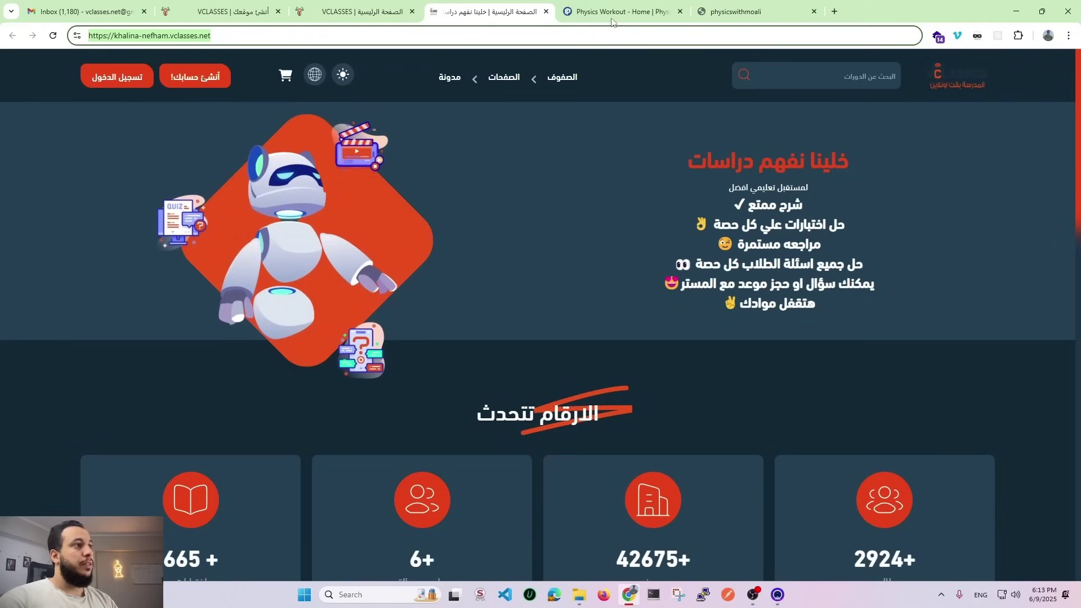
Scroll through the courses on the Physics Workout example site.
key("ctrl+Tab")
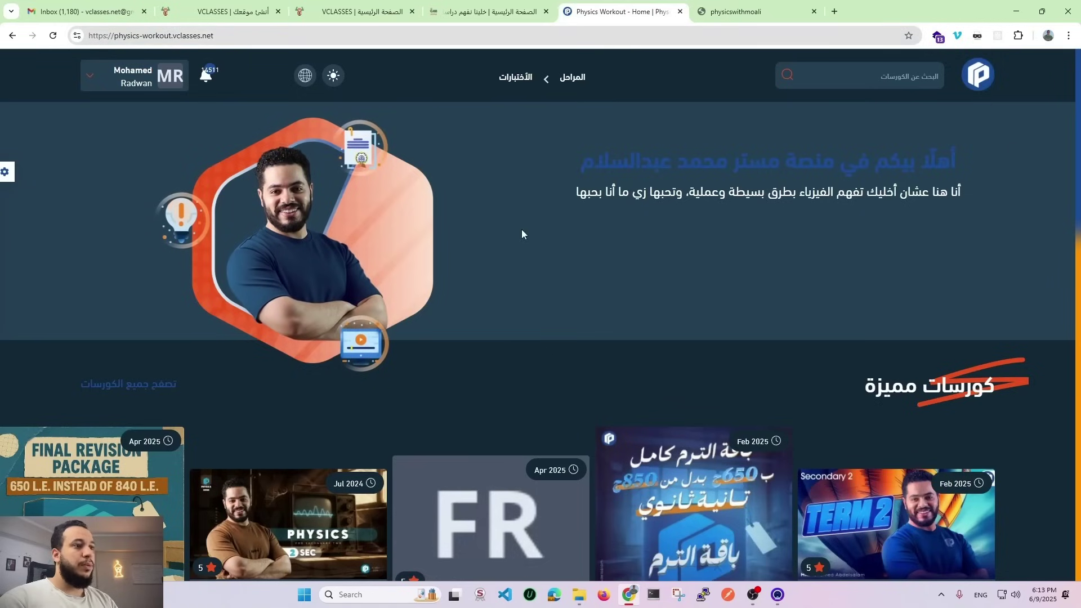
scroll(297, 265, "down", 2)
scroll(299, 278, "down", 12)
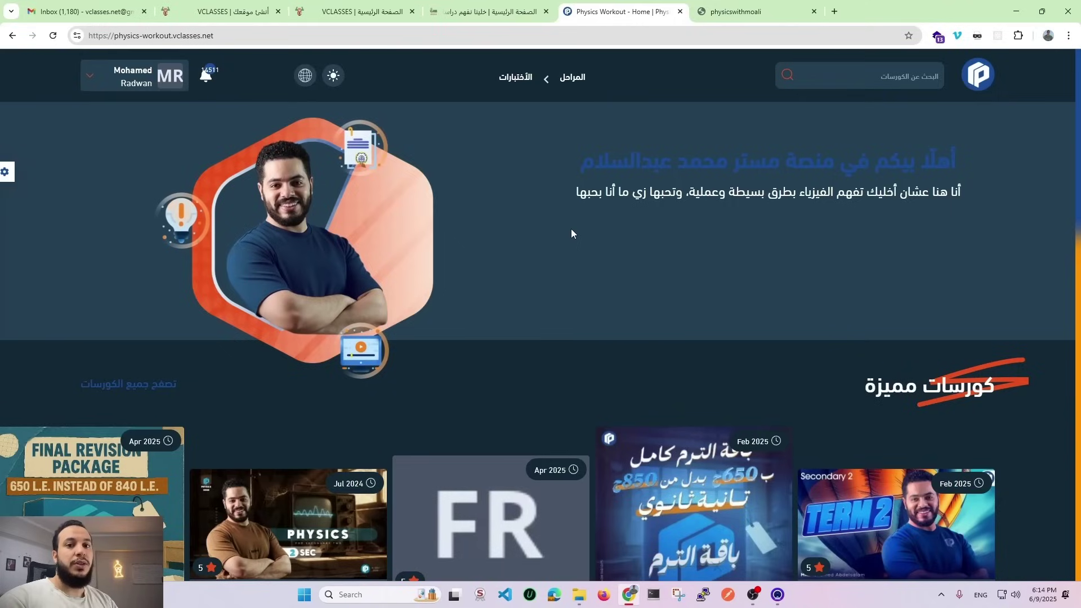
Scroll the physicswithmoali site down to its Mobile App store download links.
key("ctrl+Tab")
scroll(568, 236, "up", 15)
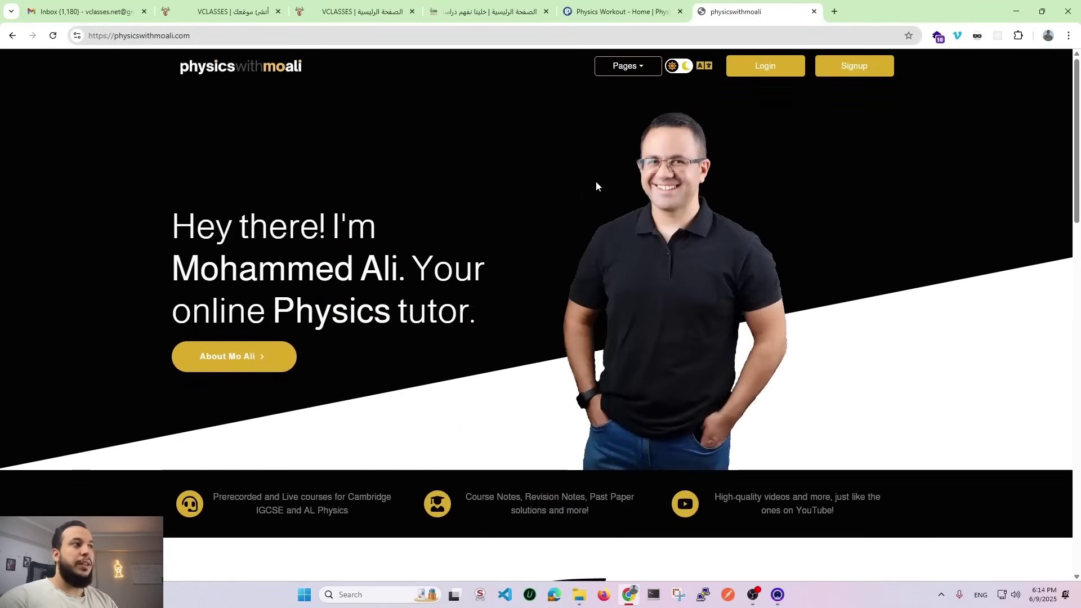
scroll(595, 182, "down", 2)
scroll(594, 187, "down", 13)
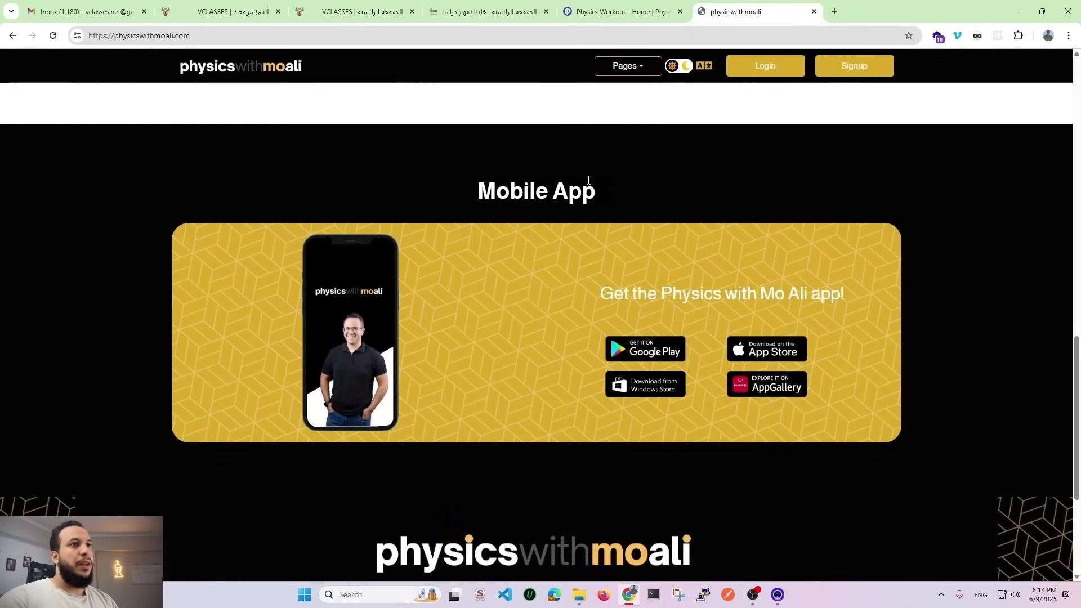
On the VClasses home page, compare the yearly and monthly pricing plans.
left_click(366, 11)
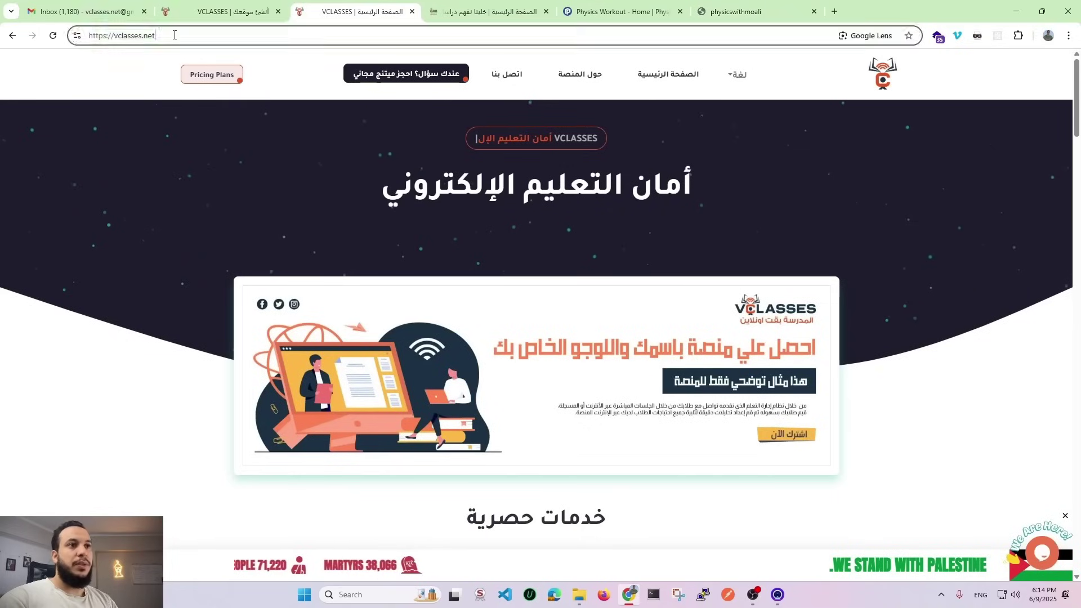
scroll(424, 143, "down", 1)
scroll(423, 145, "down", 20)
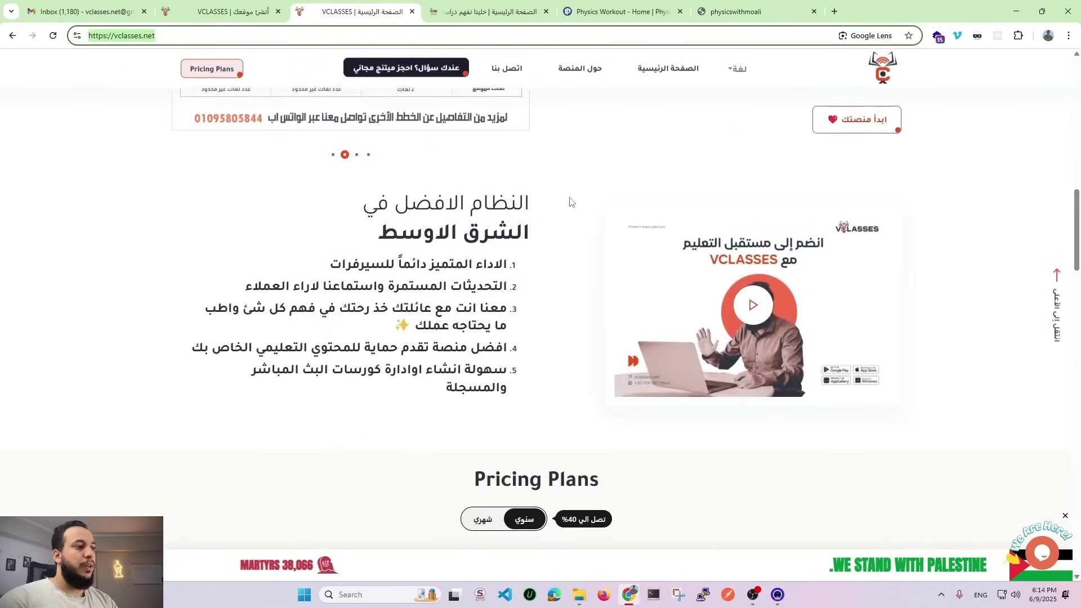
left_click_drag(843, 180, 825, 180)
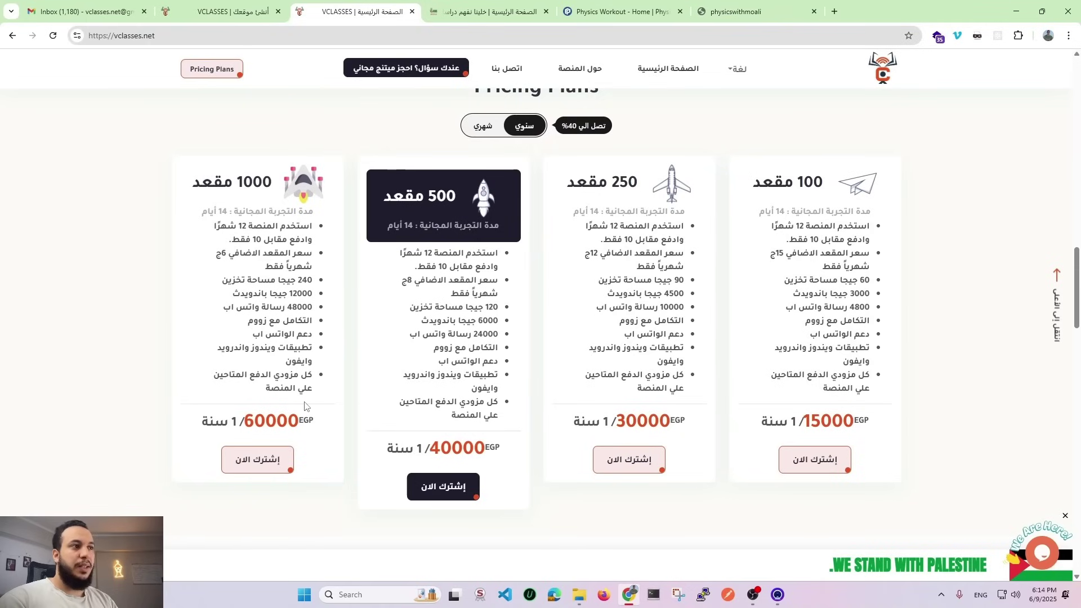
left_click(482, 125)
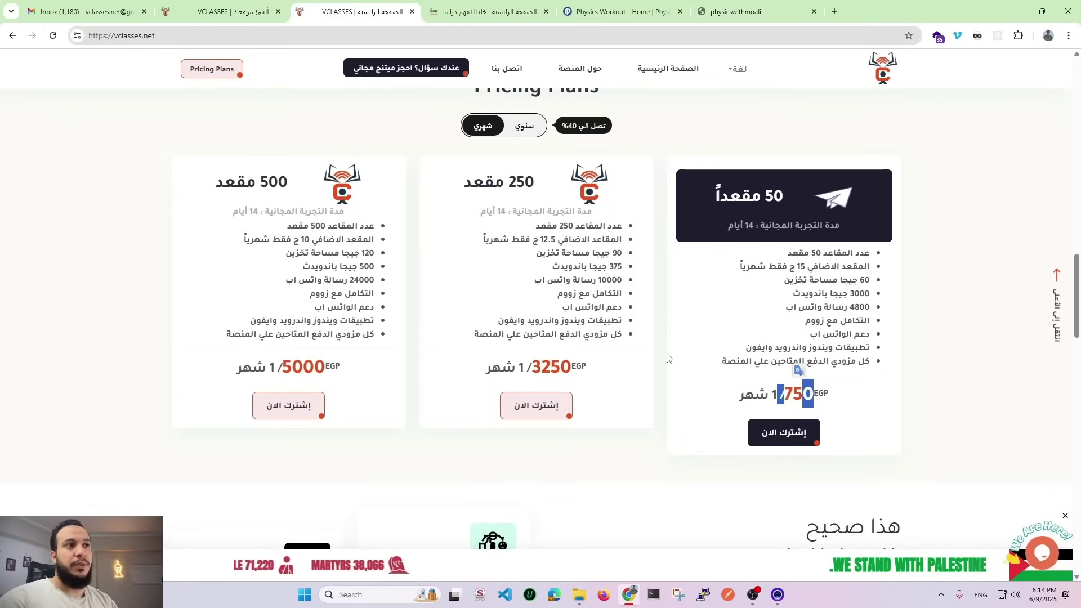
Try subscribing to the 50- and 100-seat plans, ending on the Pay as you go registration form.
left_click_drag(213, 16, 354, 13)
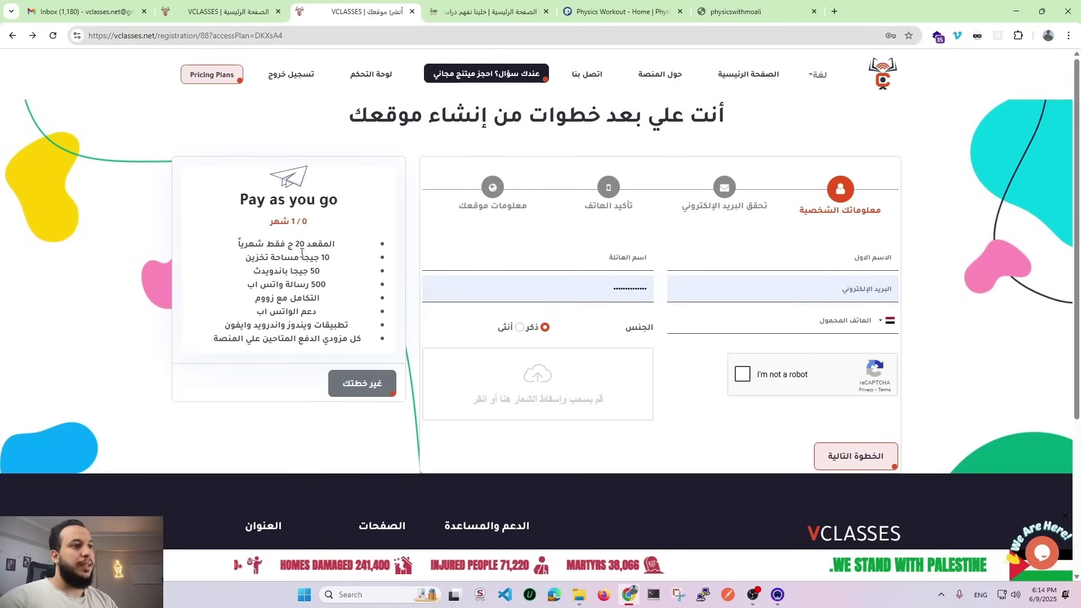
left_click(259, 10)
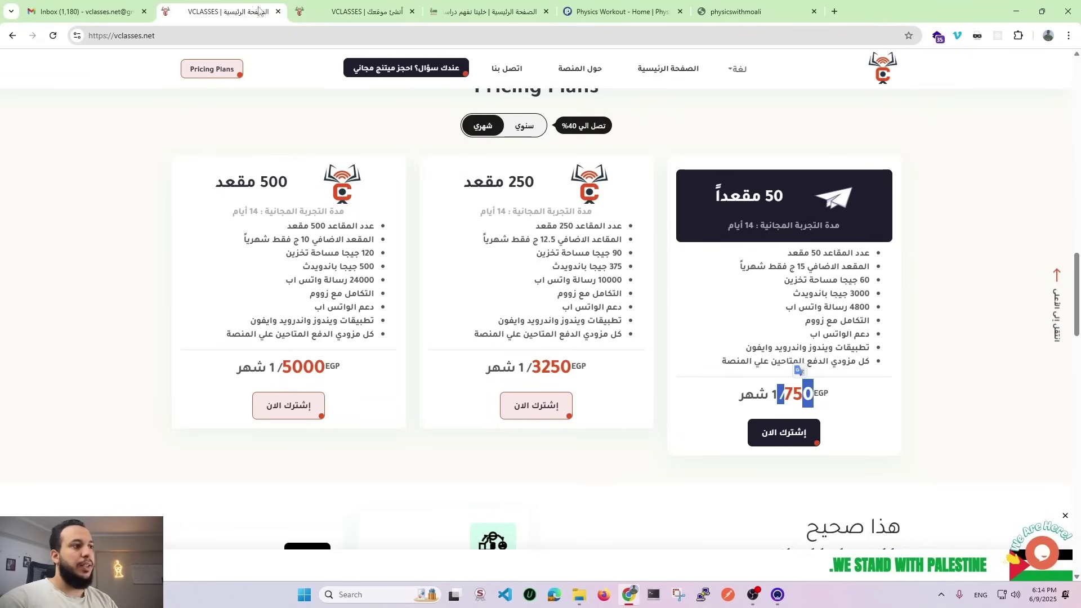
left_click(799, 433)
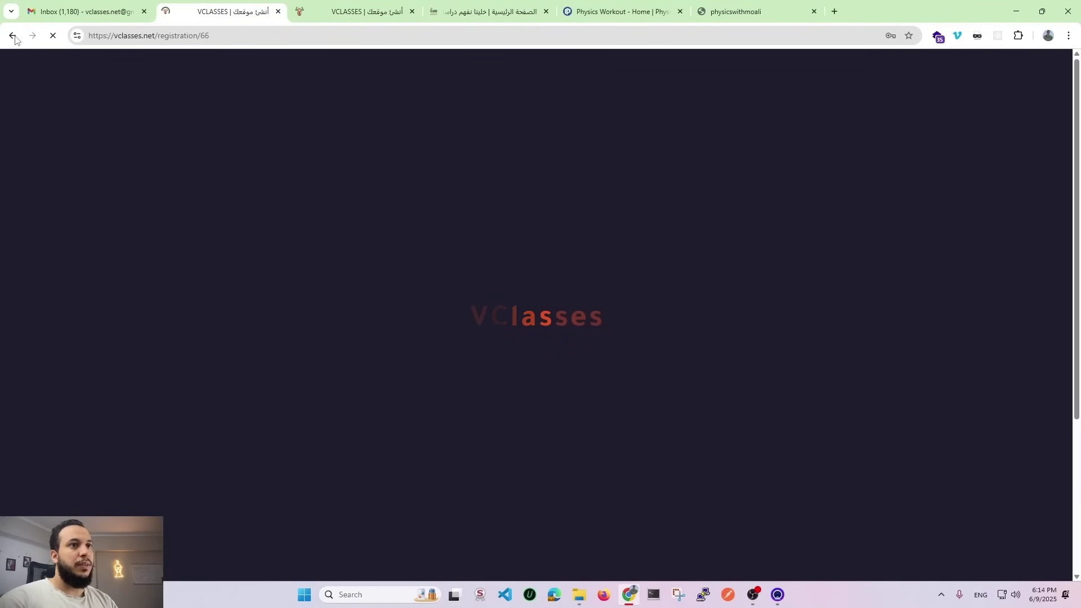
left_click(11, 35)
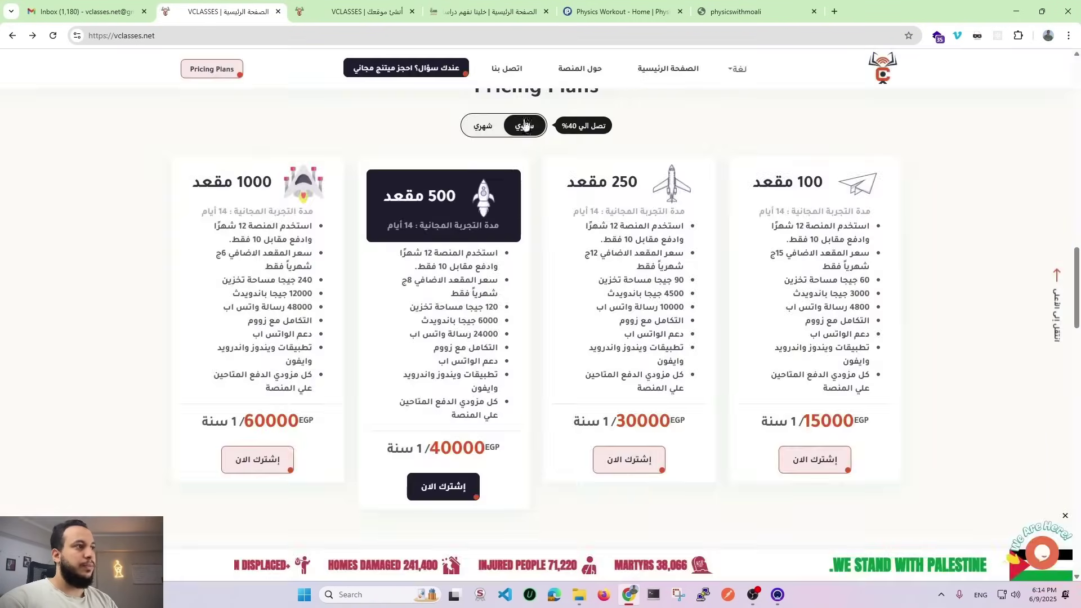
left_click(828, 455)
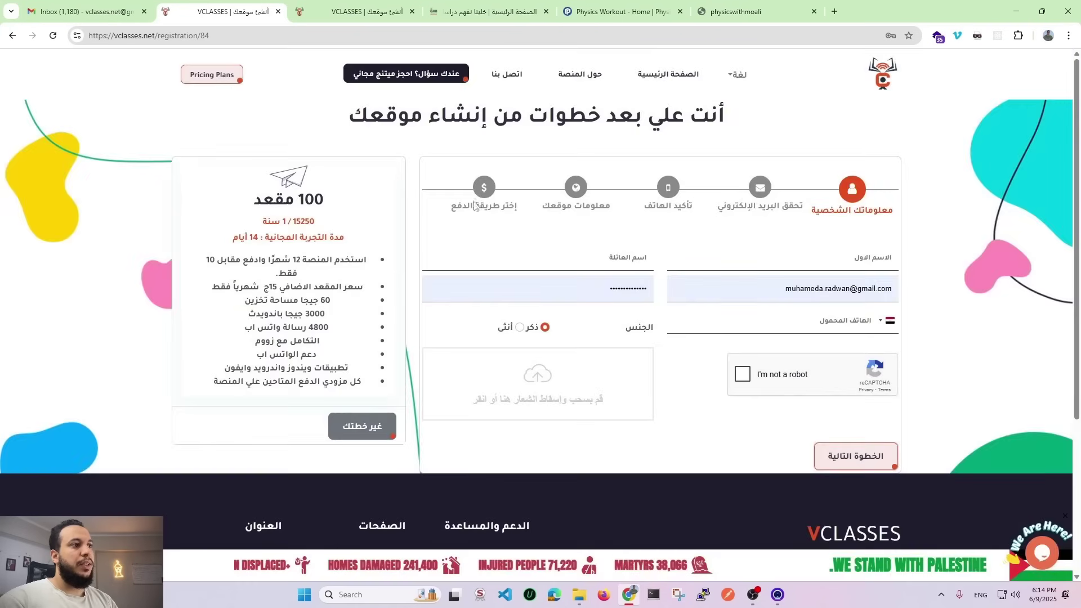
left_click_drag(509, 206, 438, 209)
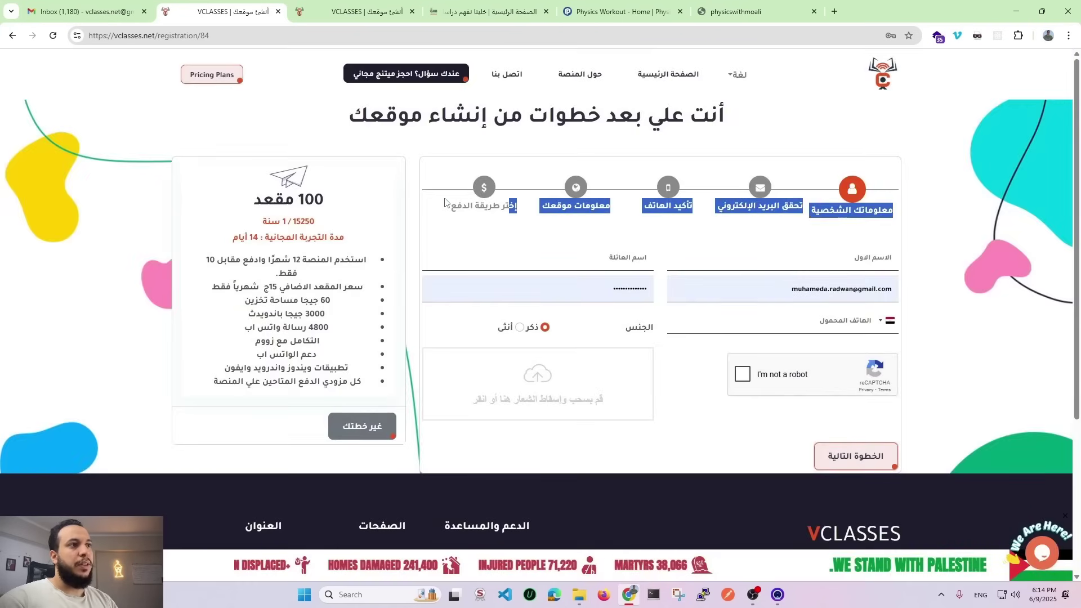
left_click(369, 5)
left_click_drag(524, 206, 454, 207)
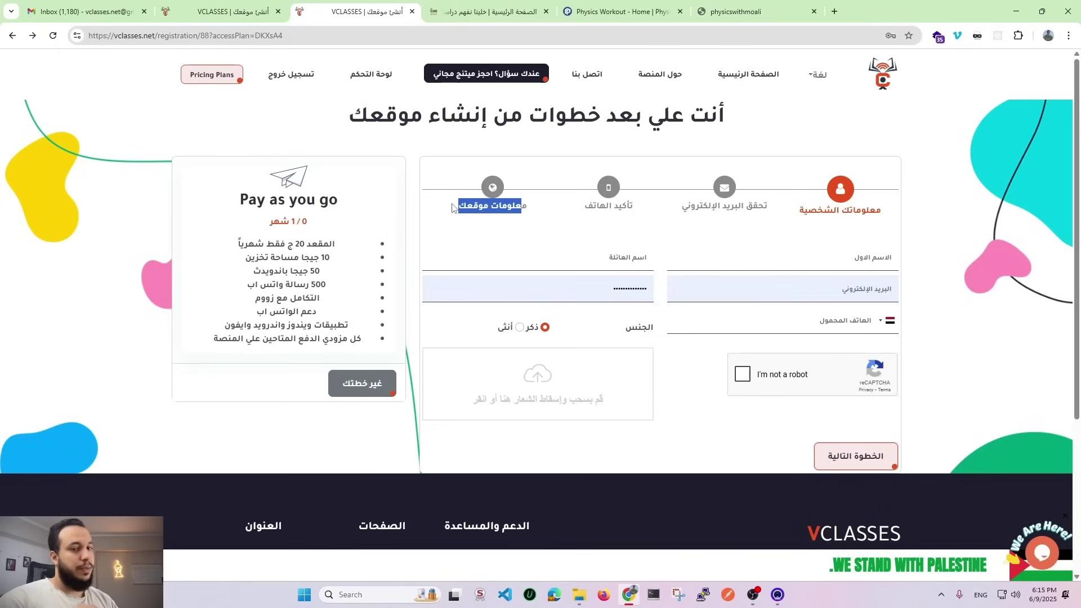
Enter the first name and family name in Arabic on the sign-up form.
left_click(277, 11)
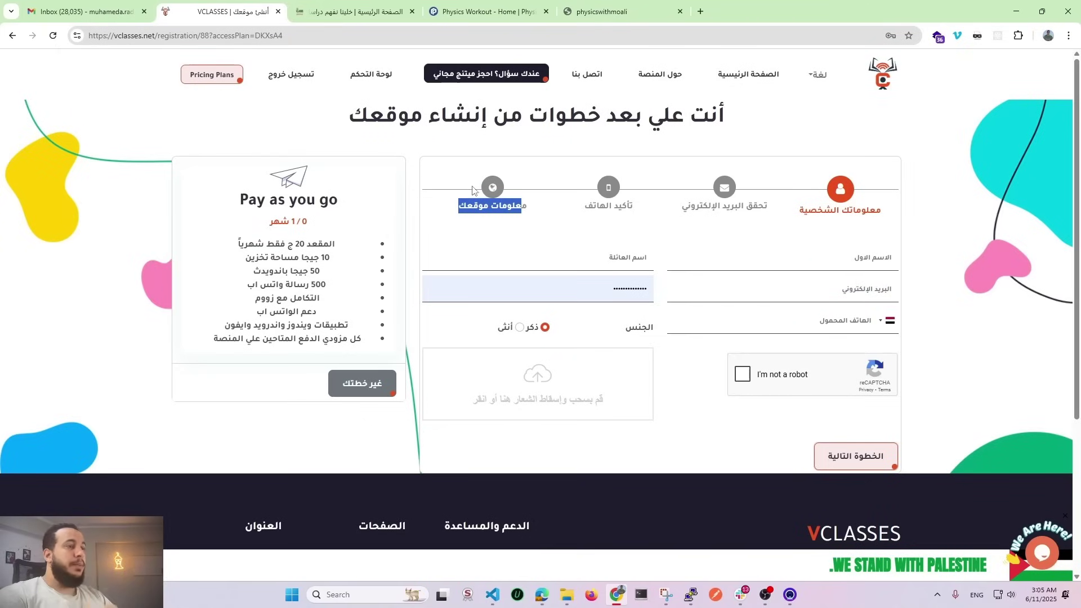
left_click(292, 38)
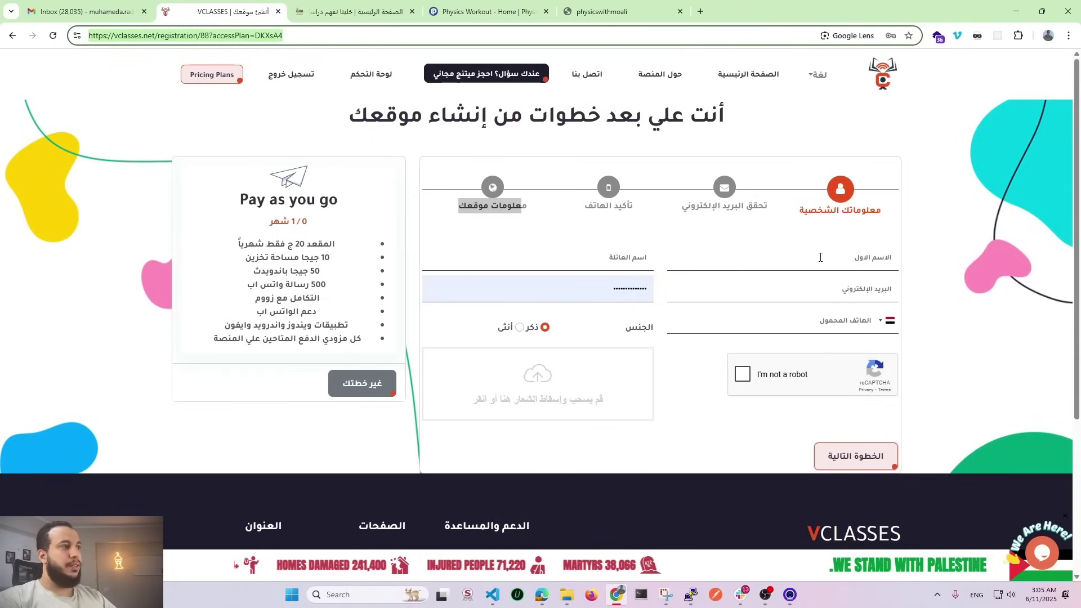
left_click(810, 259)
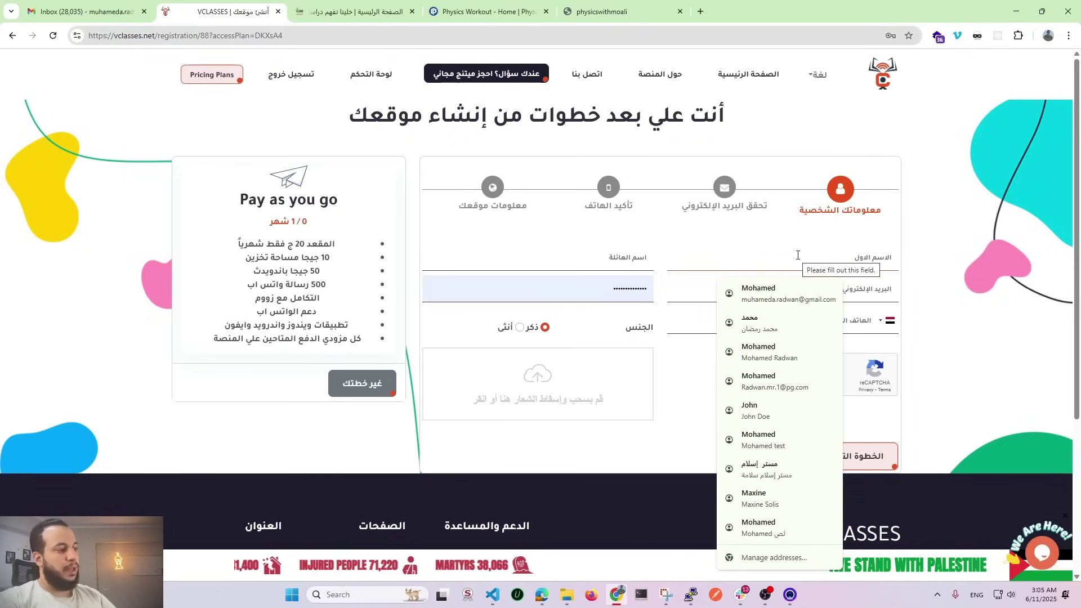
key("alt+shift")
key("Tab")
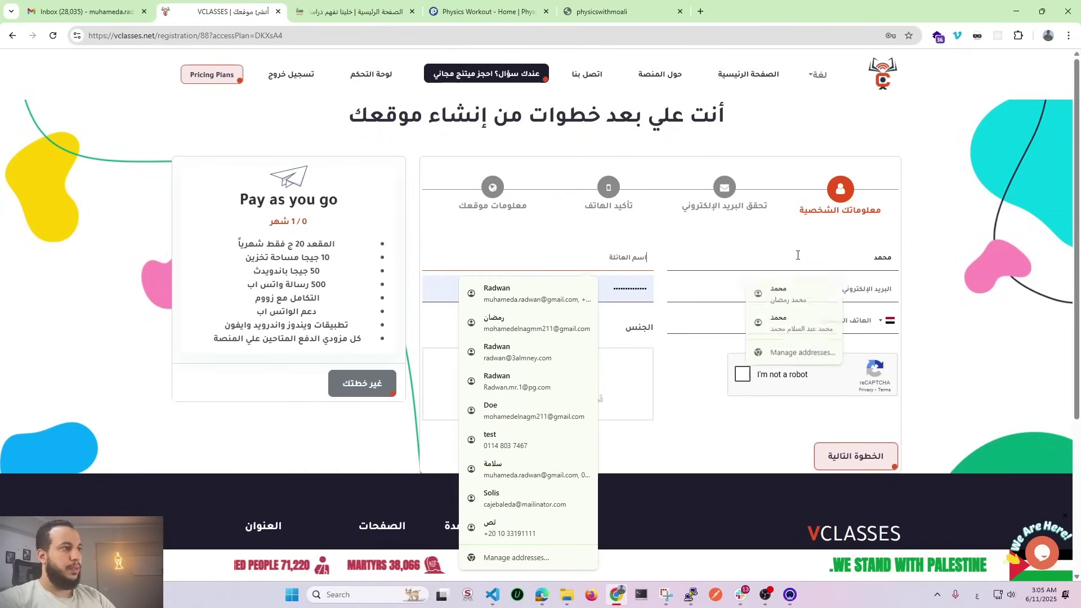
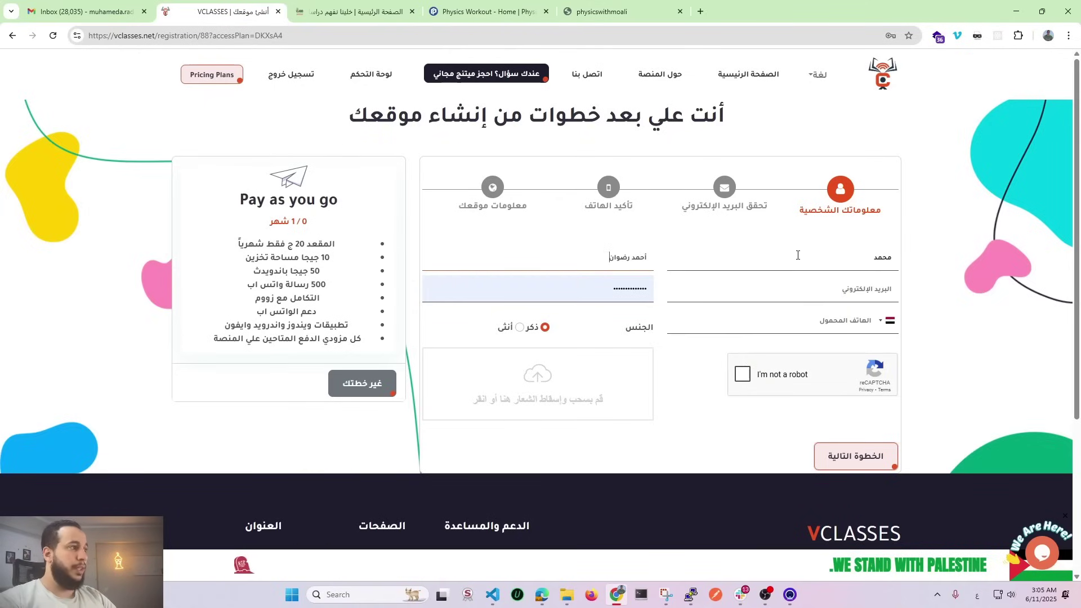
Fill in the saved platform e-mail address and type the account password.
left_click(826, 288)
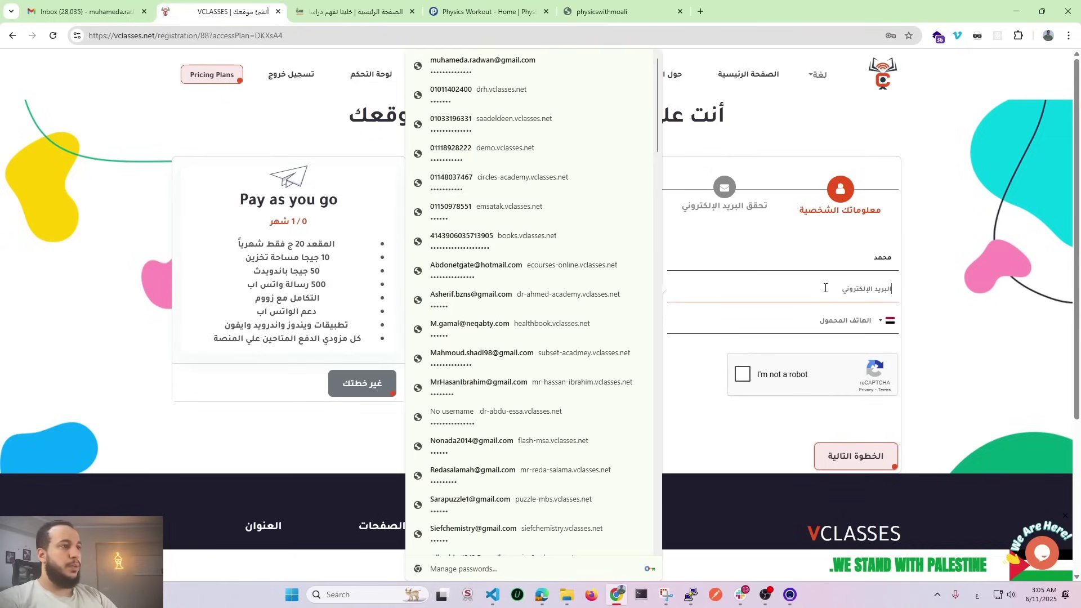
left_click(937, 283)
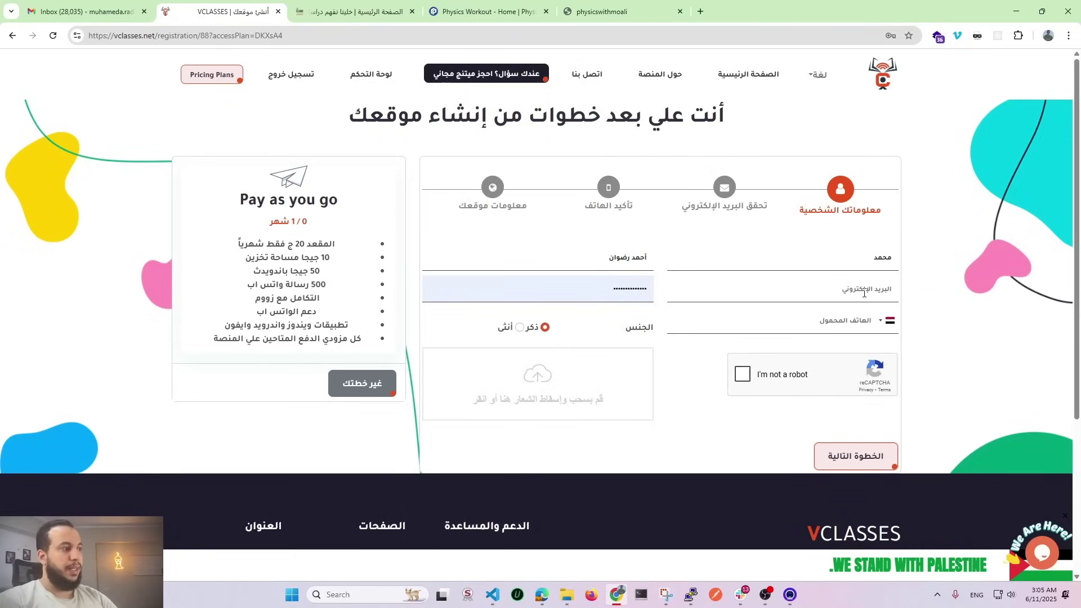
left_click(864, 293)
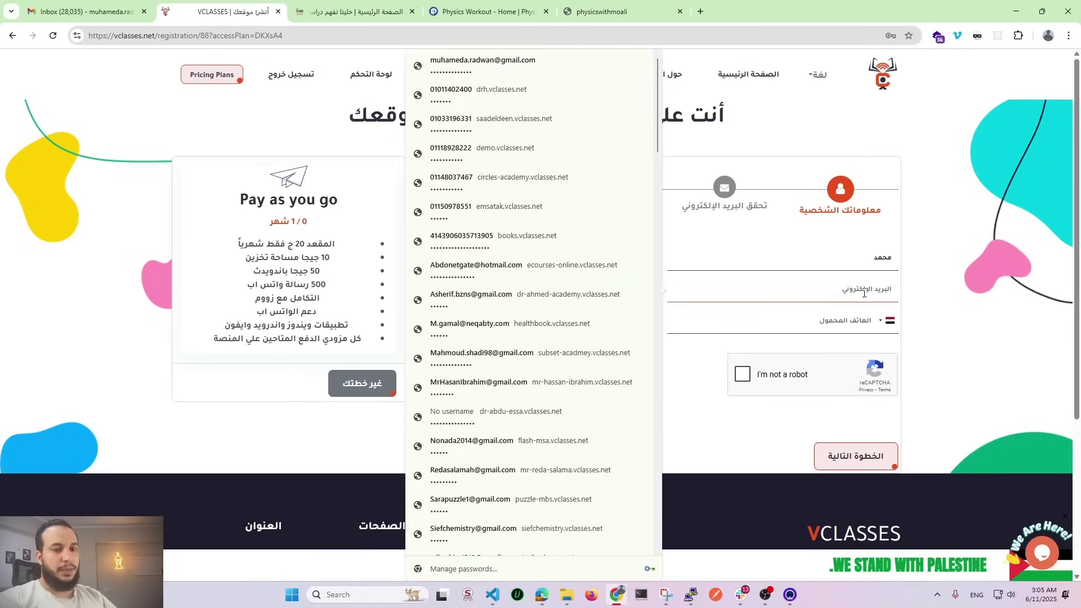
left_click(864, 294)
left_click(856, 298)
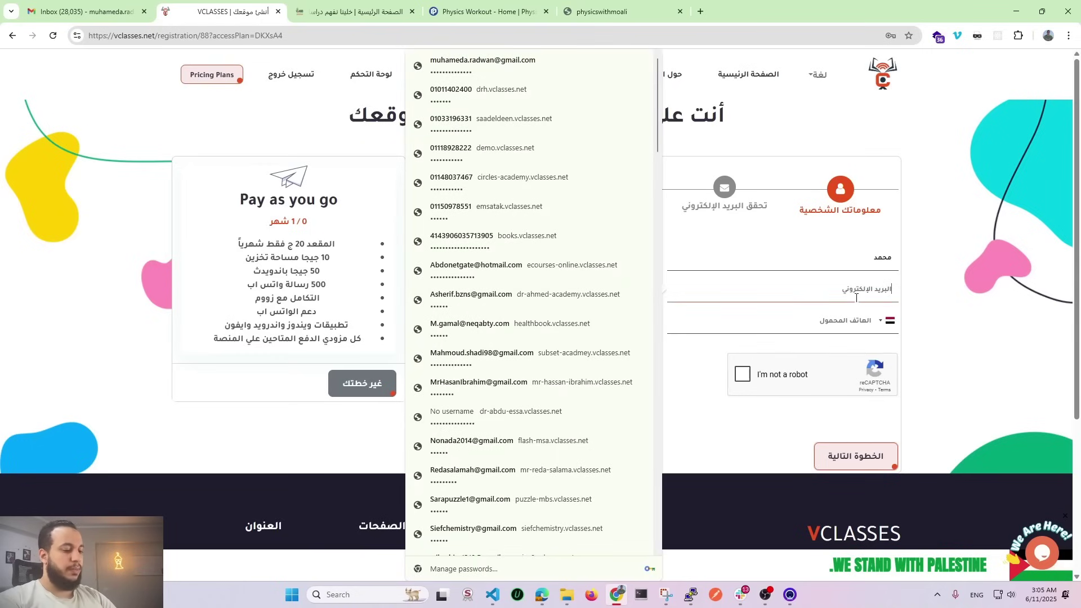
type("v")
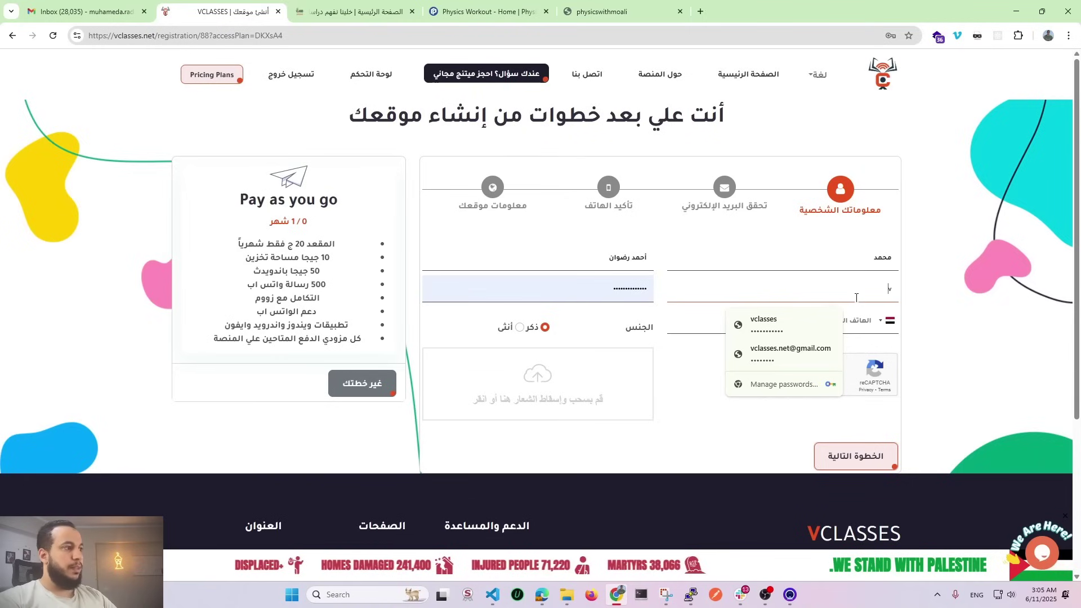
left_click(829, 351)
left_click(606, 290)
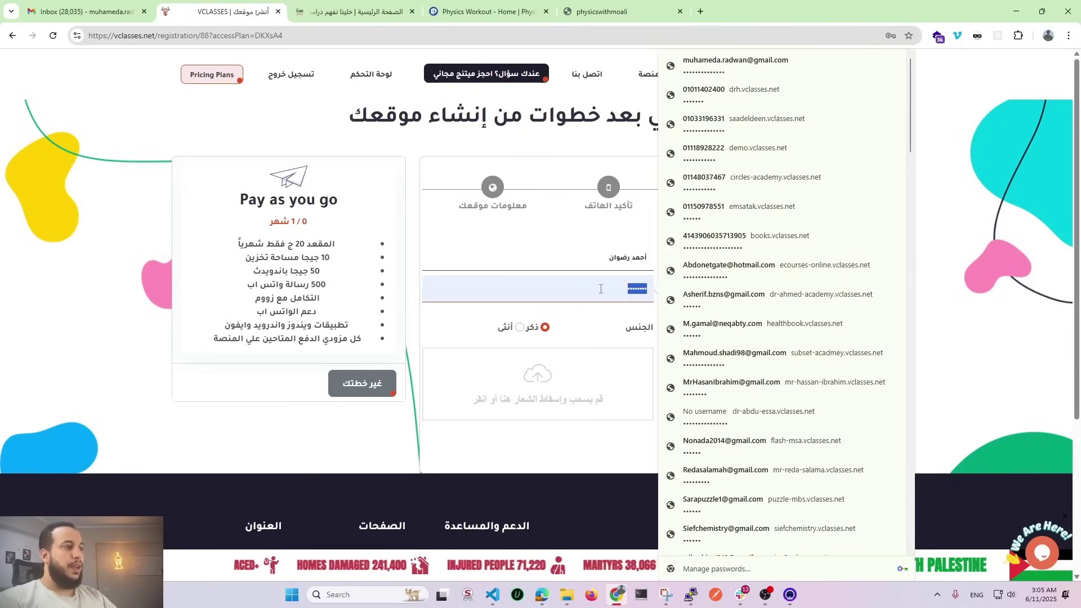
key("Escape")
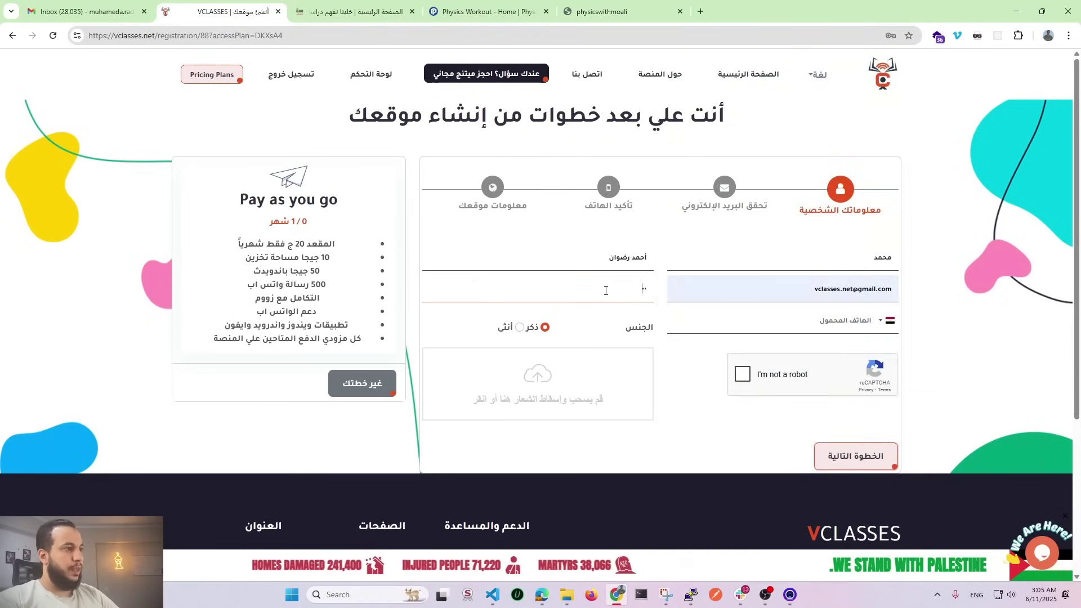
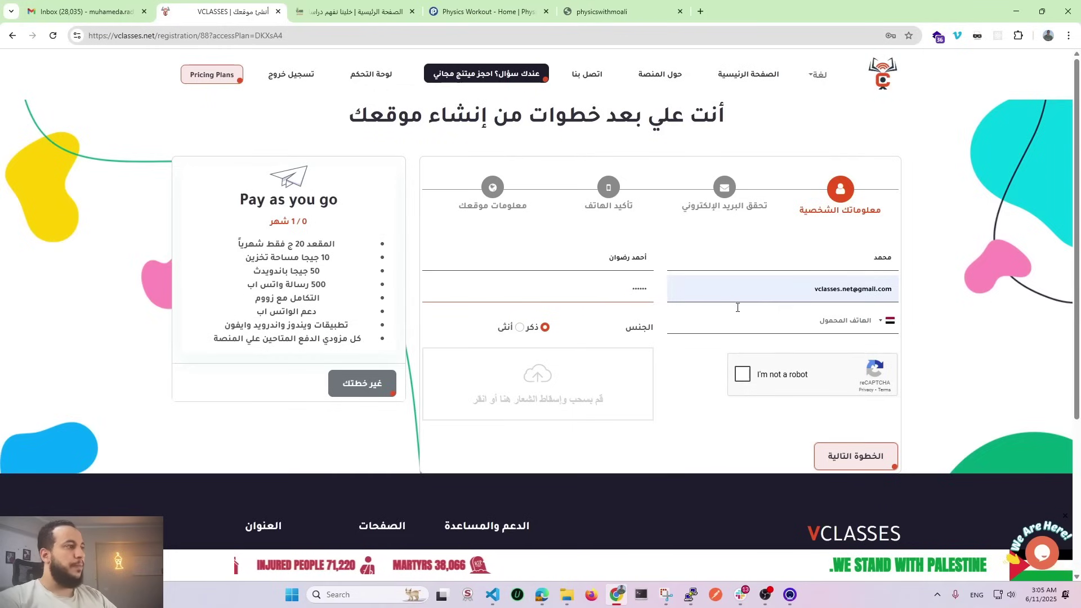
Fill in a saved phone number with Egypt's dialling code, then open the logo file chooser.
left_click(745, 325)
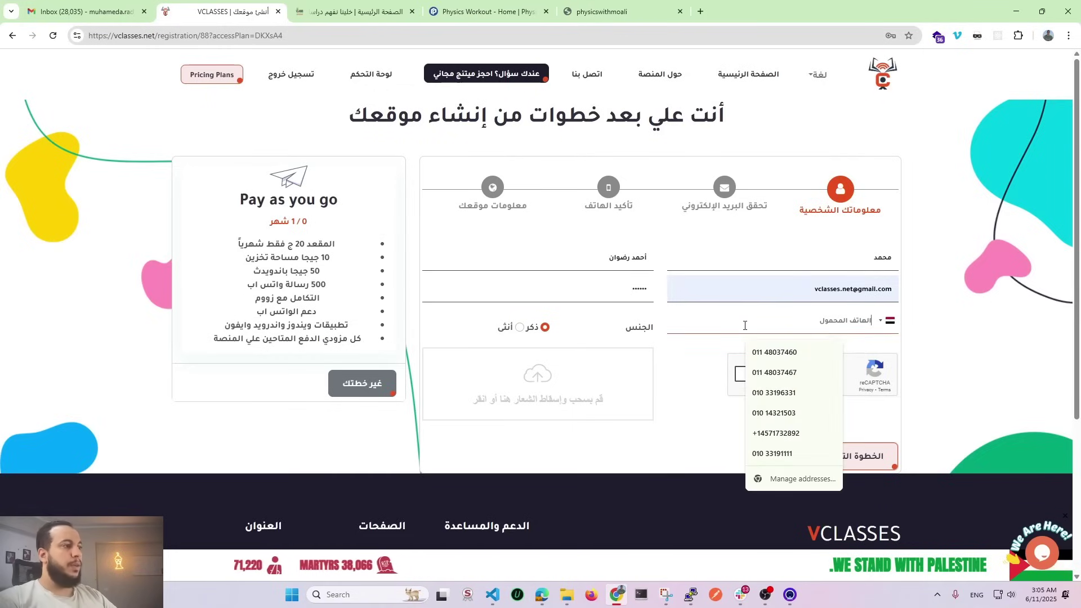
left_click(771, 393)
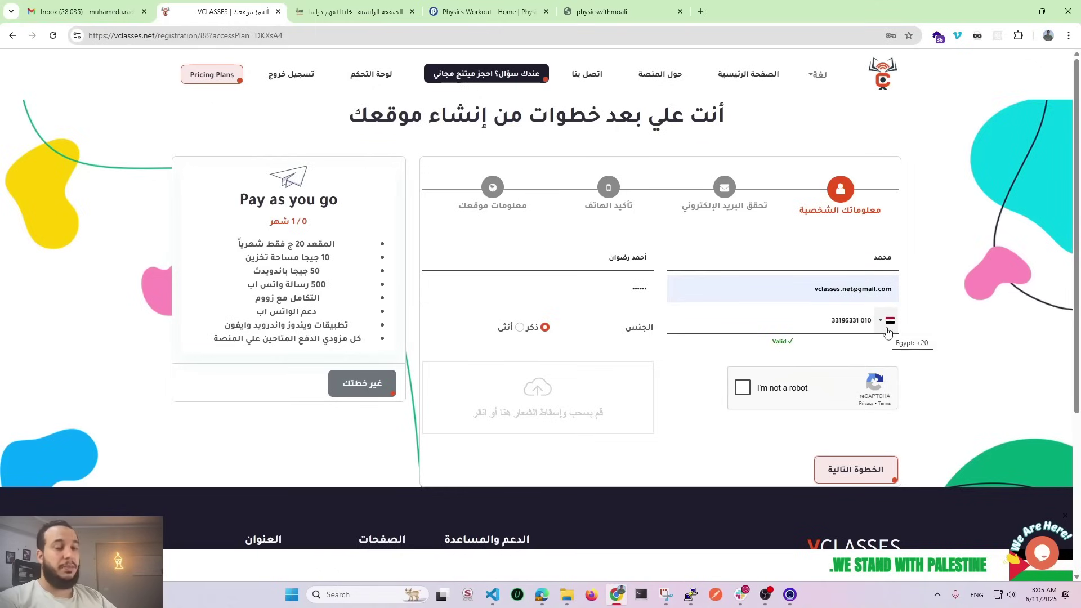
left_click(889, 331)
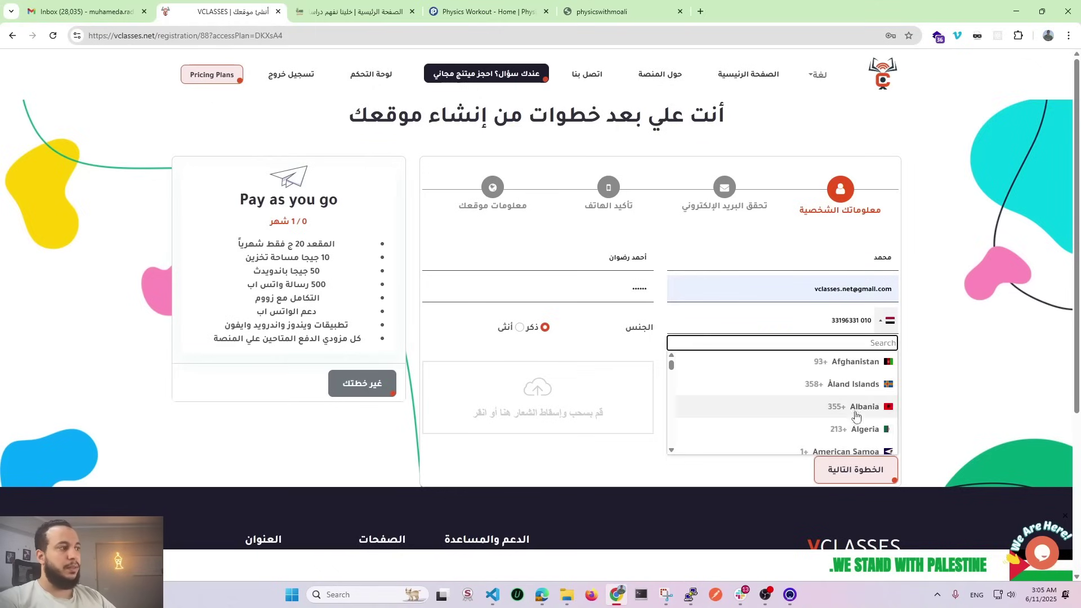
left_click(837, 331)
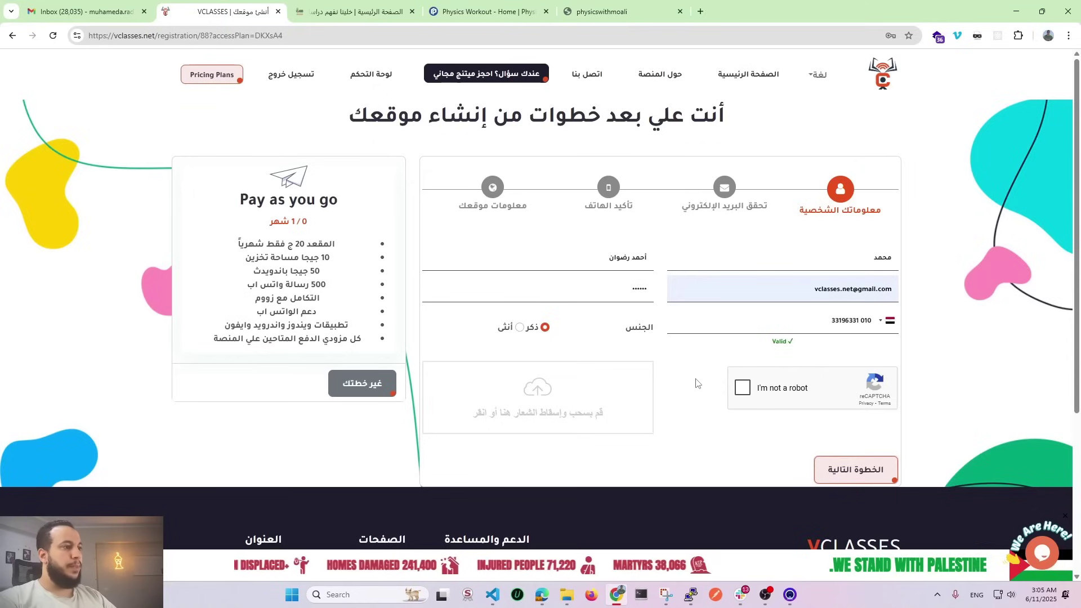
left_click(505, 395)
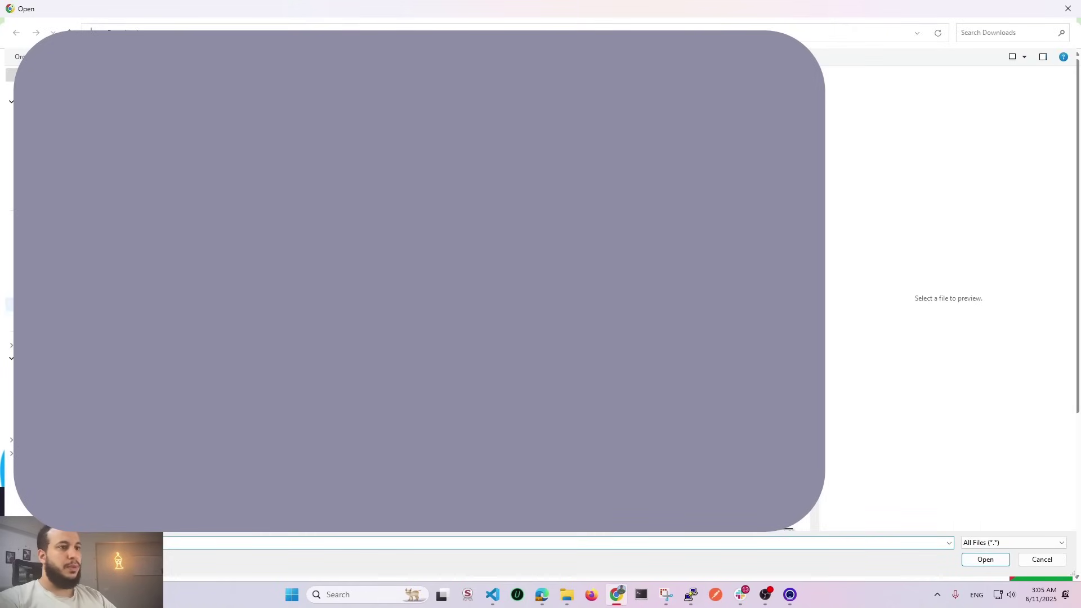
Upload vclasses-logo.jpg as the logo and tick the I'm not a robot check.
left_click(18, 504)
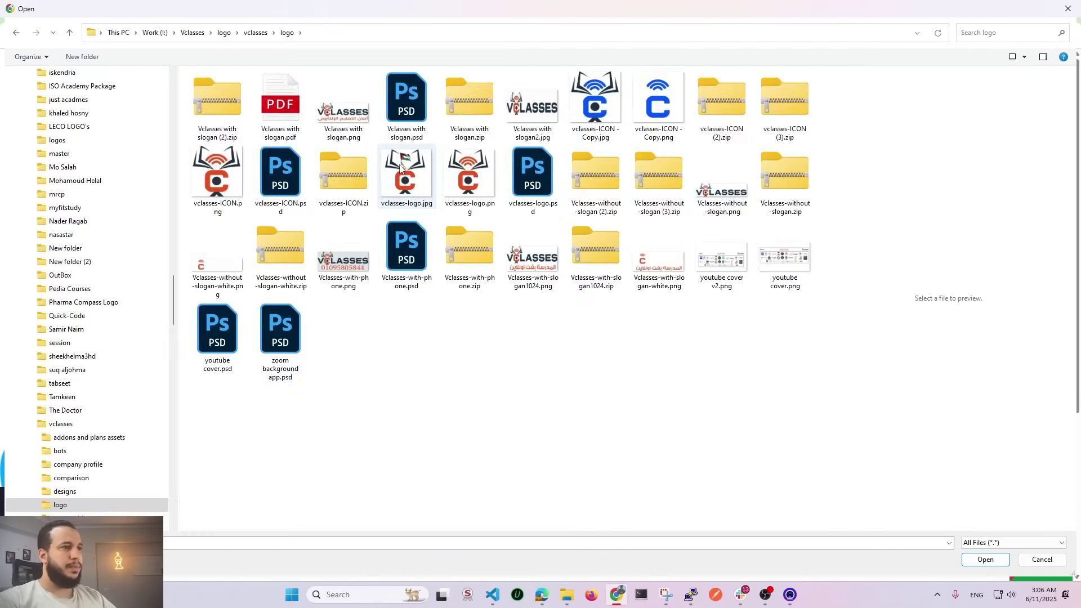
left_click(401, 166)
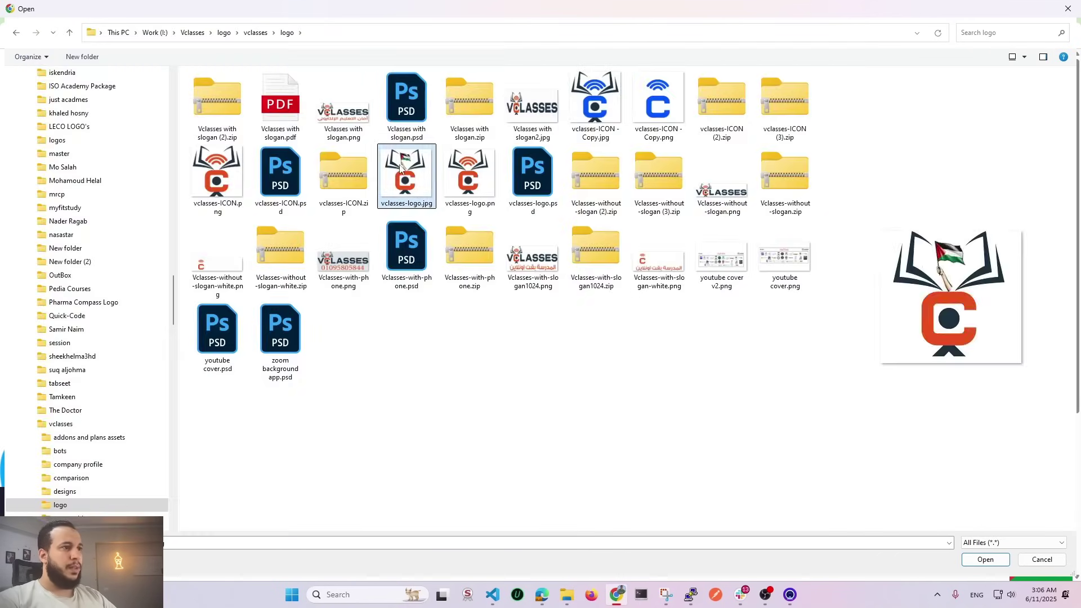
double_click(401, 166)
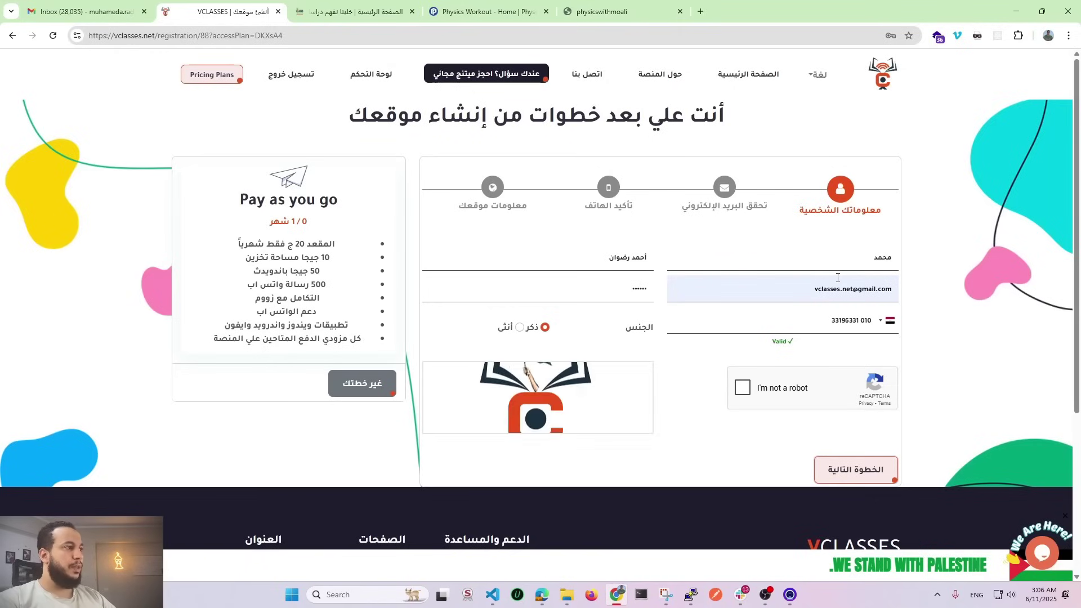
left_click(743, 388)
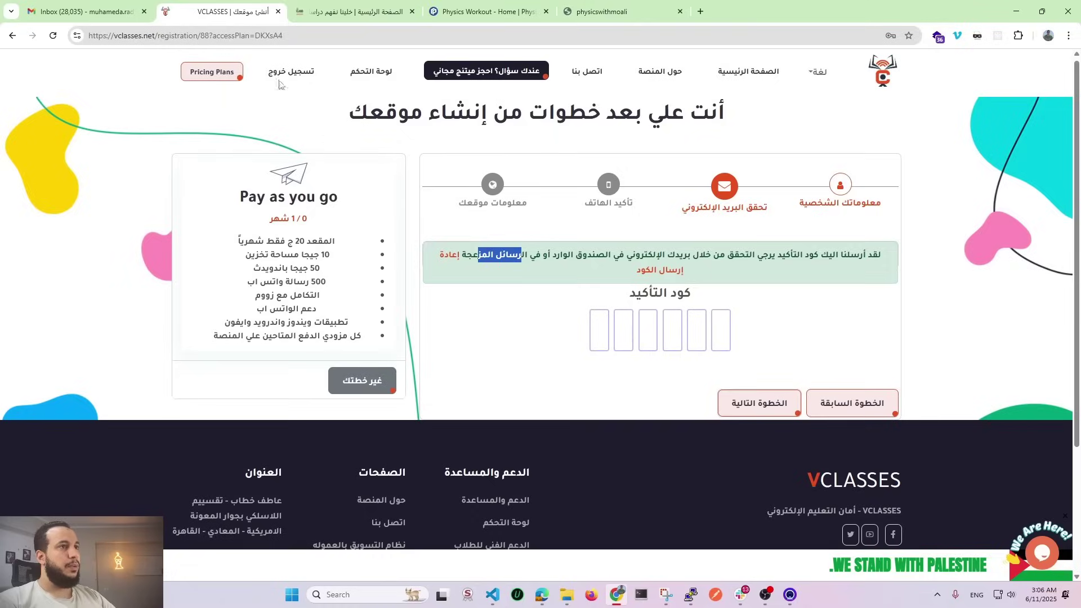
left_click(104, 14)
Copy the verification code from the VClasses welcome e-mail in the other Gmail account.
left_click(1064, 66)
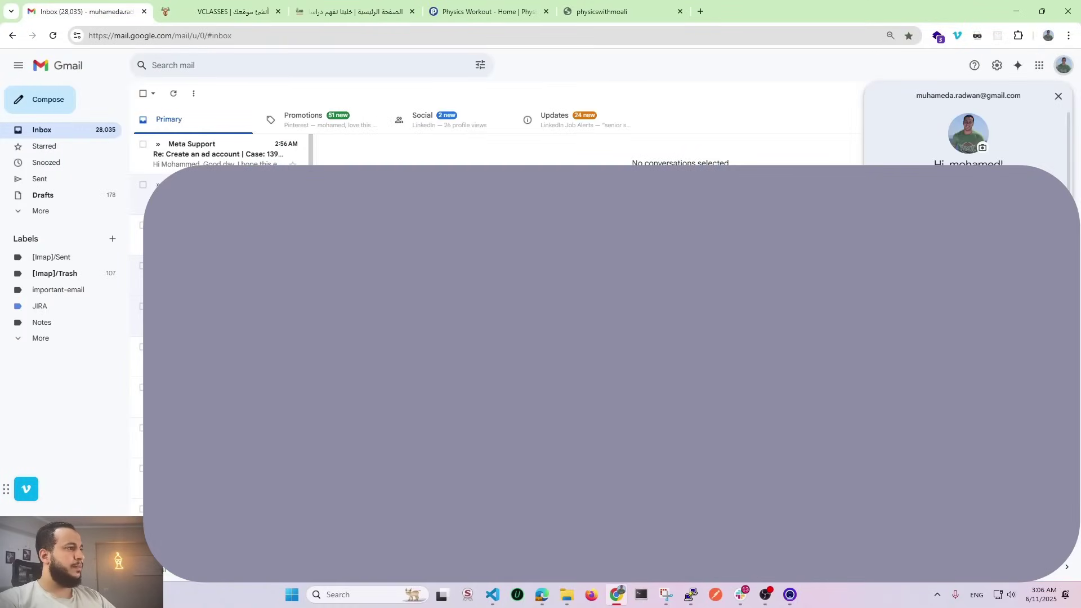
left_click(144, 12)
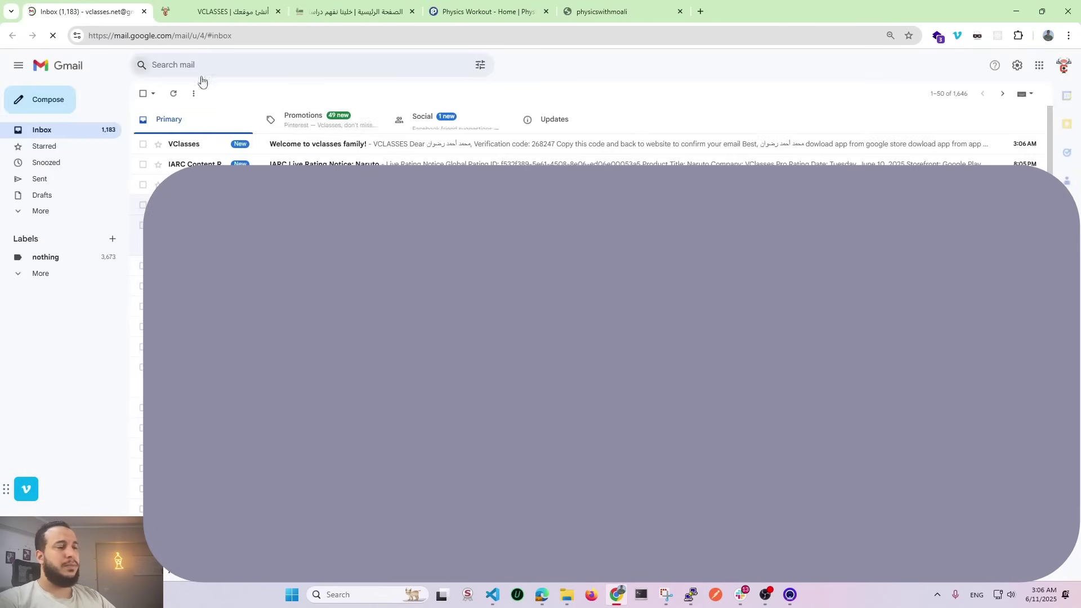
left_click(205, 149)
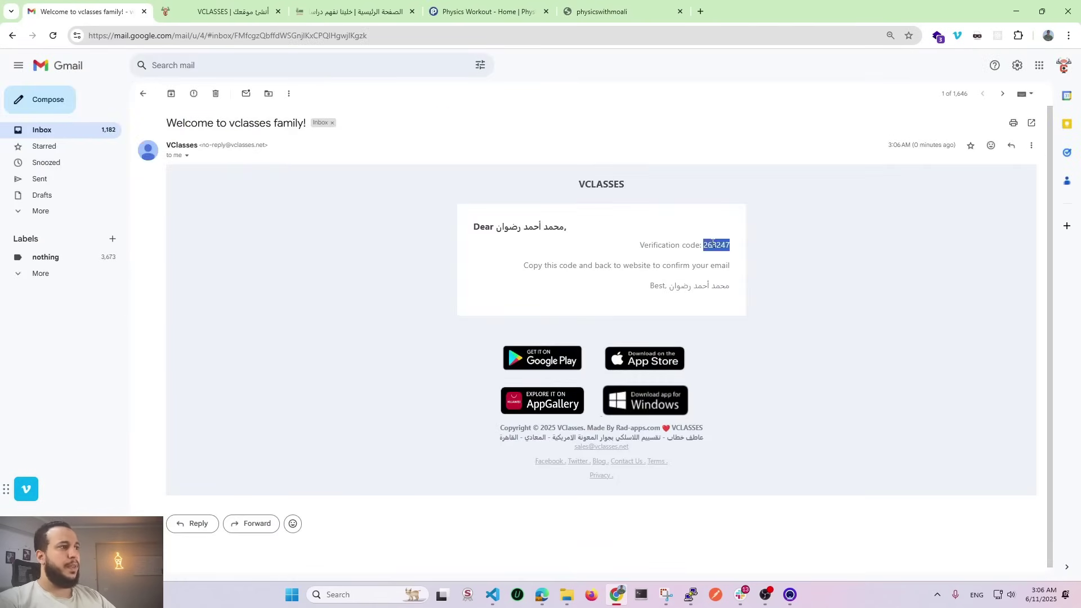
right_click(723, 240)
left_click(741, 256)
left_click(225, 11)
left_click(597, 343)
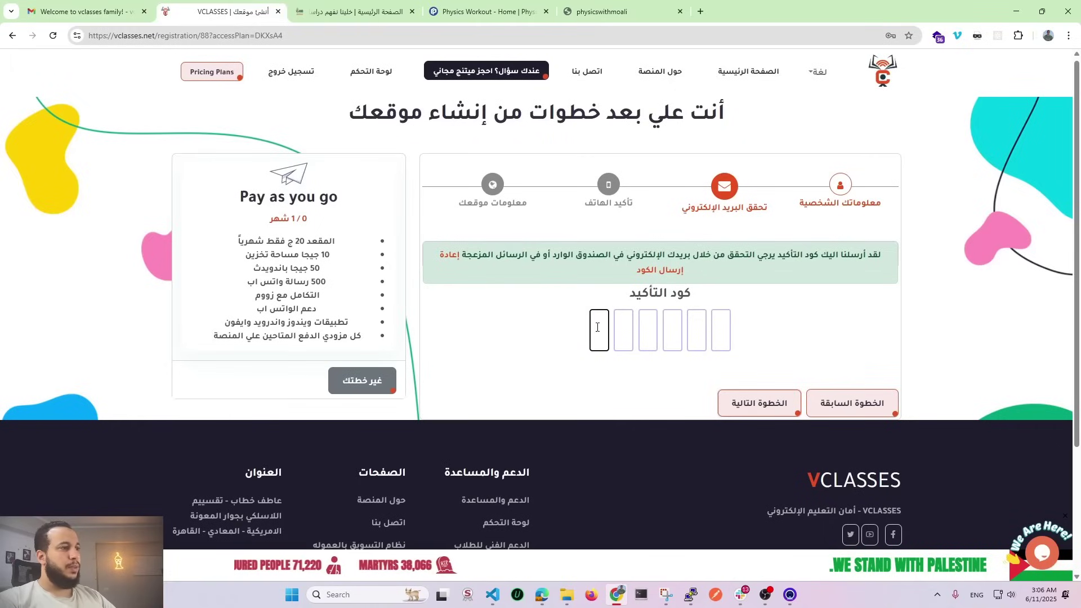
Paste the e-mailed verification code into the code boxes to reach phone confirmation.
right_click(596, 344)
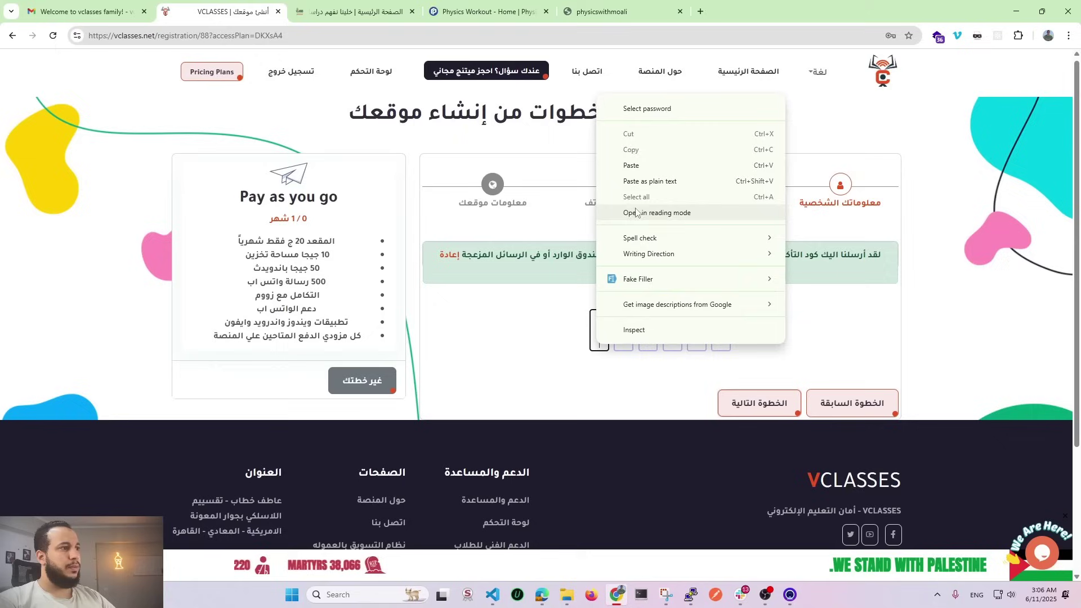
left_click(647, 162)
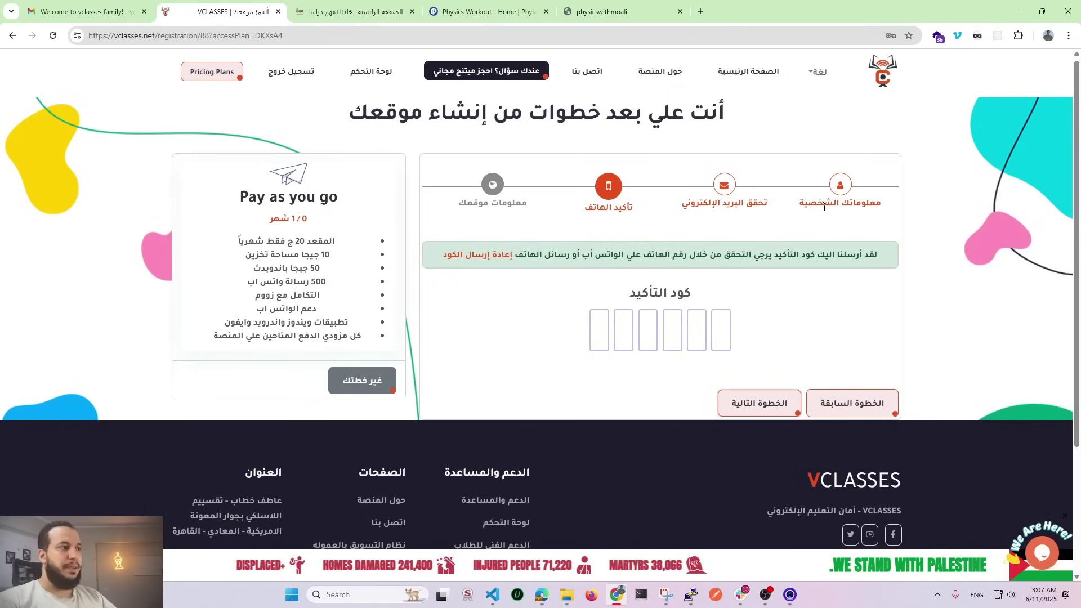
left_click_drag(620, 253, 574, 255)
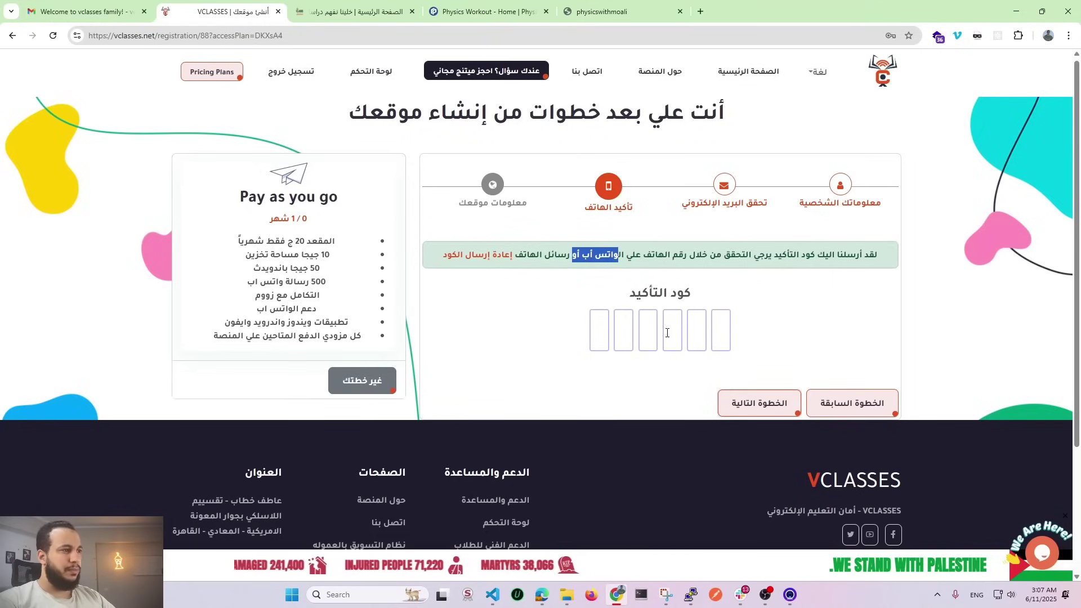
left_click(591, 594)
Enter the phone code from the Vclasses WhatsApp chat and advance to website information.
left_click(175, 266)
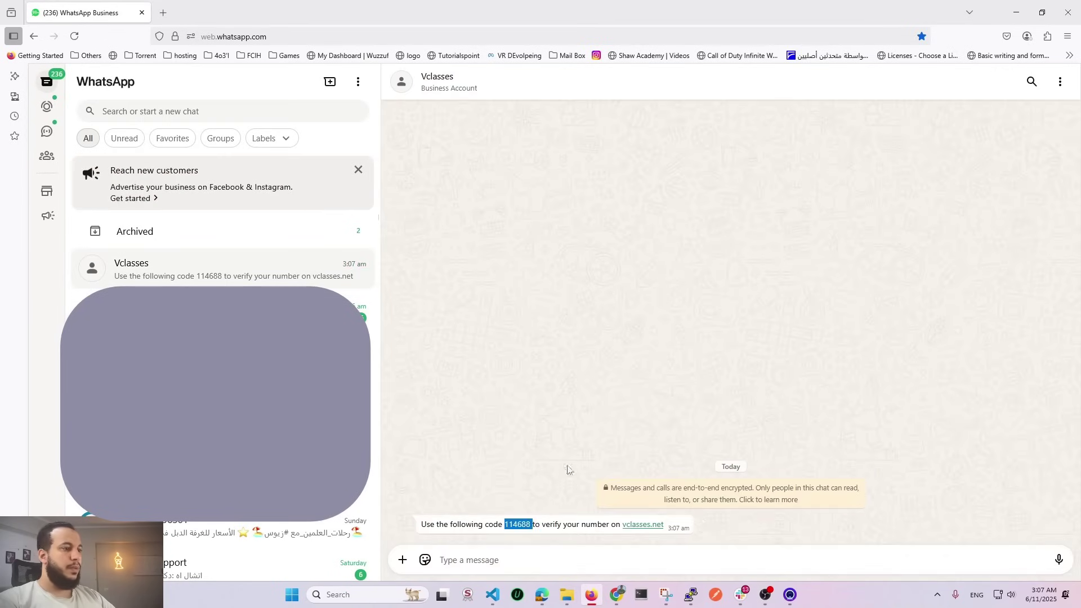
key("alt+Tab")
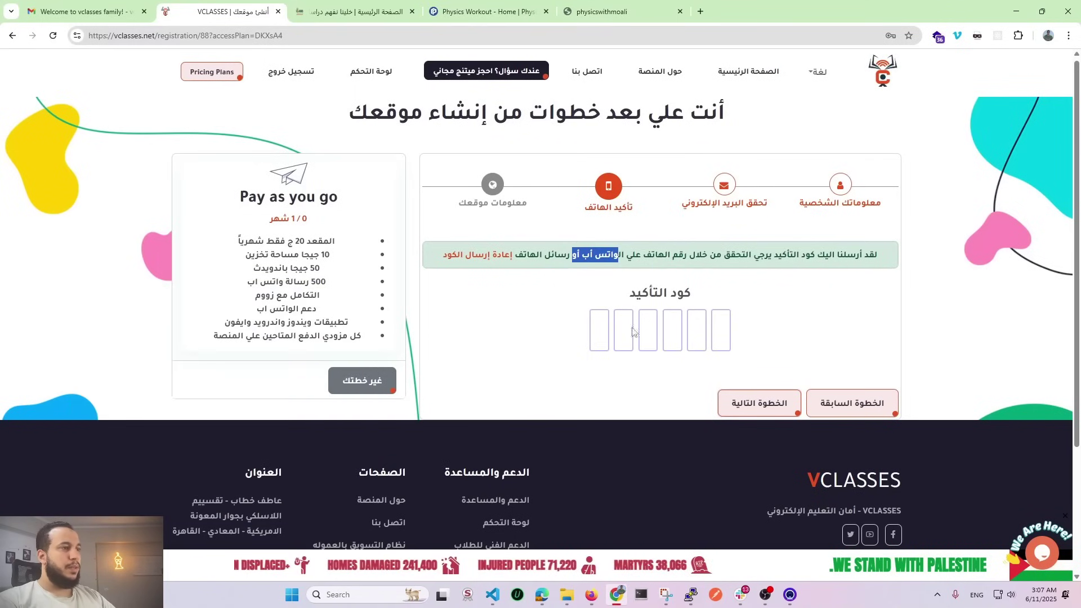
left_click(317, 35)
key("ctrl+v")
left_click(599, 332)
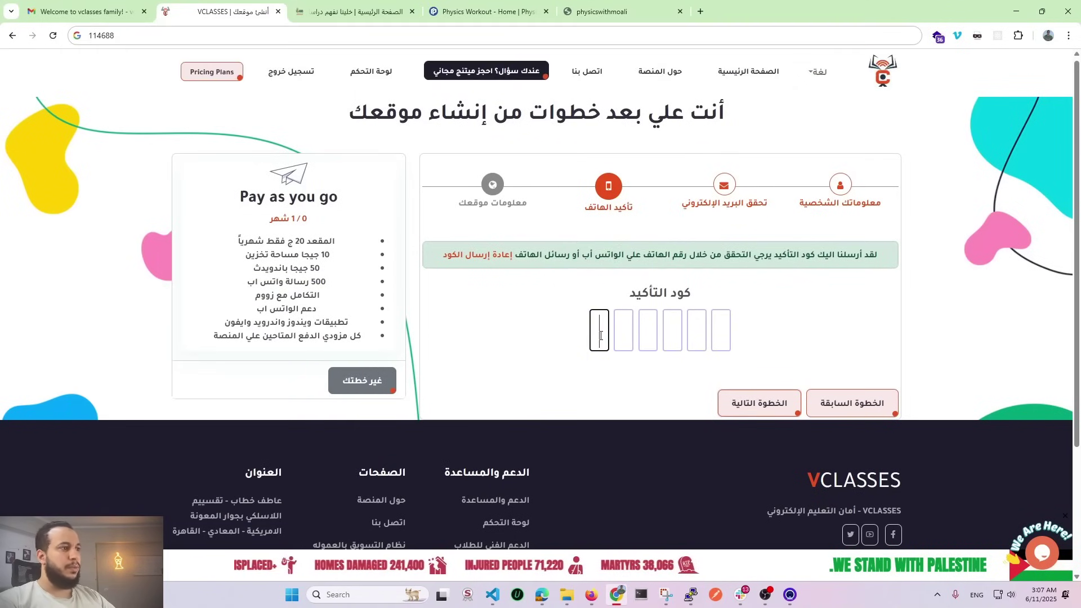
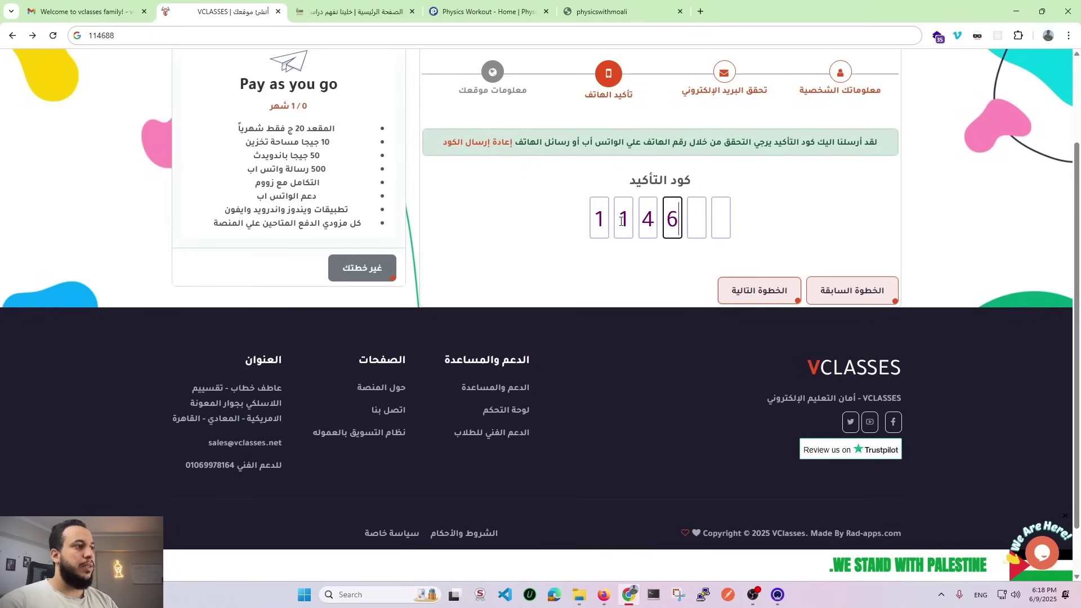
left_click(726, 289)
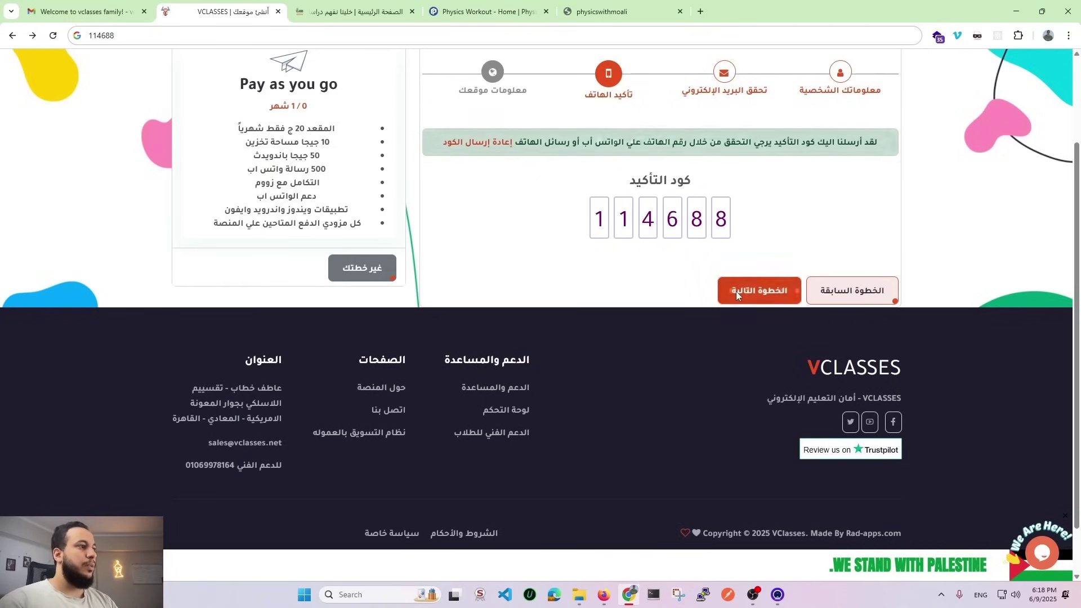
scroll(511, 200, "up", 3)
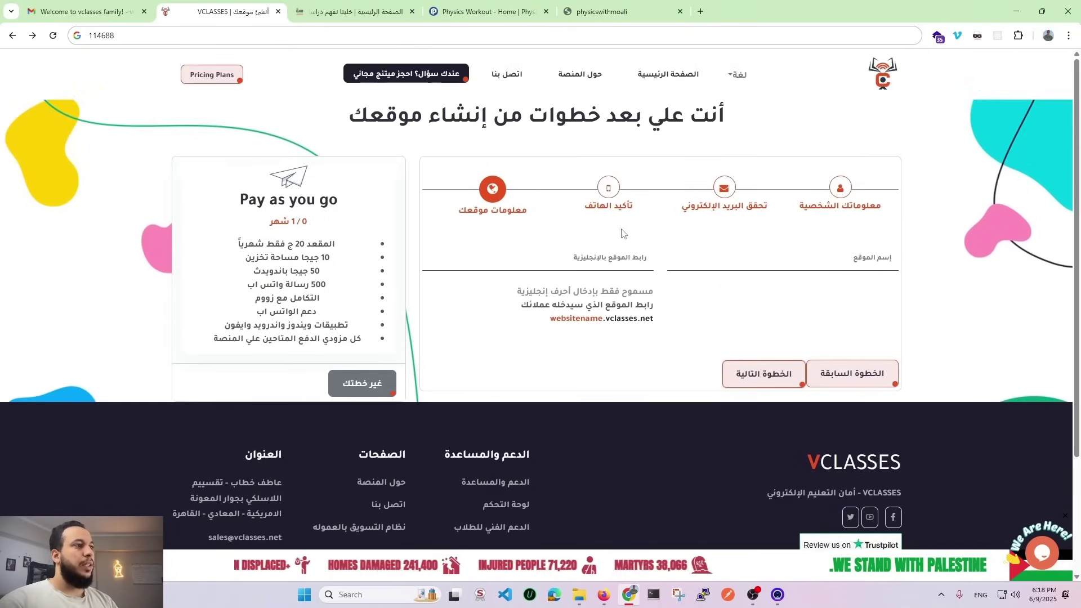
Look over the Physics Workout, physicswithmoali and khalina-nefham example sites.
left_click(820, 256)
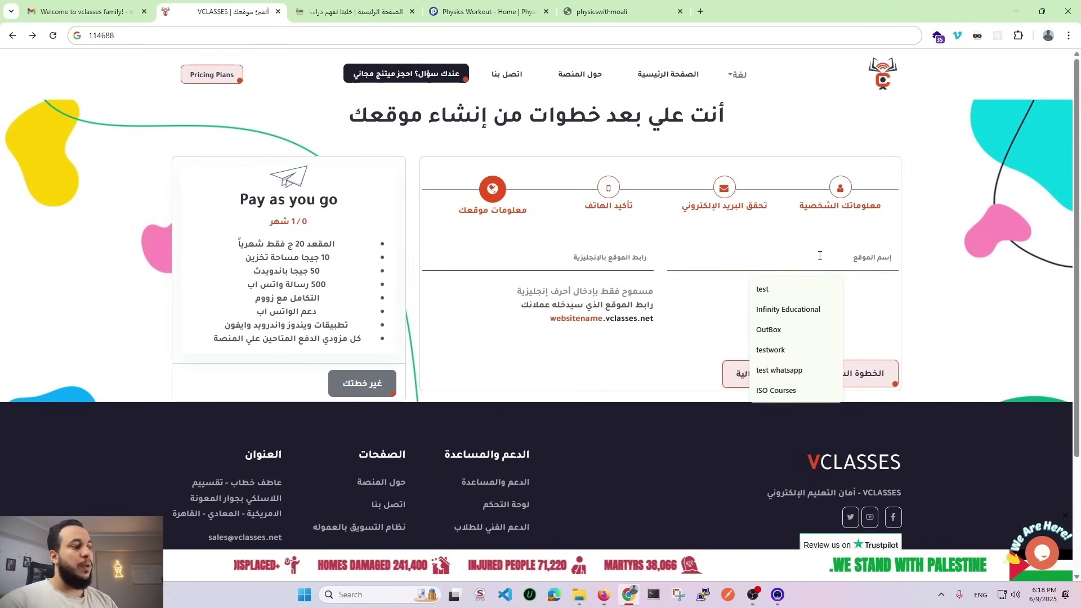
left_click(500, 13)
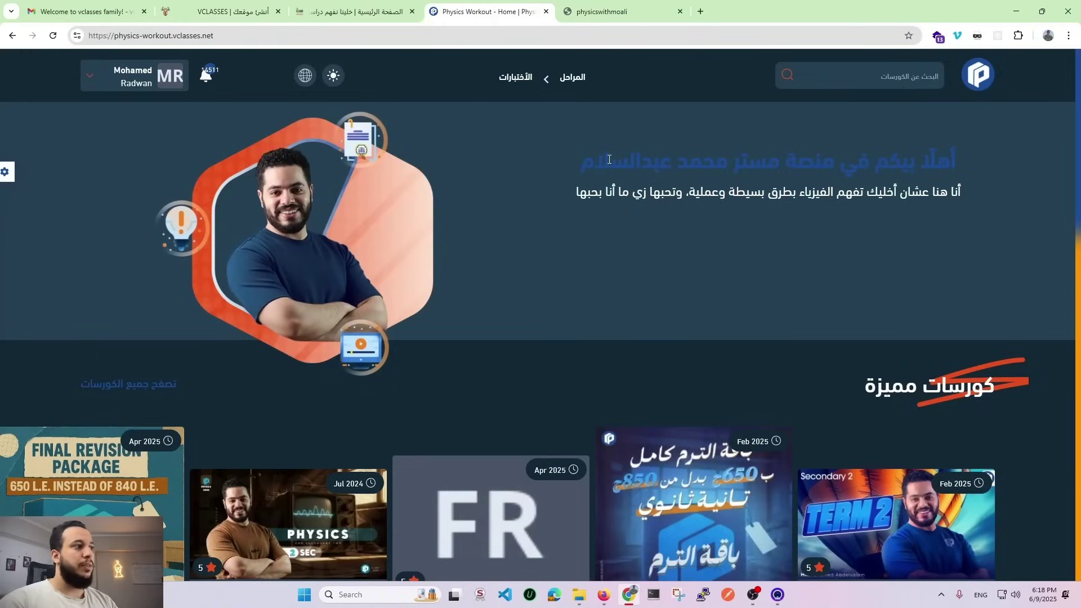
left_click(586, 6)
scroll(500, 234, "up", 16)
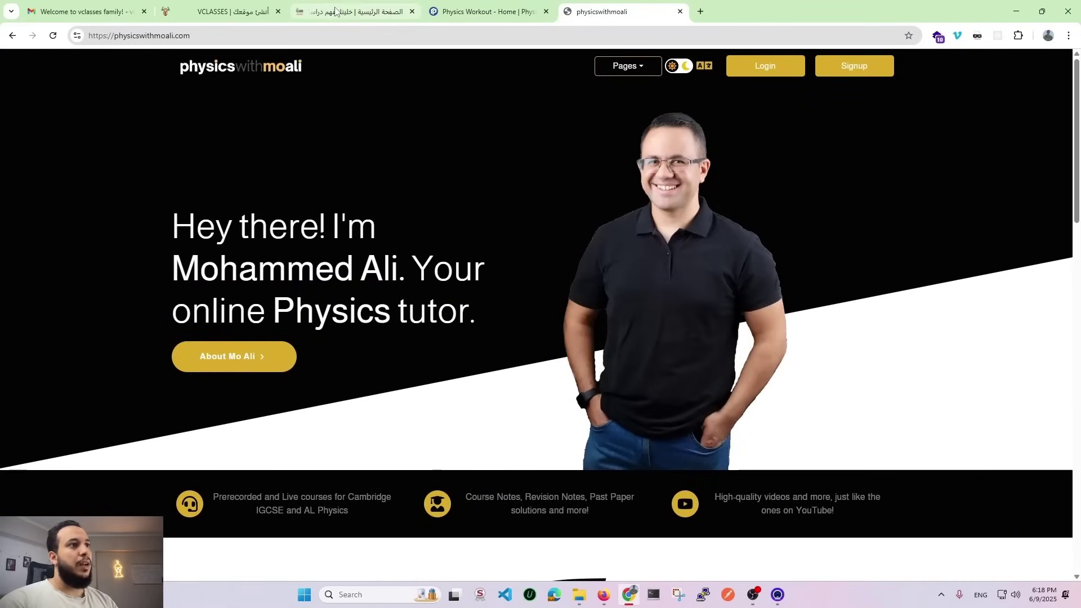
left_click(358, 14)
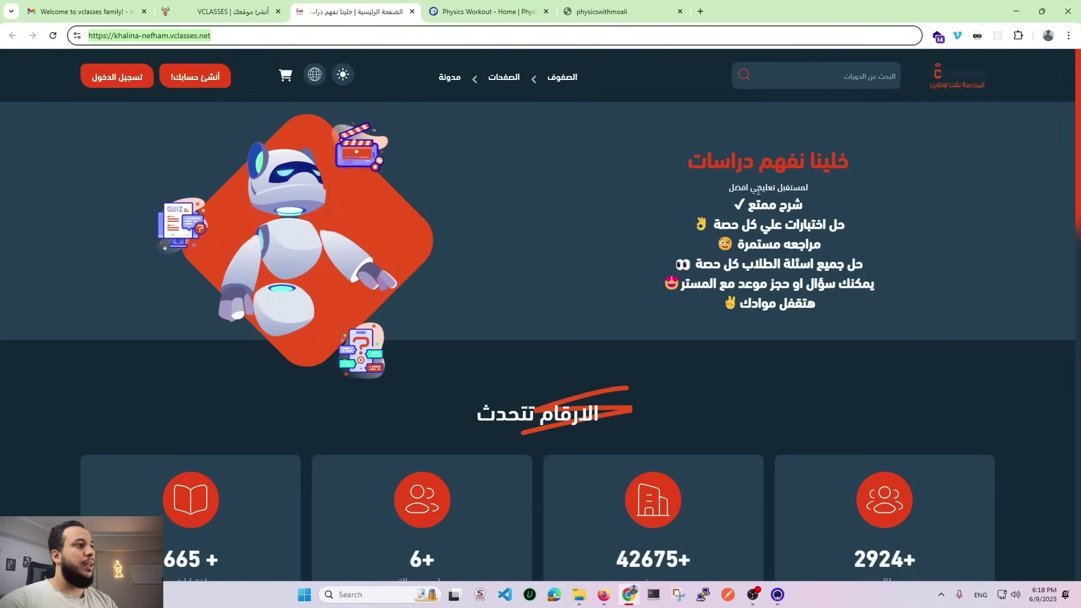
key("ctrl+shift+Tab")
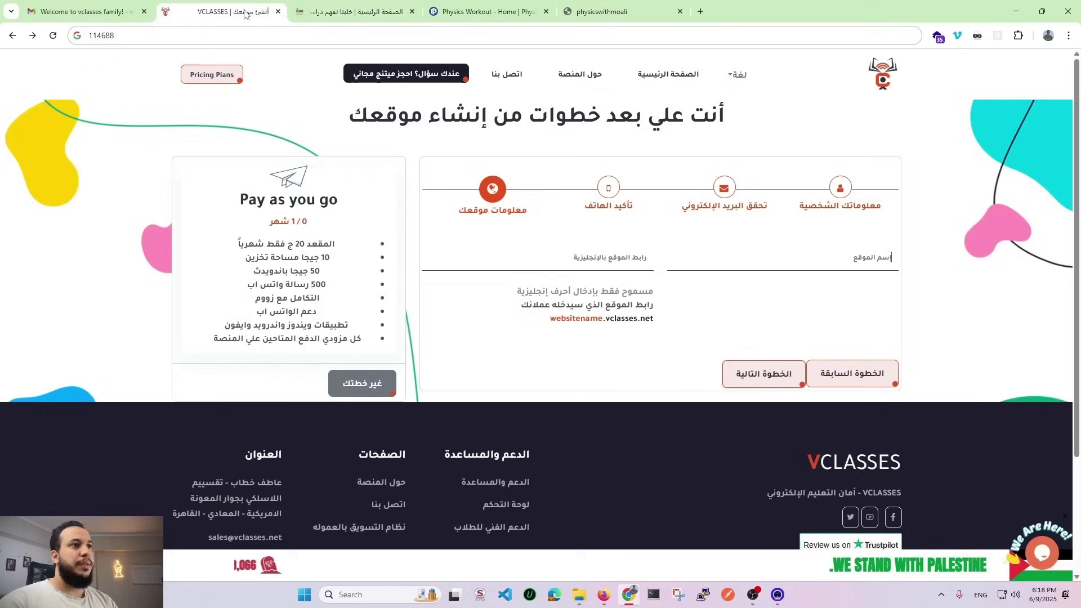
Enter VClasses as the site name and review the site address hint.
left_click(849, 267)
type("VClasses")
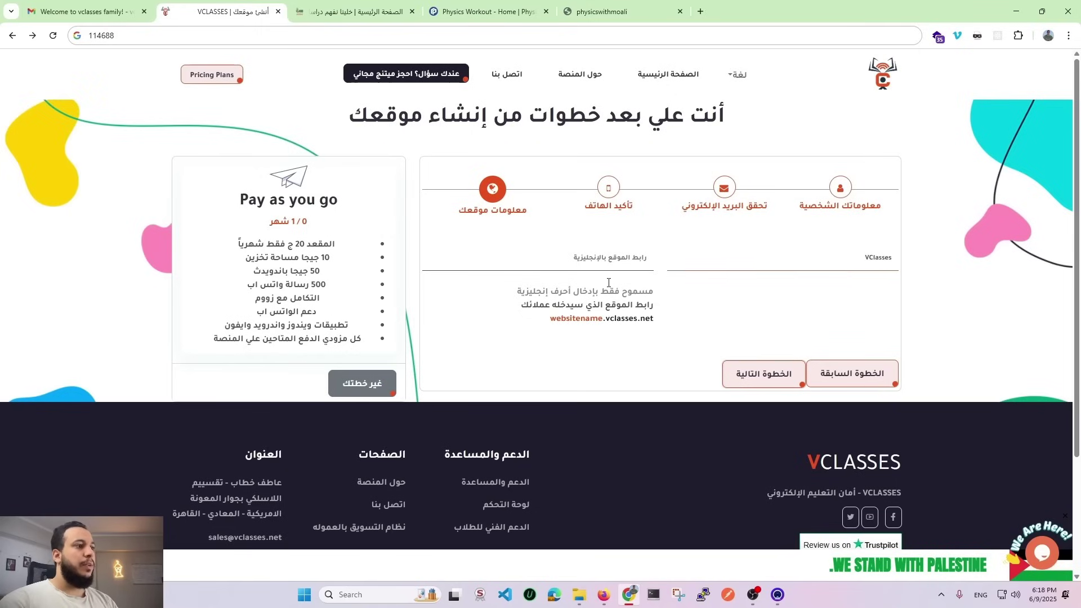
left_click(622, 263)
left_click(665, 351)
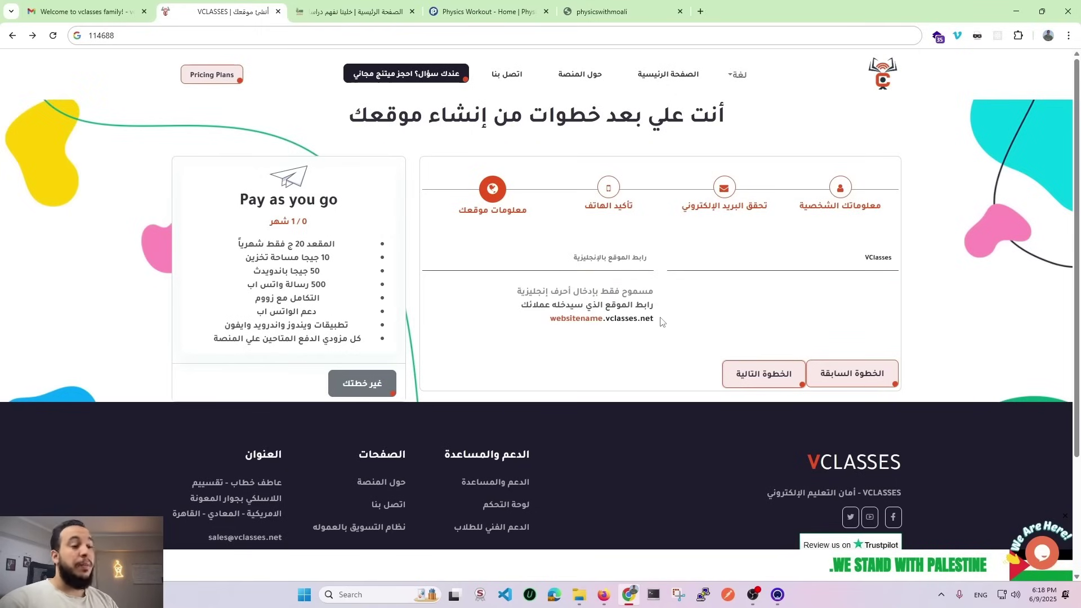
left_click_drag(661, 321, 580, 323)
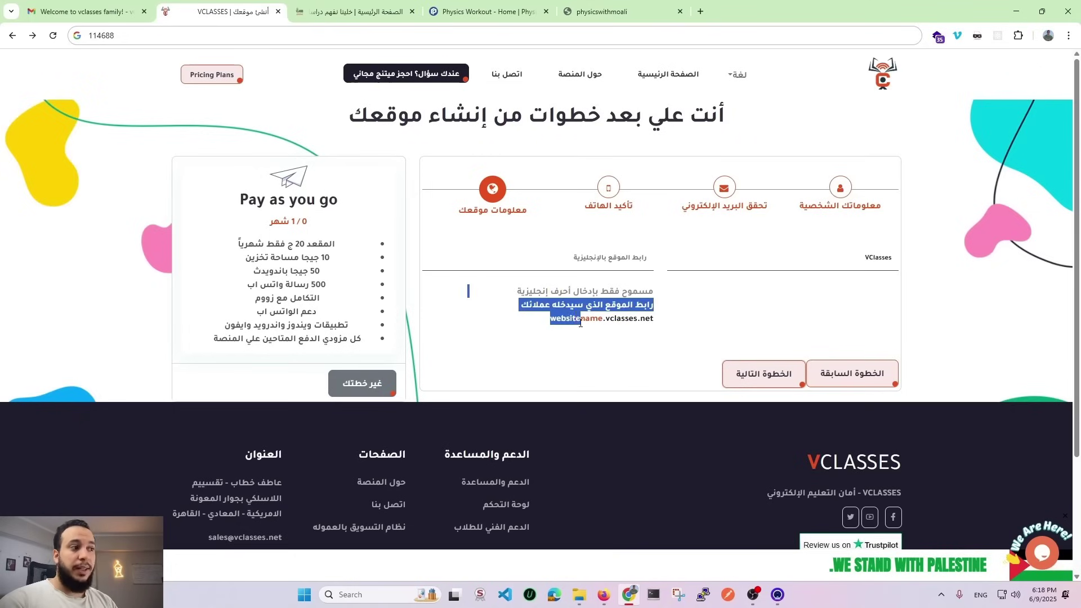
left_click(553, 330)
left_click_drag(547, 291, 536, 277)
Check the example address by visiting physics-workout.com in the Physics Workout tab.
left_click(605, 12)
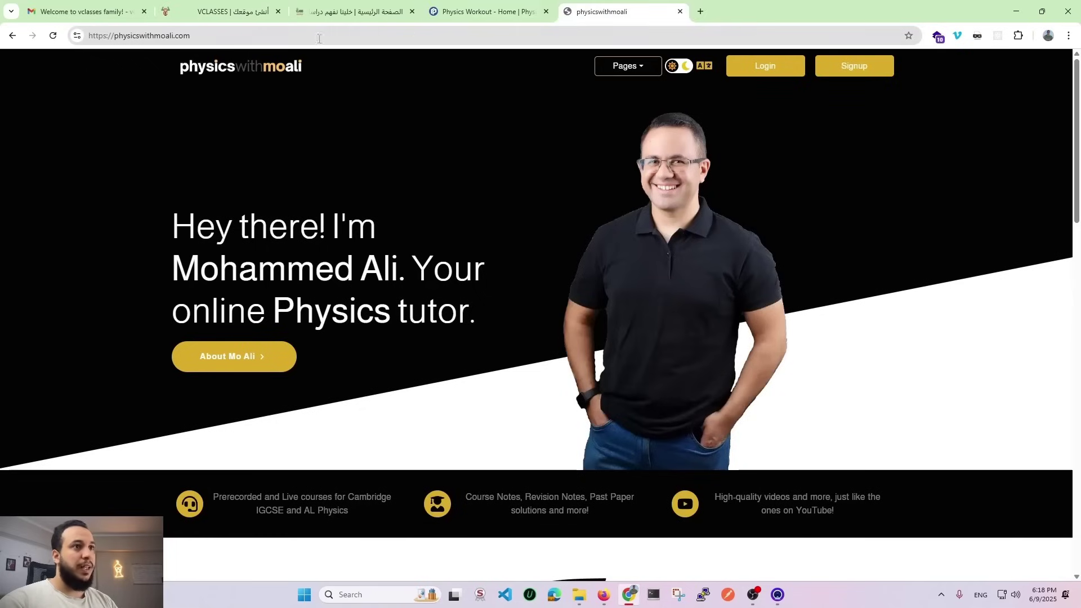
left_click(203, 37)
key("ctrl+shift+Tab")
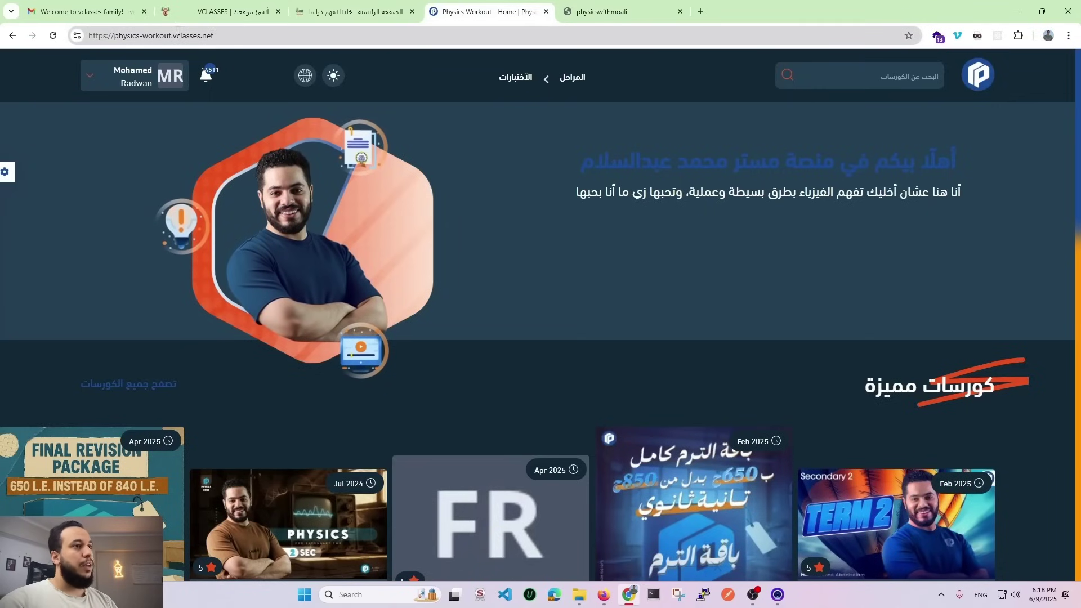
left_click_drag(171, 35, 115, 35)
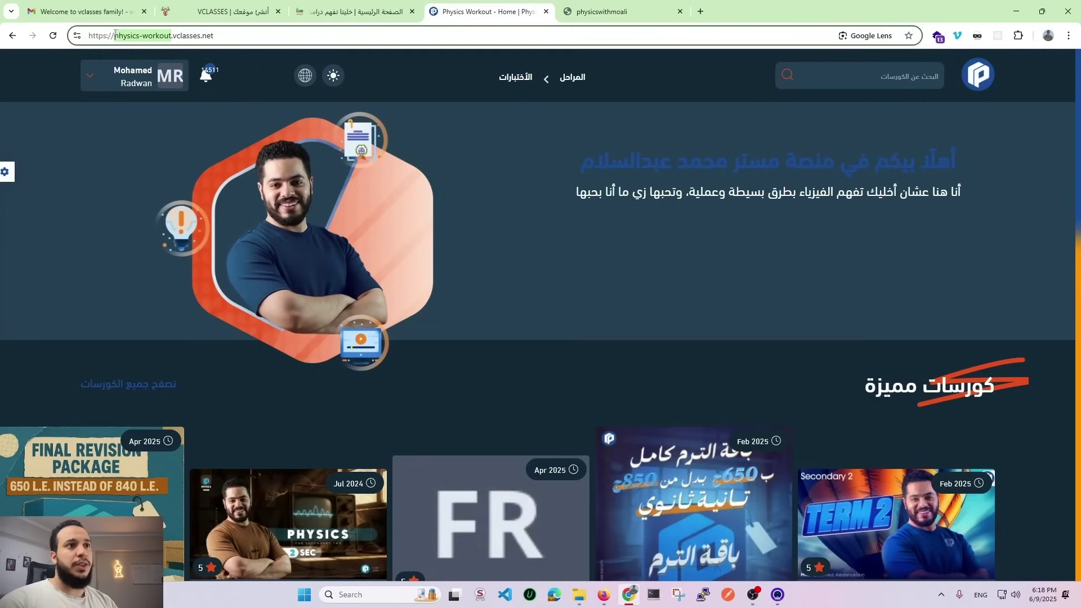
key("ctrl+c")
key("ctrl+a")
key("ctrl+v")
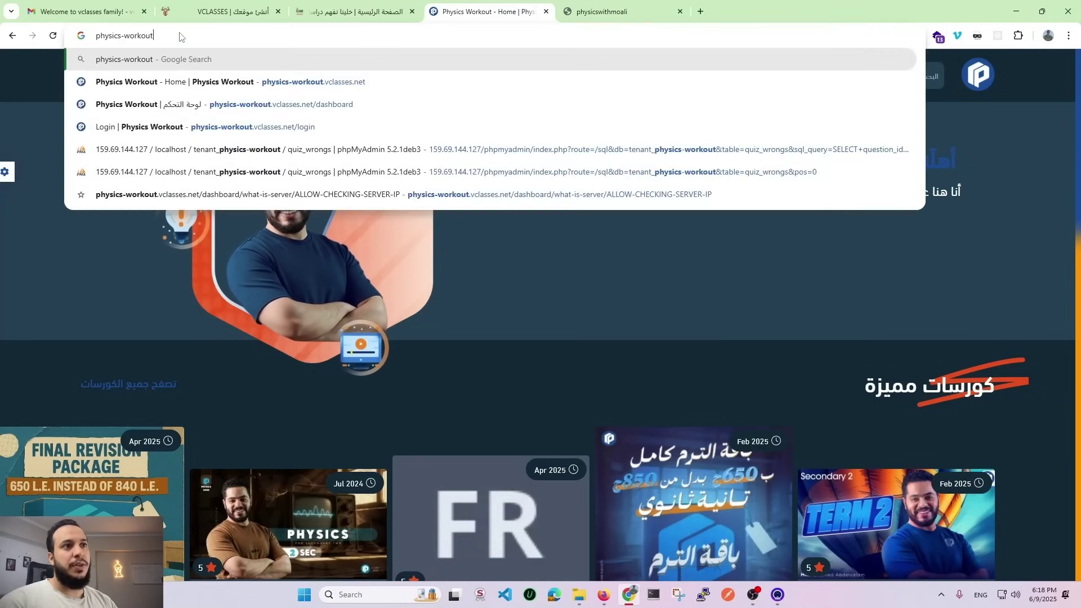
type(".com")
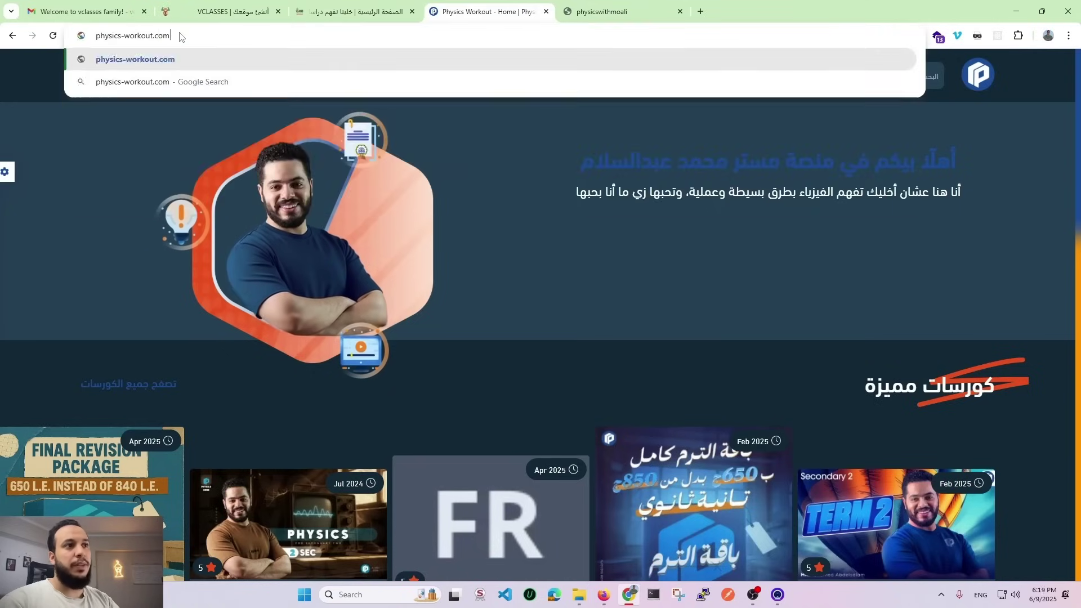
Set the English site link to courses and submit the site details.
left_click(225, 11)
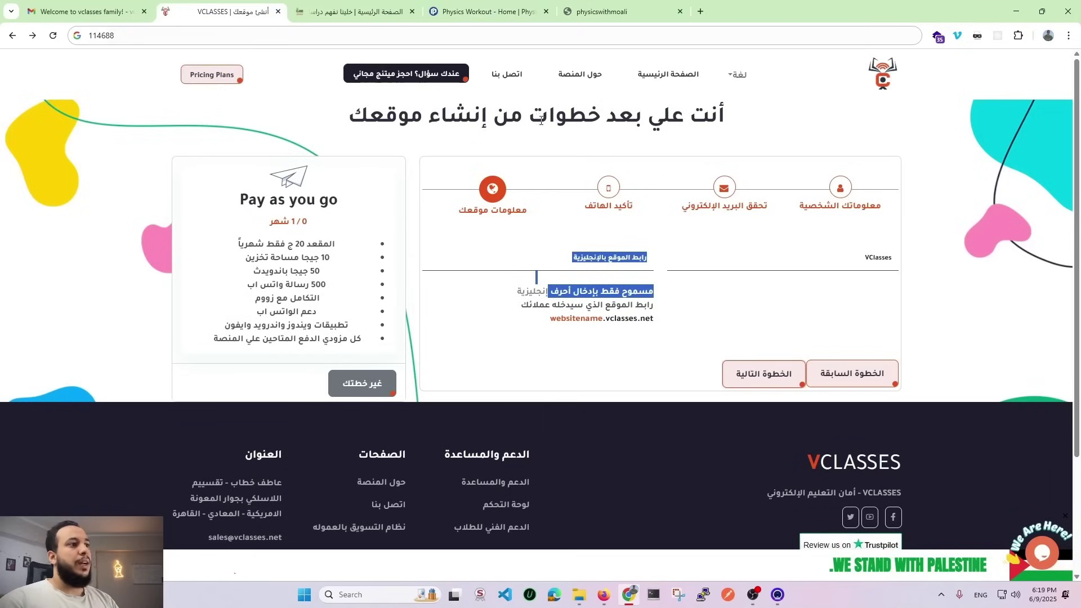
left_click(629, 262)
left_click(601, 330)
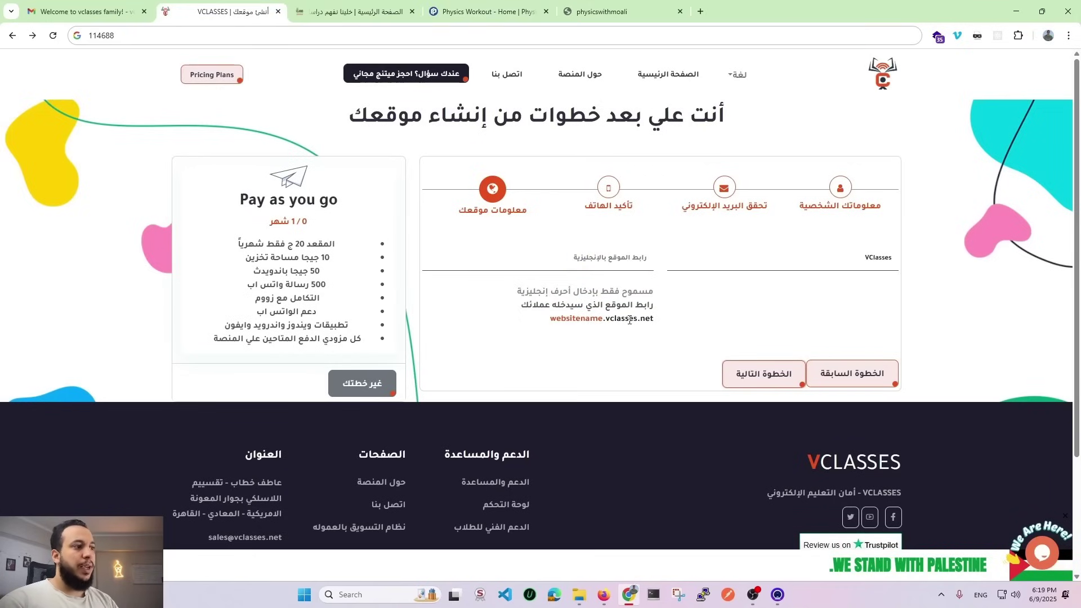
left_click(639, 262)
type("vclasses")
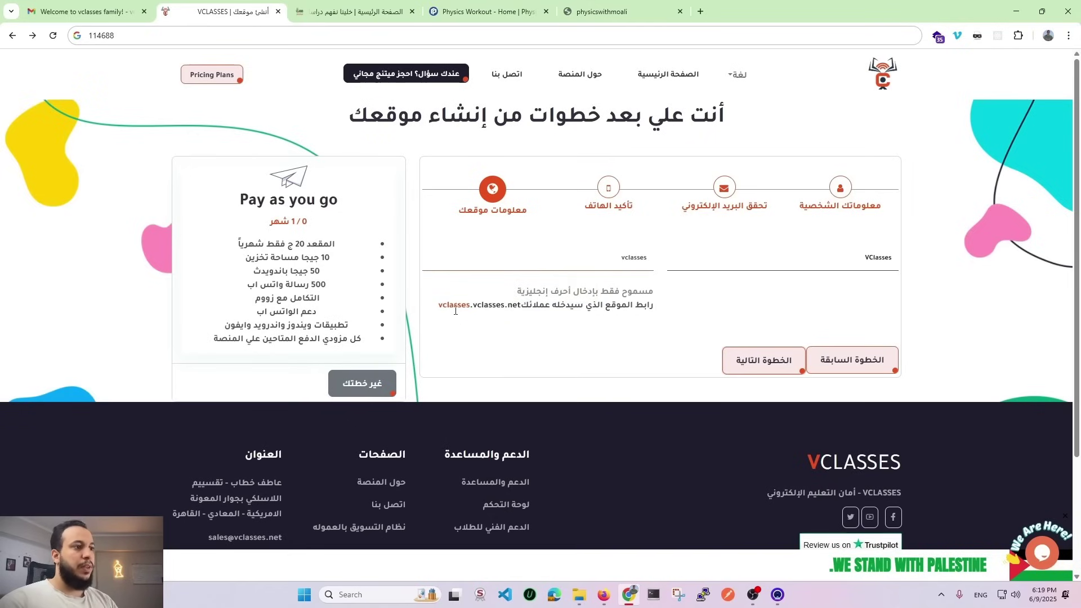
type("cours")
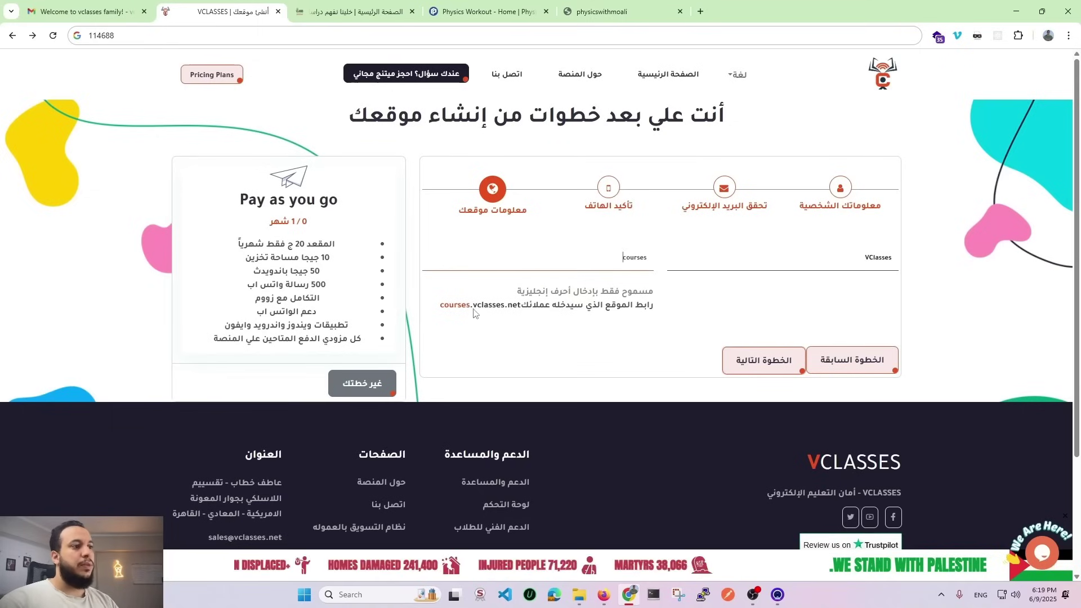
left_click(763, 360)
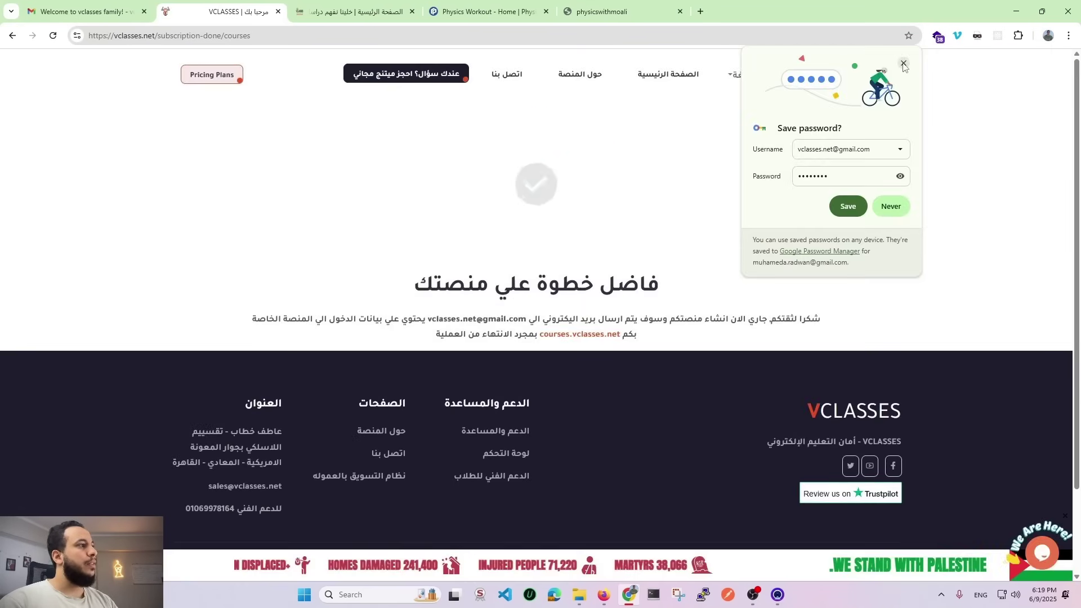
Save the account password in Chrome and open the new courses.vclasses.net platform.
left_click(848, 207)
left_click_drag(653, 283, 396, 287)
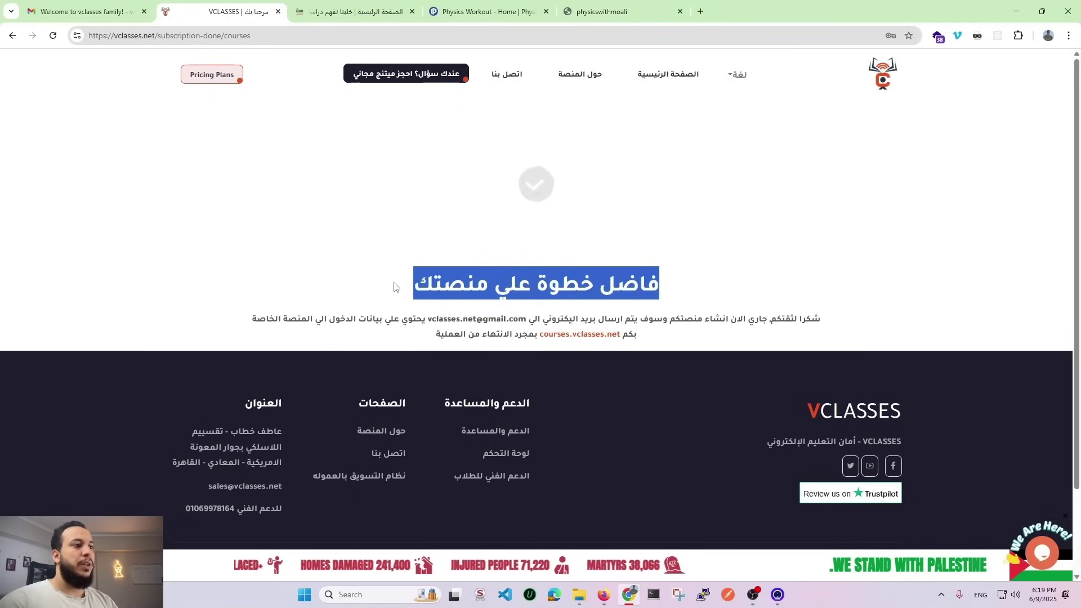
left_click(734, 335)
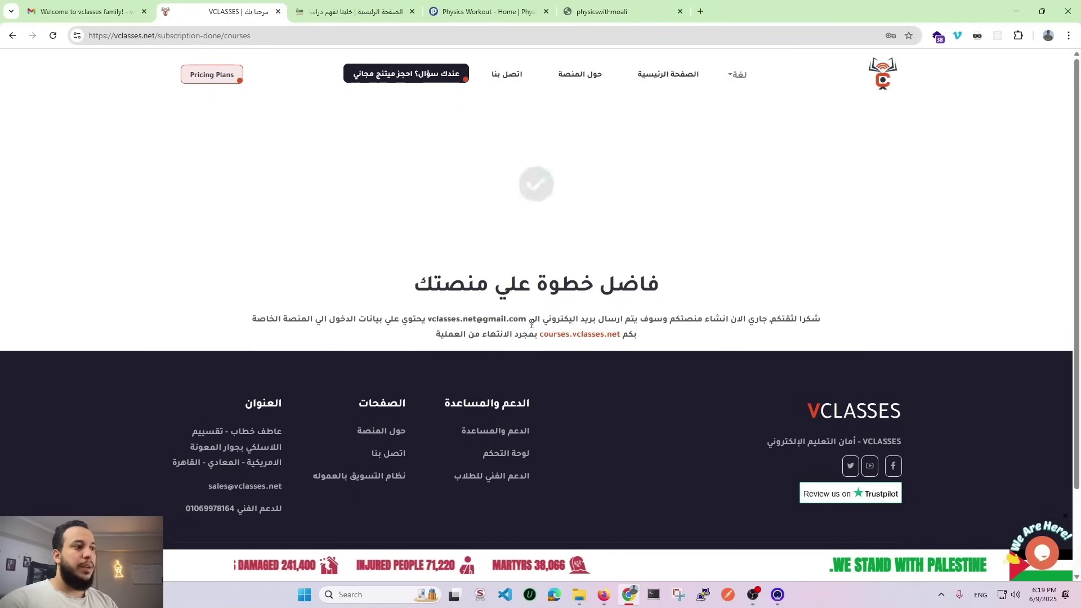
left_click_drag(527, 319, 433, 324)
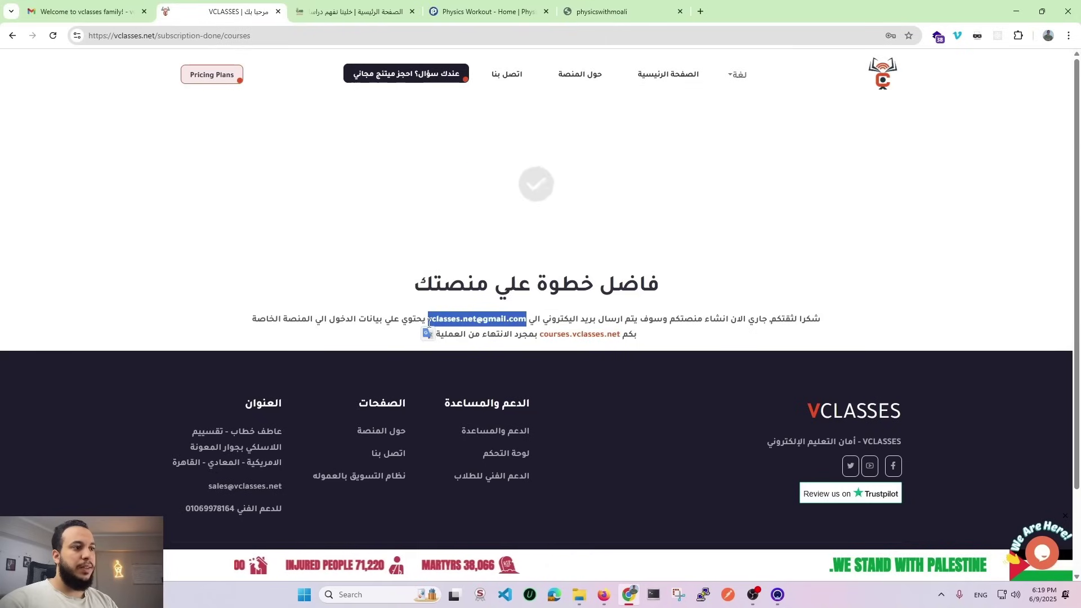
left_click(429, 323)
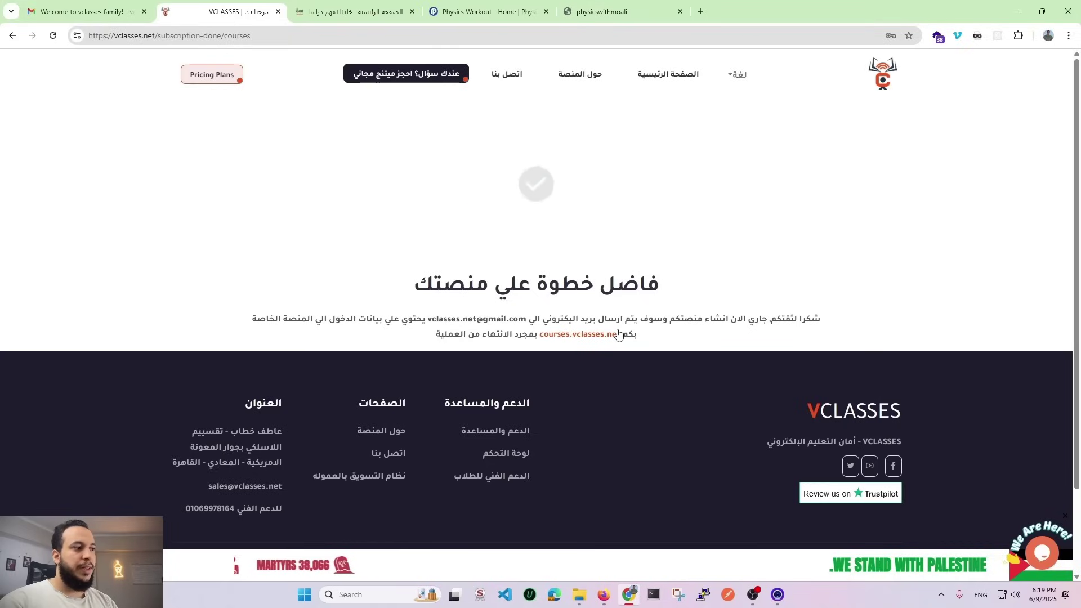
left_click(594, 339)
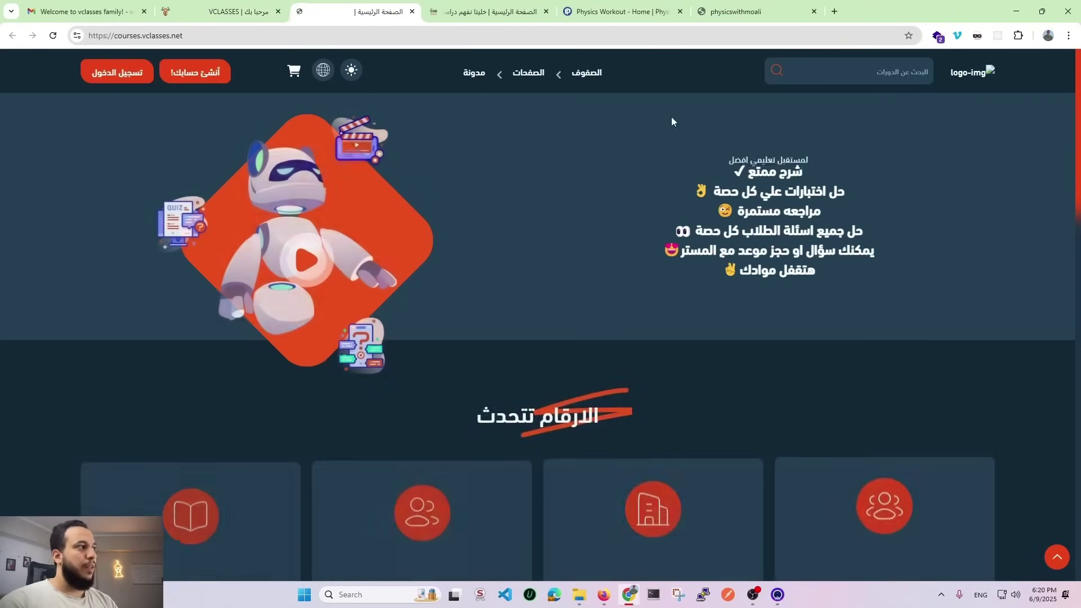
On the platform's login page, fill in the saved account credentials and try signing in.
scroll(445, 360, "down", 20)
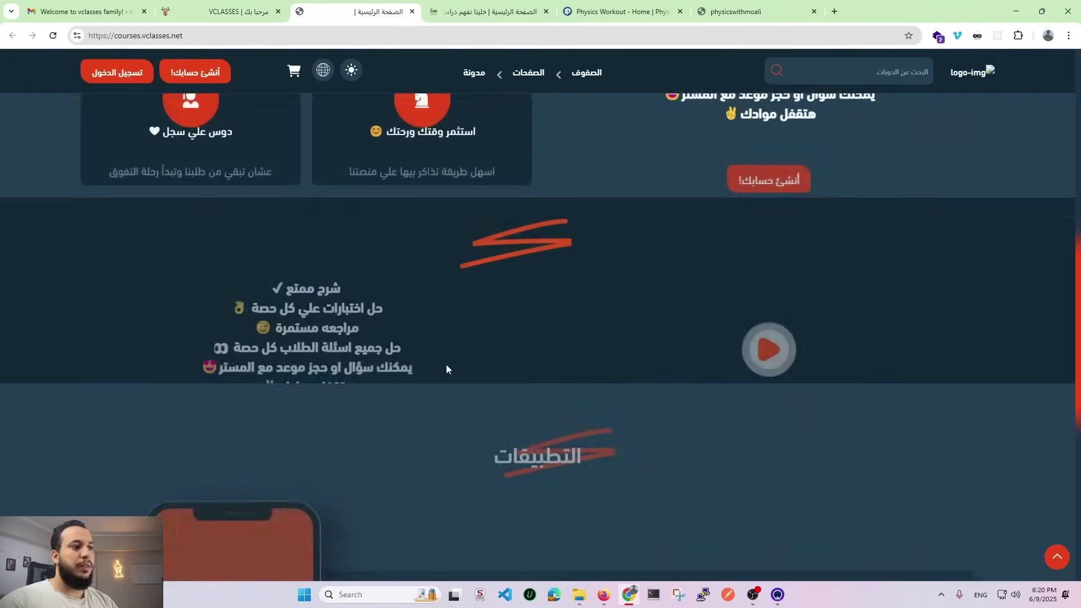
scroll(418, 468, "down", 4)
scroll(370, 259, "up", 15)
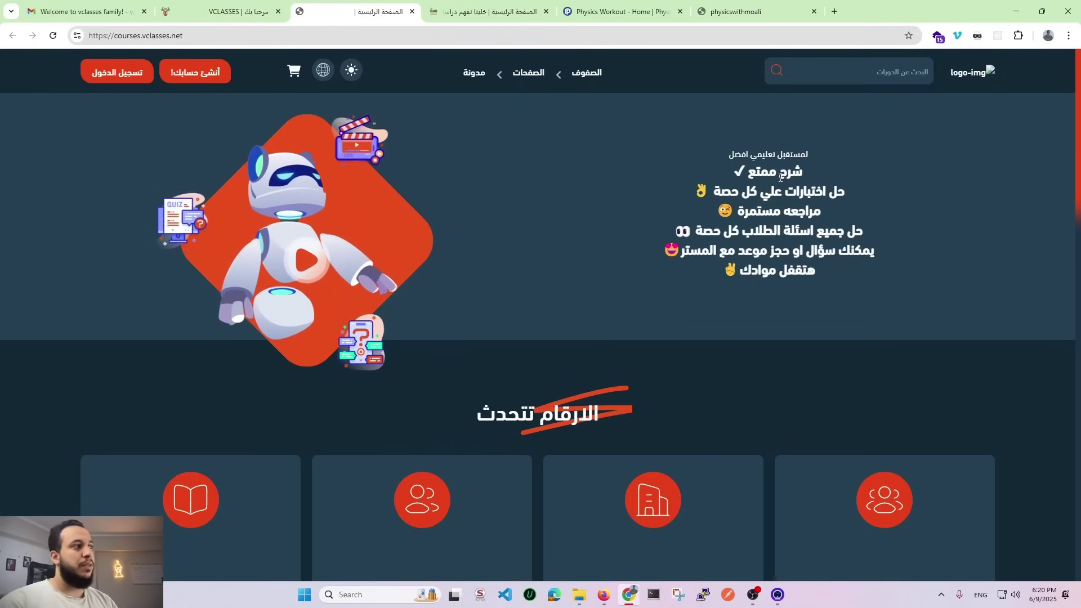
left_click(117, 72)
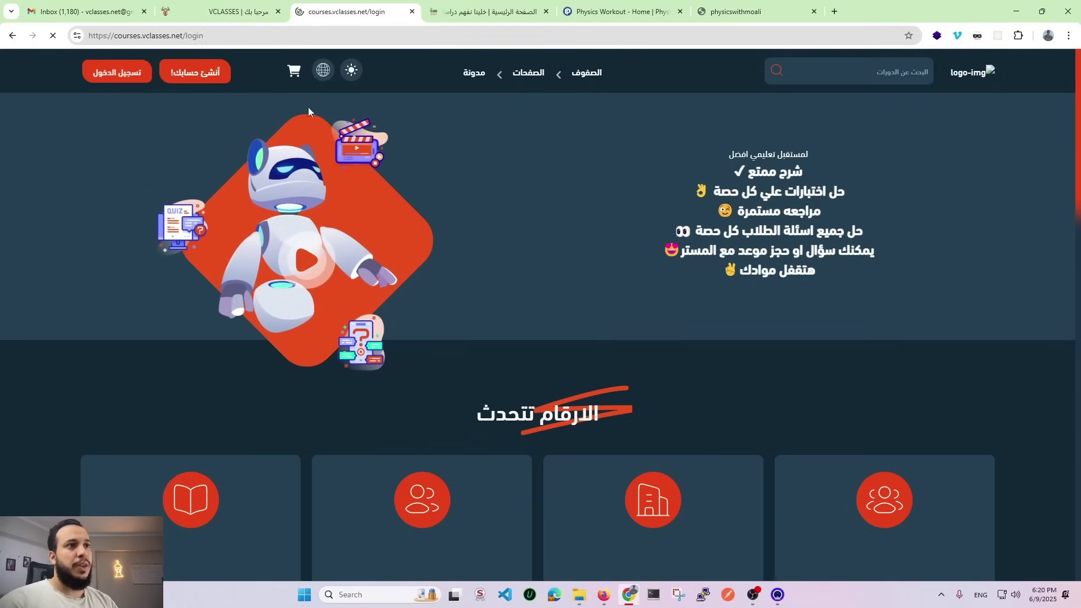
left_click(529, 209)
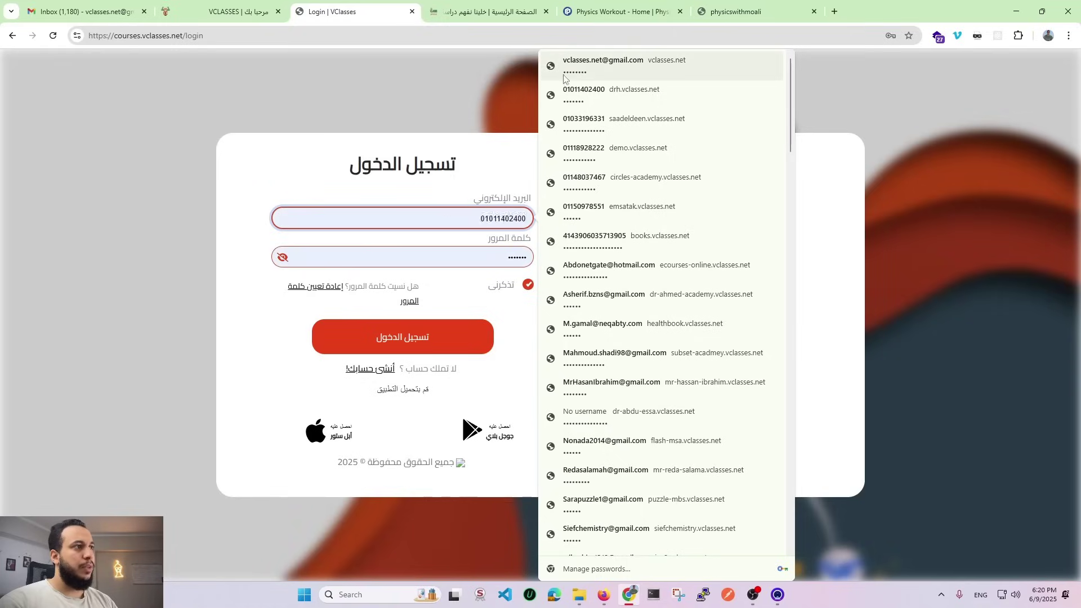
left_click(582, 69)
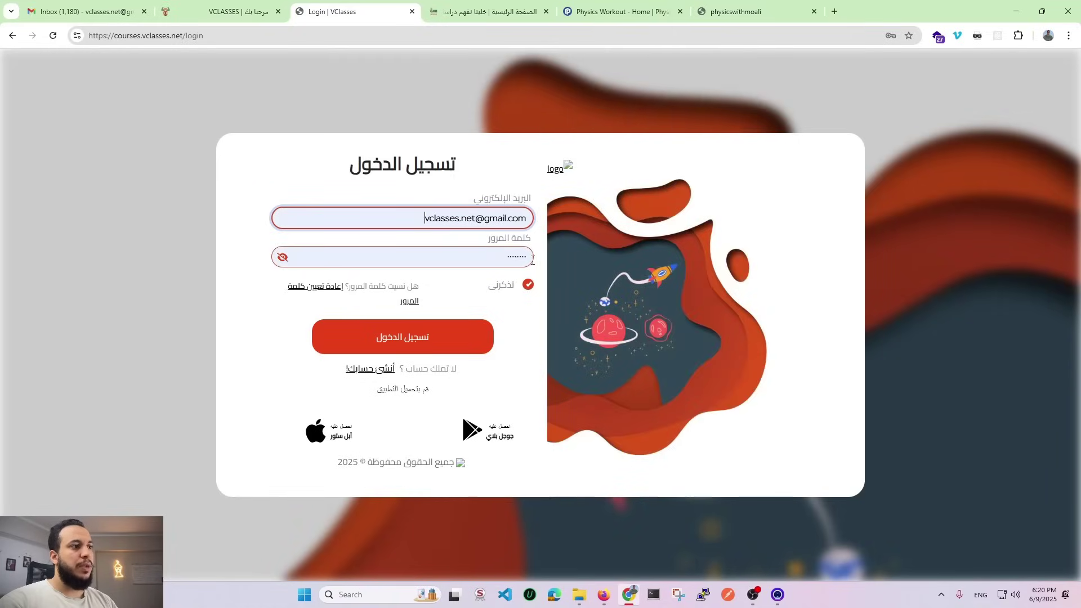
left_click(440, 336)
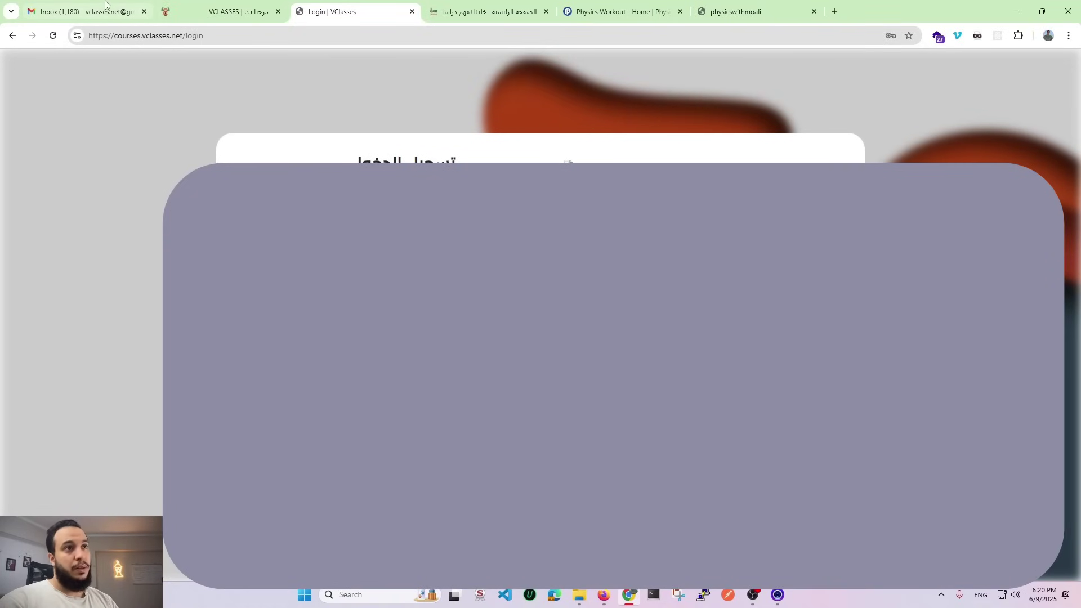
Check the VClasses welcome e-mail in Gmail, then sign in to the new platform.
left_click(105, 4)
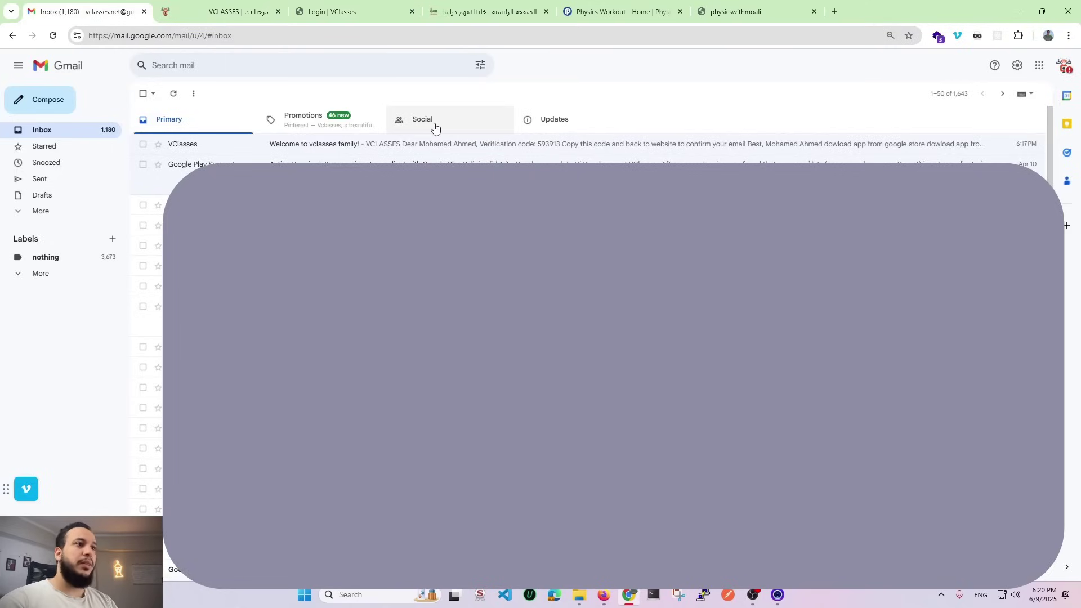
left_click(211, 147)
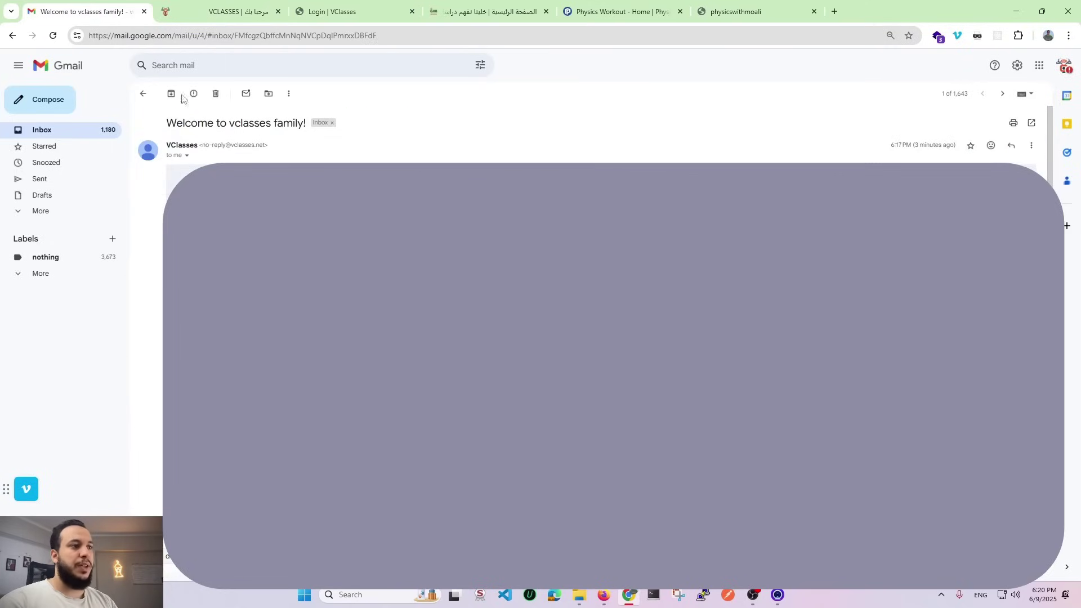
left_click(141, 96)
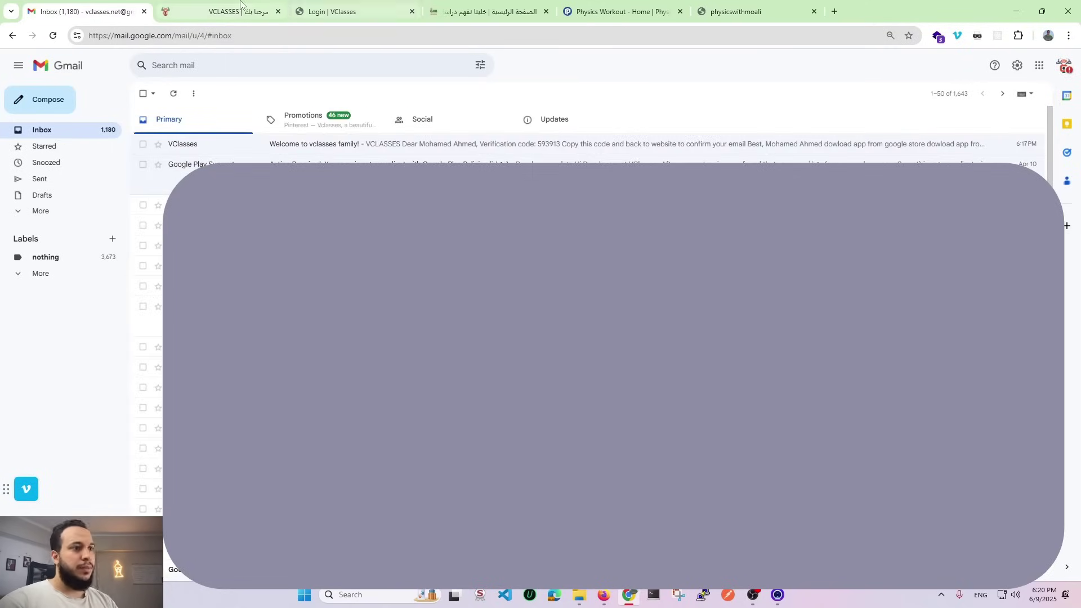
left_click(346, 8)
left_click(441, 343)
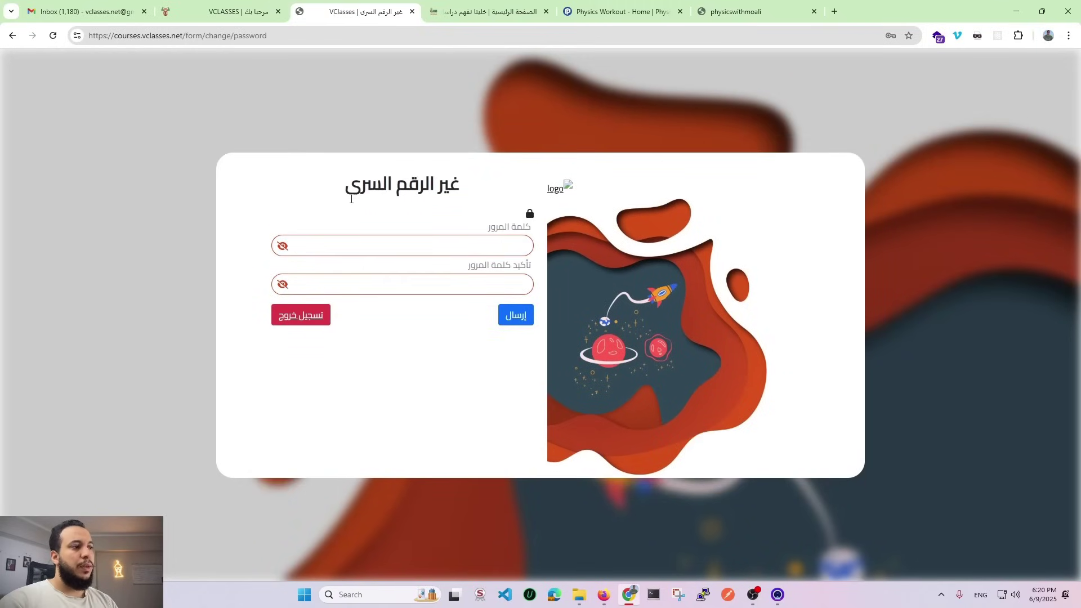
Enter and confirm a new admin password, submit it, and dismiss the alert and save-password prompt.
left_click(320, 241)
left_click(321, 240)
type("••")
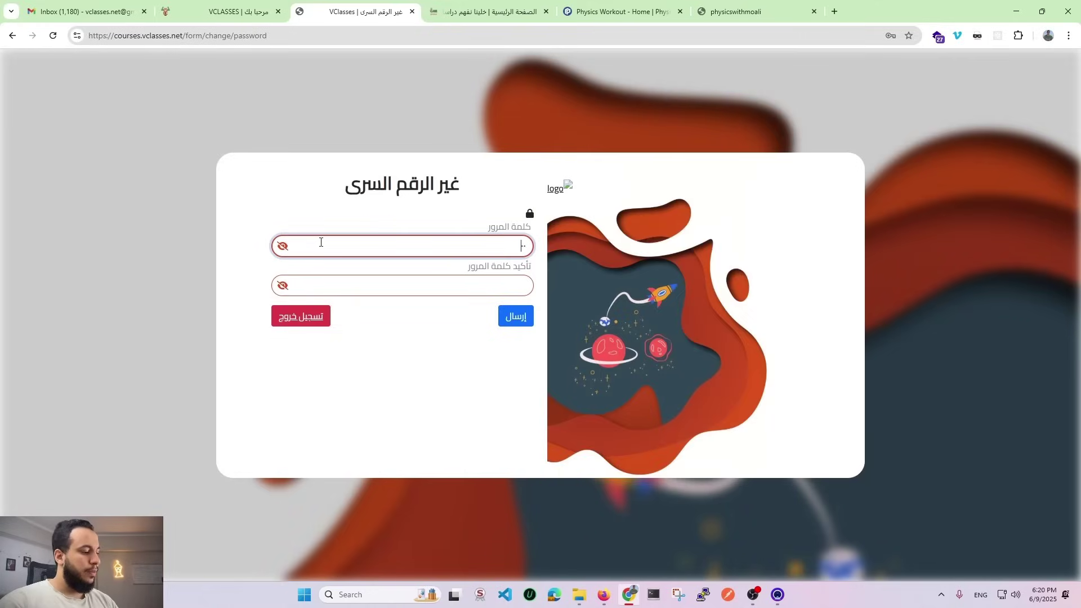
type("•••")
key("Tab")
type("•")
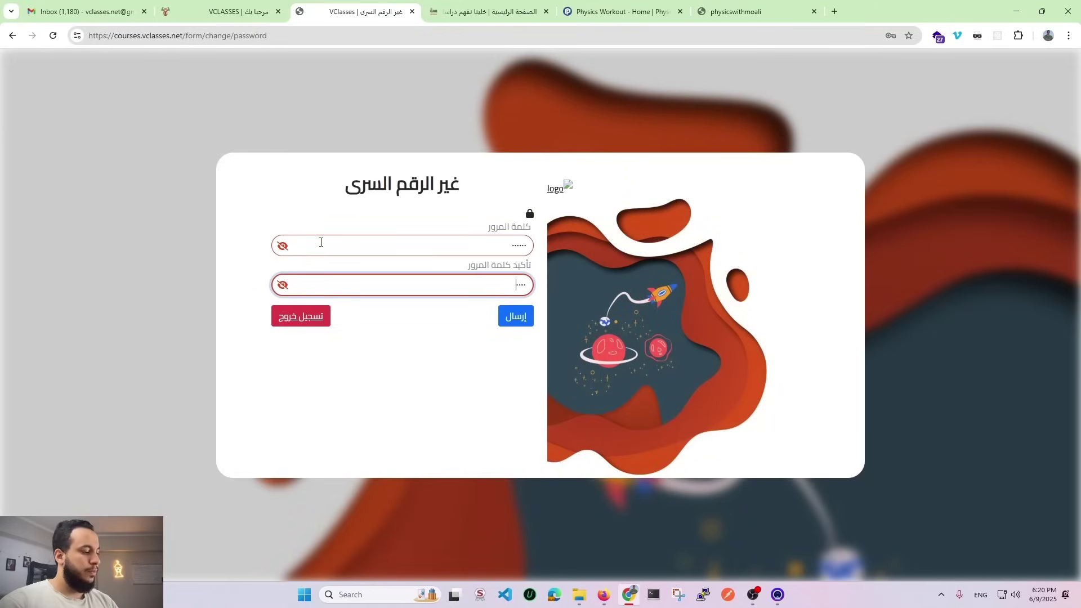
left_click(503, 318)
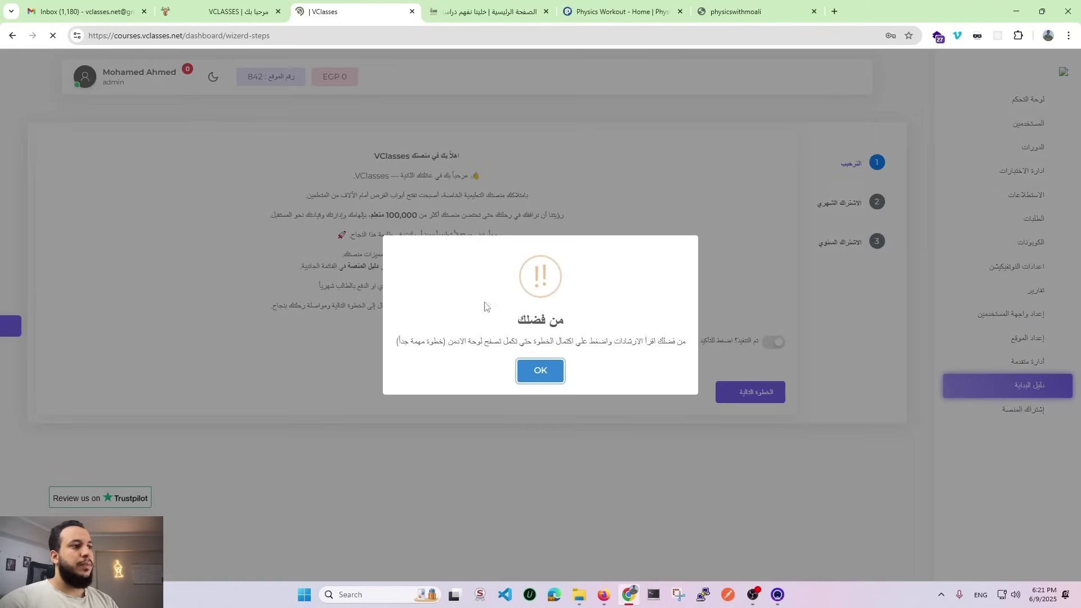
left_click(541, 370)
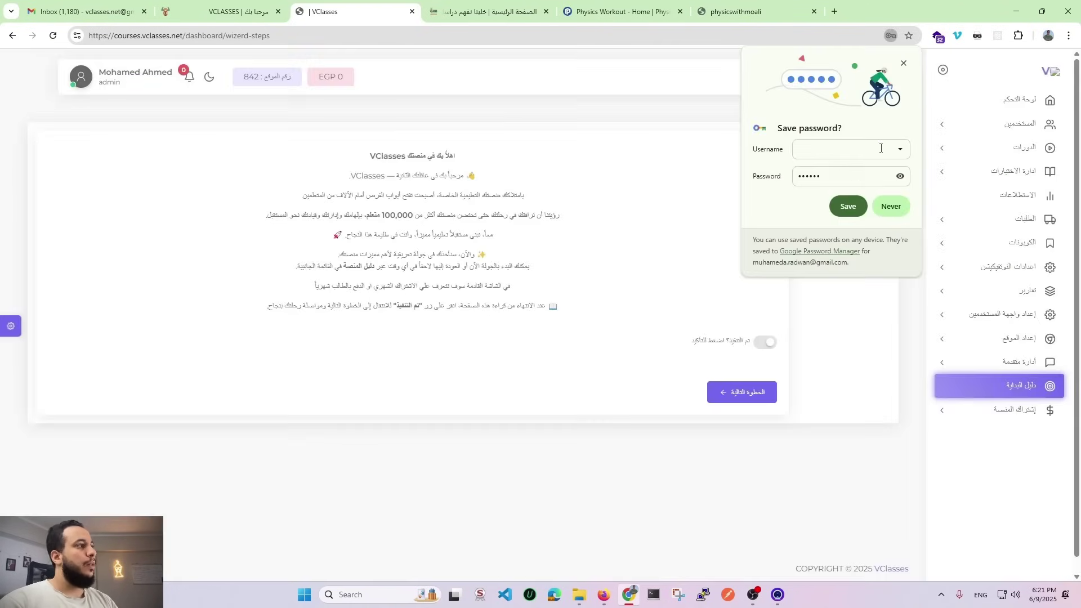
left_click(903, 64)
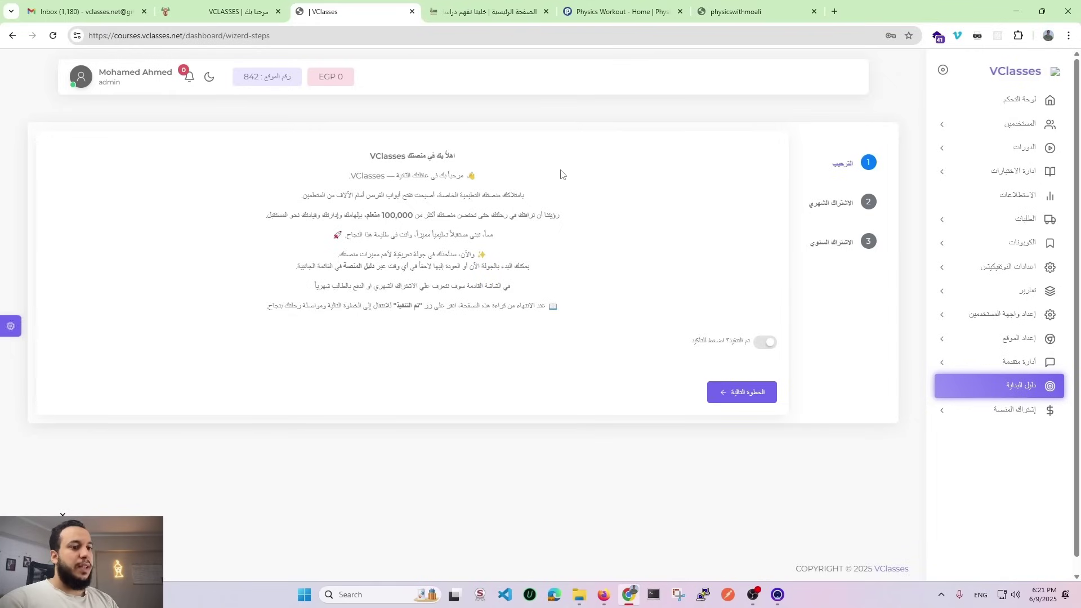
Mark the welcome step as read and advance to the monthly subscription step.
left_click(764, 343)
left_click(541, 366)
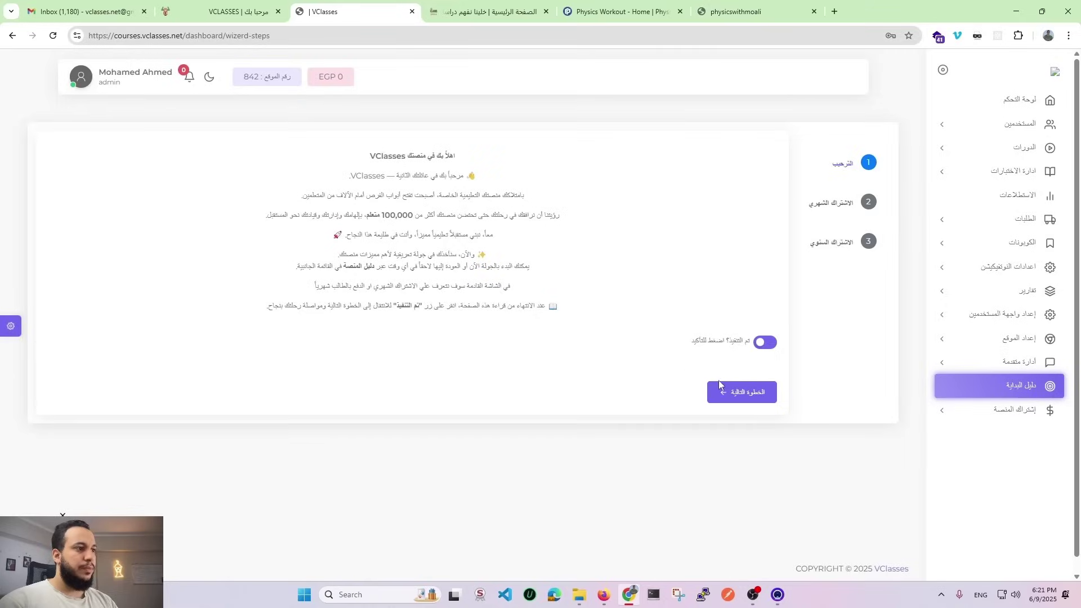
left_click(764, 393)
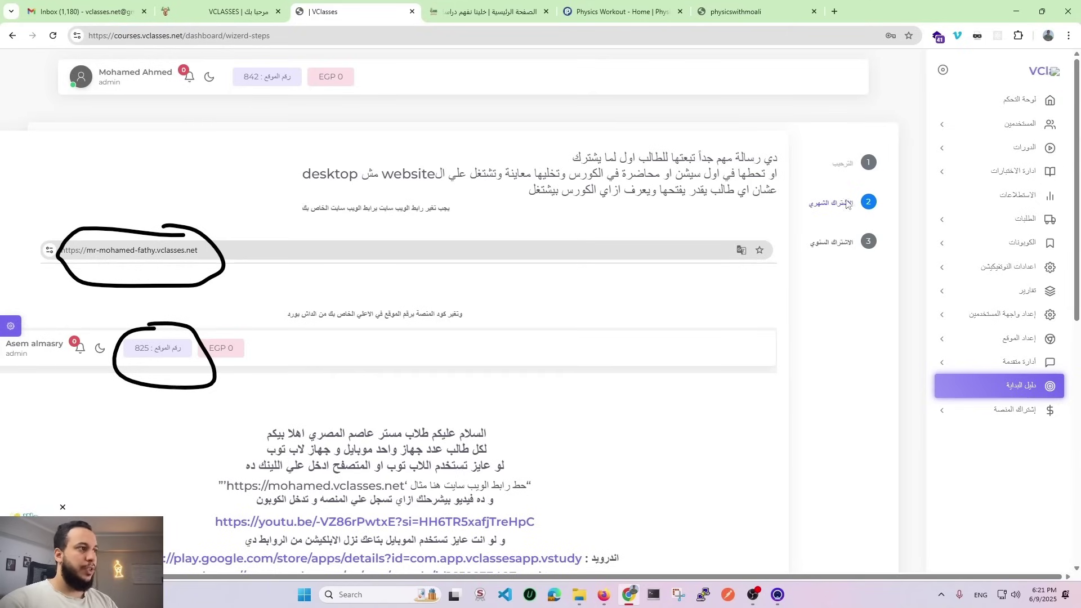
scroll(504, 165, "down", 5)
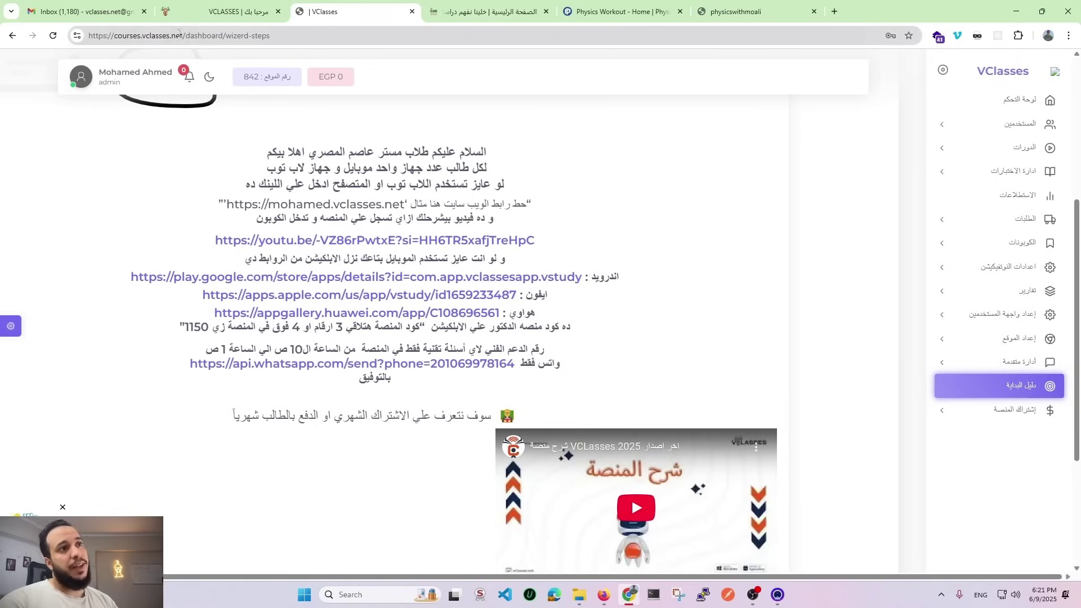
left_click_drag(186, 36, 81, 26)
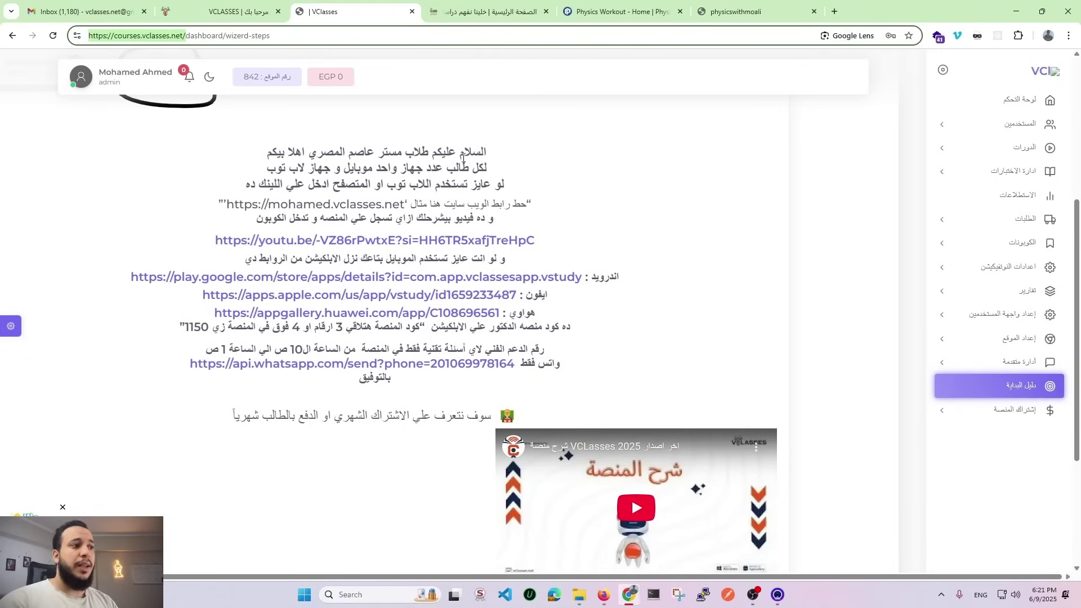
scroll(481, 195, "up", 4)
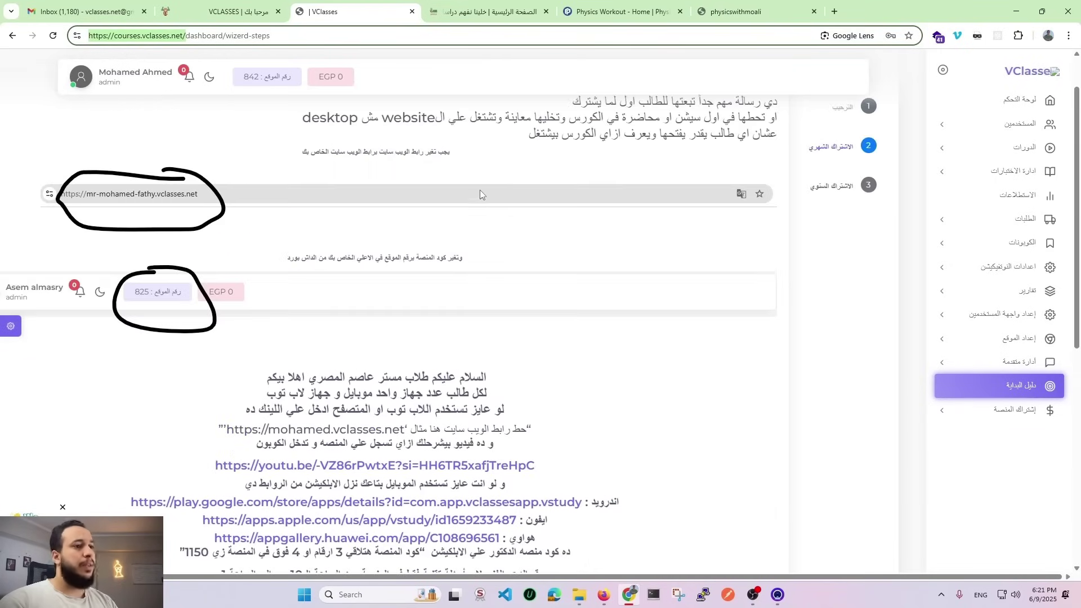
scroll(480, 195, "down", 3)
left_click_drag(488, 202, 184, 432)
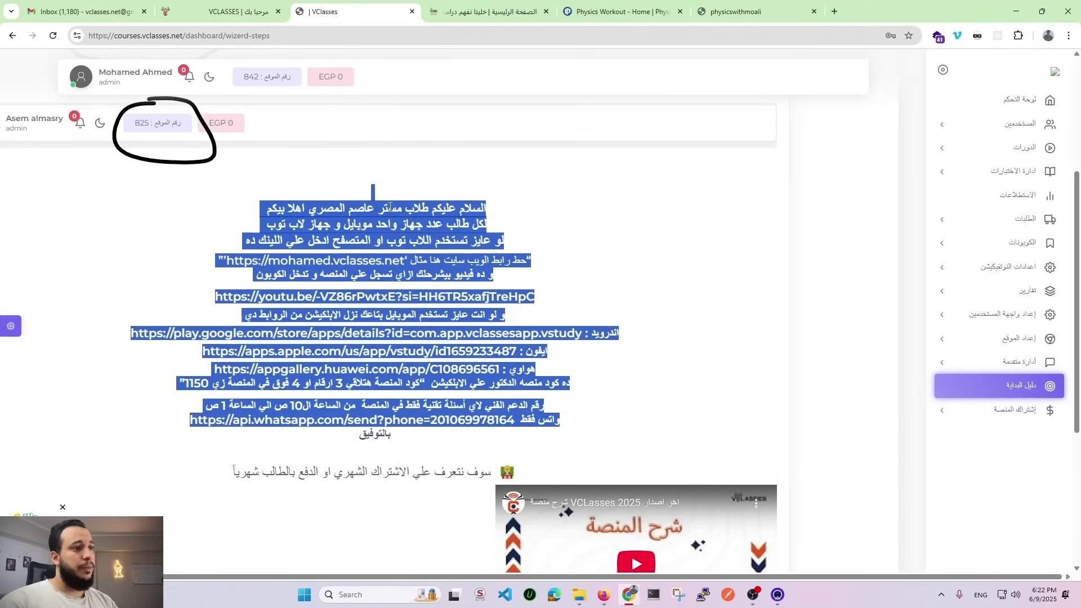
left_click(481, 208)
left_click_drag(488, 210, 309, 211)
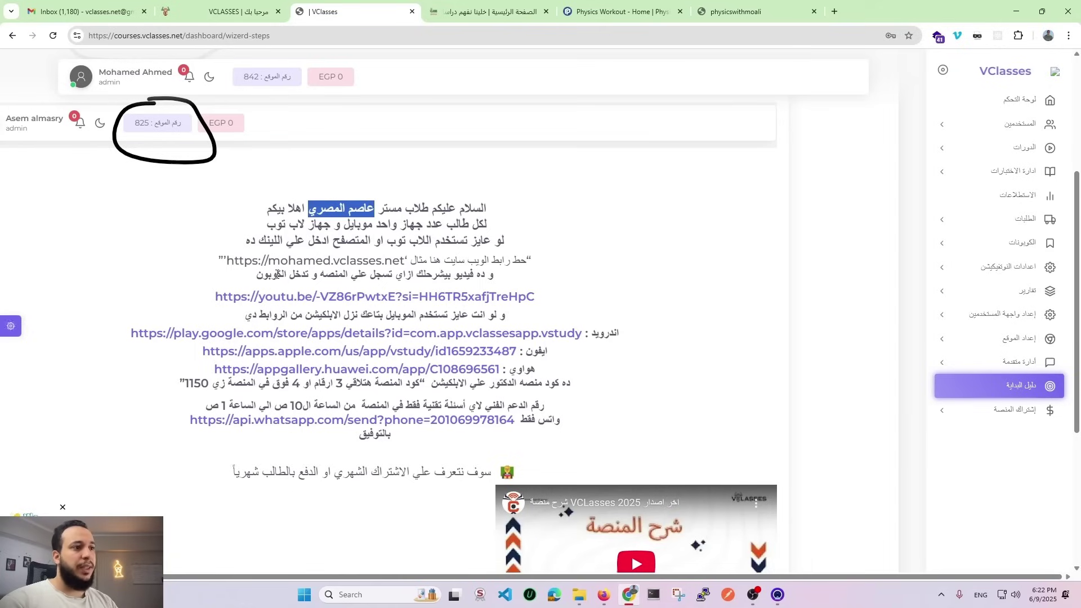
left_click_drag(228, 261, 403, 262)
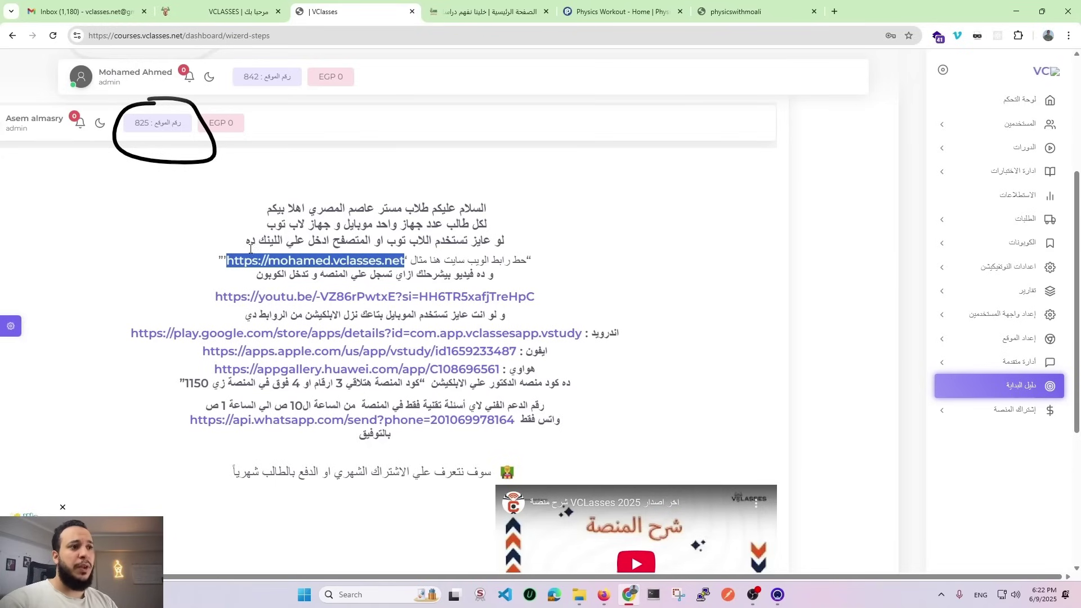
left_click_drag(185, 34, 75, 31)
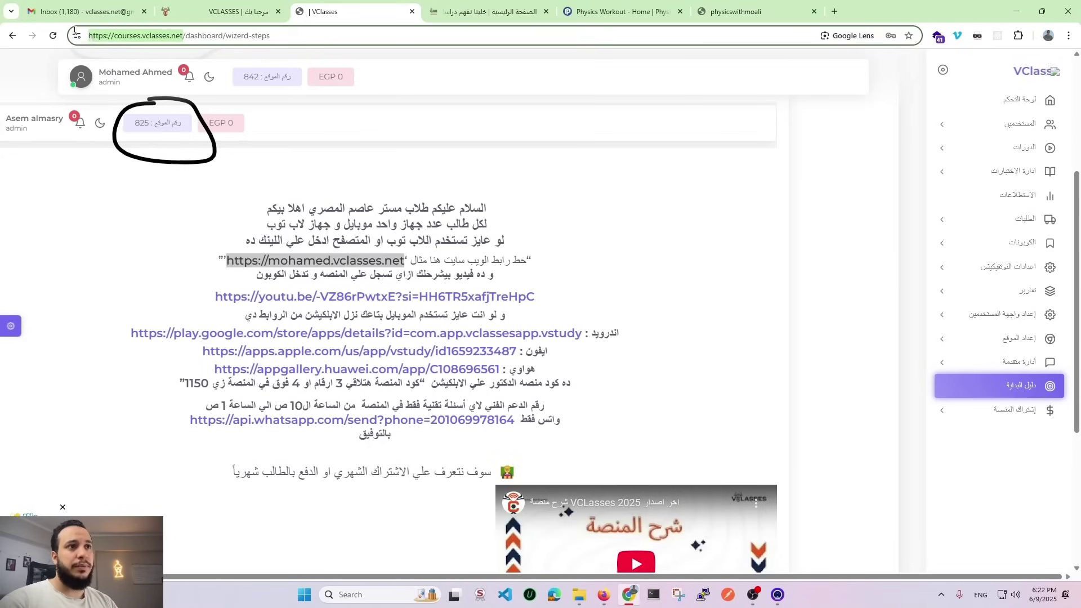
left_click(262, 220)
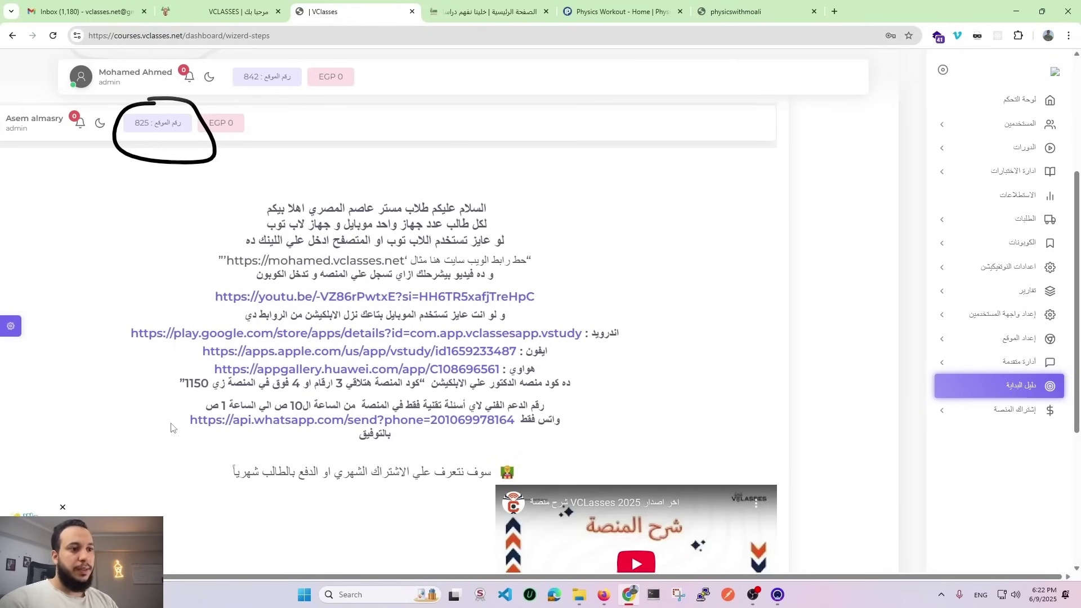
left_click_drag(171, 428, 518, 210)
left_click(521, 206)
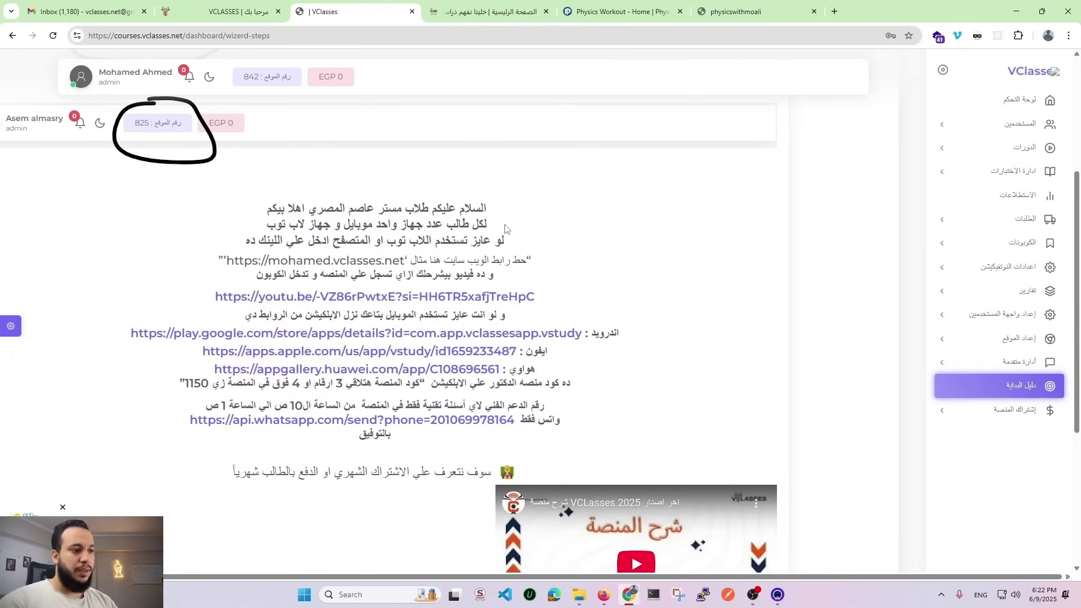
scroll(648, 338, "down", 5)
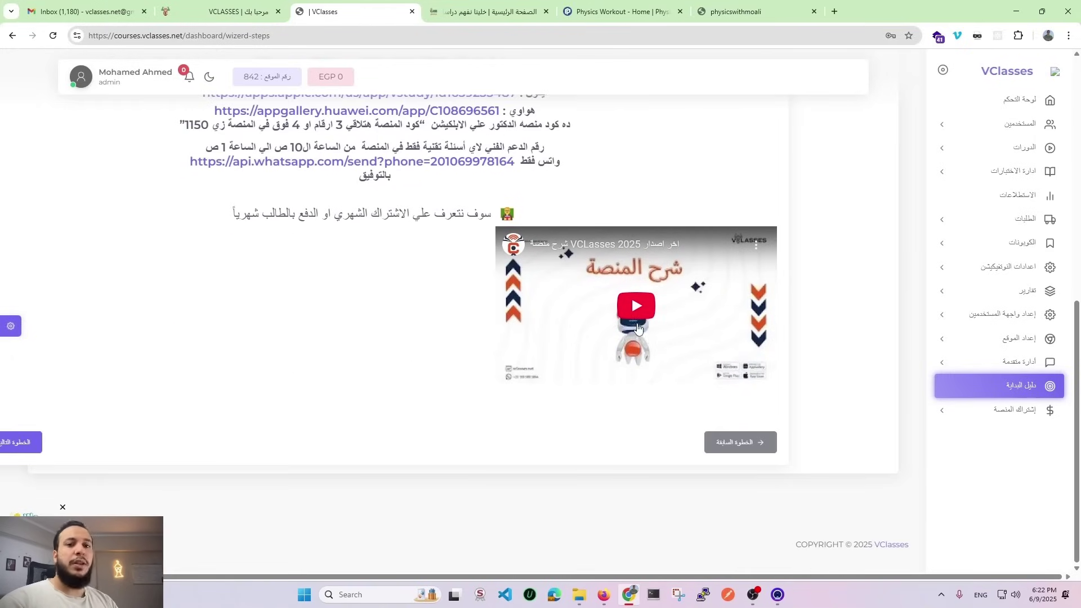
scroll(638, 328, "up", 5)
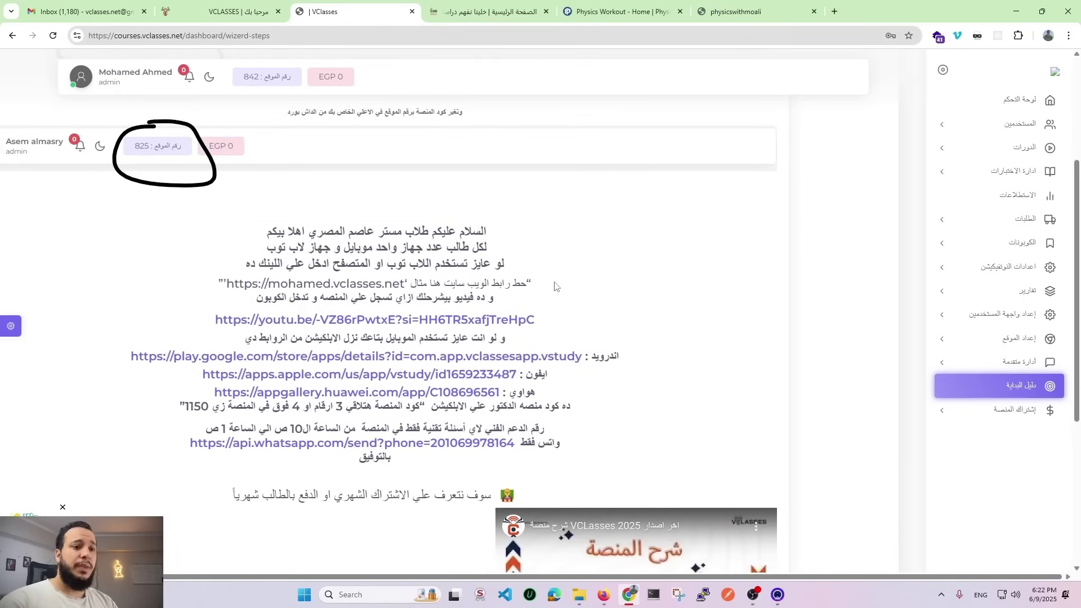
scroll(554, 288, "down", 5)
scroll(546, 303, "up", 3)
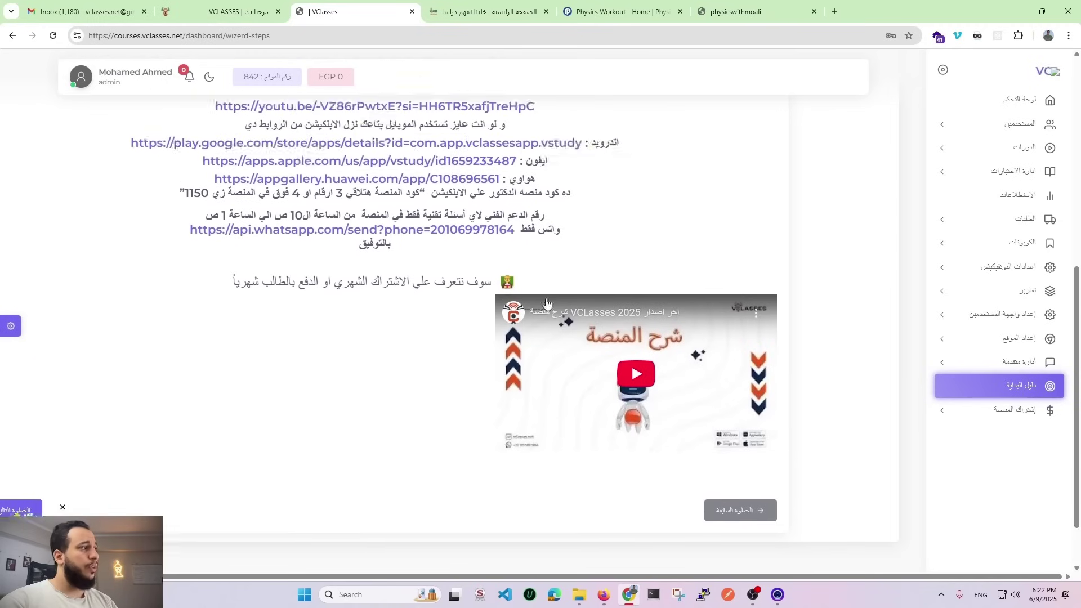
scroll(544, 304, "down", 3)
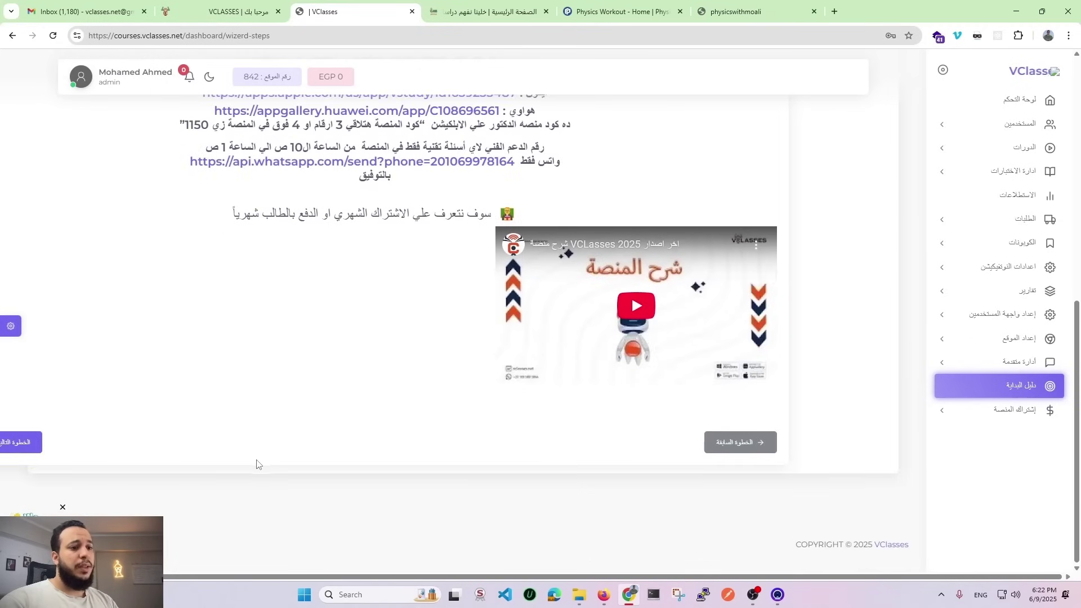
scroll(256, 464, "up", 3)
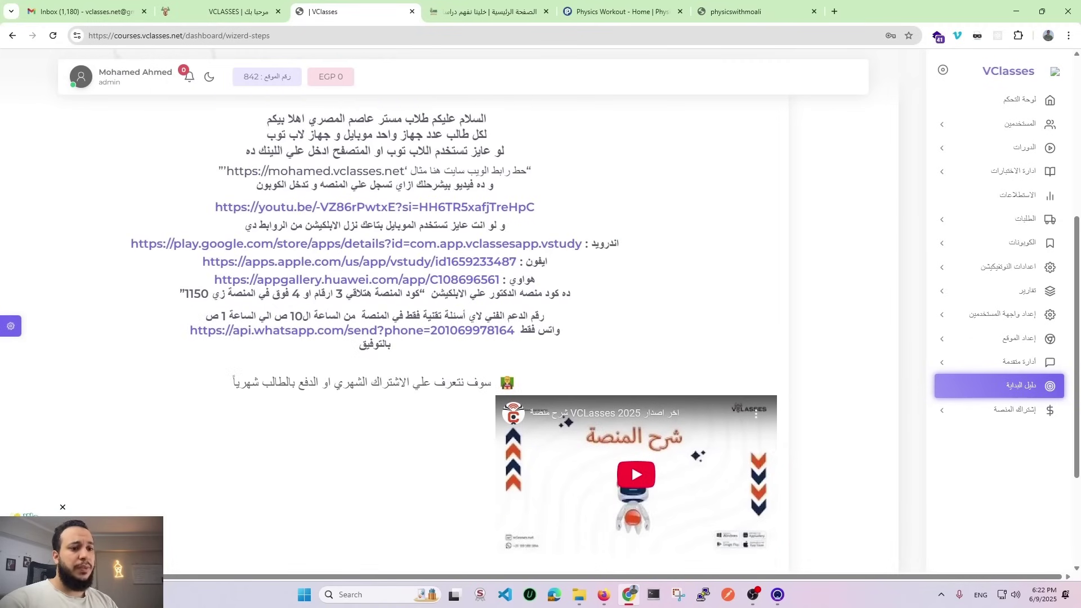
left_click(30, 545)
left_click(52, 506)
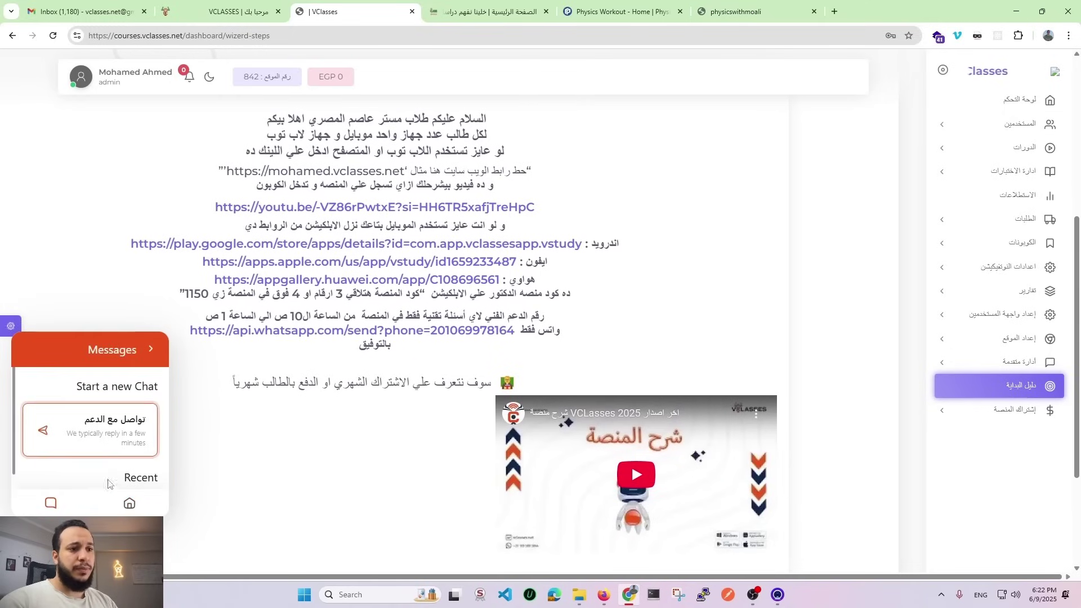
left_click(118, 454)
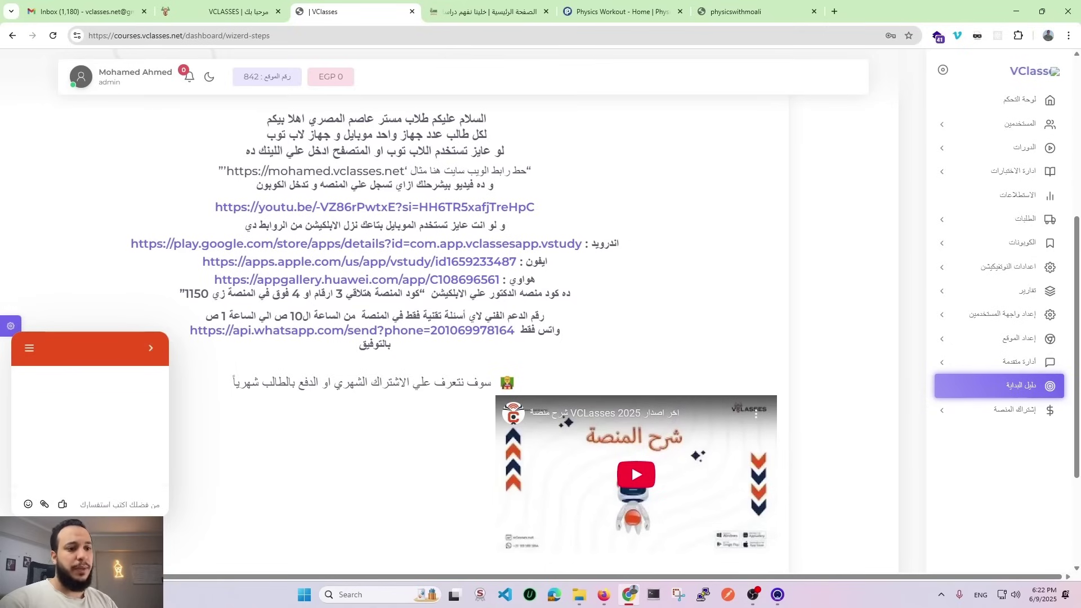
left_click(29, 545)
scroll(702, 254, "up", 6)
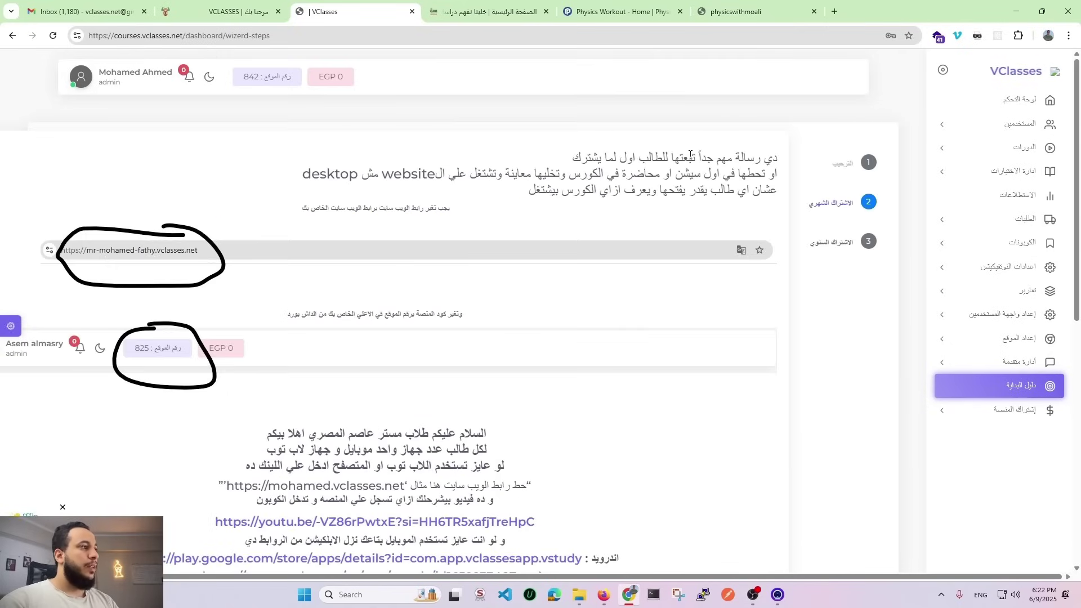
Enable notifications on the public course site, allowing them in the browser.
left_click(994, 79)
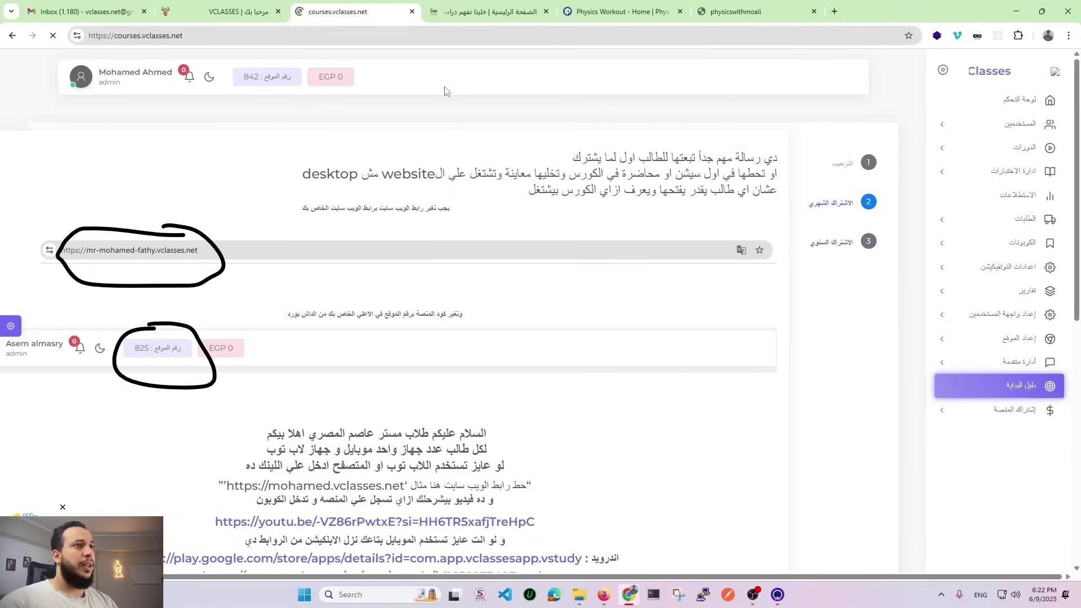
scroll(613, 167, "down", 6)
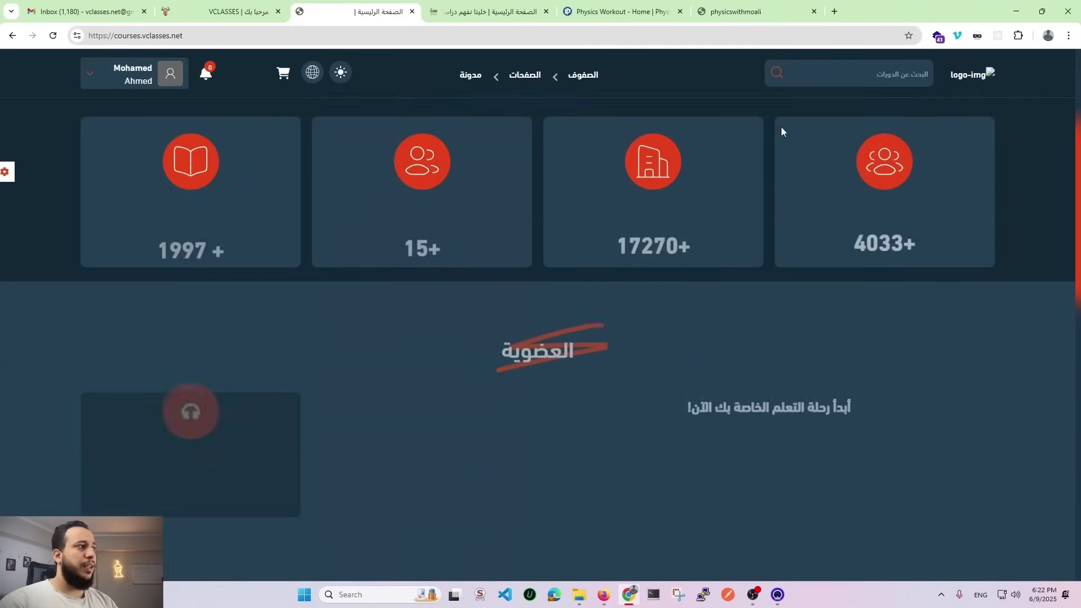
scroll(492, 140, "up", 6)
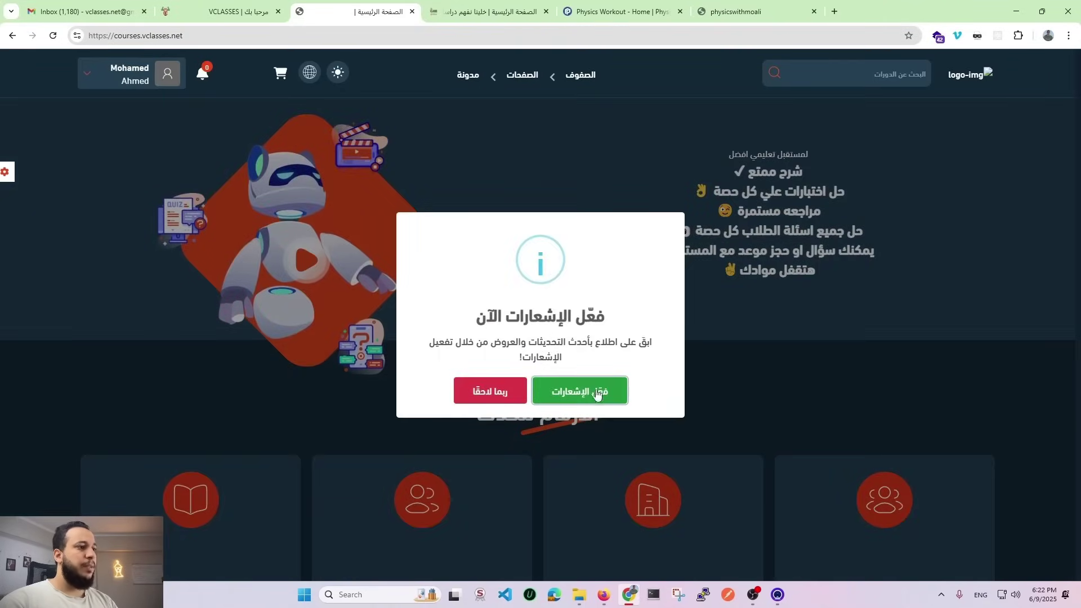
left_click(597, 393)
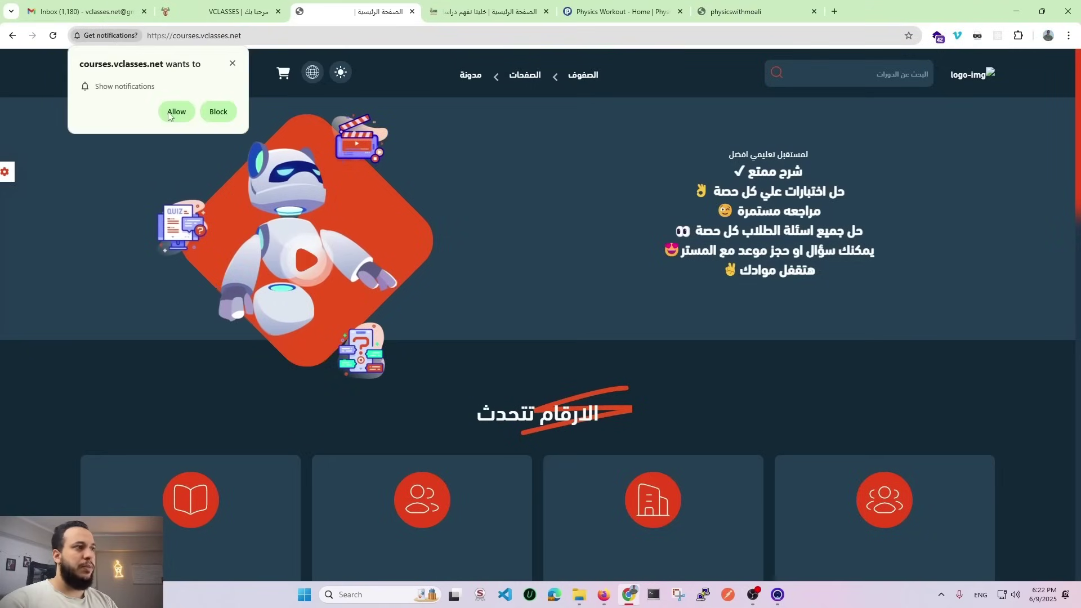
left_click(170, 113)
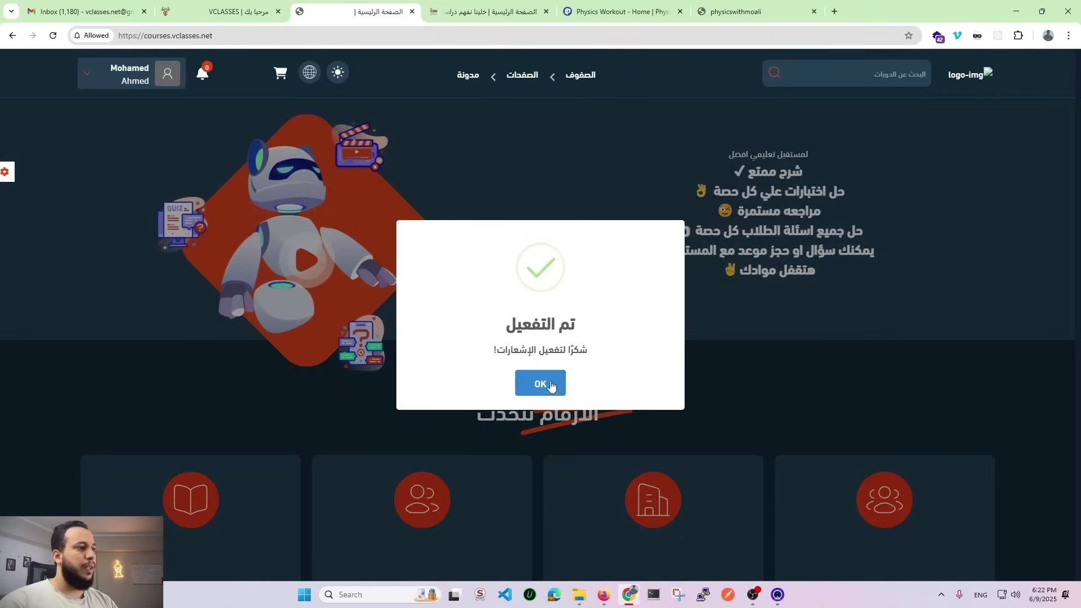
left_click(551, 386)
Go back to the admin dashboard (لوحة التحكم) through the account menu.
scroll(535, 362, "down", 10)
scroll(526, 355, "up", 7)
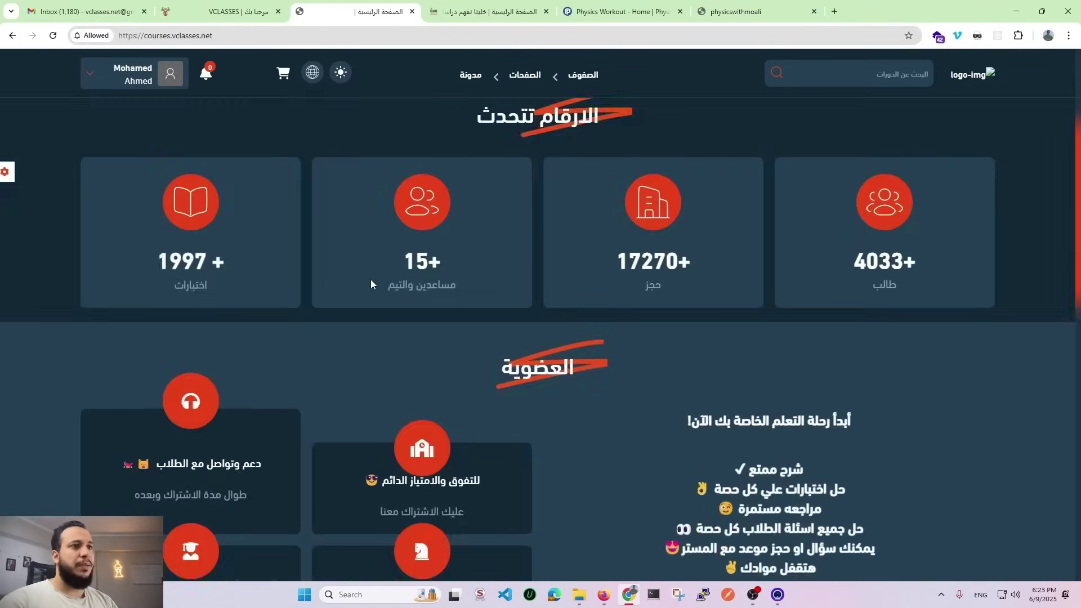
scroll(371, 284, "up", 5)
left_click(124, 83)
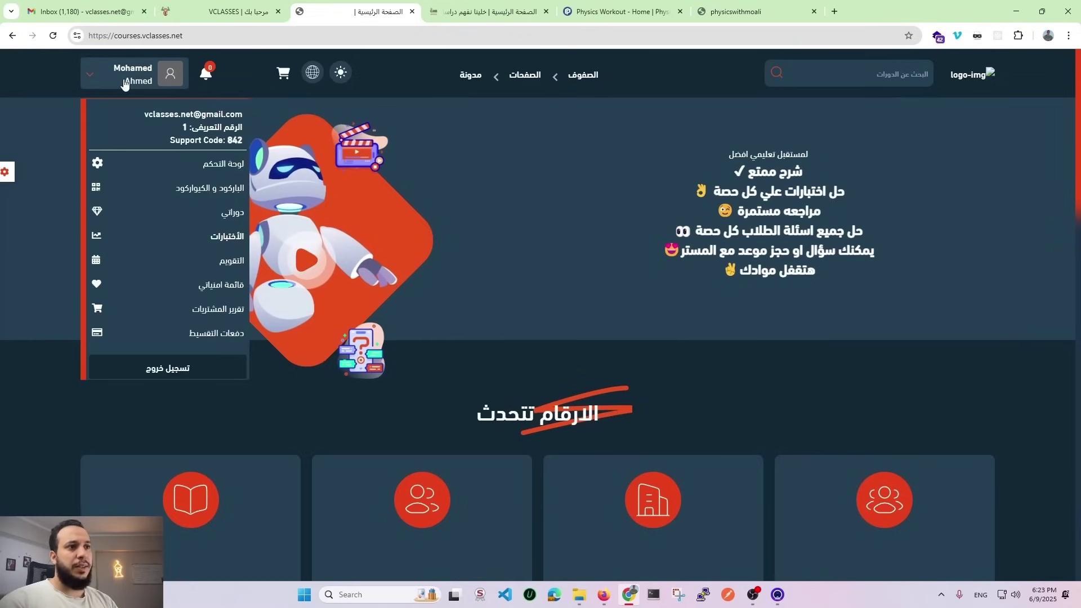
left_click(178, 163)
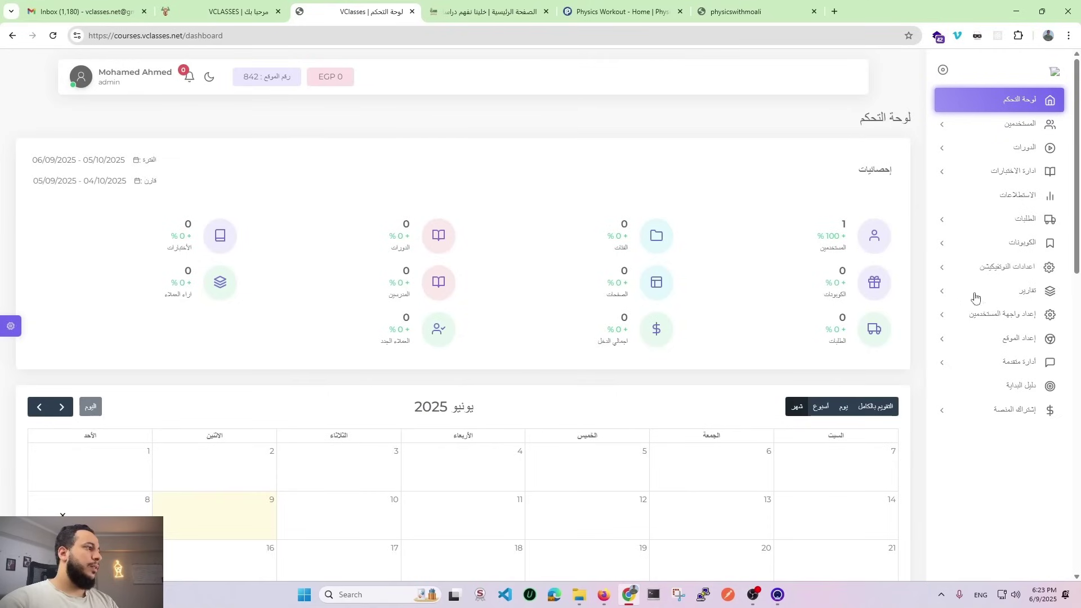
Open the general site settings under إعداد الموقع and enter 'Free Courses' as the project name.
left_click(1045, 342)
left_click(1021, 362)
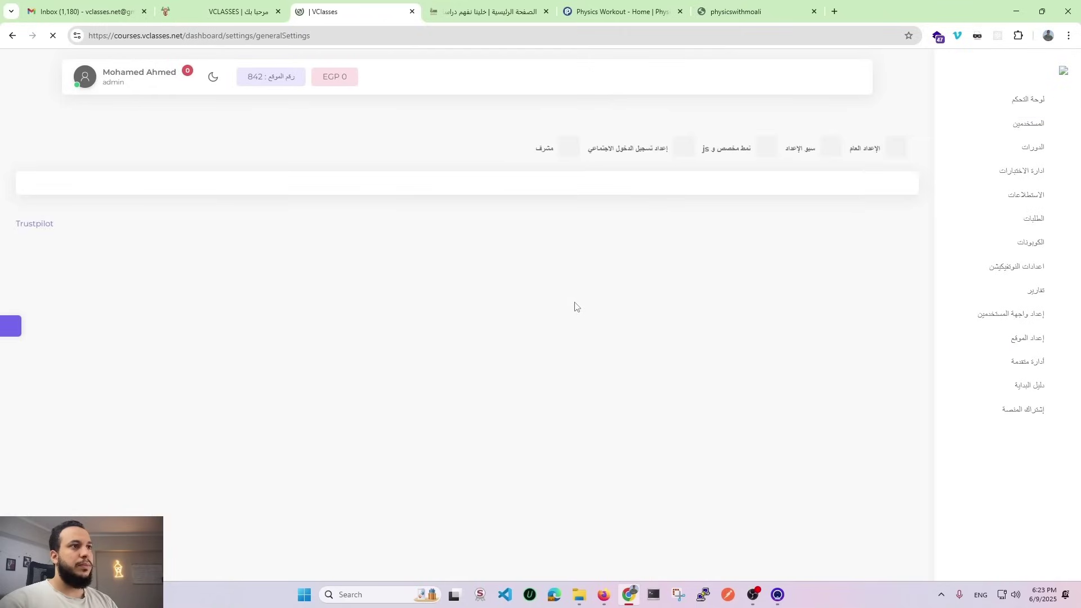
left_click(736, 269)
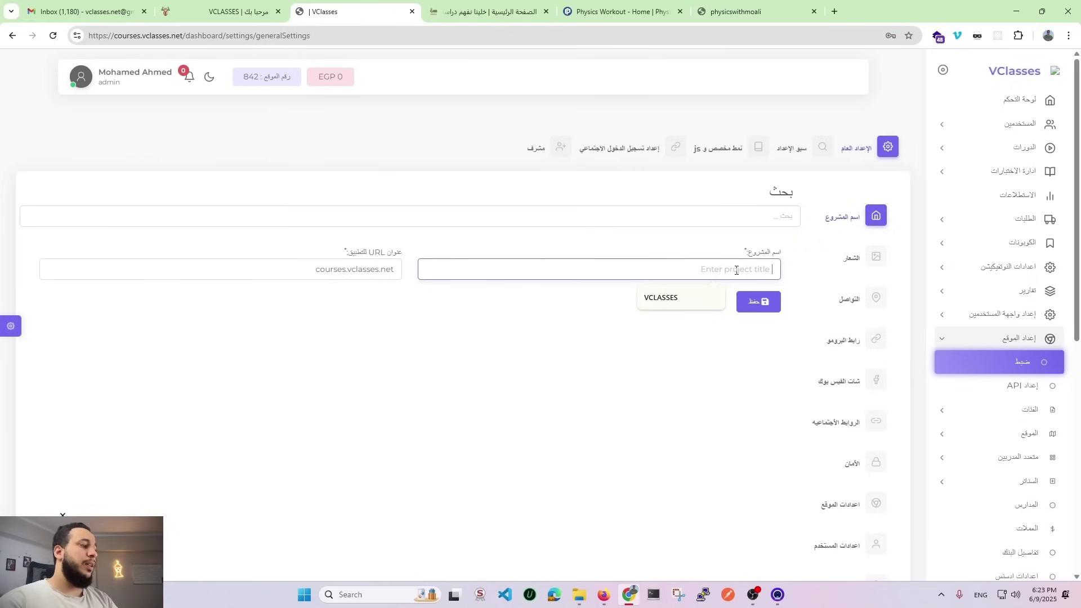
type("Free")
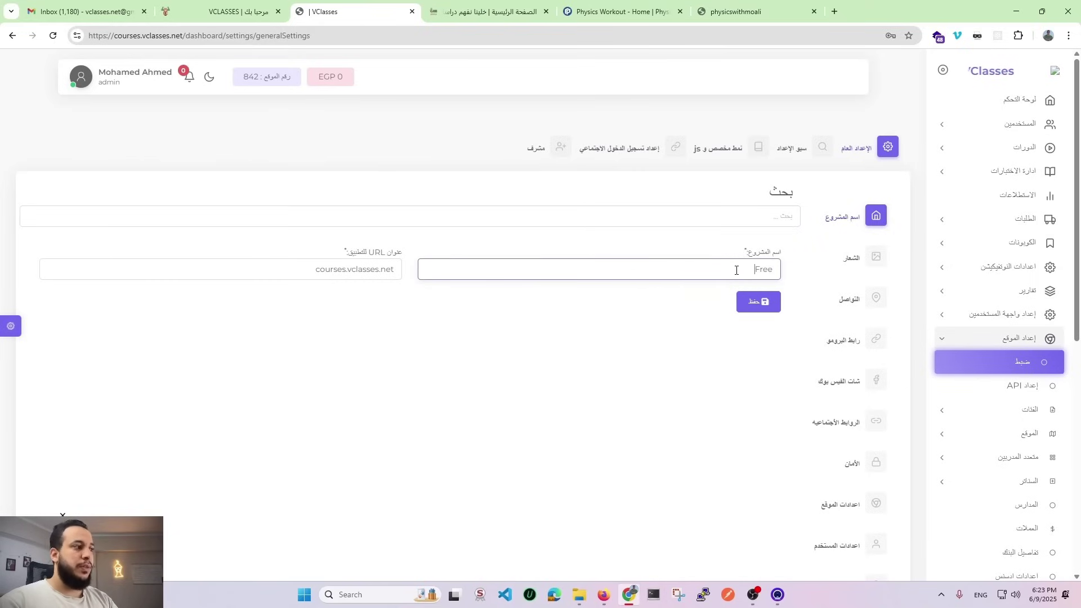
type(" Courses")
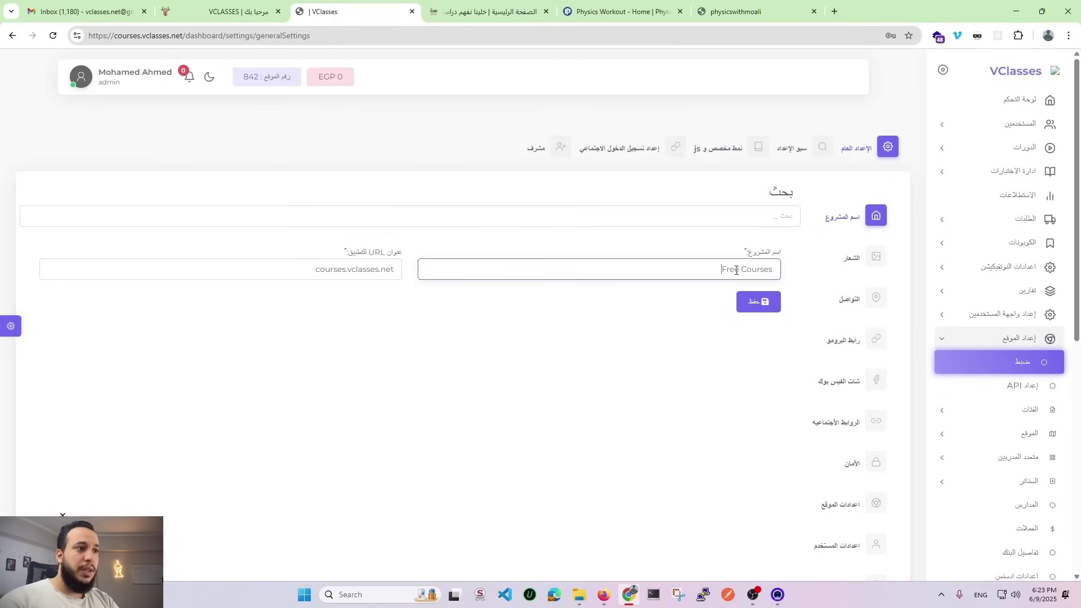
left_click(847, 268)
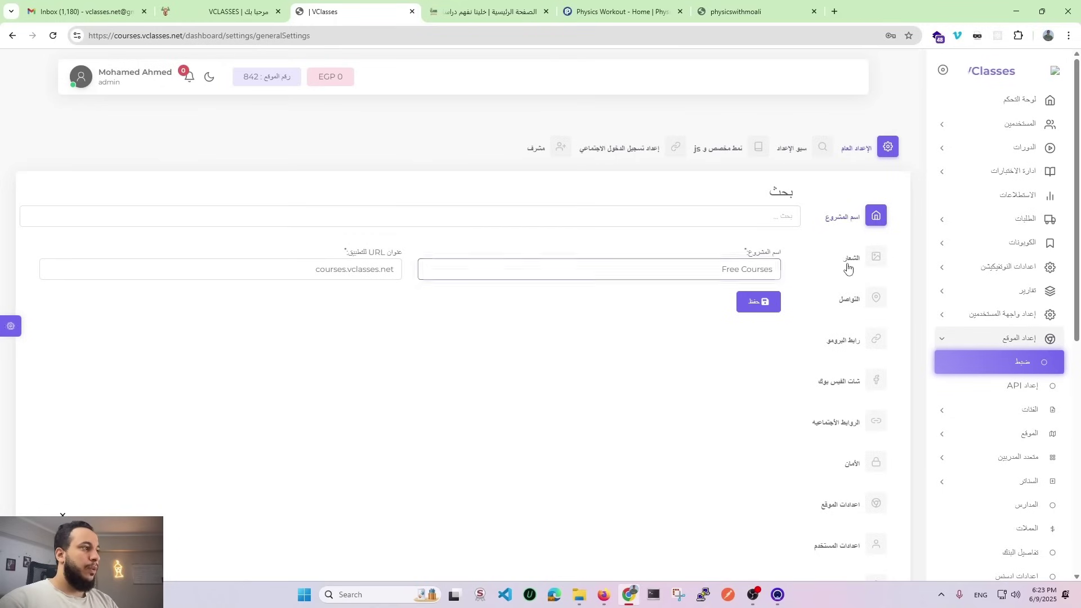
Upload vclasses-logo.jpg as main logo and favicon, and Vclasses-without-slogan-white.png as white logo.
left_click(635, 361)
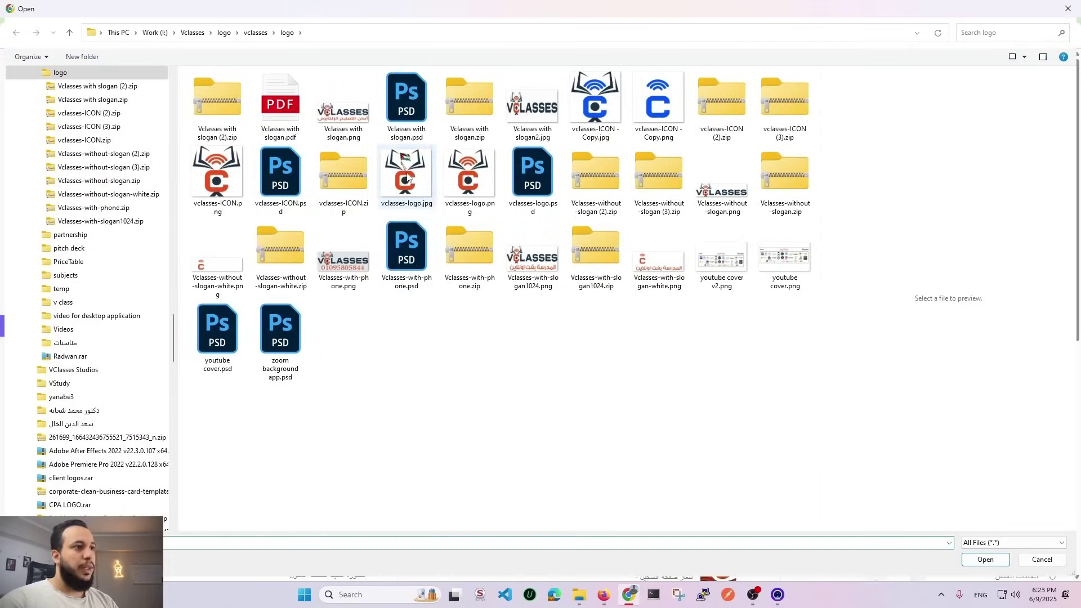
double_click(406, 177)
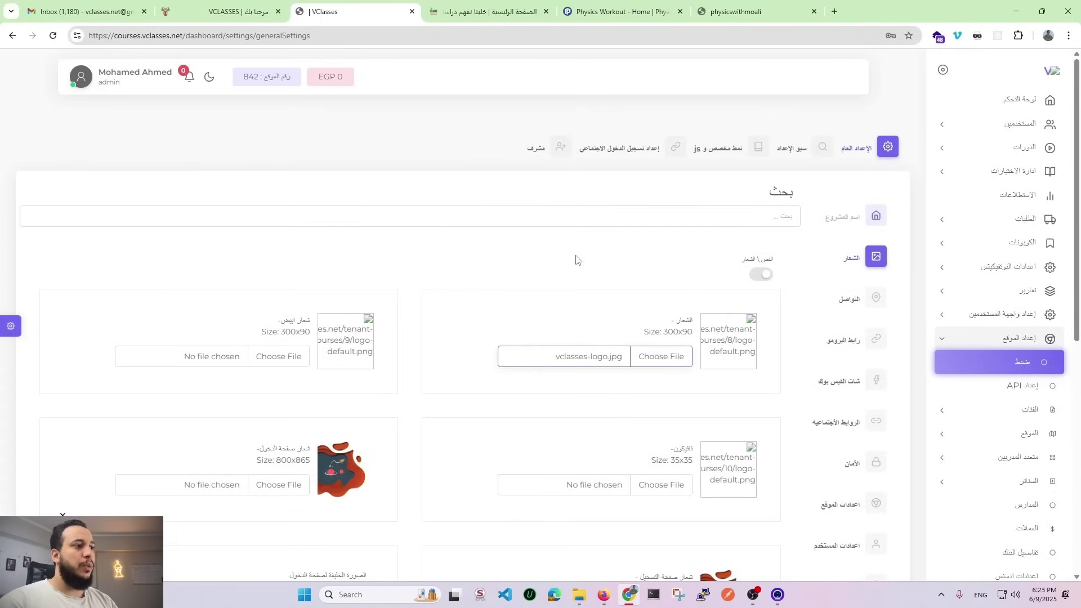
left_click(279, 357)
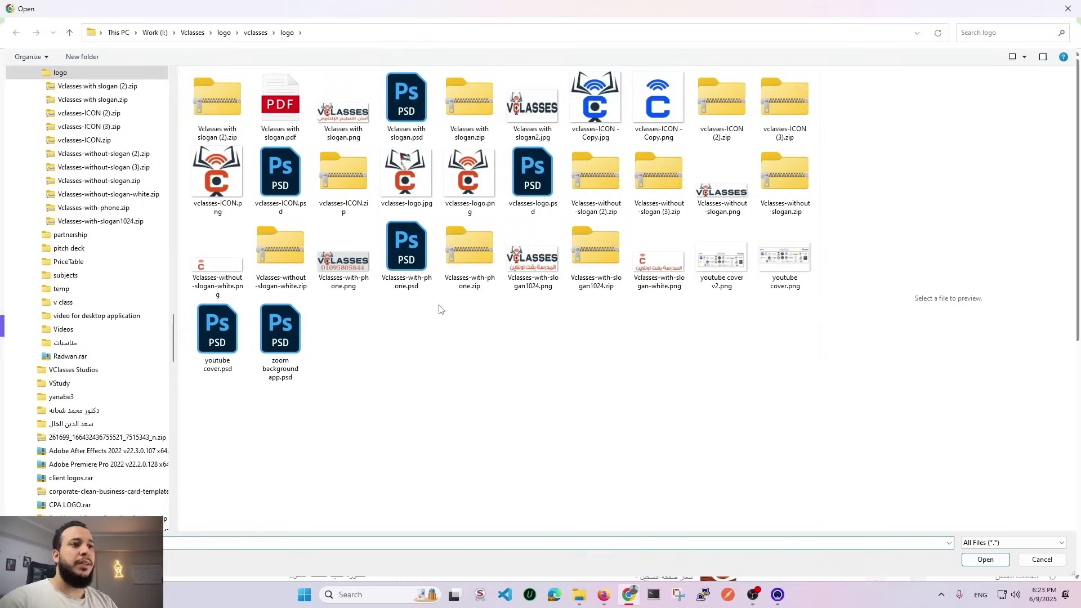
left_click(230, 275)
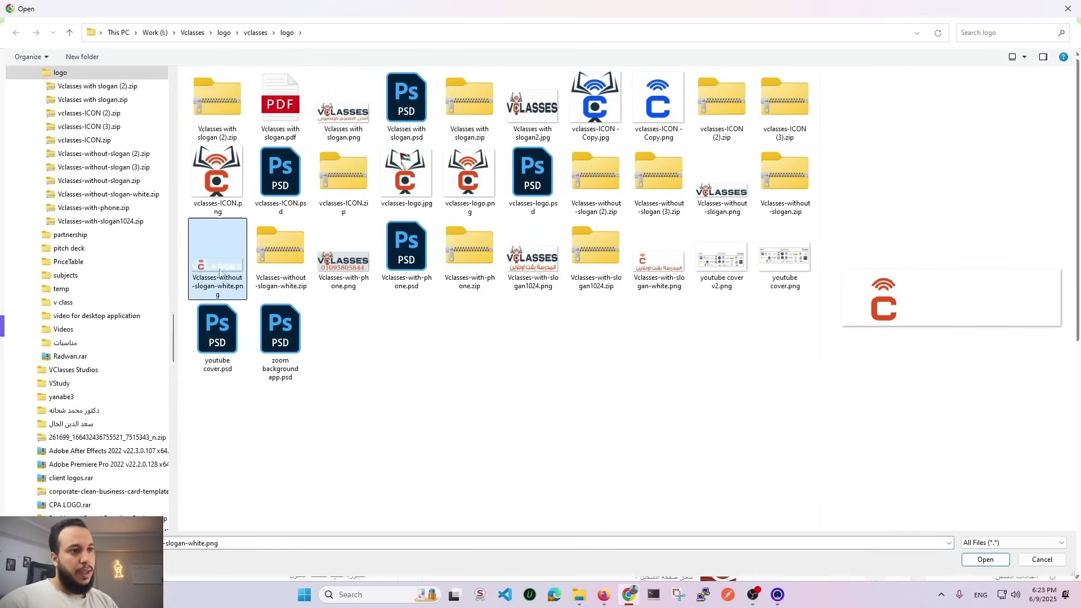
double_click(214, 274)
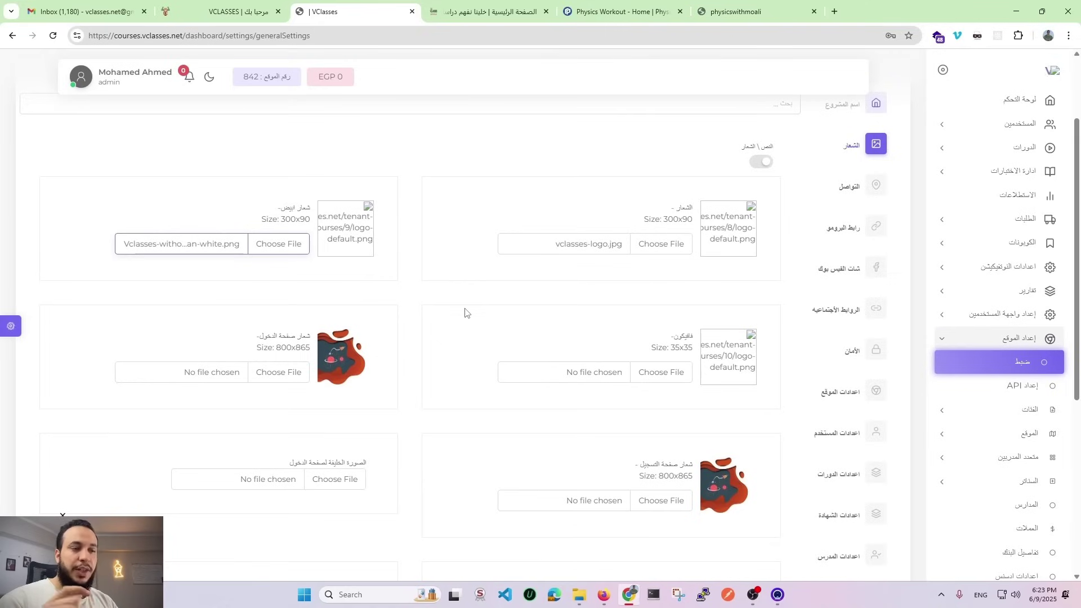
left_click(568, 370)
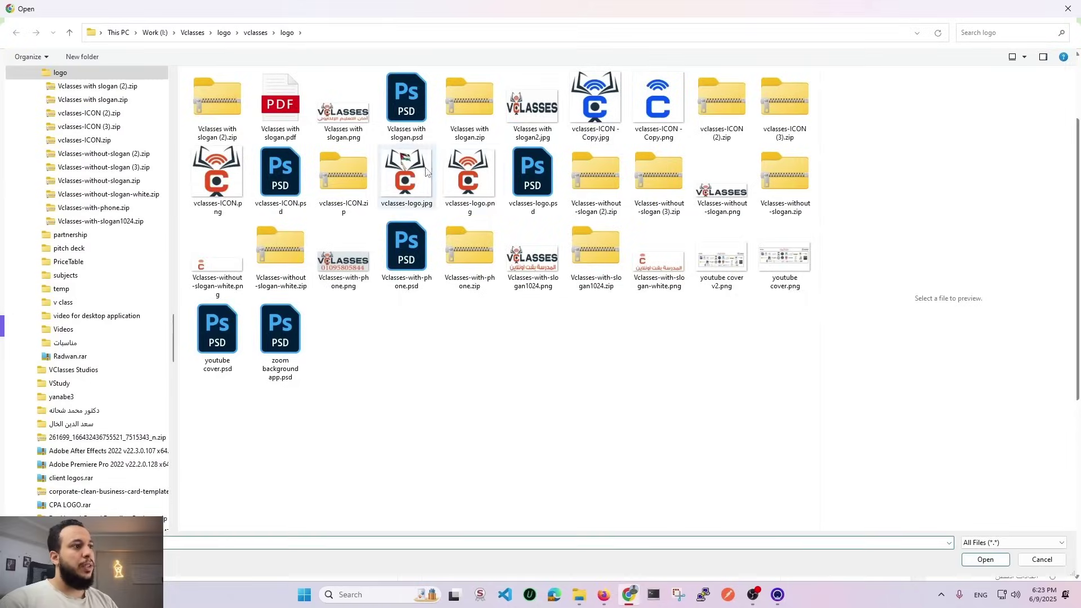
double_click(426, 172)
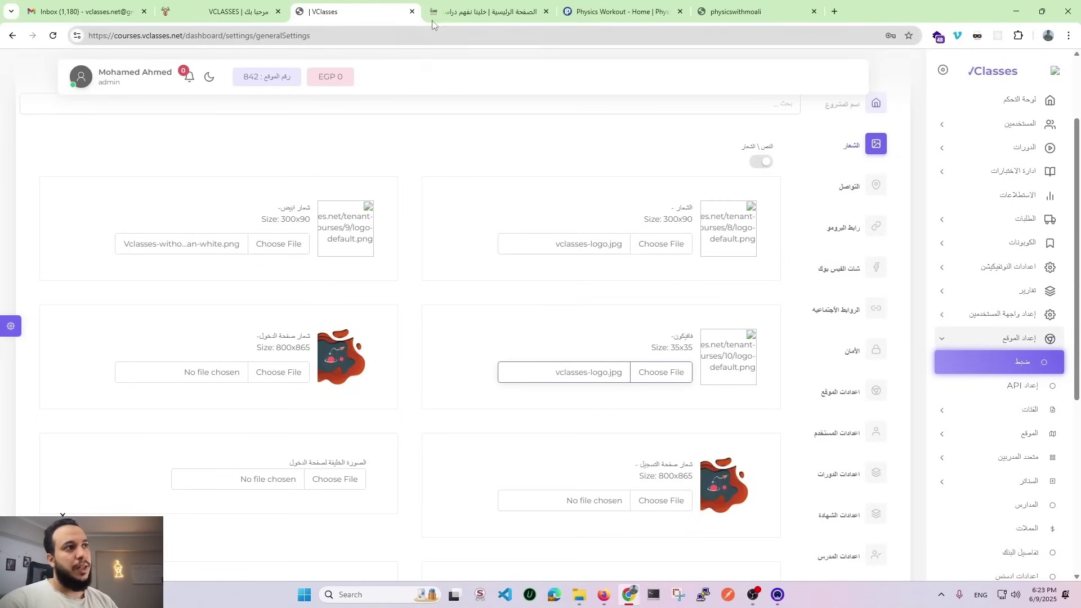
Save the general settings and dismiss the 'Settings Updated!' confirmation.
scroll(737, 444, "down", 5)
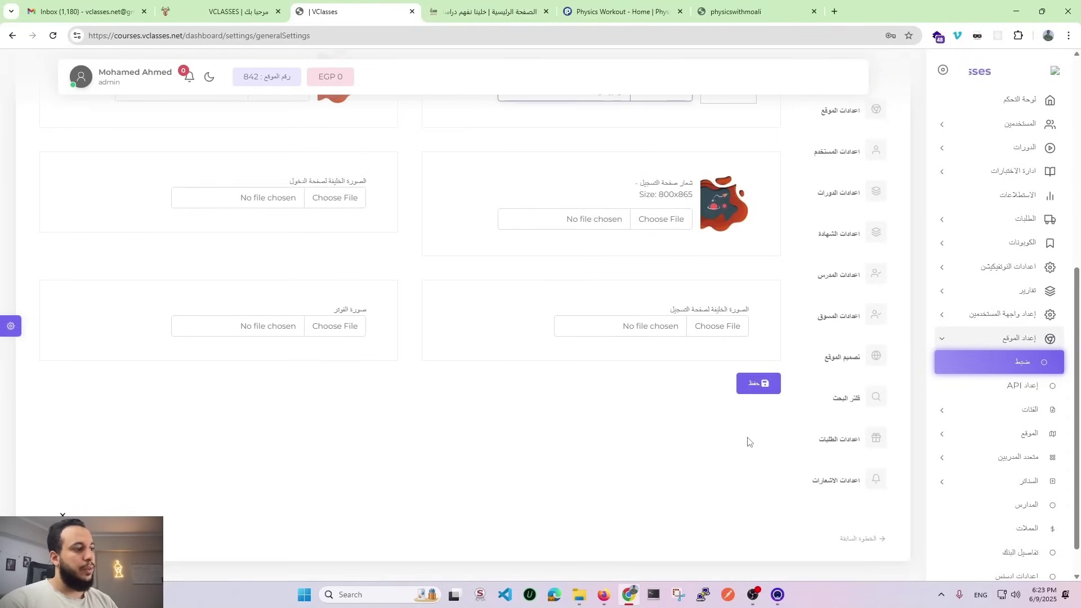
left_click(746, 385)
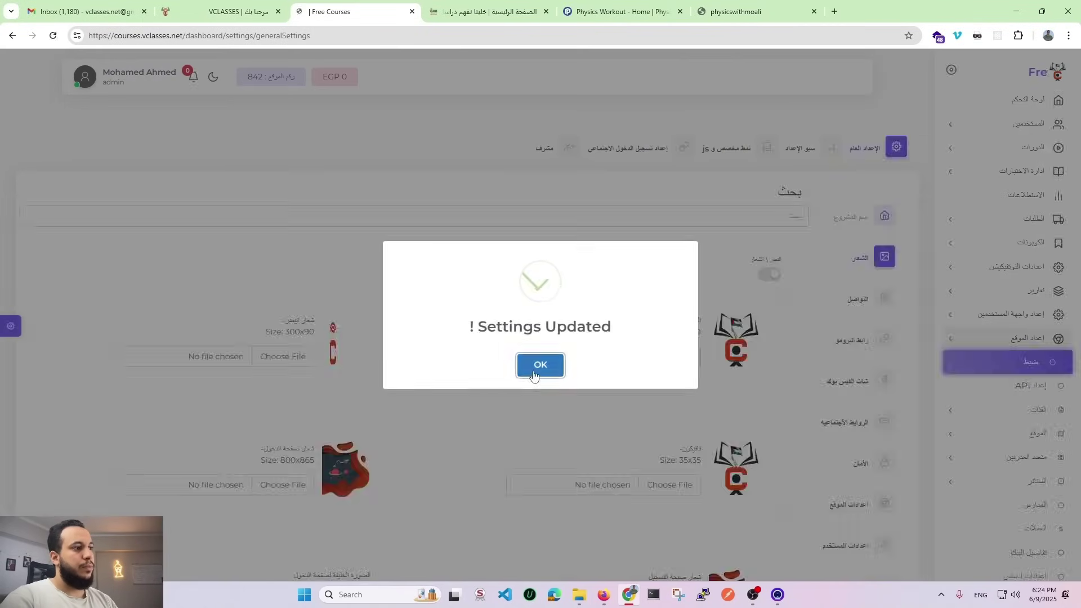
left_click(537, 367)
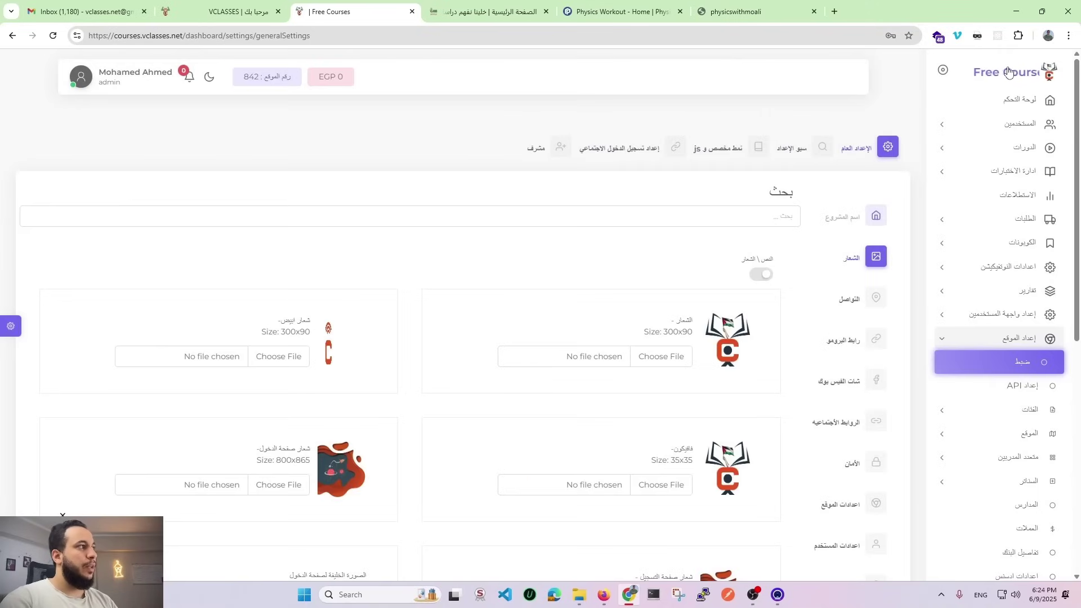
Open the public homepage from the sidebar logo in a new tab, browse it, then return to settings.
right_click(1041, 68)
left_click(901, 78)
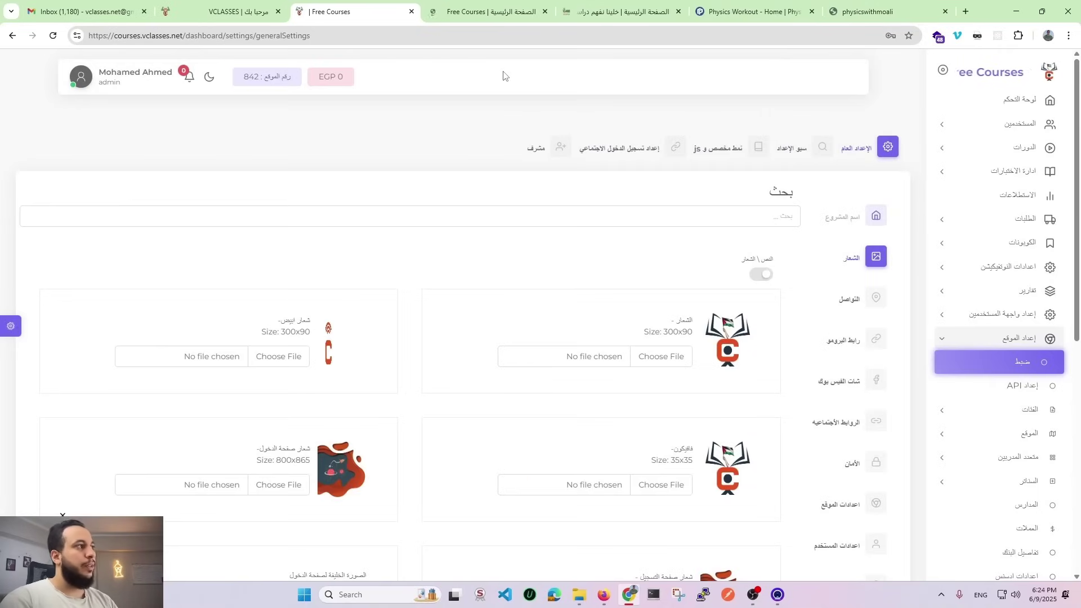
left_click(491, 16)
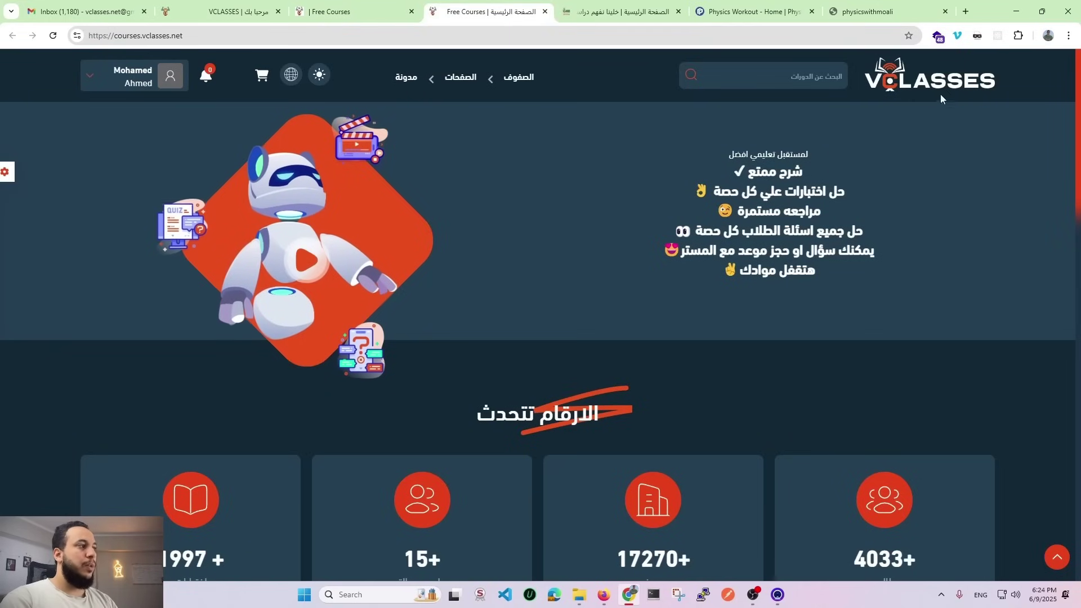
scroll(1032, 99, "down", 15)
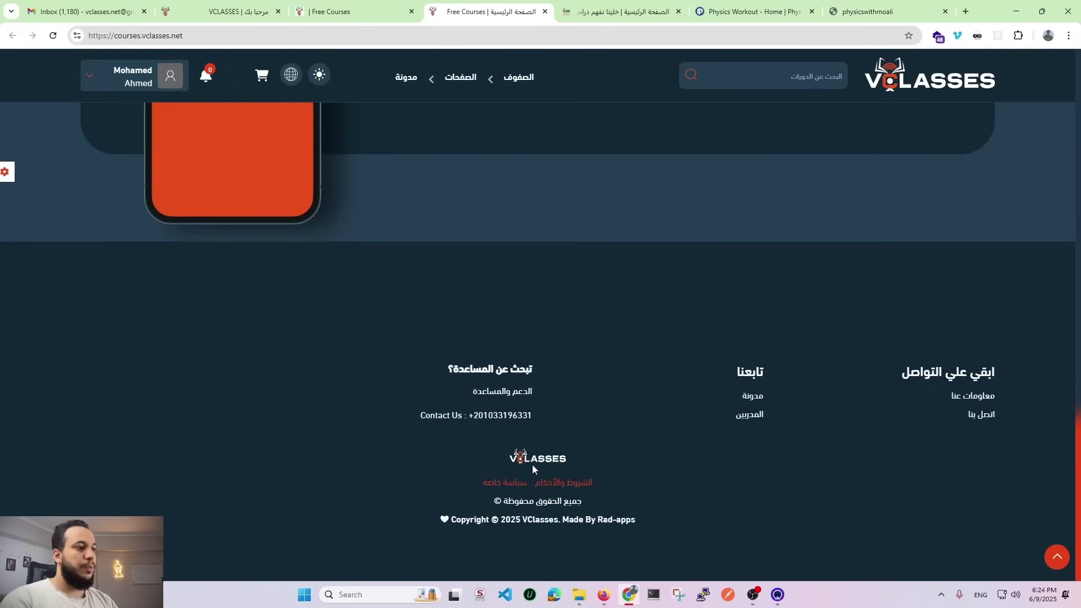
scroll(530, 464, "up", 12)
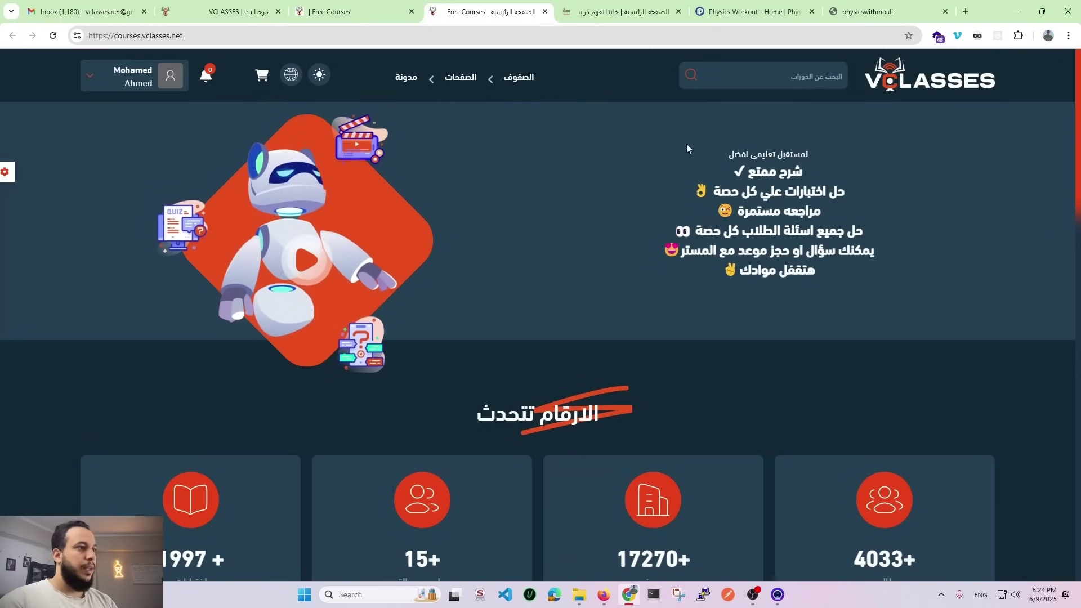
key("ctrl+shift+Tab")
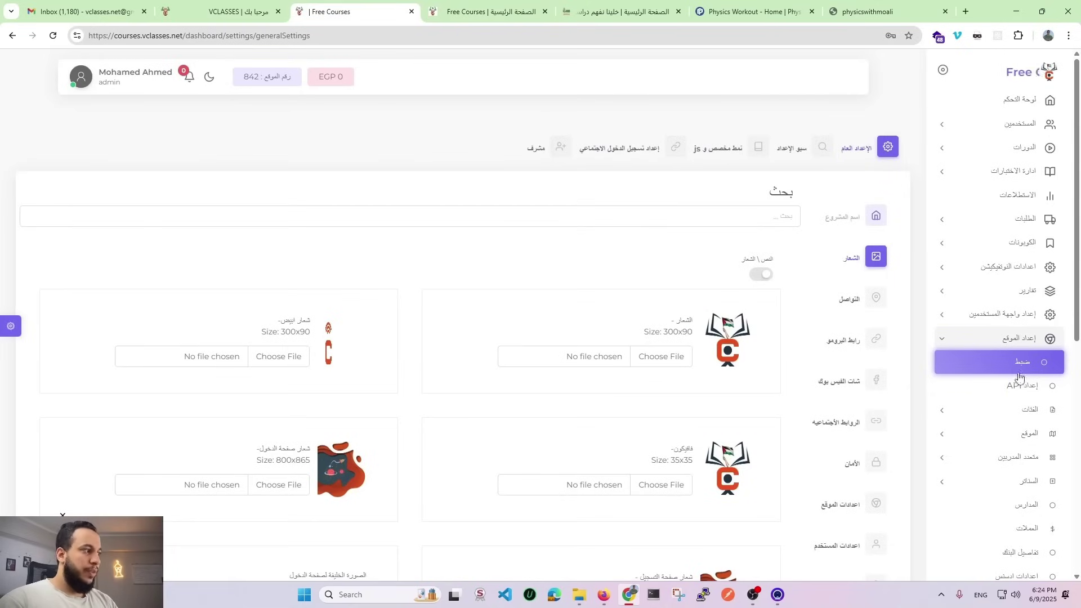
Open the site design settings and review the homepage design dropdown without changing it.
scroll(784, 376, "down", 5)
scroll(784, 375, "down", 3)
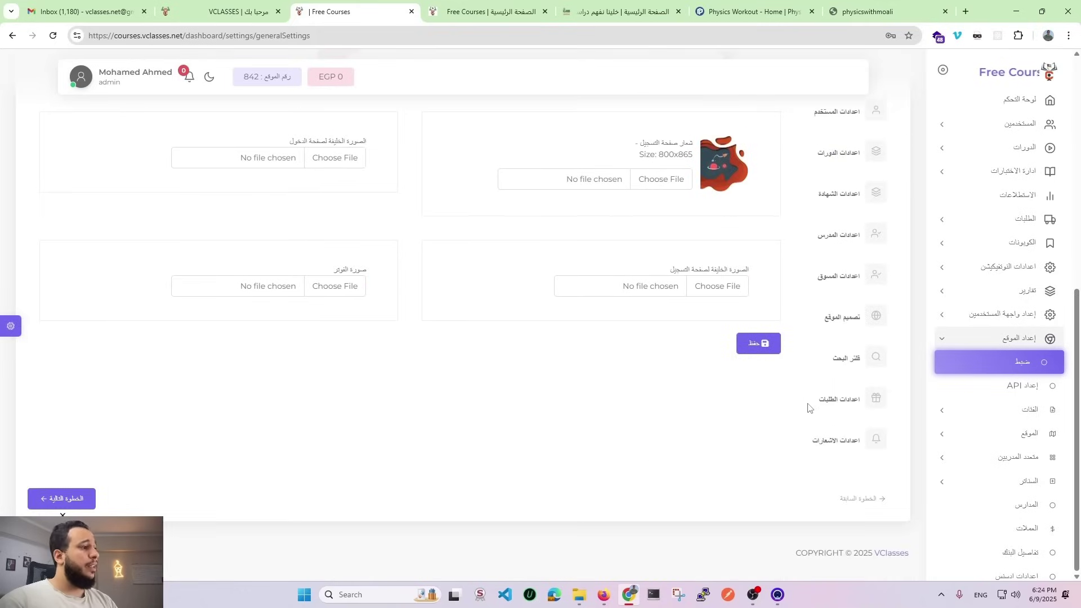
left_click(844, 332)
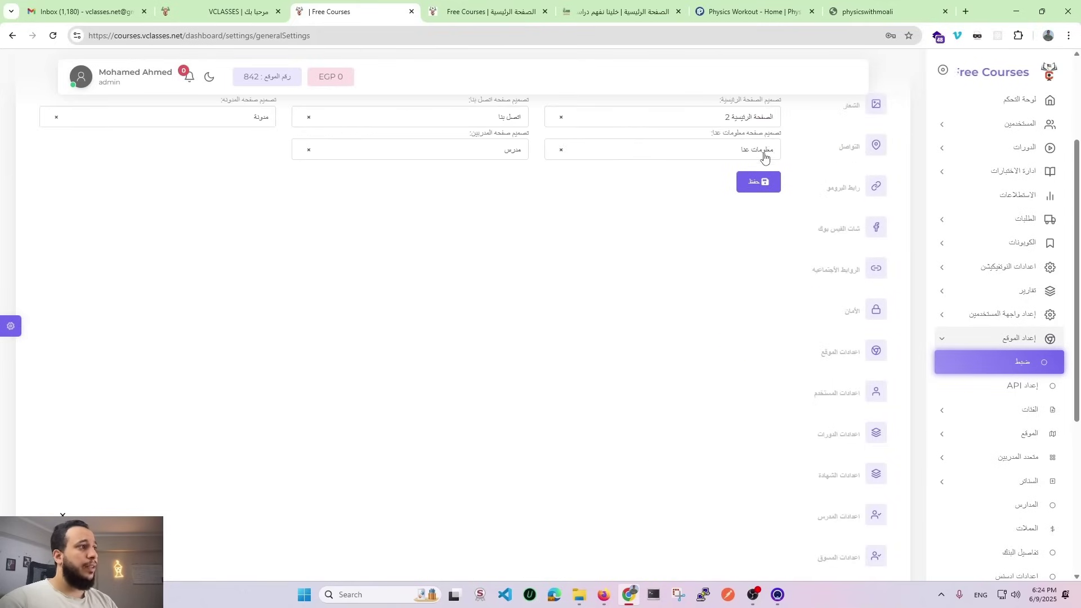
scroll(760, 153, "up", 2)
left_click(754, 231)
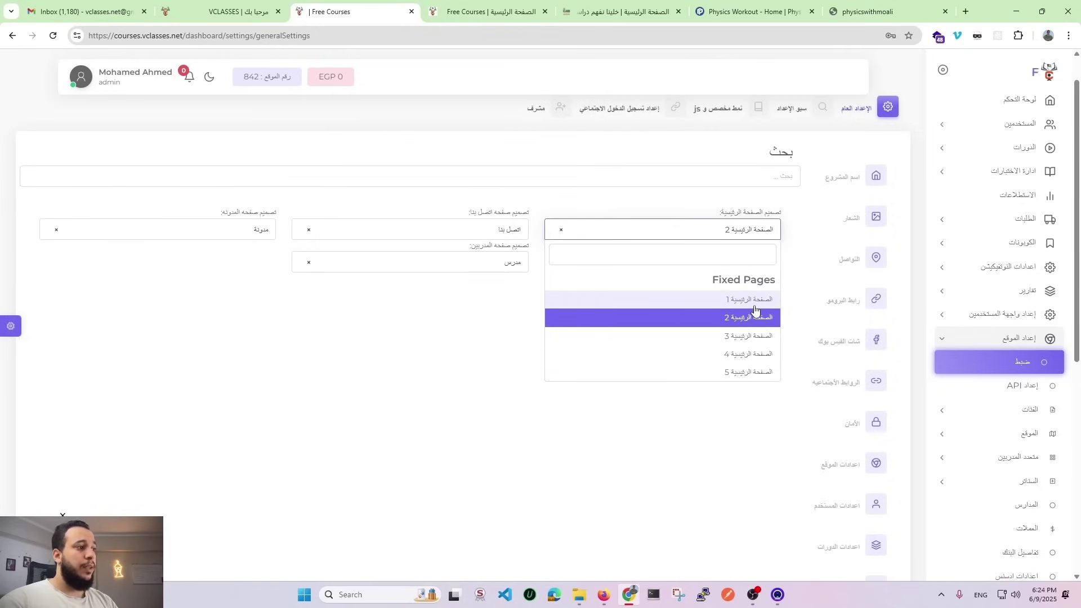
left_click(708, 415)
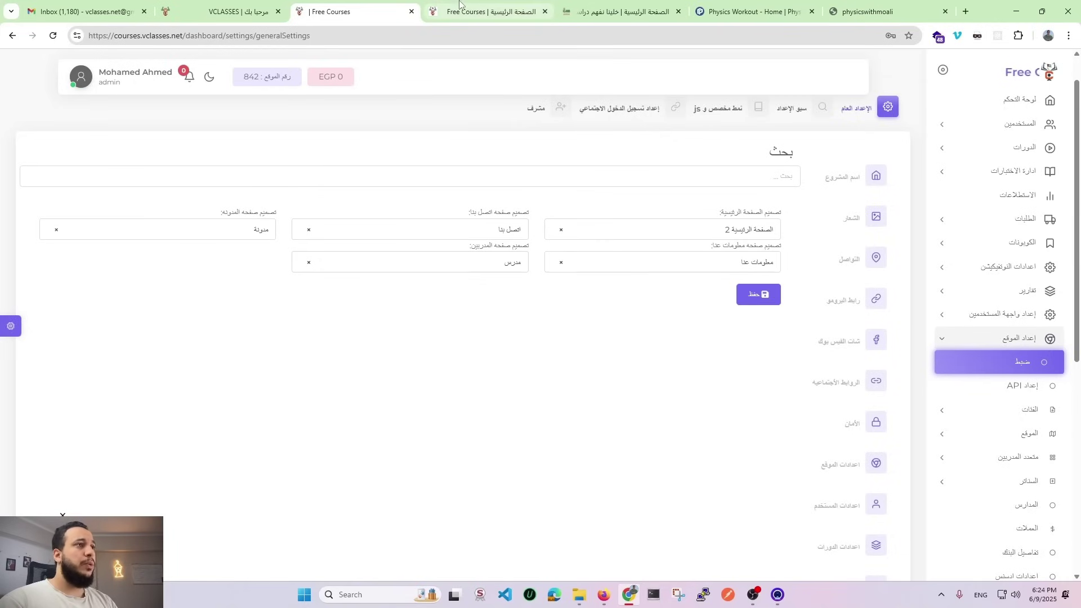
Compare with the public homepage, then open the homepage data form under user interface setup.
left_click(460, 5)
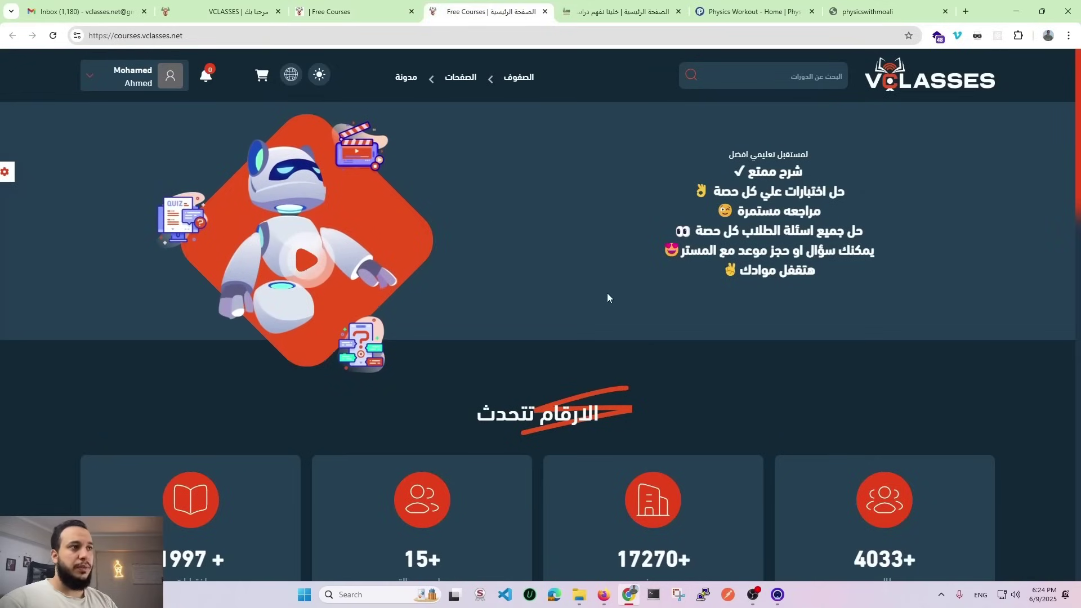
left_click(348, 13)
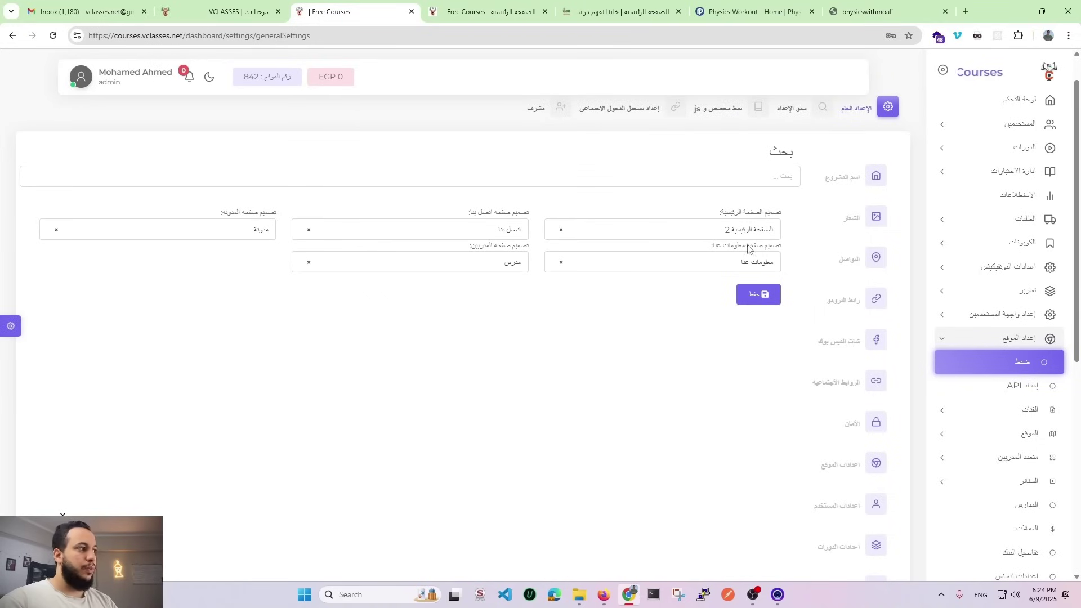
left_click(457, 17)
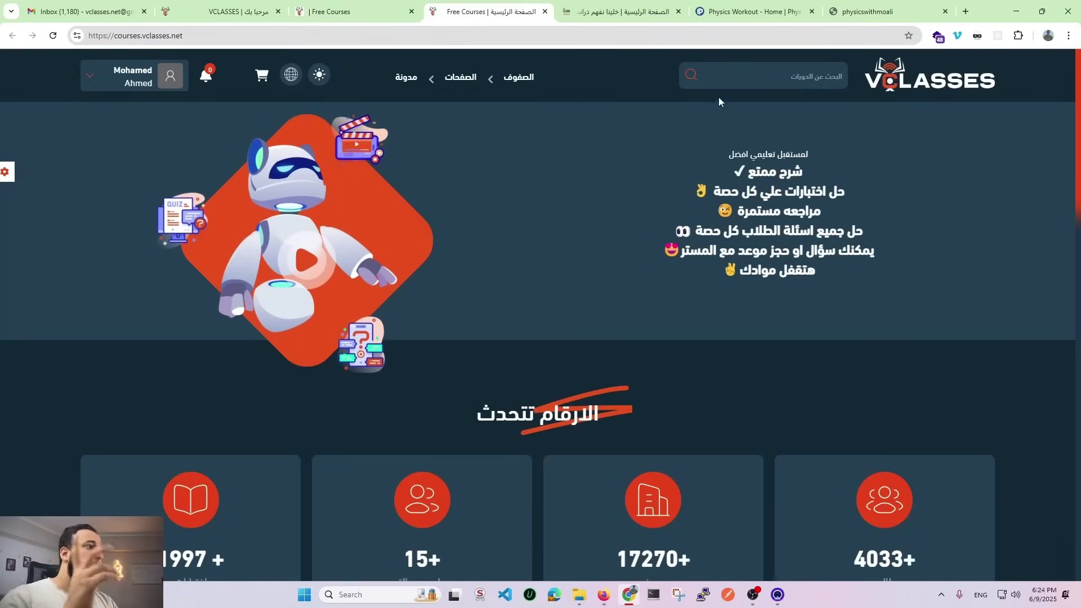
left_click(374, 7)
left_click(1033, 325)
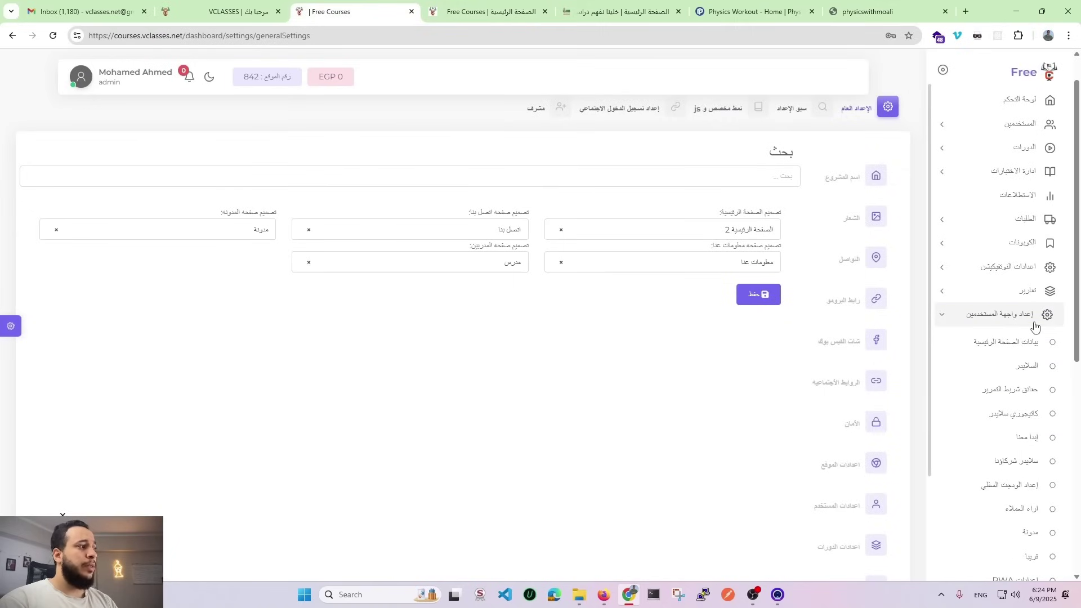
left_click(1043, 343)
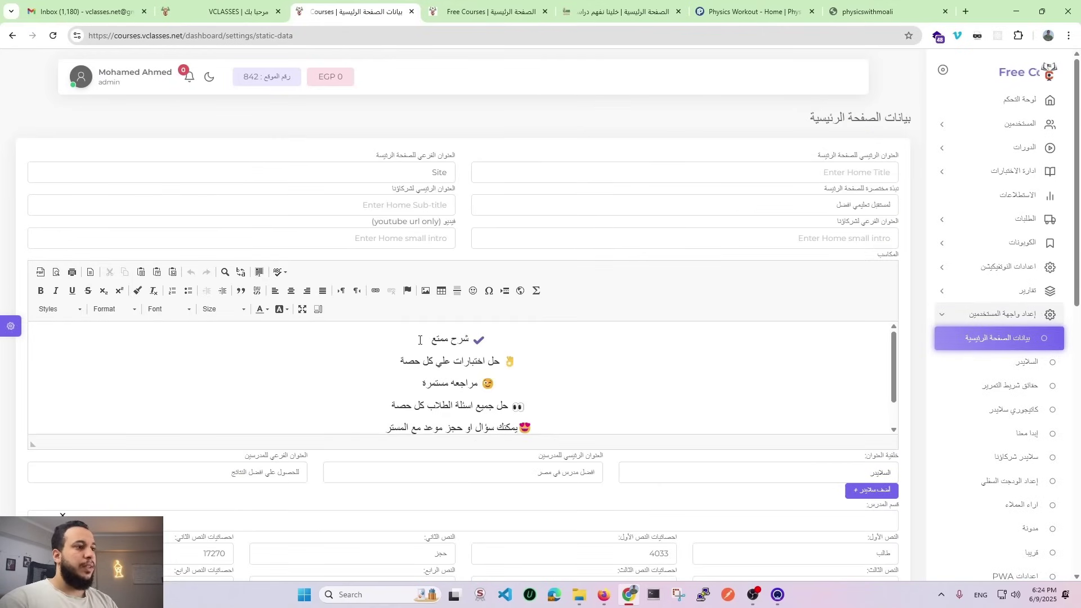
Enter 'Free Courses' as the home title and an Arabic tagline about the best courses (افضل … وطن العرب).
left_click(844, 174)
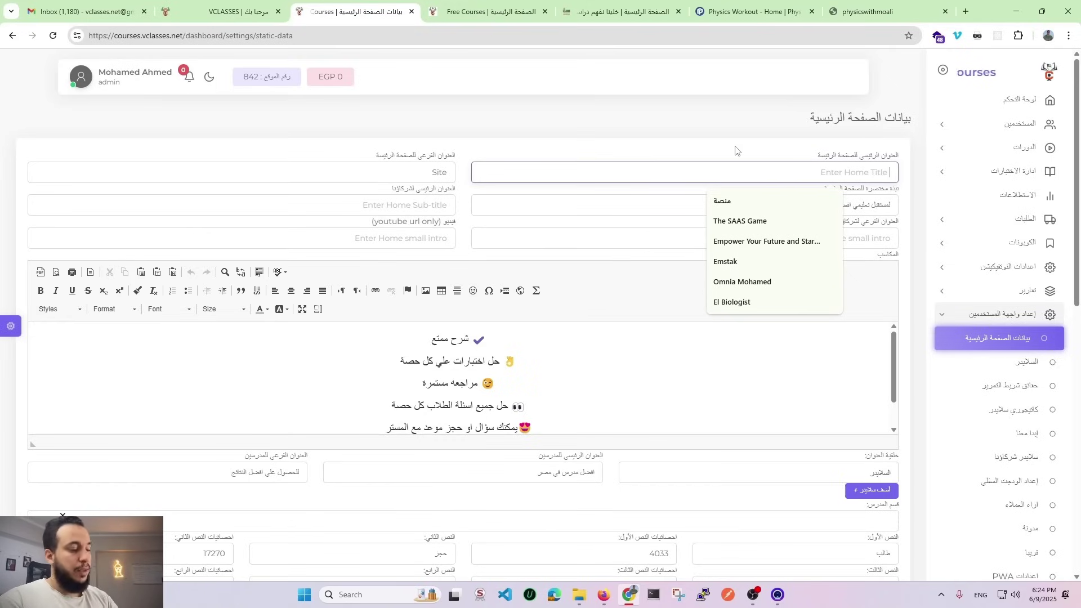
type("Free Courses")
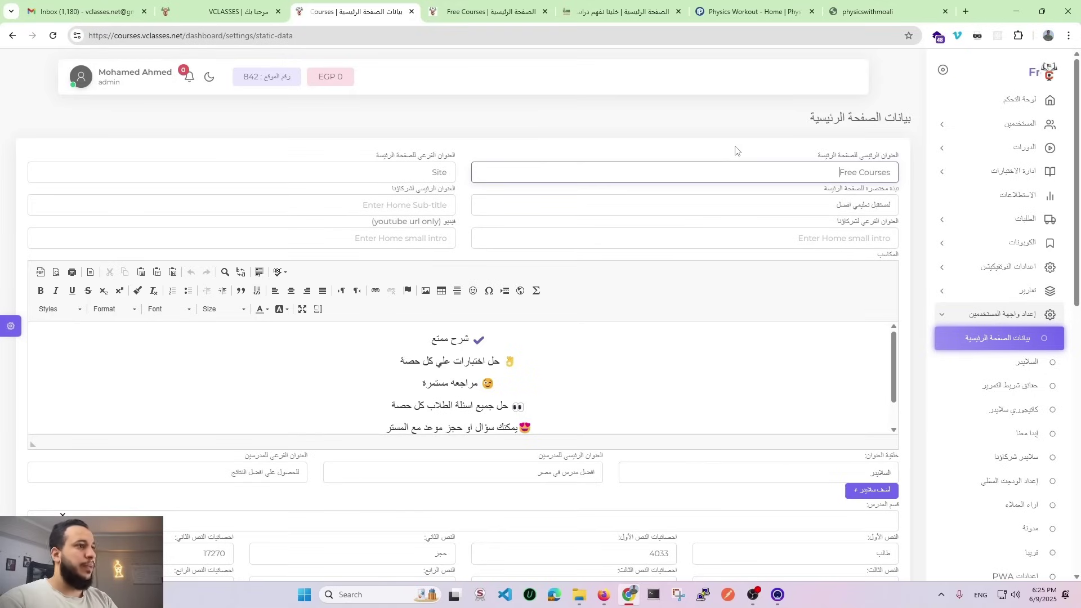
key("Tab")
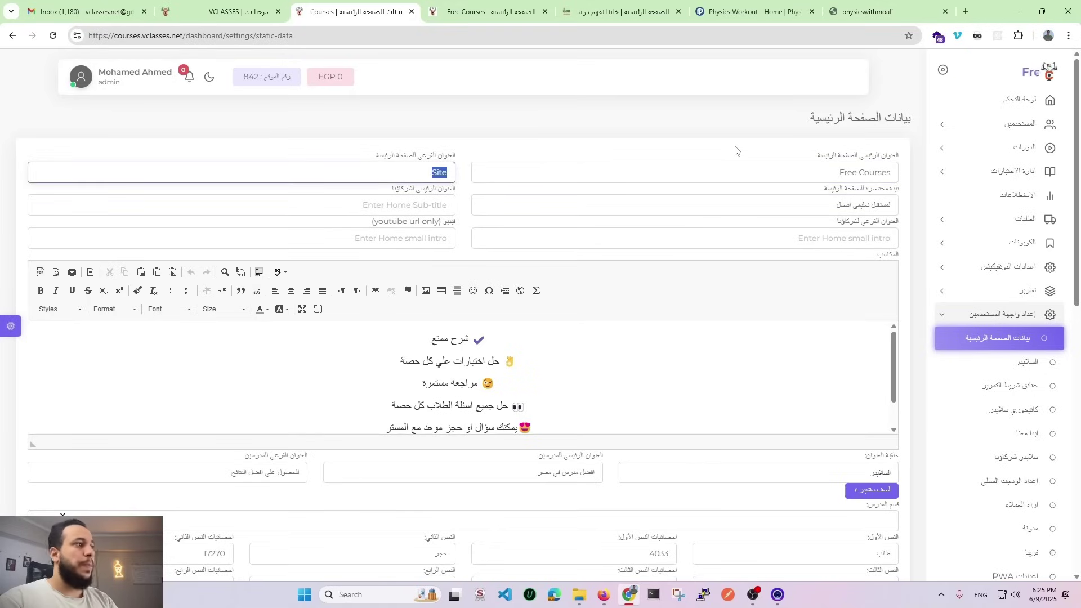
key("Tab")
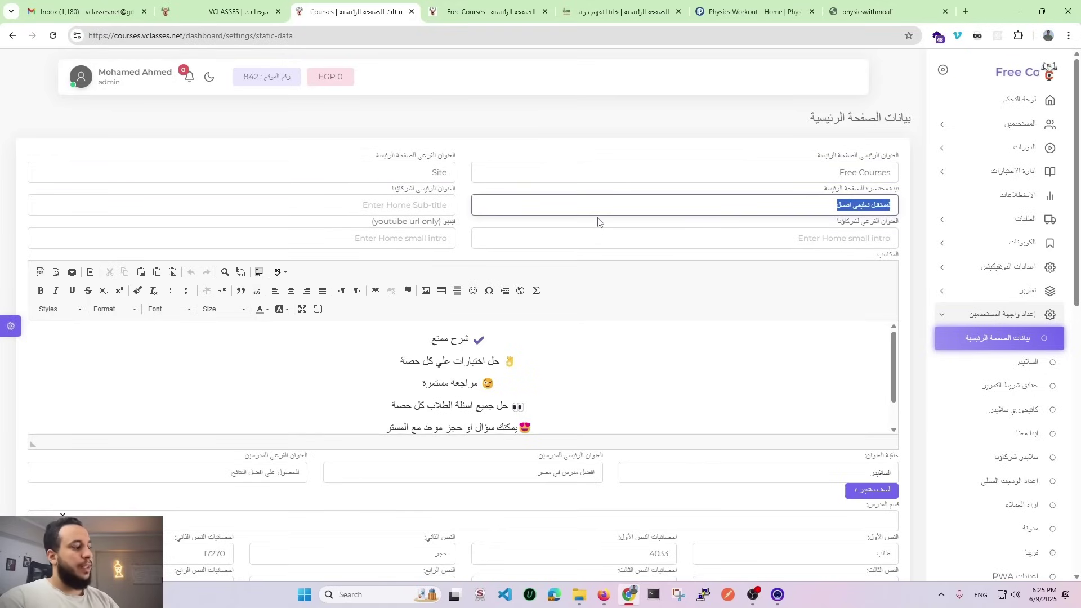
type("افضل")
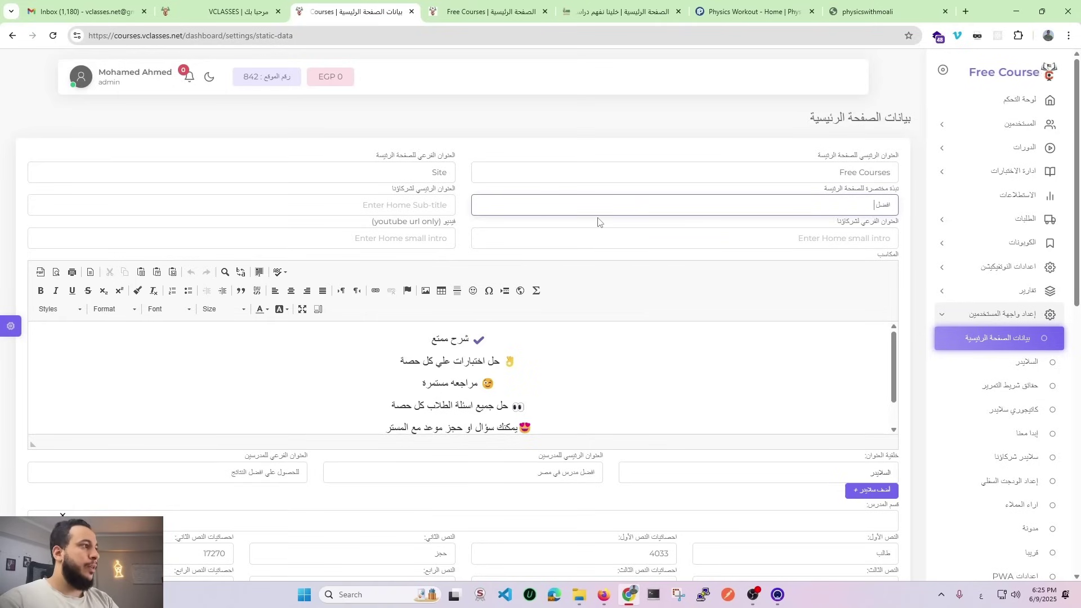
type("وطن العرب")
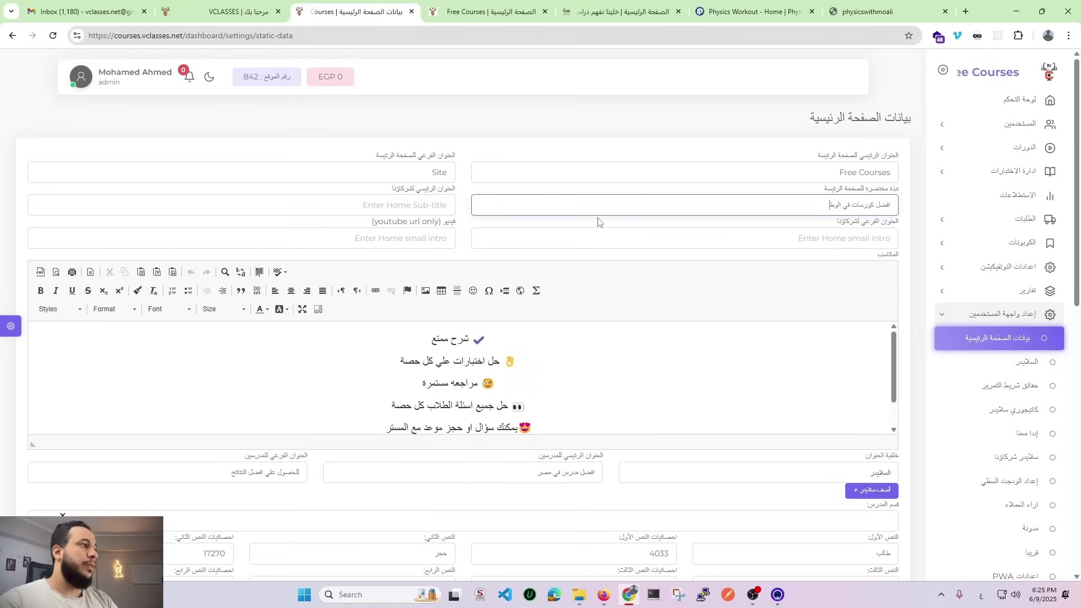
Paste a YouTube embed link into the homepage video field, then check the public homepage.
key("Tab")
key("Tab")
key("Tab")
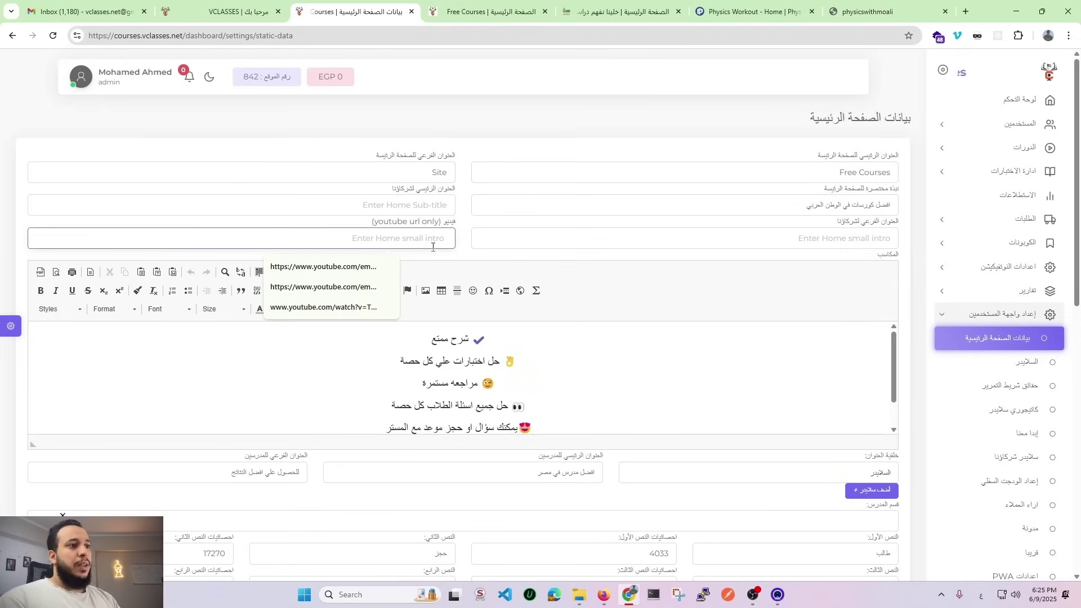
key("ctrl+Tab")
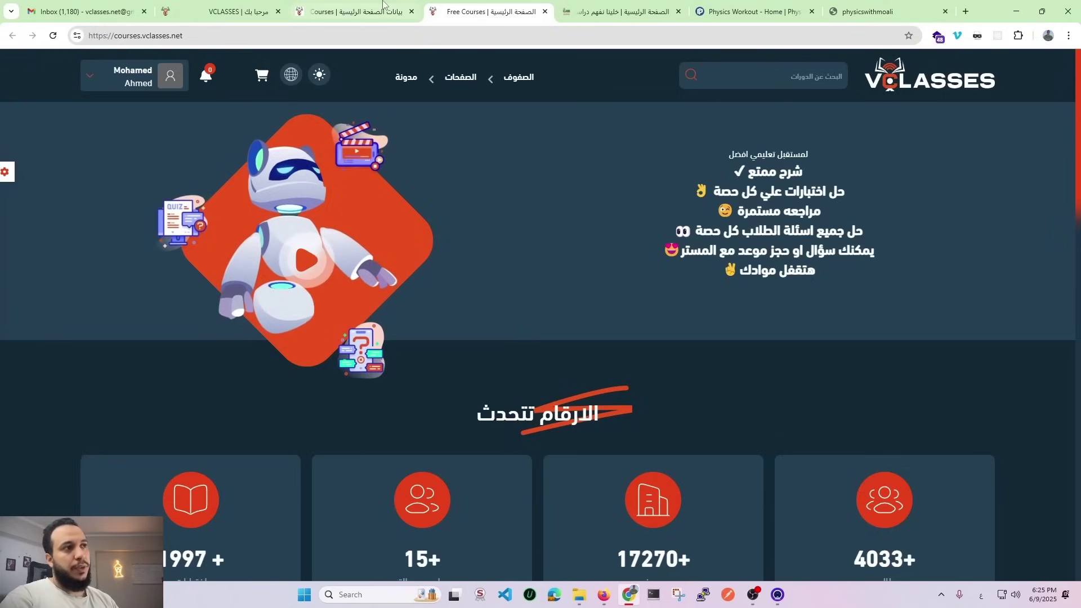
key("ctrl+shift+Tab")
left_click(430, 239)
type("https://www.youtube.com/embed/ap9_LX0mze0")
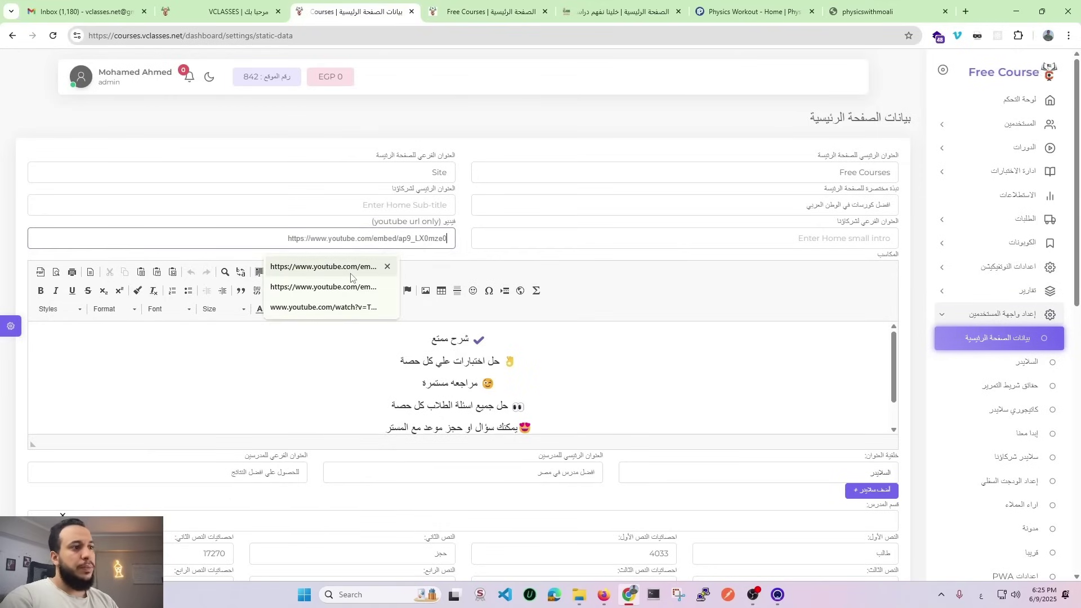
key("Escape")
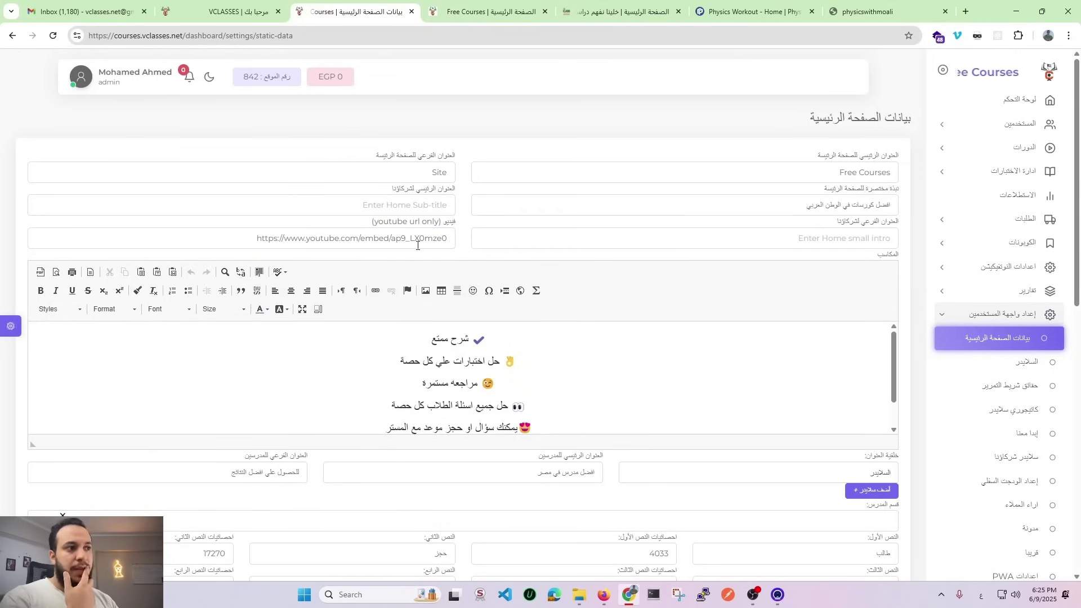
double_click(418, 238)
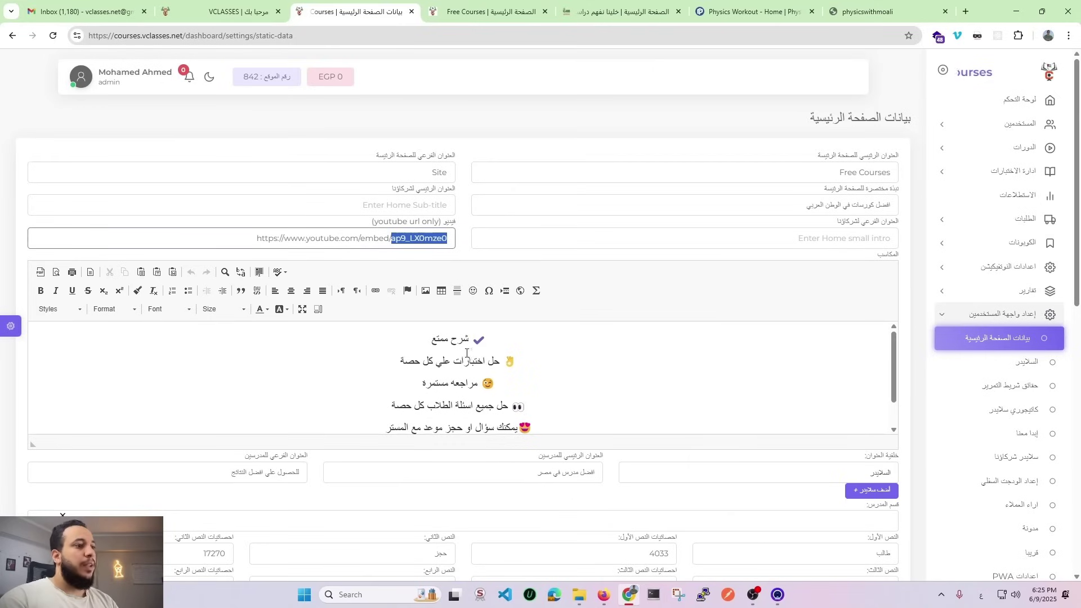
scroll(466, 353, "down", 2)
key("ctrl+Tab")
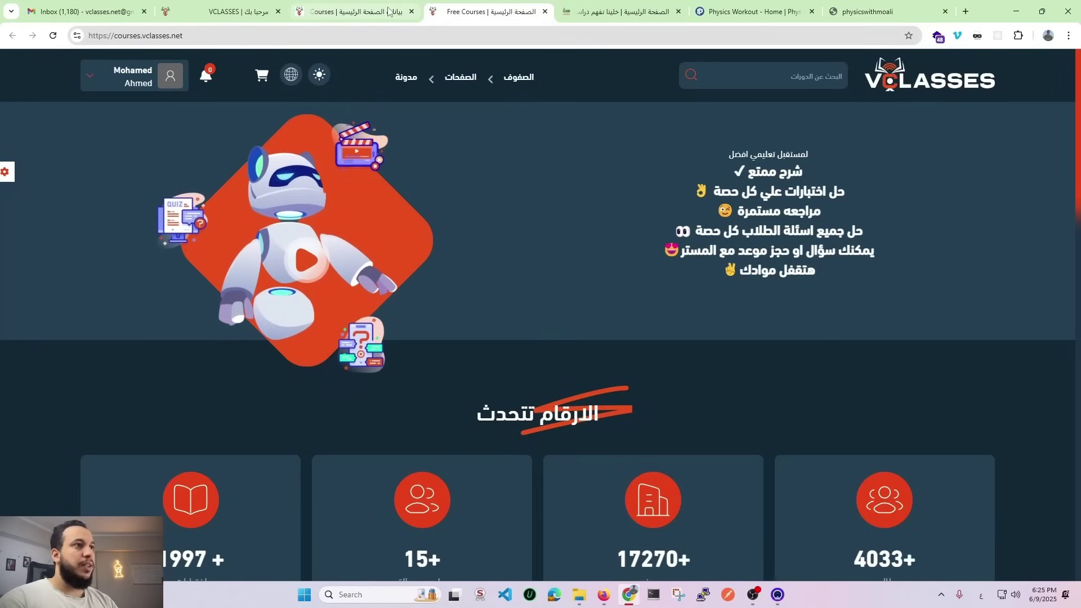
left_click(389, 11)
scroll(549, 335, "down", 8)
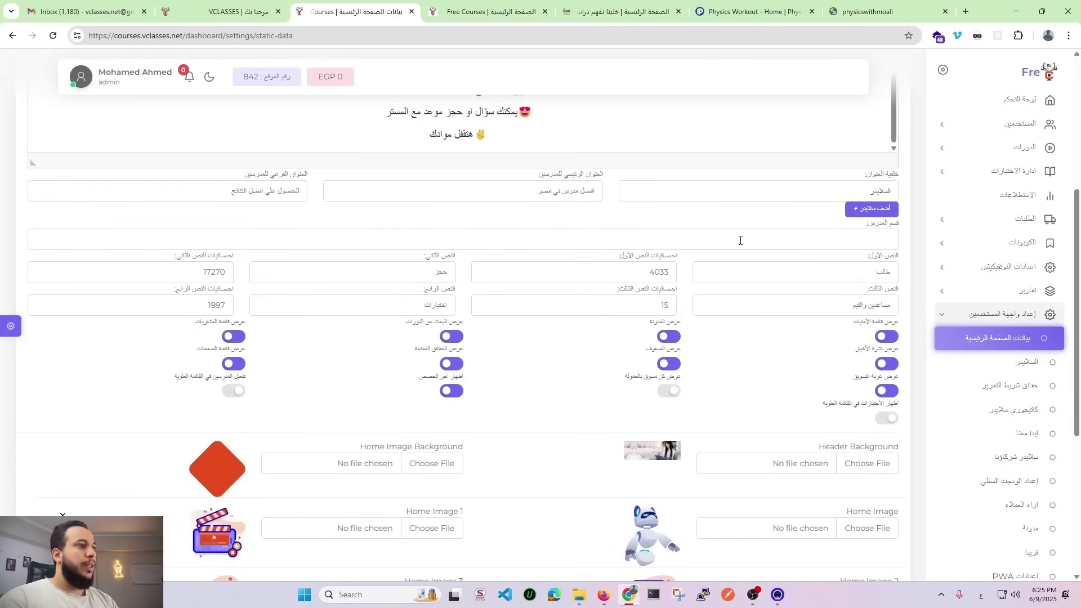
key("ctrl+Tab")
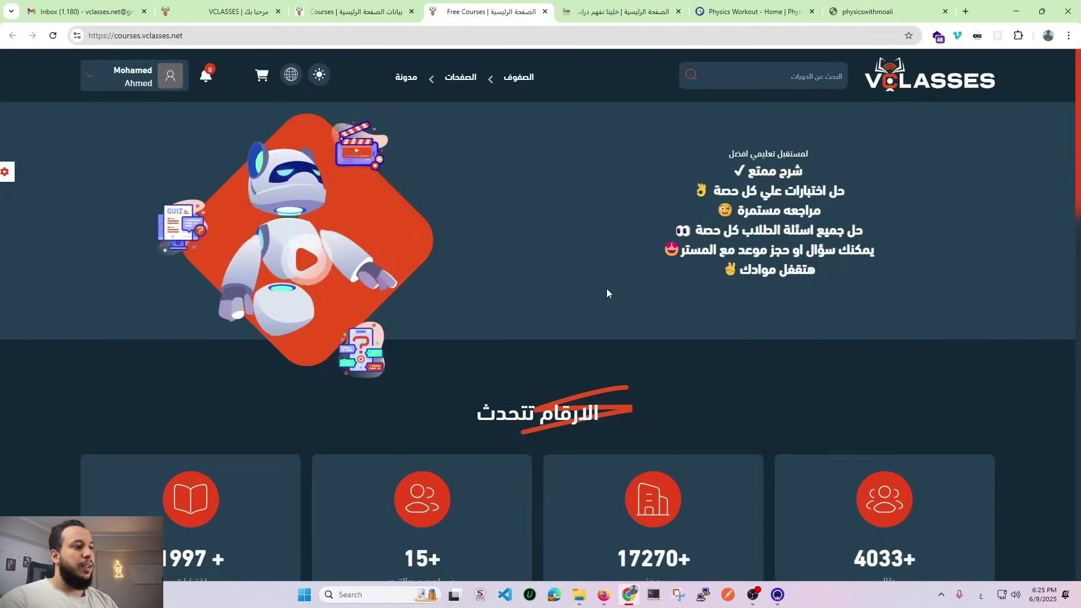
scroll(606, 288, "down", 10)
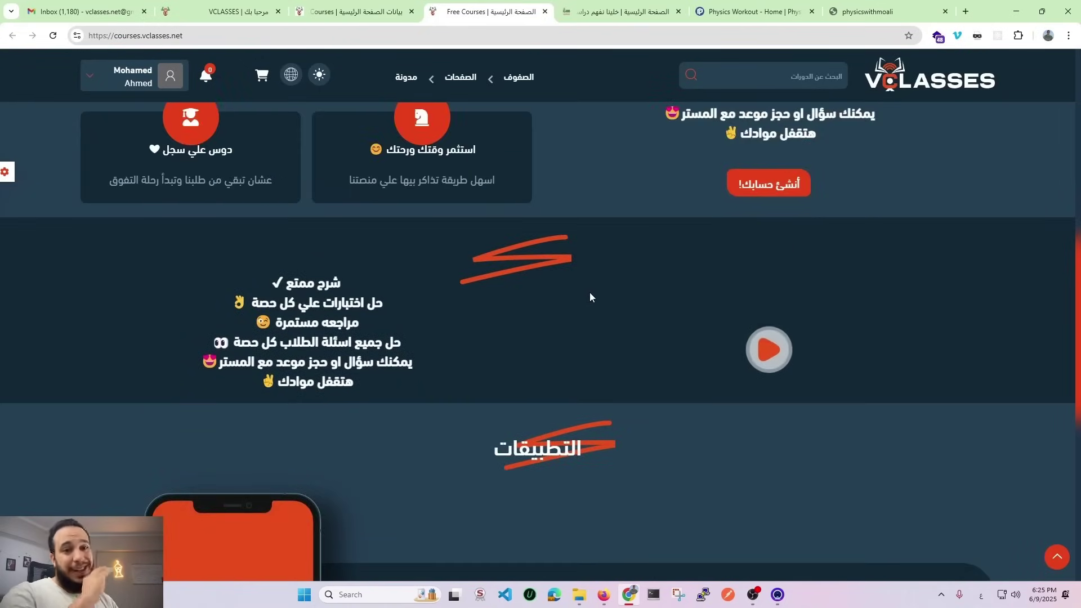
left_click(397, 5)
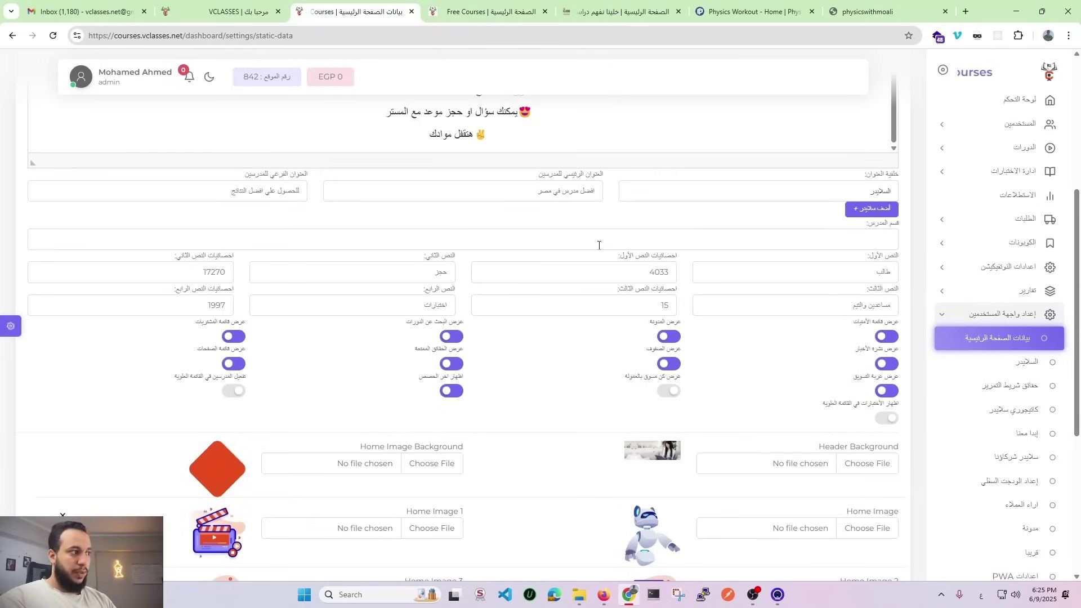
left_click(489, 11)
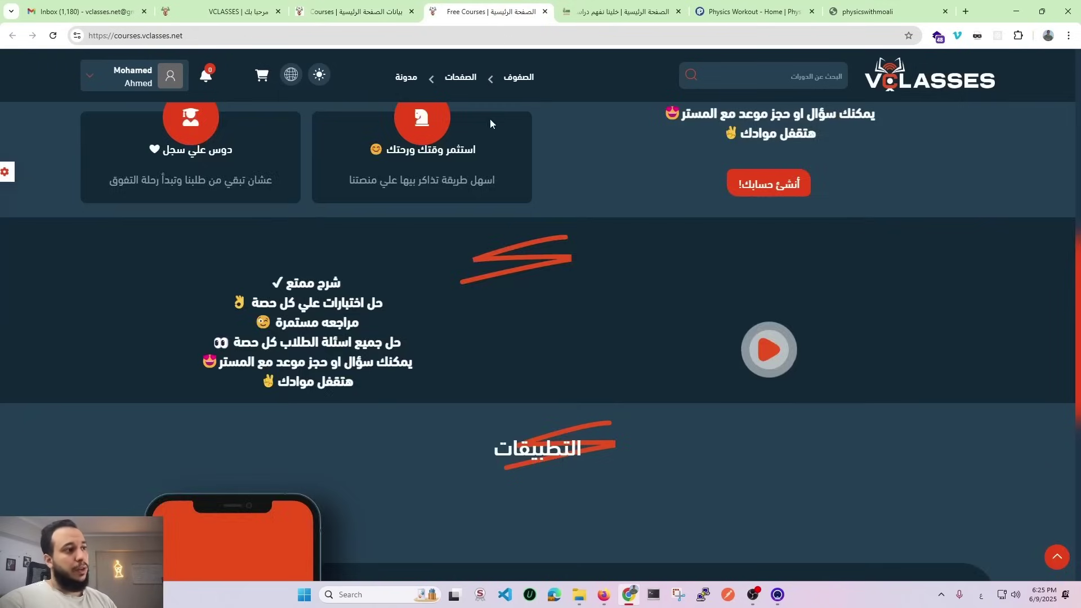
scroll(521, 301, "up", 10)
left_click(360, 11)
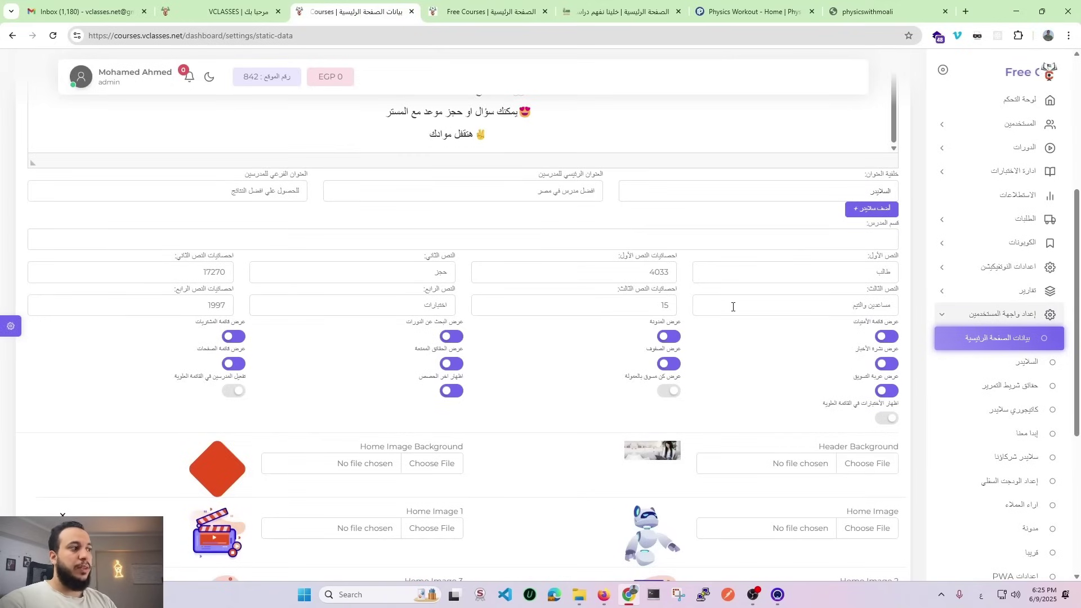
scroll(733, 307, "down", 4)
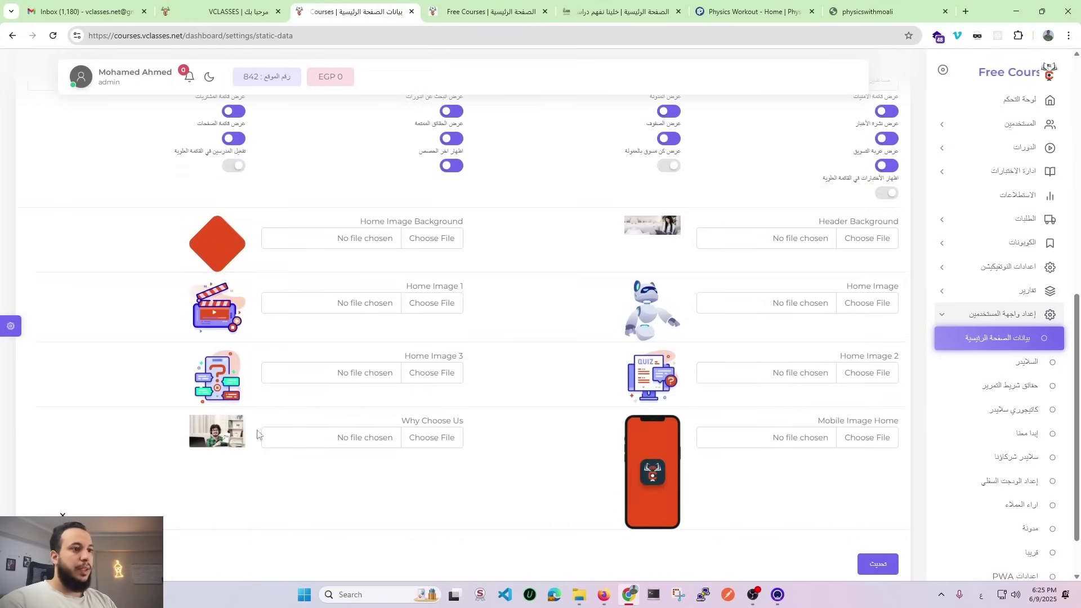
key("ctrl+Tab")
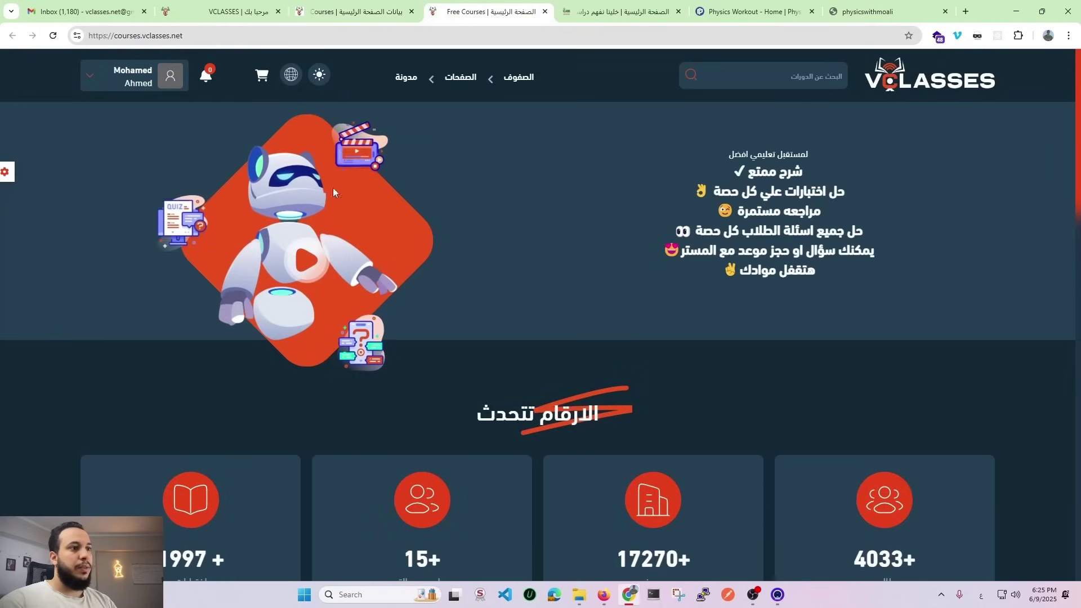
key("ctrl+shift+Tab")
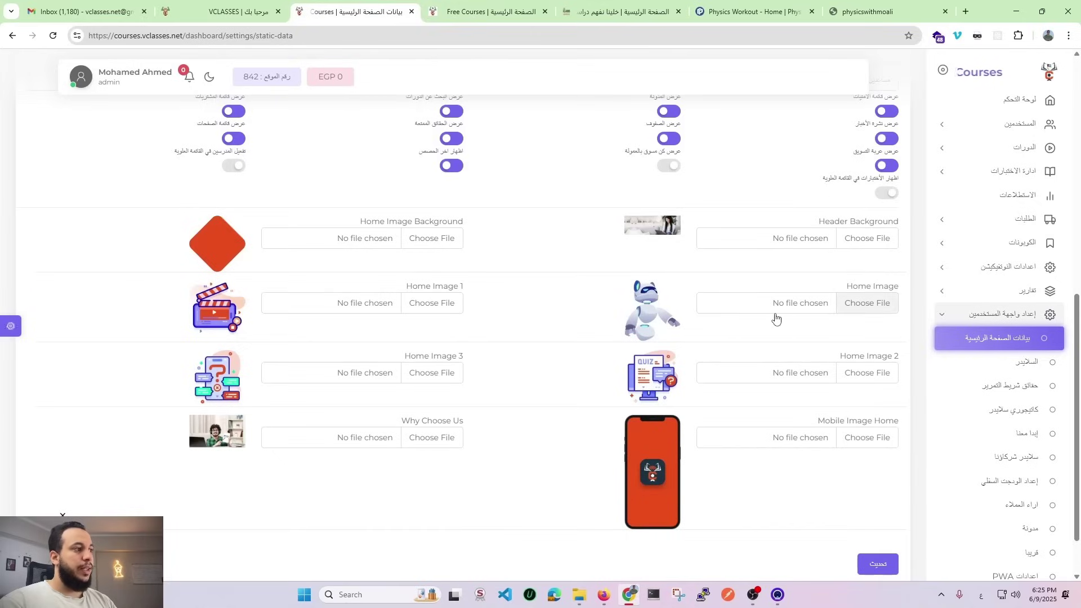
Choose testmonial.png from Downloads as the Home Image and save the home page settings.
left_click(776, 304)
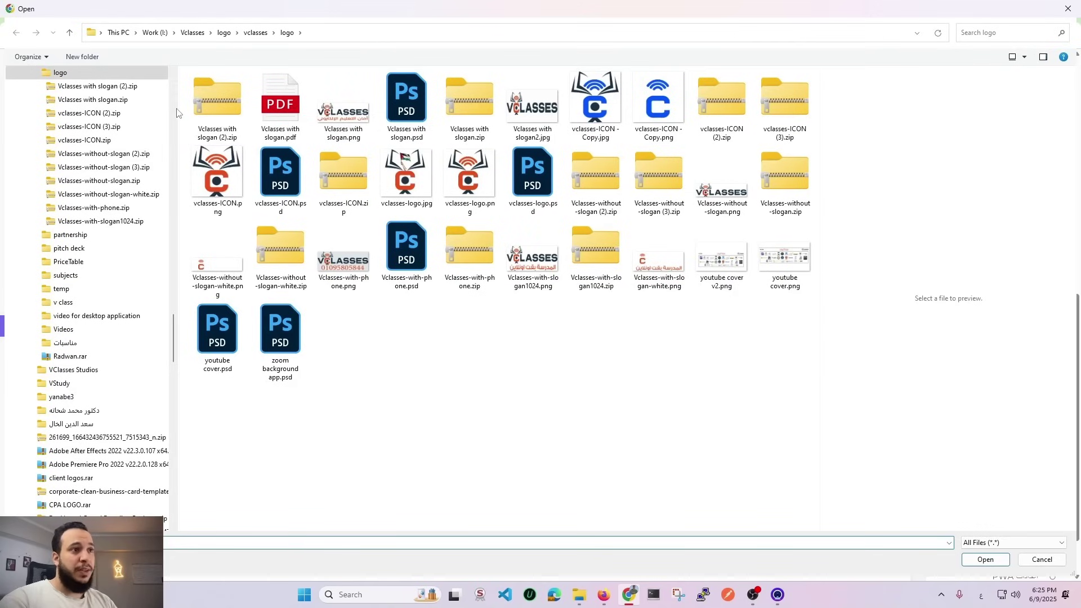
scroll(117, 182, "up", 15)
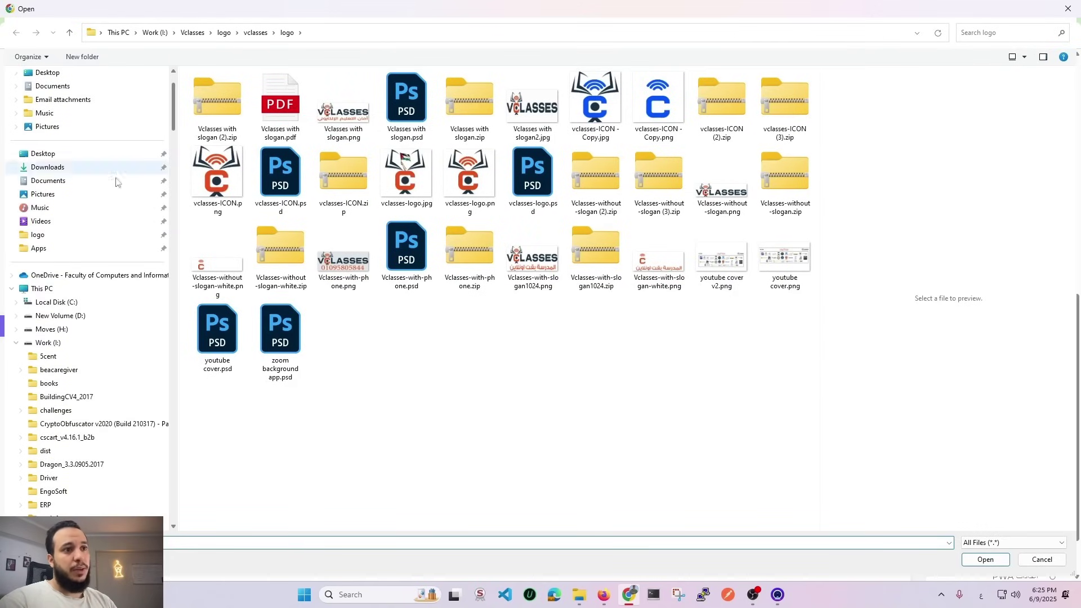
left_click(45, 168)
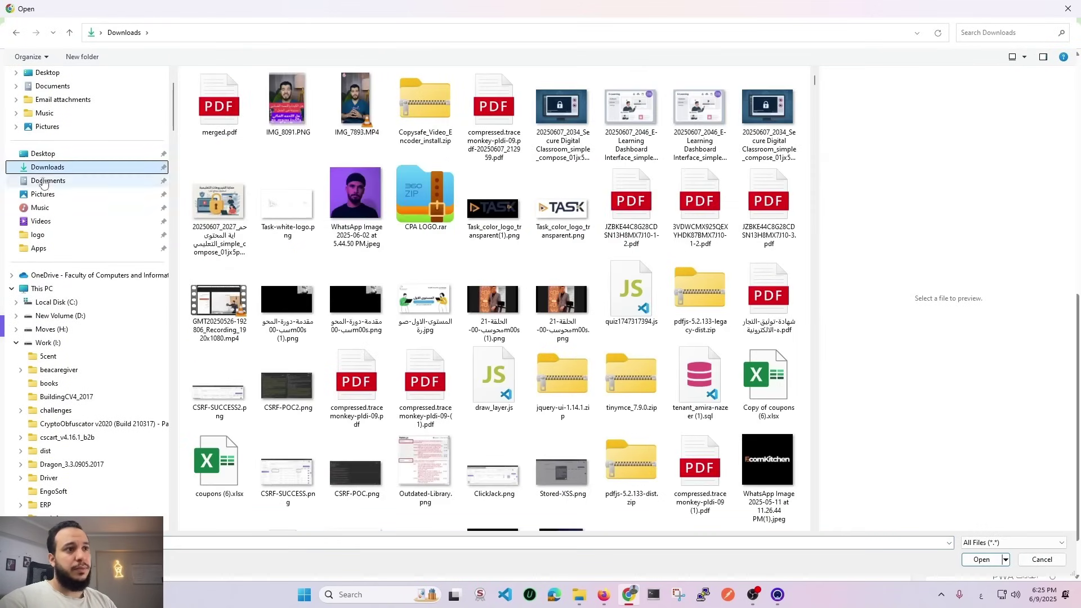
scroll(563, 292, "down", 10)
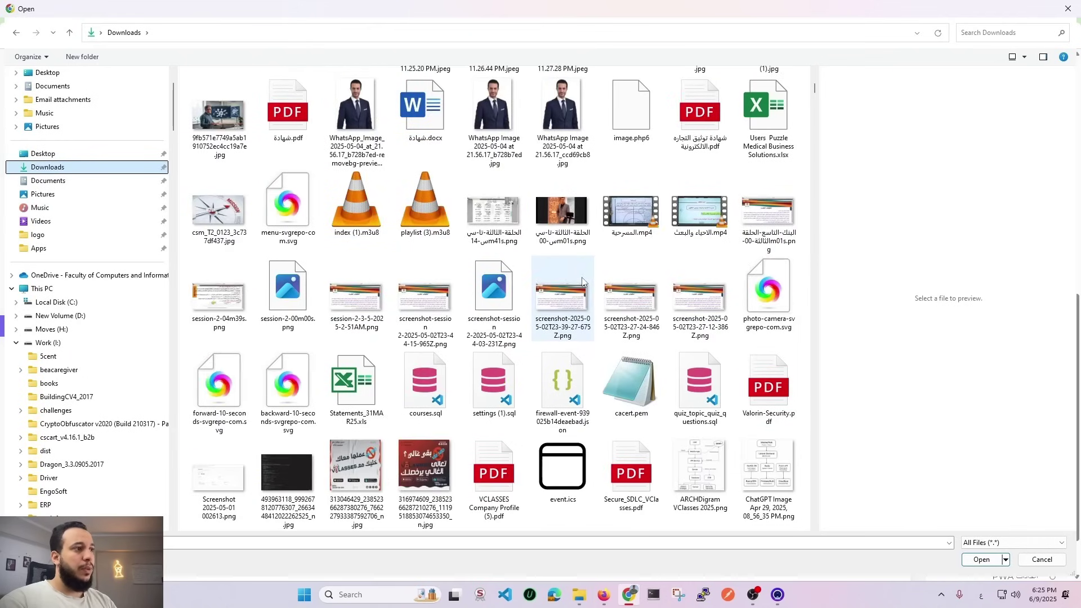
scroll(579, 277, "down", 15)
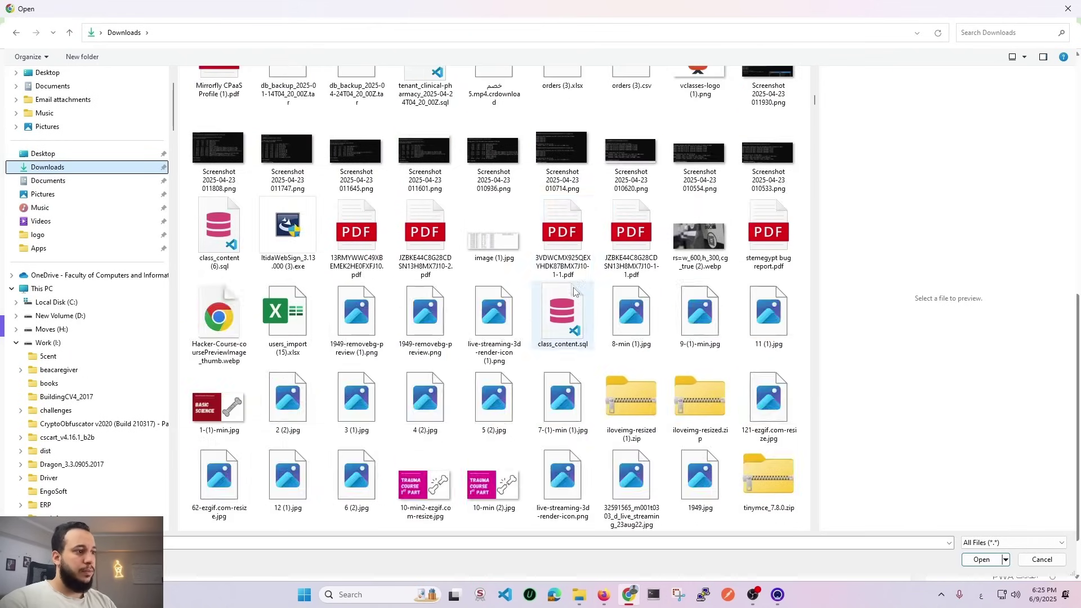
scroll(565, 284, "down", 15)
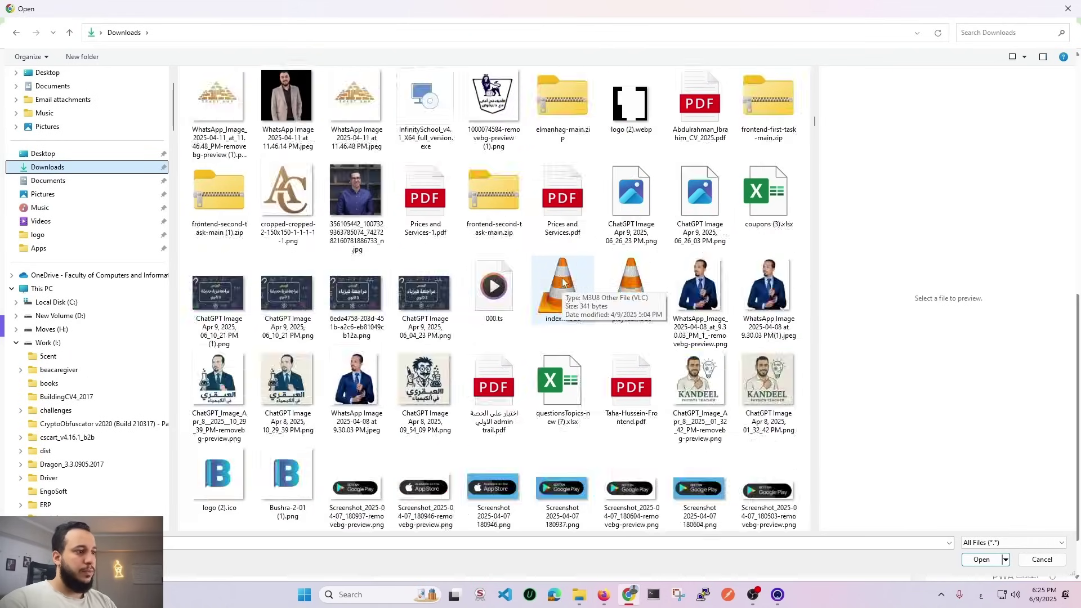
scroll(561, 278, "down", 5)
scroll(479, 279, "up", 4)
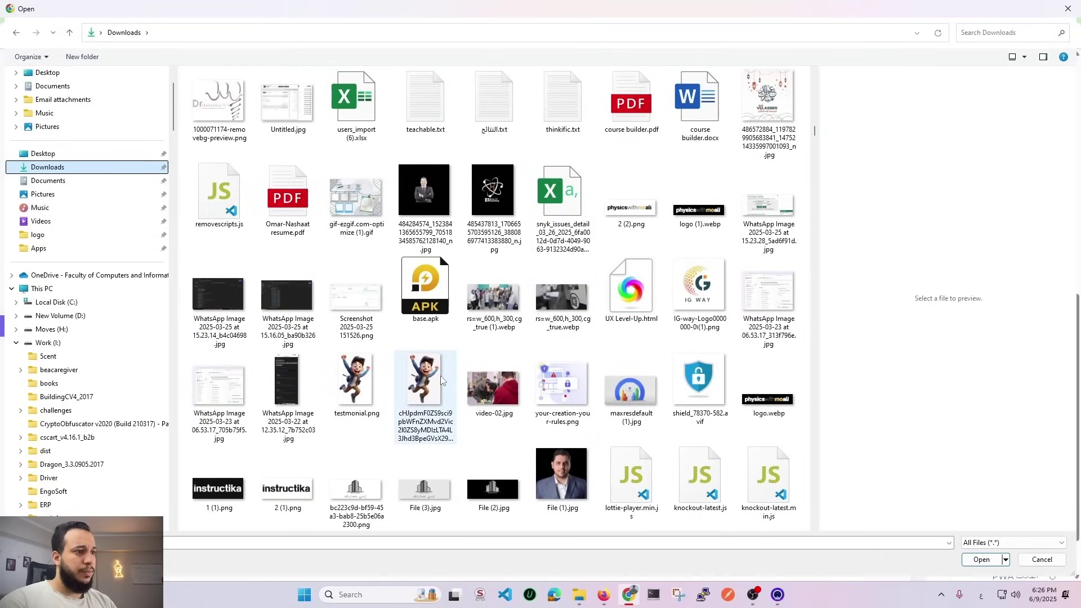
left_click(425, 388)
key("Left")
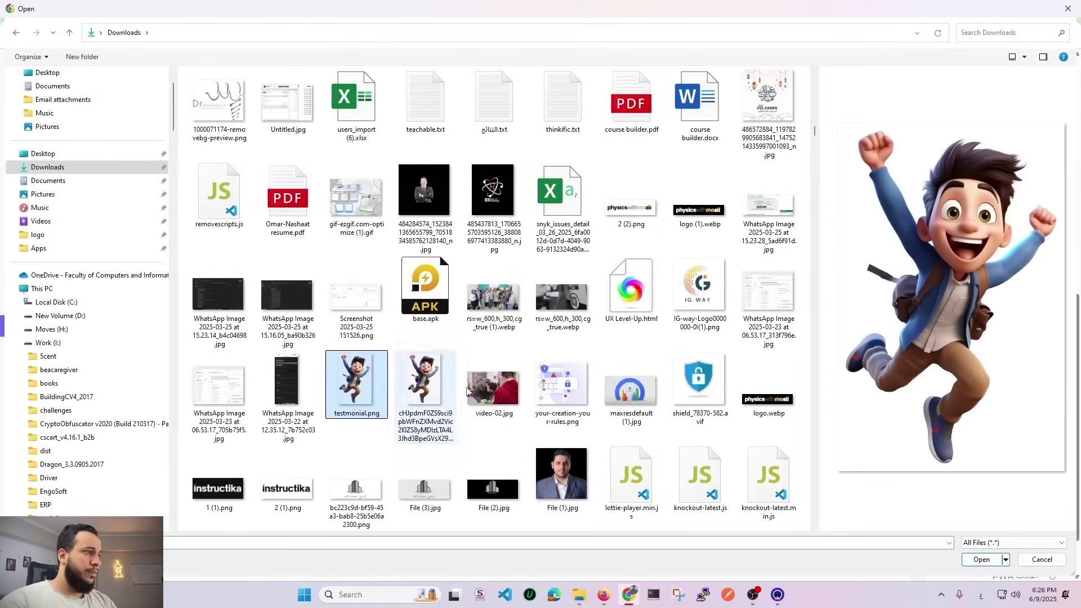
left_click(981, 559)
left_click(891, 568)
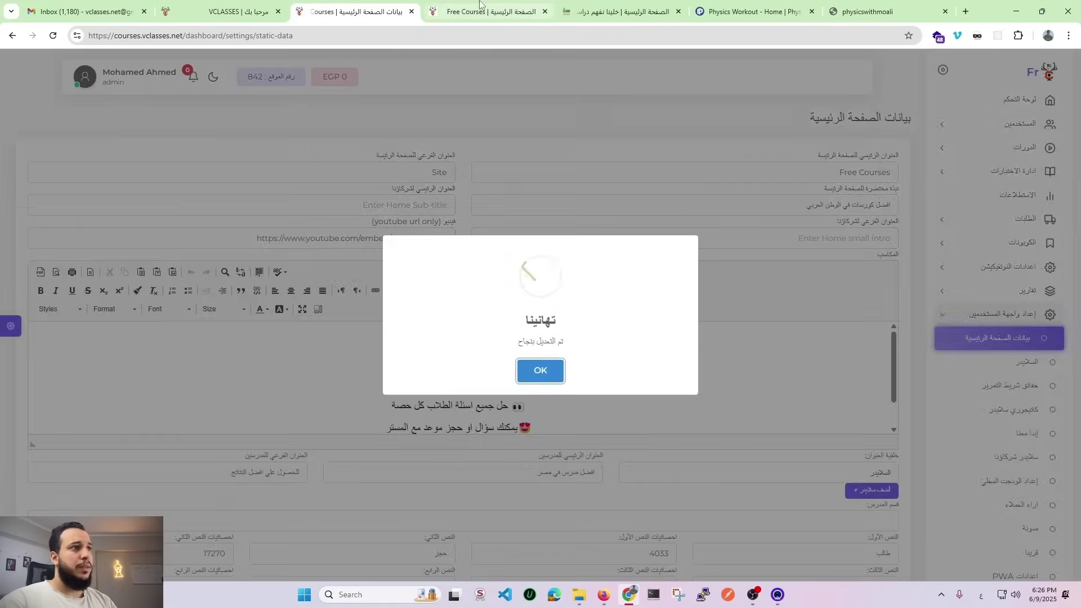
Reload the public homepage, play and close its hero trailer, then dismiss the dashboard's success dialog.
left_click(490, 11)
left_click(54, 36)
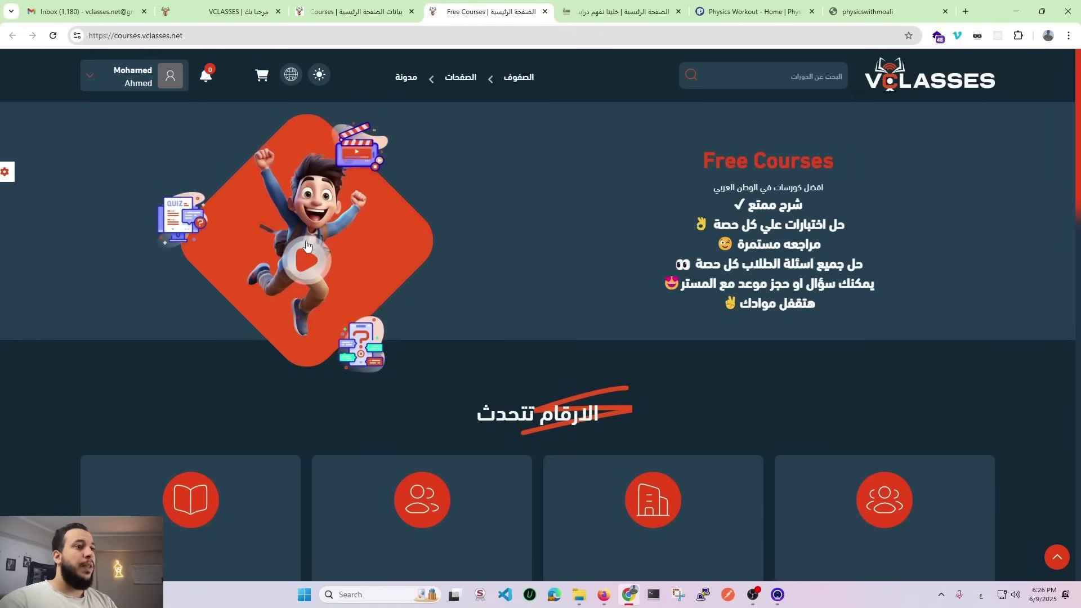
left_click(307, 259)
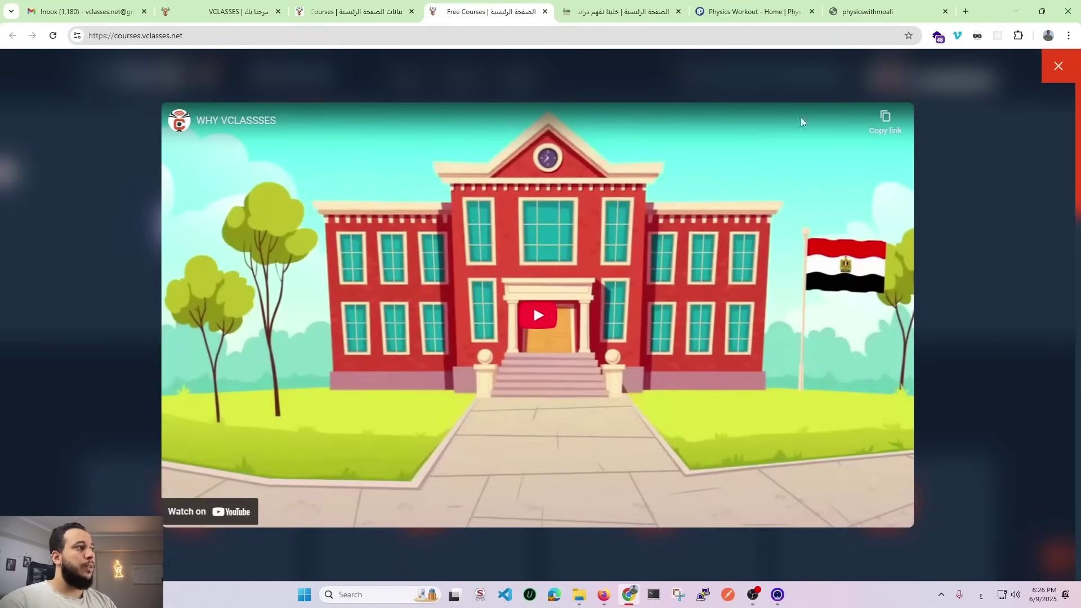
left_click(1058, 66)
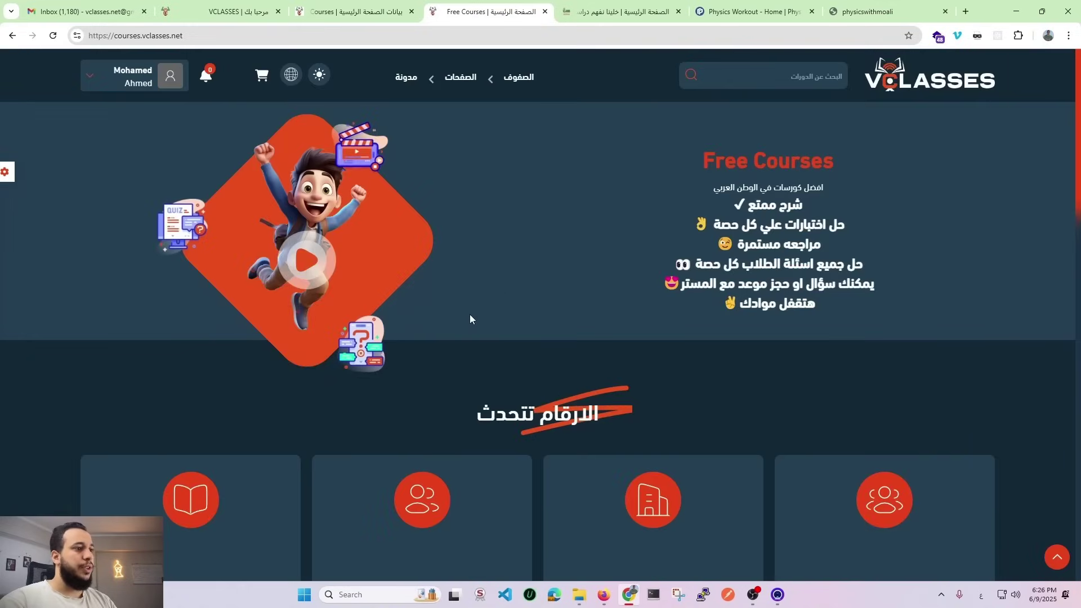
scroll(469, 314, "down", 6)
scroll(430, 314, "up", 6)
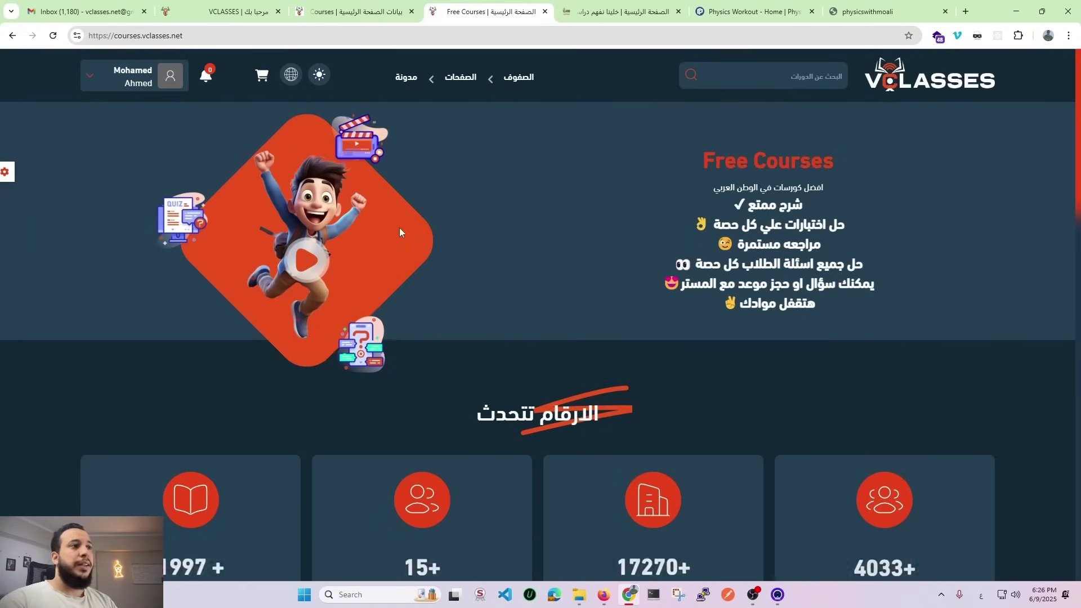
left_click(366, 11)
left_click(540, 369)
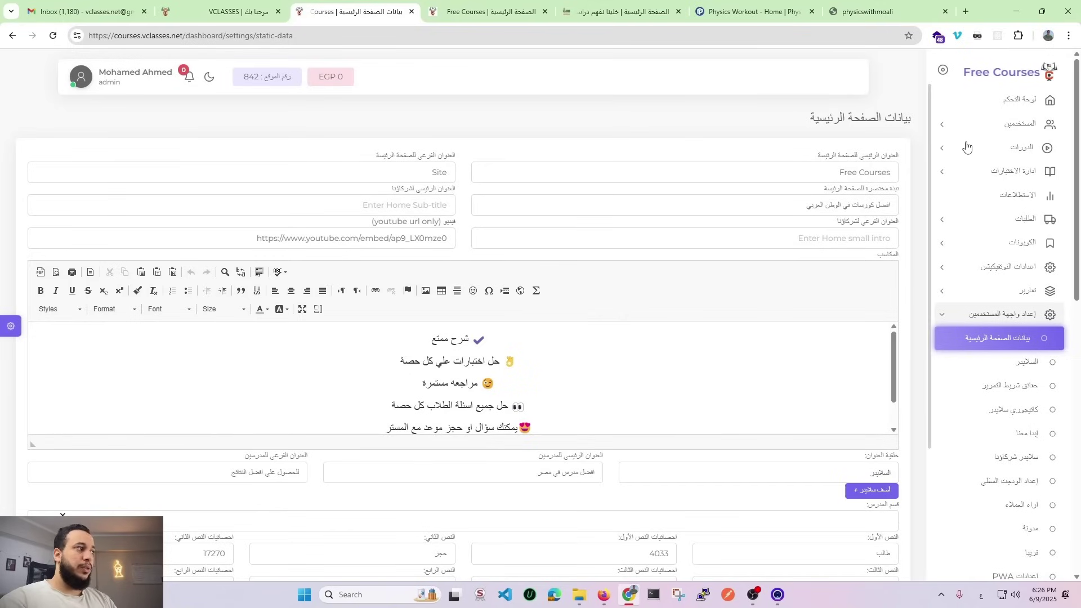
Collapse the interface settings section and open the courses list under الدورات in the sidebar.
left_click(982, 322)
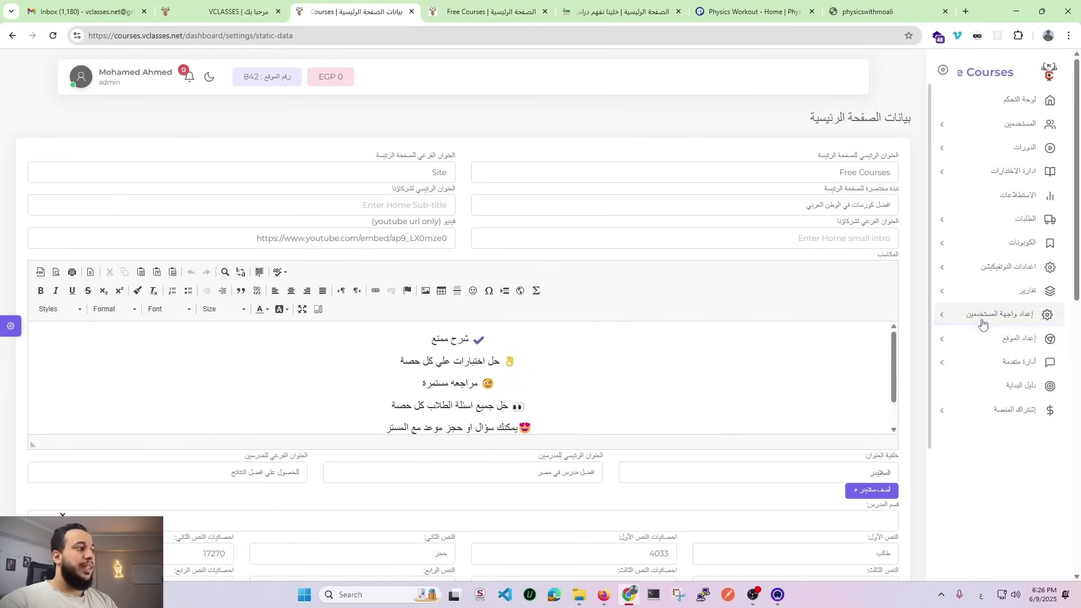
left_click(1026, 148)
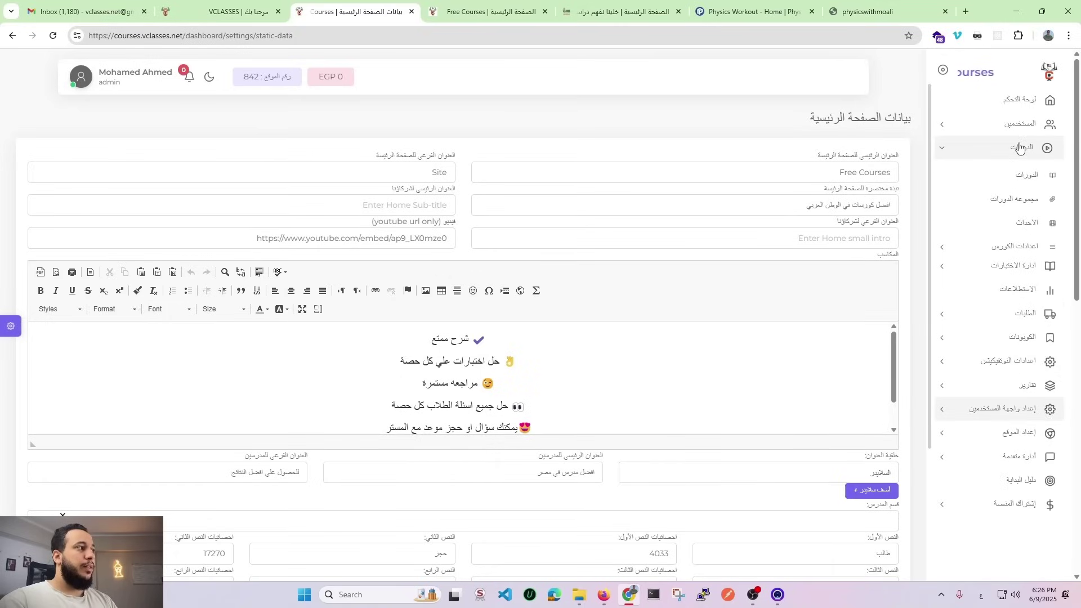
left_click(1028, 175)
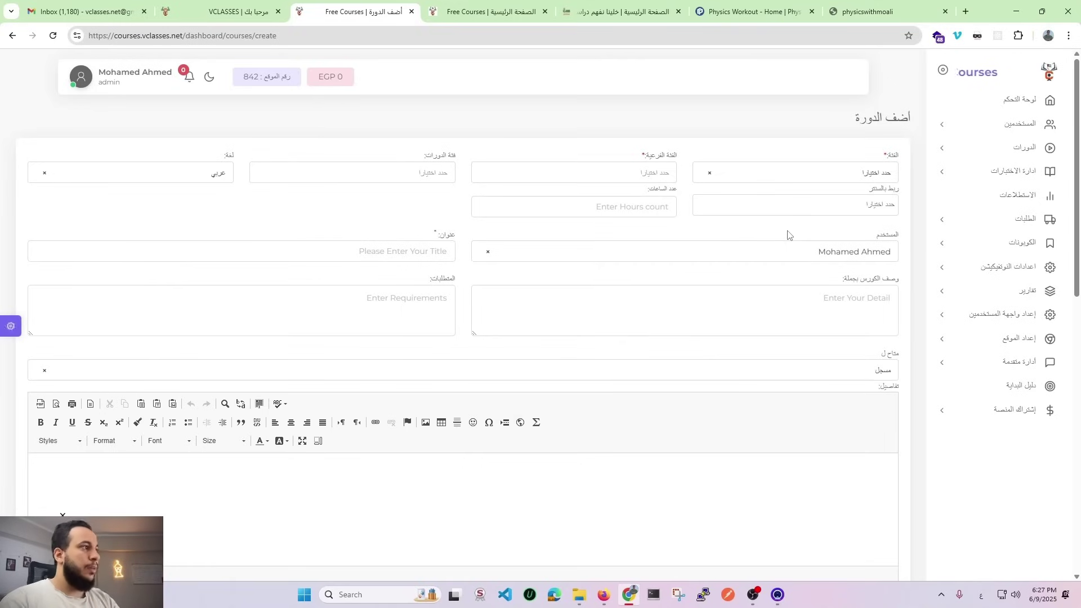
Look through the course's category, sub-category and course group choices.
left_click(894, 177)
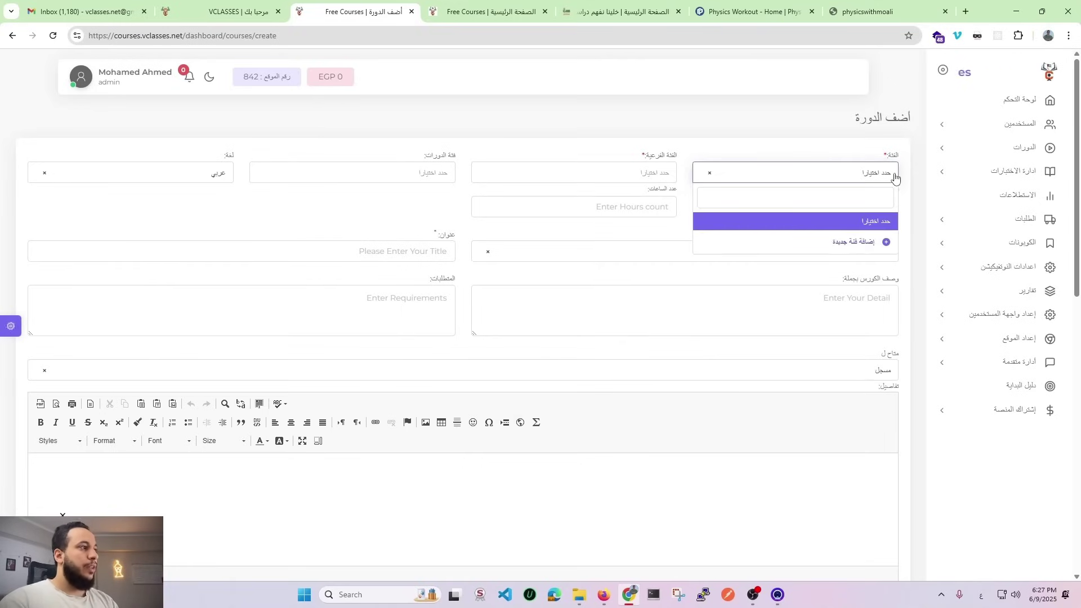
left_click(878, 241)
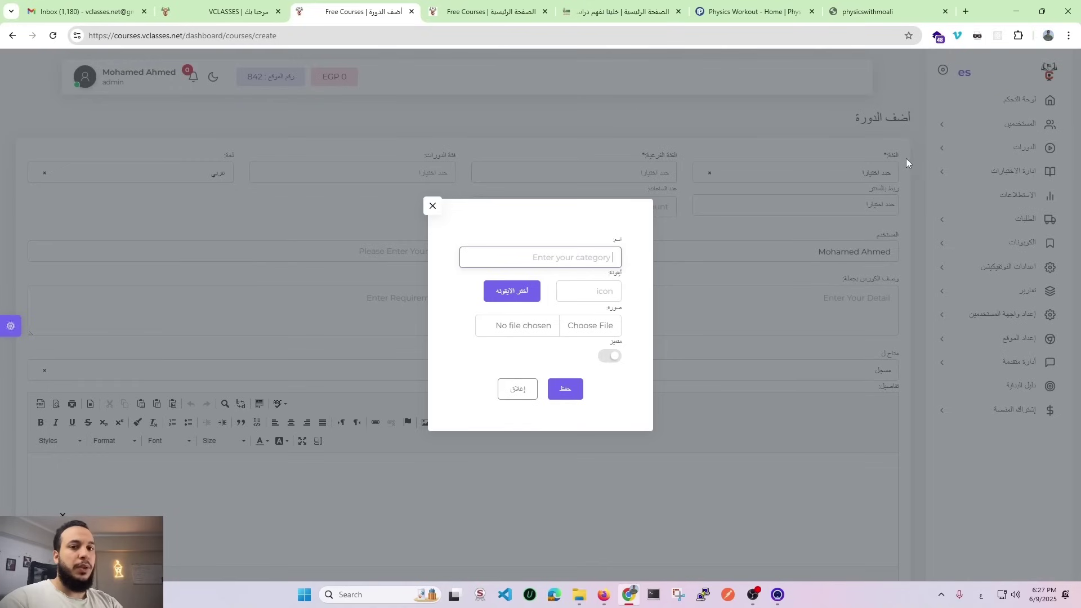
left_click(692, 158)
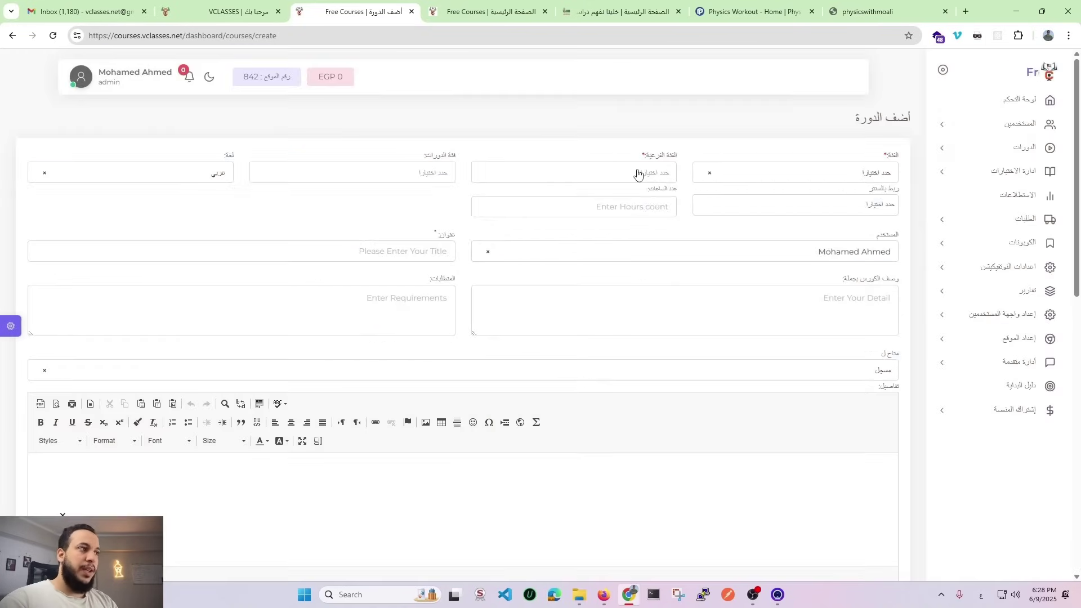
left_click(638, 173)
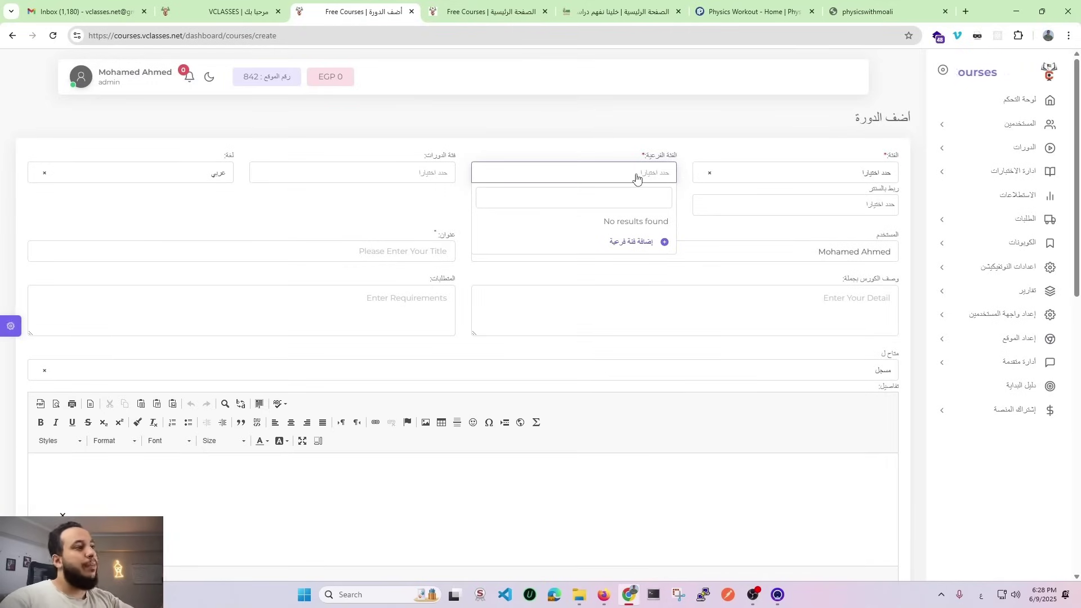
left_click(724, 145)
left_click(755, 180)
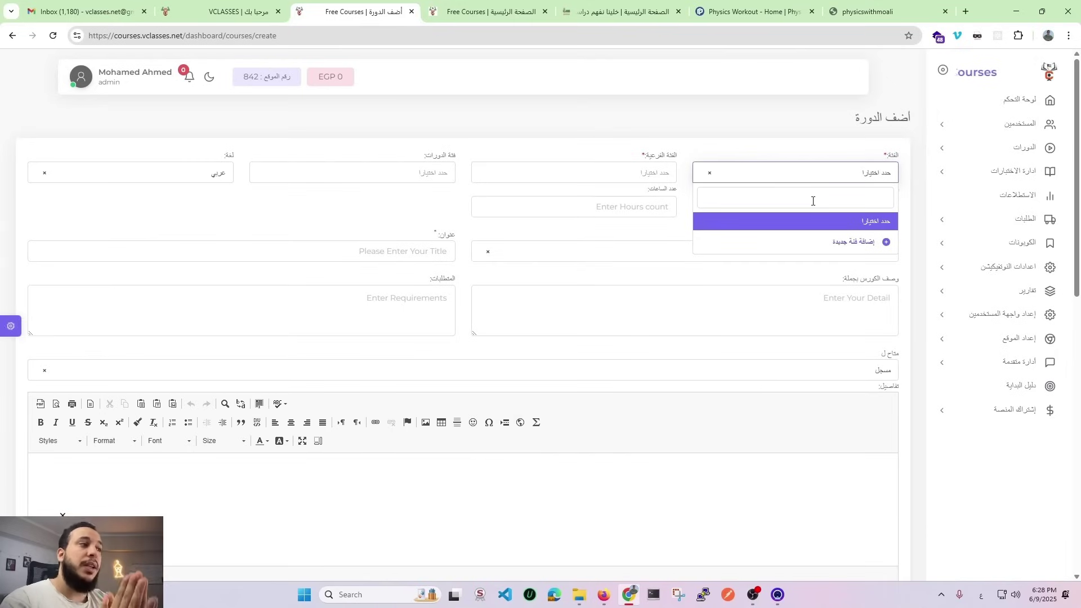
left_click(431, 173)
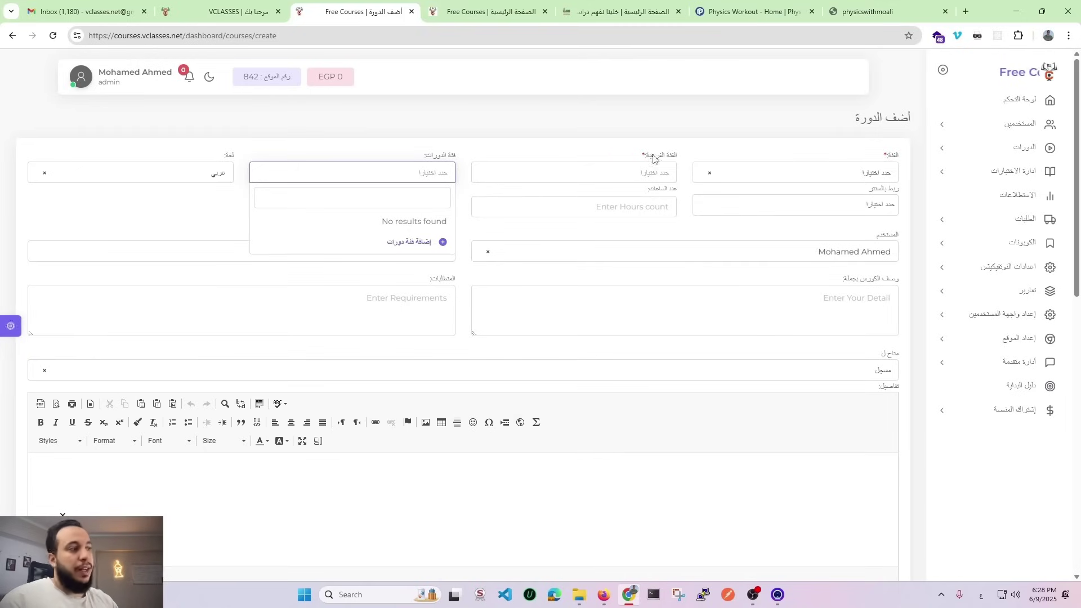
left_click(760, 173)
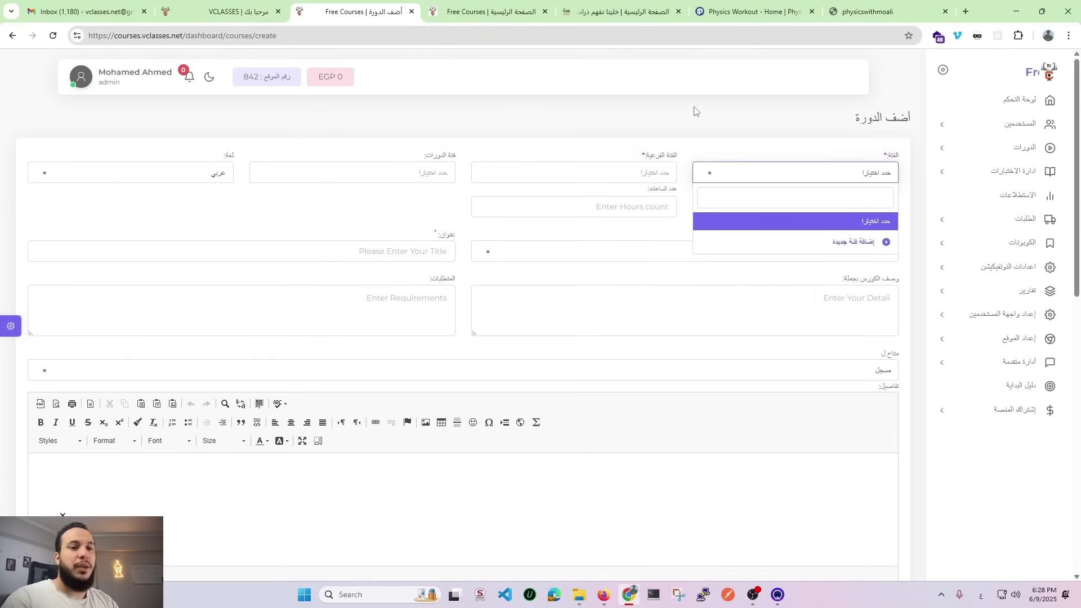
Create and save the new main category كورسات التسويق for the course.
left_click(849, 246)
left_click(599, 260)
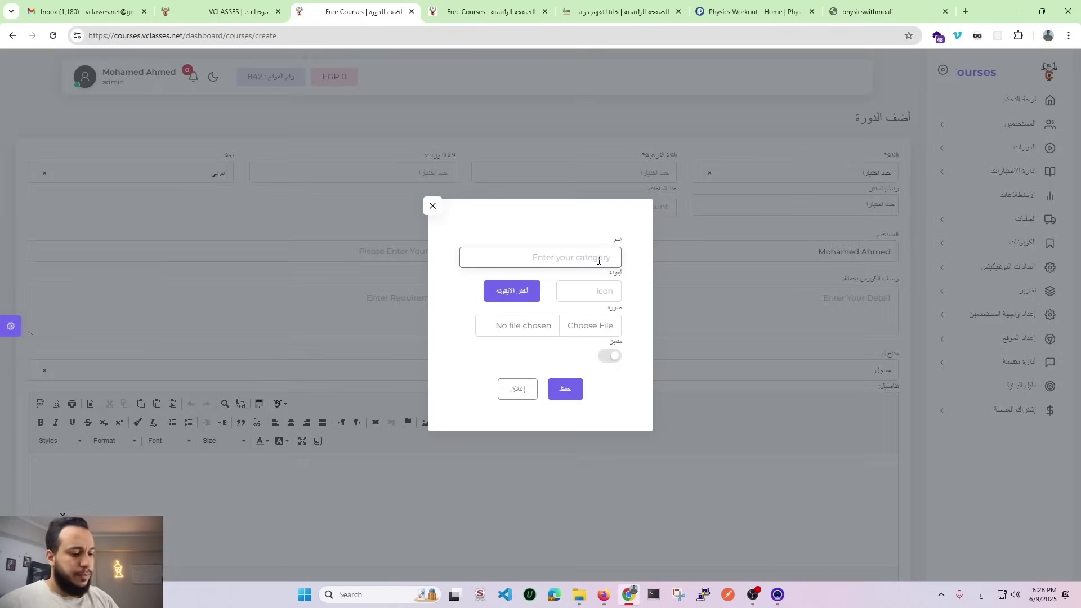
type("هز")
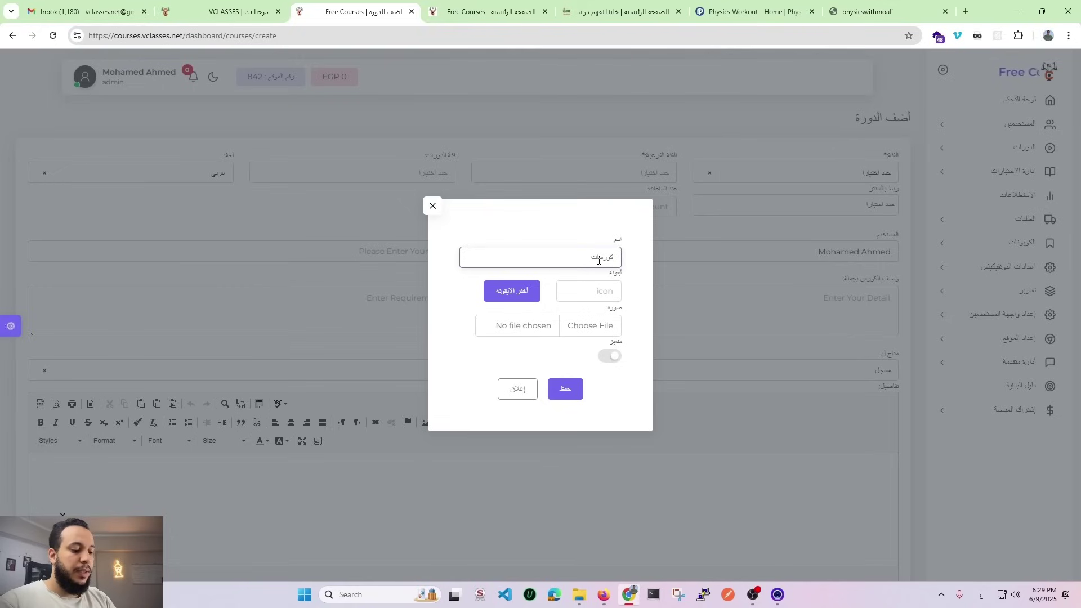
type("ة")
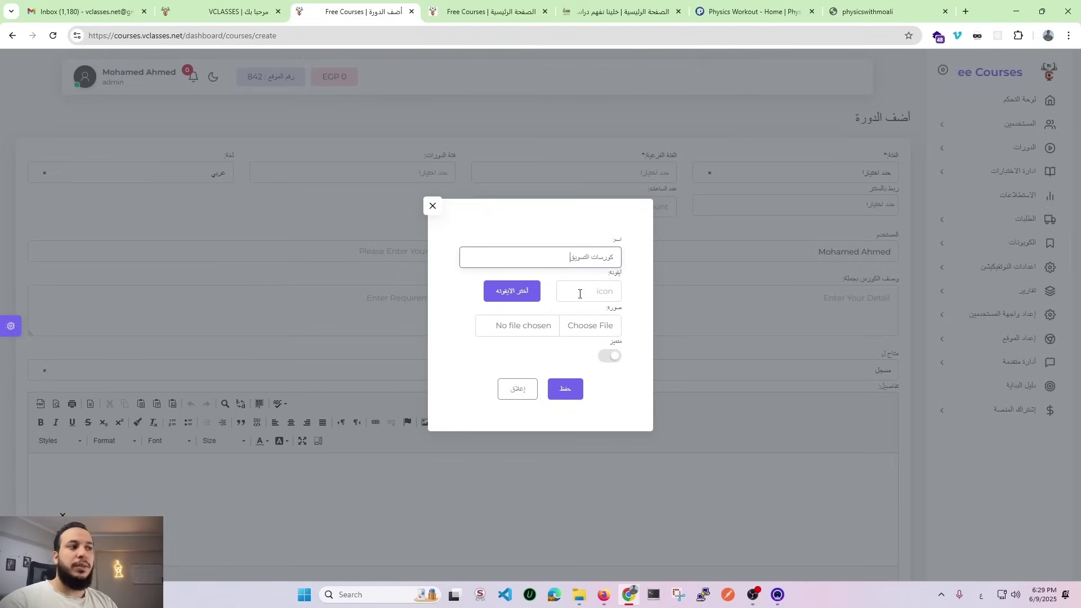
key("ctrl+a")
left_click(569, 389)
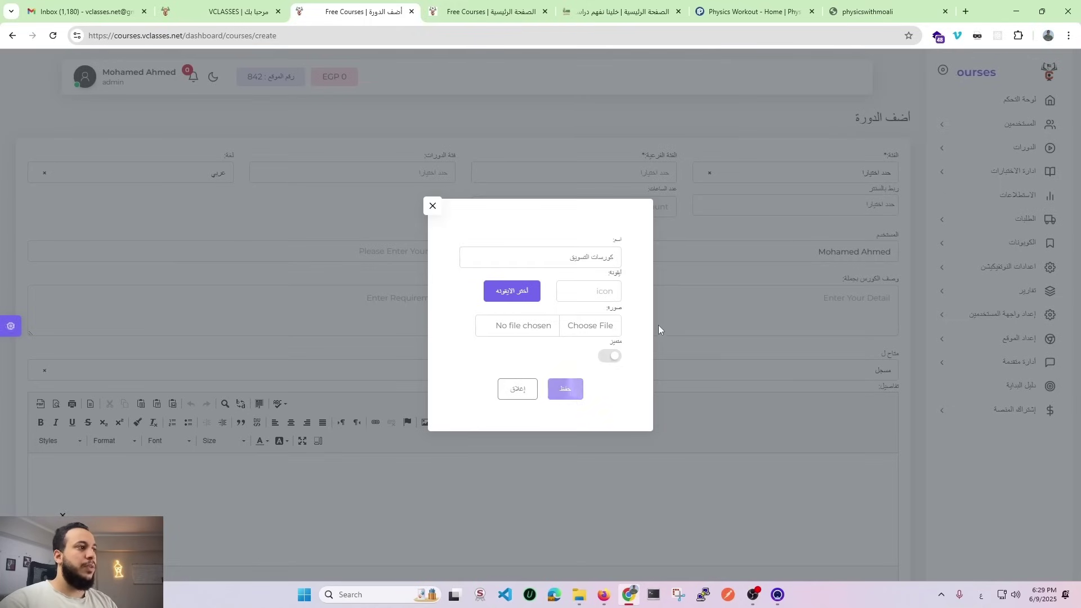
left_click(653, 178)
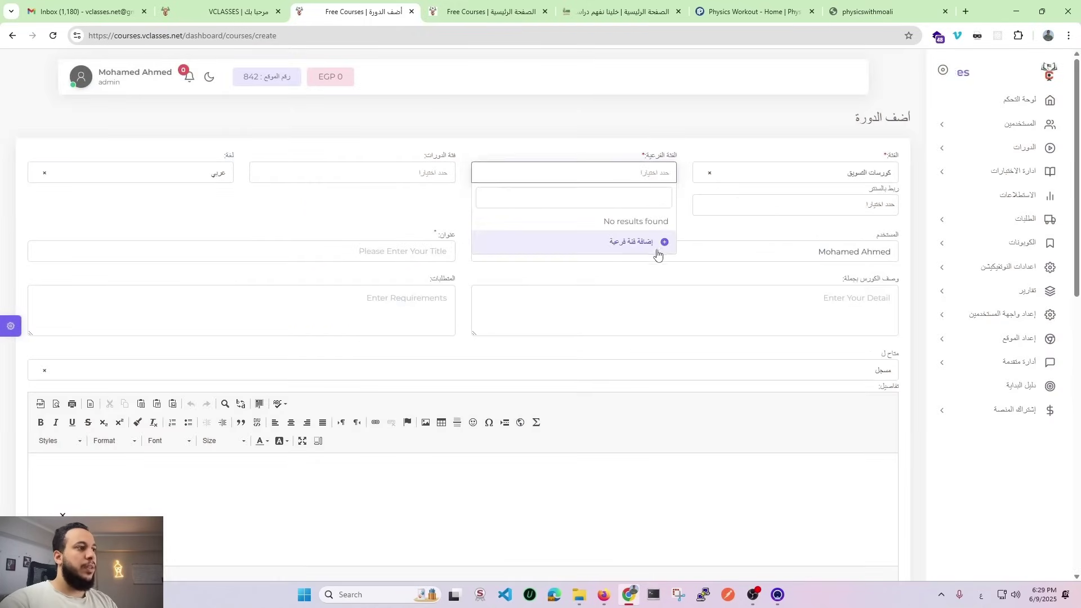
Add and save sub-category اعلانات جوجل, replacing a mistyped name.
left_click(657, 248)
left_click(597, 269)
type("ا")
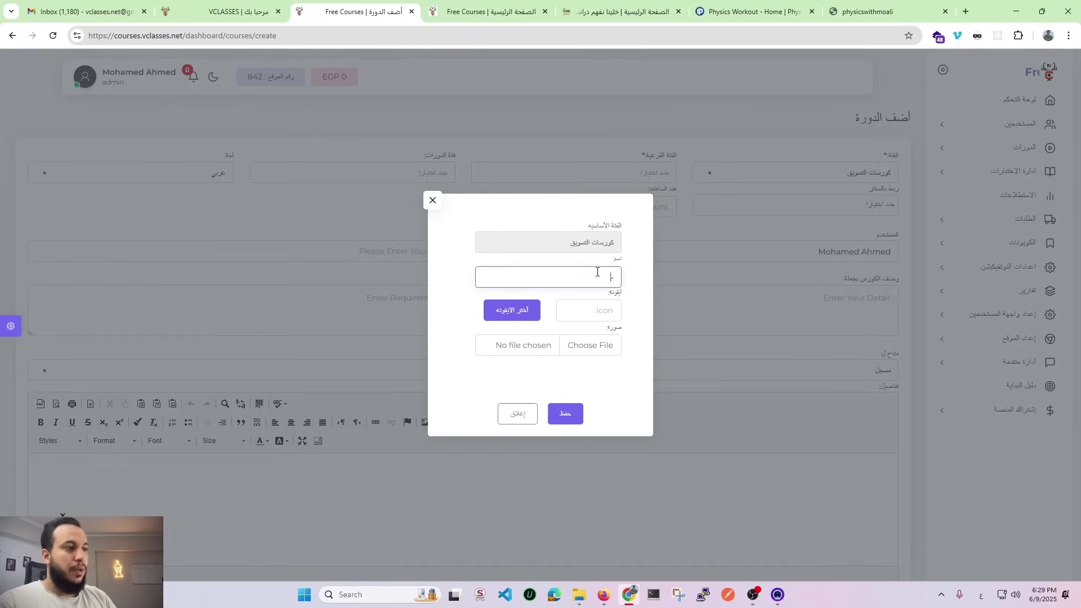
type("كورس")
key("ctrl+a")
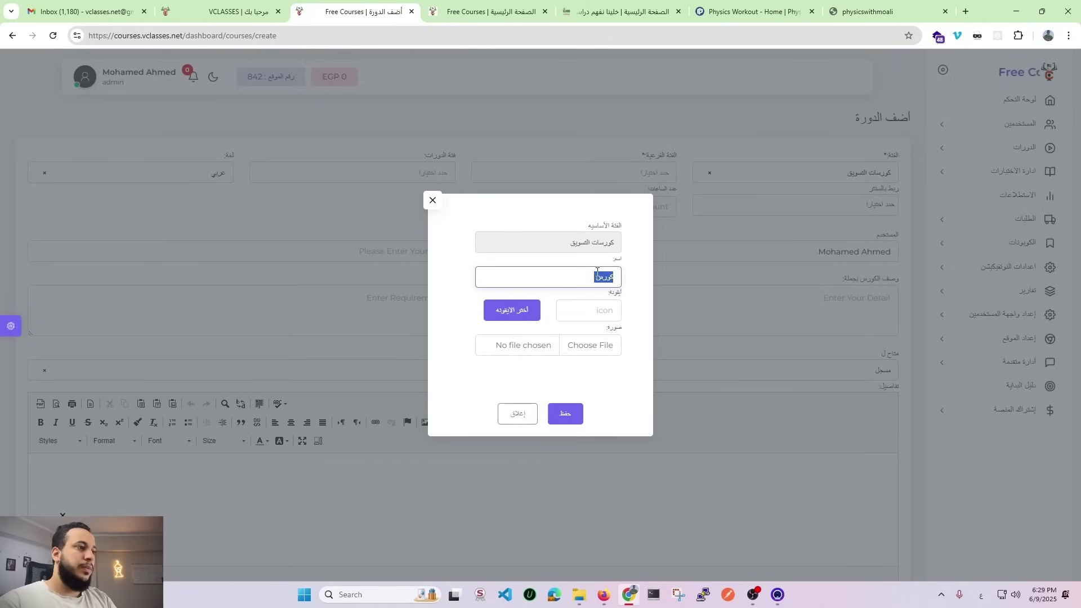
key("BackSpace")
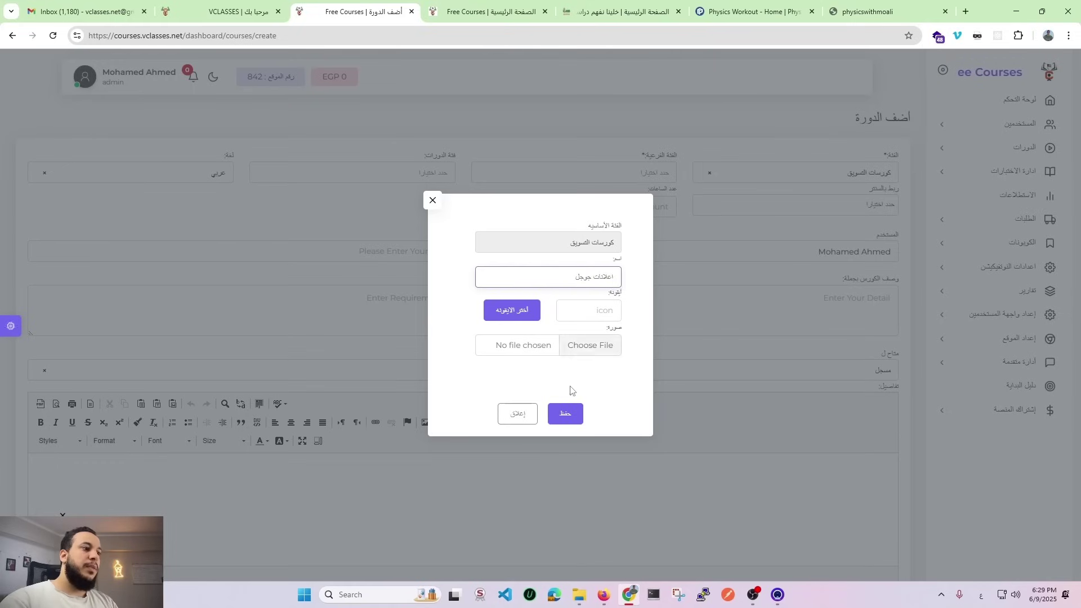
left_click(565, 414)
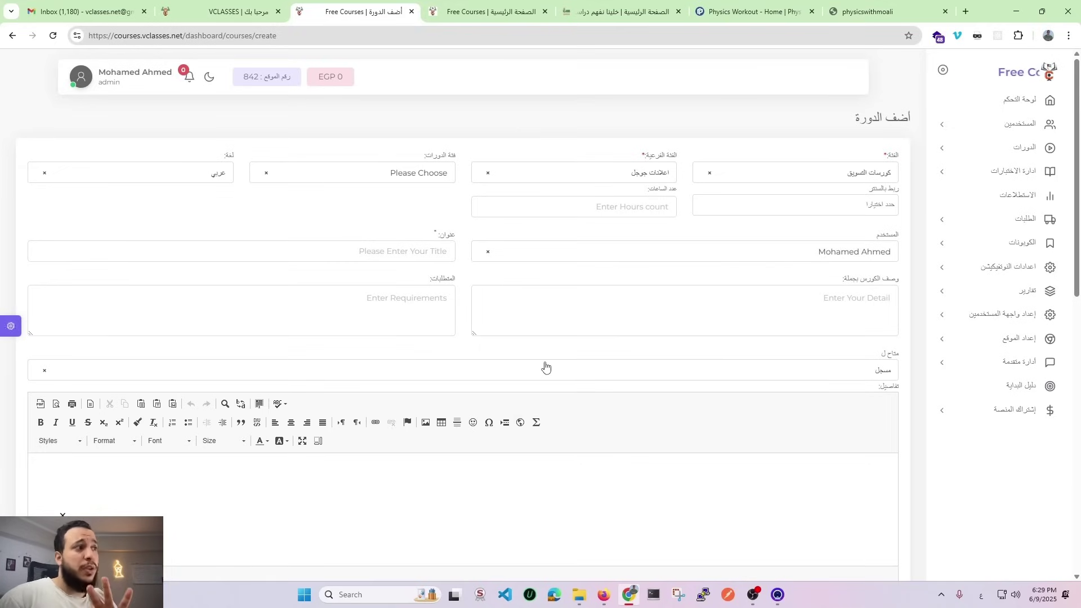
Title the course كورس اعلانات جوجل للمبتدئين and keep the existing instructor.
left_click(427, 247)
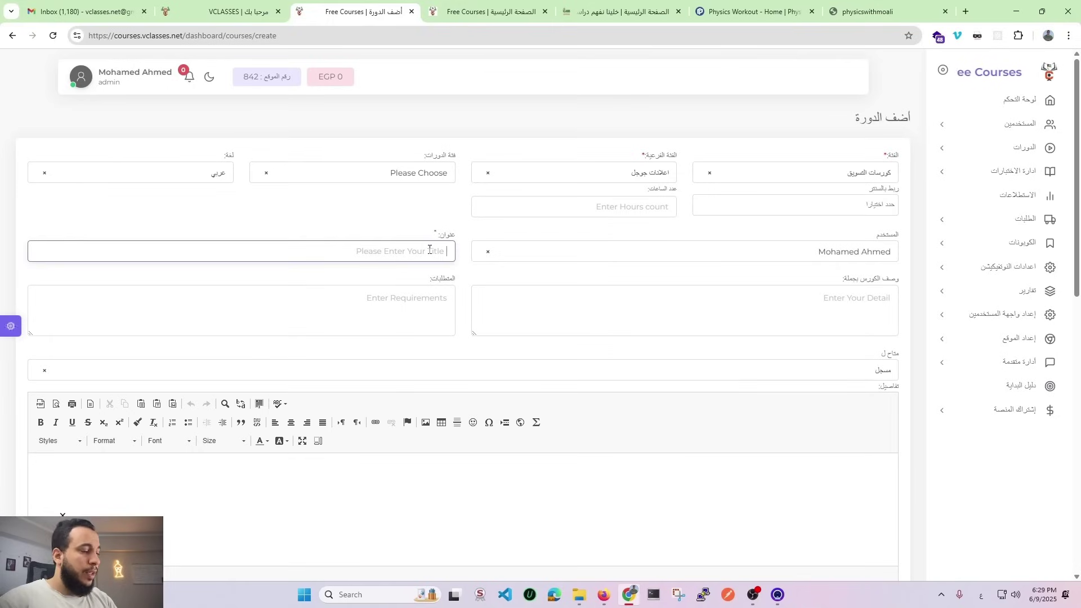
type("ا")
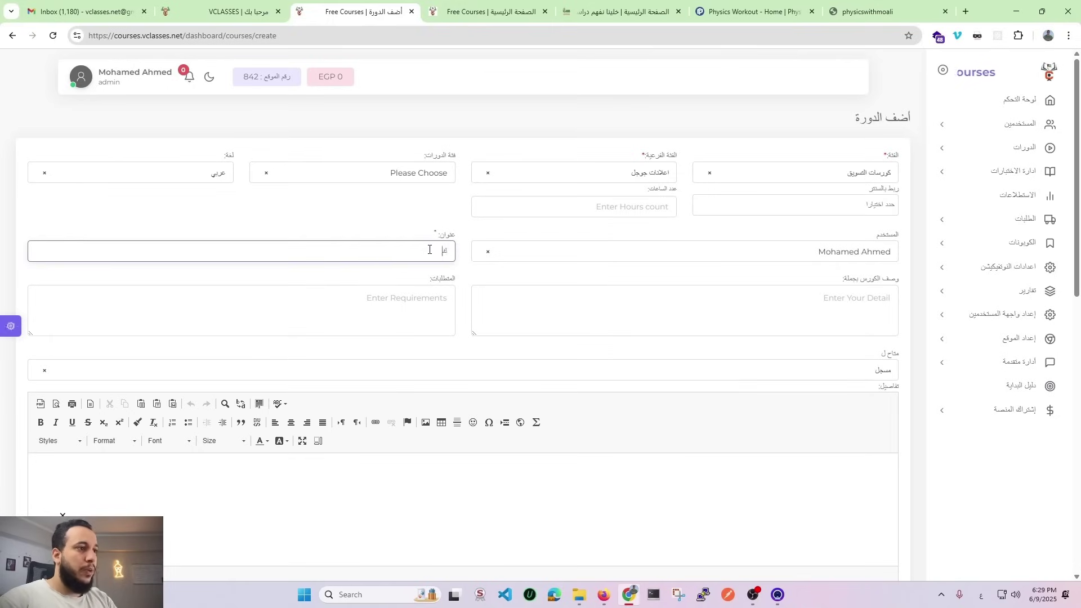
type("ورس اعلانات جوجل للمبتدئين")
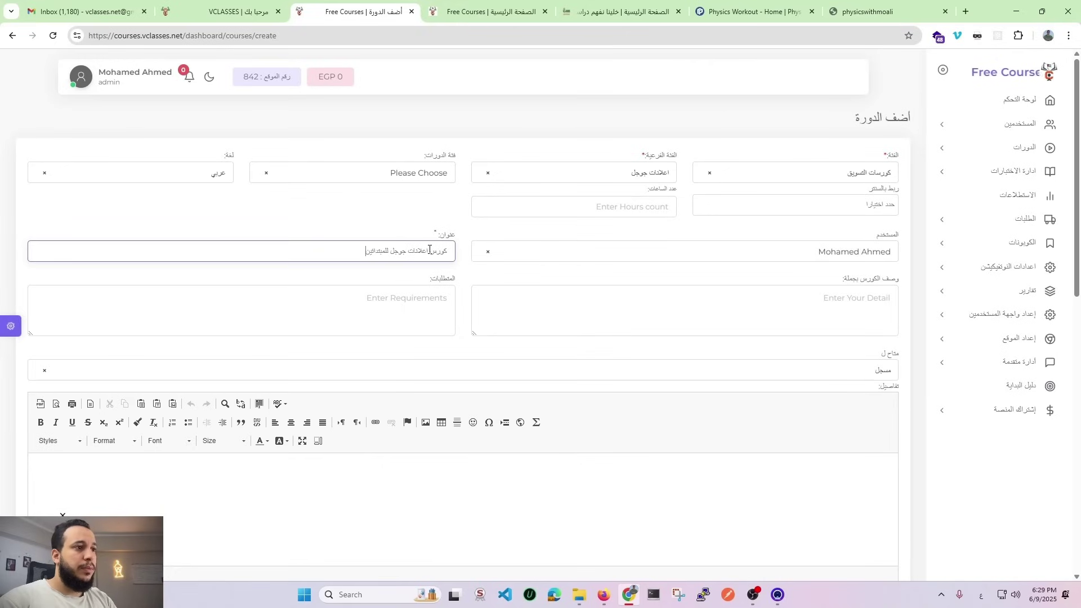
left_click(491, 261)
left_click(428, 286)
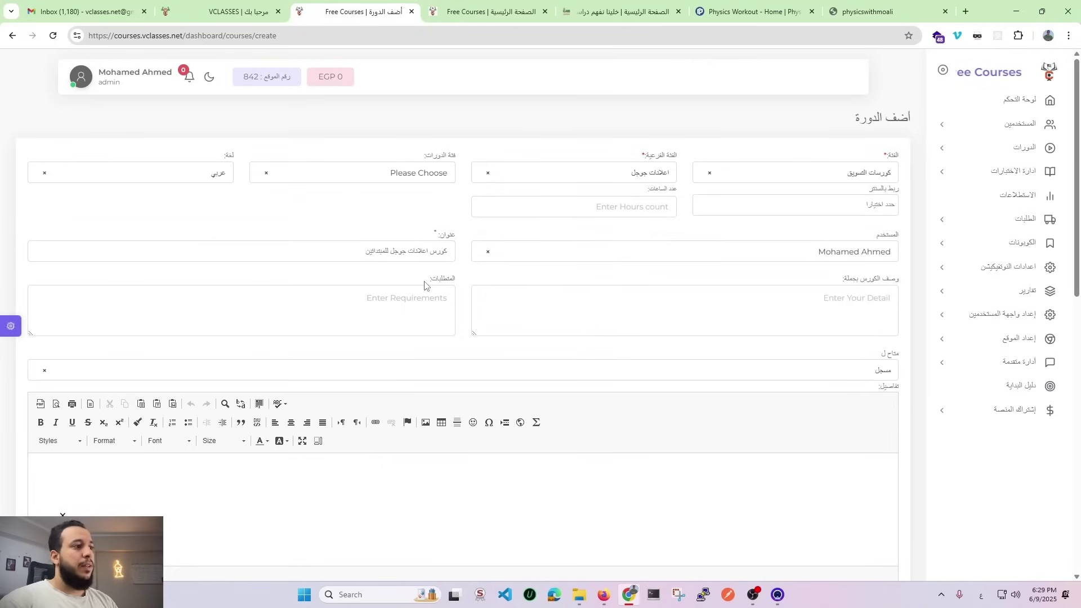
left_click(677, 256)
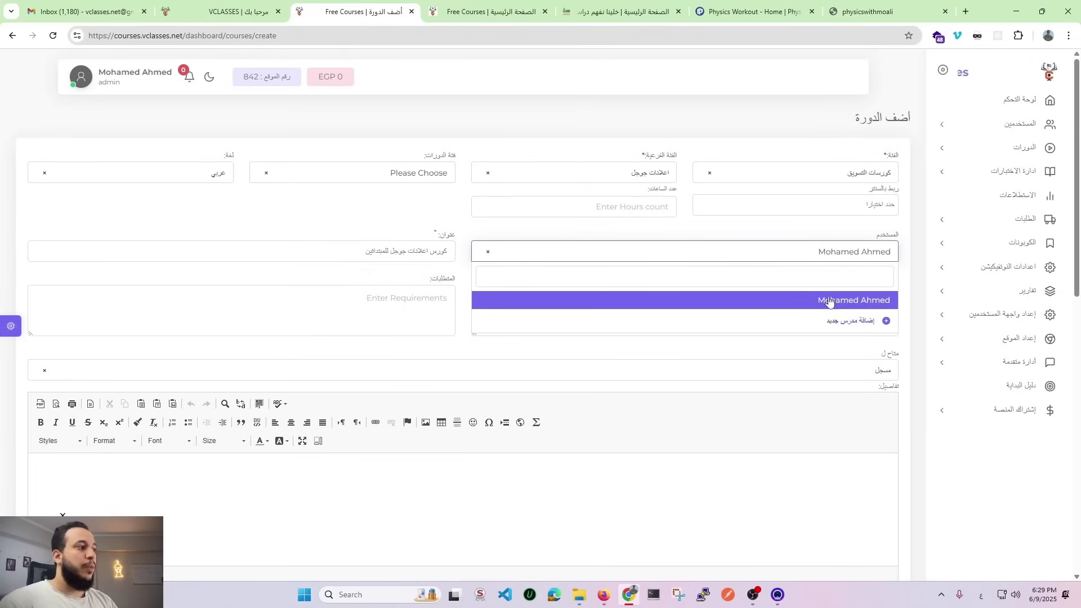
left_click(878, 303)
left_click(853, 258)
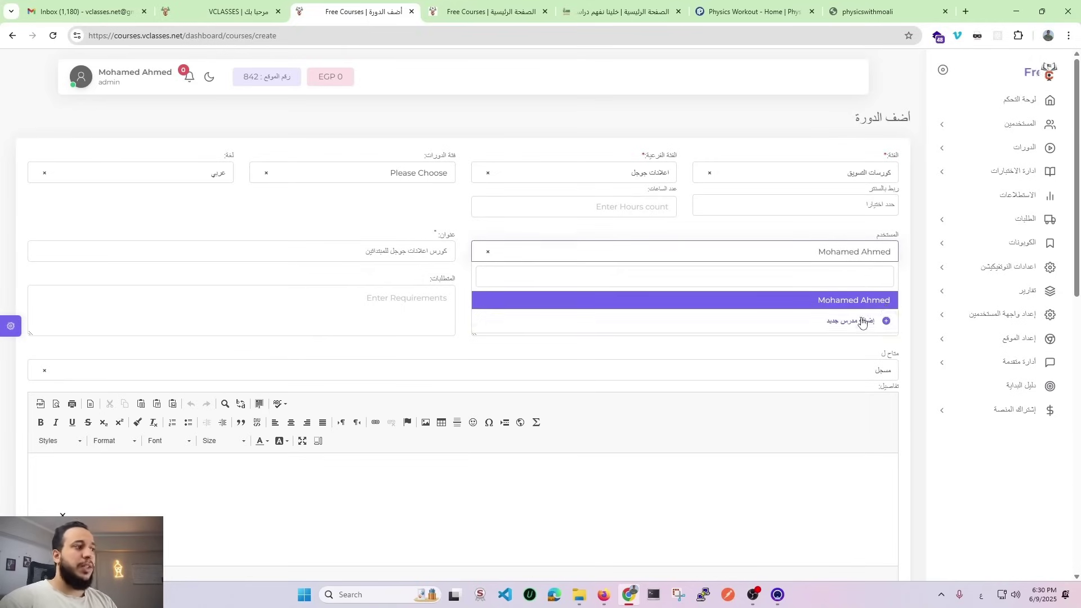
left_click(845, 320)
left_click(404, 190)
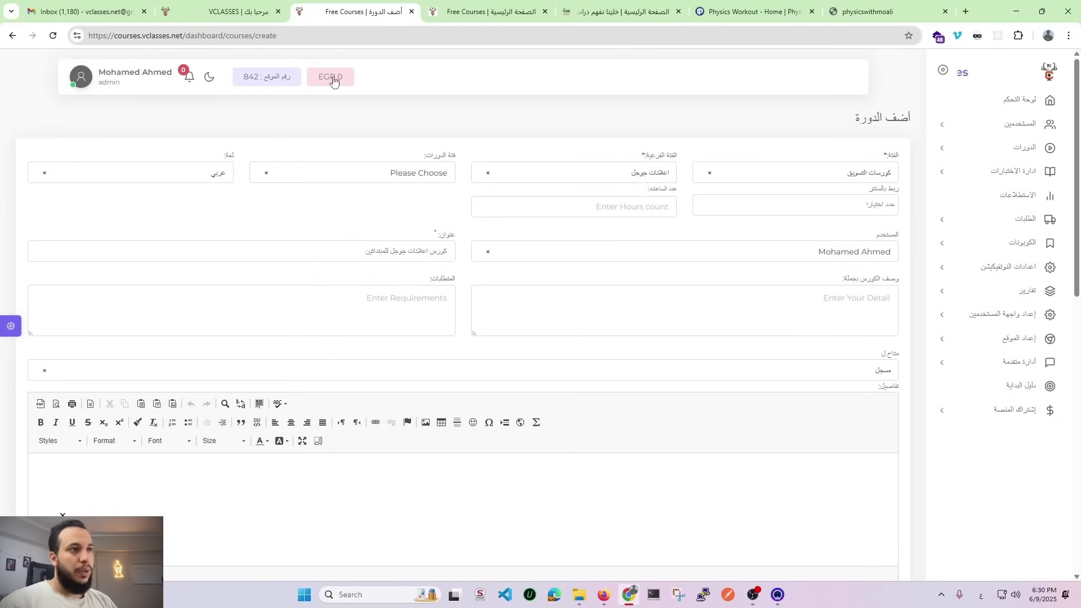
Select and copy the whole course title.
scroll(392, 228, "down", 2)
scroll(393, 228, "down", 1)
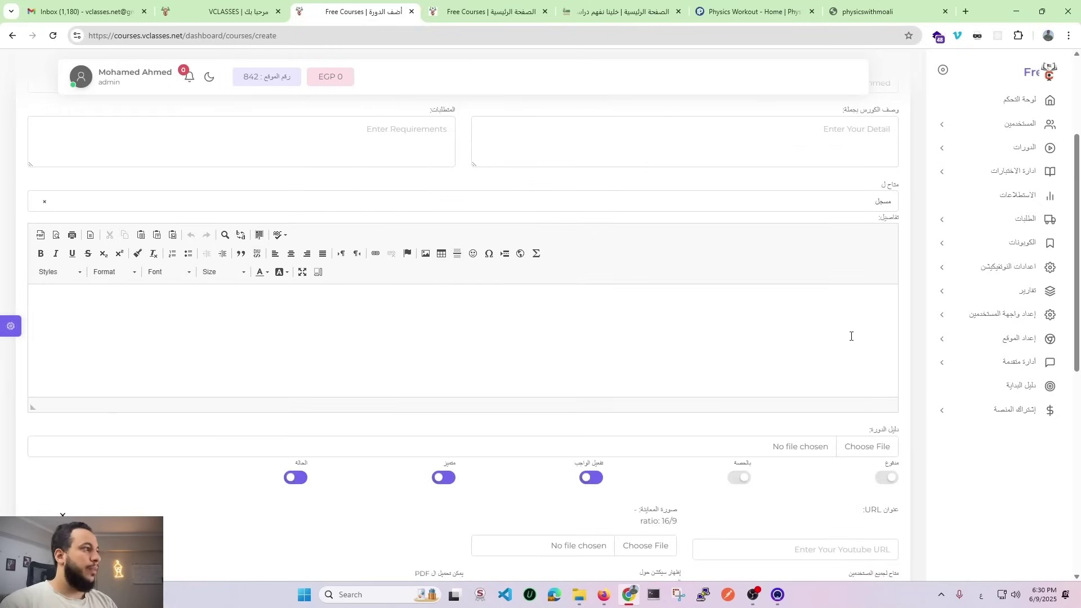
left_click(741, 338)
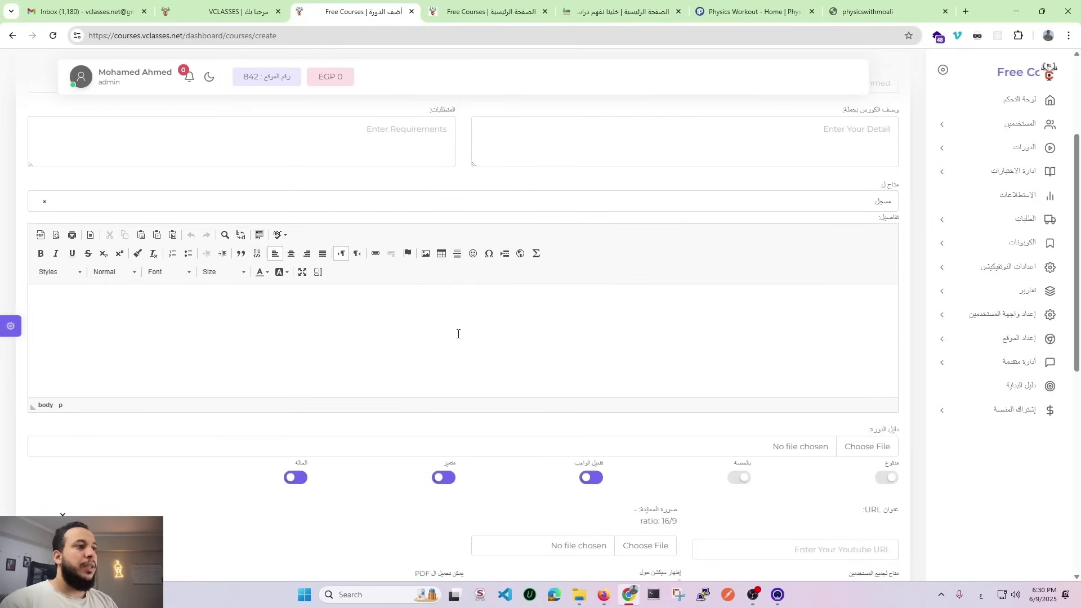
scroll(444, 353, "up", 2)
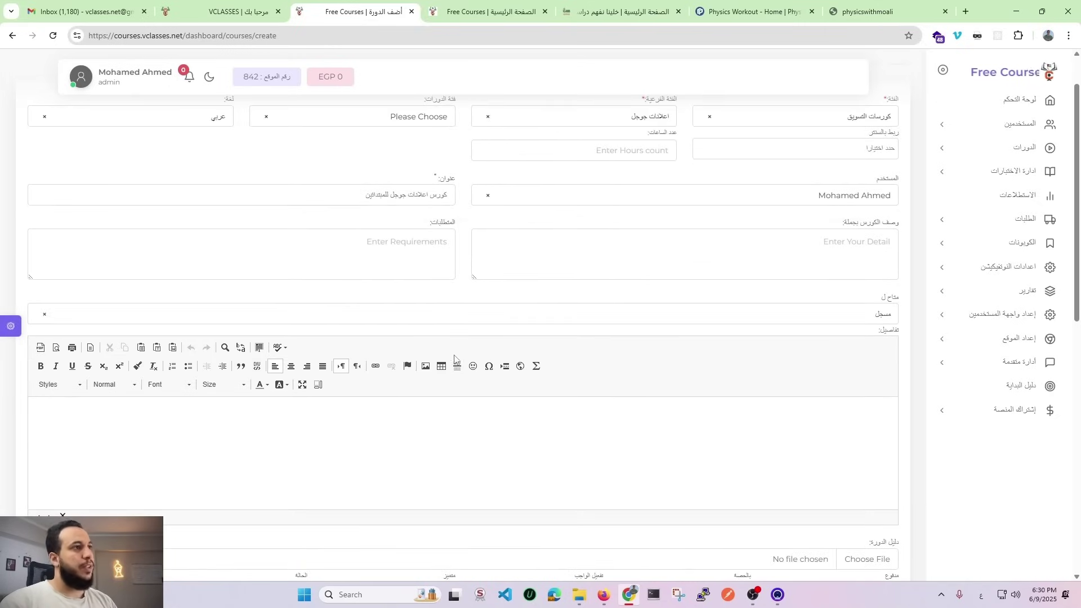
triple_click(419, 189)
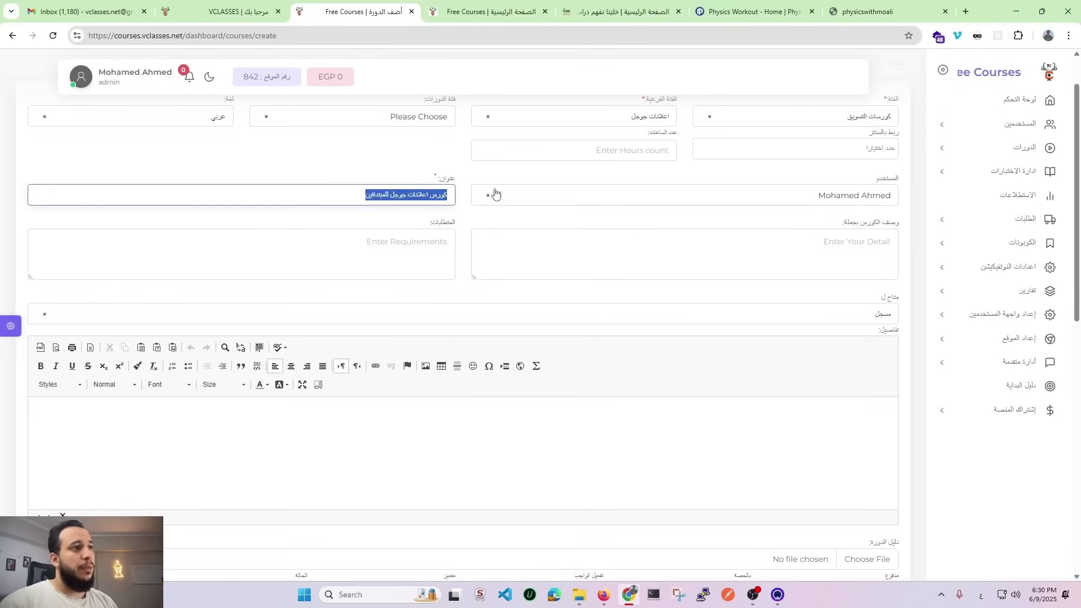
left_click(965, 10)
Go to chat.openai.com in a new tab placed beside the course form.
key("alt+shift")
type("chat.openai.com")
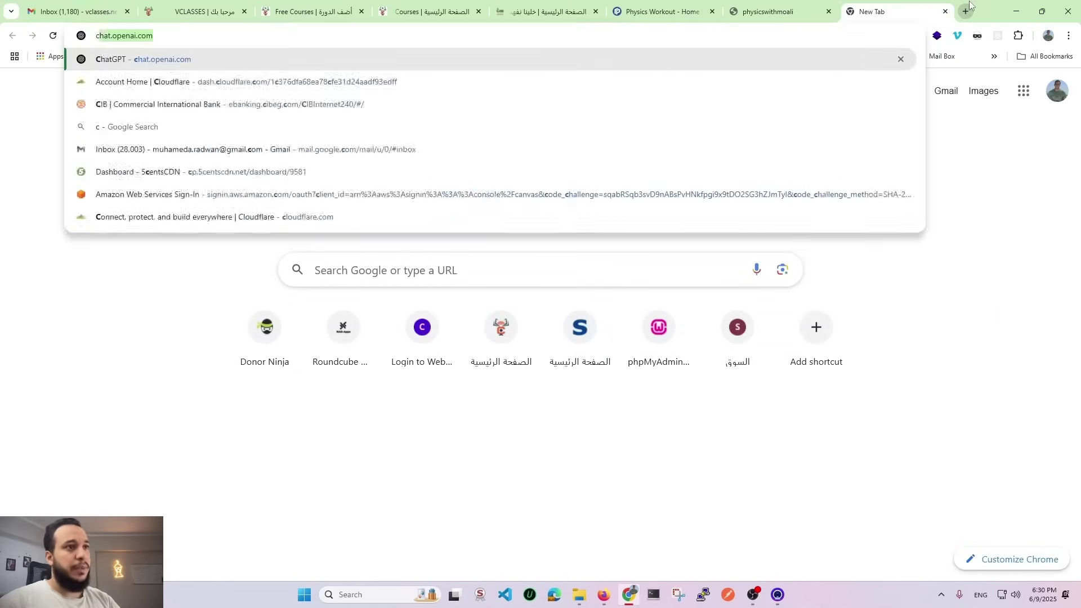
key("Return")
left_click_drag(863, 8, 394, 9)
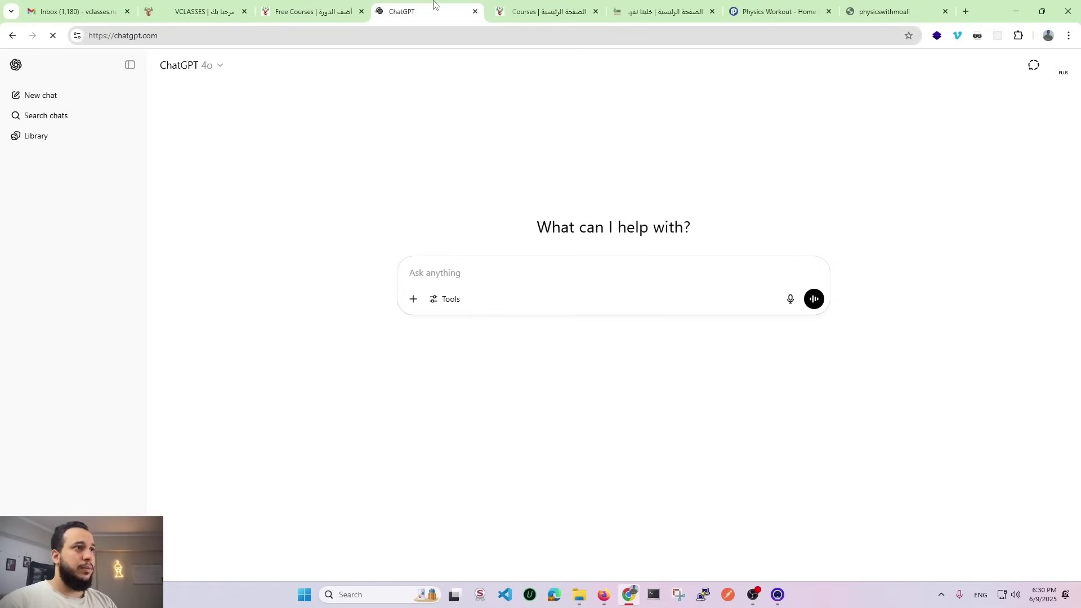
Ask ChatGPT for student-attracting details for the pasted course title and copy the reply.
type("كورس اعلانات جوجل للمبتدائين")
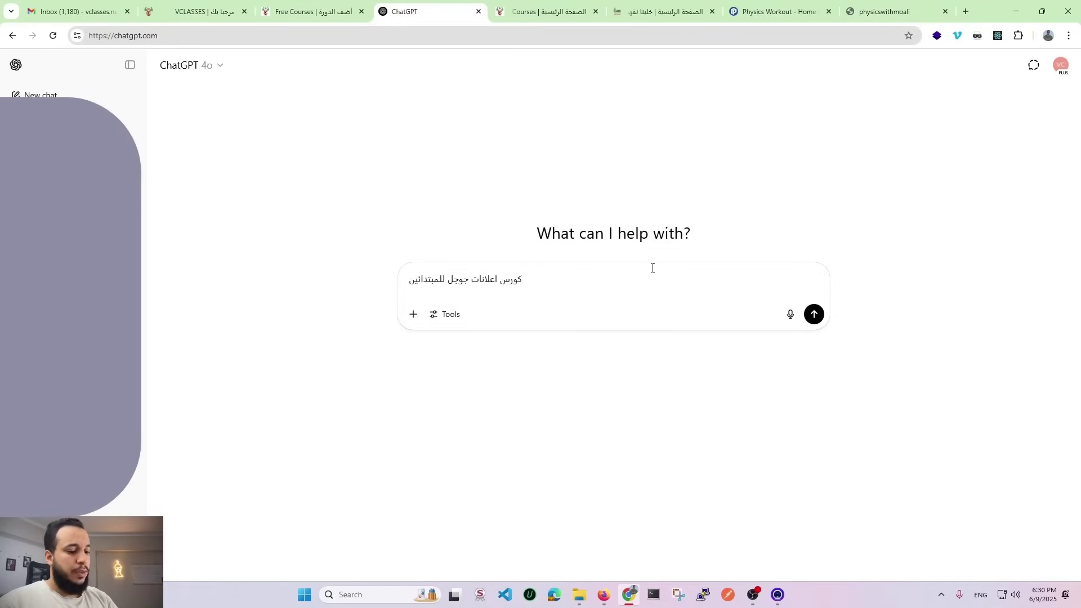
key("alt+shift")
type("ايدن")
key("BackSpace")
key("BackSpace")
key("BackSpace")
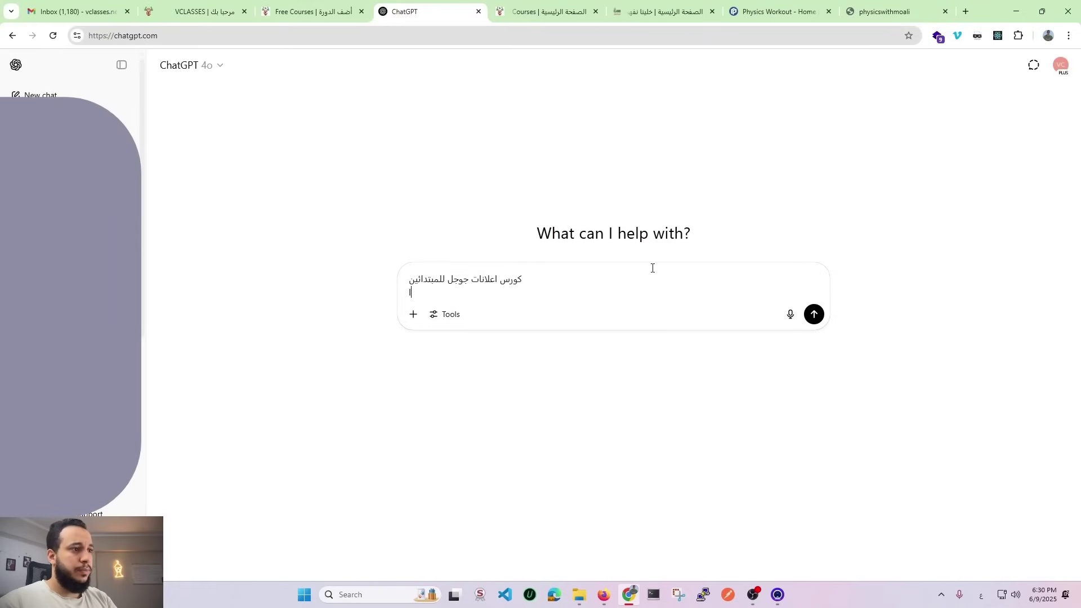
type("كتبلي ت")
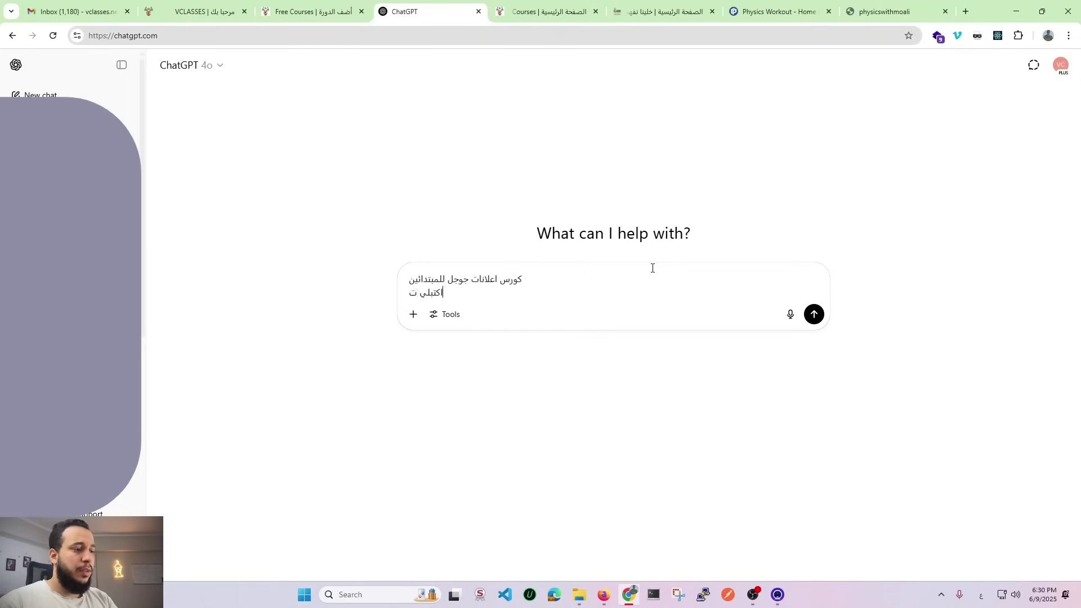
type("فاصيل للكور")
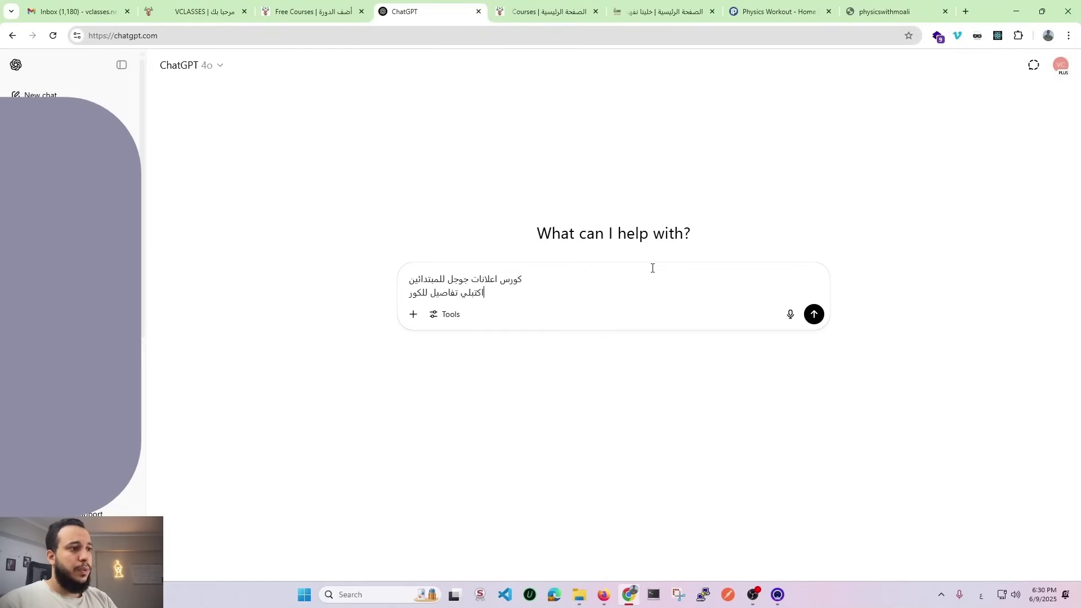
type("س  ده تشد الطلاب")
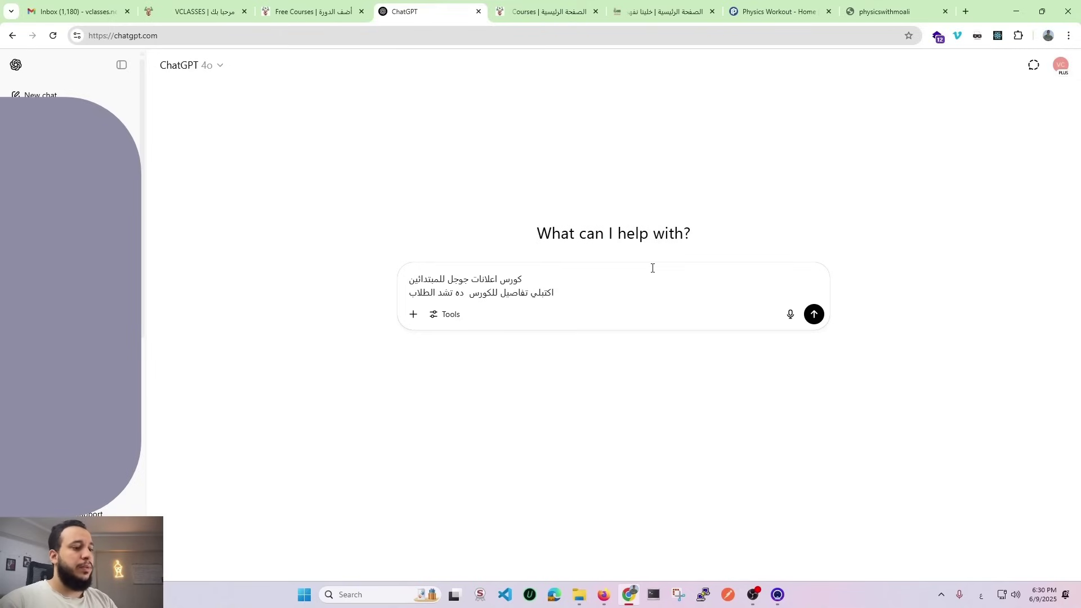
type(" للاشتراط")
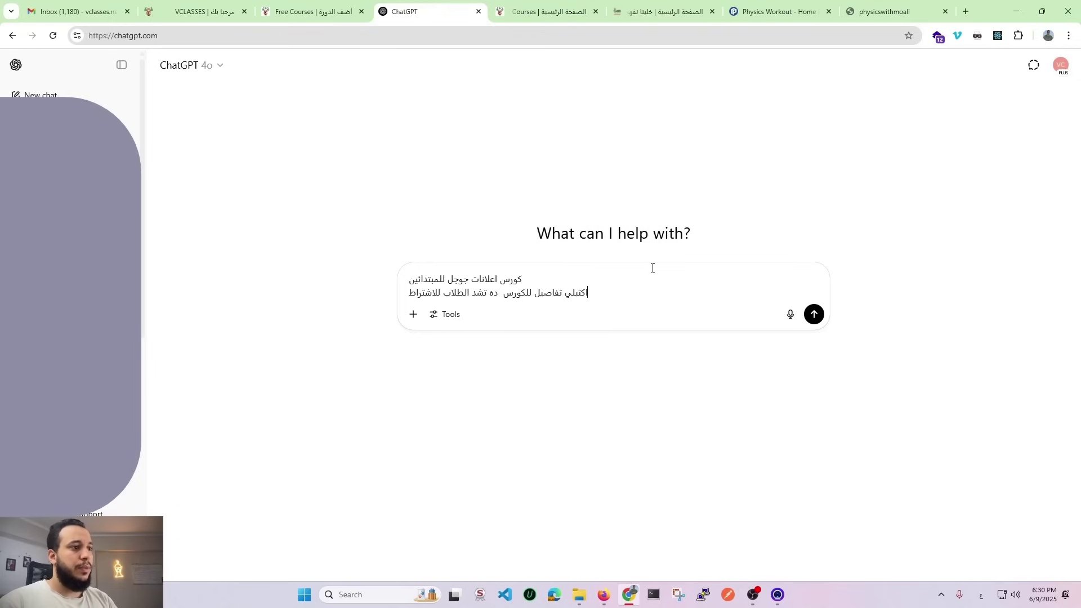
key("Return")
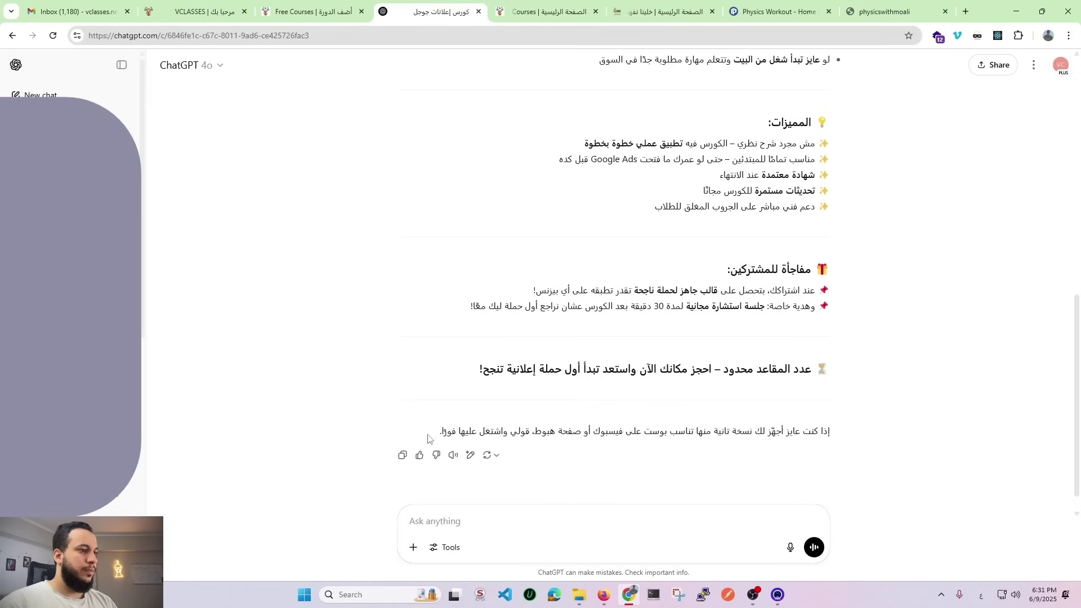
left_click_drag(430, 434, 557, 432)
left_click_drag(400, 314, 856, 260)
scroll(876, 217, "up", 10)
Paste the ChatGPT description into the course details editor and right-align it.
left_click(326, 20)
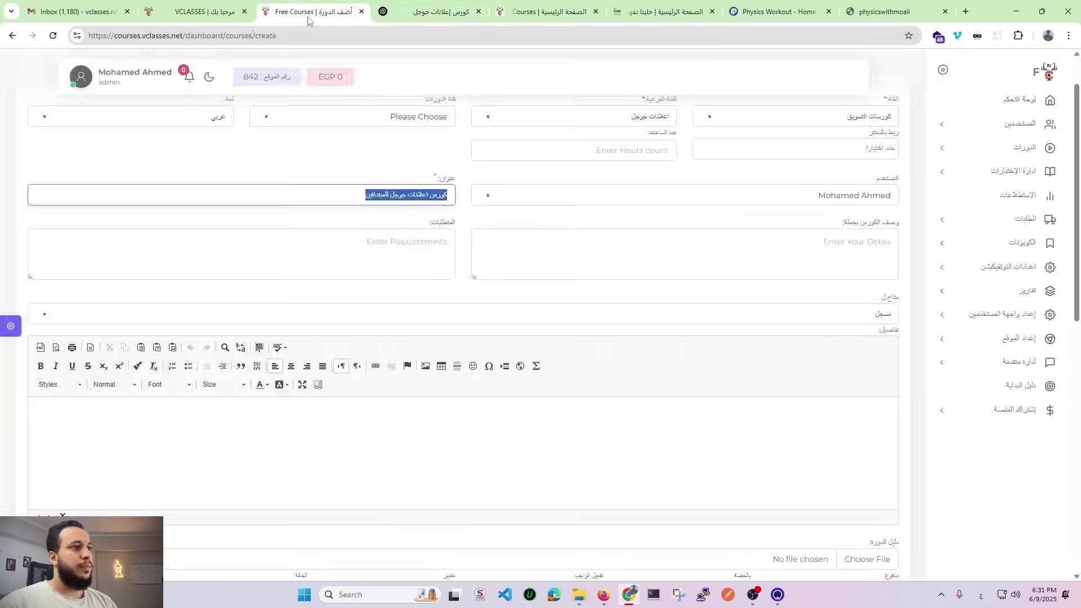
left_click(457, 422)
key("ctrl+v")
key("ctrl+a")
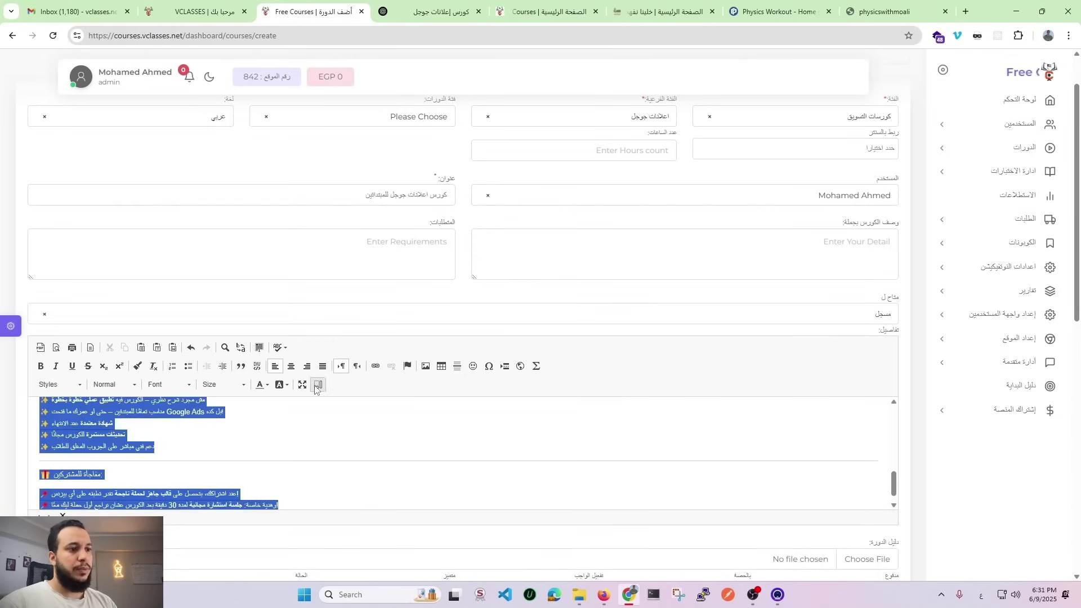
left_click(307, 366)
Scroll through the course form to review its fields, toggles and Save button.
scroll(620, 474, "up", 10)
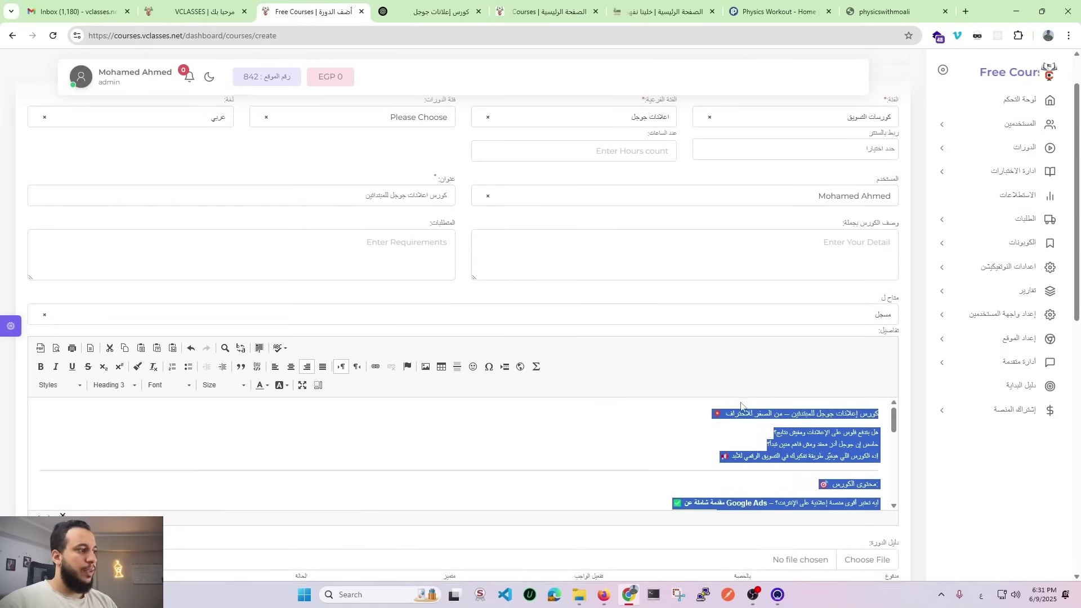
scroll(617, 441, "down", 4)
scroll(563, 362, "up", 3)
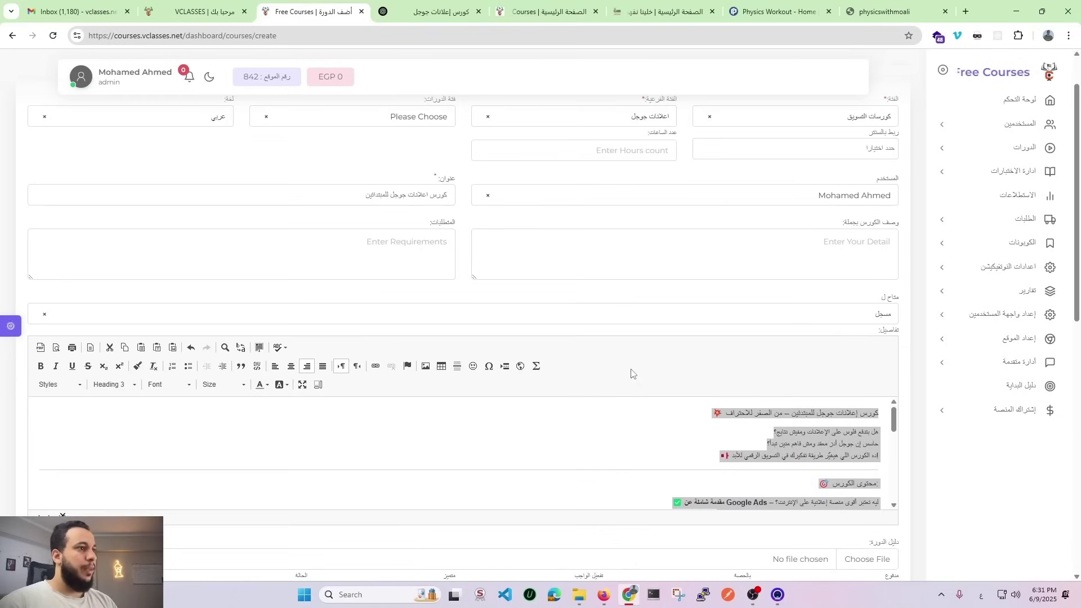
scroll(633, 371, "down", 2)
scroll(626, 374, "down", 4)
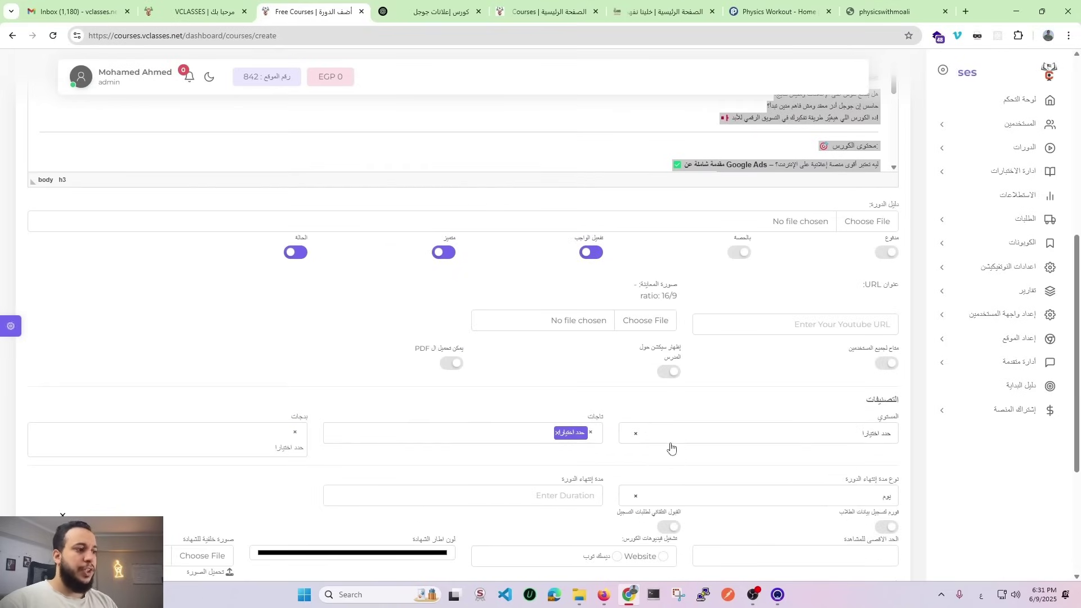
scroll(543, 507, "down", 2)
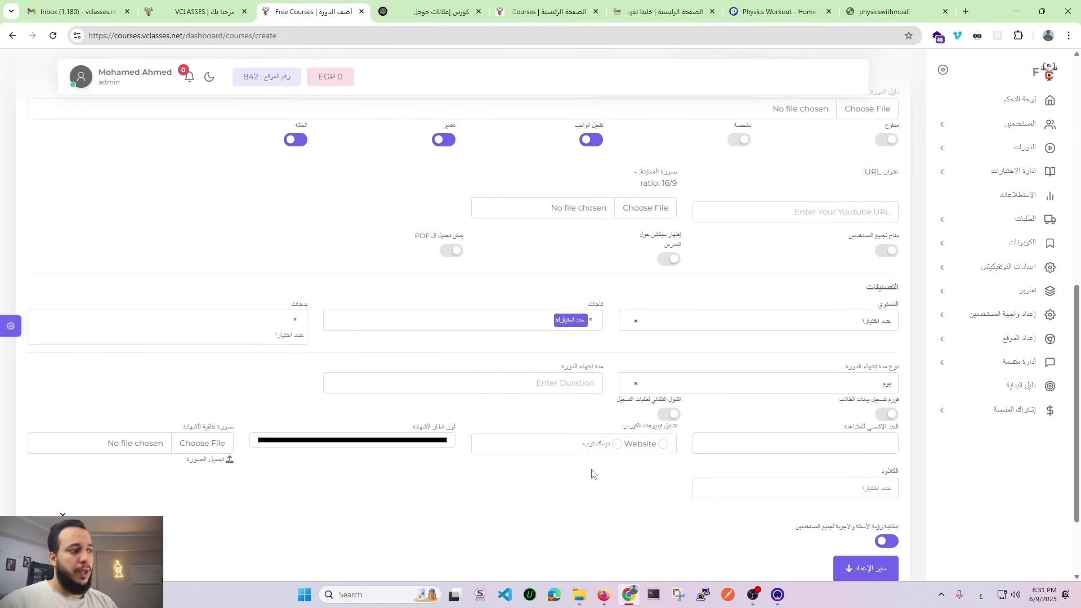
scroll(721, 303, "up", 2)
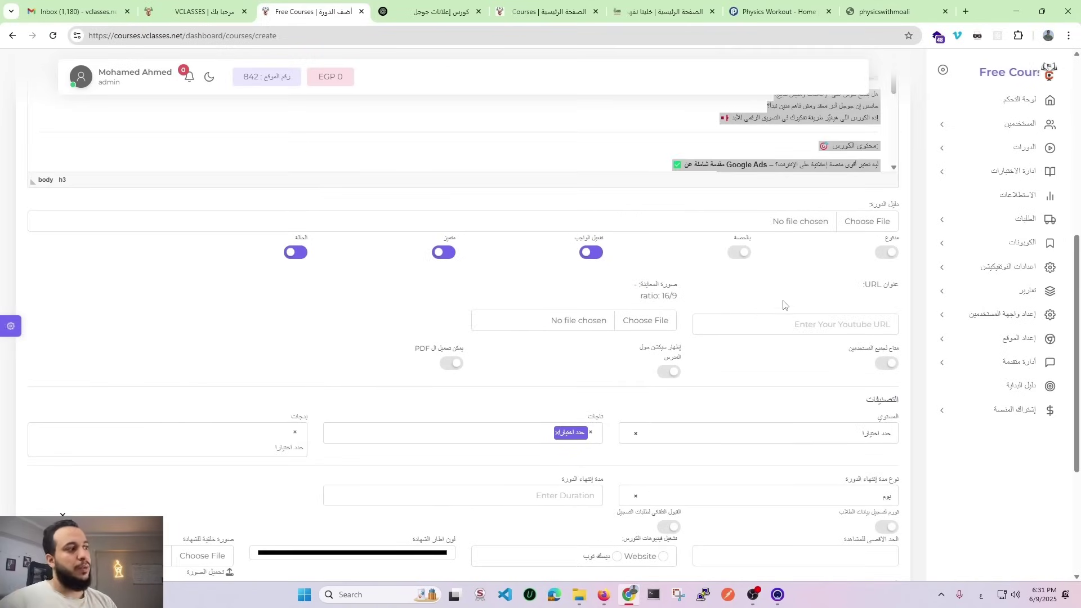
scroll(853, 264, "up", 2)
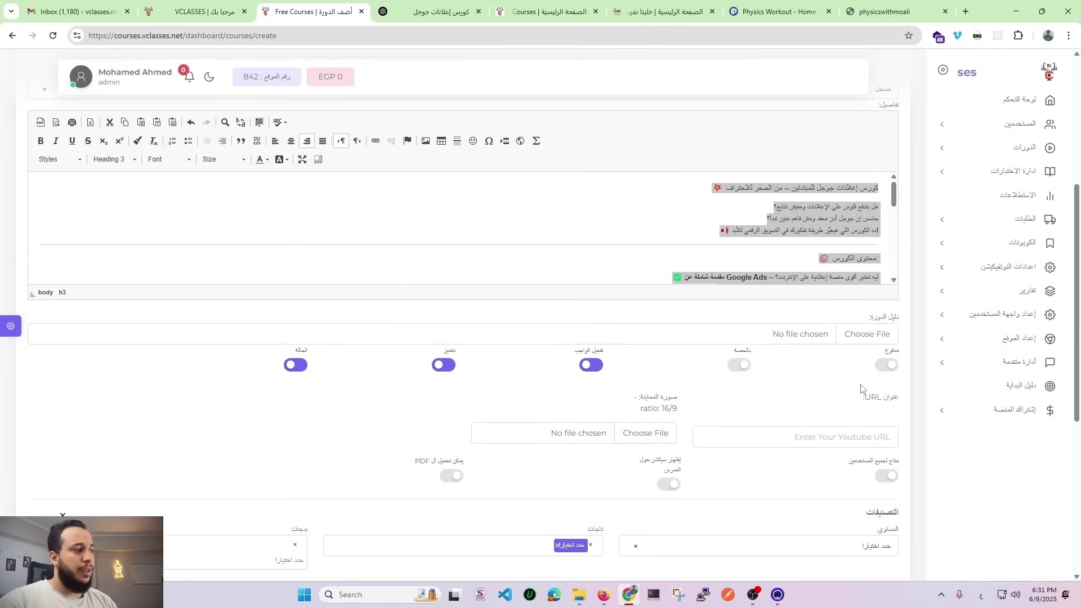
scroll(859, 393, "down", 1)
scroll(859, 394, "down", 4)
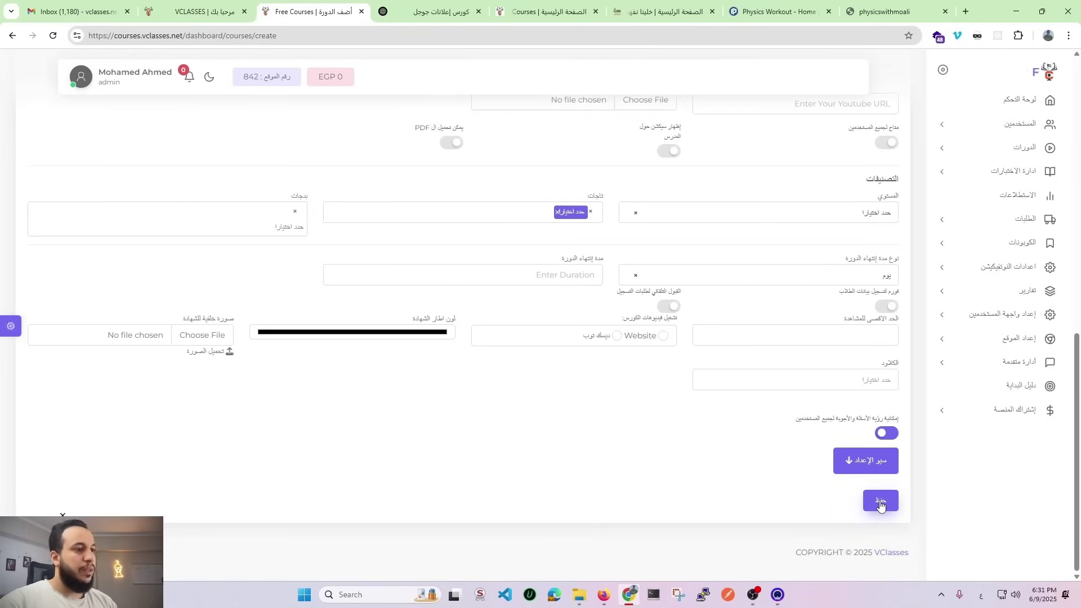
scroll(881, 504, "up", 3)
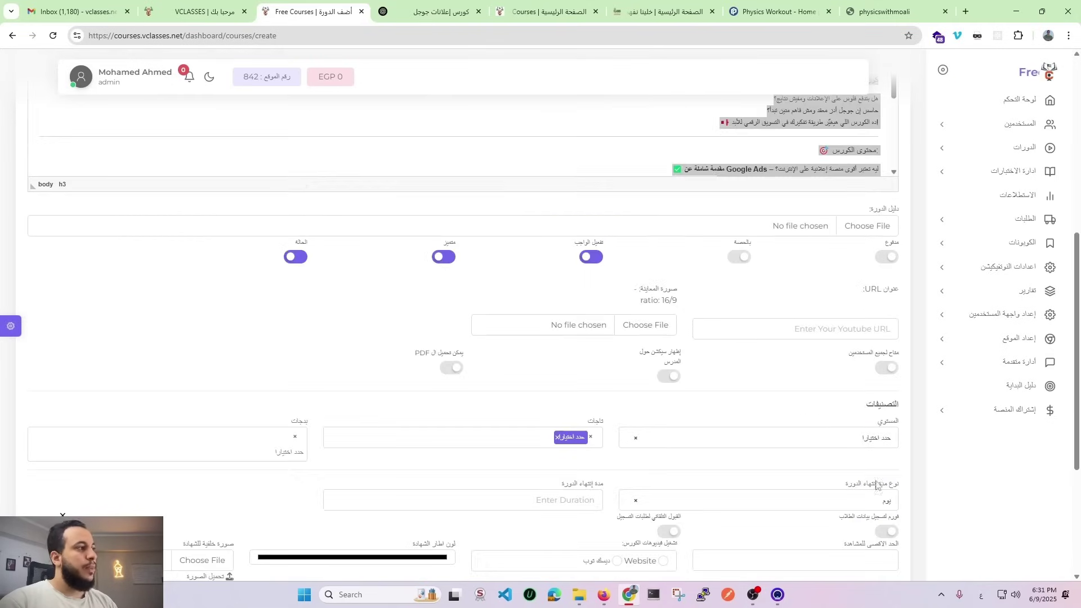
Make the course paid at 1000, then clear a trial discounted price.
left_click(891, 257)
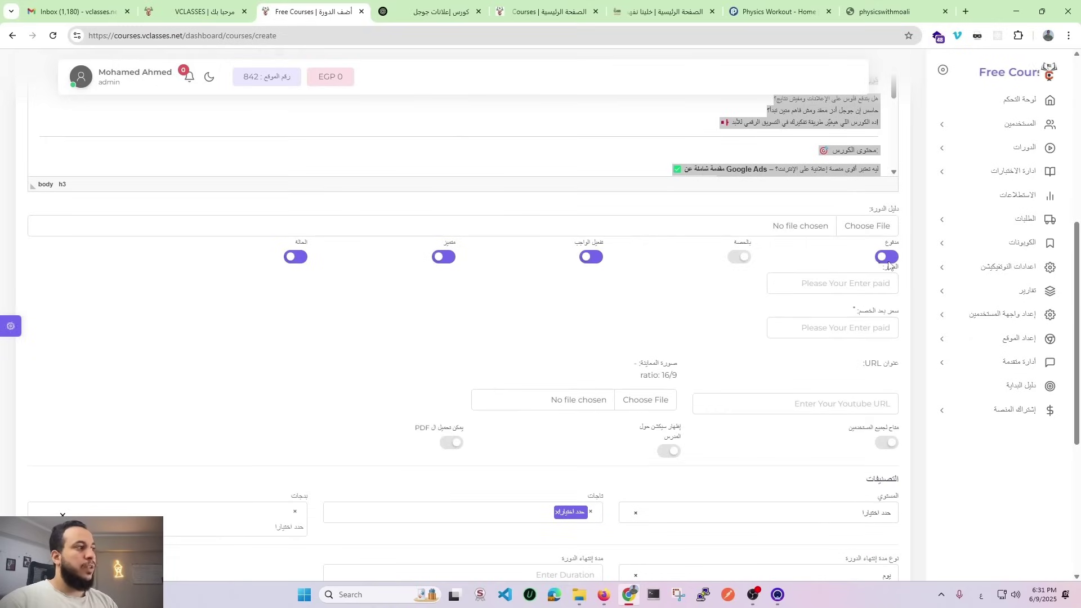
left_click(885, 283)
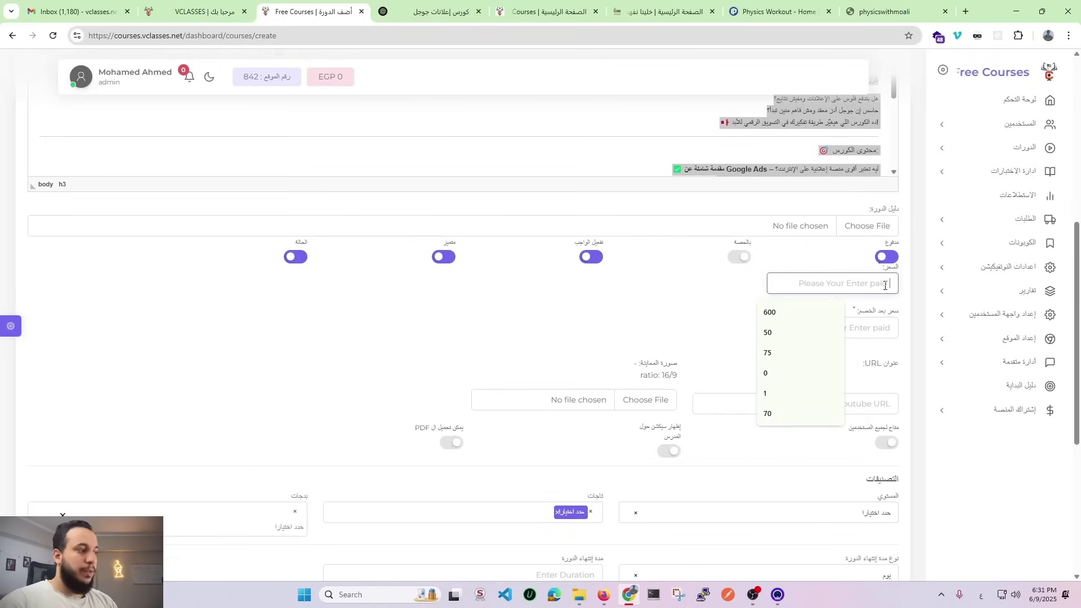
type("1000")
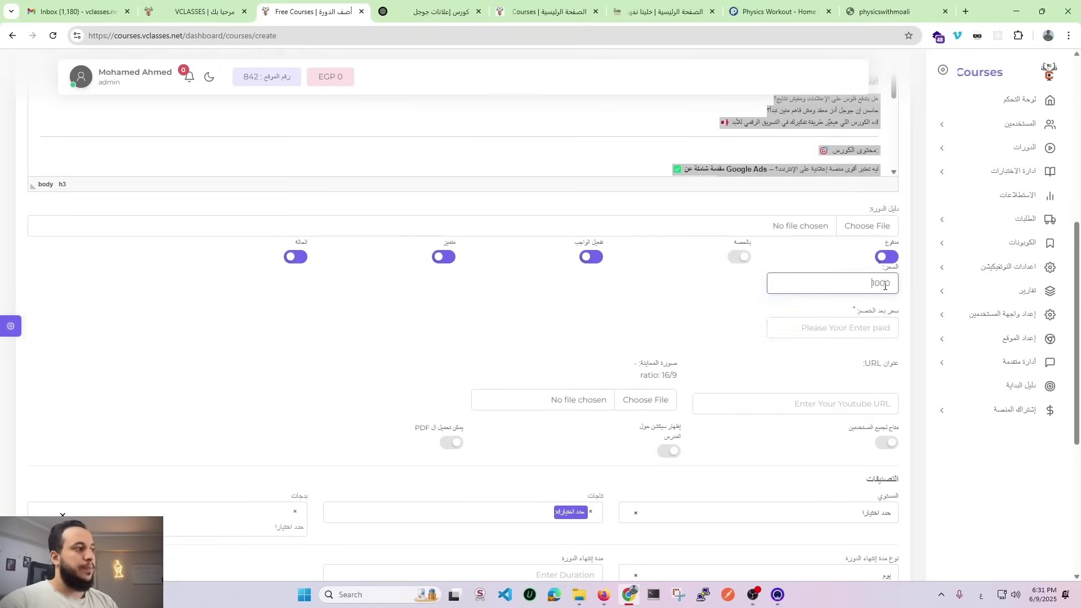
left_click(882, 326)
type("80")
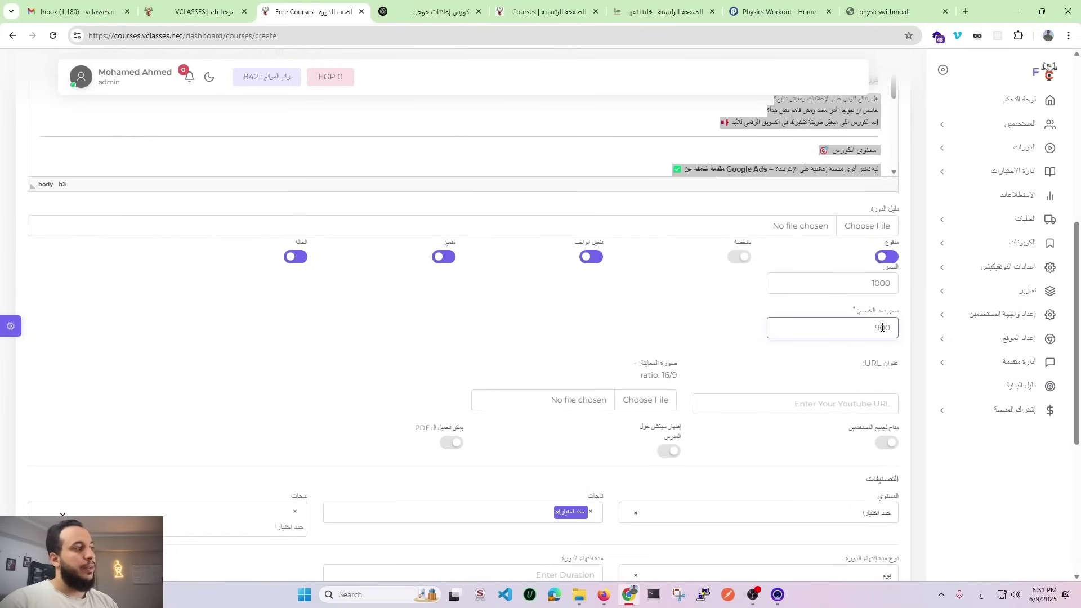
left_click(877, 284)
key("Tab")
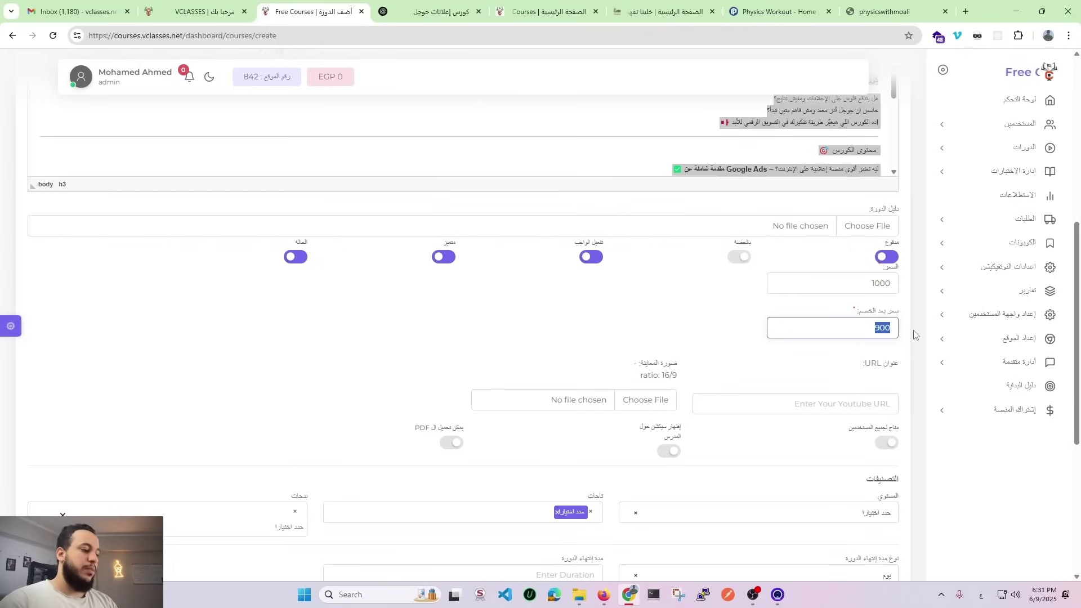
key("BackSpace")
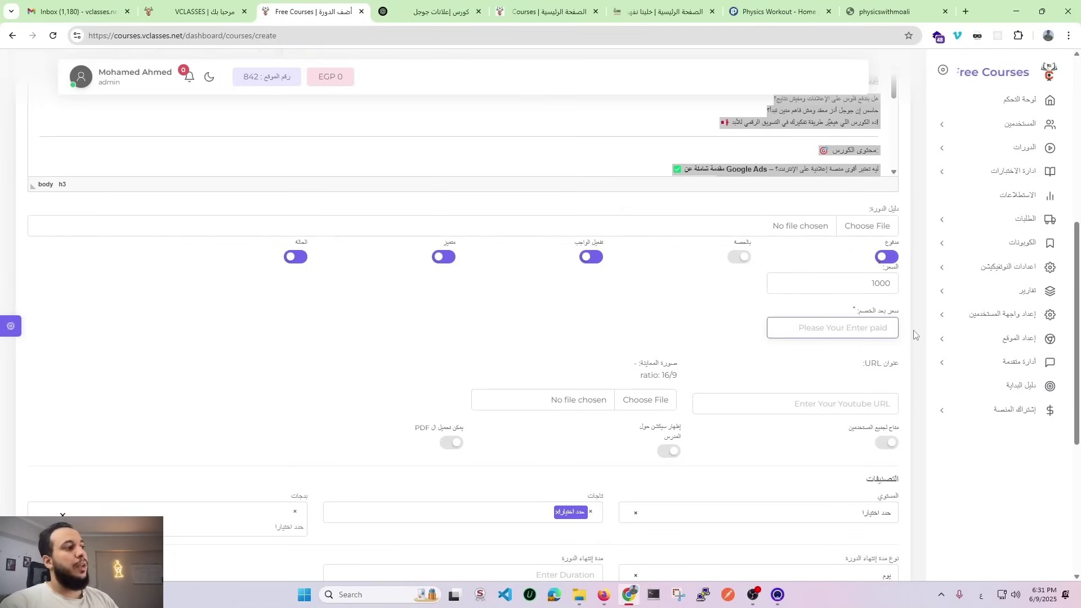
Try per-session pricing with a session price of 100.
left_click(745, 257)
left_click(731, 284)
type("75")
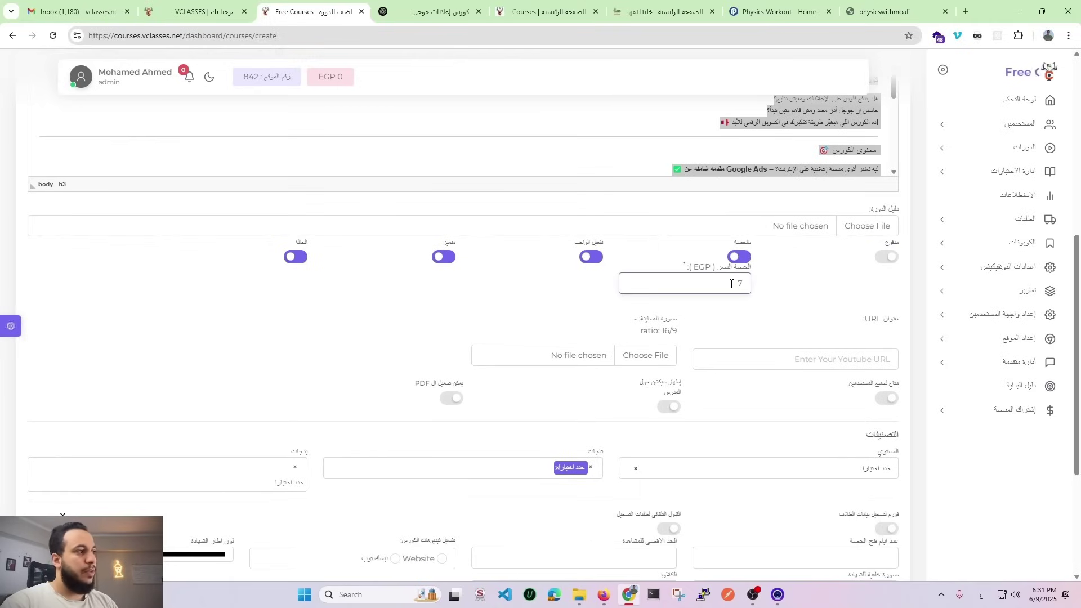
key("BackSpace")
key("BackSpace")
type("100")
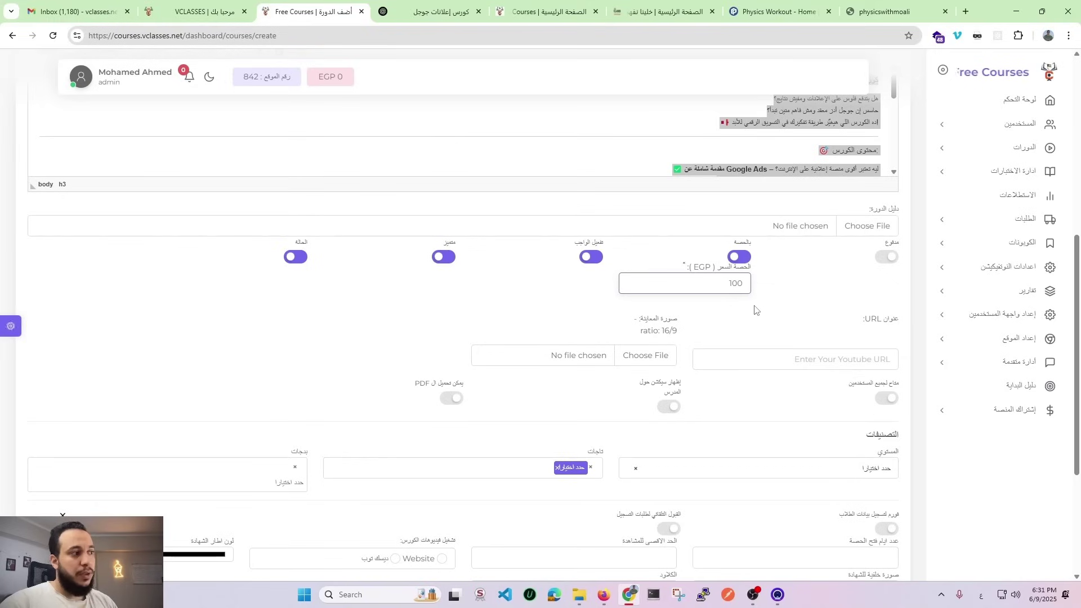
scroll(753, 316, "up", 2)
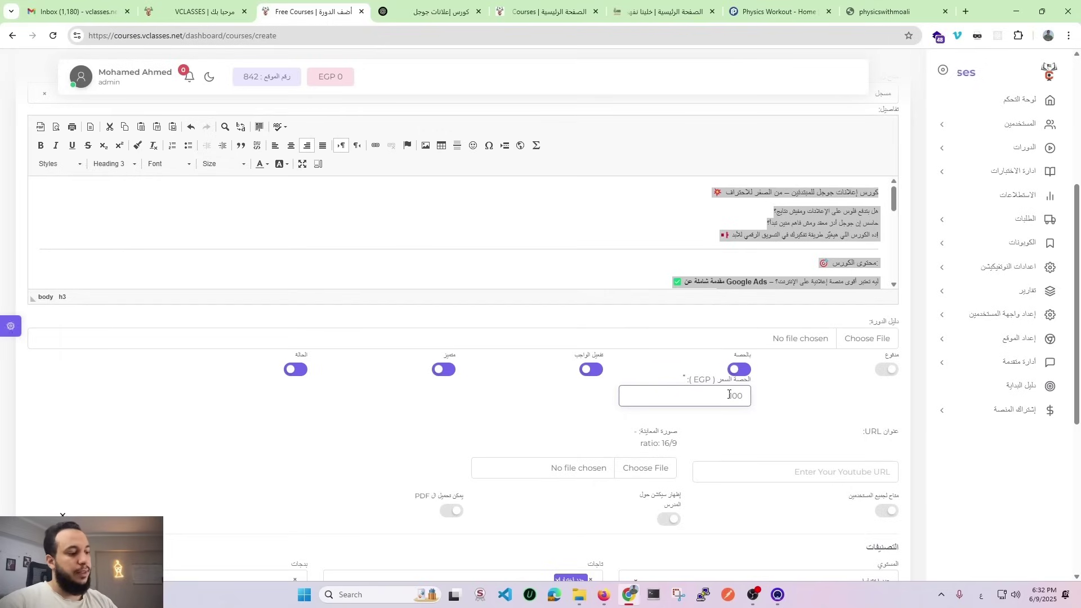
Switch back to paid pricing: price 1000 with discounted price 750.
left_click(739, 370)
left_click(887, 369)
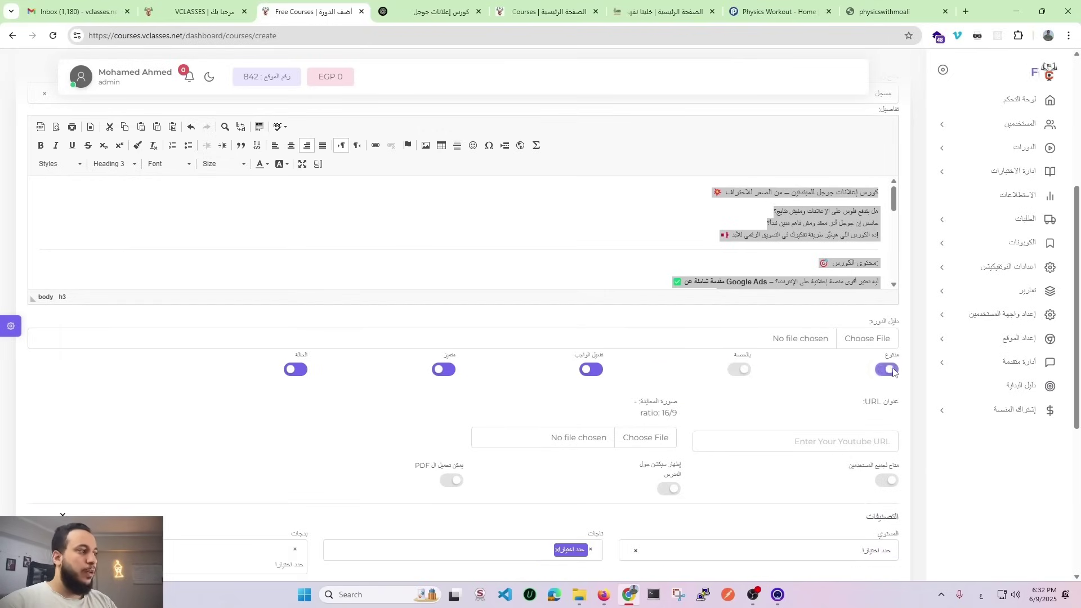
left_click(882, 399)
type("1000")
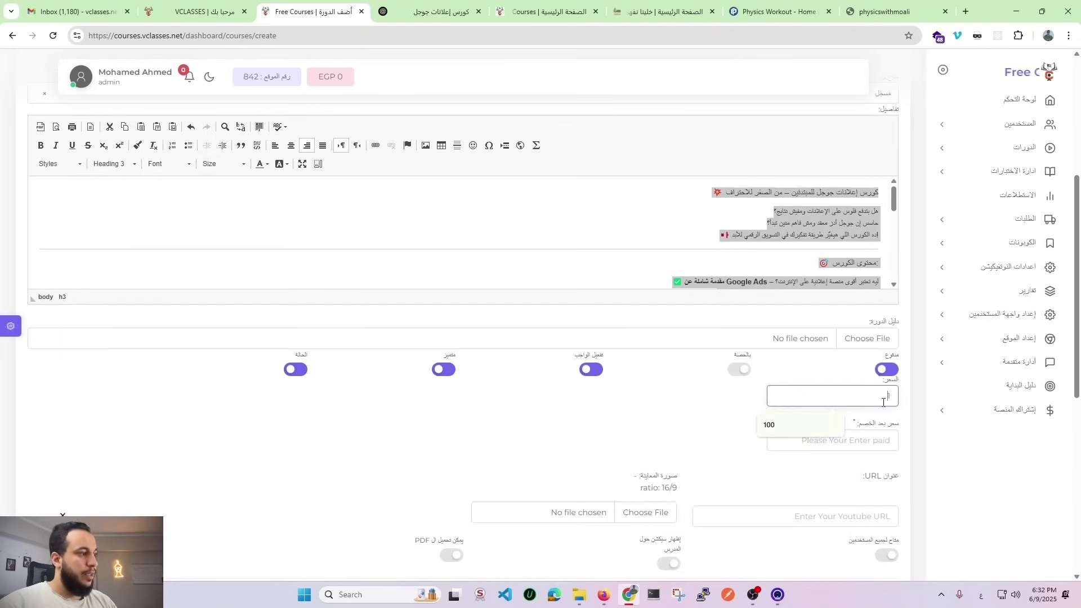
scroll(722, 426, "down", 2)
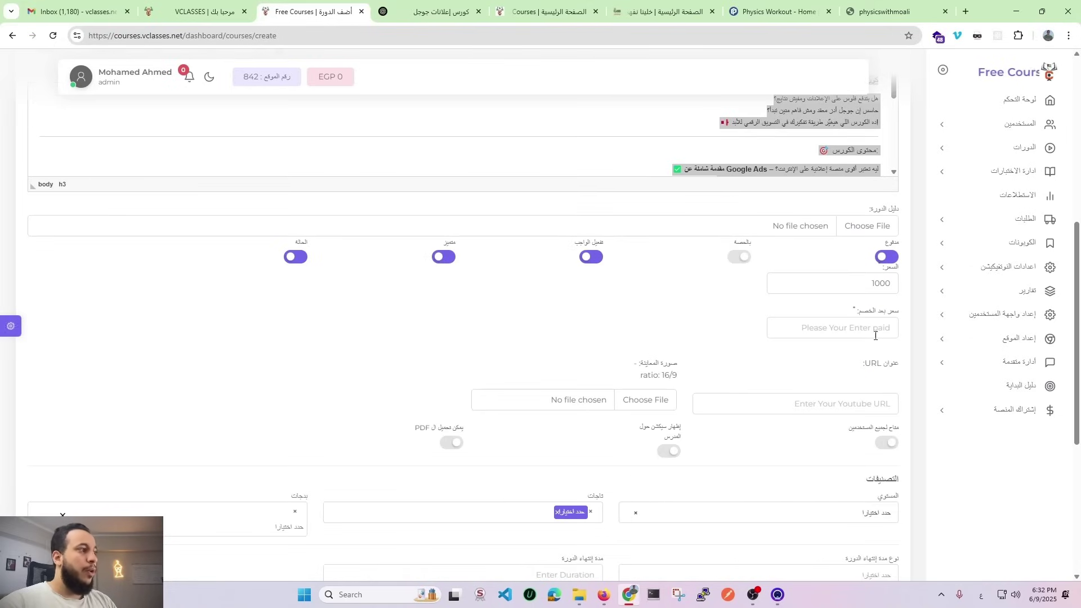
left_click(871, 334)
type("750")
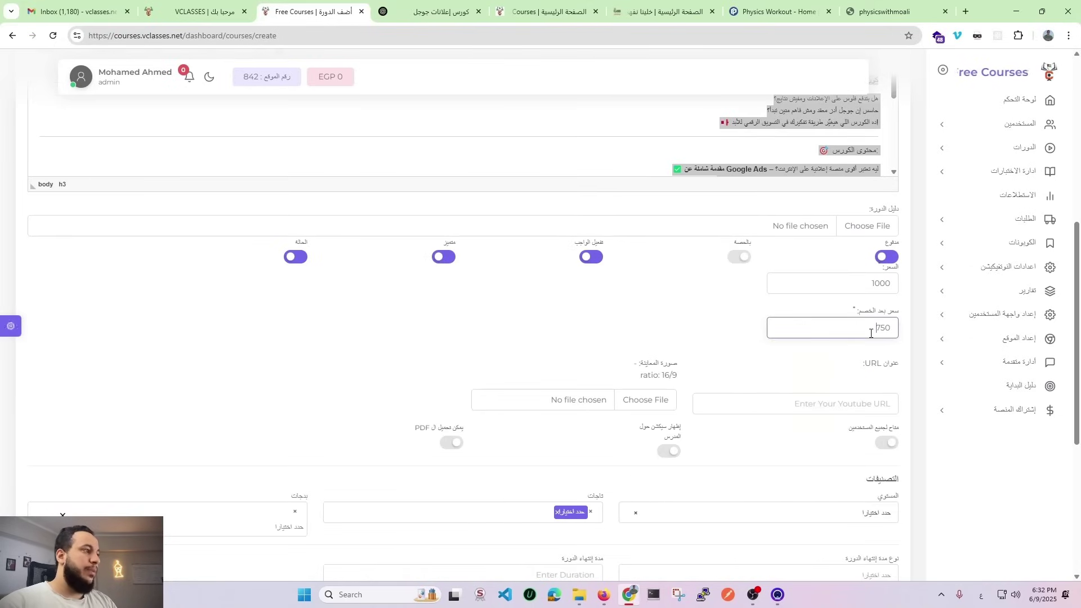
left_click(708, 350)
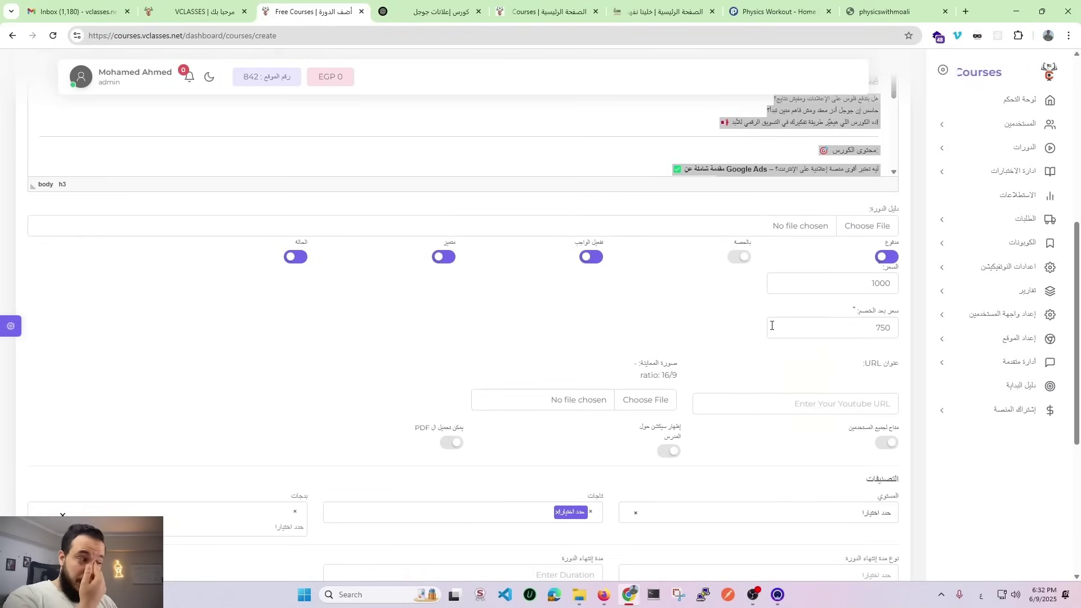
Make the course available to all users and save it.
scroll(776, 320, "down", 2)
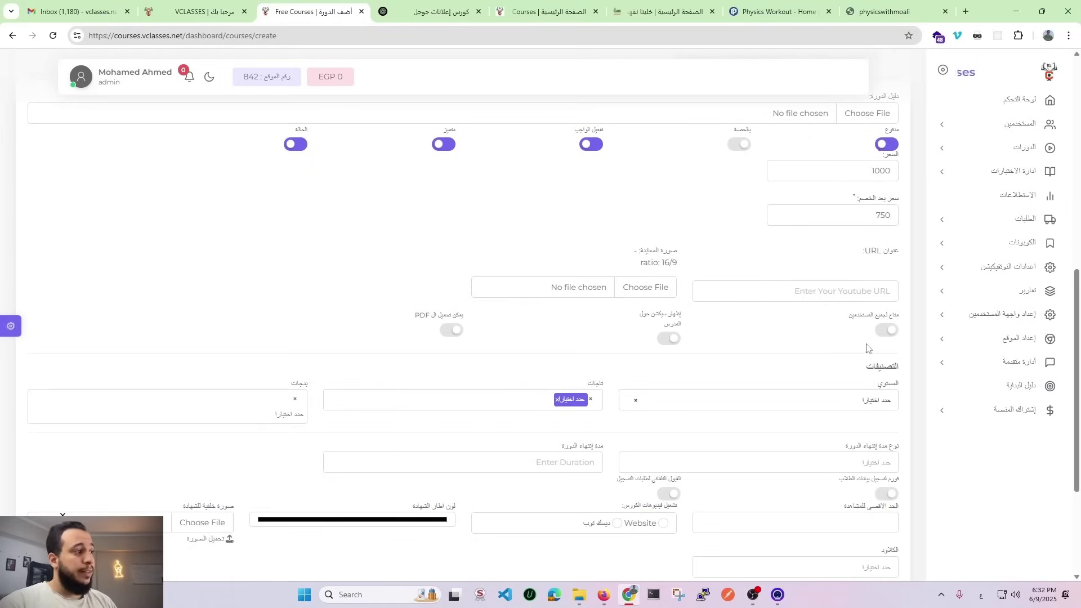
left_click(885, 331)
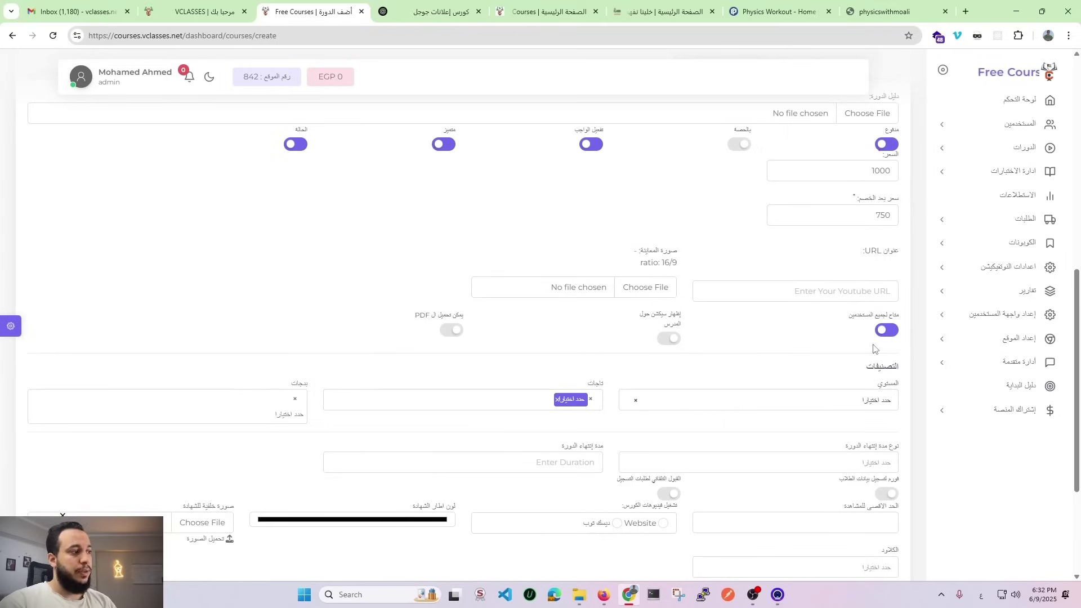
scroll(873, 347, "down", 3)
left_click(881, 506)
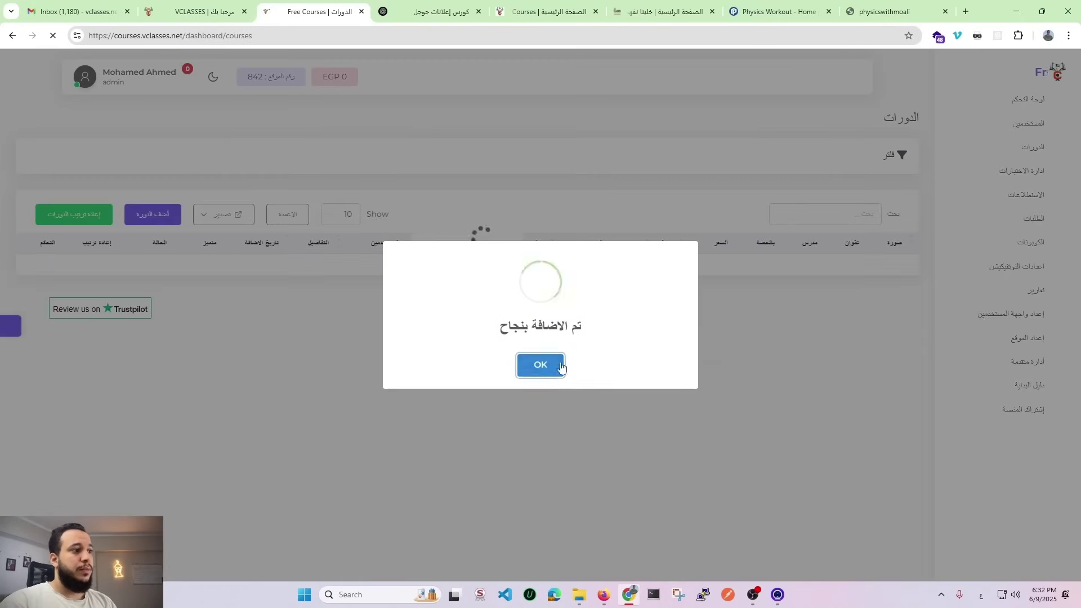
Reopen كورس اعلانات جوجل للمبتدئين for editing and start choosing its preview image file.
left_click(554, 369)
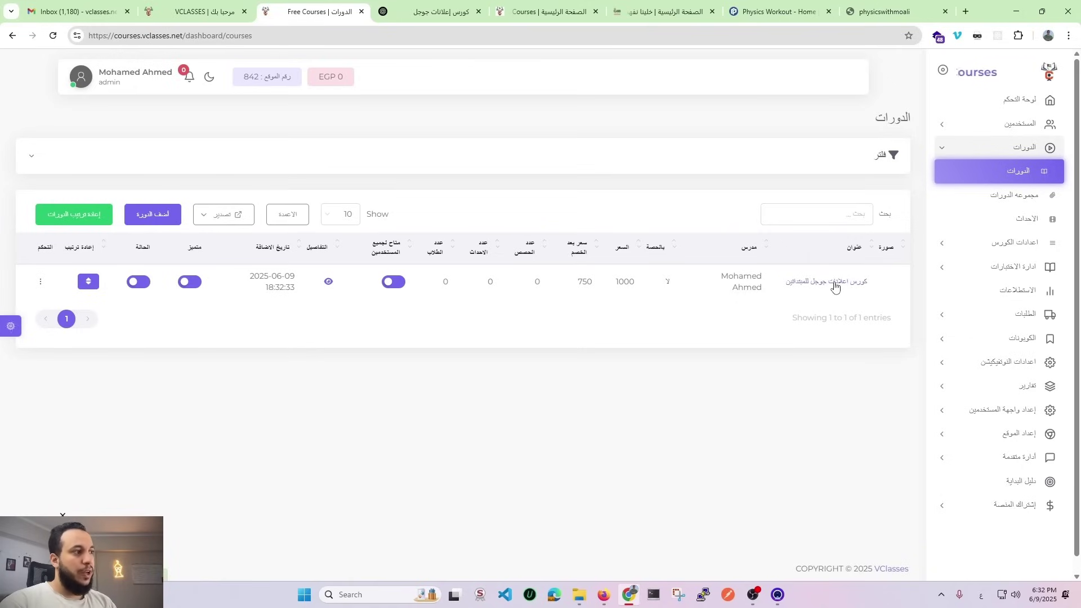
left_click(835, 286)
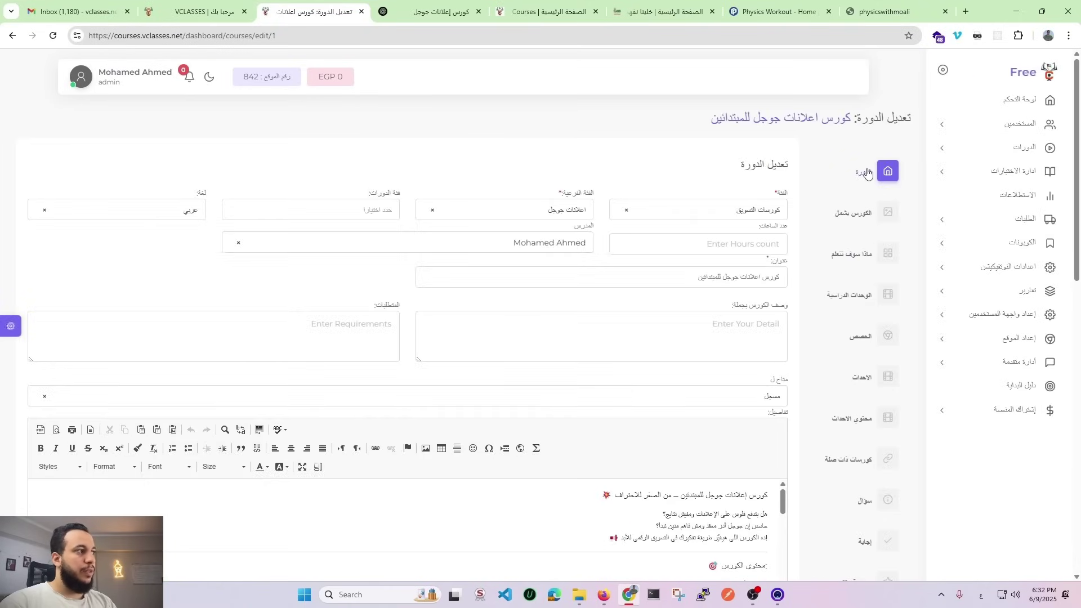
scroll(731, 225, "down", 12)
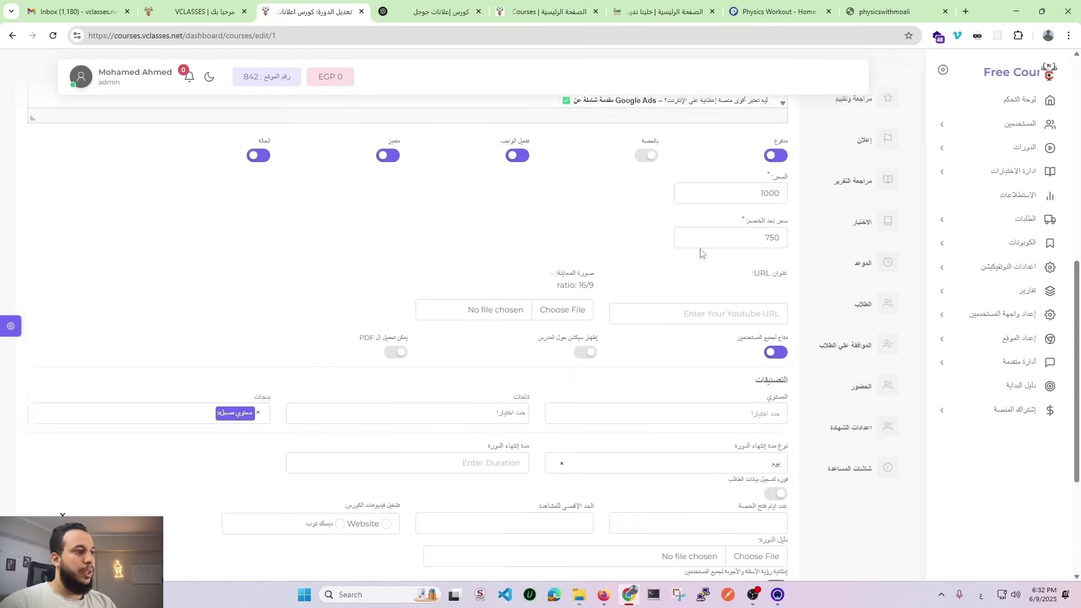
left_click(545, 286)
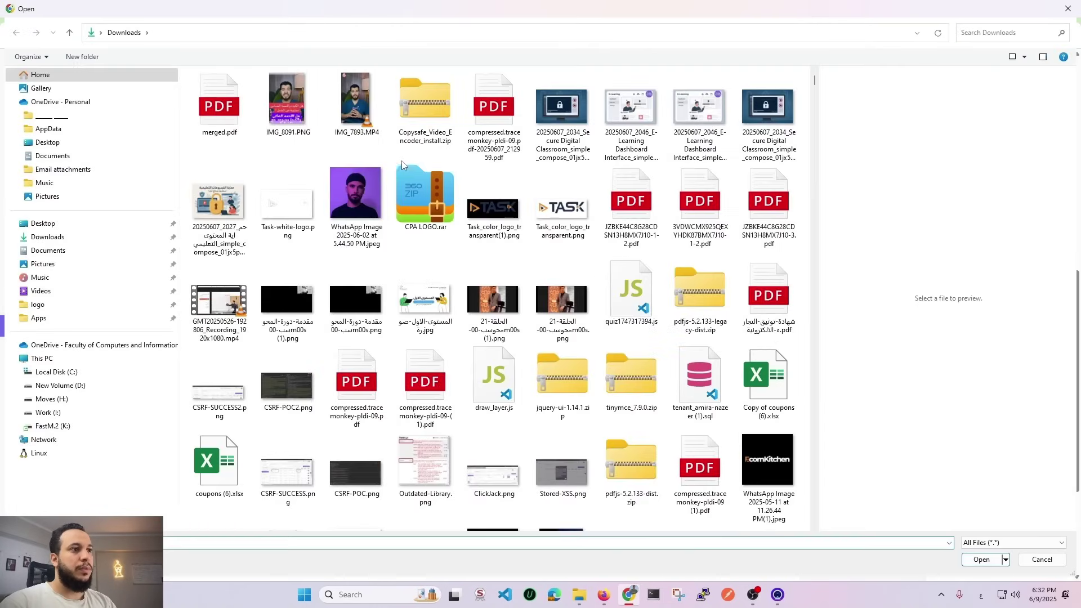
Attach المستوى-الاول-صورة.jpg as preview image and paste the YouTube trailer link.
left_click(425, 298)
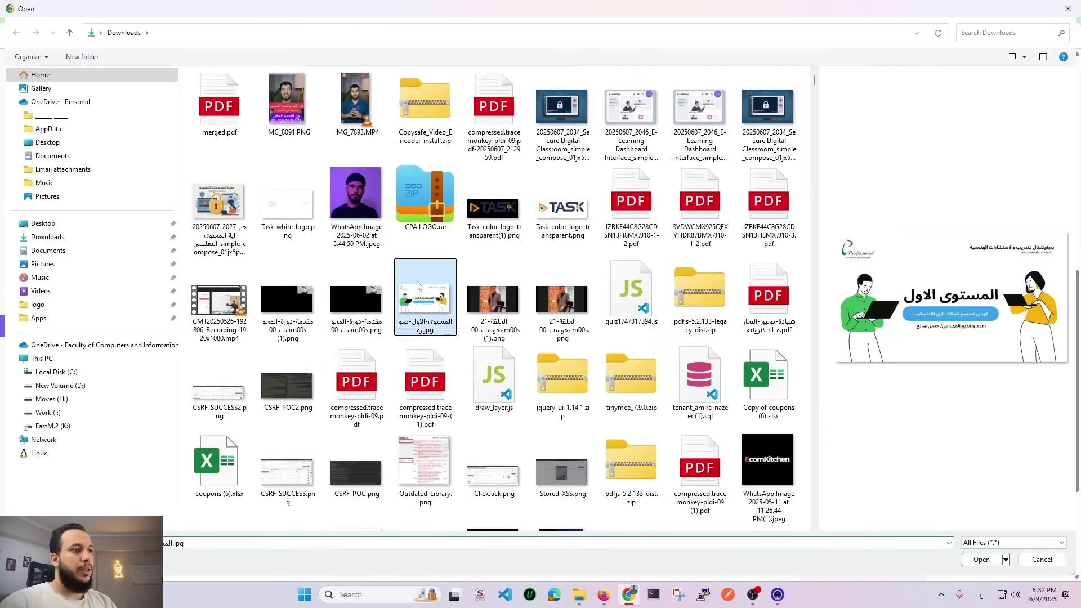
left_click(981, 559)
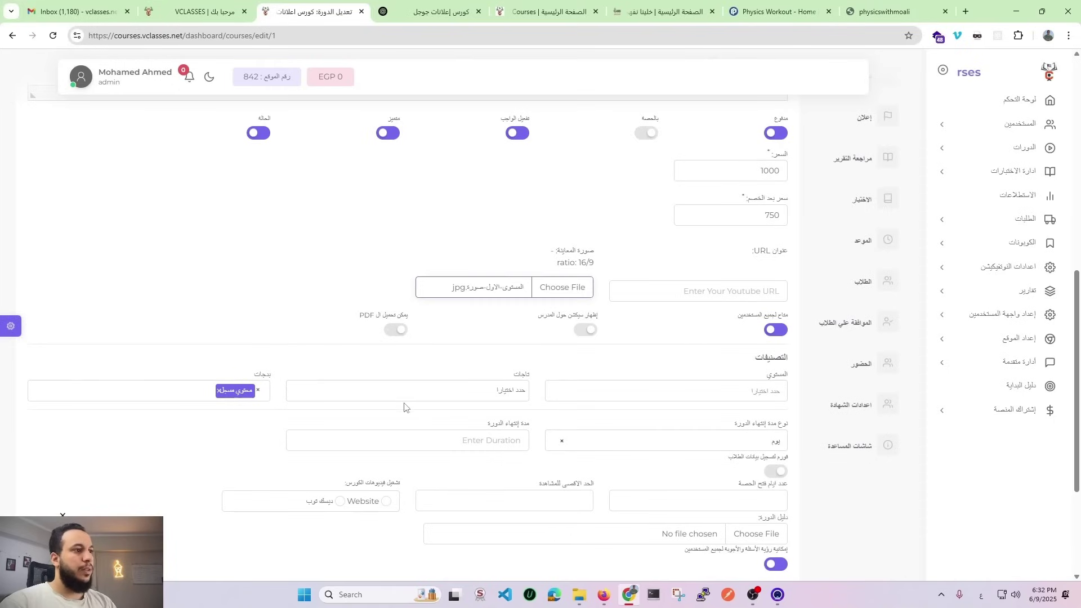
left_click(655, 285)
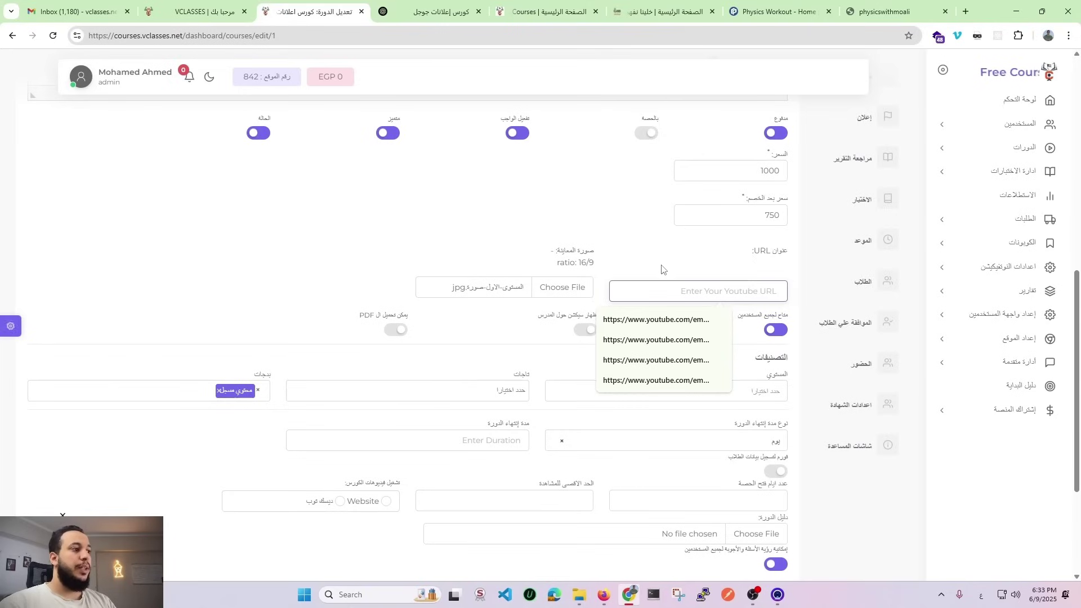
type("https://www.youtube.com/embed/nfkUUcy0iOs")
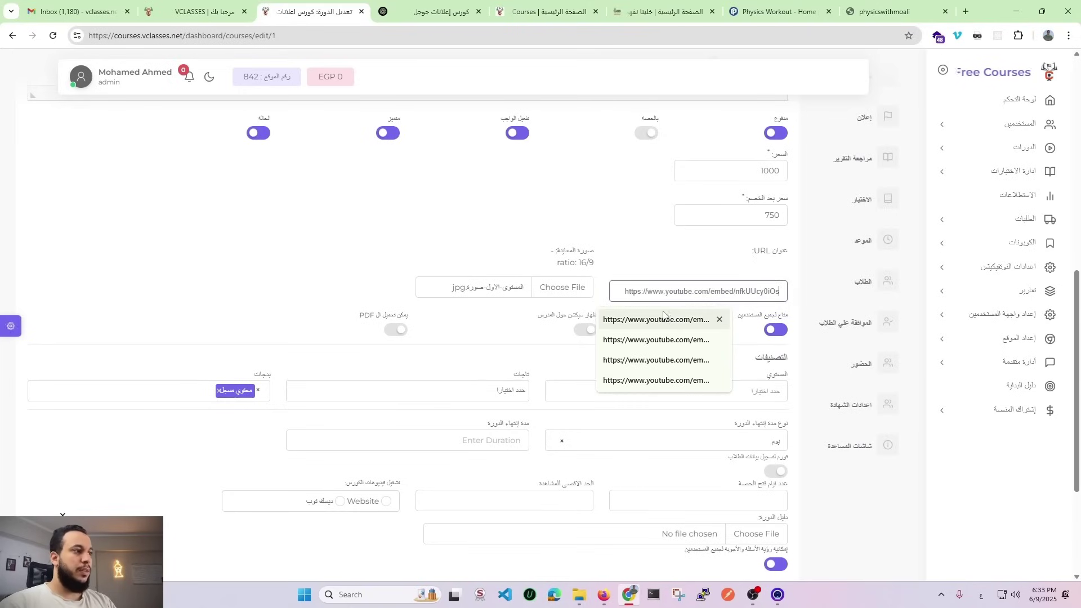
Find the trailer video unavailable and copy a working YouTube video's link instead.
left_click(726, 292)
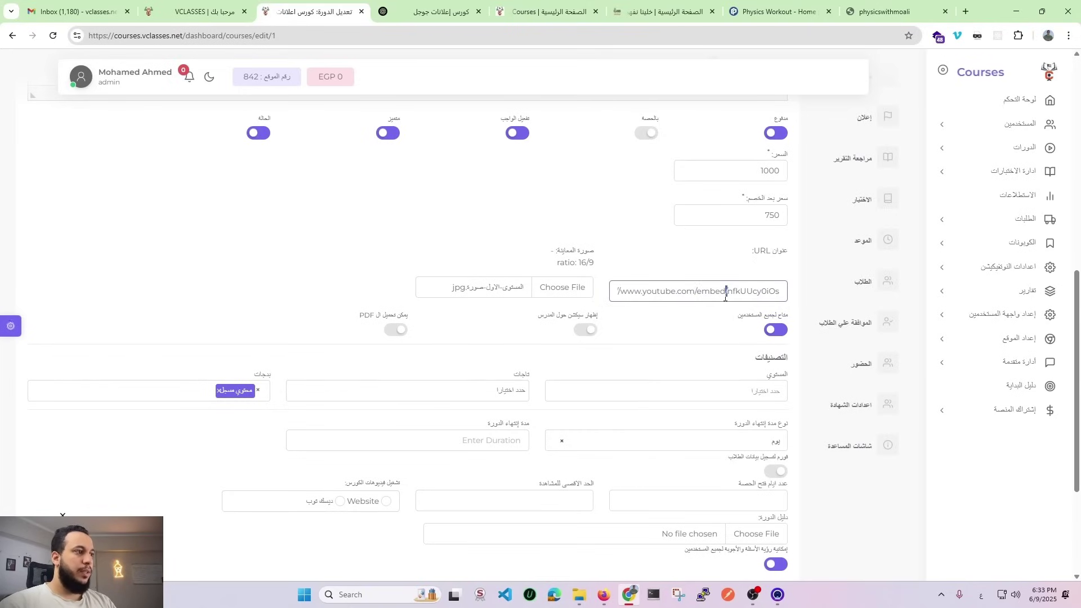
key("ctrl+a")
right_click(726, 293)
left_click(844, 386)
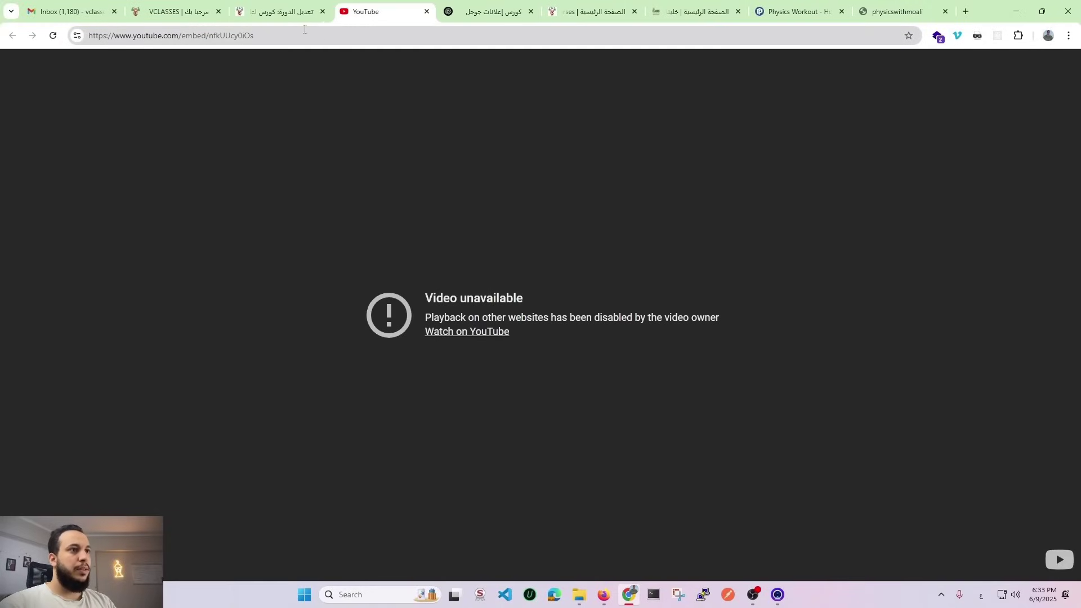
left_click_drag(217, 36, 299, 39)
key("BackSpace")
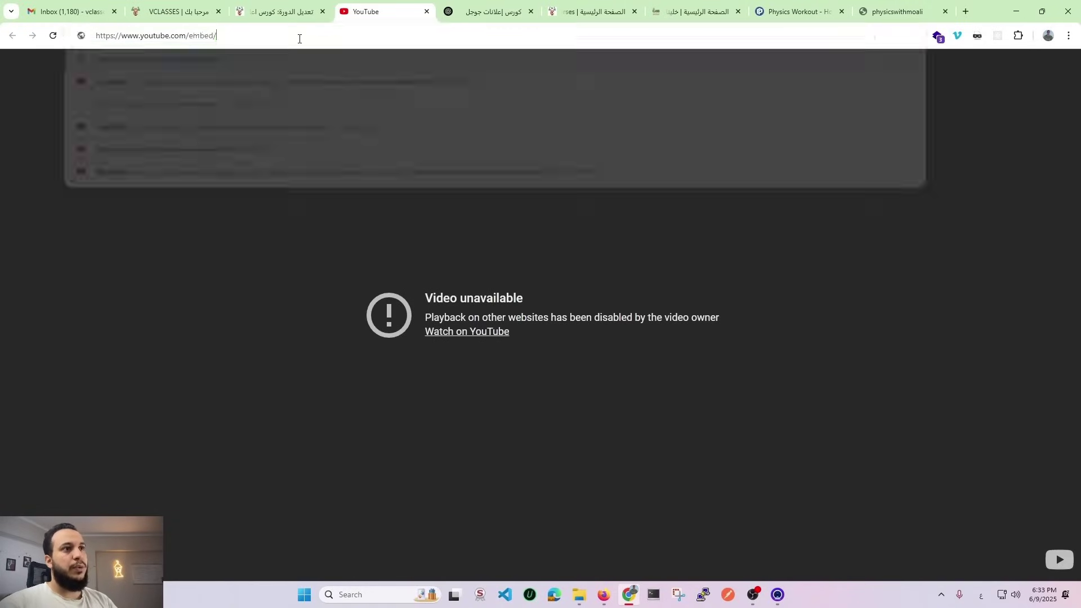
key("BackSpace")
key("BackSpace")
key("BackSpace")
key("BackSpace")
key("BackSpace")
key("BackSpace")
key("Return")
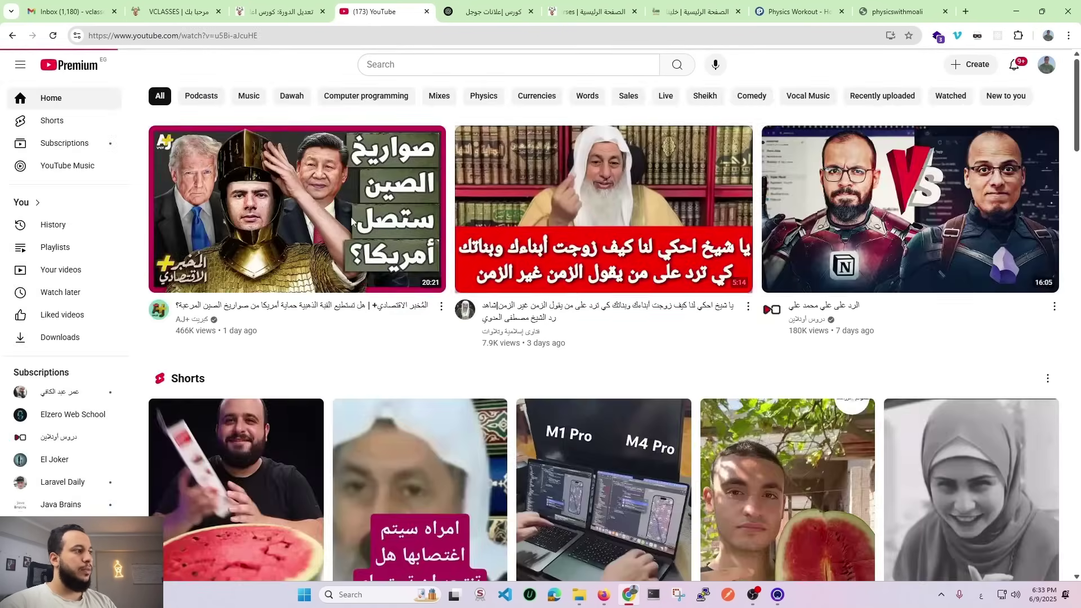
left_click(891, 198)
right_click(359, 161)
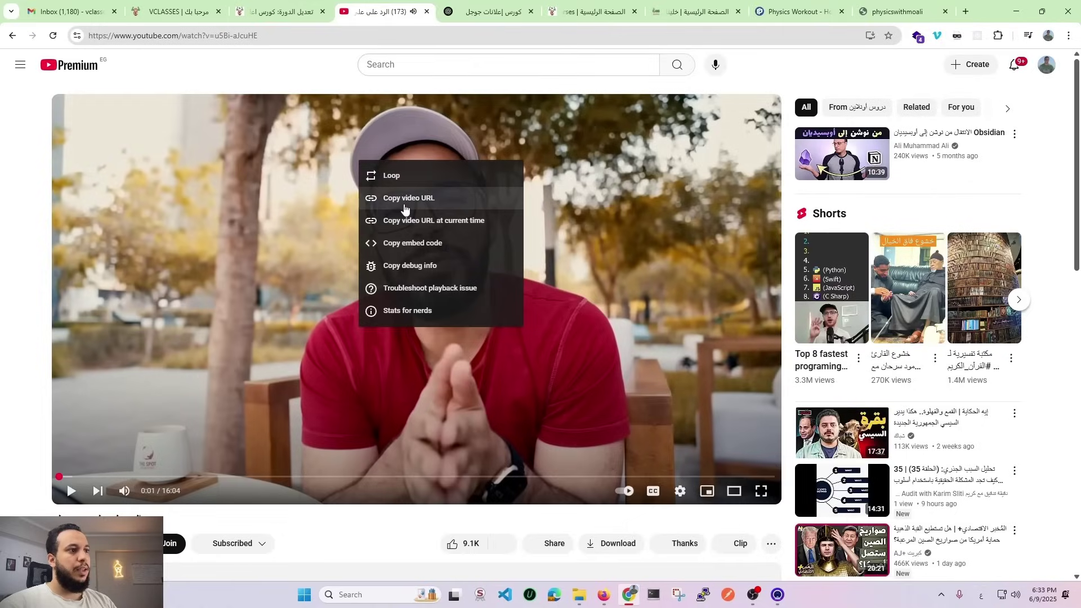
left_click(397, 202)
left_click(291, 4)
Replace the trailer link with the new video link and save the course.
left_click(711, 290)
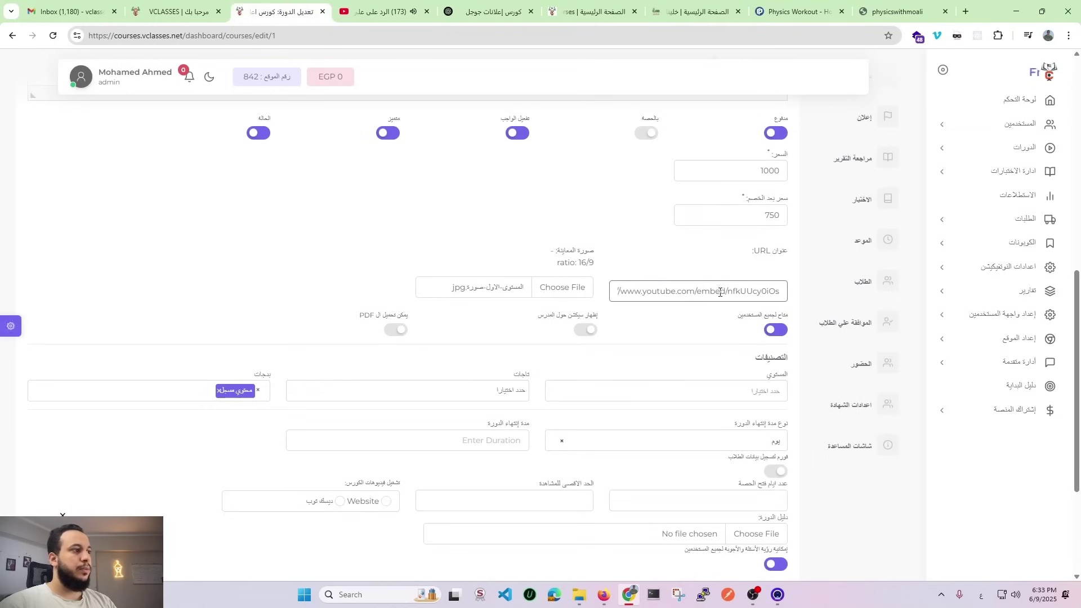
double_click(710, 291)
key("ctrl+a")
key("ctrl+v")
left_click(693, 264)
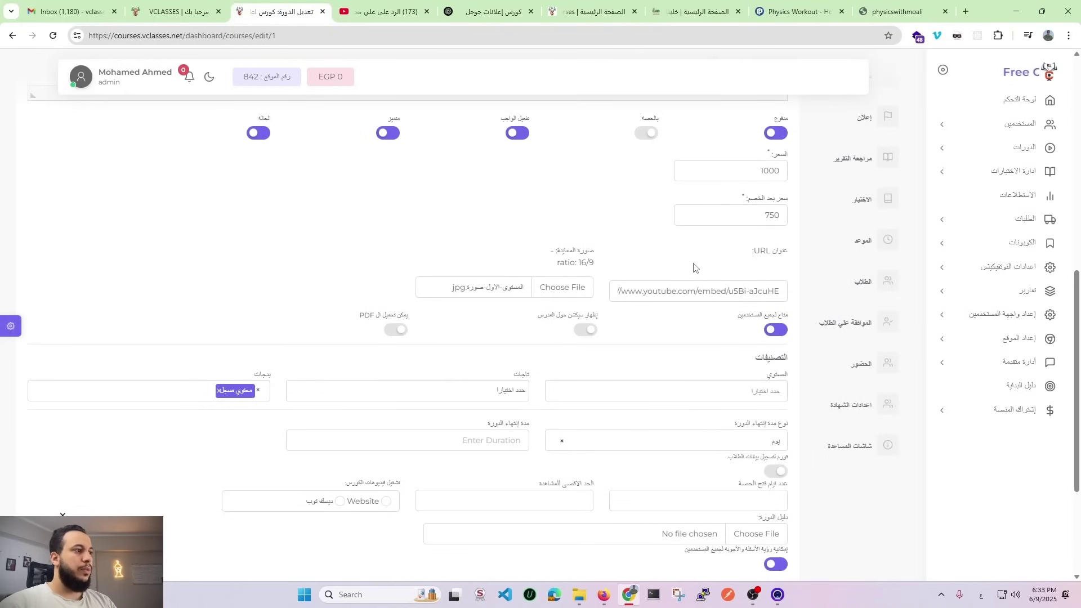
scroll(633, 359, "down", 4)
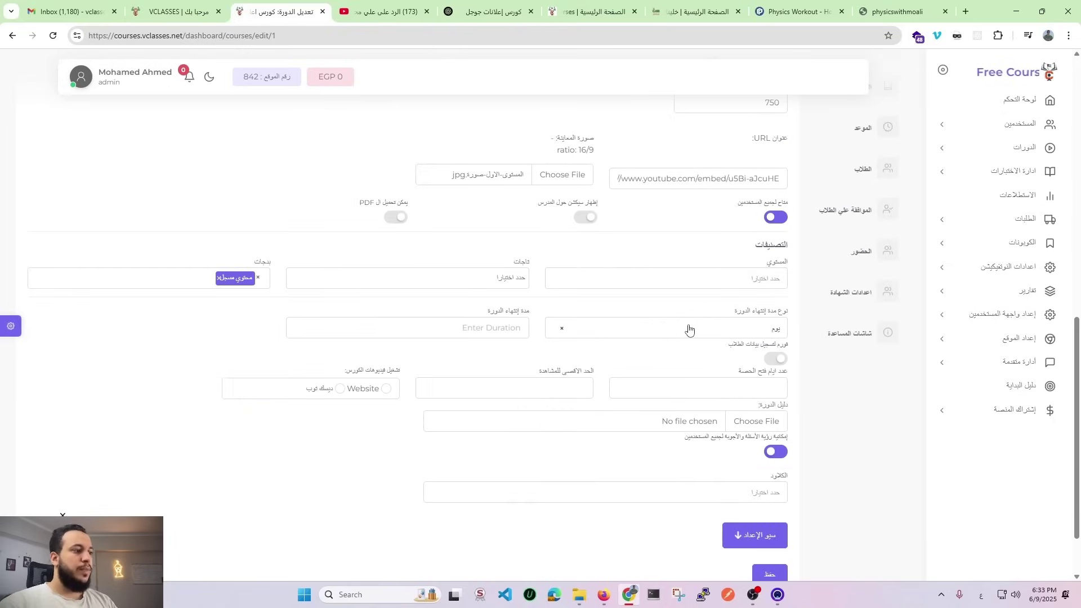
left_click(769, 498)
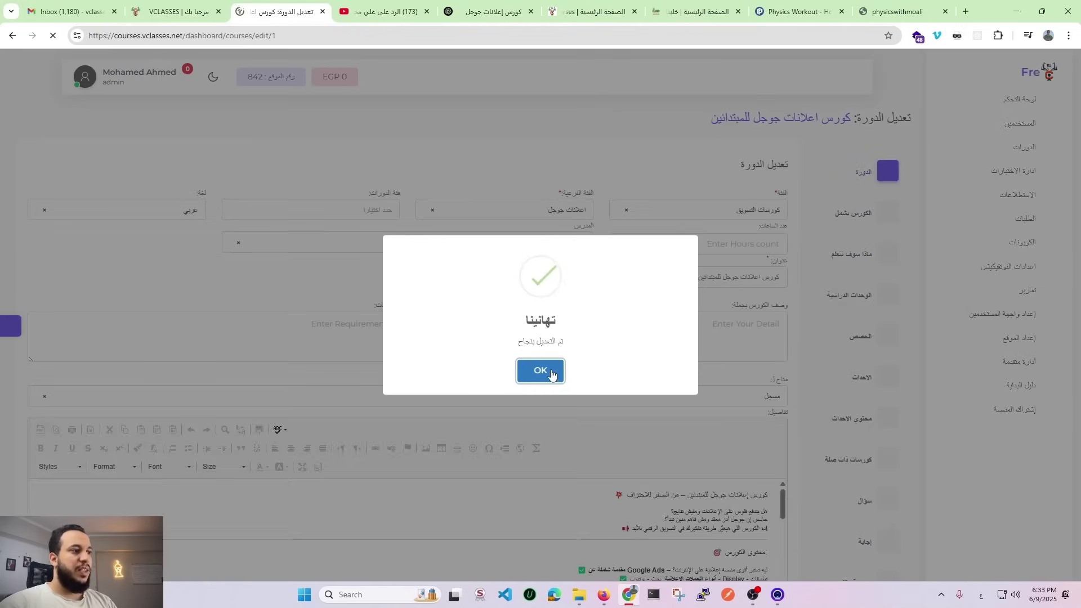
left_click(541, 370)
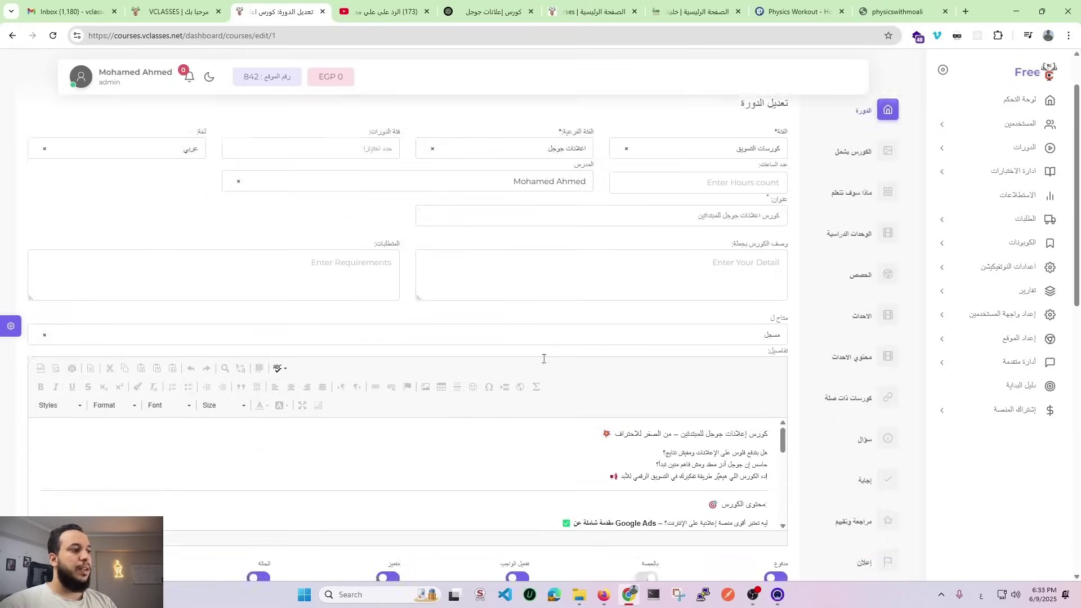
scroll(558, 349, "down", 8)
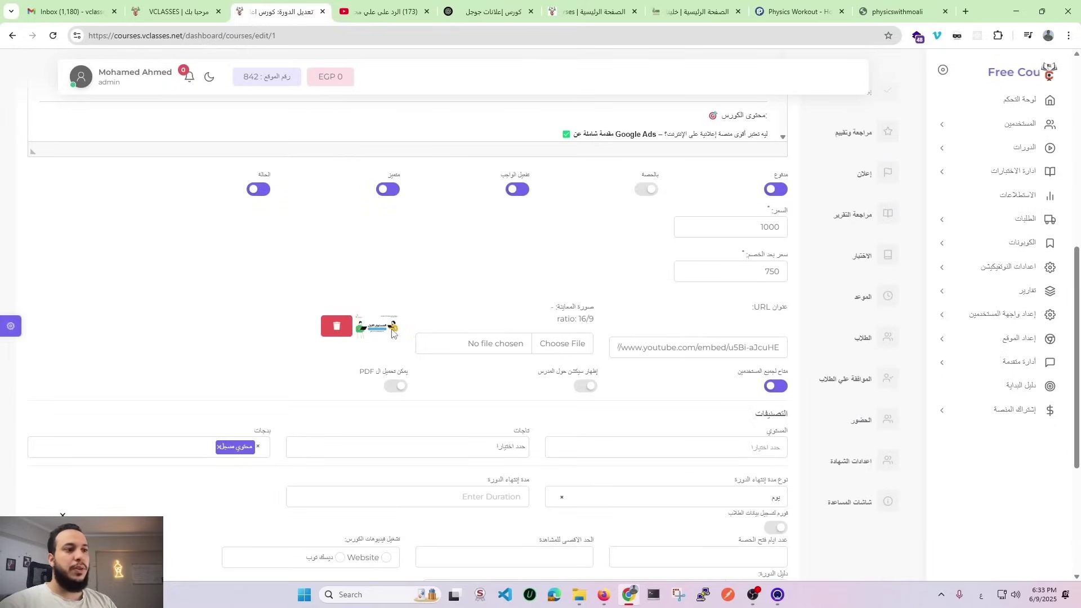
left_click_drag(701, 349, 810, 370)
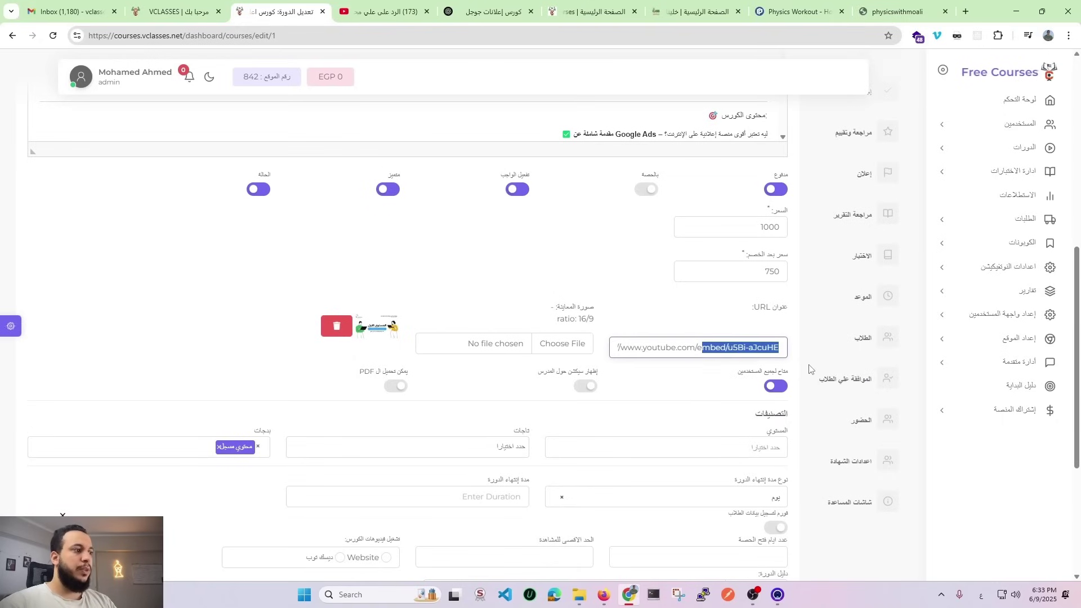
scroll(709, 309, "up", 8)
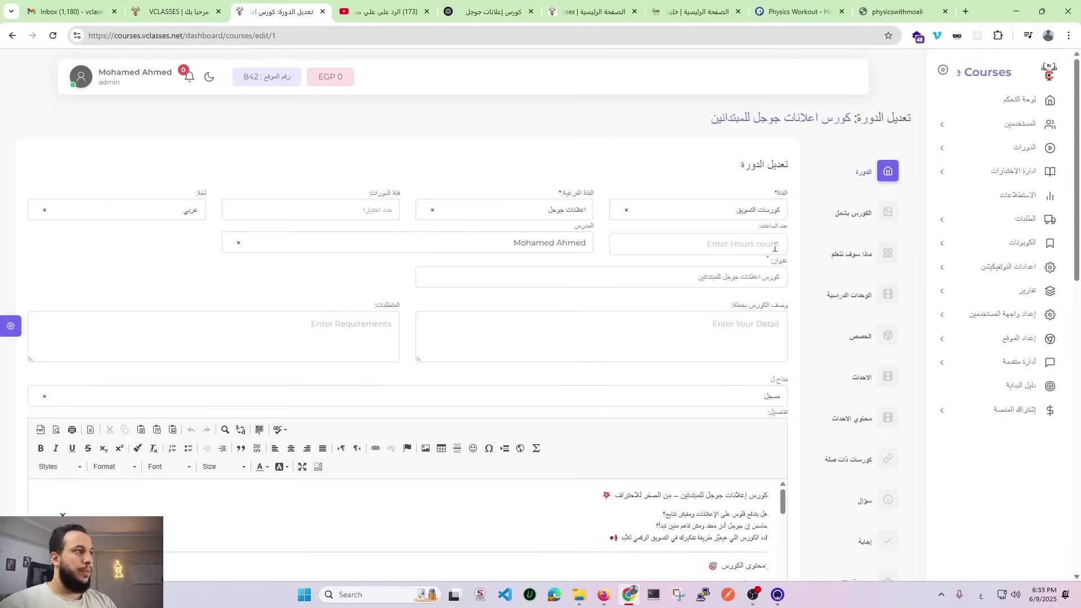
left_click(756, 125)
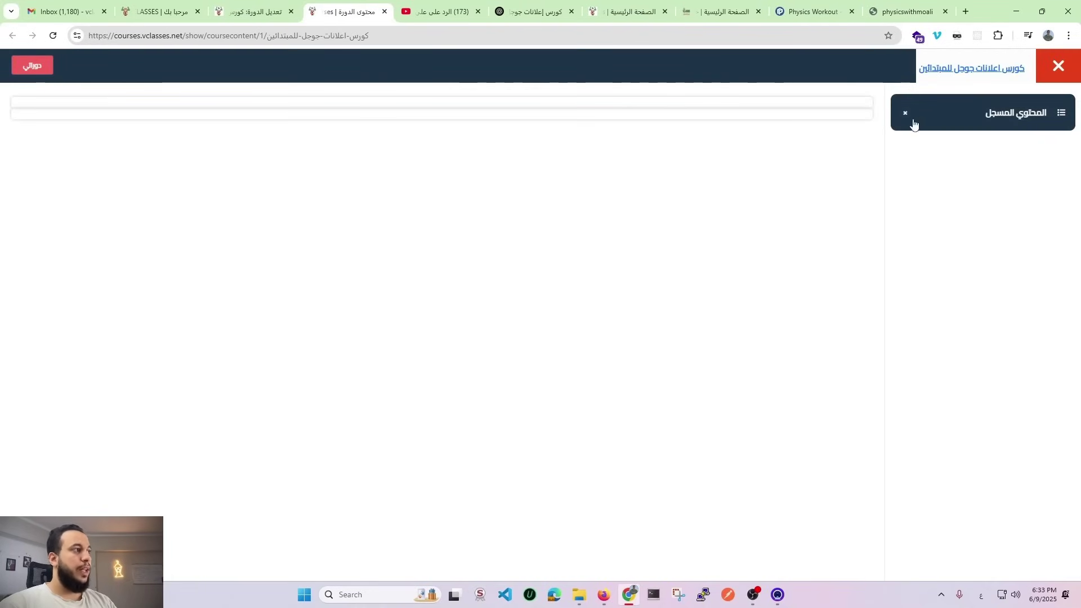
left_click(951, 70)
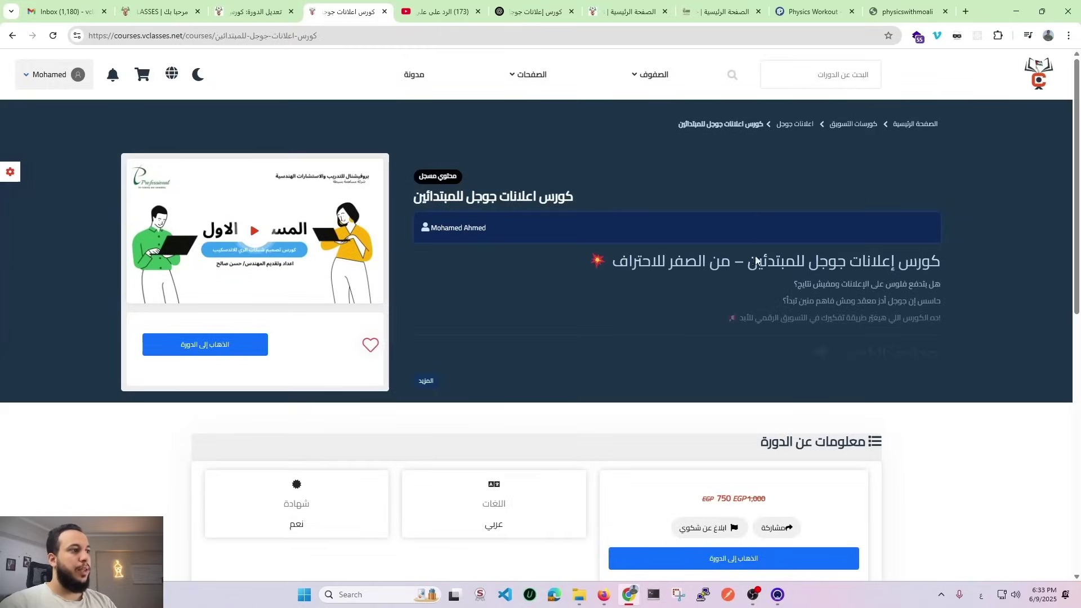
scroll(360, 411, "down", 4)
scroll(376, 412, "up", 4)
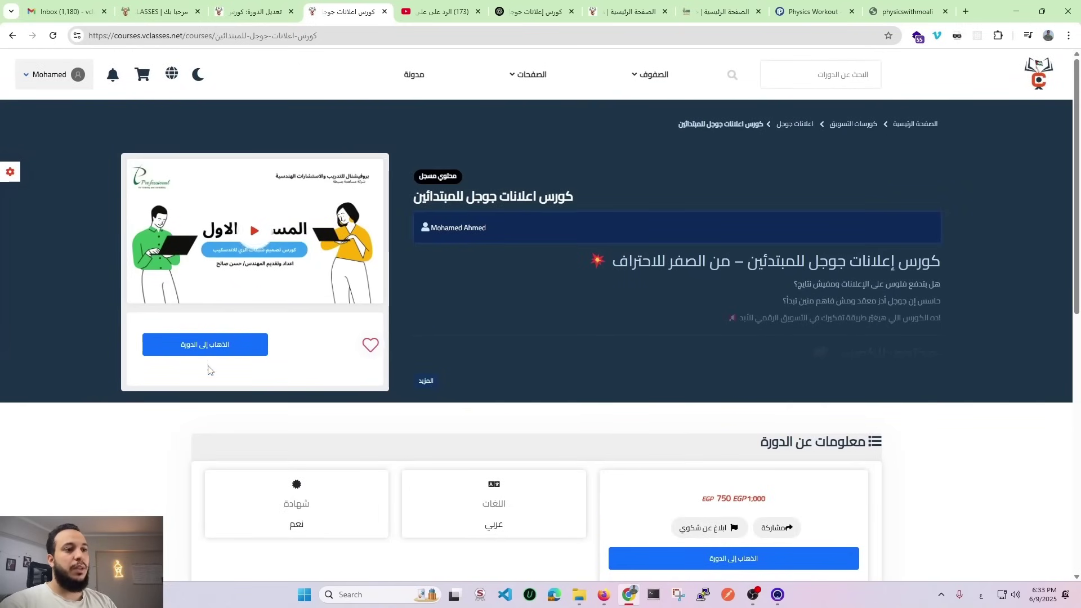
left_click(253, 231)
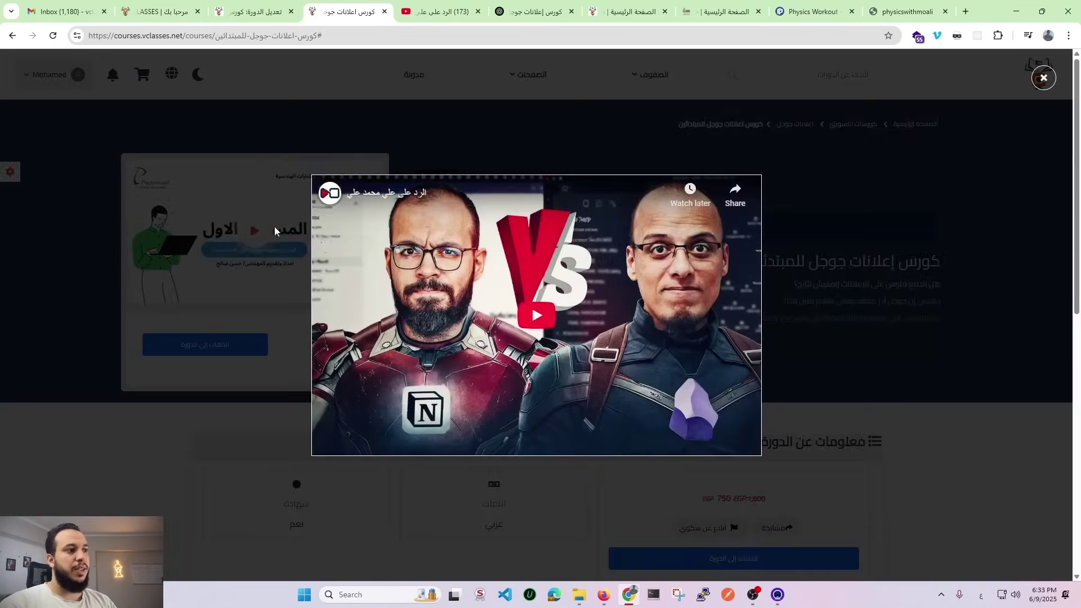
left_click(903, 249)
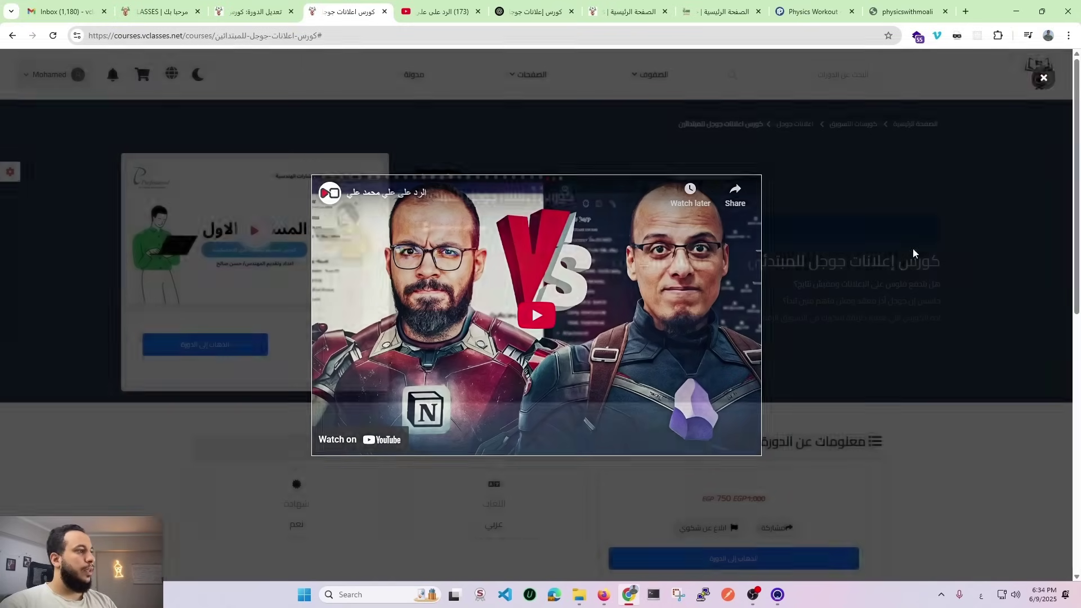
left_click(427, 380)
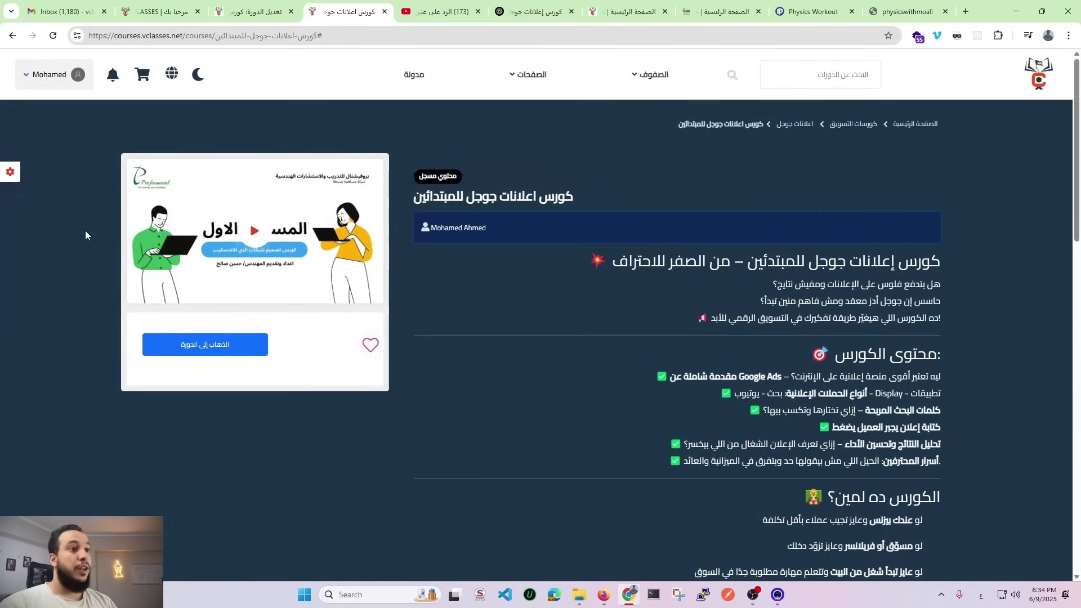
scroll(373, 366, "down", 10)
scroll(356, 331, "up", 15)
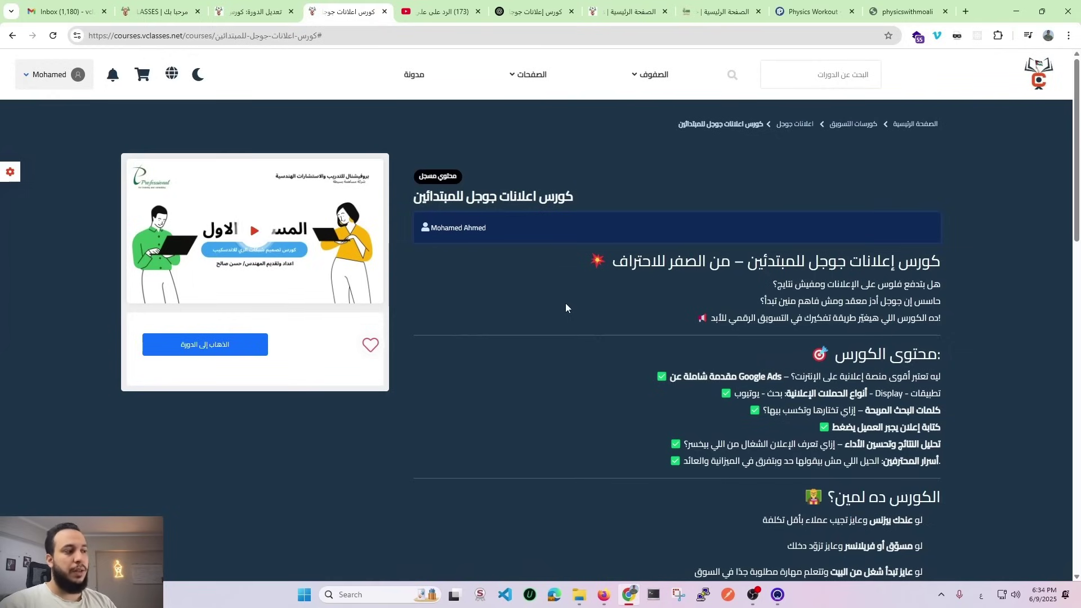
left_click(273, 13)
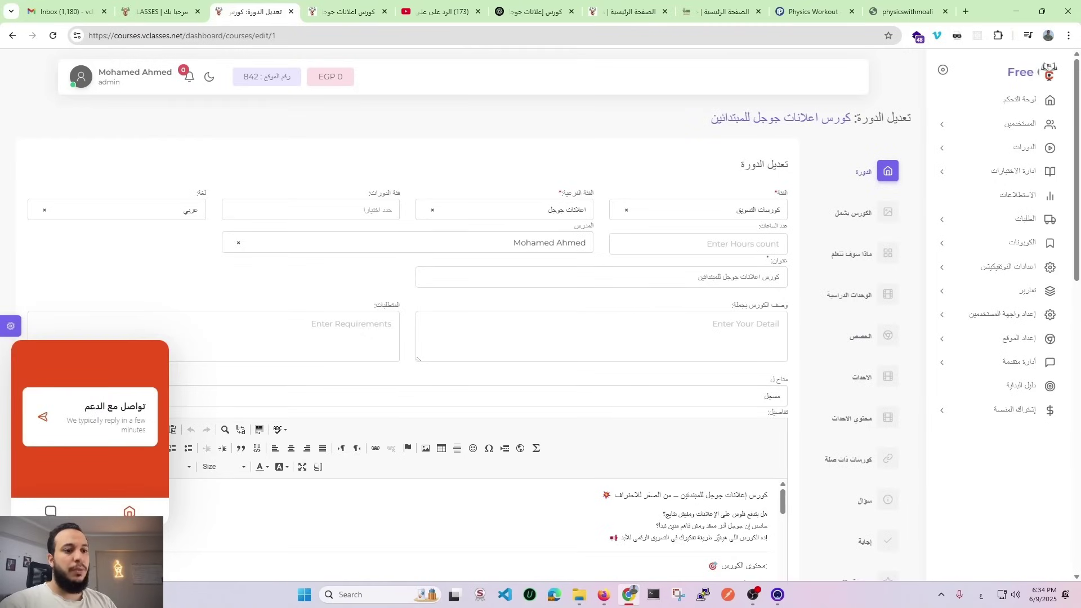
Close the support popup and review the course's includes and learning outcomes lists.
left_click(28, 553)
scroll(535, 328, "down", 3)
scroll(535, 336, "down", 10)
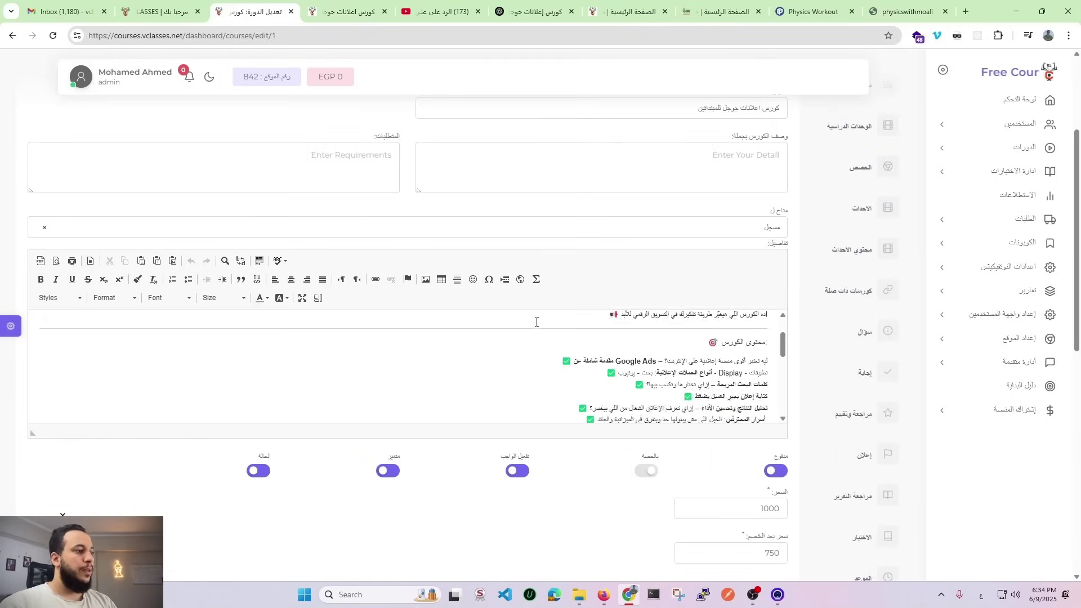
scroll(635, 406, "down", 4)
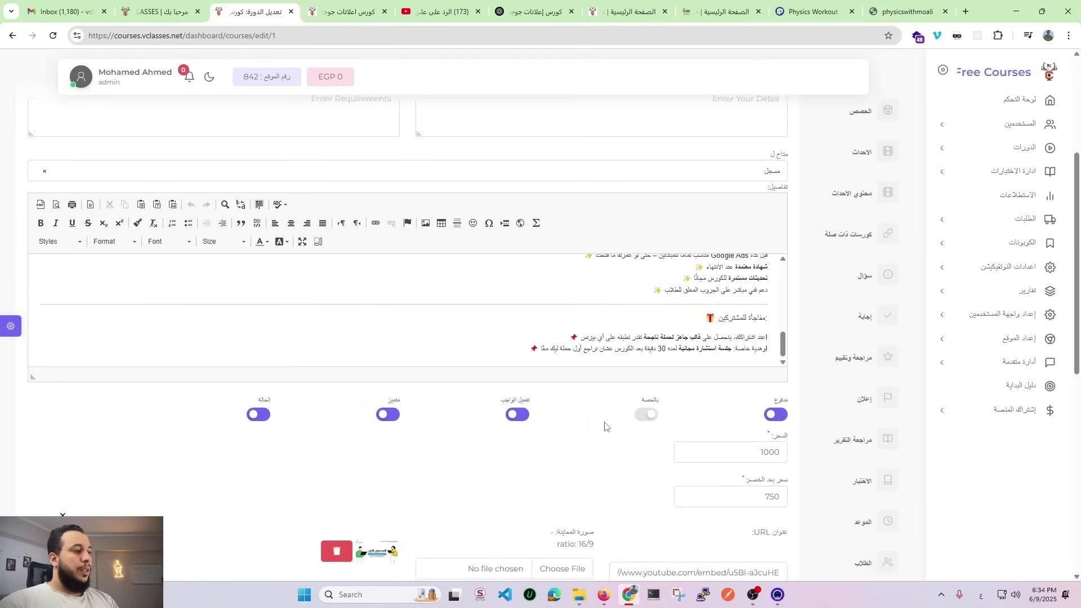
scroll(605, 426, "up", 1)
scroll(606, 426, "up", 3)
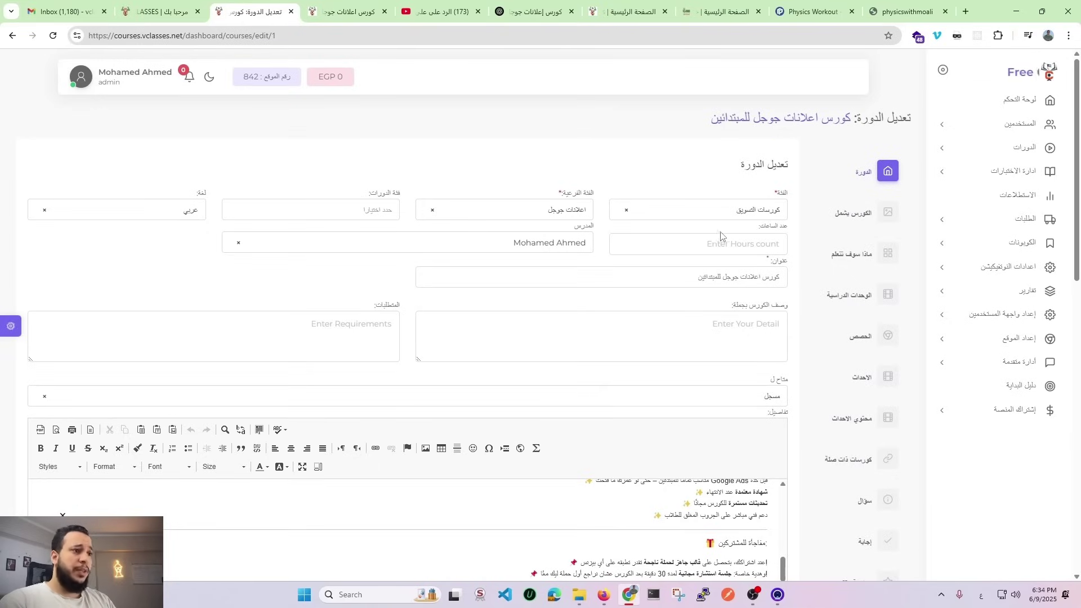
left_click(835, 217)
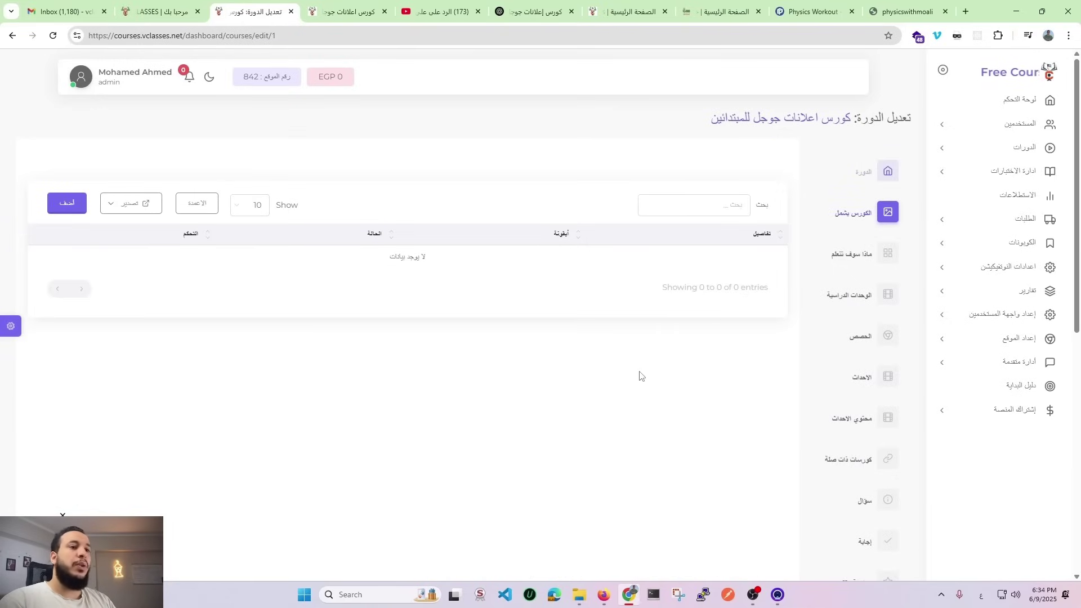
left_click(860, 261)
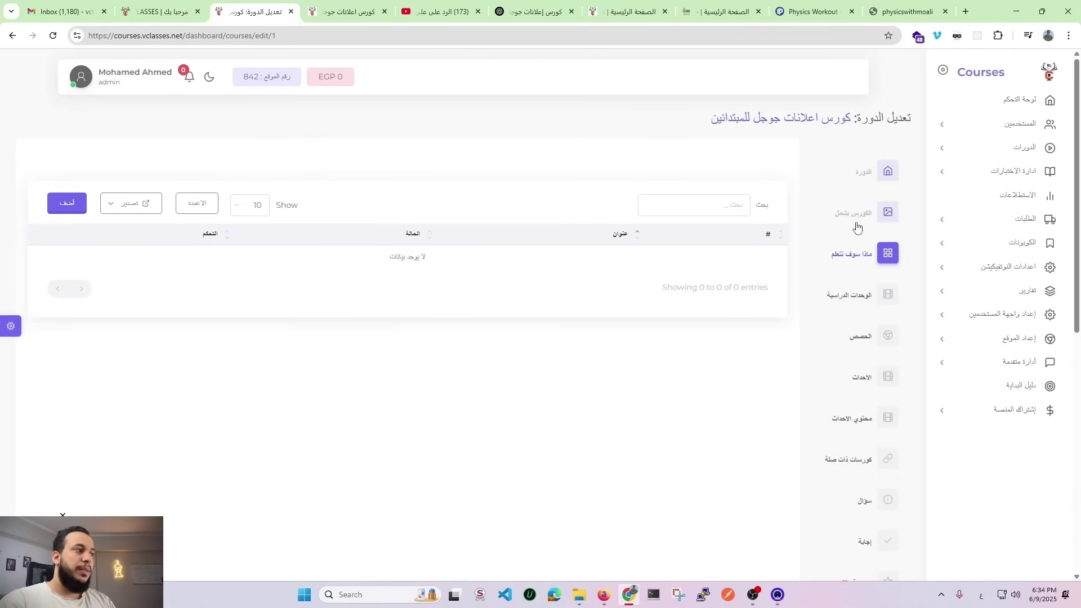
Check the public course page, then start a new session from the sessions list.
left_click(346, 11)
scroll(724, 292, "down", 3)
scroll(724, 292, "down", 10)
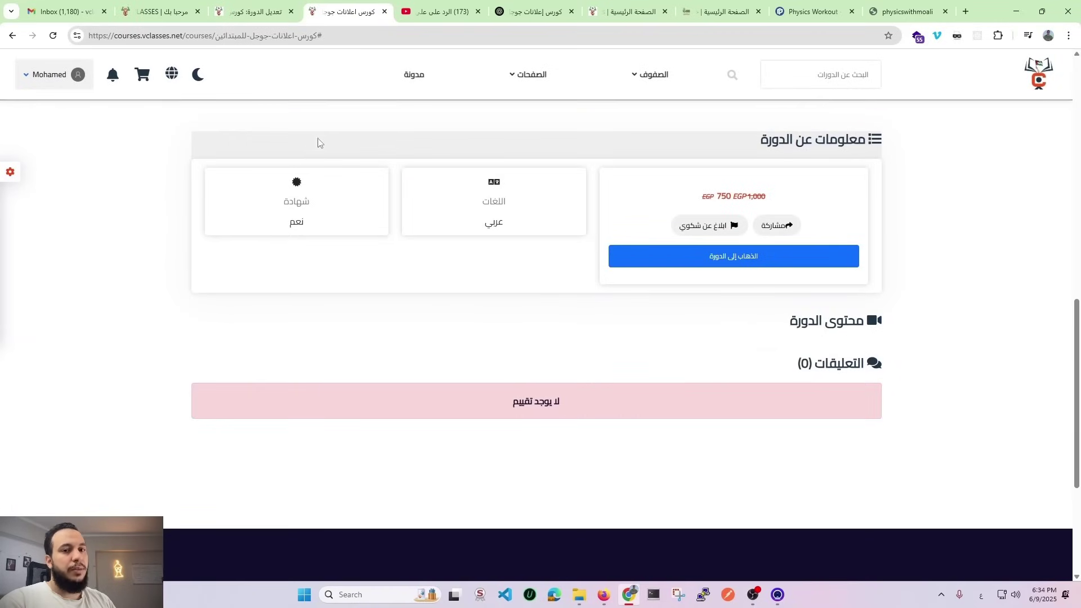
left_click(248, 11)
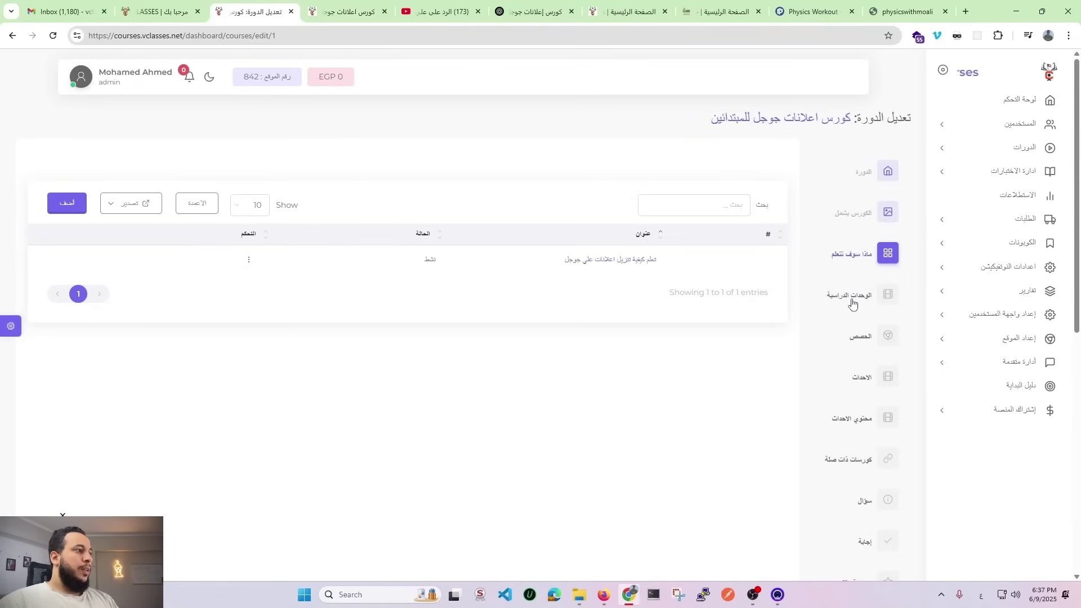
left_click(866, 335)
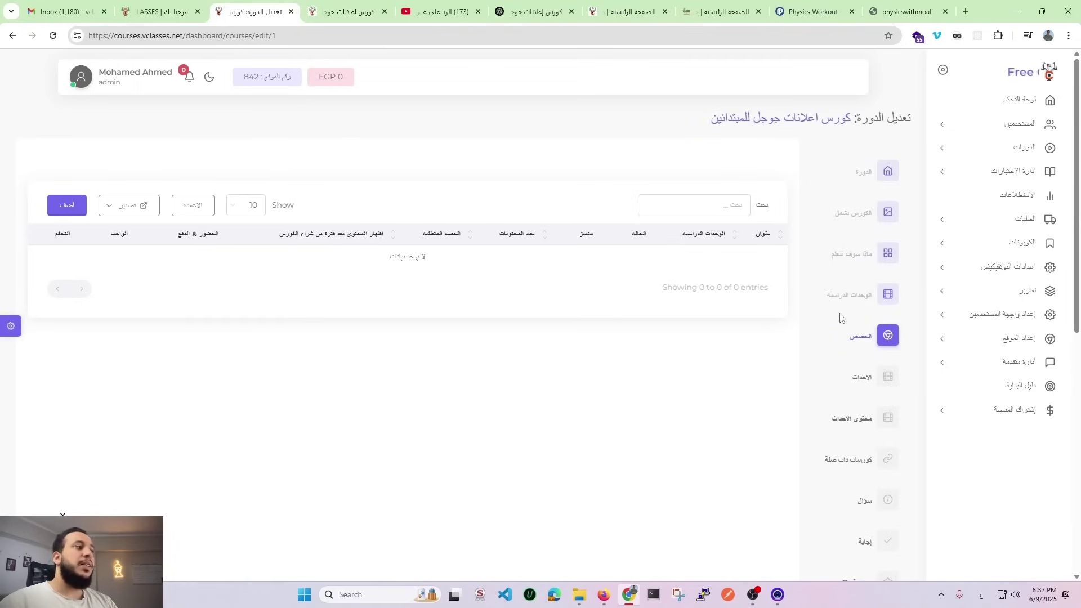
left_click(62, 205)
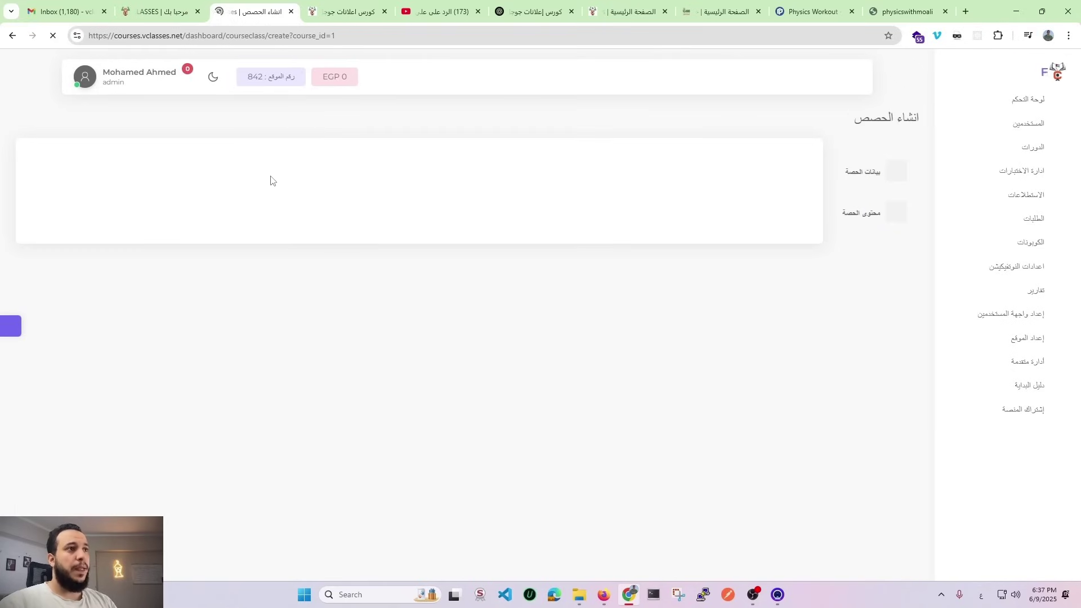
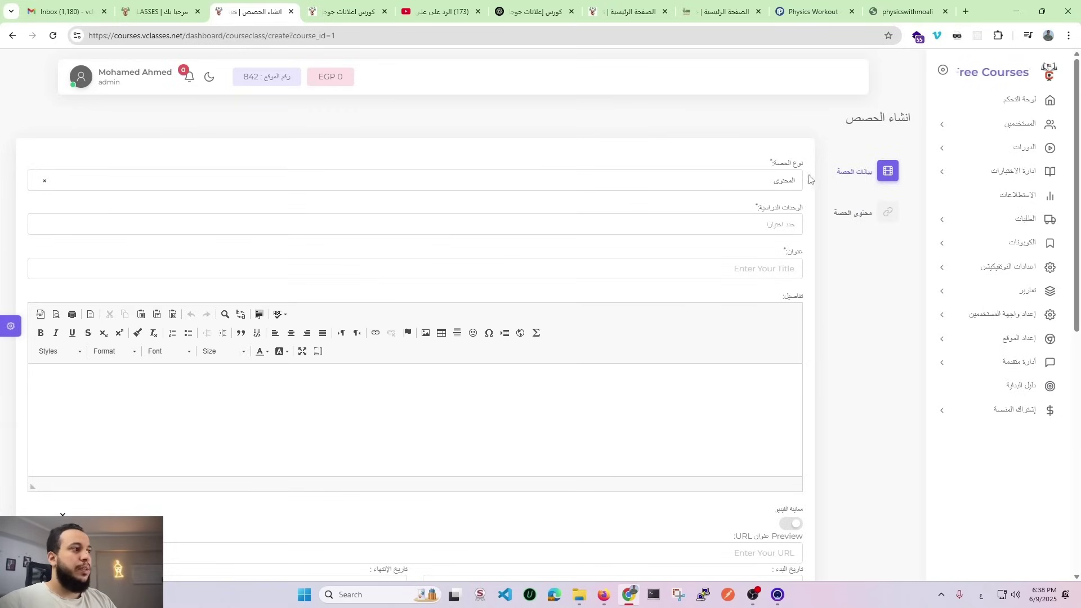
Create the study unit 'تعلم كيفية كتابة كلمات افتتاحية', save it, and assign it to the lesson.
left_click(788, 224)
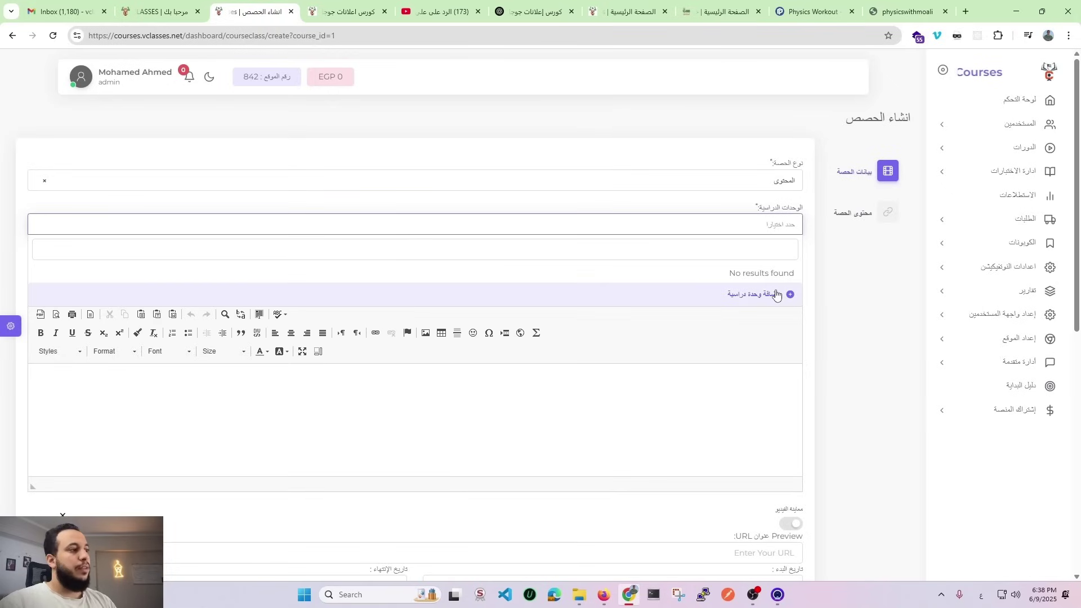
left_click(737, 271)
left_click(589, 298)
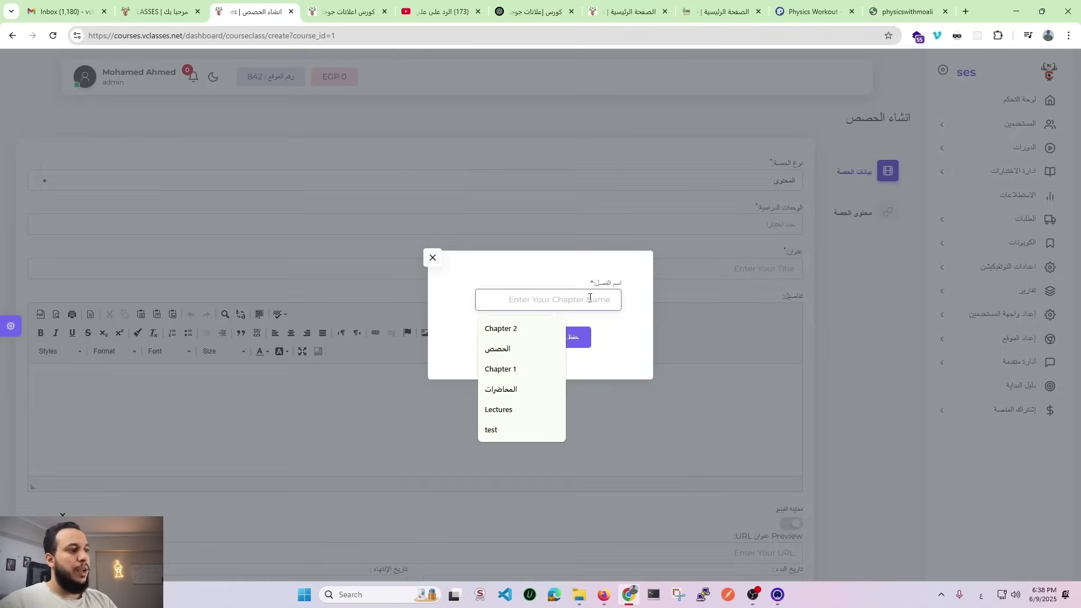
type("اضافة")
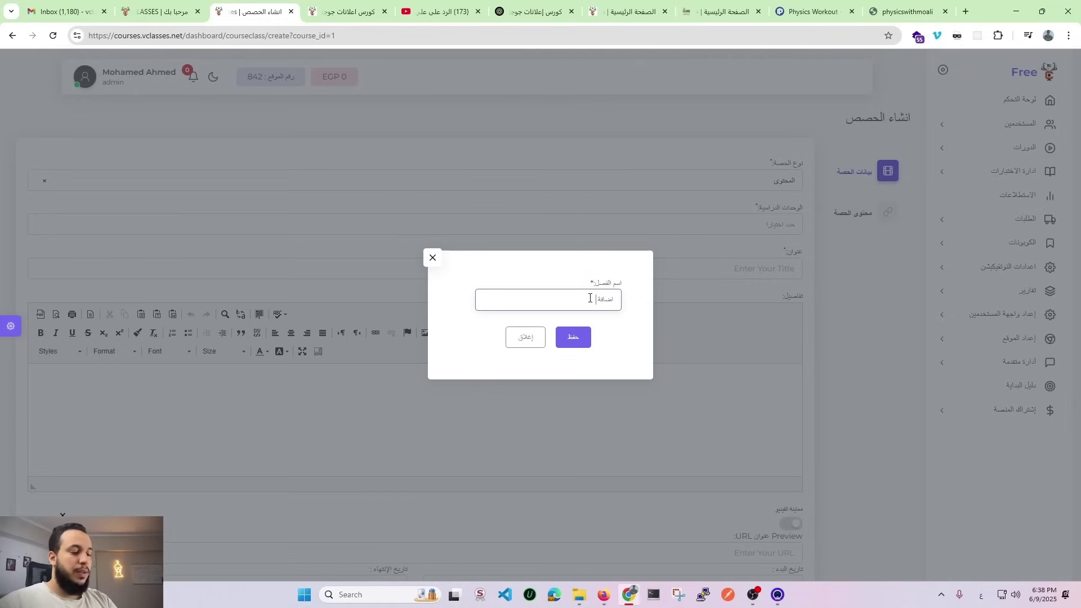
key("ctrl+a")
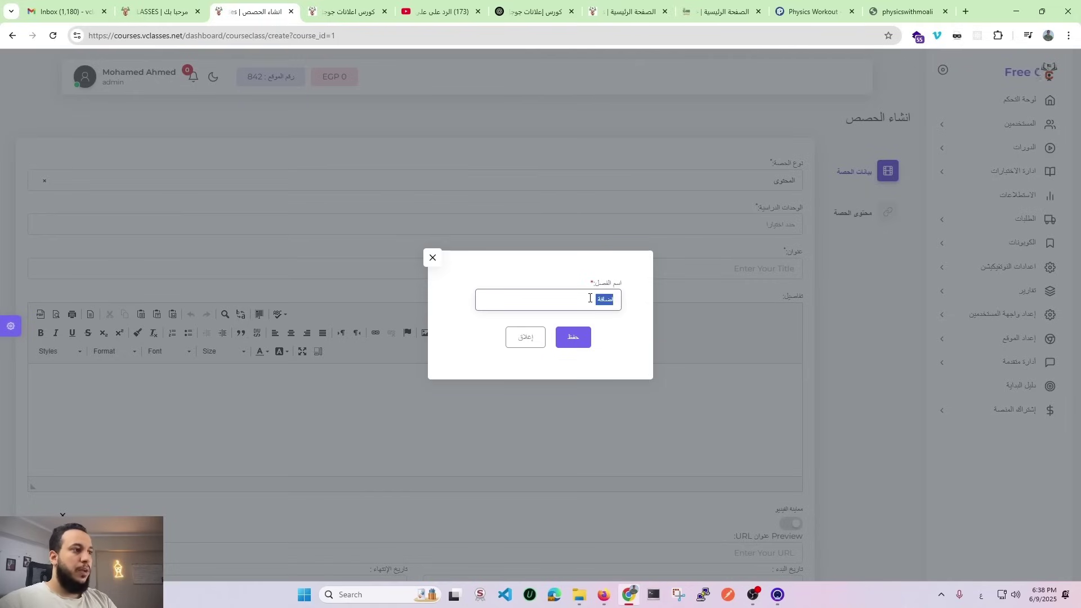
type("تعلم يكيف")
key("ctrl+BackSpace")
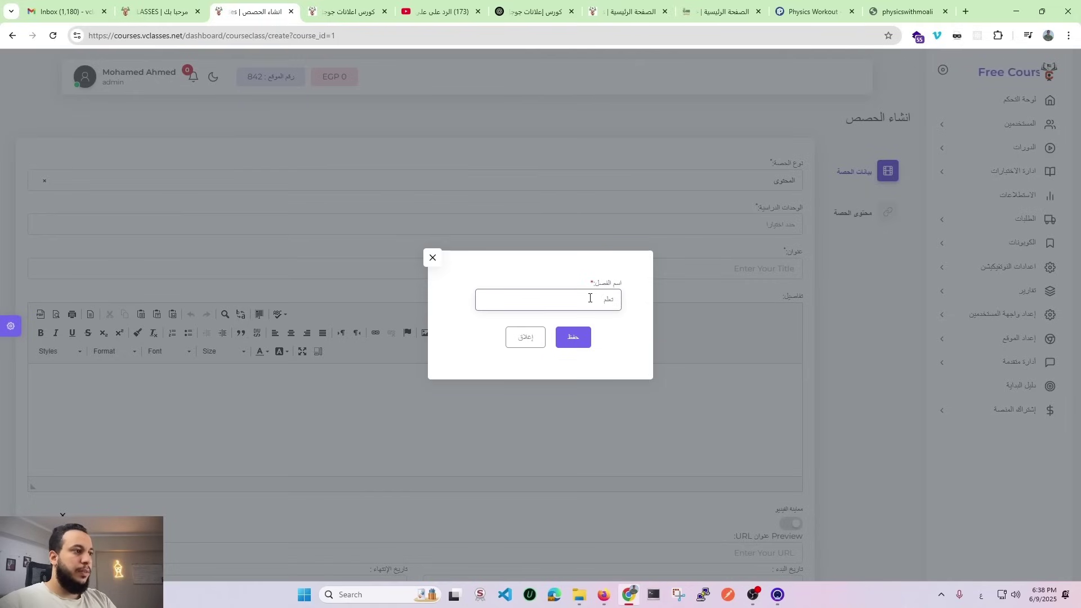
type("كيفية كتابة")
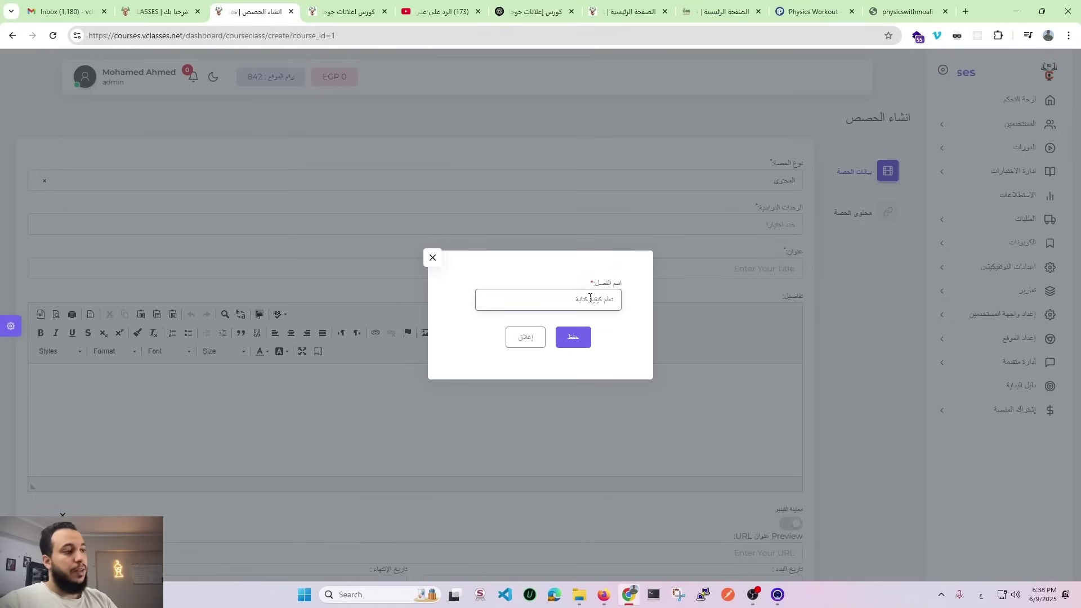
type(" كلمات افتت")
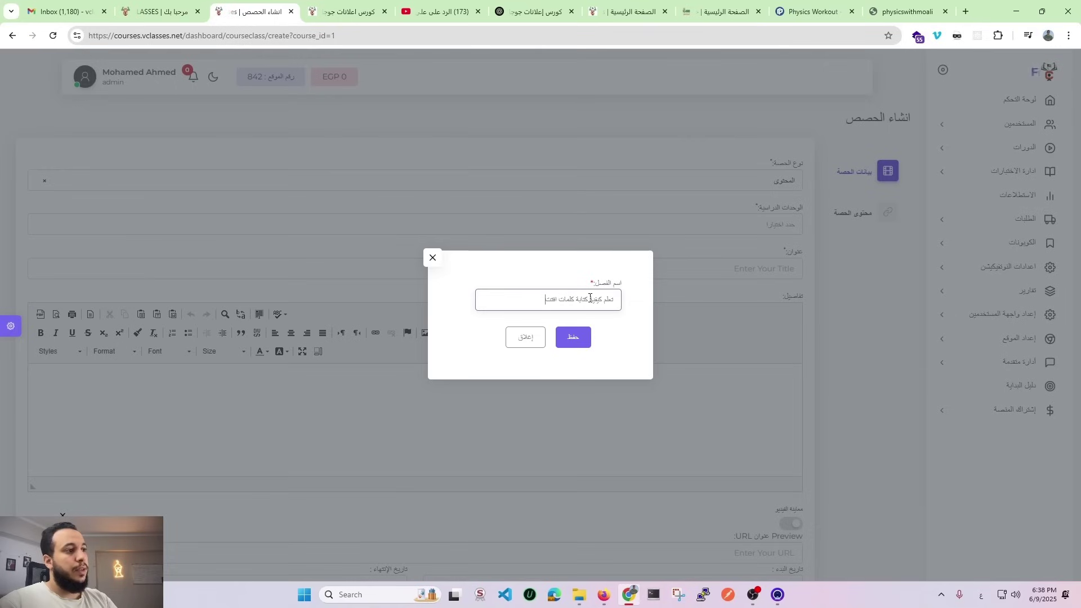
type("احية")
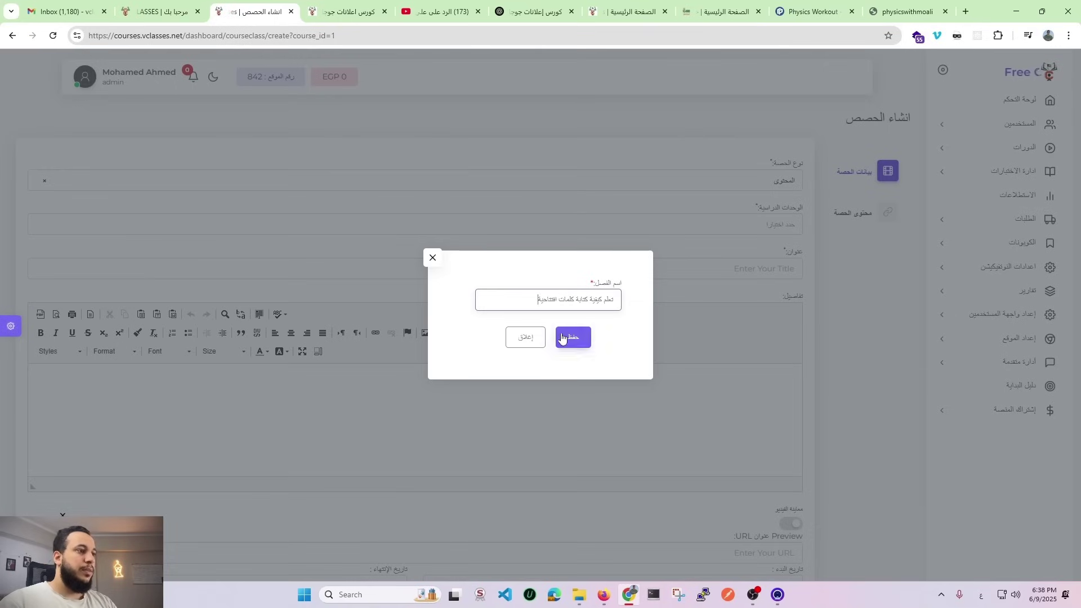
left_click(564, 338)
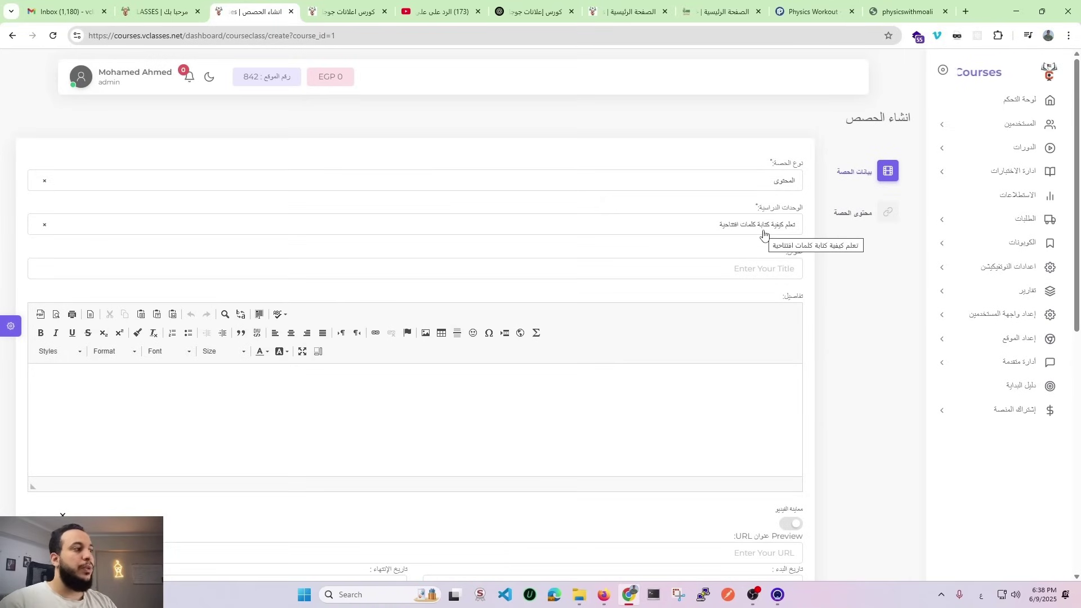
left_click(793, 269)
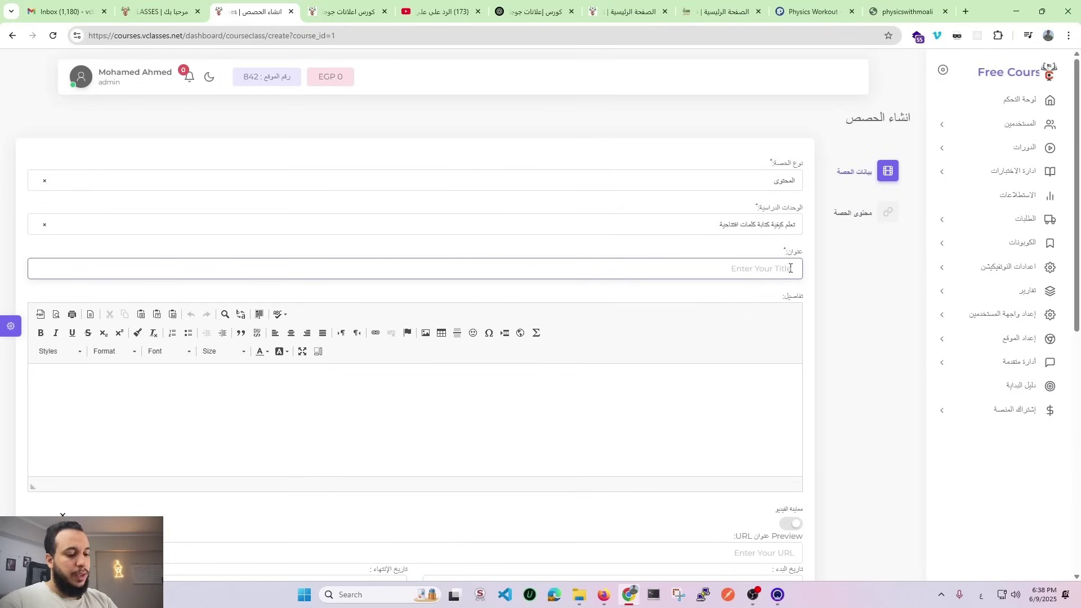
Enter 'الحصة الاولى' as the lesson title.
type("الحصة الاولى")
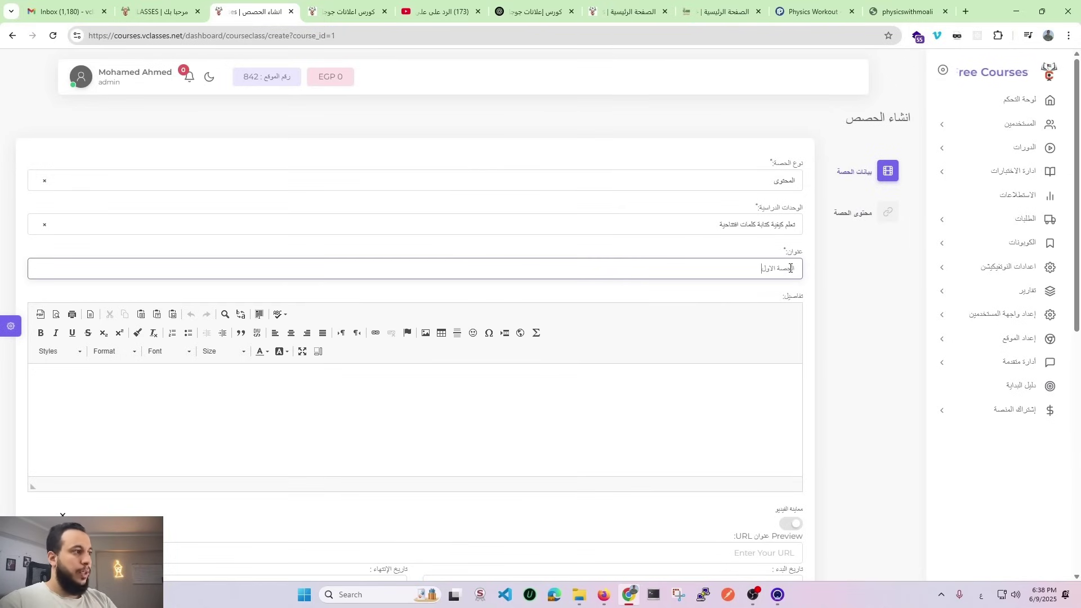
left_click(809, 311)
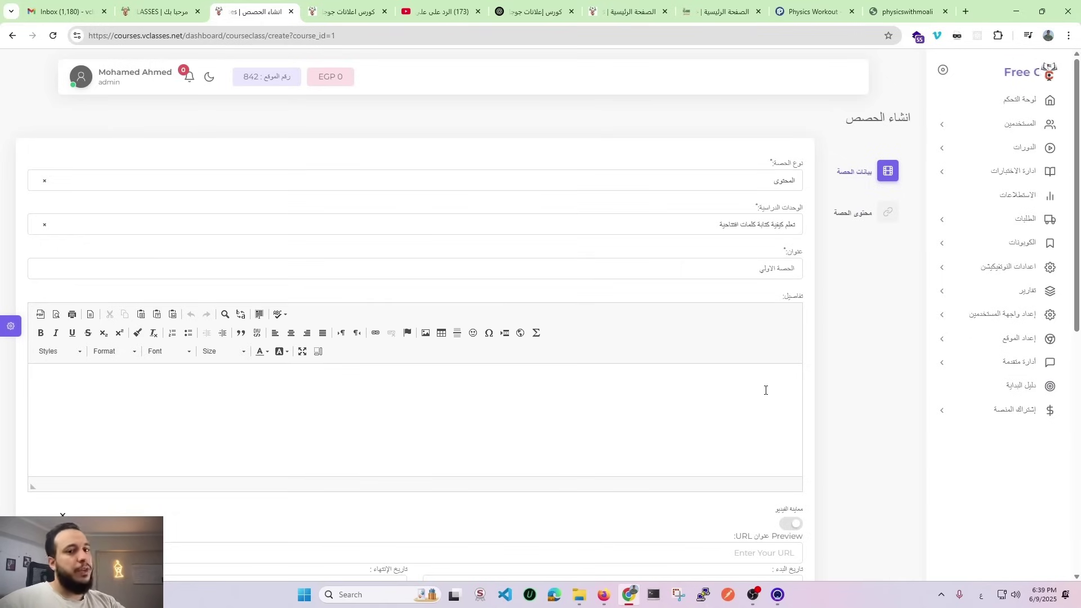
Switch on the free preview (معاينة مجانية) toggle for the lesson.
scroll(793, 402, "down", 5)
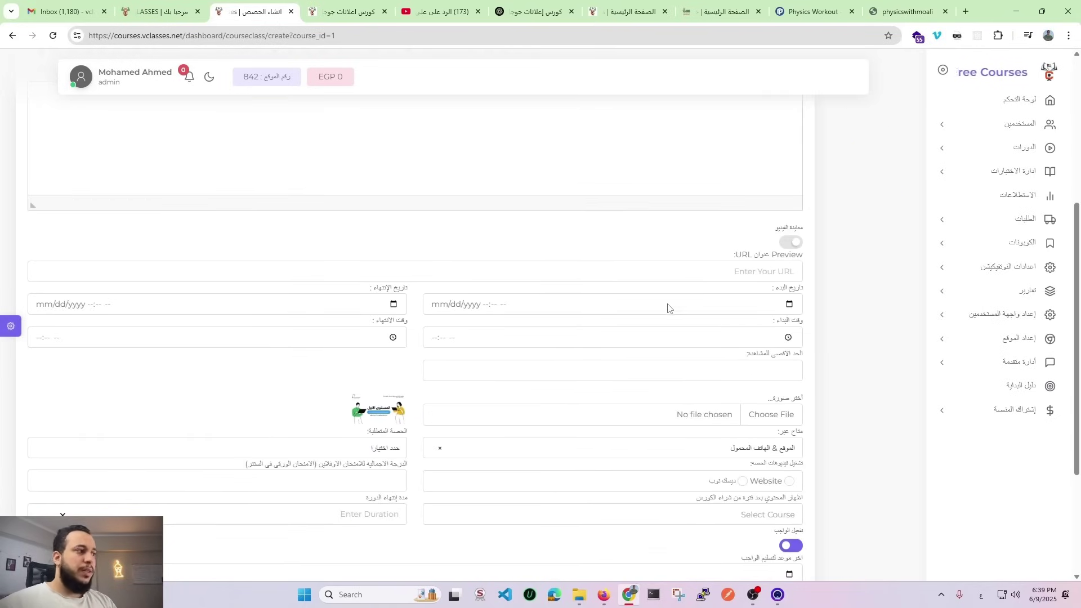
scroll(664, 308, "down", 2)
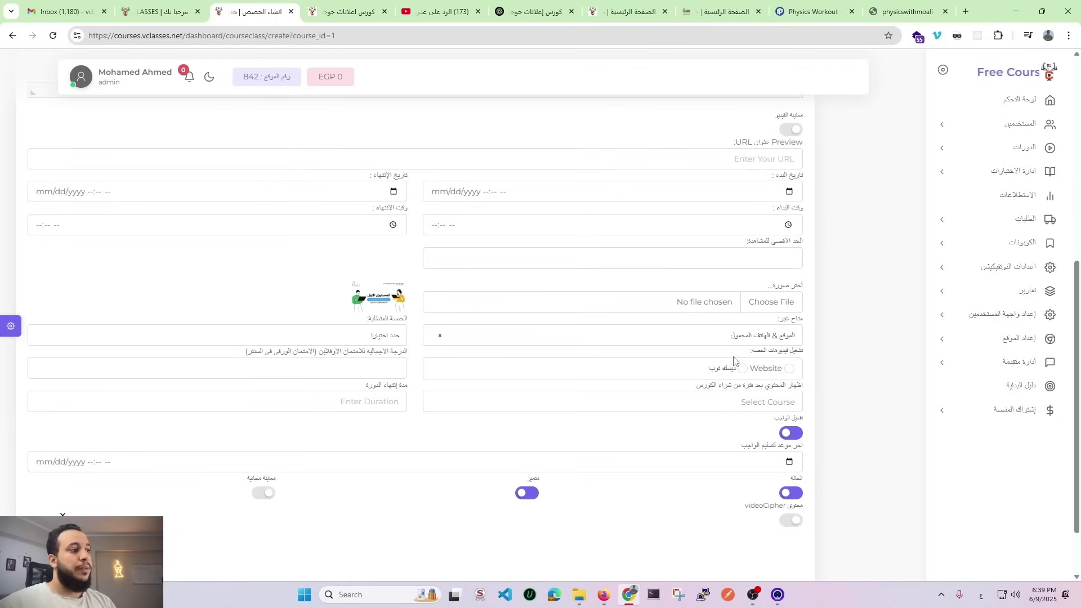
scroll(602, 265, "up", 5)
scroll(619, 289, "up", 2)
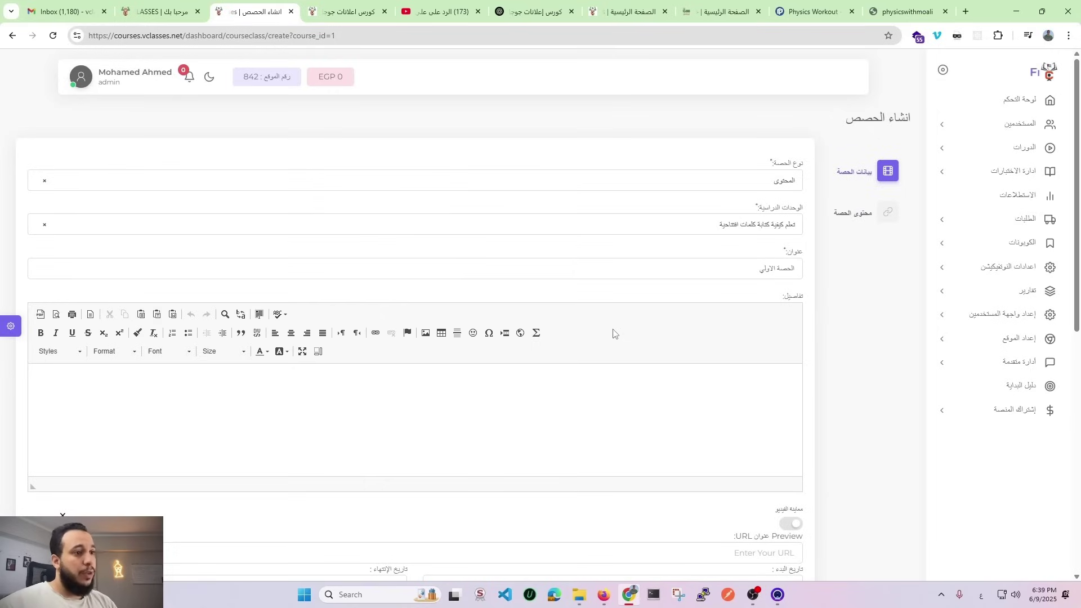
scroll(615, 332, "down", 5)
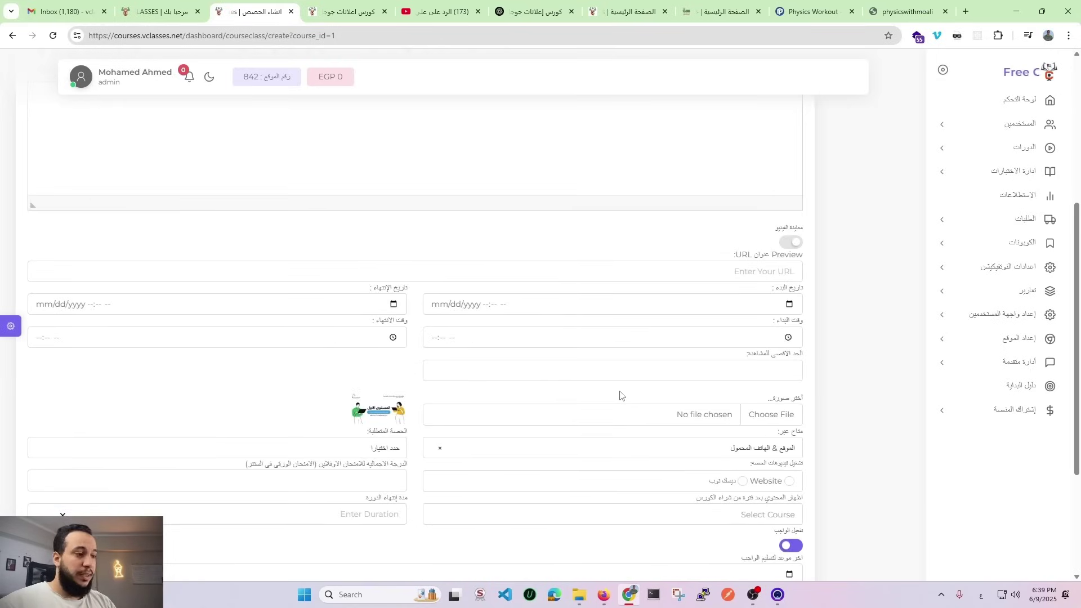
scroll(619, 395, "down", 3)
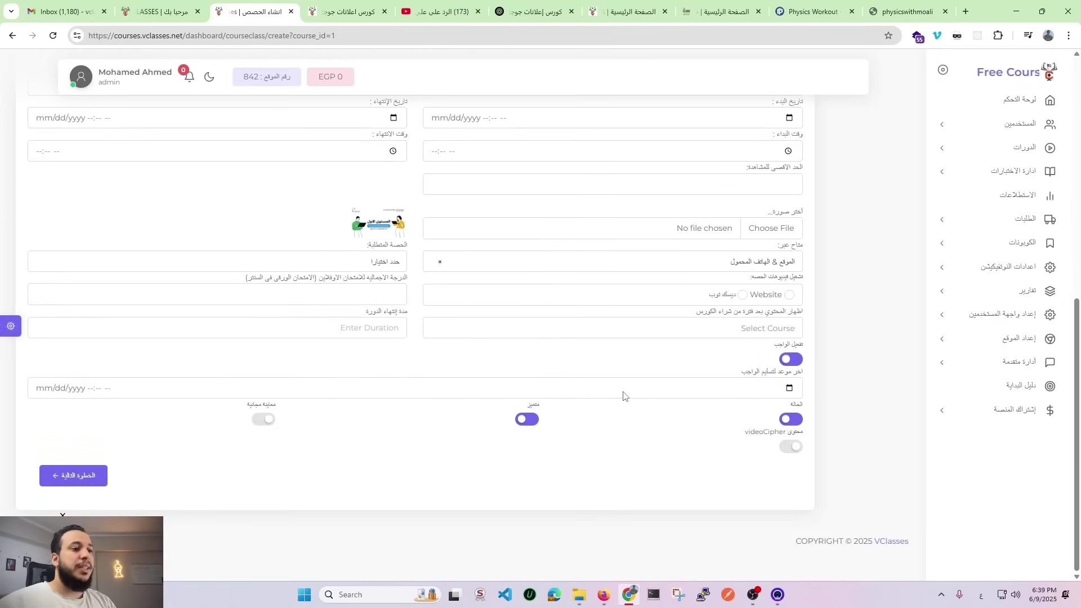
left_click(263, 421)
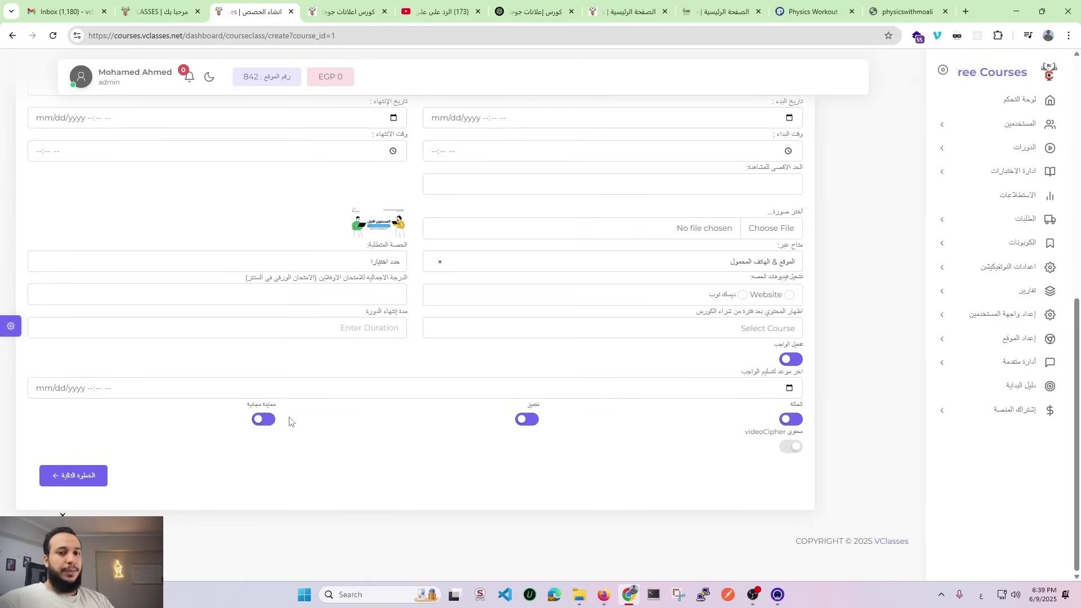
Set lesson video playback to Website, with availability on website and mobile.
scroll(291, 425, "up", 1)
scroll(291, 426, "down", 1)
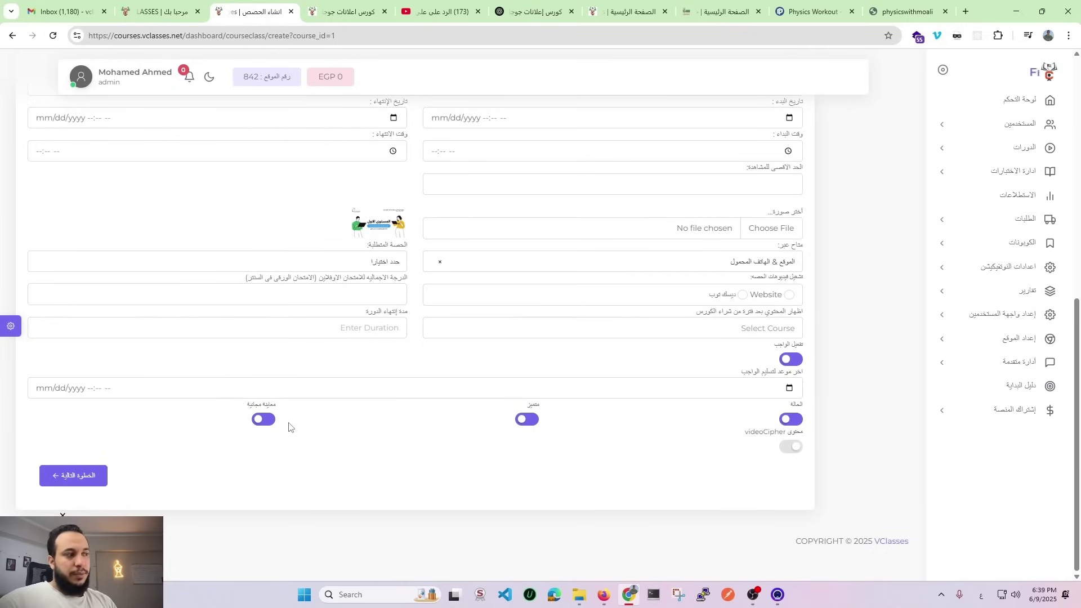
left_click(789, 295)
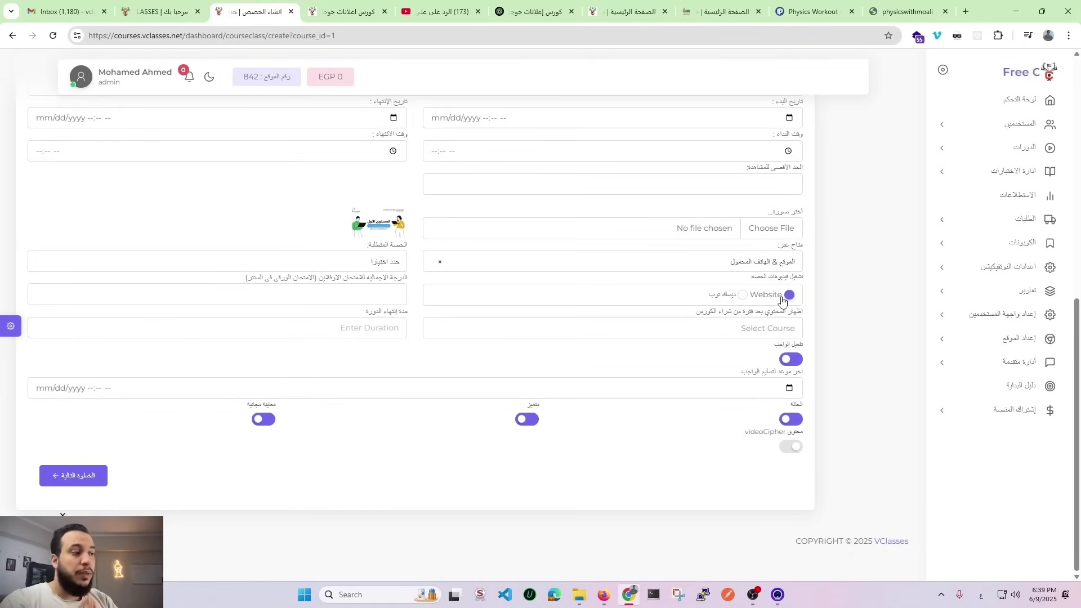
left_click(735, 303)
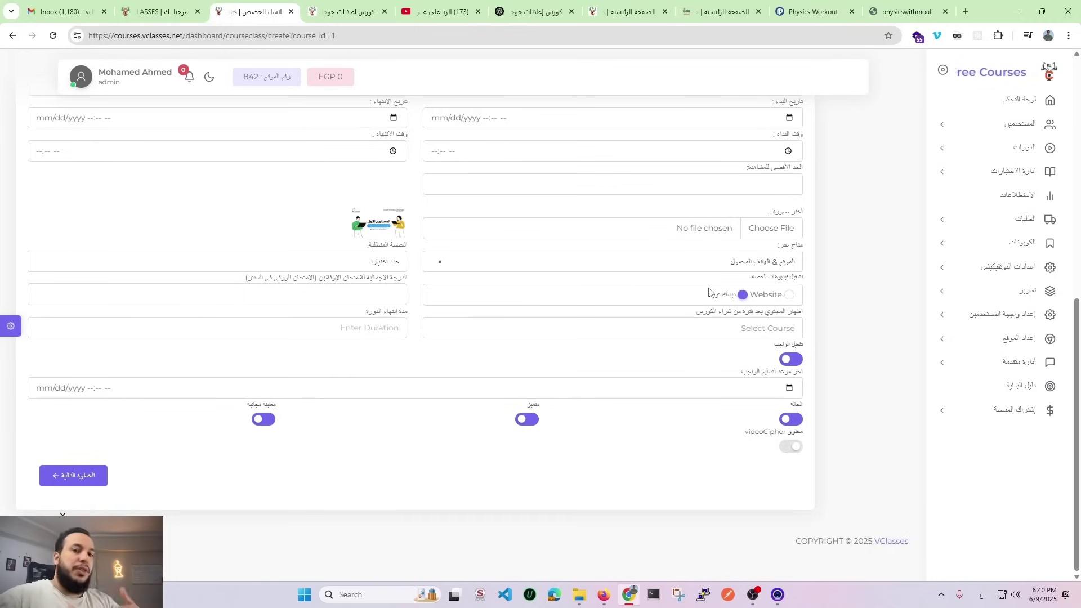
left_click(771, 299)
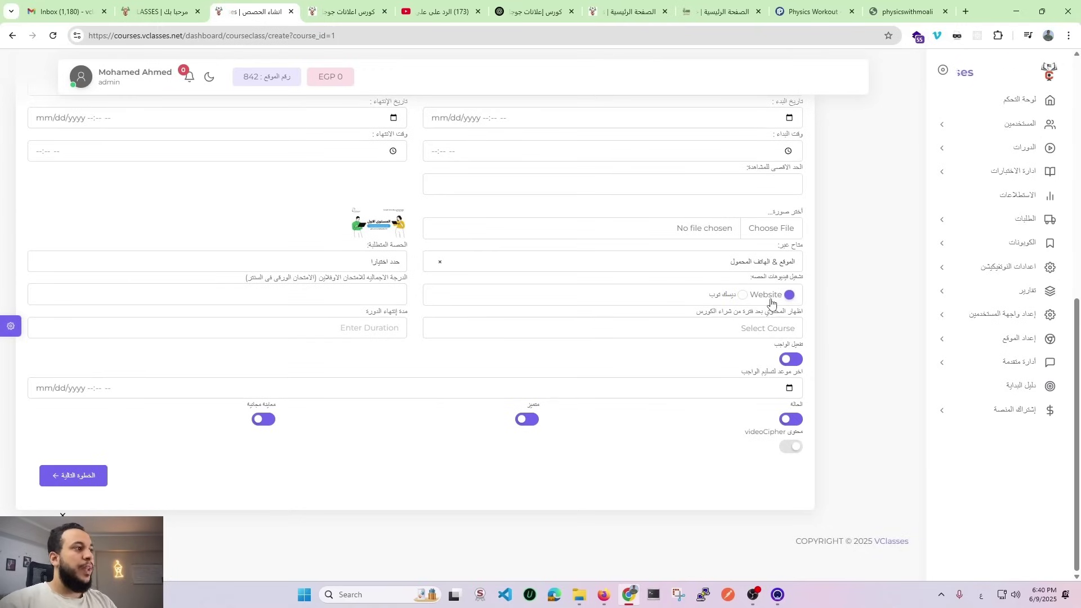
left_click(781, 265)
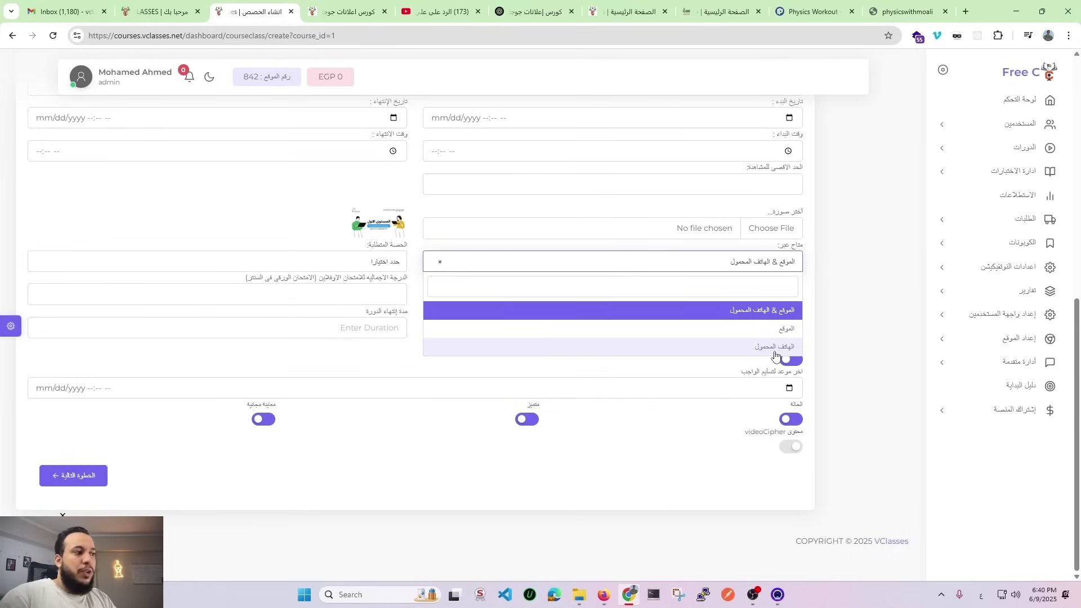
Keep availability on website and mobile and leave the prerequisite lesson unset.
left_click(786, 316)
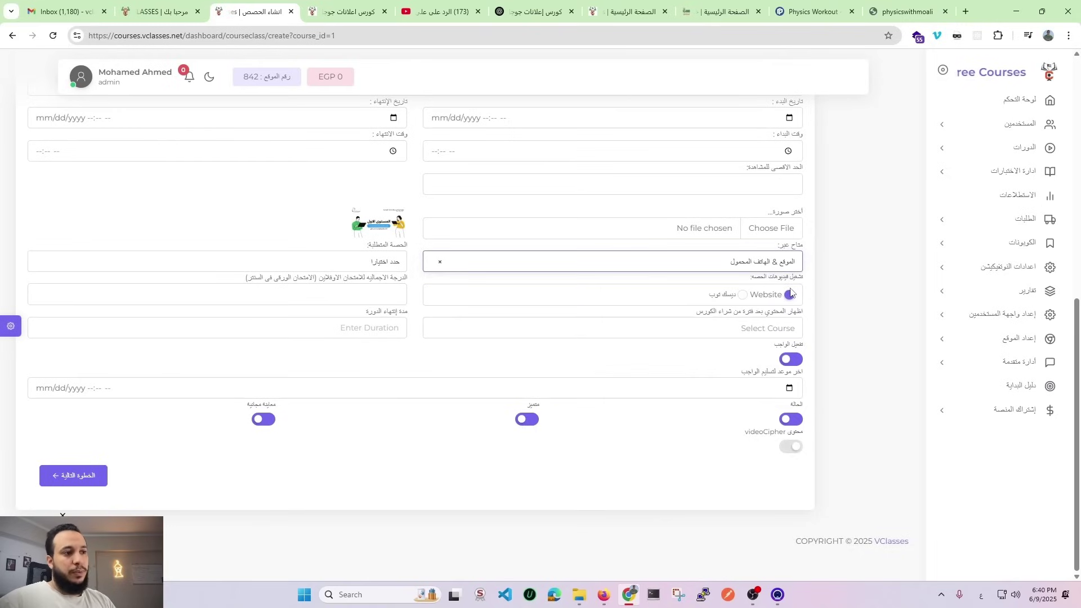
left_click(398, 260)
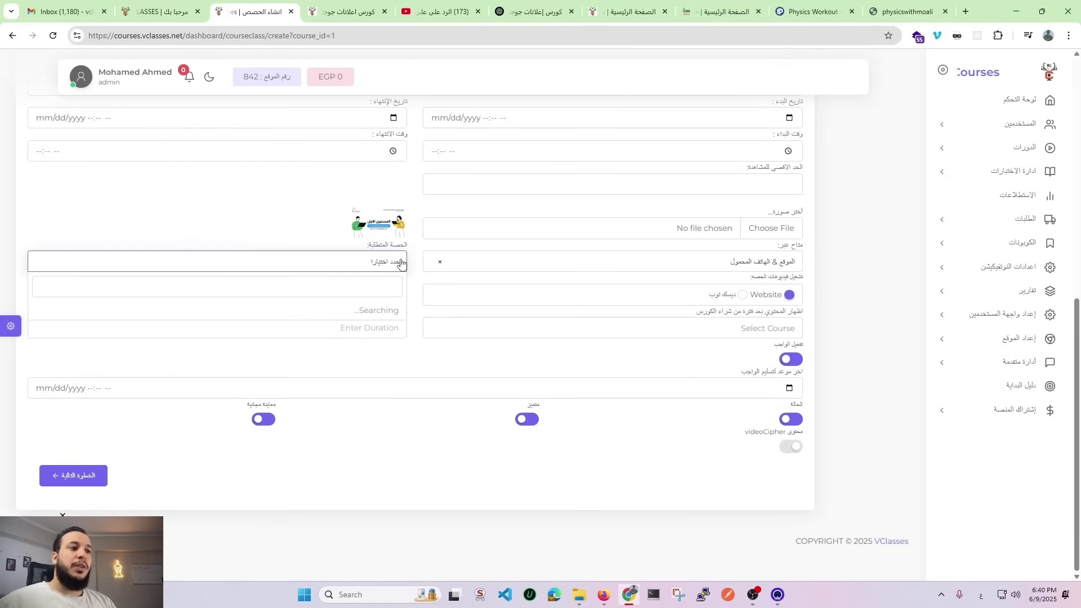
left_click(401, 262)
left_click(401, 262)
left_click(402, 266)
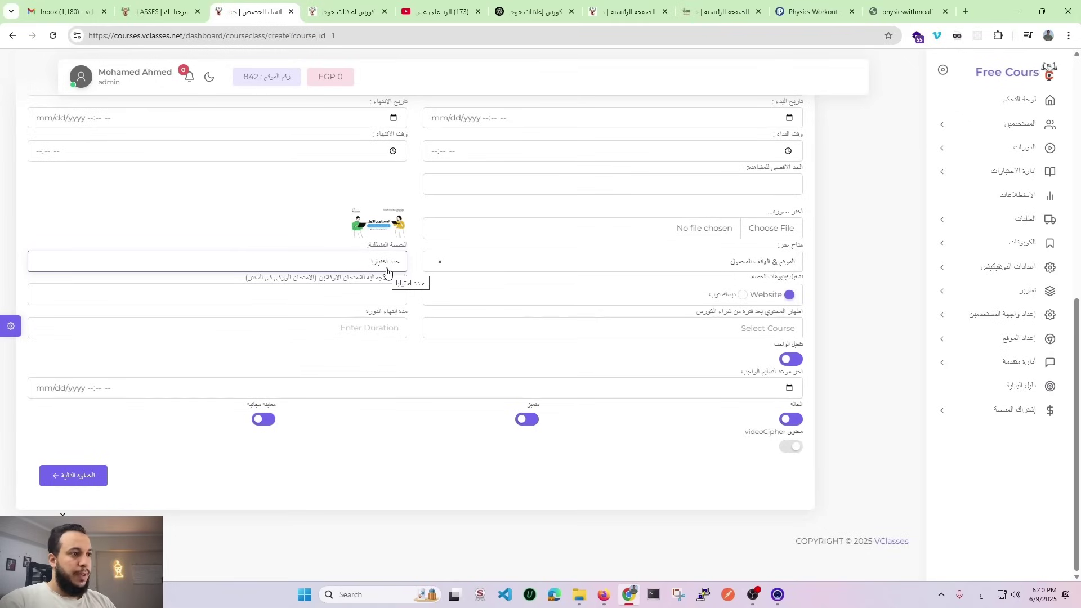
Clear the duration and the 'اسبوع' release period, then turn off 'تفعيل الواجب'.
left_click(785, 331)
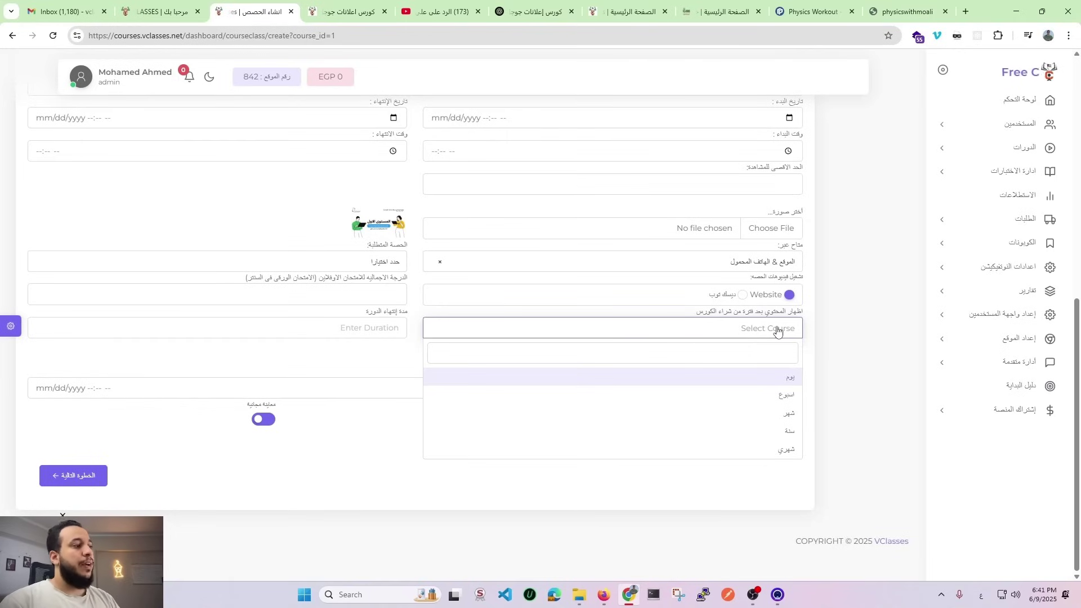
left_click(786, 395)
left_click(389, 331)
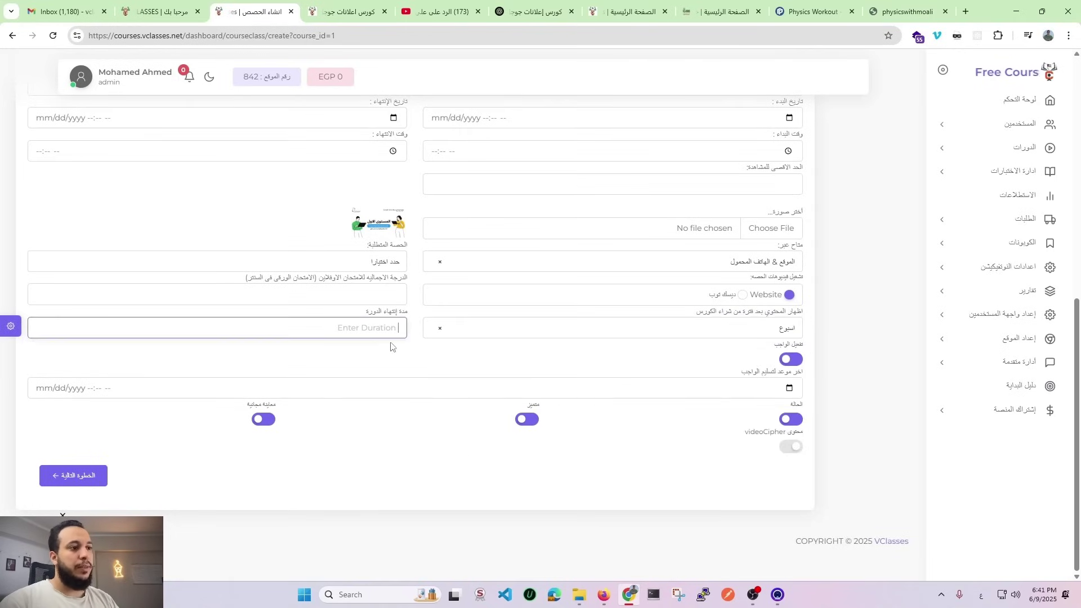
type("1")
left_click(411, 355)
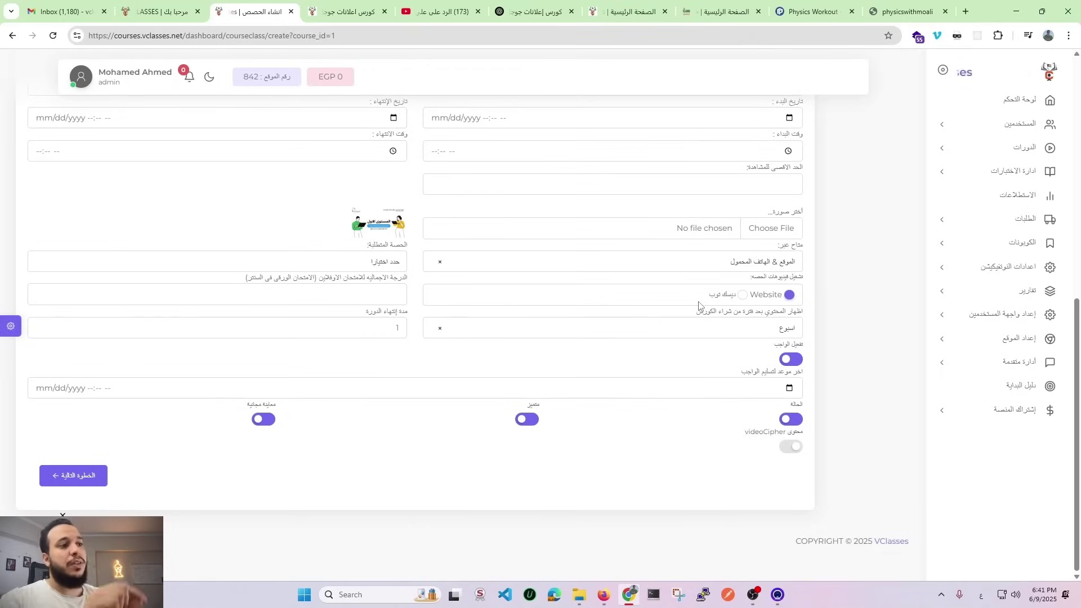
left_click(403, 328)
key("BackSpace")
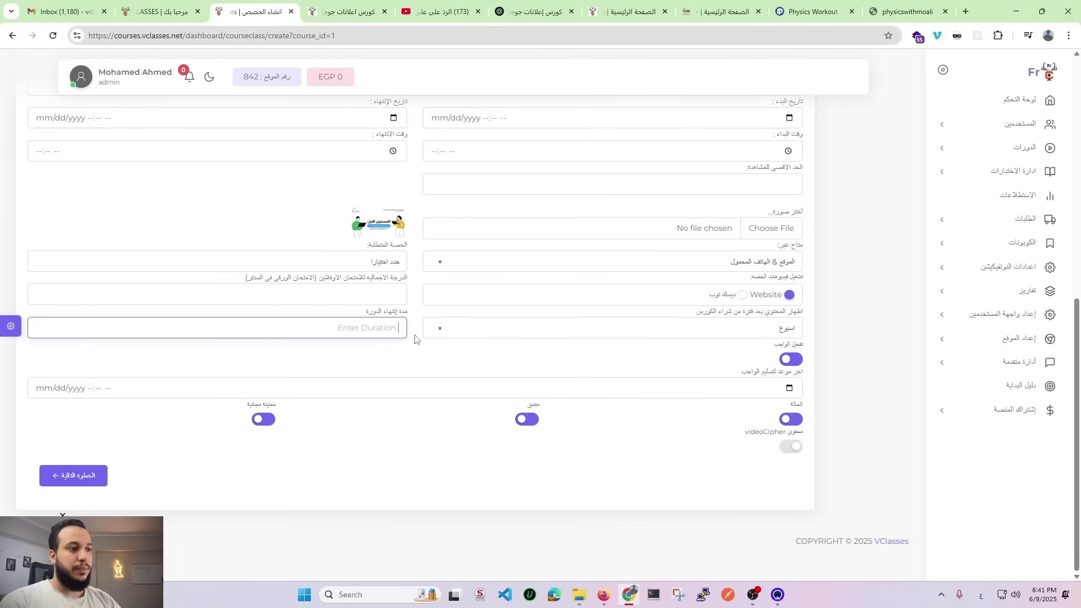
left_click(440, 329)
left_click(400, 359)
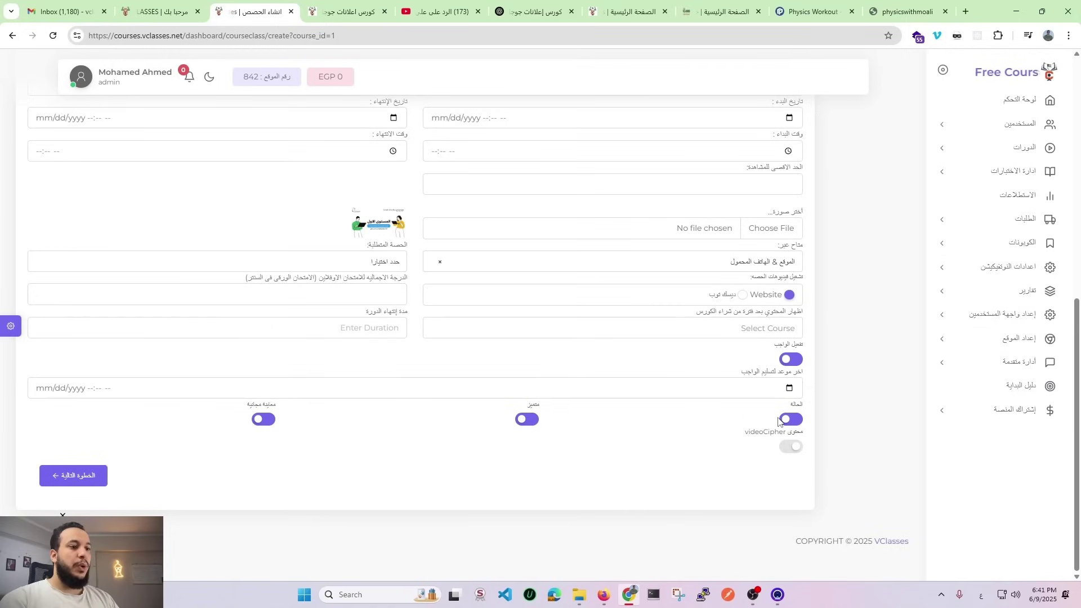
left_click(789, 363)
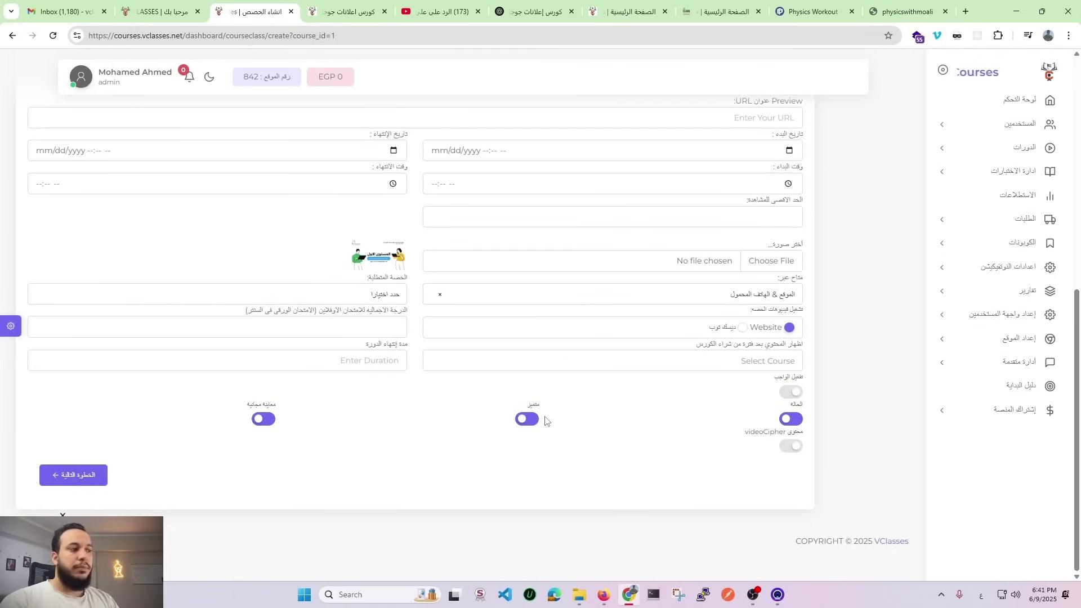
scroll(788, 430, "up", 8)
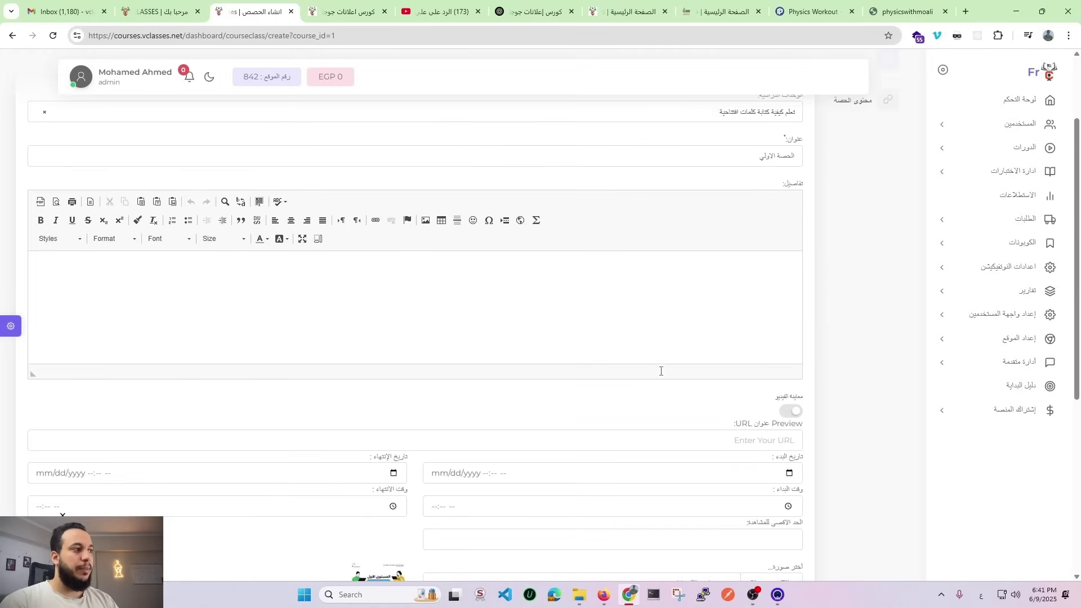
Confirm 'المحتوى' as the lesson type and advance to the 'محتوى الحصة' step.
left_click(780, 188)
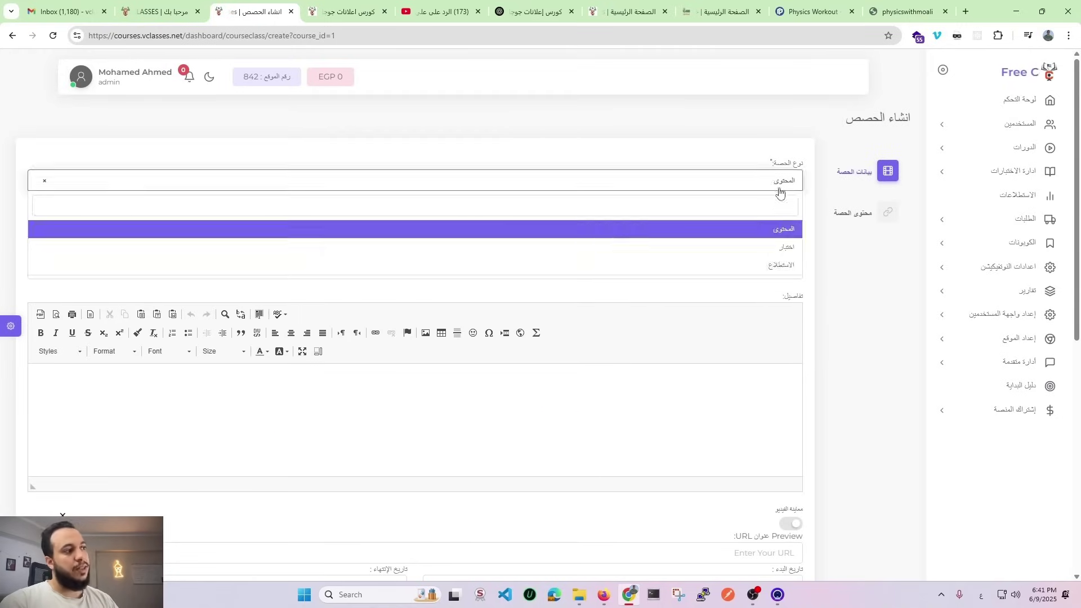
left_click(781, 229)
left_click(777, 184)
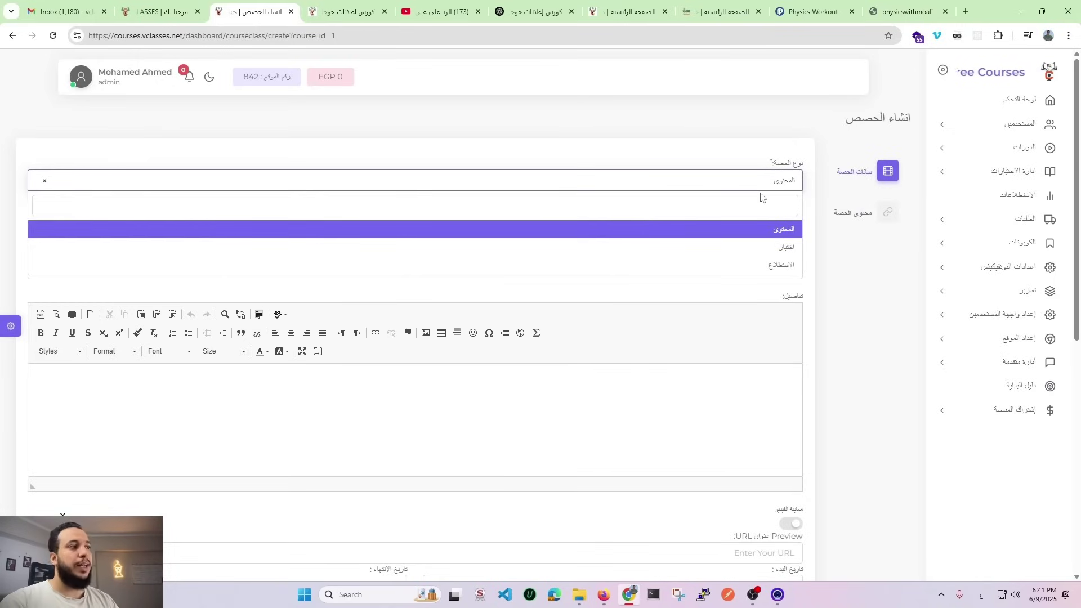
left_click(786, 185)
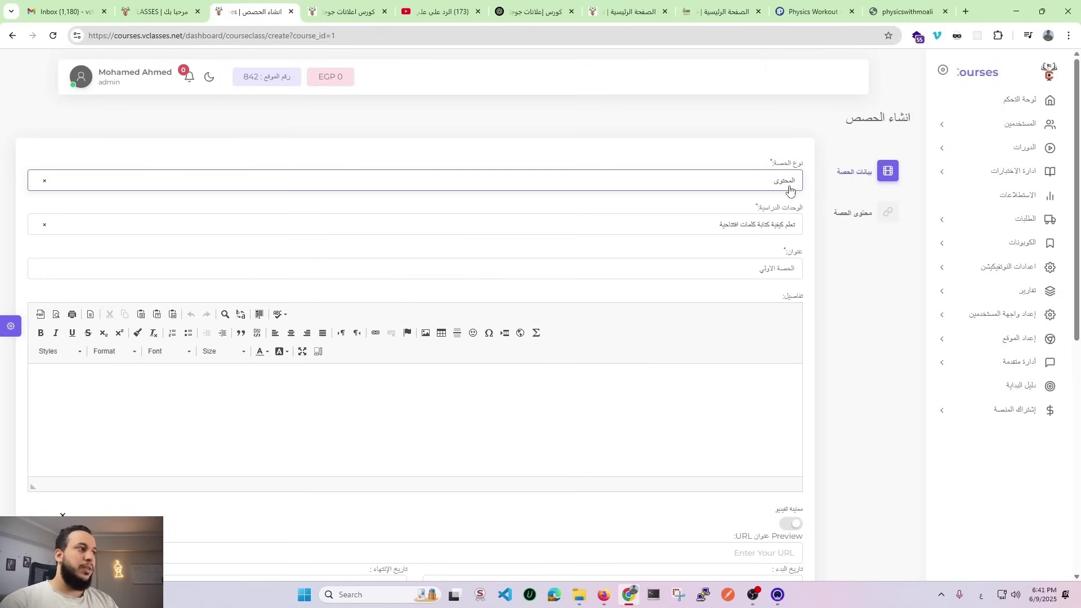
left_click(789, 186)
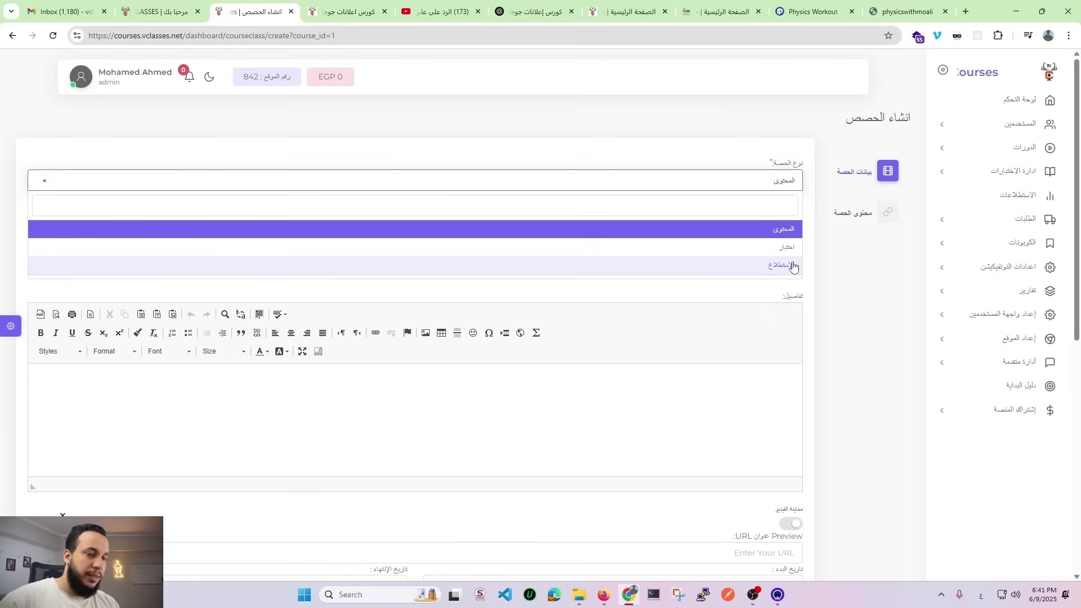
left_click(898, 251)
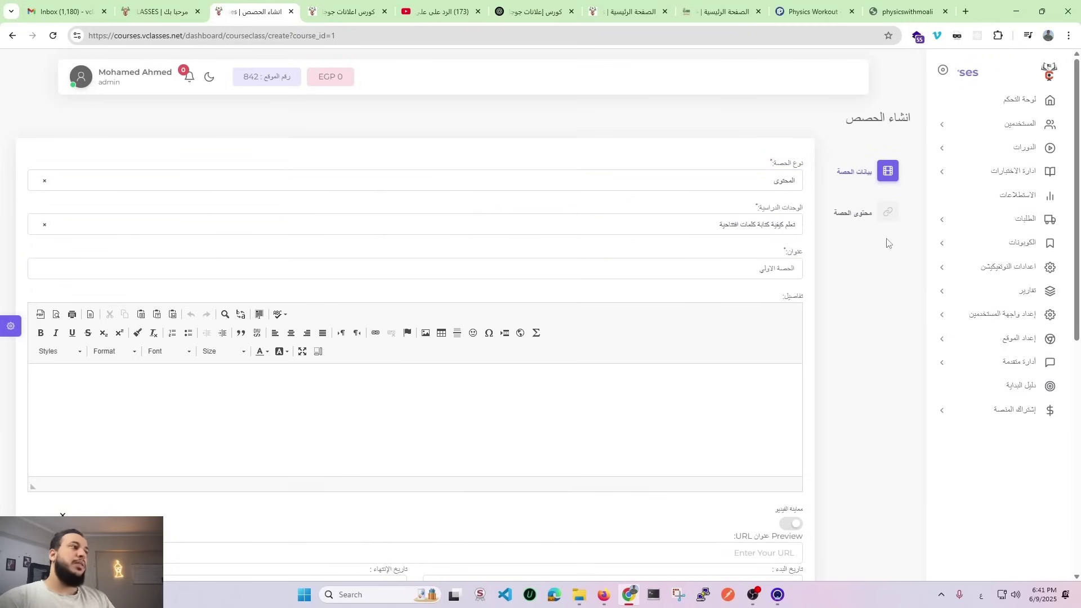
left_click(774, 189)
left_click(781, 235)
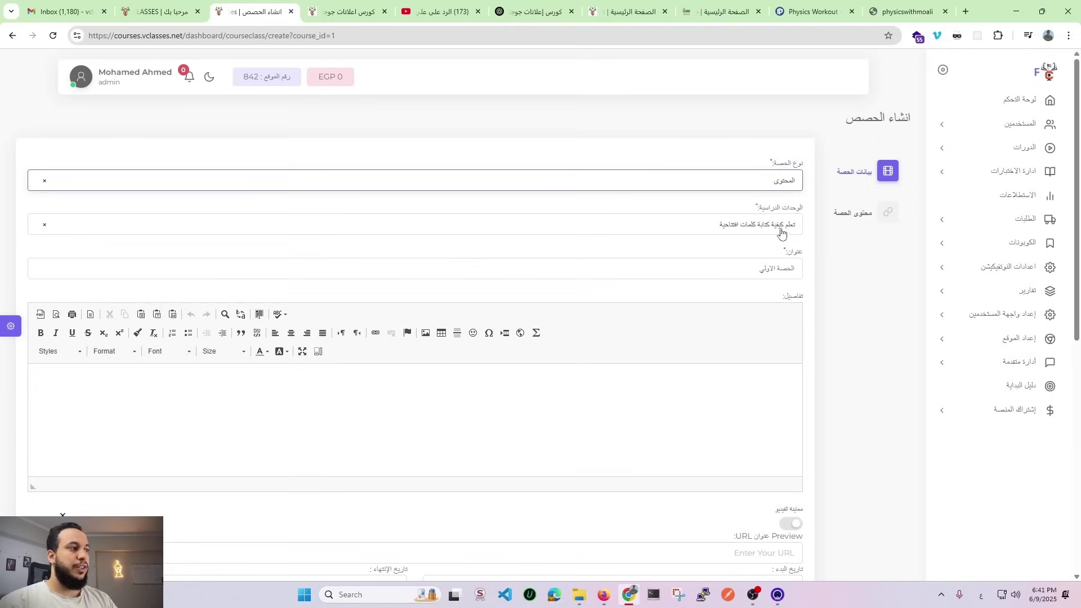
left_click(849, 213)
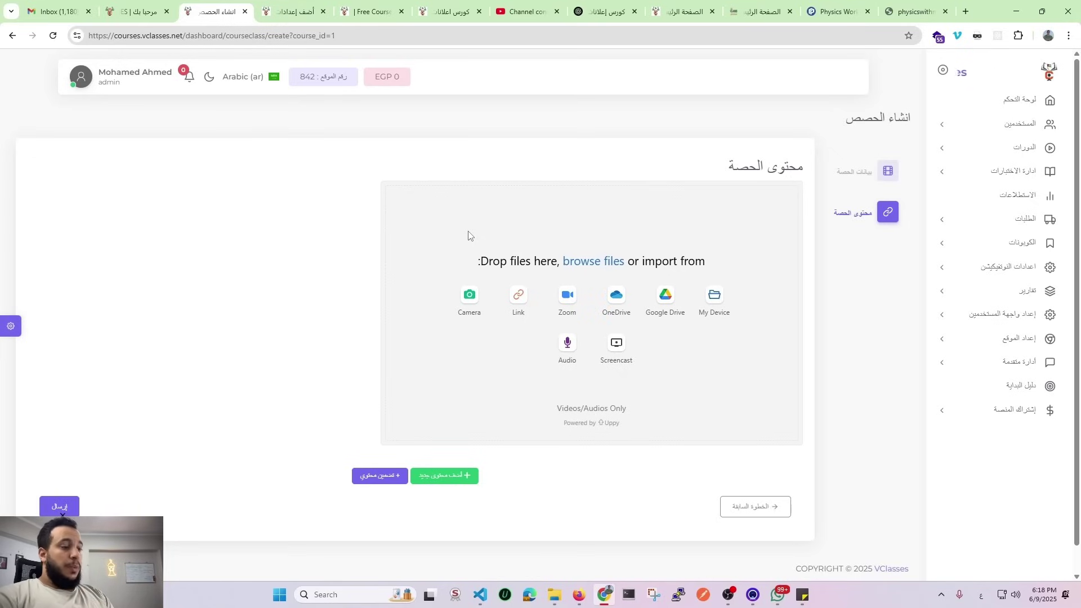
Add a new content item and title it 'المقدمة'.
scroll(483, 342, "down", 1)
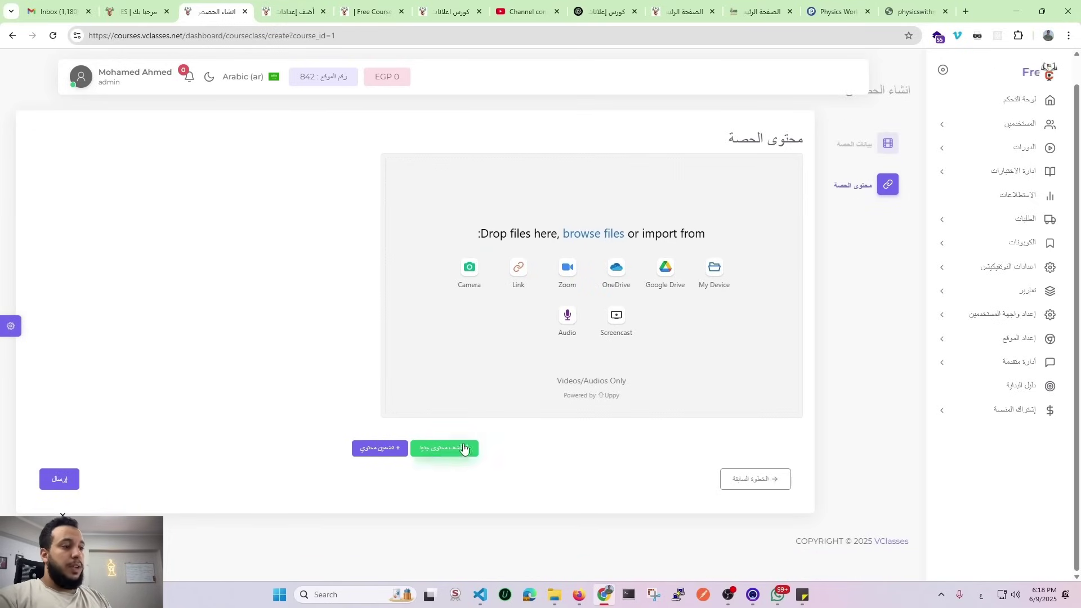
left_click(463, 447)
scroll(707, 439, "down", 2)
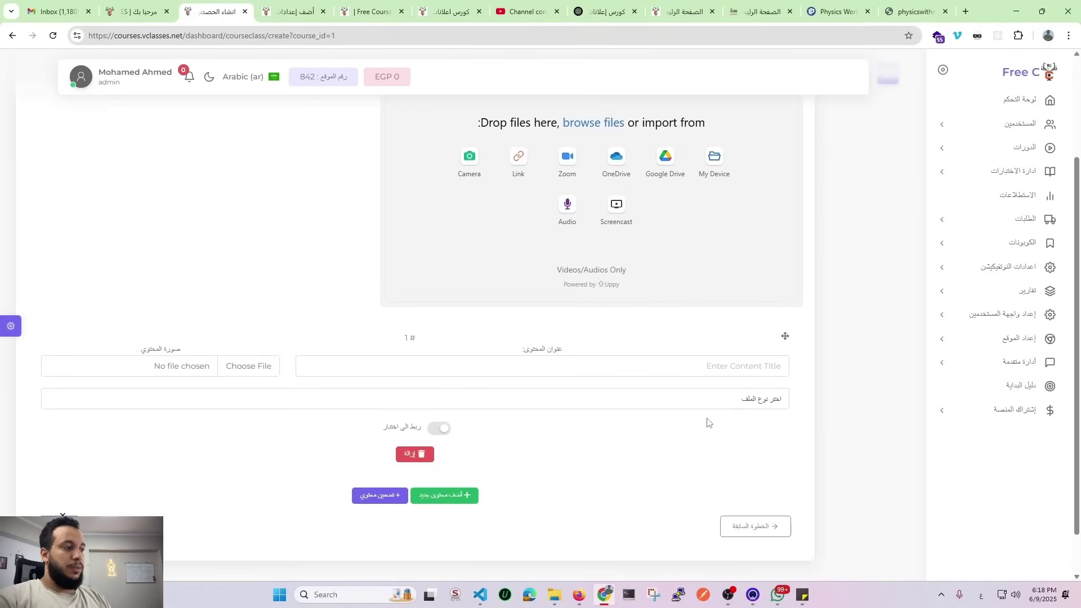
left_click(759, 365)
left_click(685, 398)
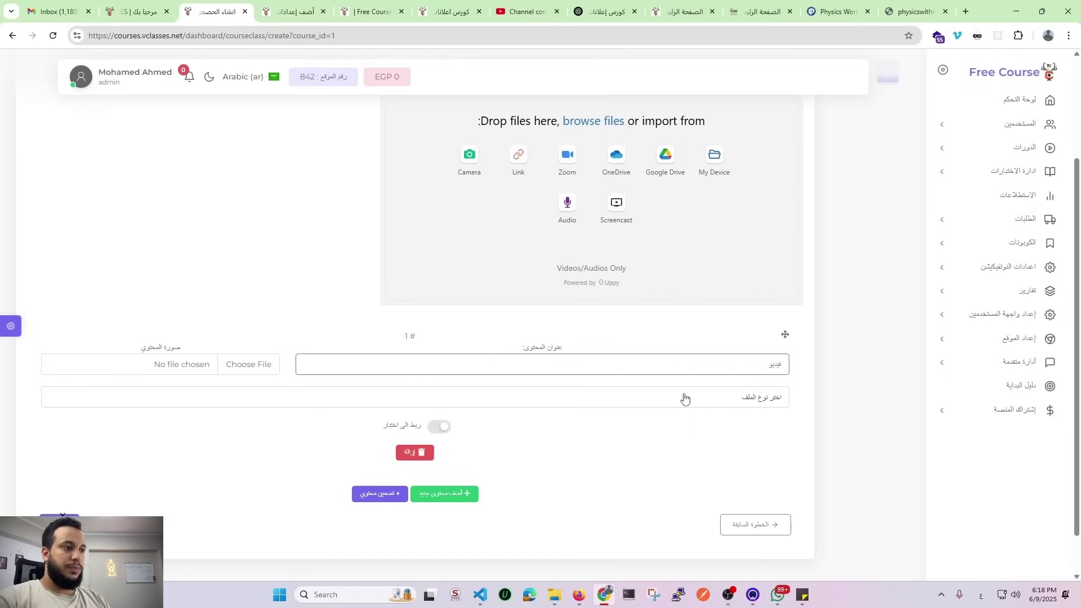
left_click_drag(760, 367, 809, 373)
key("BackSpace")
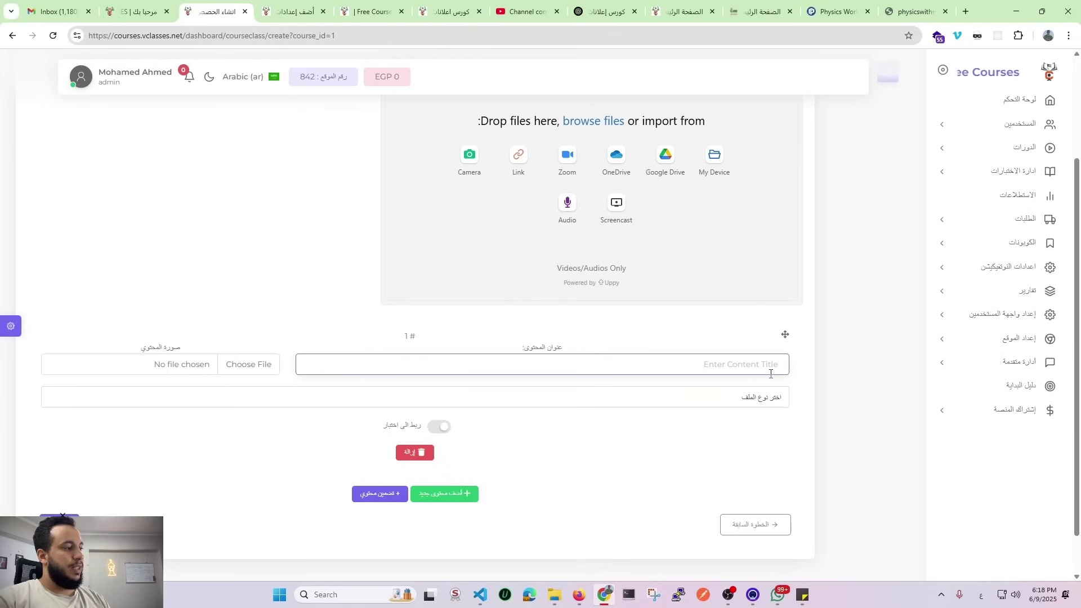
left_click(771, 373)
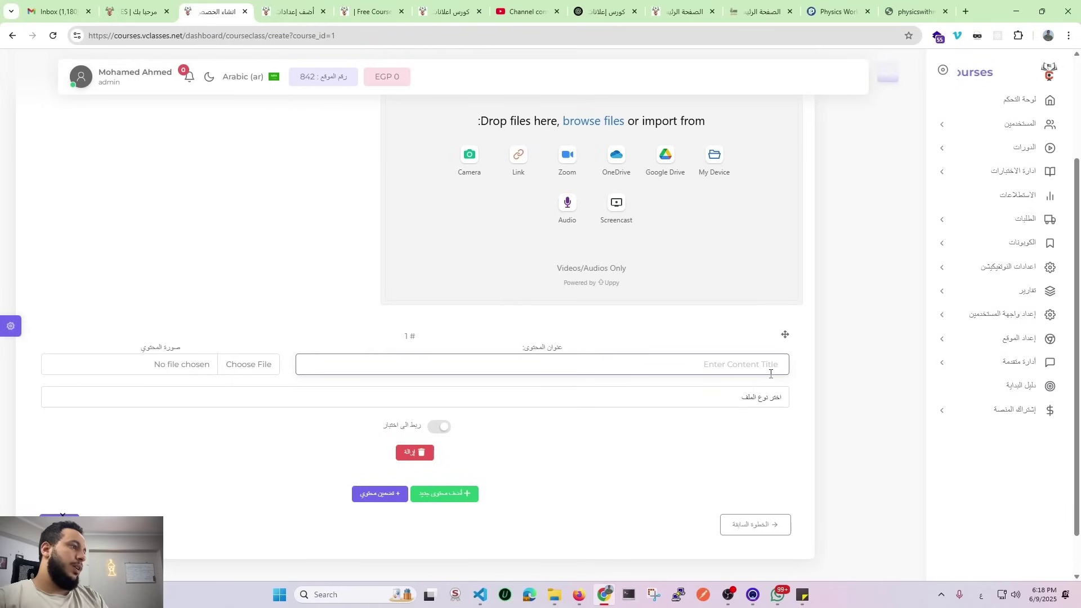
type("الم")
key("Down")
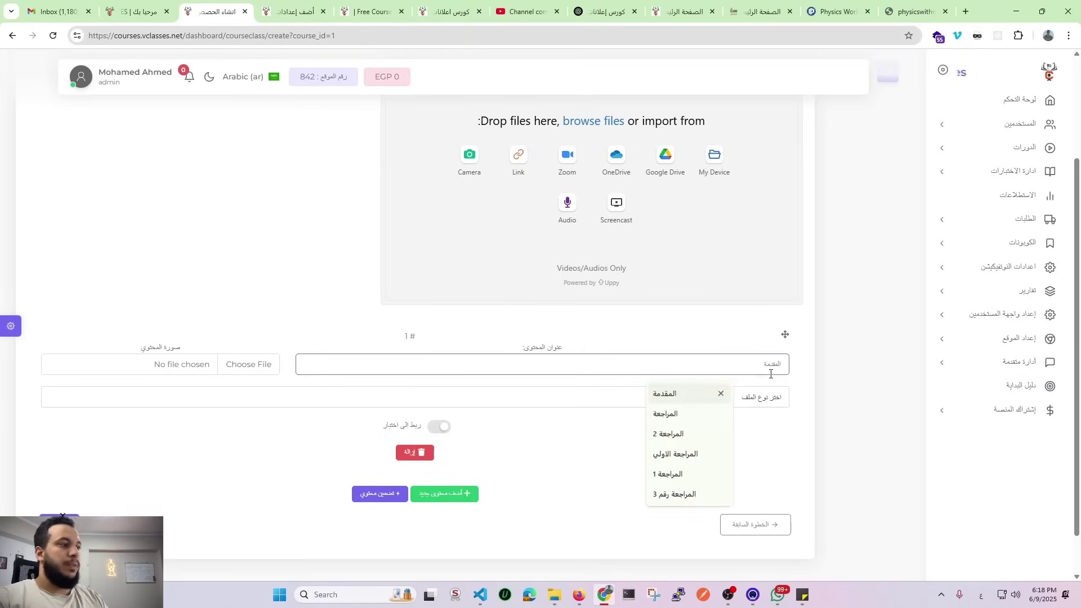
key("Return")
Set the item's file type to فيديو, leaving its URL empty.
left_click(769, 395)
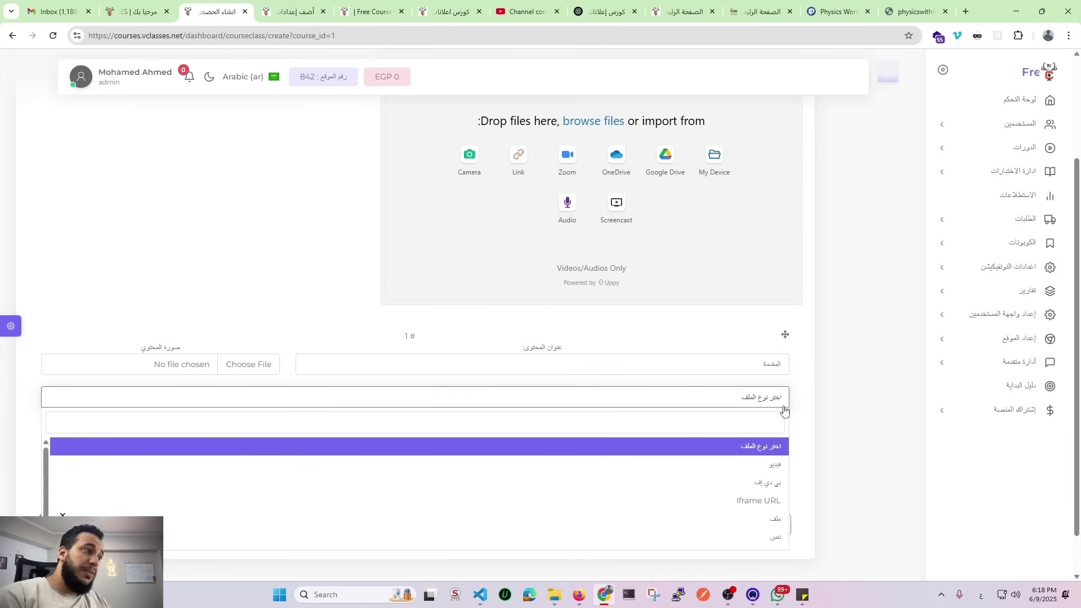
left_click(778, 464)
left_click(733, 428)
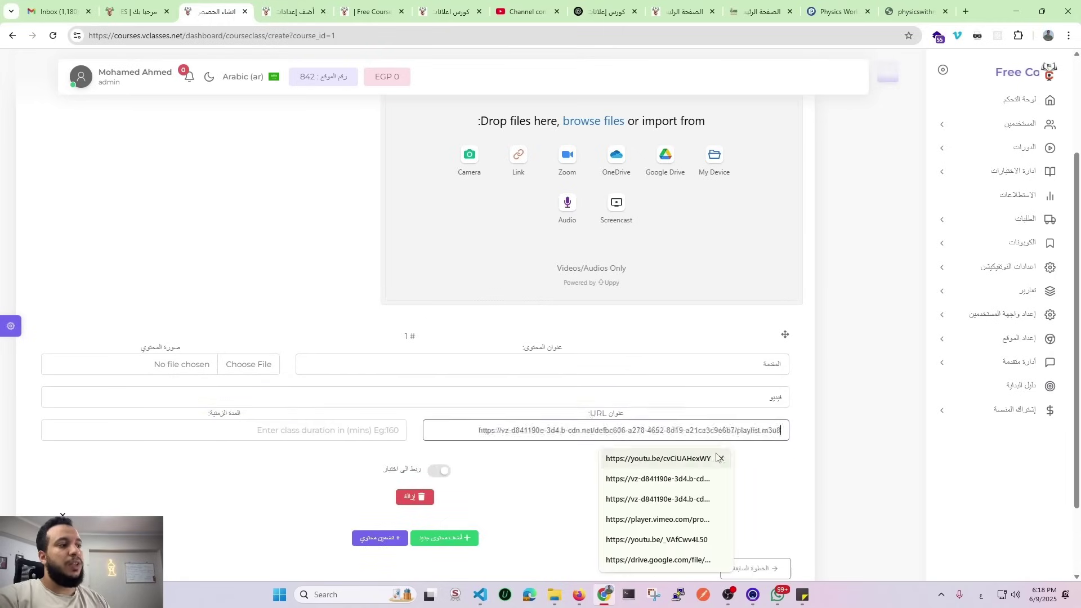
left_click(767, 456)
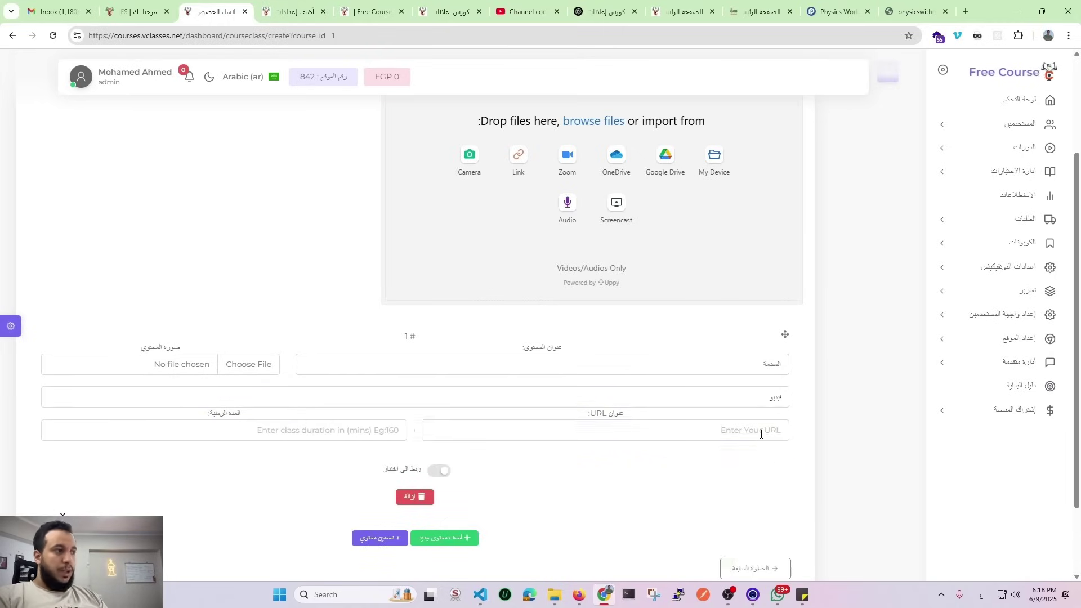
left_click(550, 6)
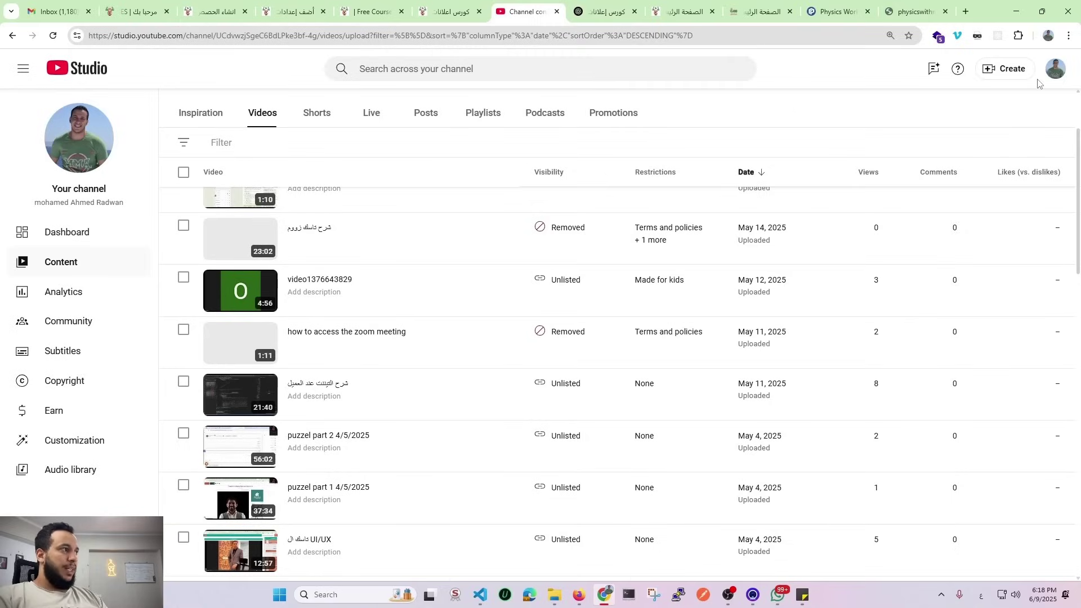
Upload the 'New Recording' video from Work (I:) > videos to YouTube Studio.
left_click(1008, 68)
left_click(1005, 103)
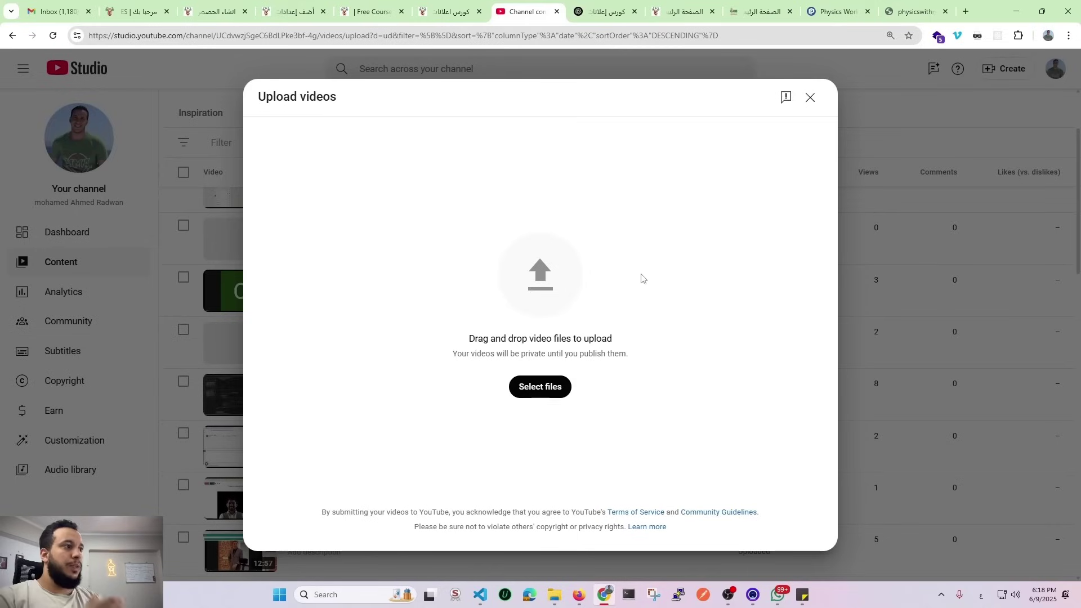
left_click(542, 386)
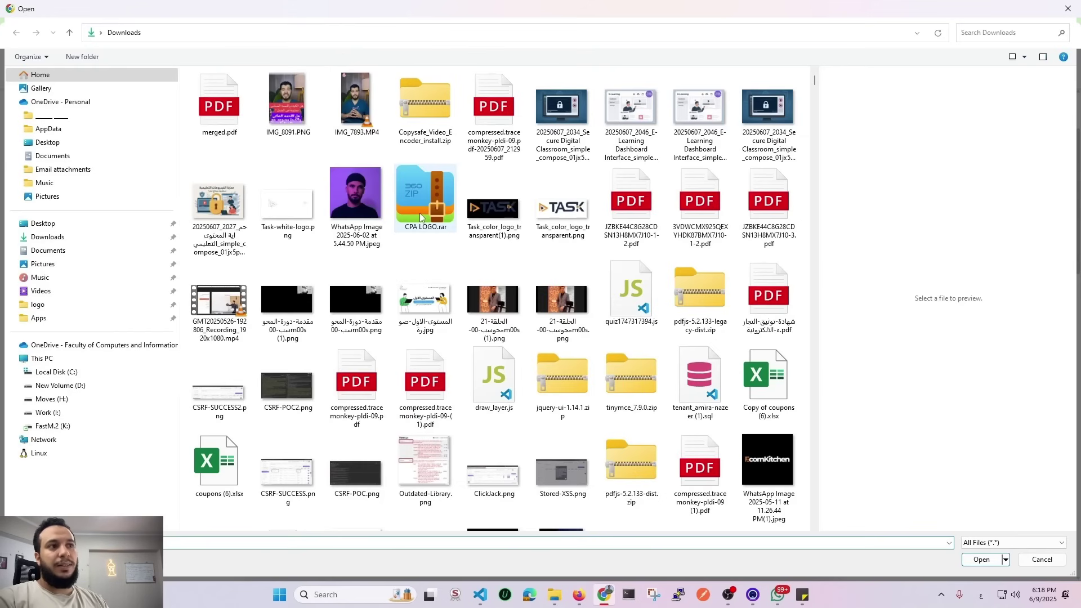
scroll(425, 273, "down", 15)
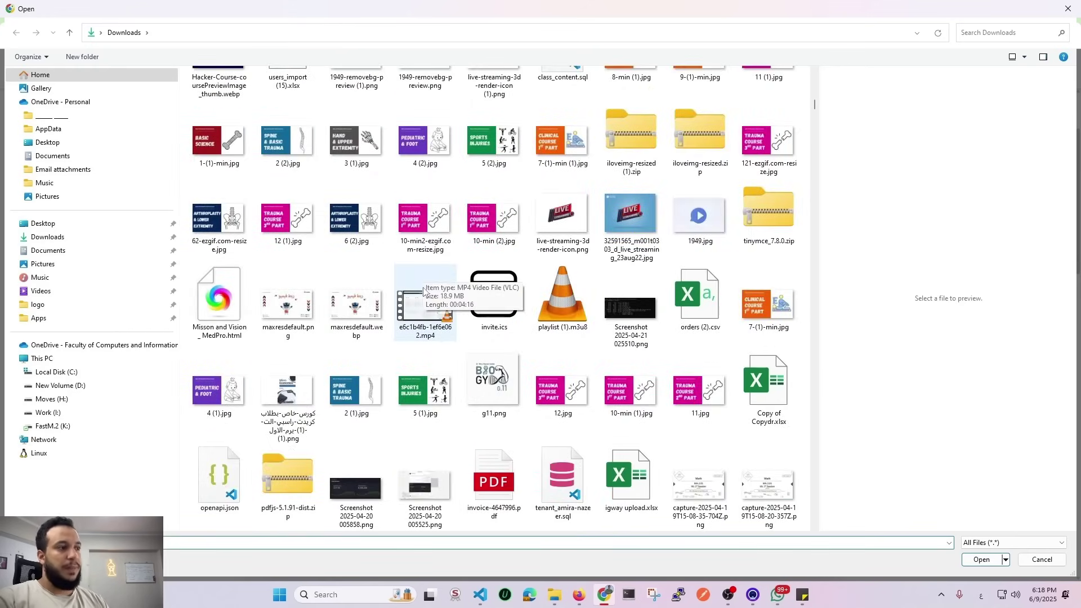
scroll(425, 279, "down", 5)
scroll(425, 279, "down", 6)
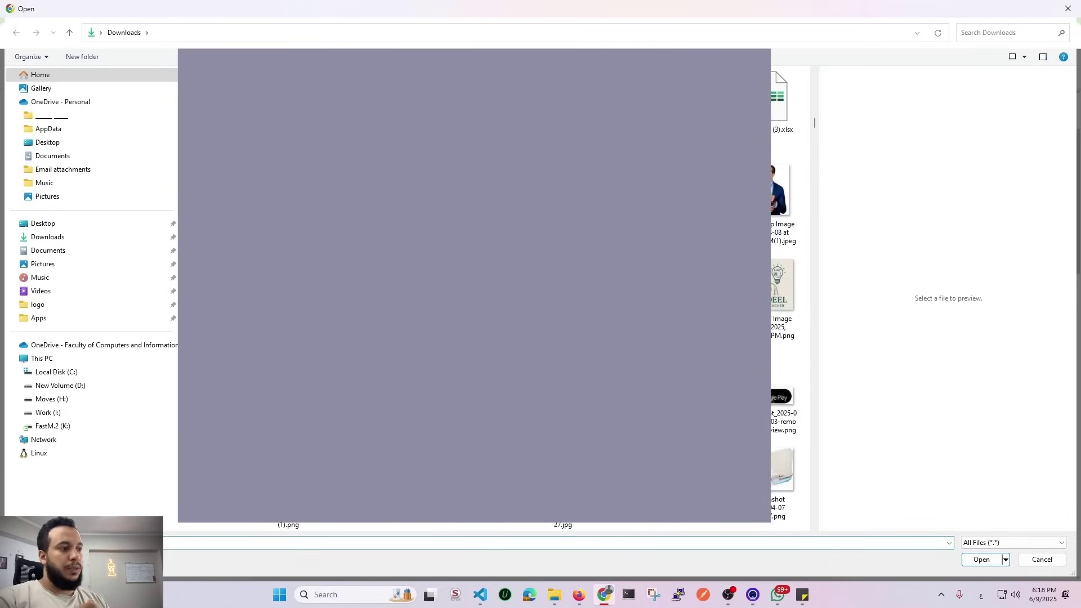
scroll(425, 279, "down", 3)
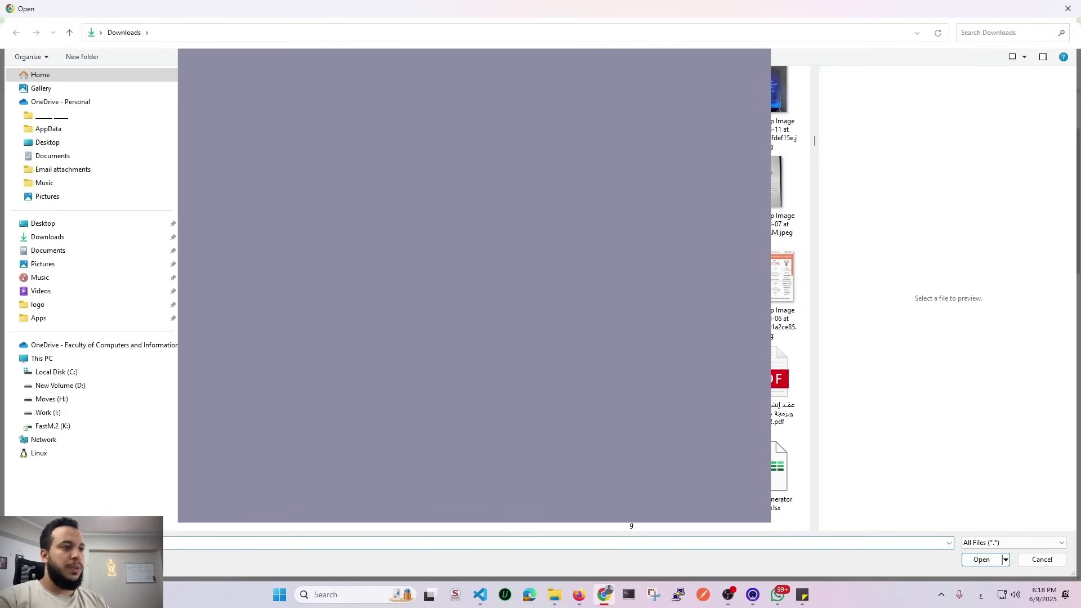
left_click(53, 413)
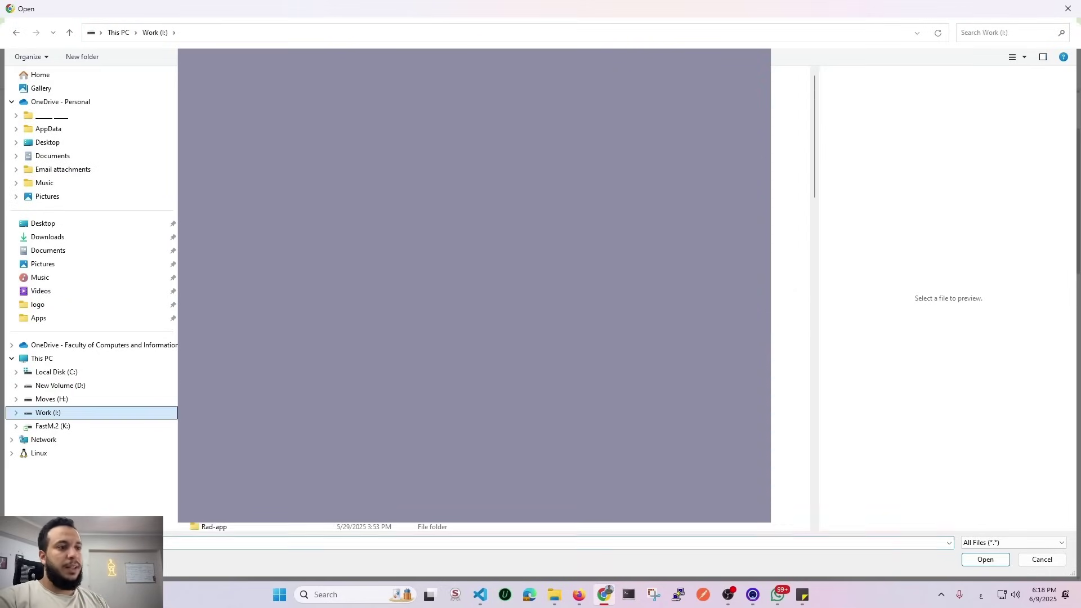
scroll(474, 285, "down", 3)
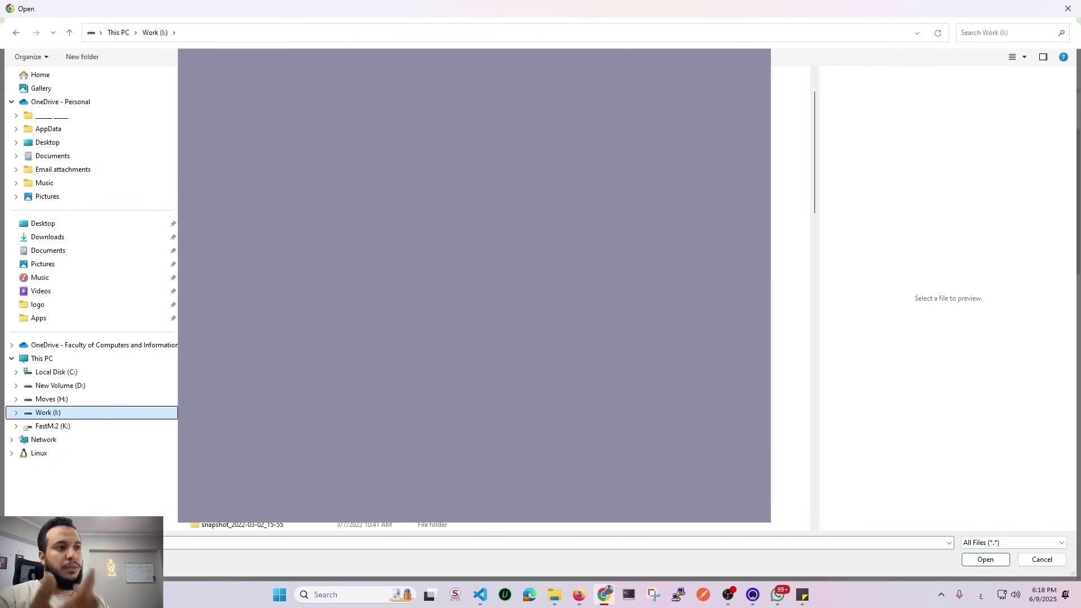
key("alt+shift")
key("w")
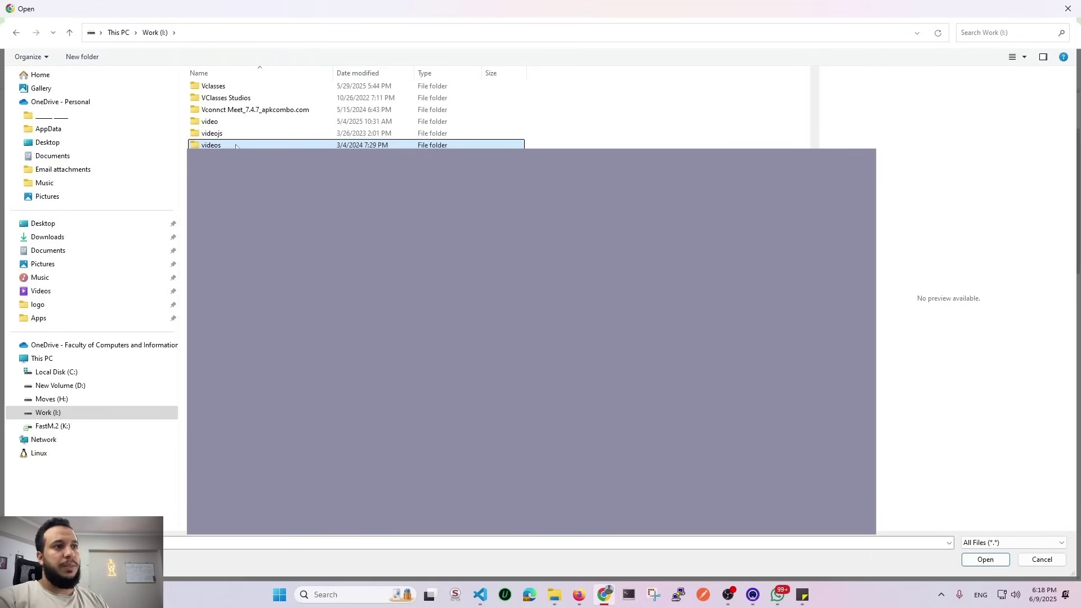
double_click(235, 146)
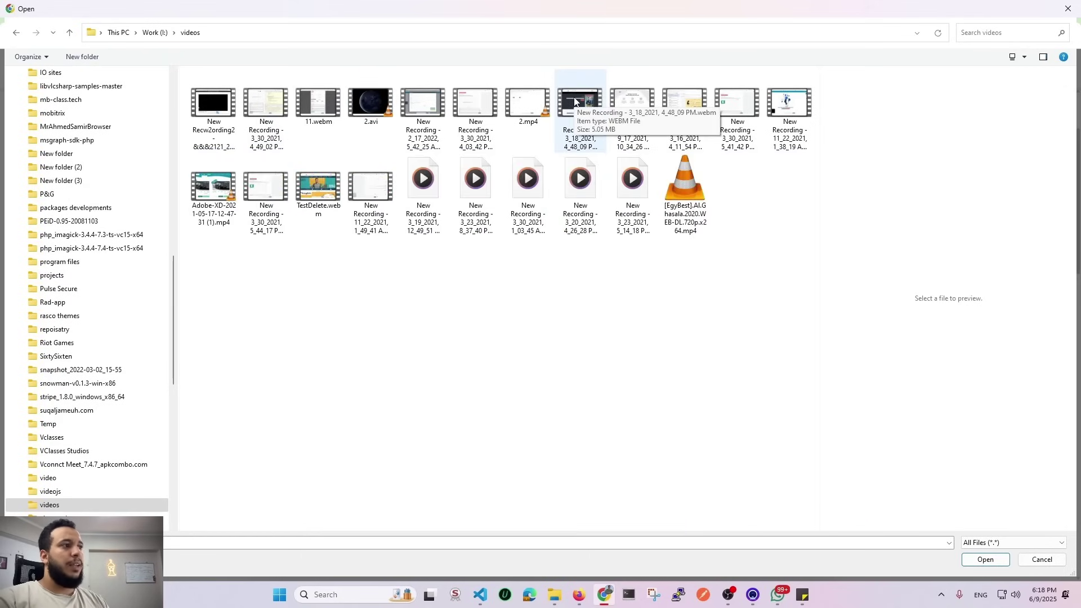
double_click(575, 102)
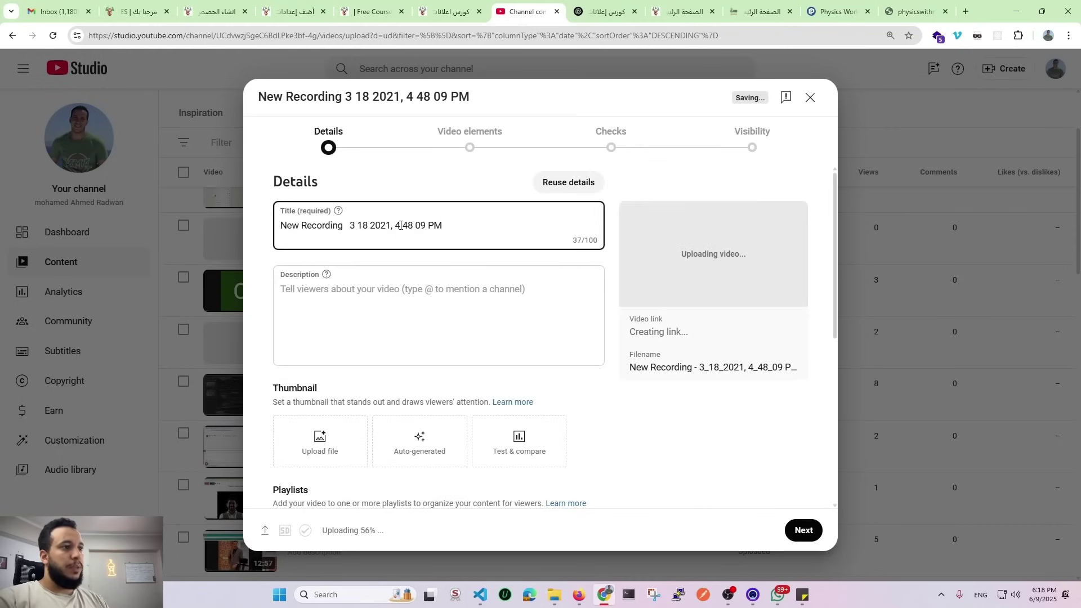
Replace the uploaded video's title with 'المقدمة'.
triple_click(400, 225)
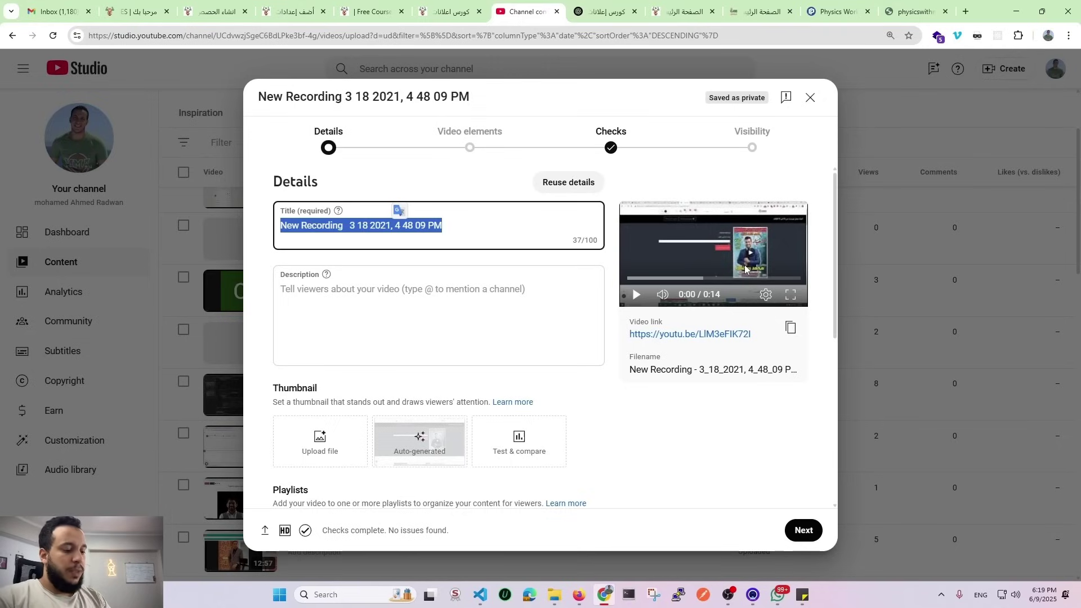
key("BackSpace")
type("المقدمة")
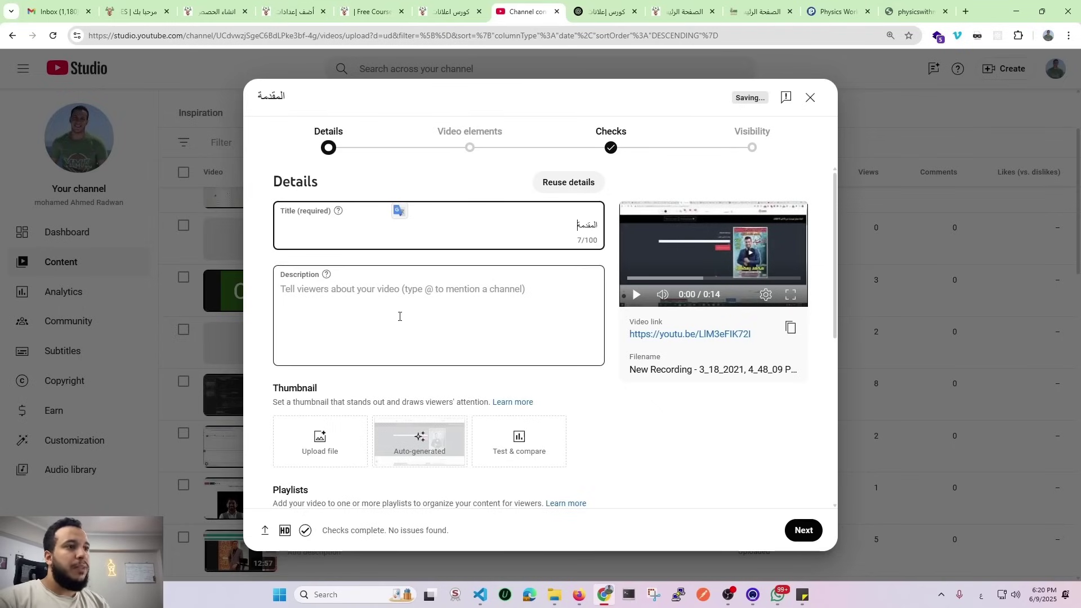
left_click(802, 530)
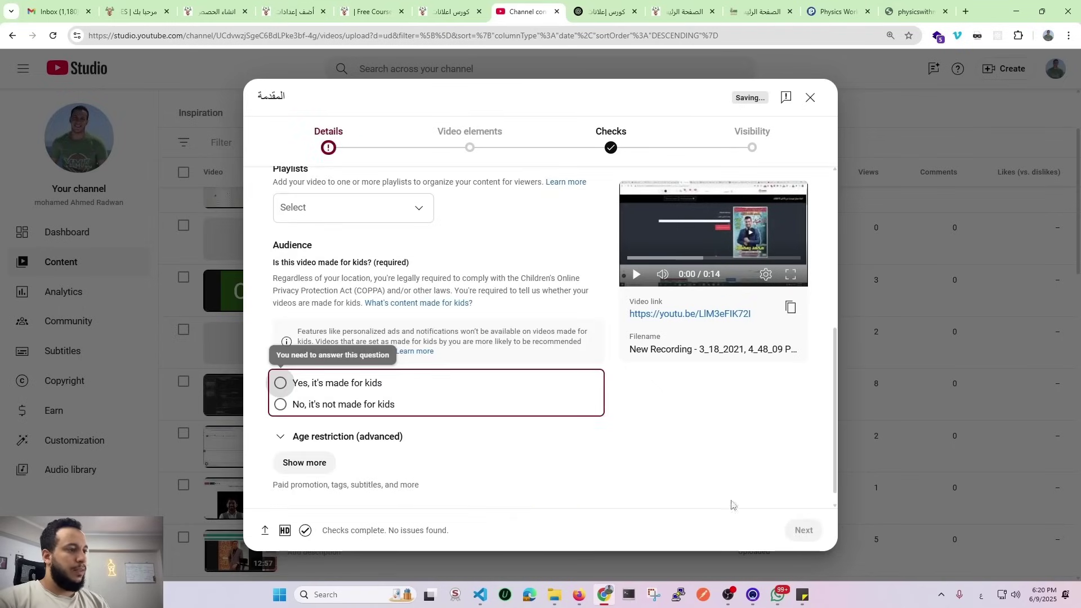
Mark the video as not made for kids and advance to the Visibility step.
left_click(329, 384)
left_click(800, 529)
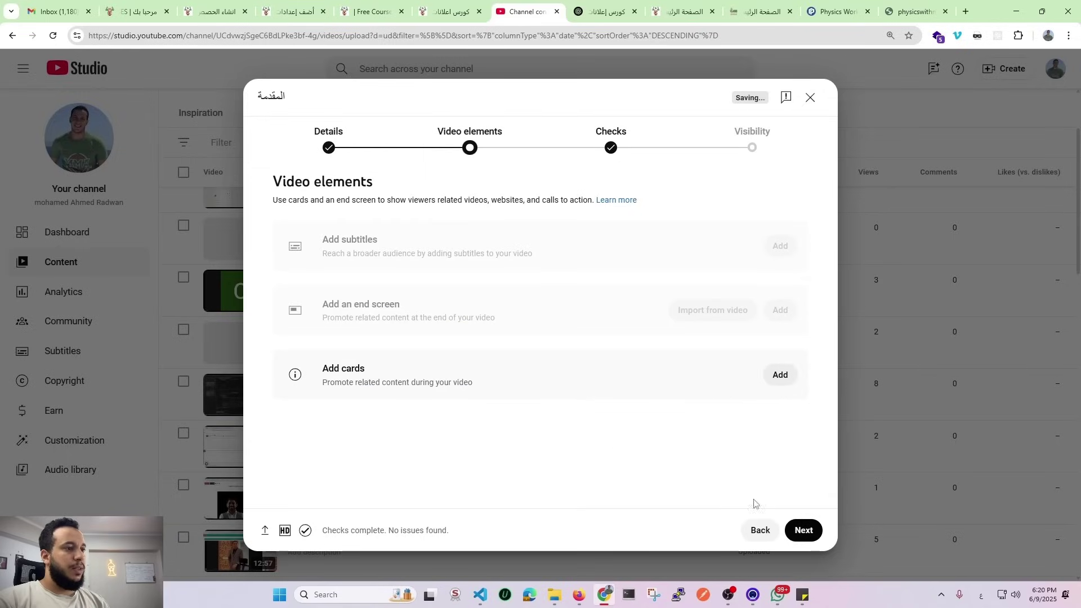
left_click(760, 531)
scroll(338, 402, "down", 6)
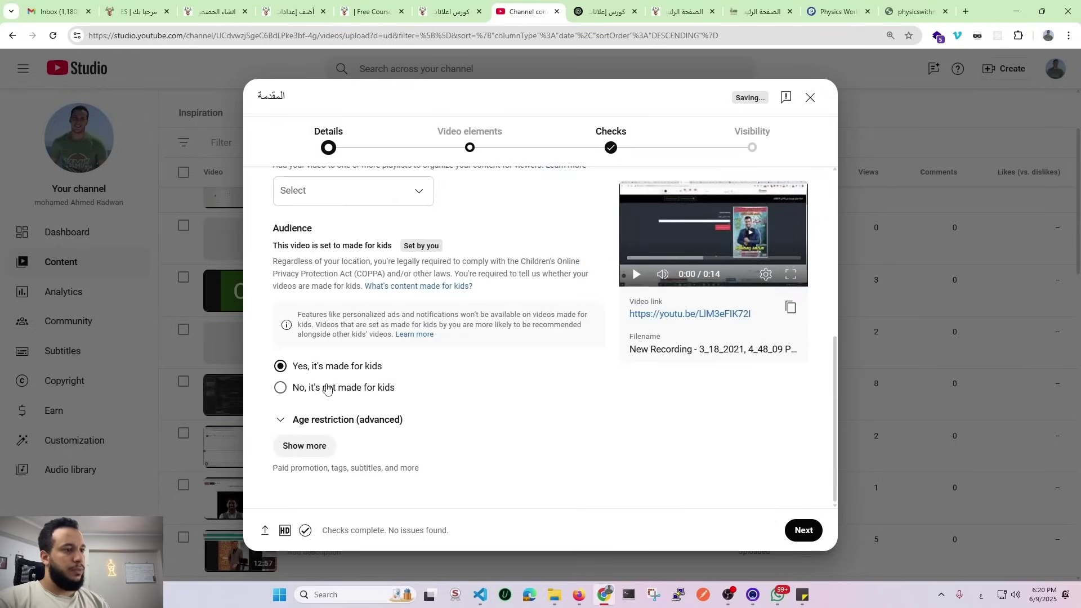
left_click(327, 388)
left_click(803, 528)
left_click(810, 531)
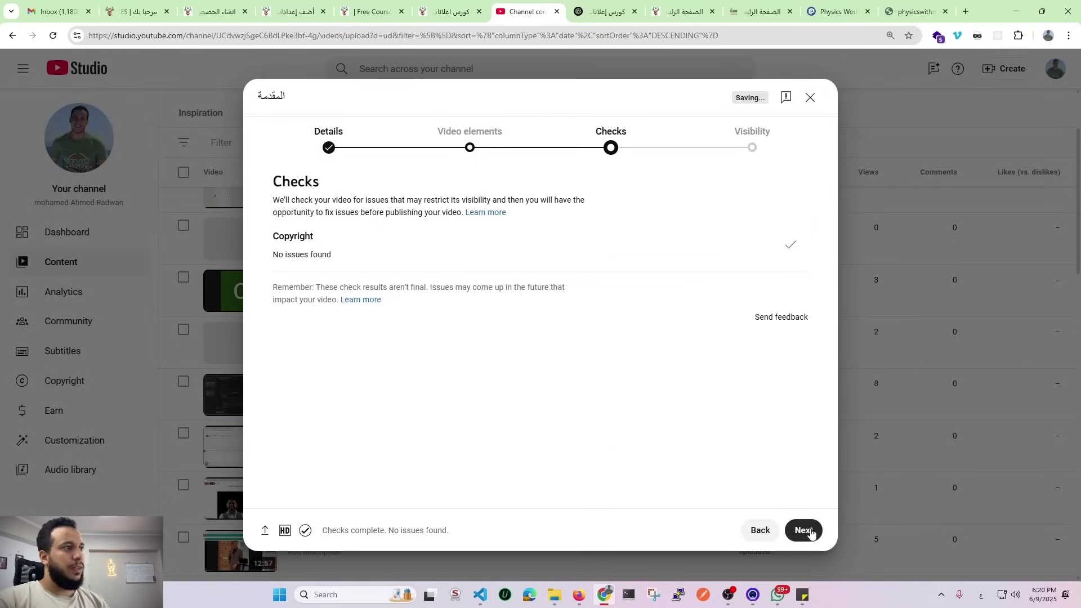
left_click(811, 532)
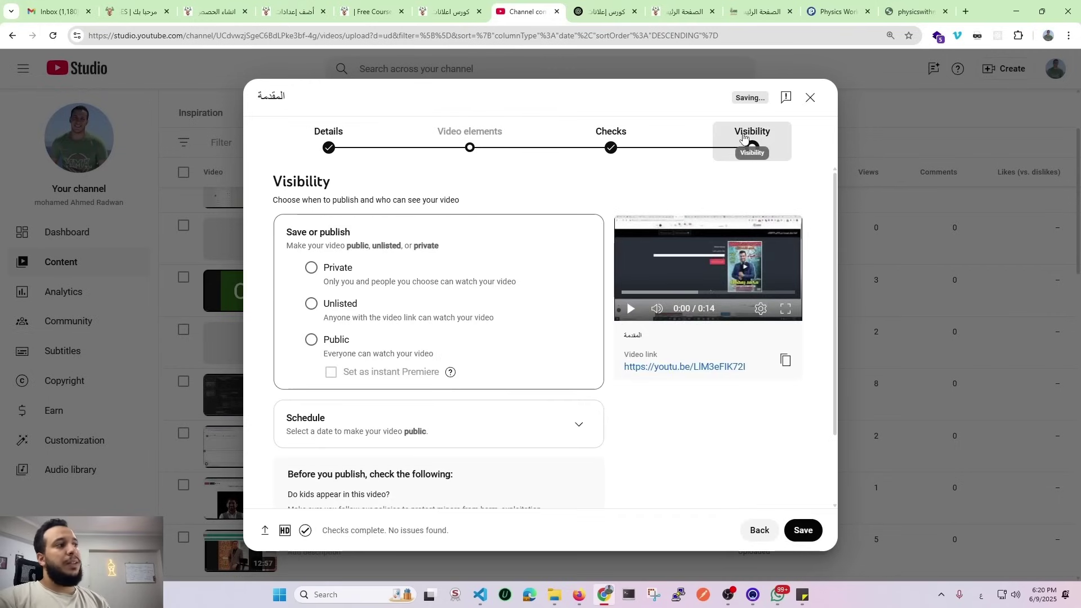
Set the 'المقدمة' video to Unlisted, copy its link, and save it.
left_click(316, 306)
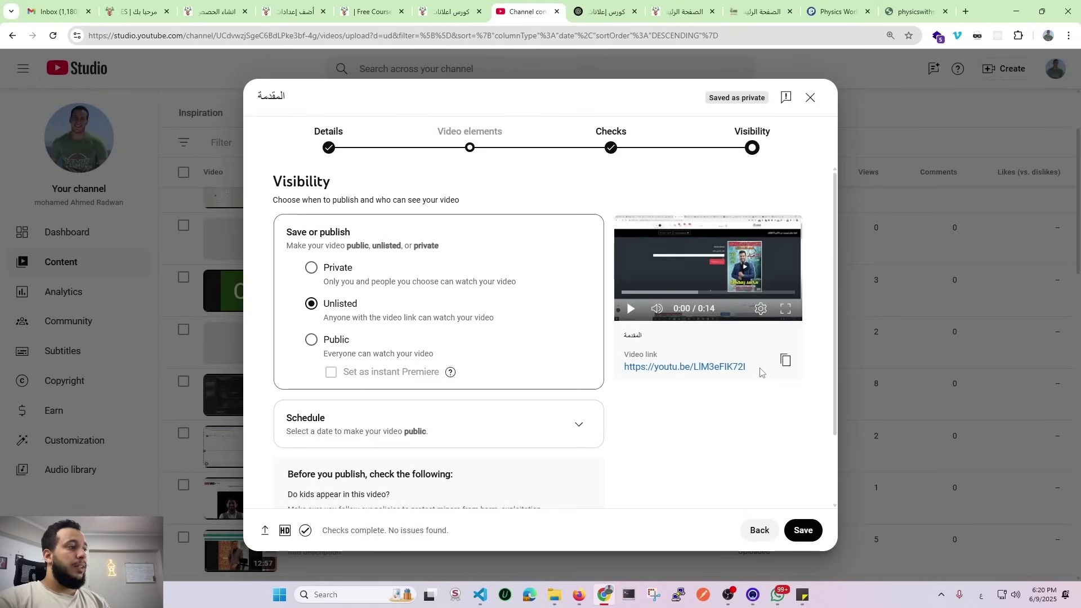
left_click_drag(761, 369, 625, 373)
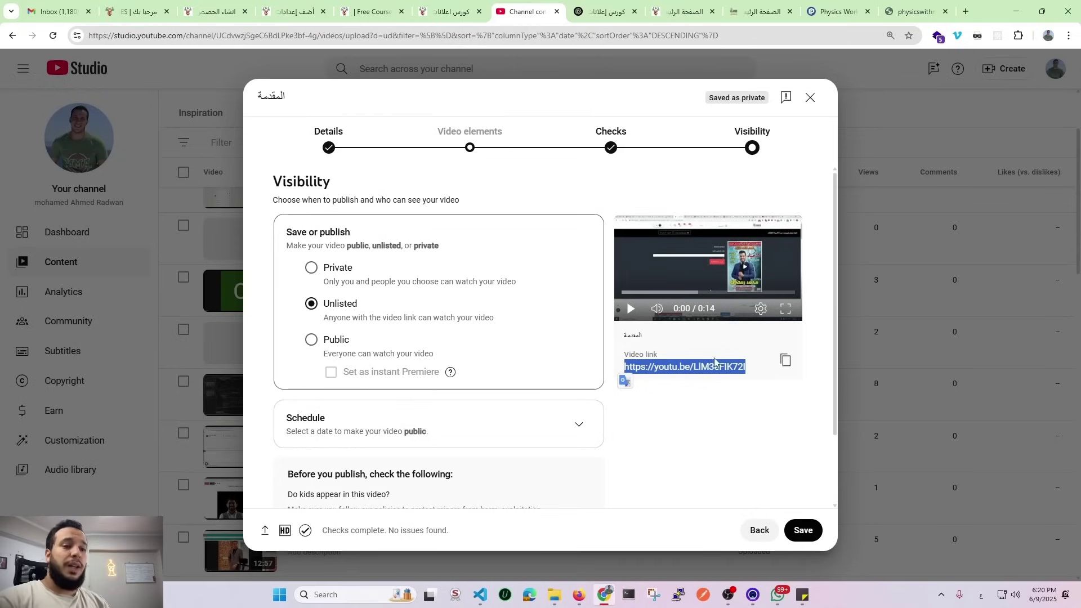
left_click(785, 360)
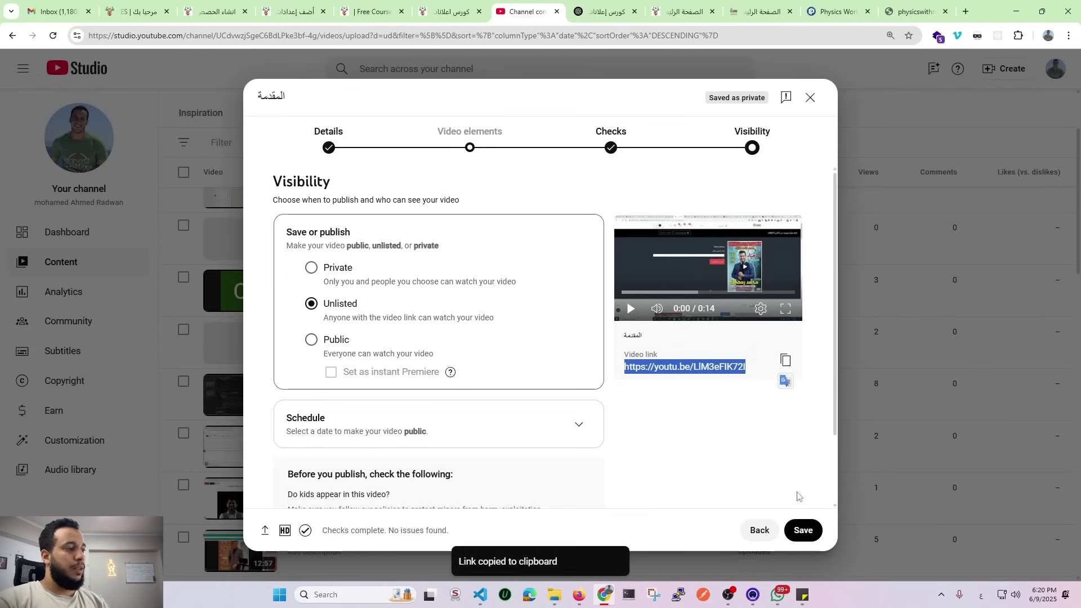
left_click(803, 530)
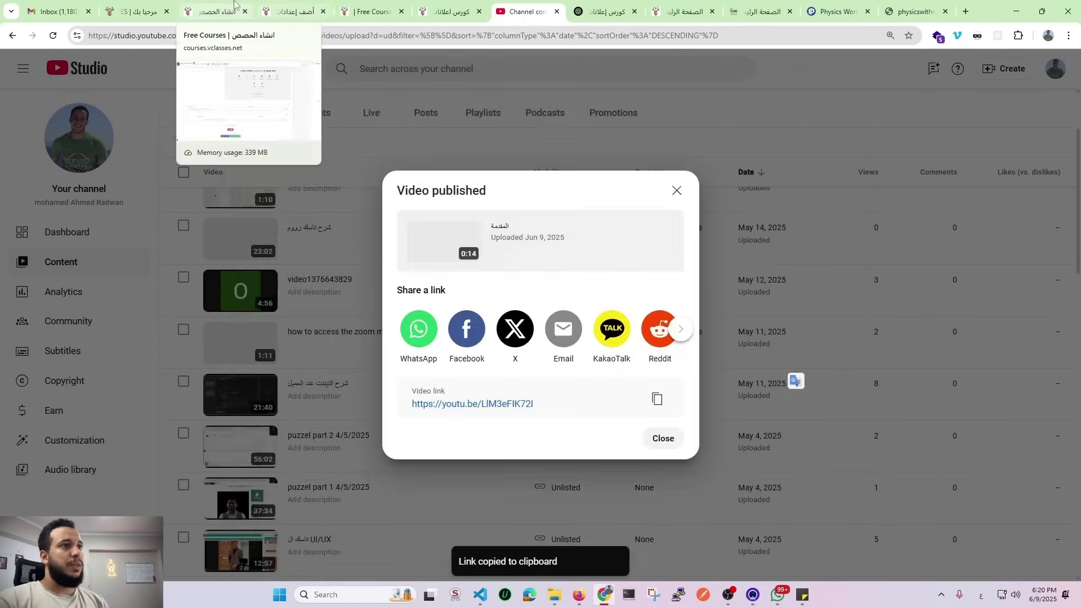
left_click(234, 5)
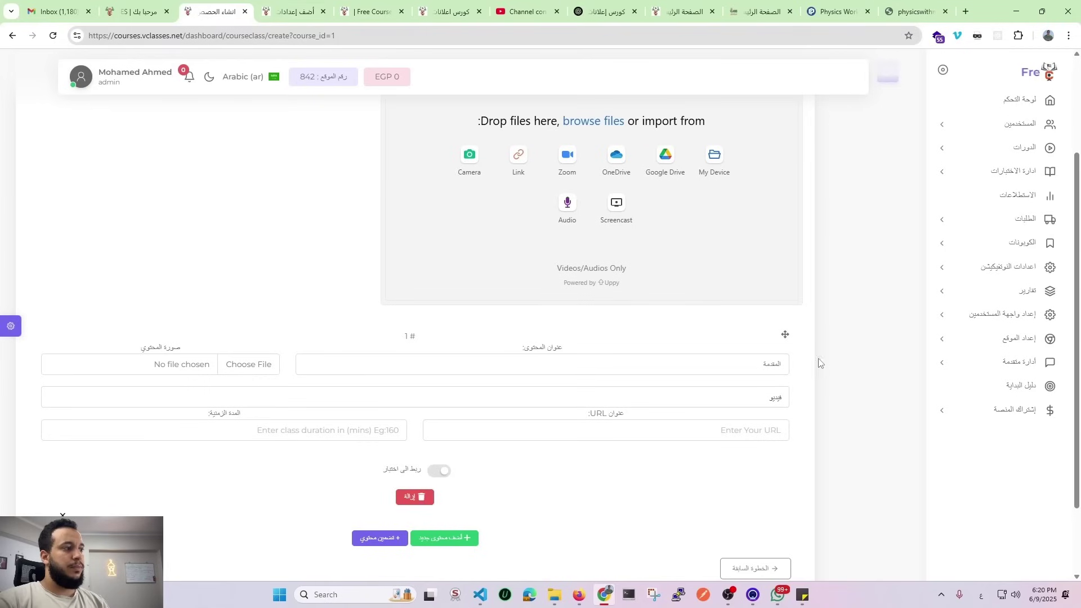
Paste the copied YouTube link into content item #1's URL field.
right_click(754, 430)
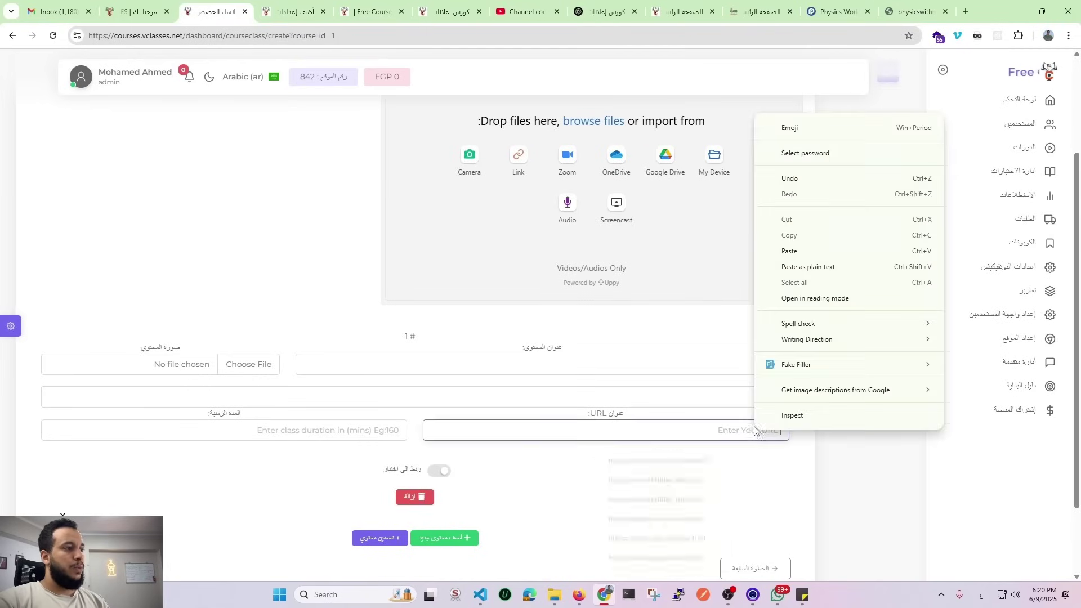
left_click(789, 251)
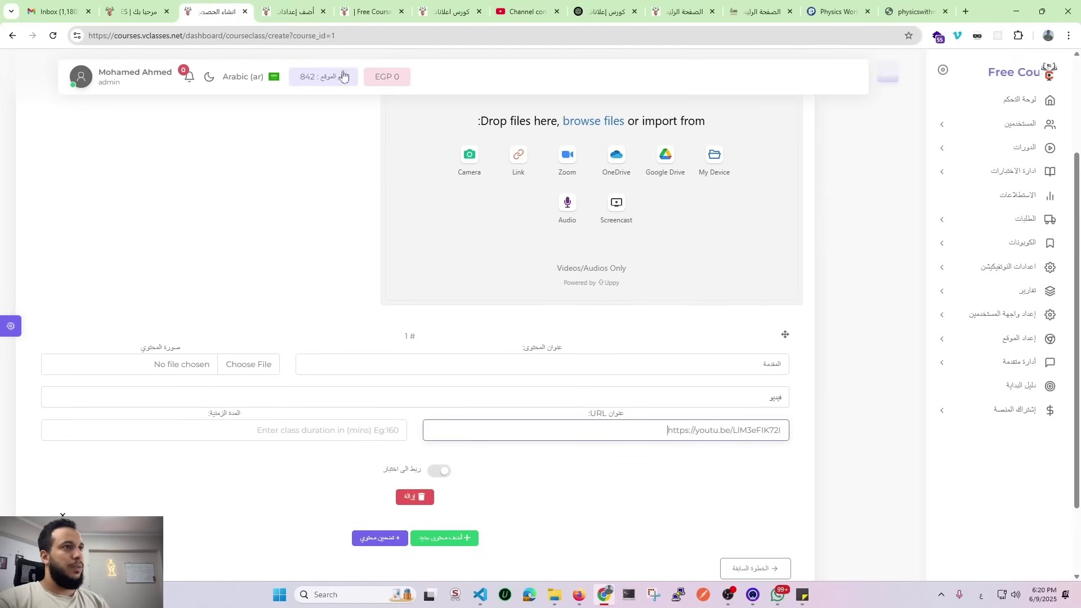
left_click(323, 12)
left_click(323, 11)
left_click(323, 12)
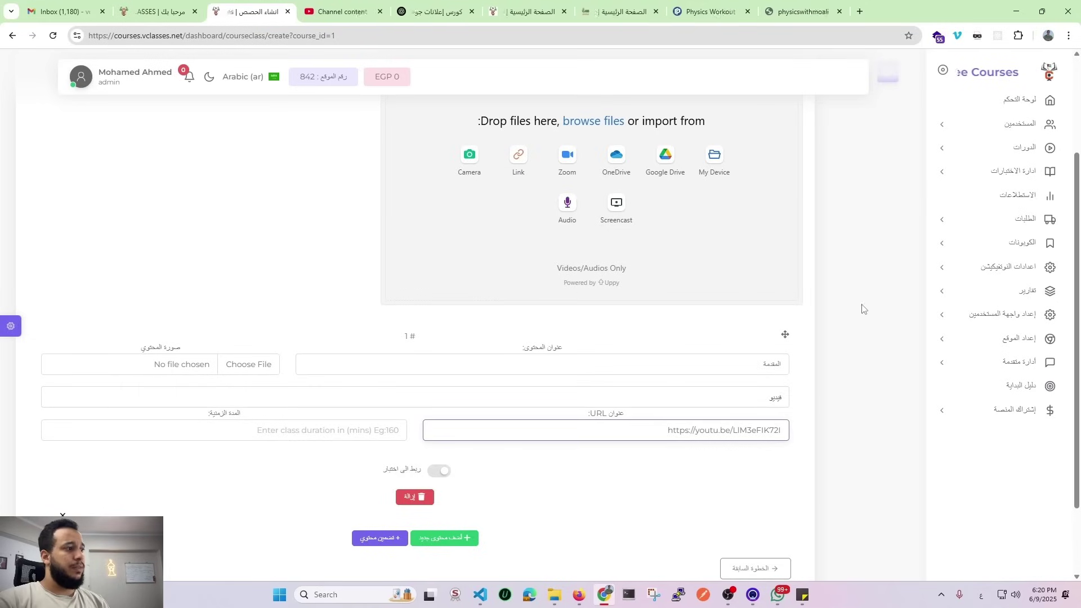
left_click(774, 466)
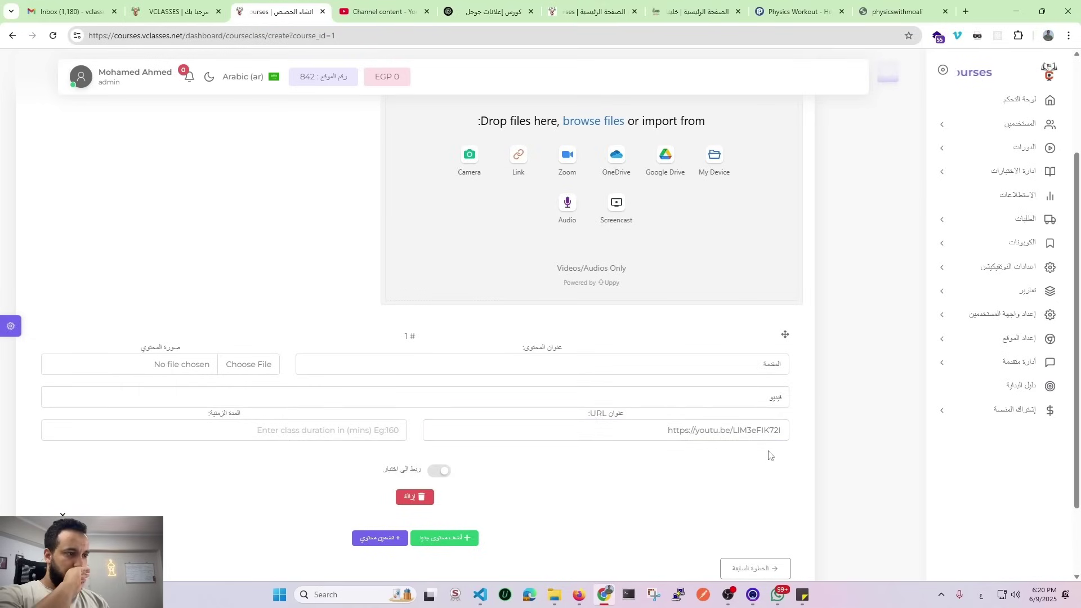
Set item #1's duration to 5 and add a second content item.
left_click(385, 429)
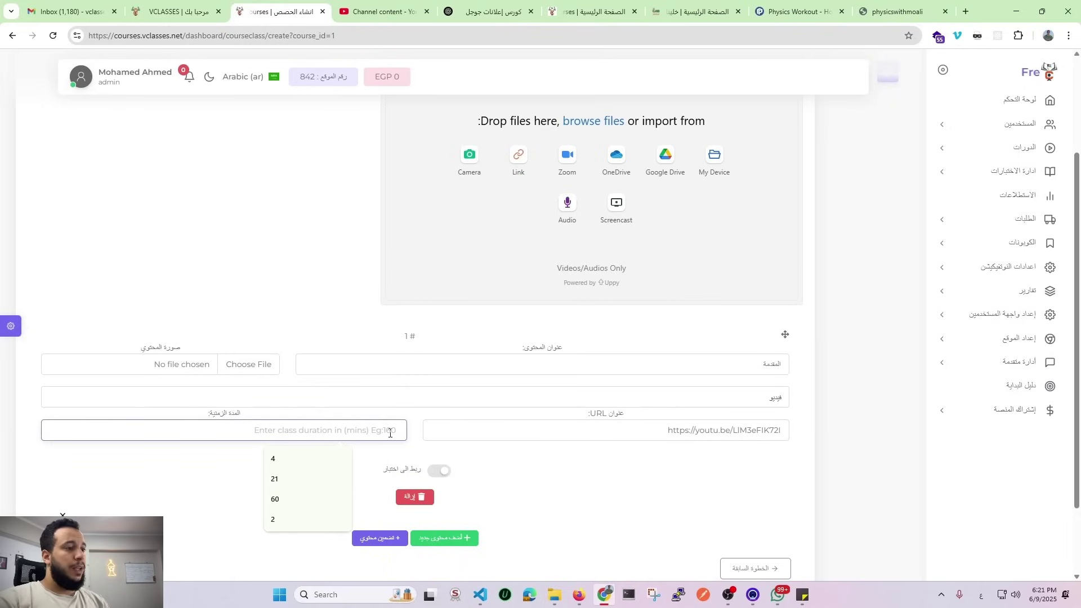
type("5")
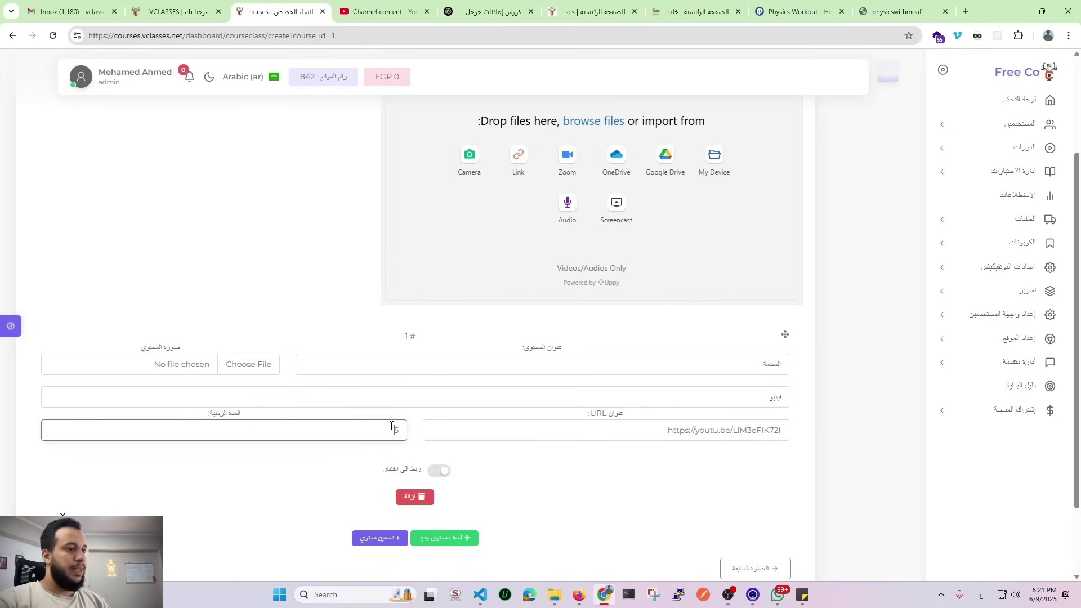
left_click(573, 466)
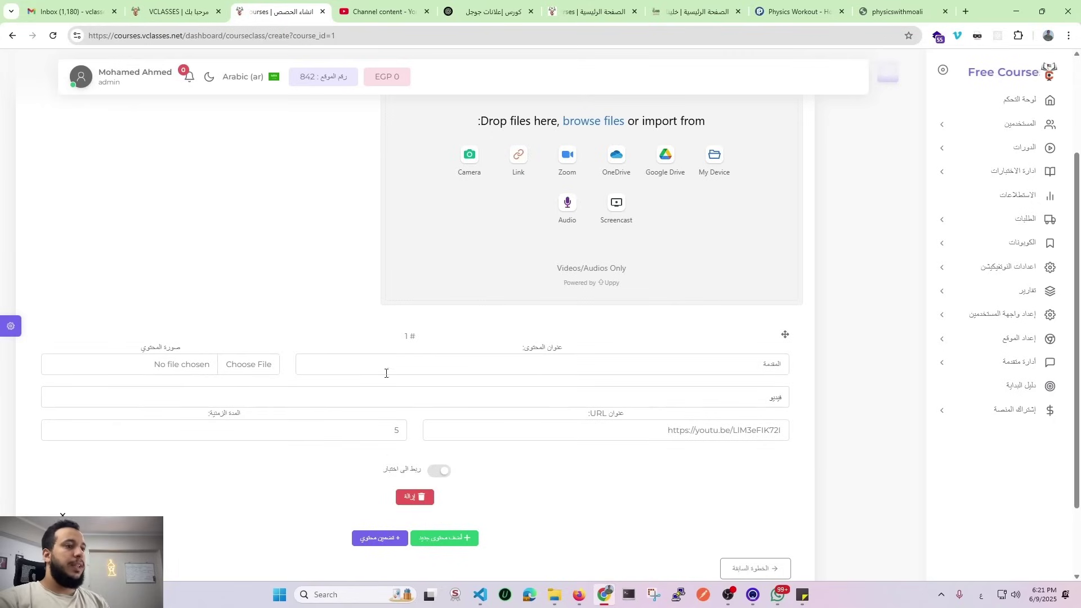
left_click(472, 538)
scroll(741, 424, "down", 3)
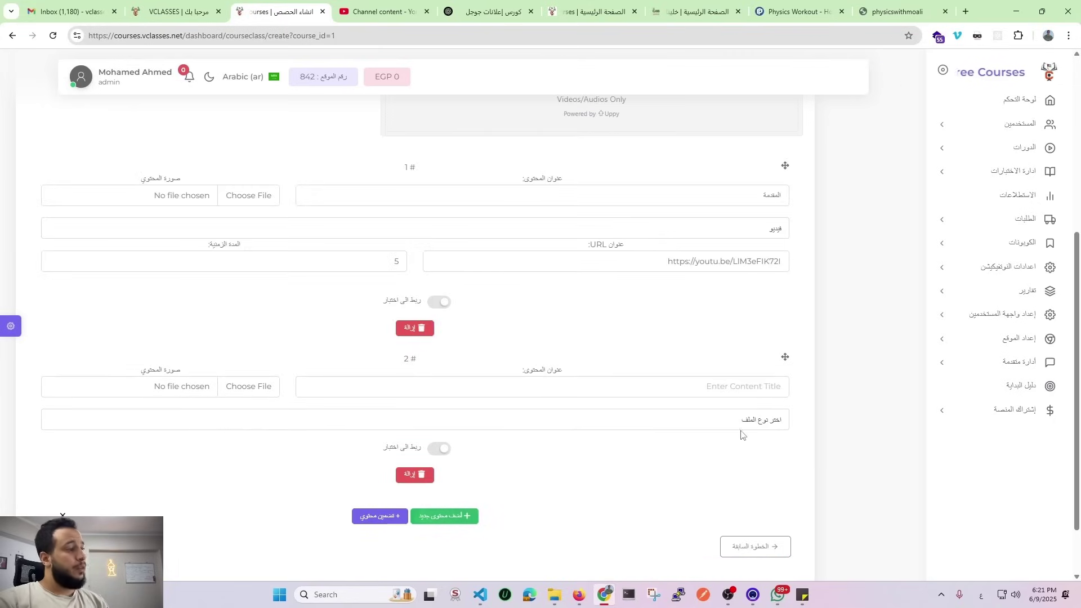
Title content item #2 'الجزء الثاني' and set its type to فيديو.
left_click(741, 396)
left_click(668, 461)
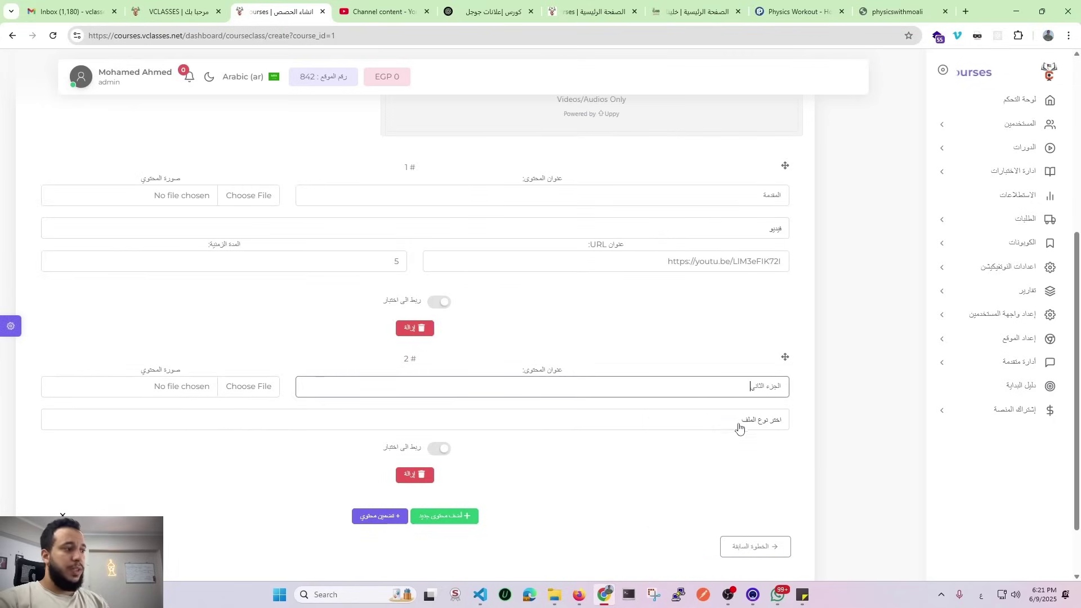
left_click(739, 425)
left_click(756, 482)
Paste the New Recording 2 video's shareable YouTube link as item #2's URL.
left_click(748, 452)
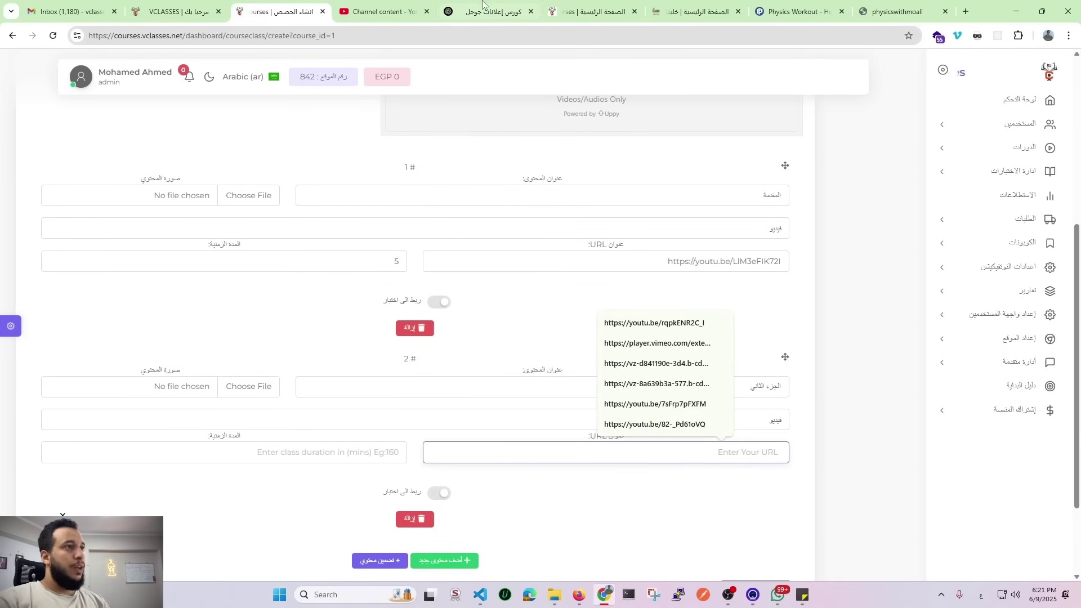
left_click(382, 11)
left_click(677, 193)
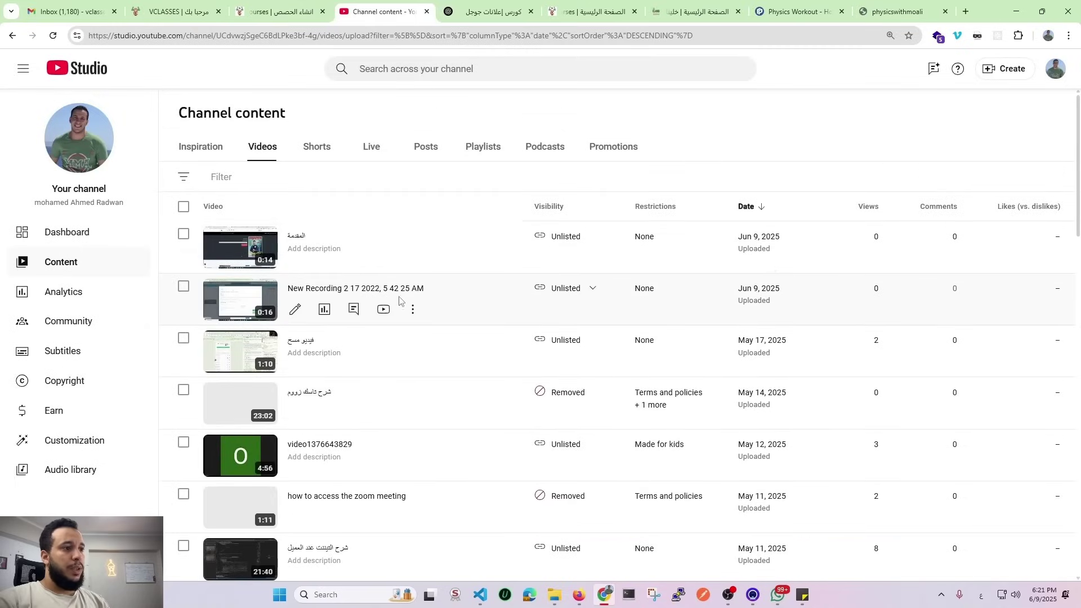
left_click(412, 309)
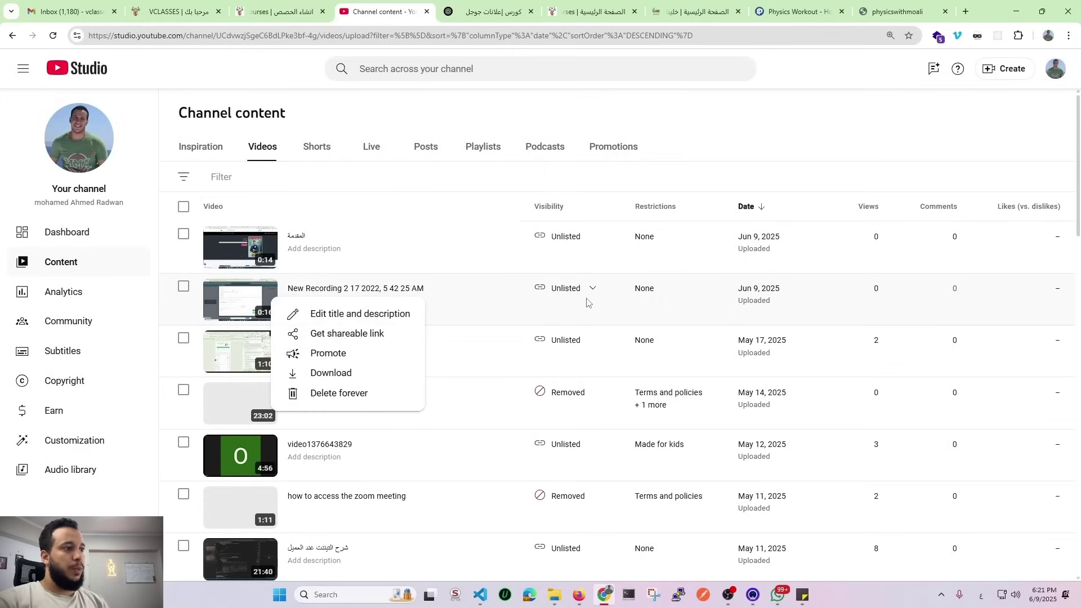
left_click(394, 338)
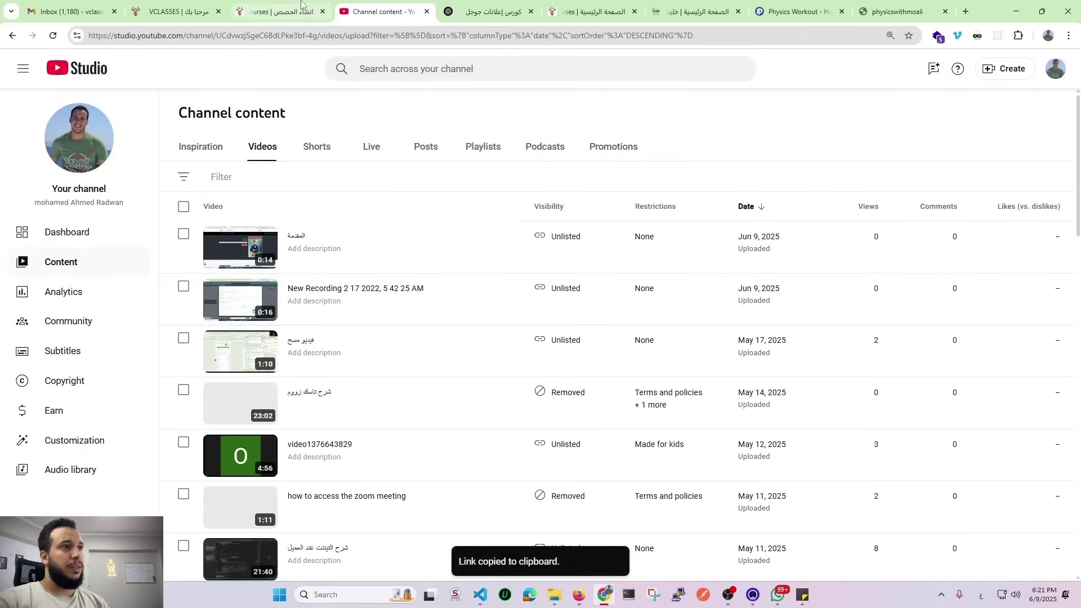
left_click(282, 11)
right_click(769, 444)
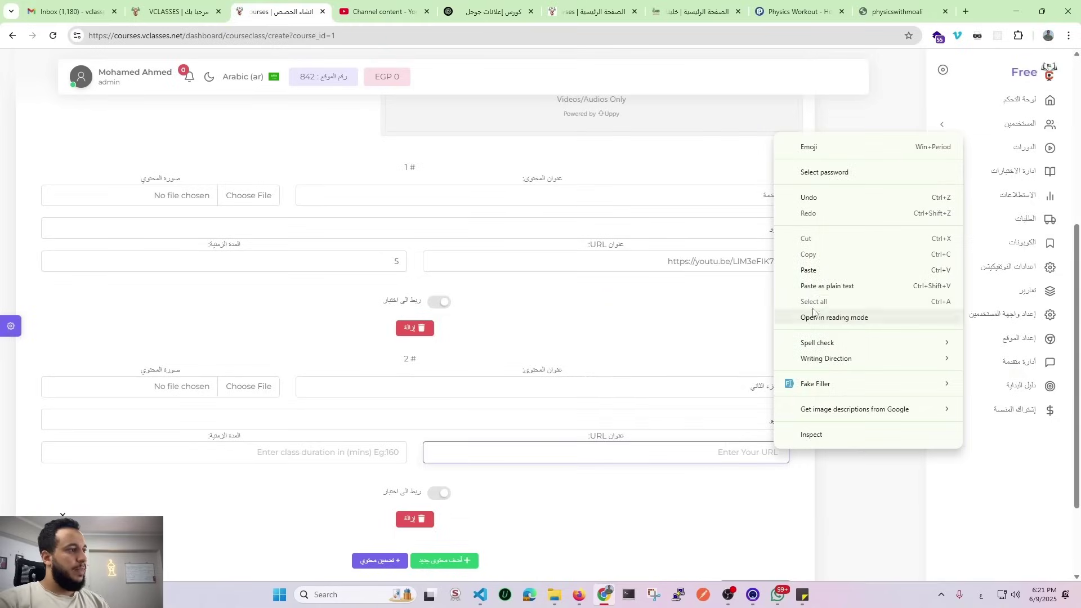
left_click(813, 270)
scroll(444, 536, "down", 2)
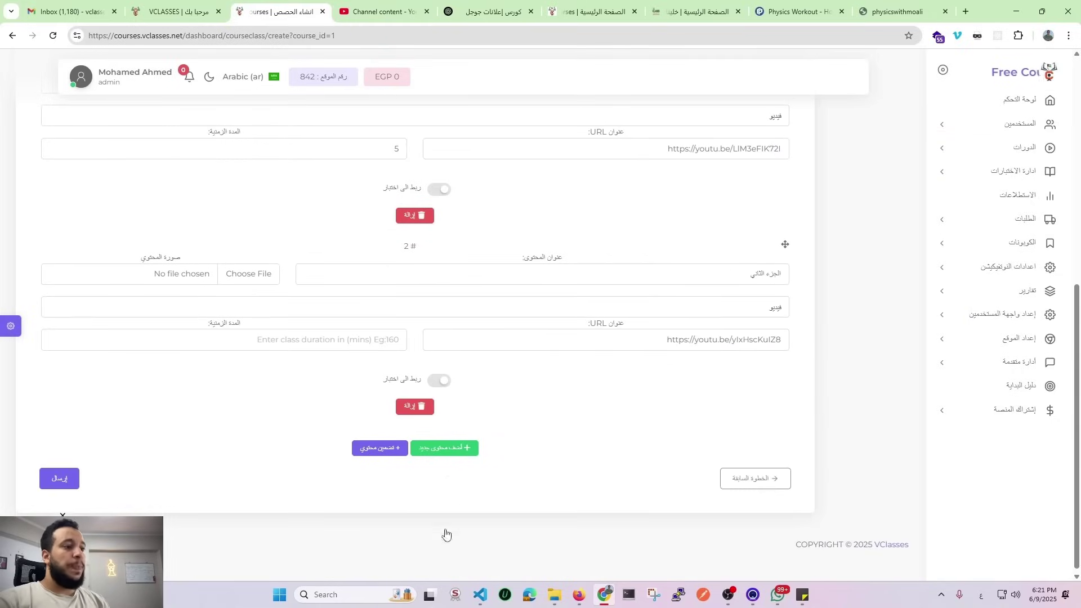
Add a third content item and scroll down to its empty title field.
left_click(454, 448)
scroll(706, 377, "up", 1)
scroll(706, 377, "up", 7)
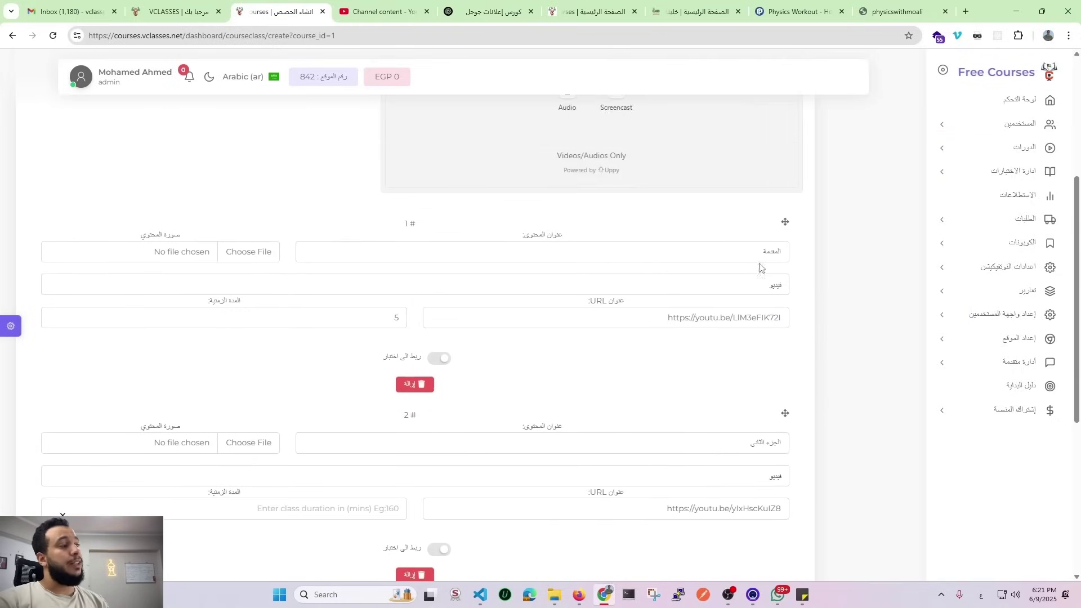
left_click(890, 174)
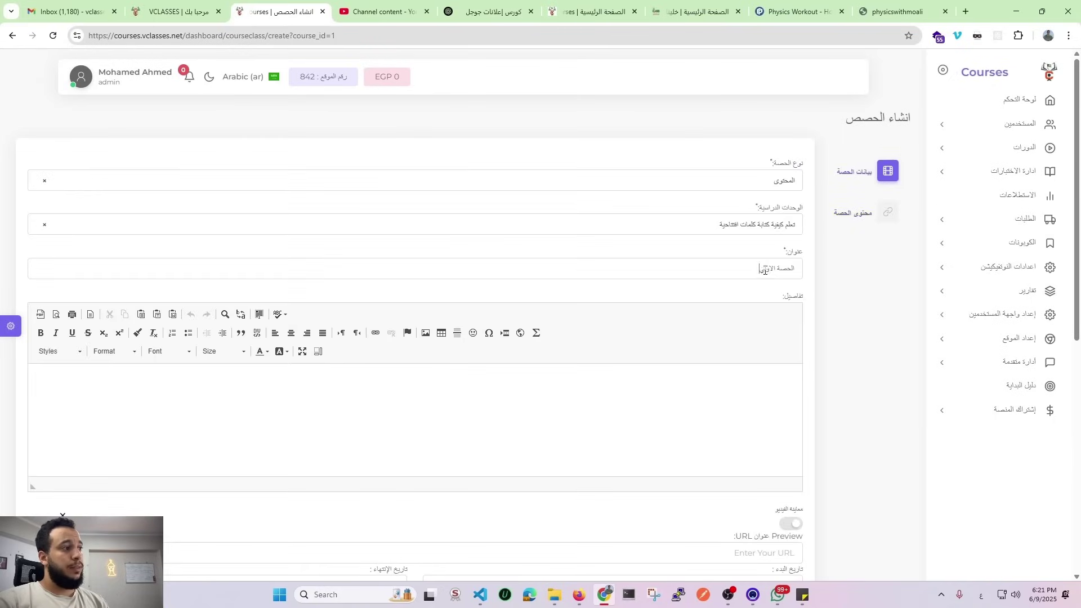
triple_click(765, 271)
left_click(853, 208)
scroll(825, 269, "down", 3)
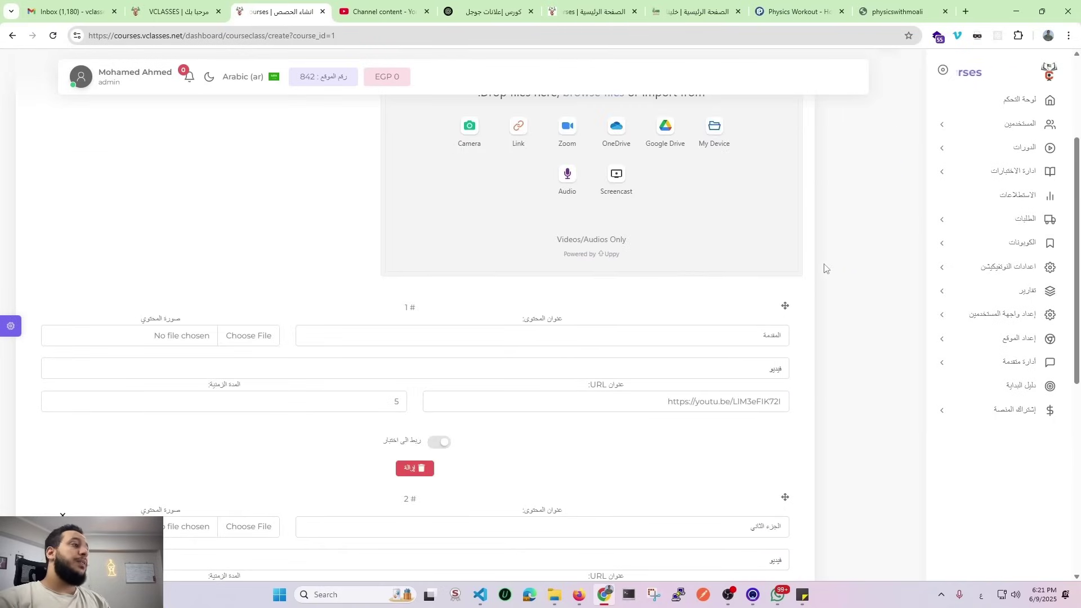
scroll(818, 271, "down", 3)
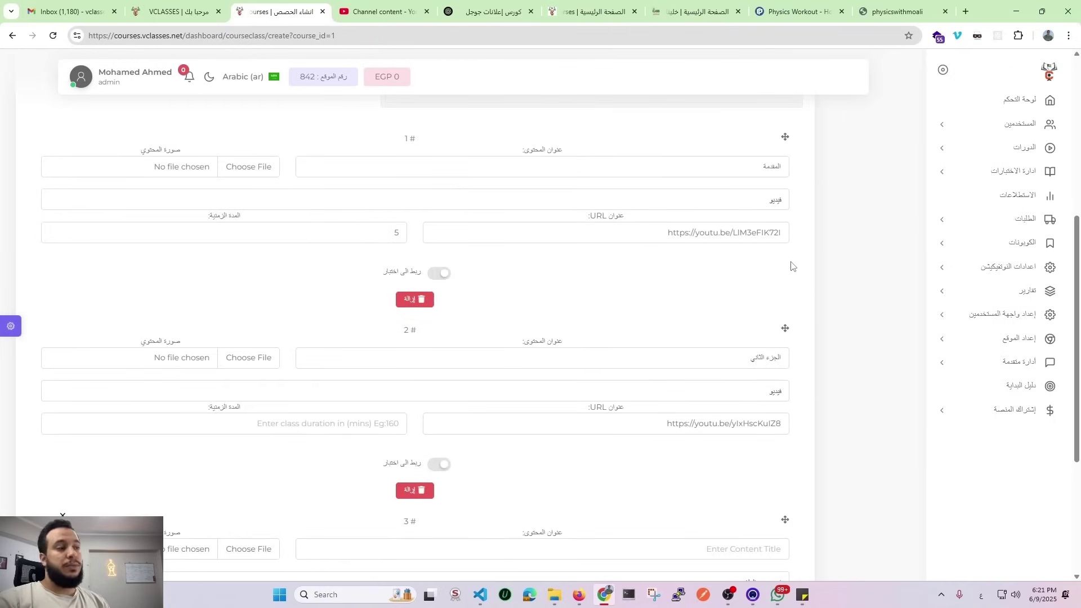
scroll(787, 280, "down", 2)
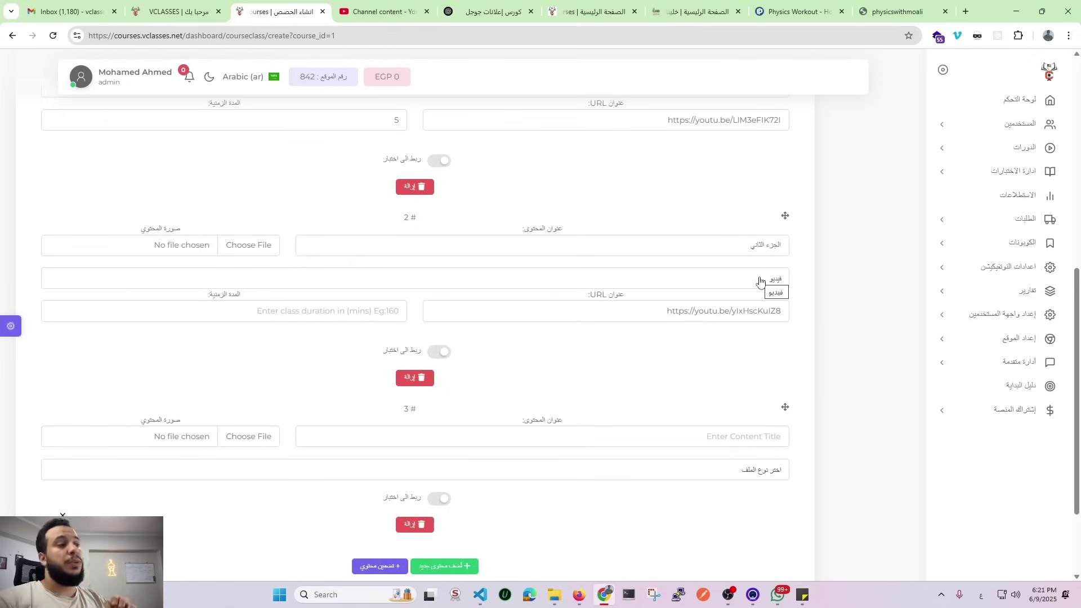
left_click(690, 439)
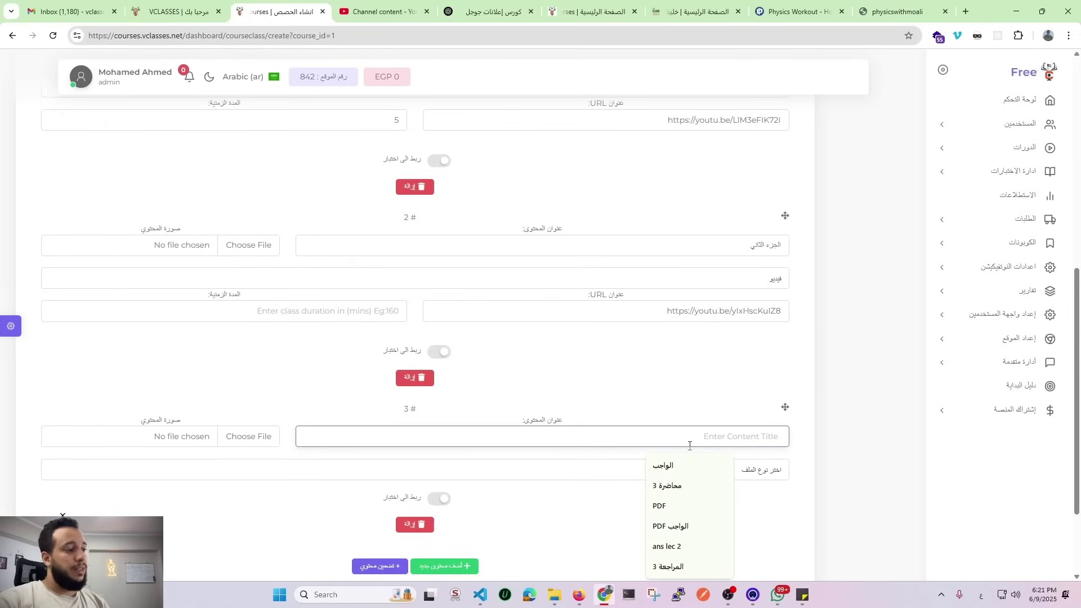
Title item #3 'PDF الواجب', type بي دي إف, supplied by PDF تحميل upload.
left_click(682, 526)
left_click(718, 477)
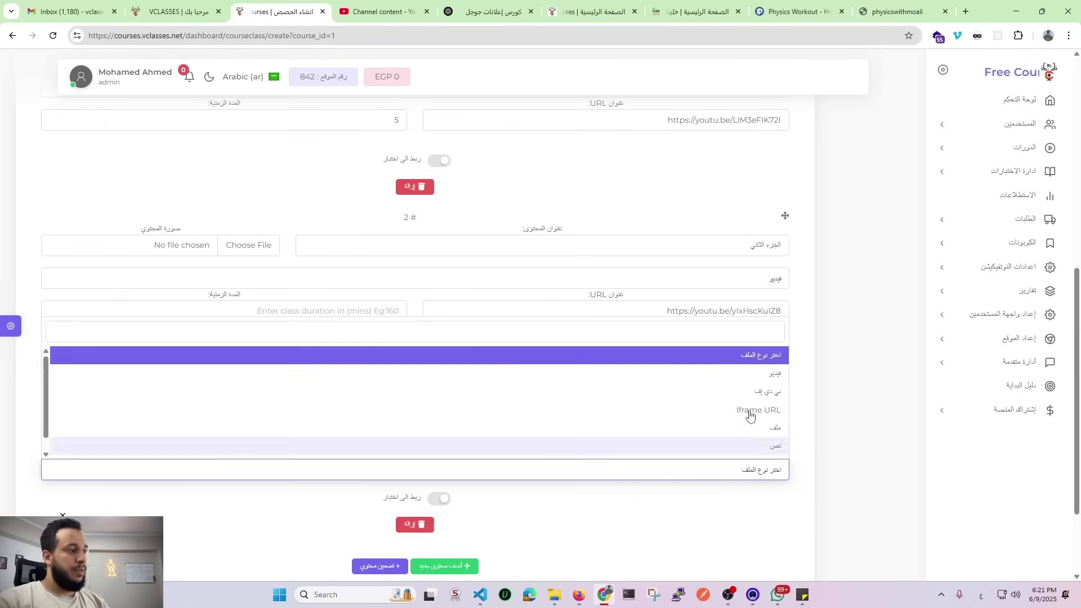
left_click(768, 391)
left_click(754, 507)
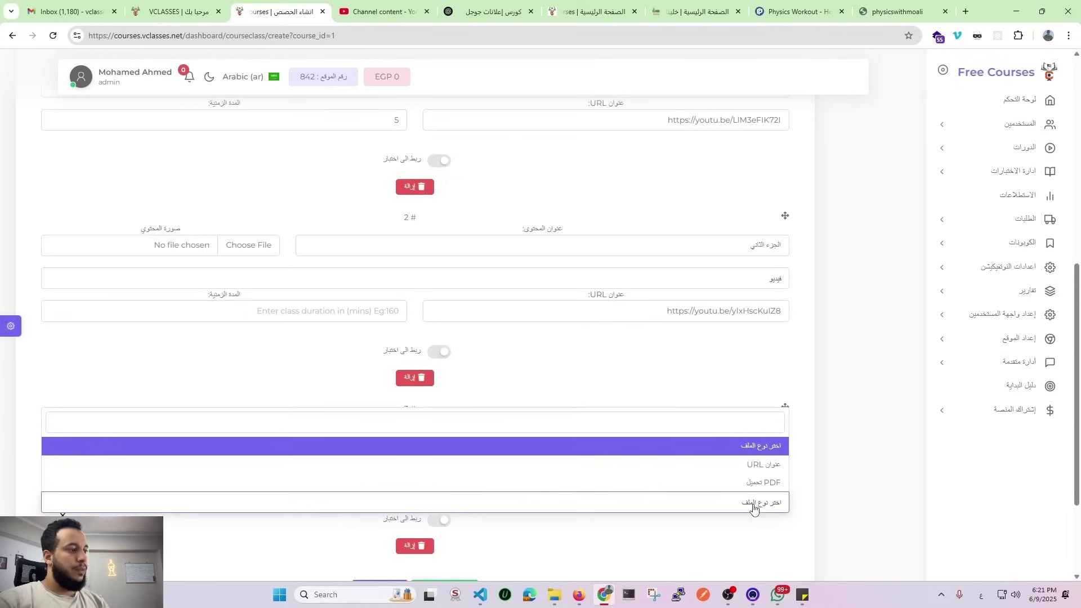
left_click(759, 471)
scroll(760, 450, "down", 2)
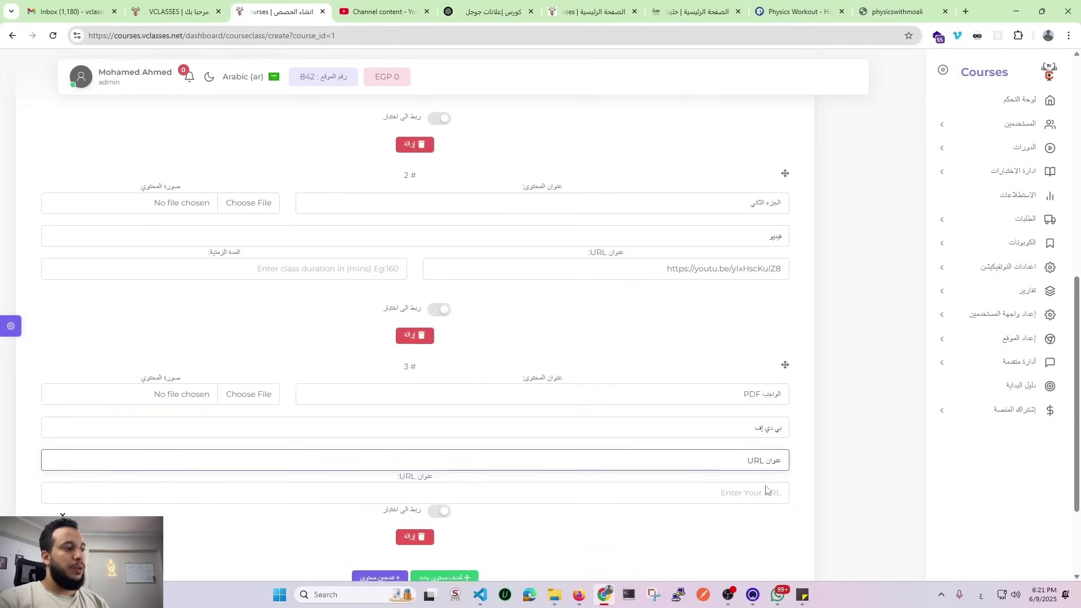
left_click(752, 398)
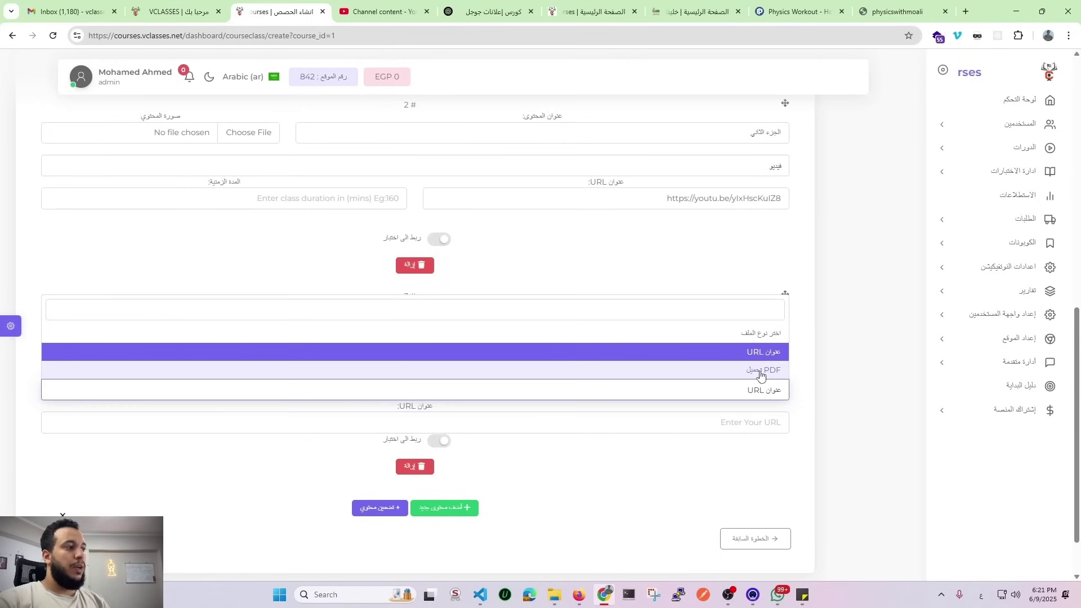
left_click(762, 370)
Upload the homework PDF from Downloads and save the lesson with إرسال.
left_click(759, 422)
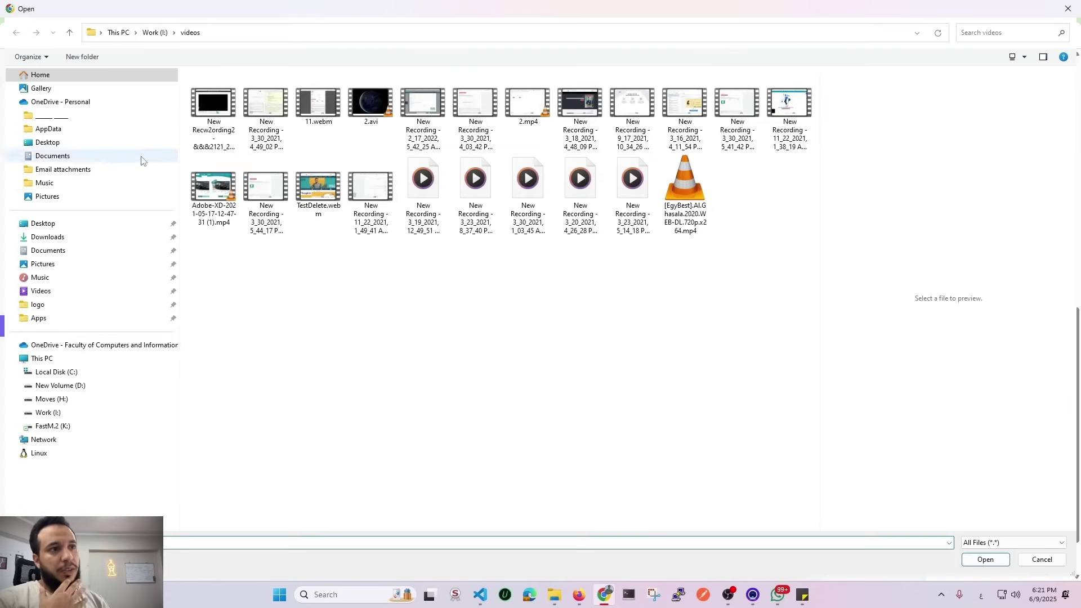
left_click(43, 237)
left_click(496, 119)
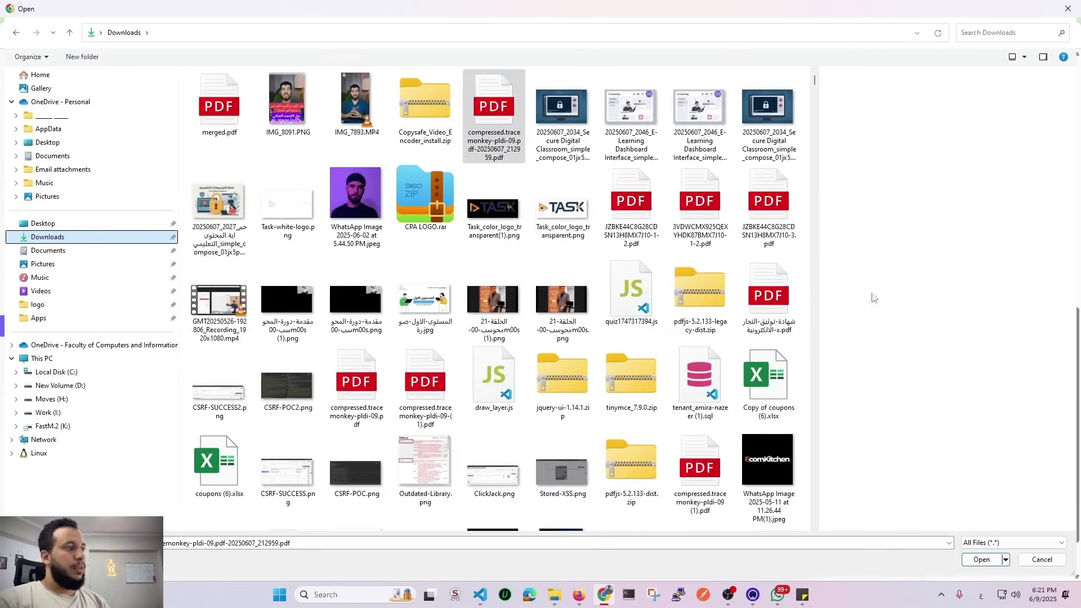
left_click(982, 559)
scroll(717, 380, "down", 1)
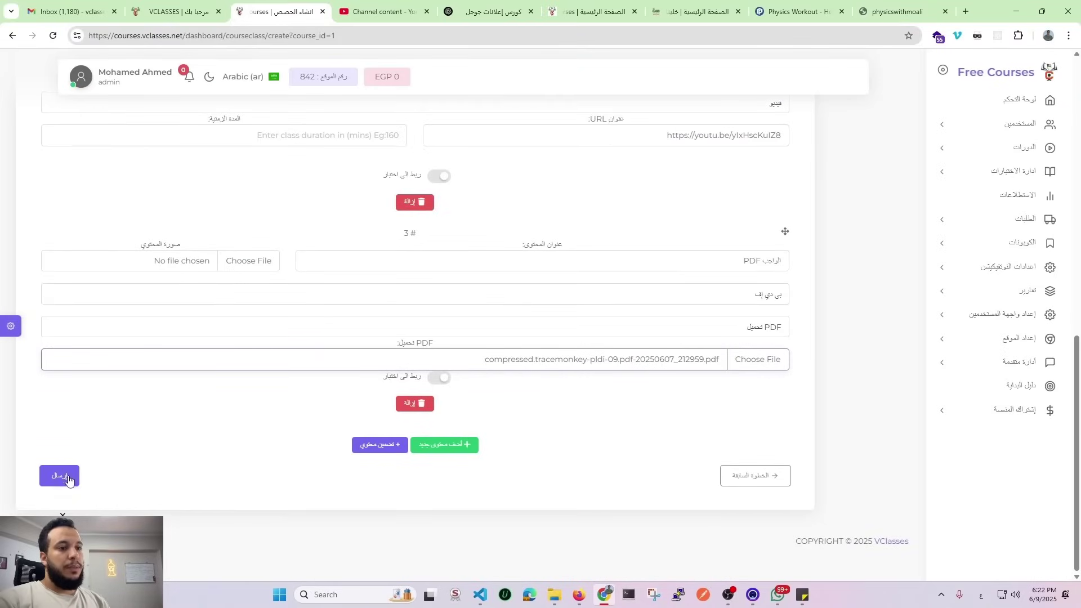
scroll(430, 321, "up", 6)
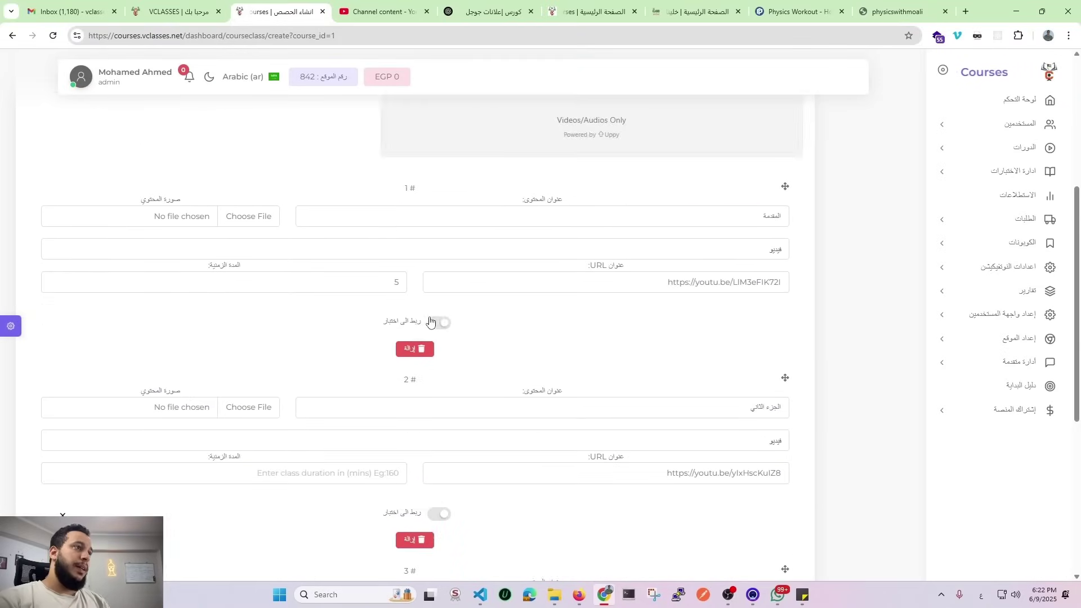
scroll(429, 320, "down", 6)
left_click(75, 475)
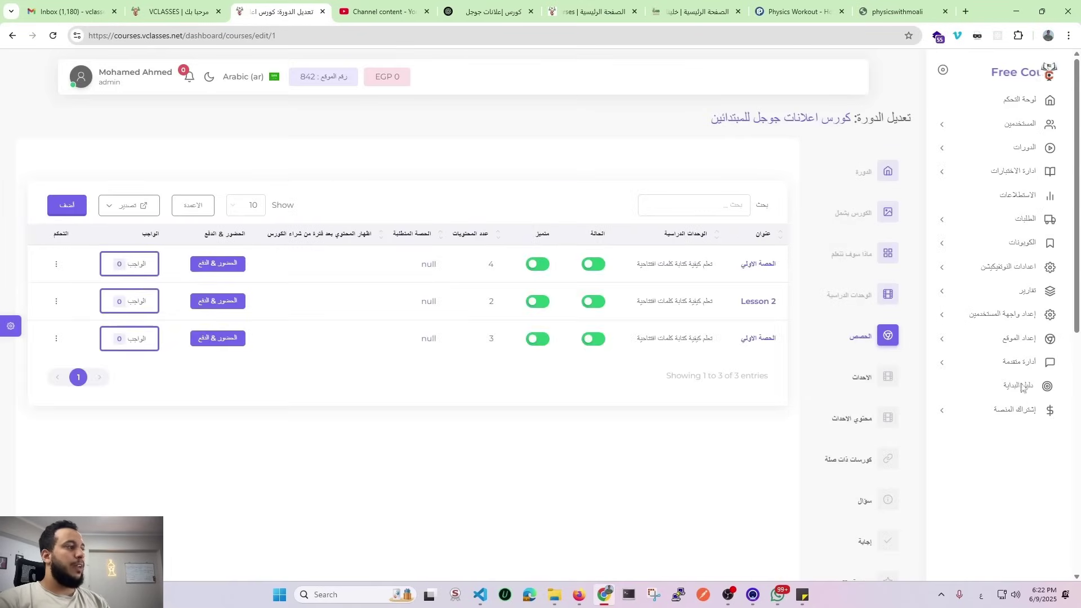
Open دليل البداية in a new tab, select its student welcome message, then return to the course tab.
right_click(1023, 387)
left_click(923, 397)
left_click(343, 12)
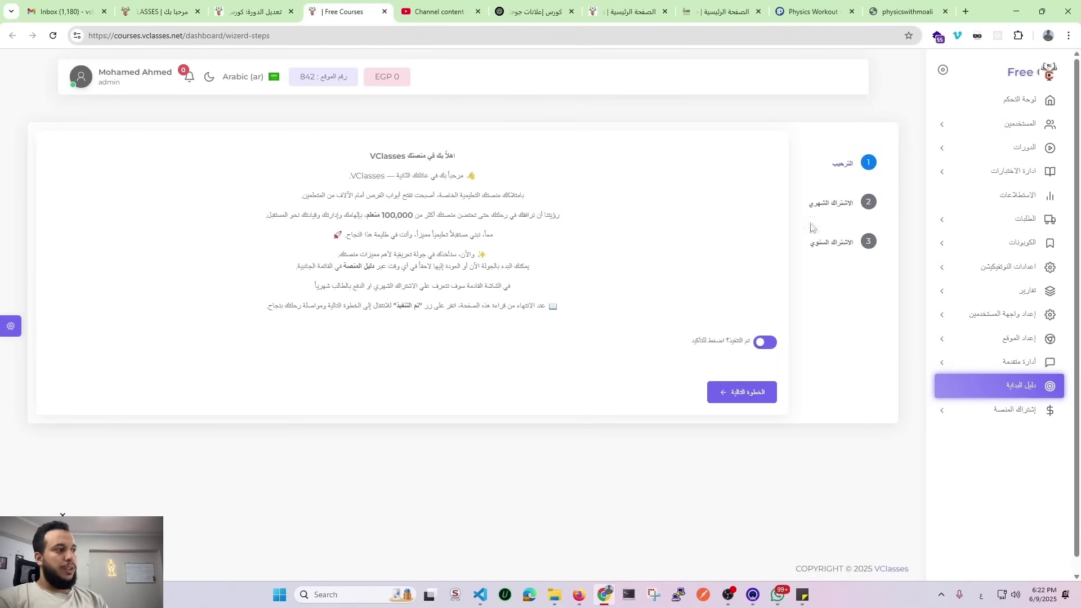
left_click(743, 394)
scroll(499, 216, "down", 4)
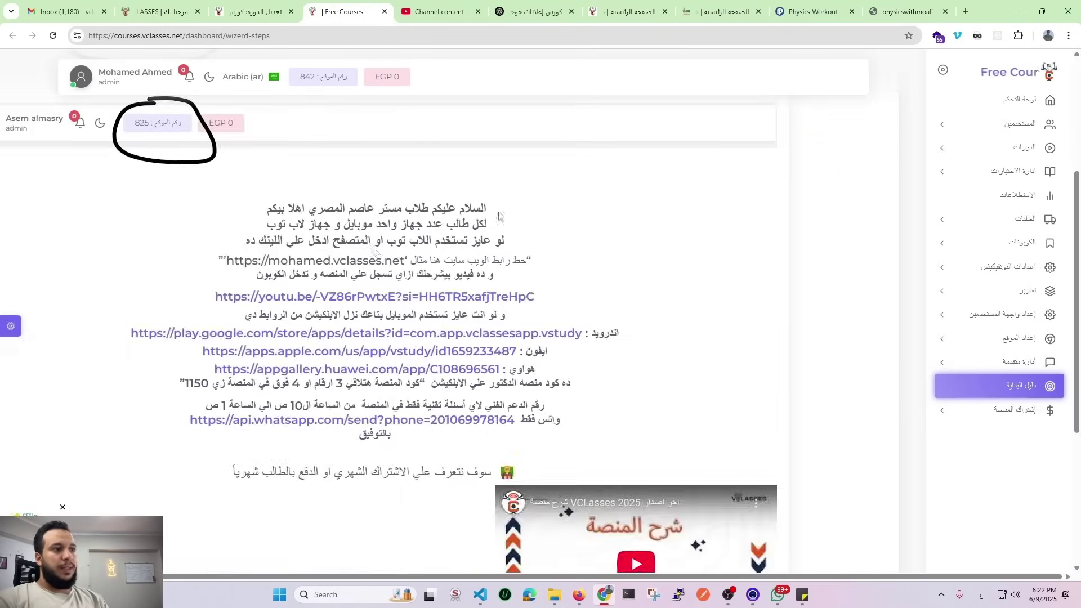
left_click_drag(507, 203, 224, 446)
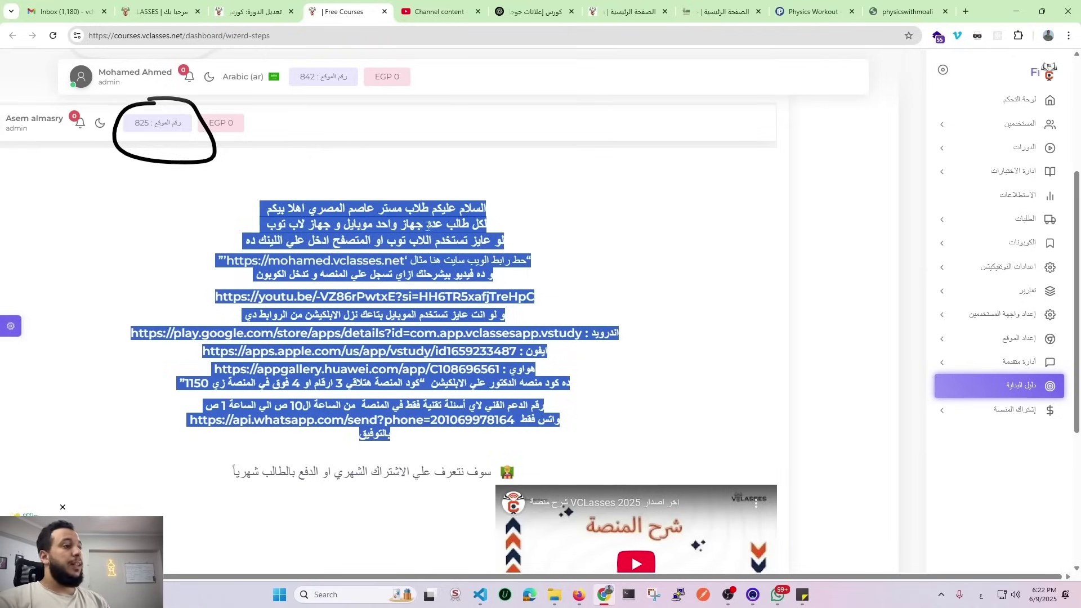
left_click(259, 5)
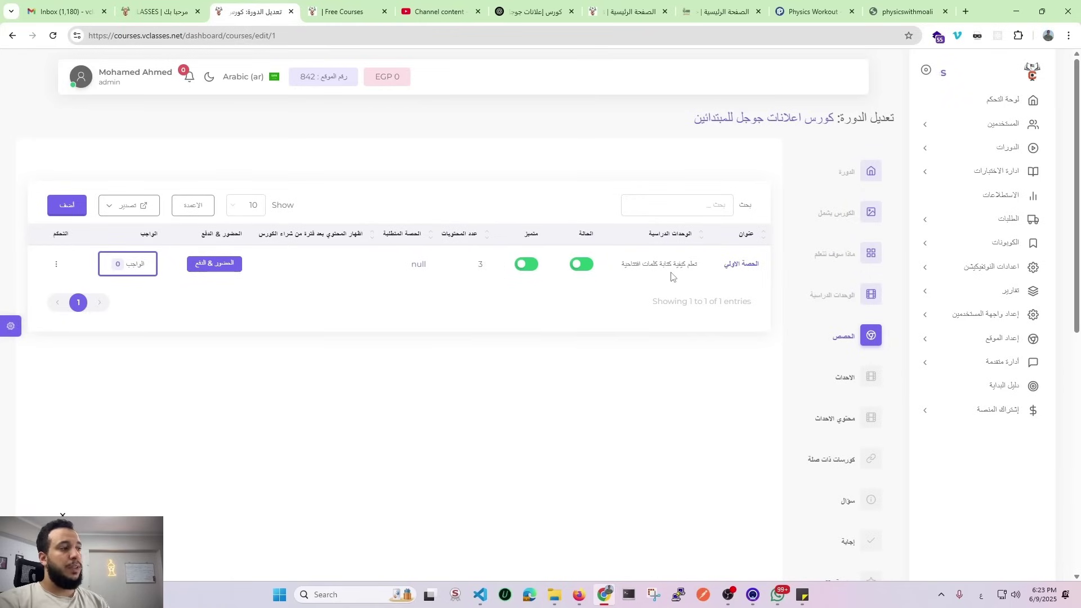
In الحصة الأولى, add a text item #4 titled 'ازاي تشغل الكورس'.
left_click(744, 265)
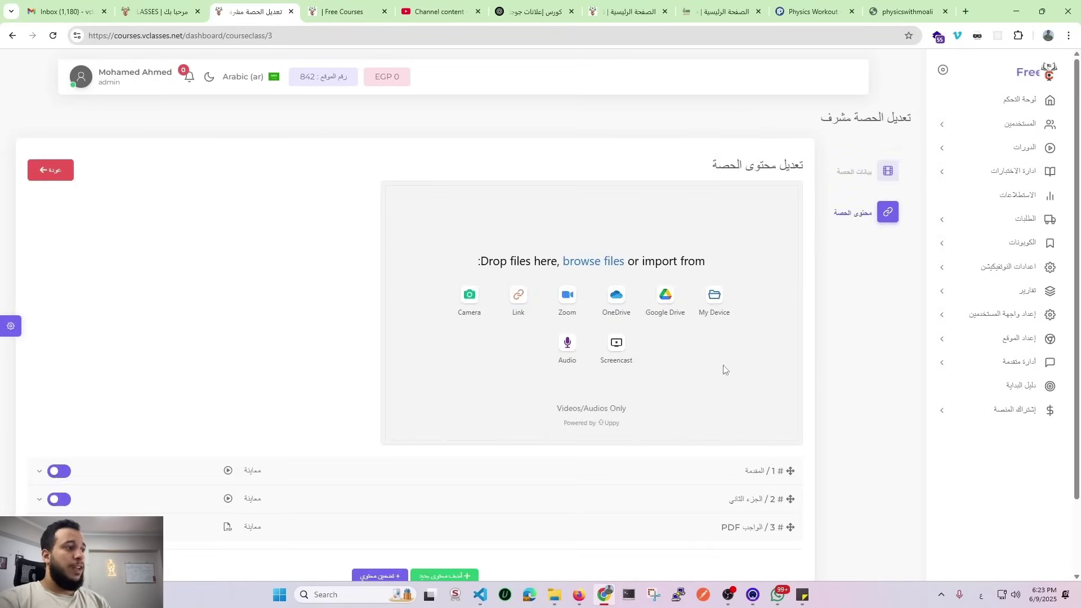
scroll(723, 369, "down", 2)
left_click(445, 489)
scroll(647, 470, "down", 2)
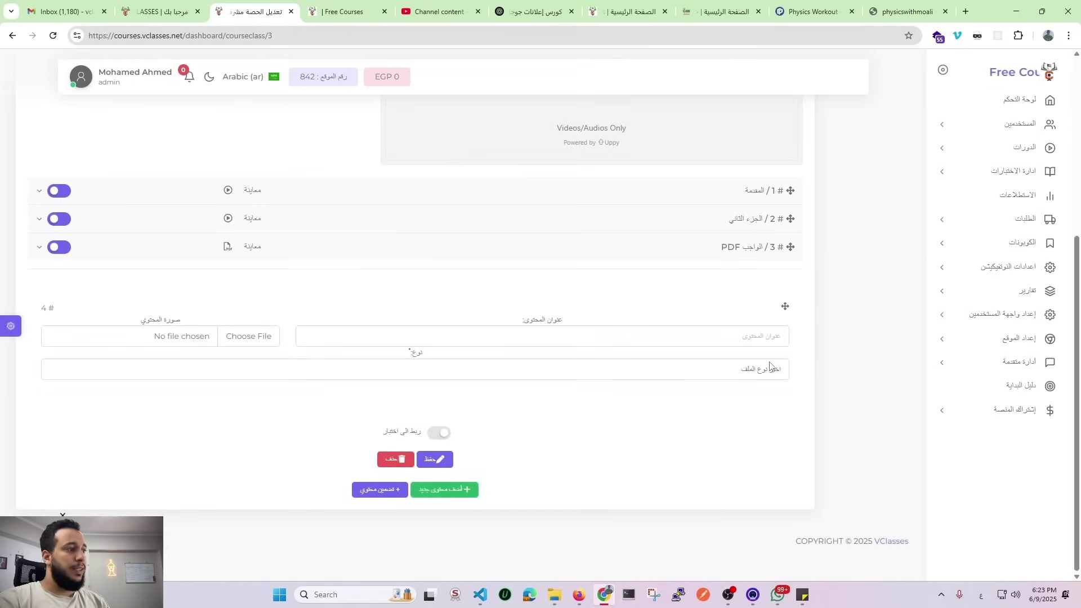
left_click(769, 366)
left_click(619, 460)
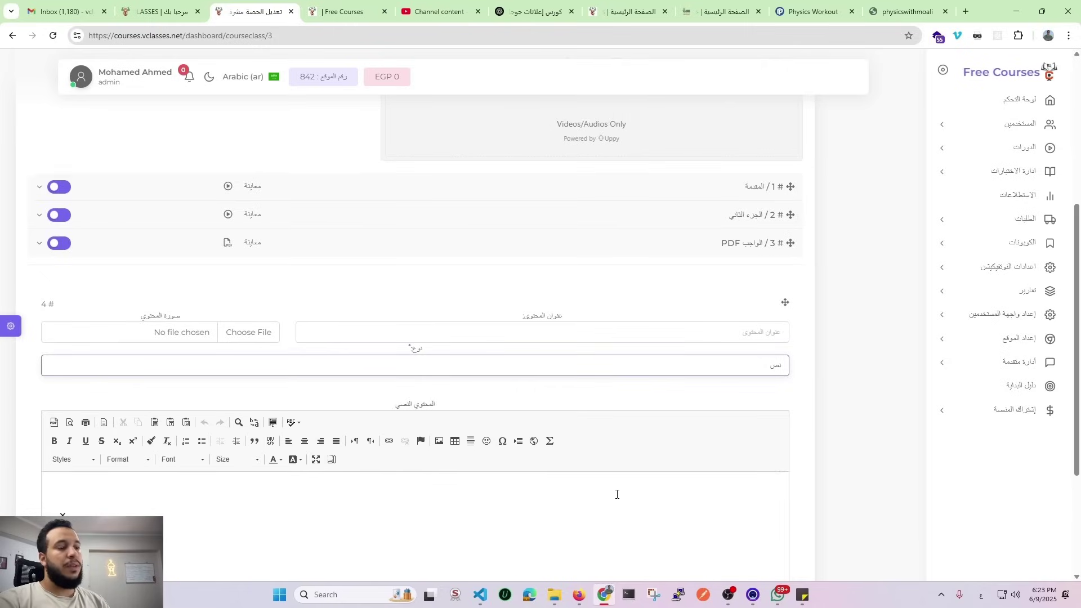
scroll(617, 495, "down", 3)
left_click(332, 340)
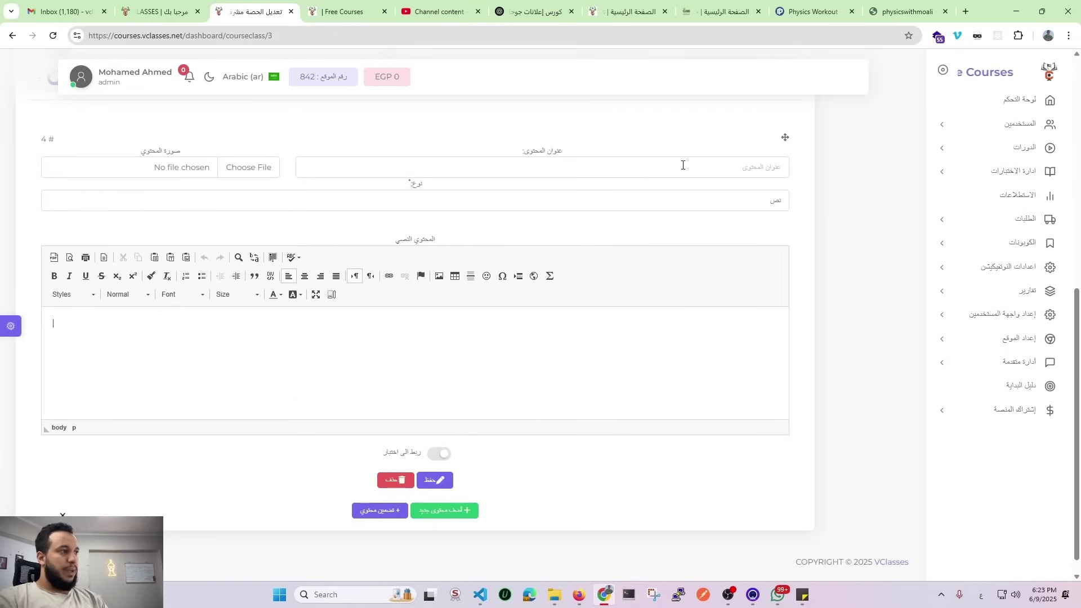
left_click(729, 171)
type("ازاي تشغل الكورس")
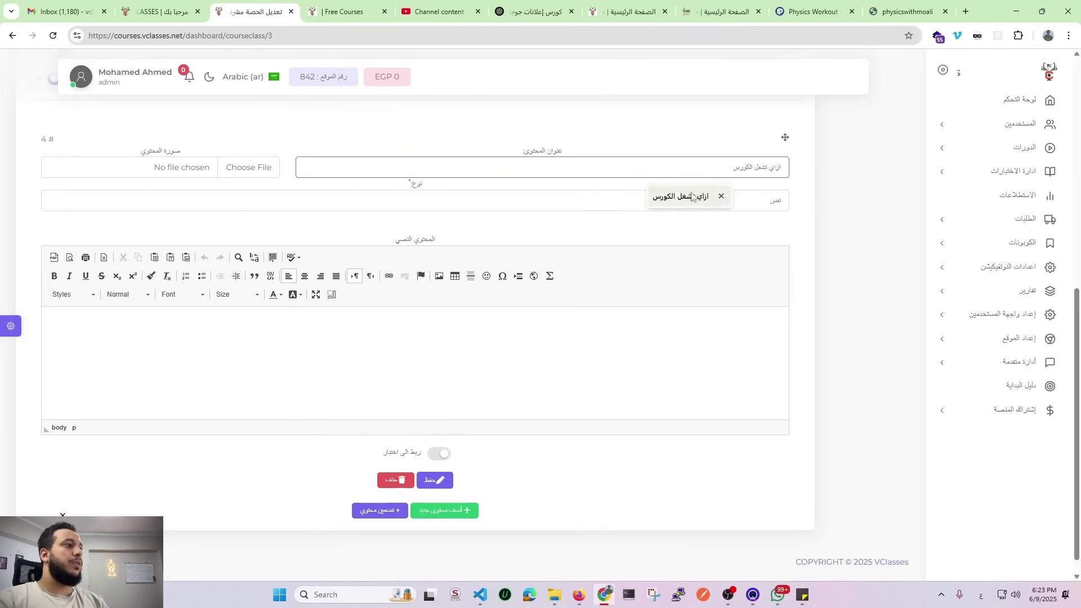
left_click(730, 200)
Copy the guide's welcome message, paste it into the item body, and centre it.
left_click(338, 7)
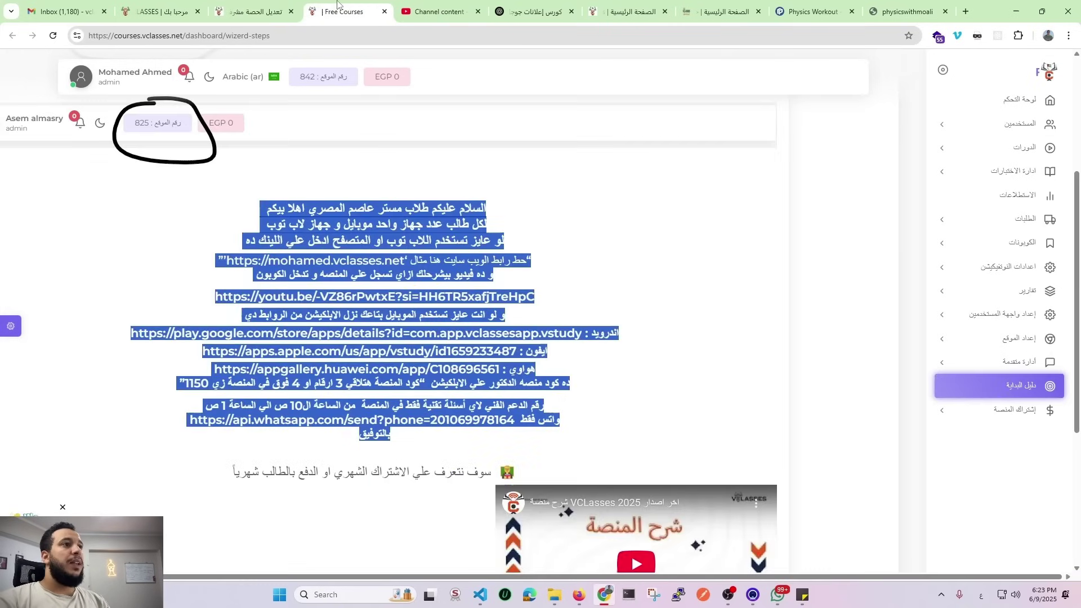
right_click(457, 220)
left_click(483, 231)
left_click(254, 11)
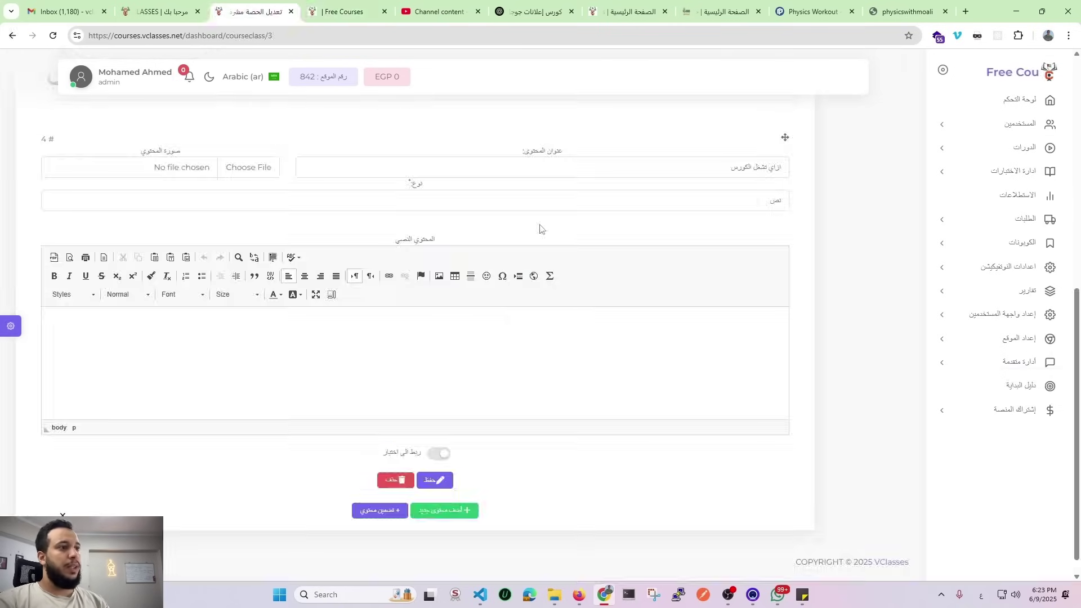
right_click(501, 332)
left_click(520, 337)
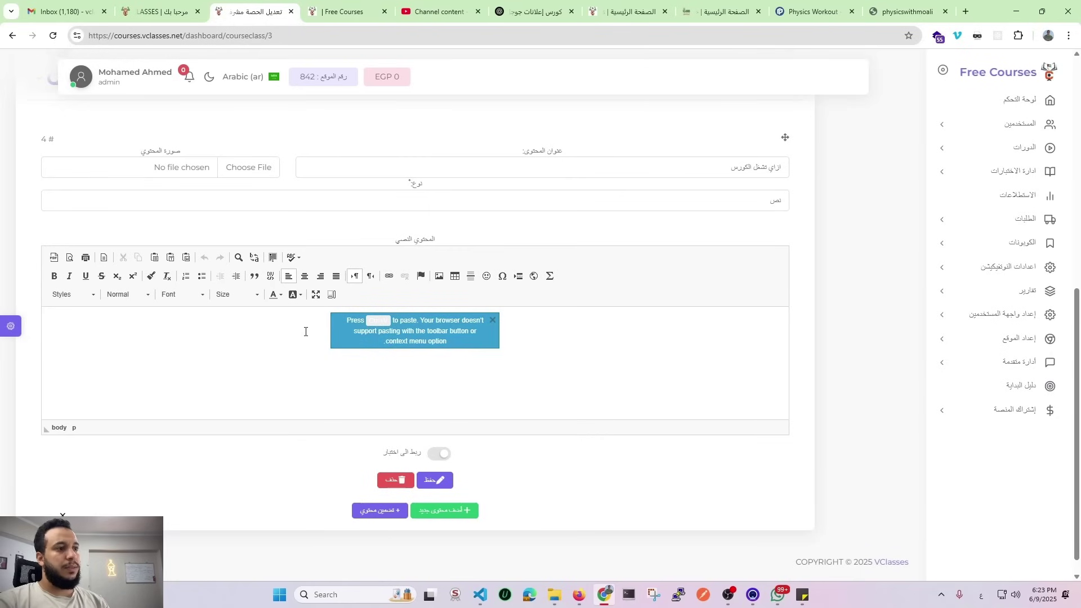
key("ctrl+v")
key("ctrl+a")
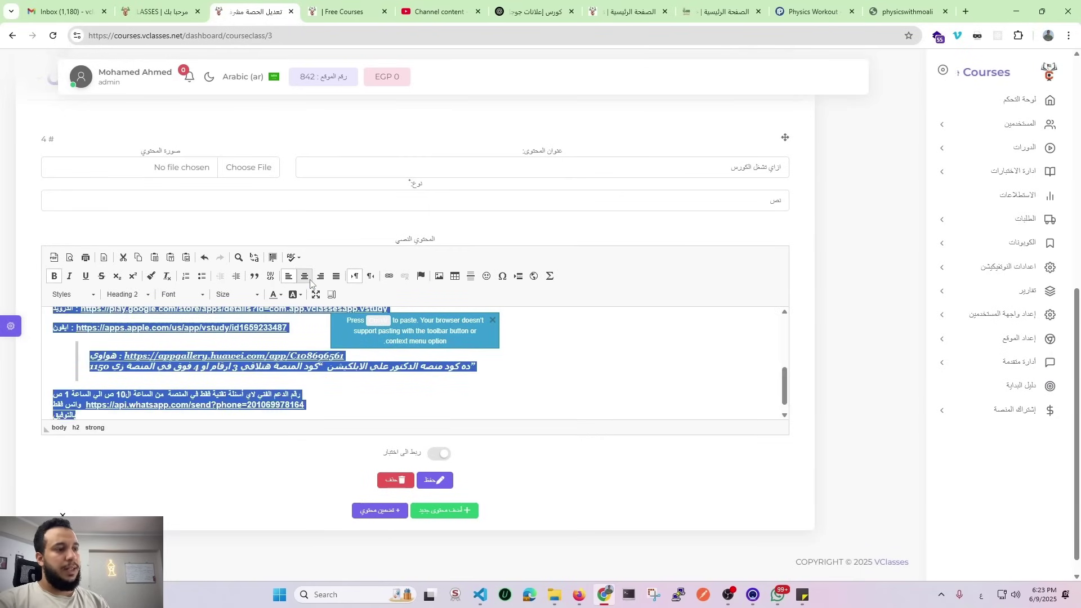
left_click(306, 279)
left_click(492, 321)
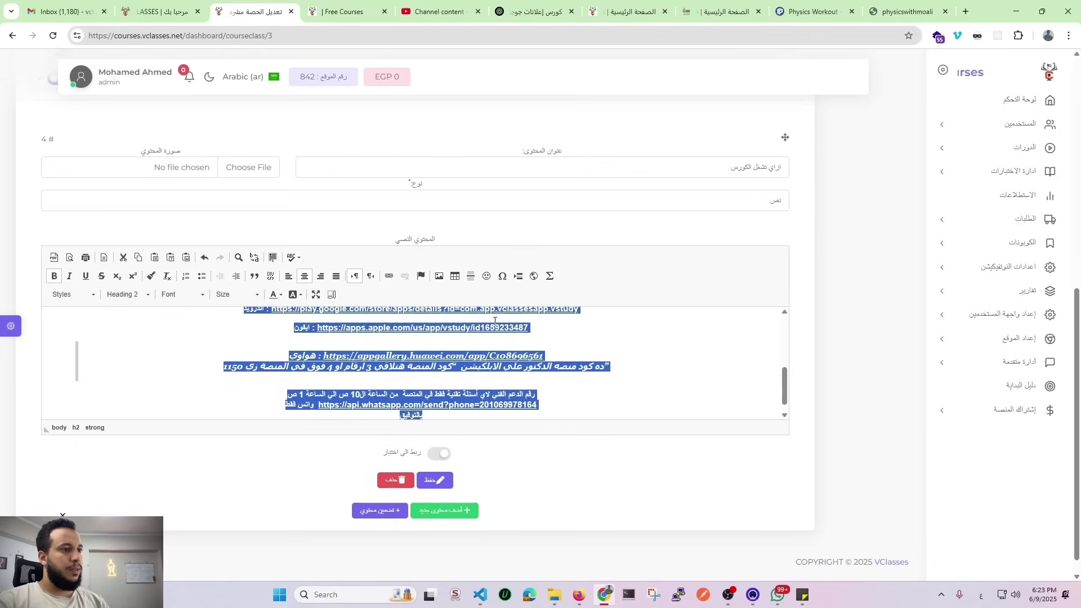
left_click(442, 347)
scroll(442, 347, "up", 10)
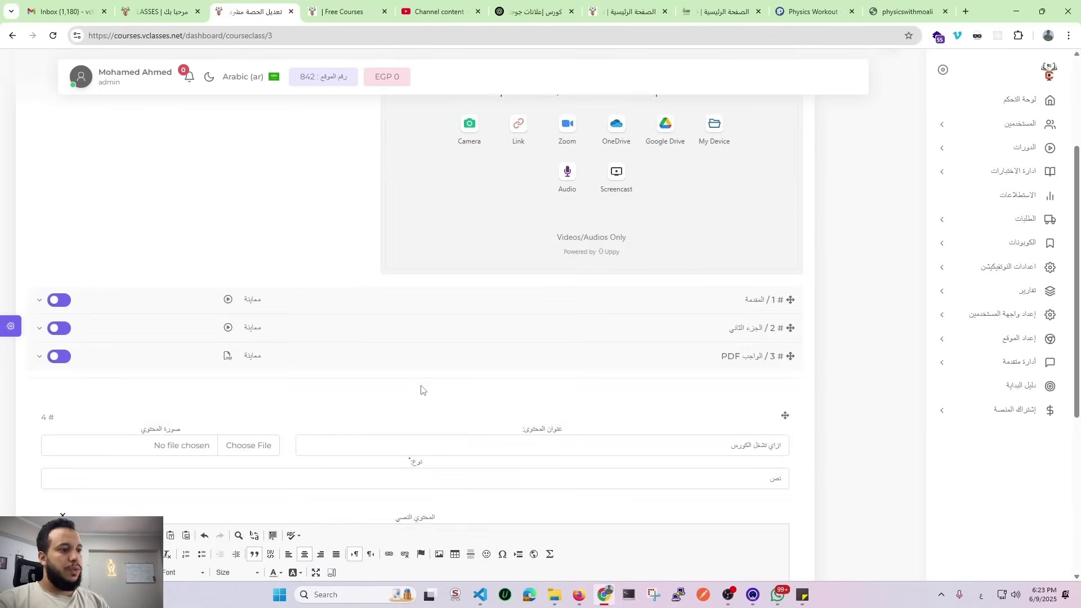
Set the welcome text body to right-to-left.
scroll(422, 394, "down", 4)
scroll(422, 395, "down", 3)
scroll(422, 395, "up", 5)
key("ctrl+a")
left_click(370, 333)
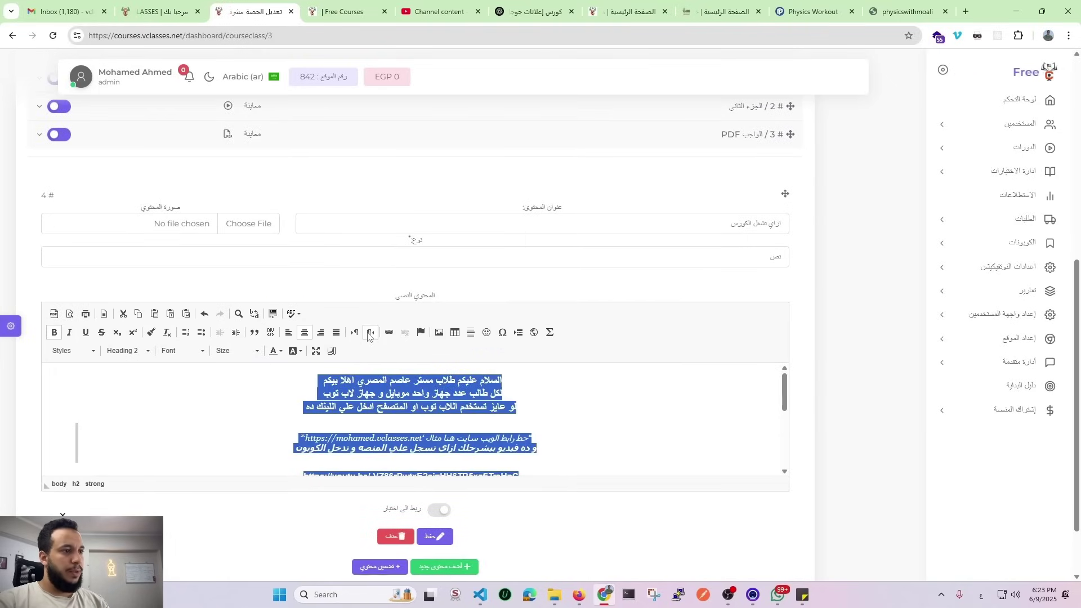
left_click(432, 394)
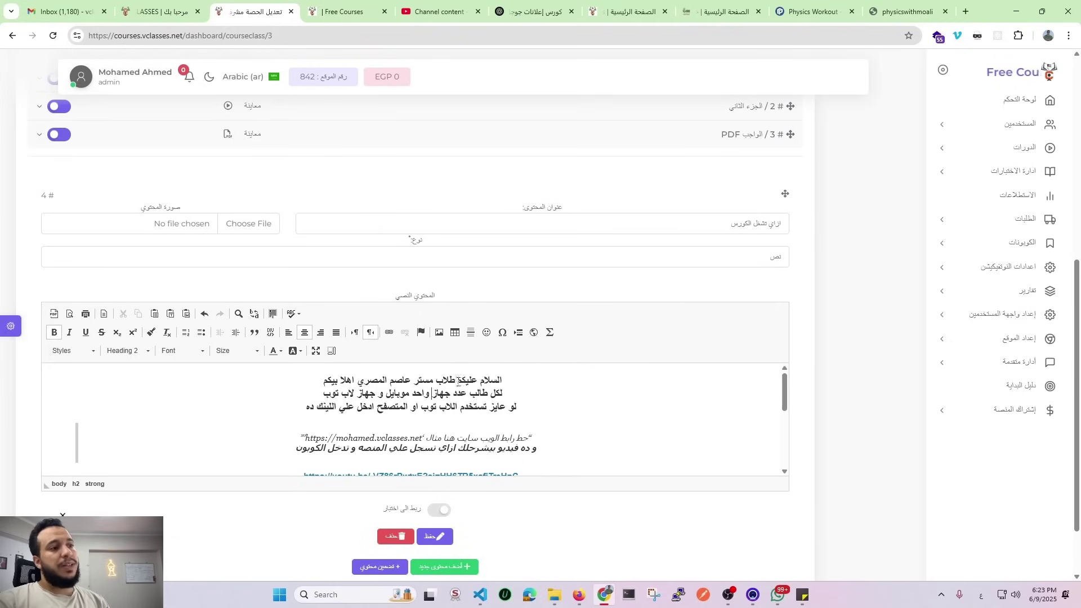
Replace the teacher's name in the first line with 'منصة Free Courses'.
left_click_drag(430, 379, 357, 381)
type("منصة ")
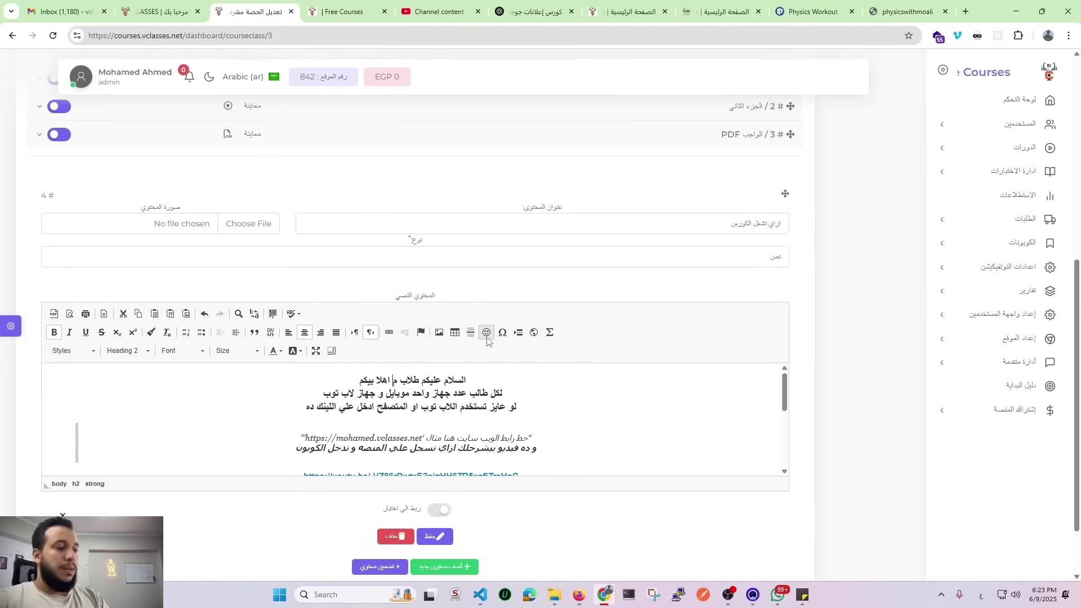
type("Free Co")
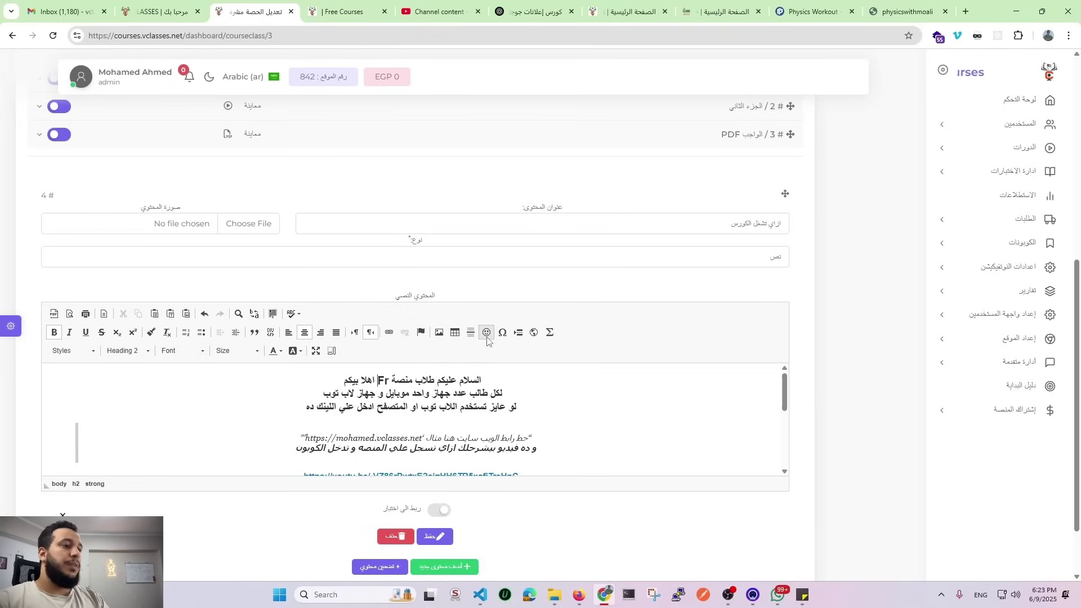
type("urses")
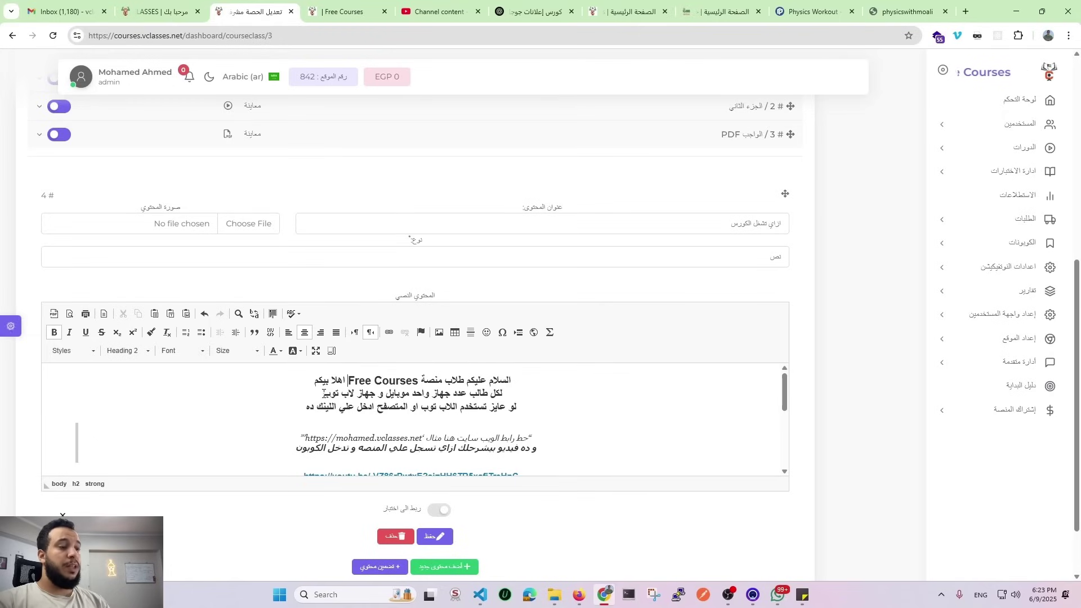
left_click_drag(324, 394, 454, 395)
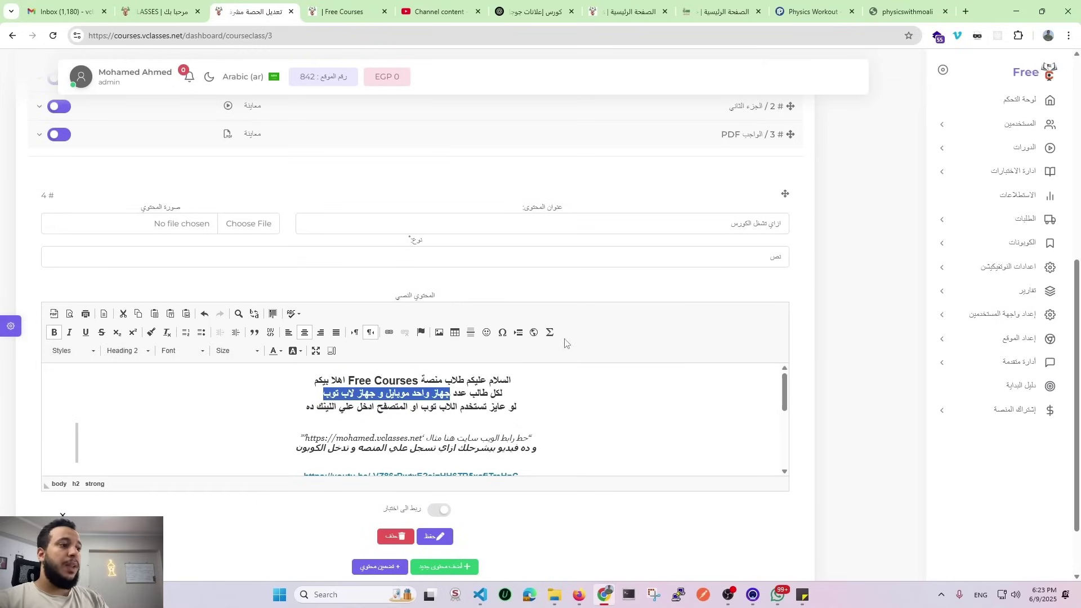
left_click_drag(516, 414, 524, 437)
Replace the quoted placeholder text with the site address copied from the address bar.
key("BackSpace")
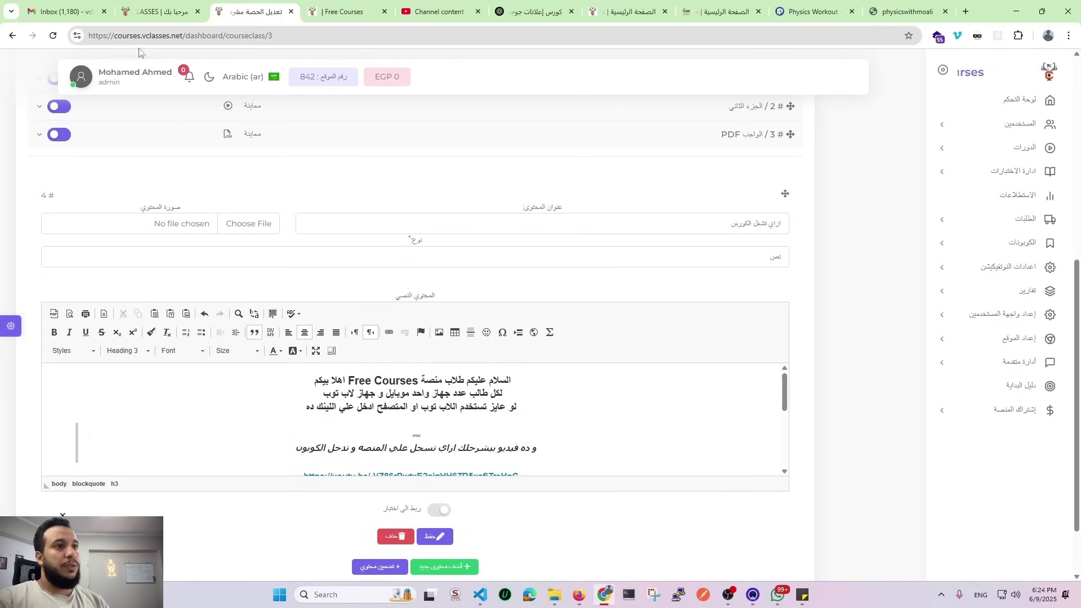
left_click_drag(181, 38, 14, 35)
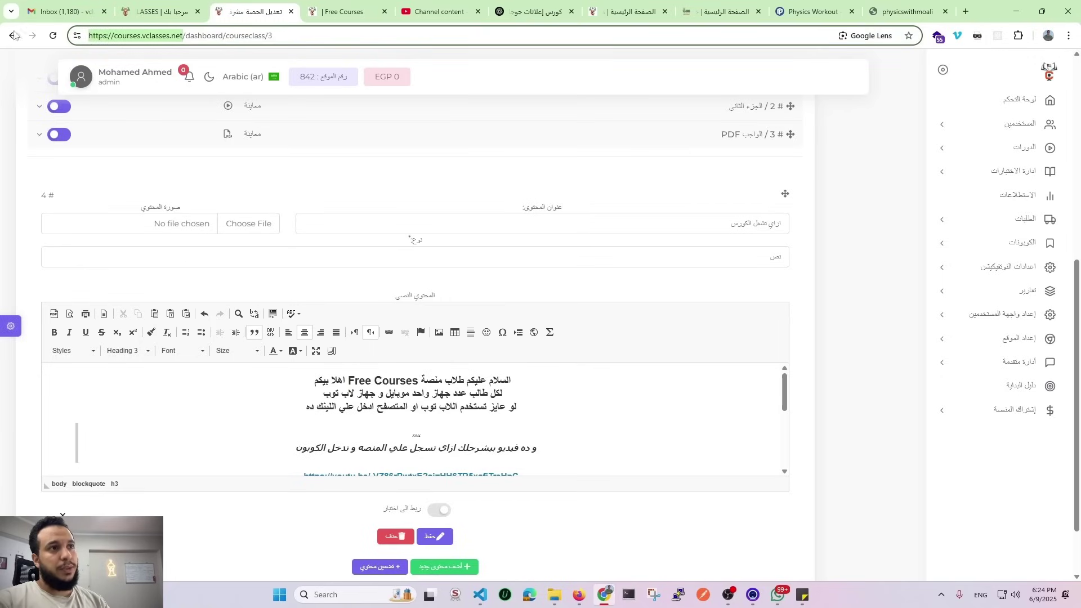
left_click(416, 441)
key("ctrl+v")
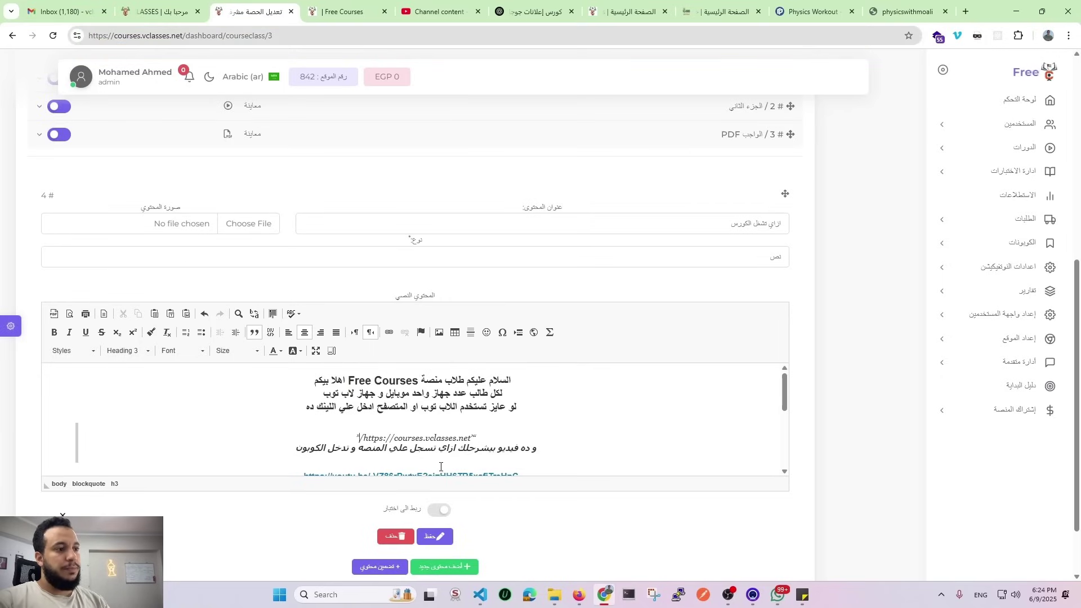
key("Delete")
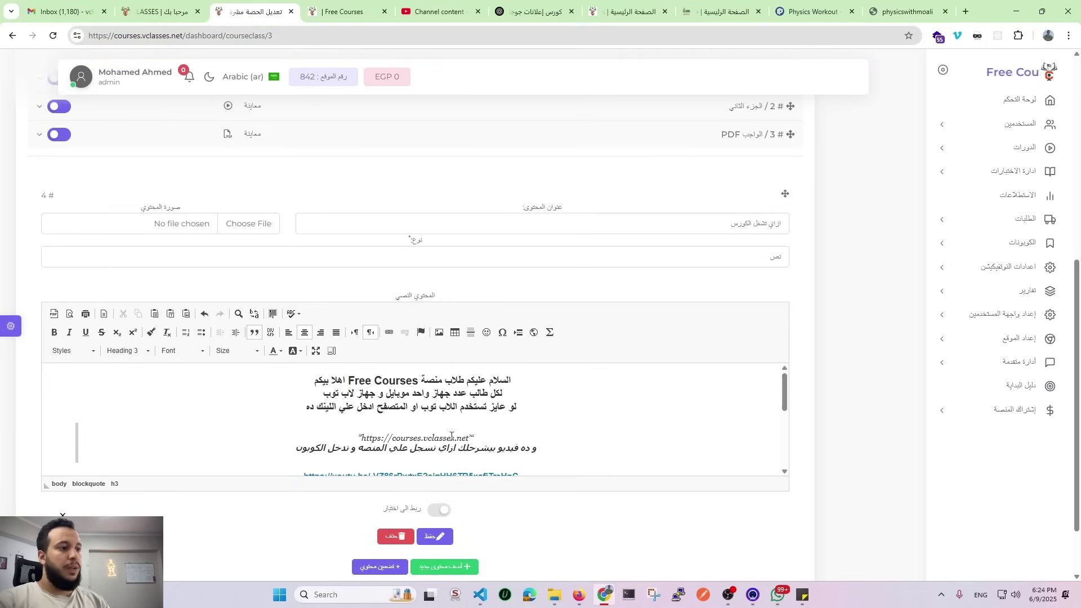
left_click_drag(470, 439, 471, 439)
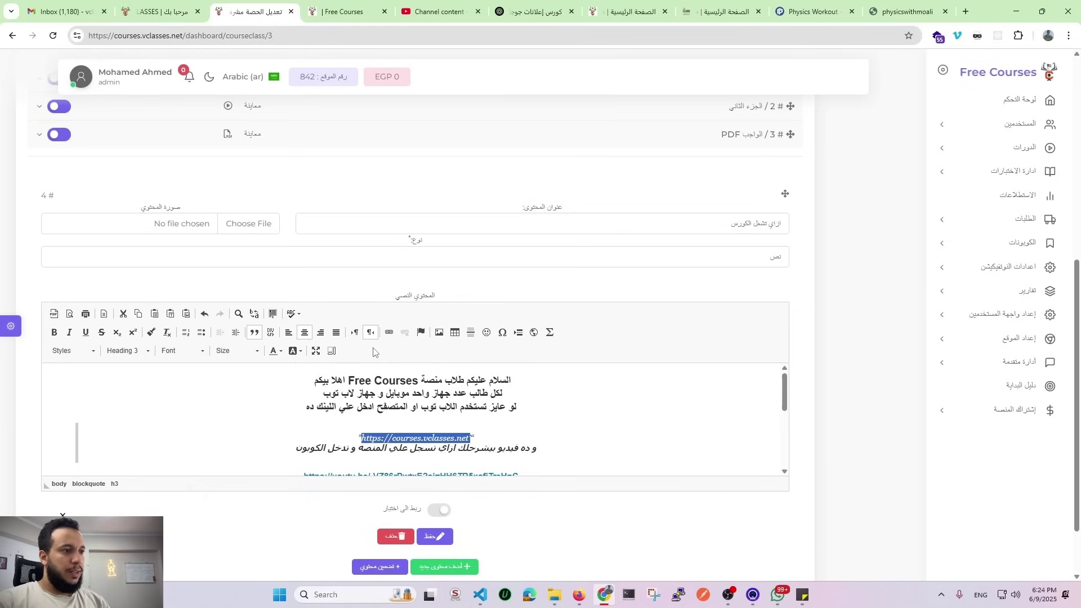
left_click(389, 332)
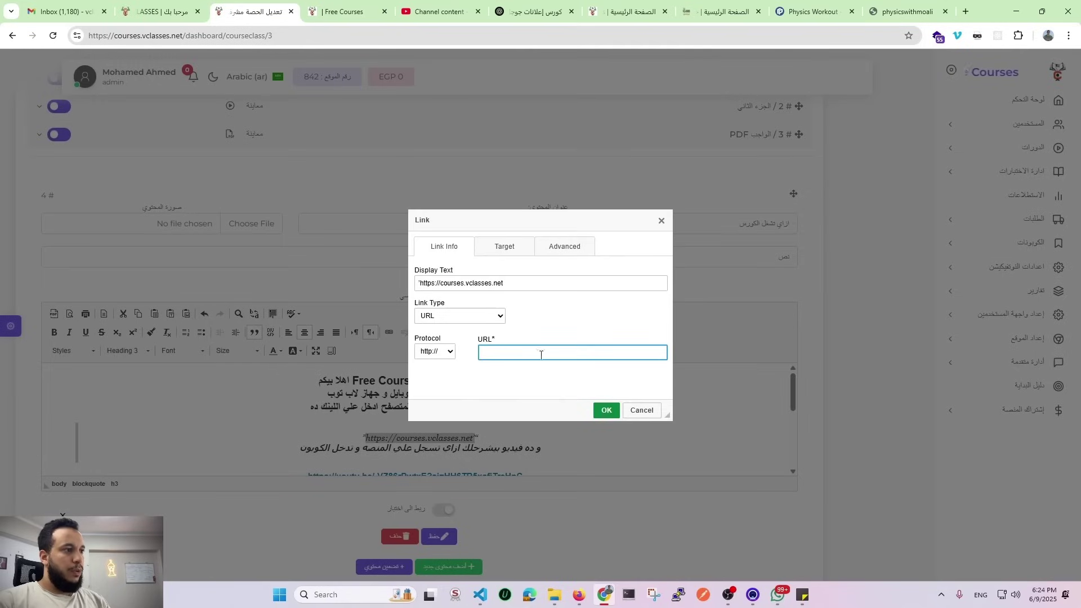
type("courses.vclasses.net/")
key("ctrl+a")
key("ctrl+c")
key("BackSpace")
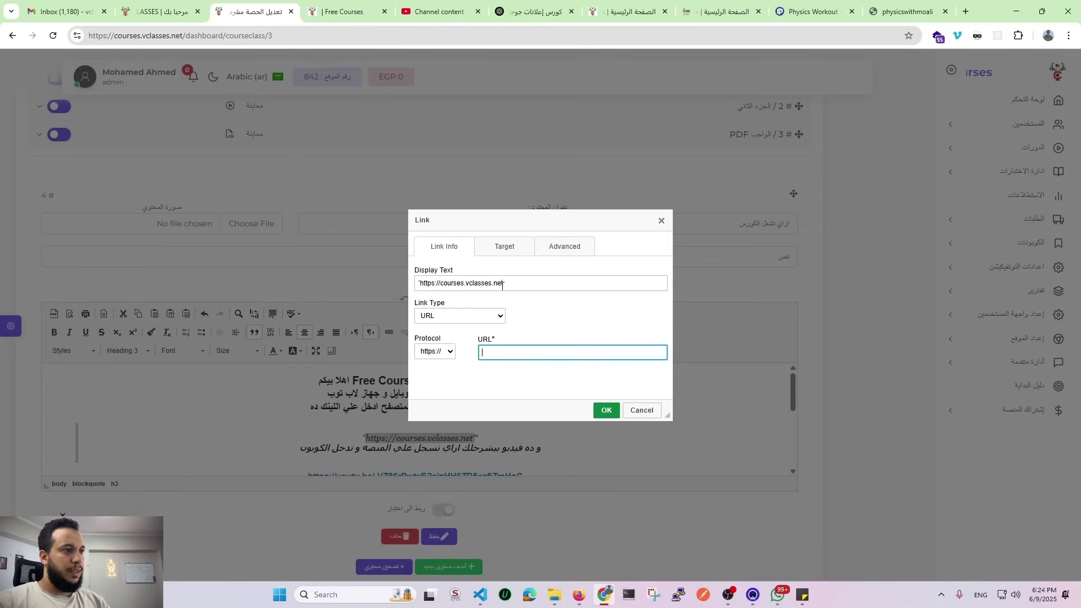
left_click_drag(506, 283, 411, 290)
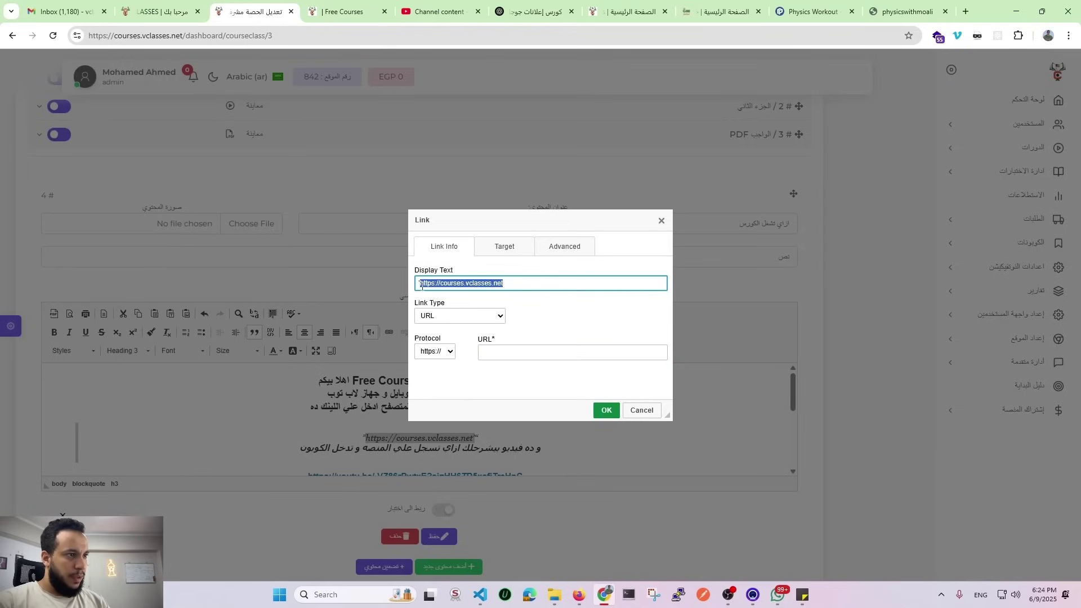
left_click(500, 355)
key("ctrl+v")
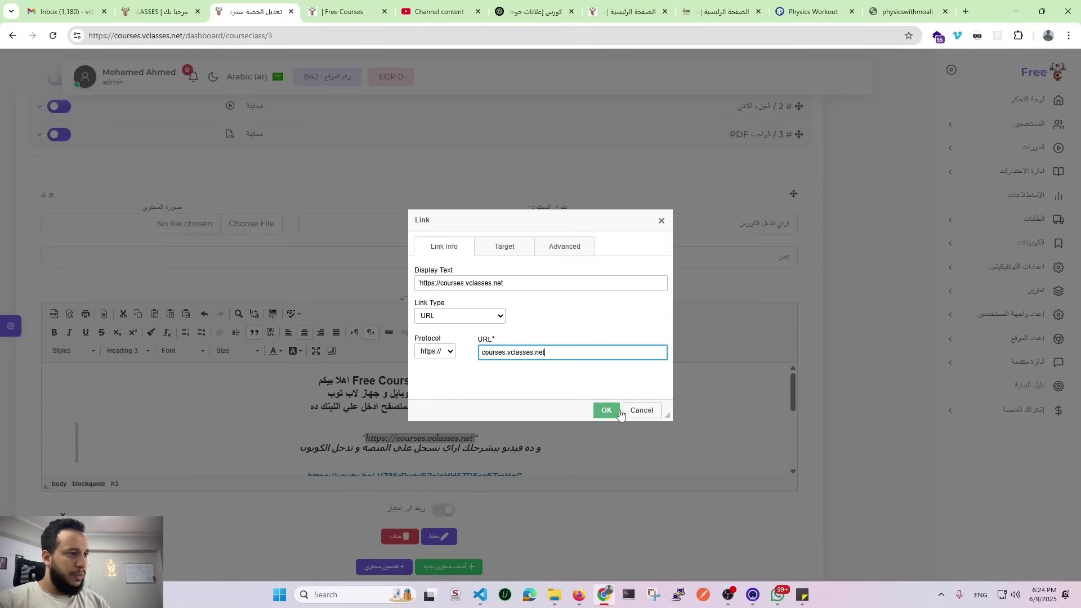
left_click(606, 411)
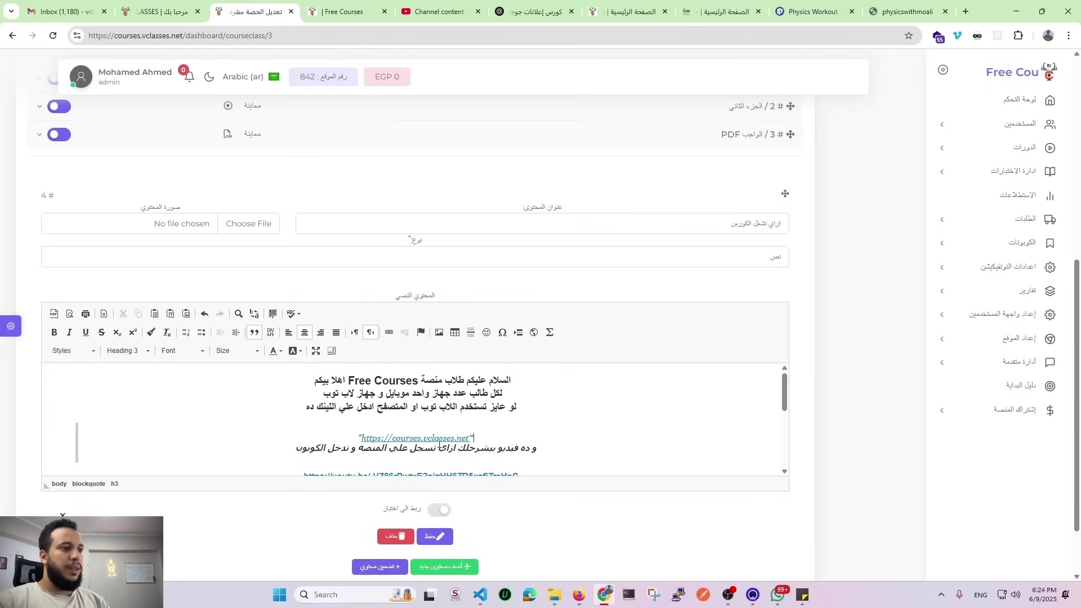
scroll(394, 377, "down", 3)
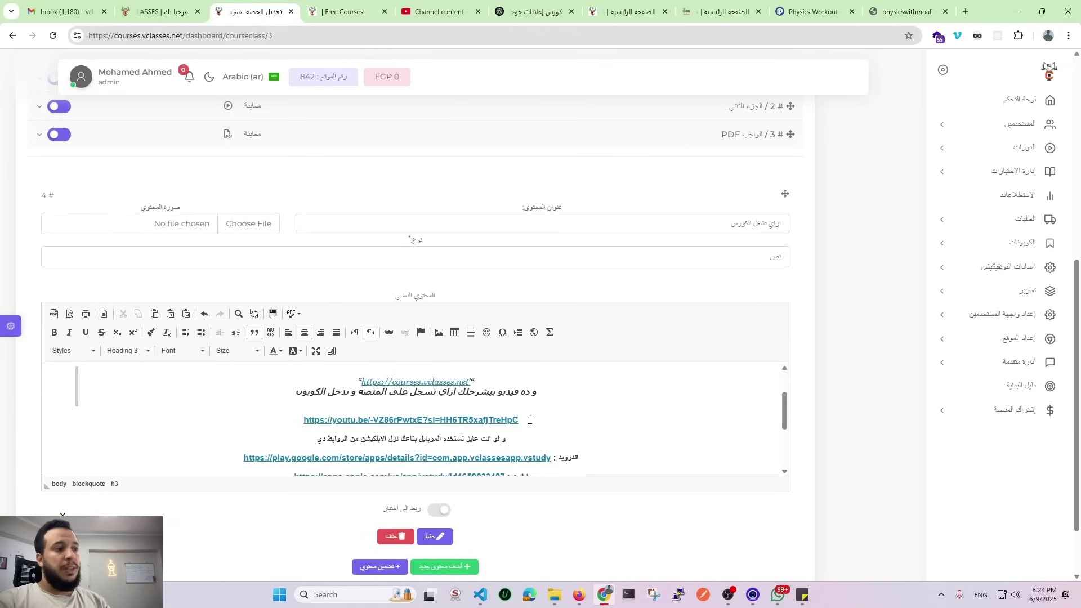
Review the YouTube tutorial link and the app-download phrase in the welcome text.
left_click_drag(519, 420, 302, 422)
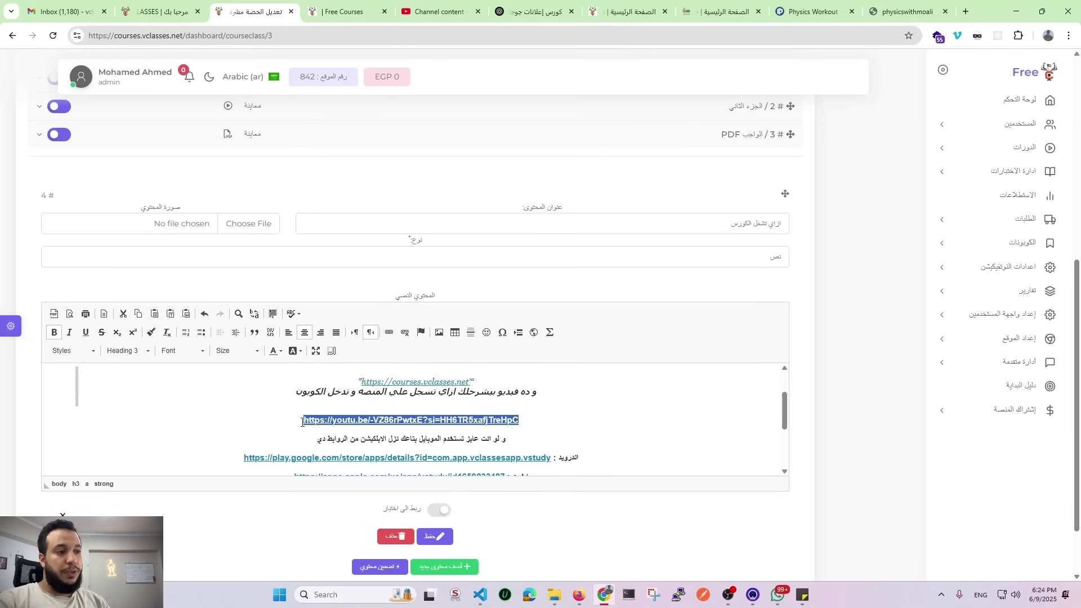
scroll(453, 403, "down", 1)
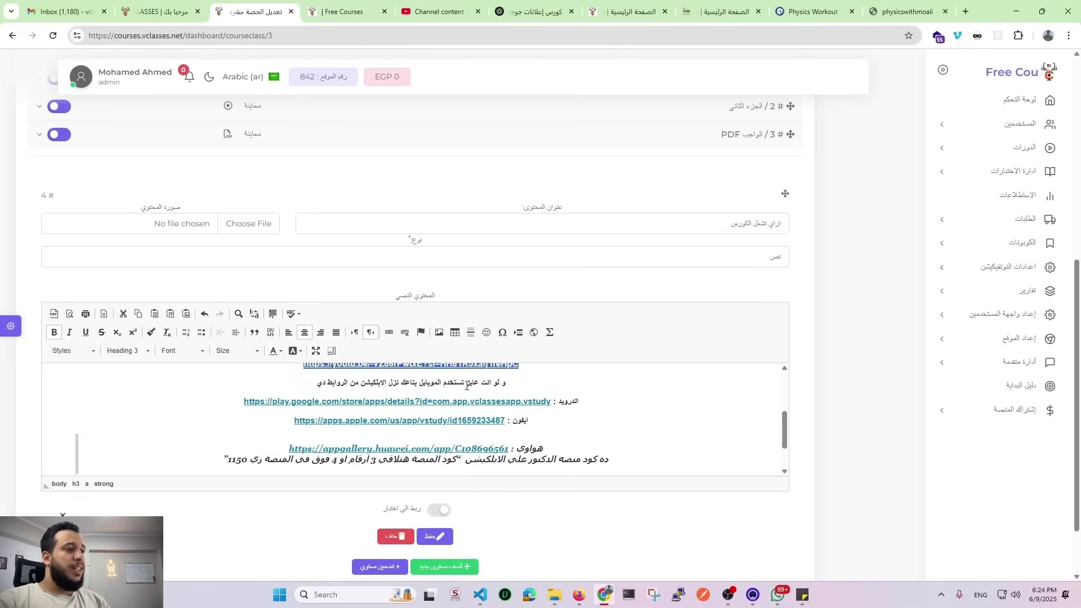
left_click_drag(464, 383, 359, 383)
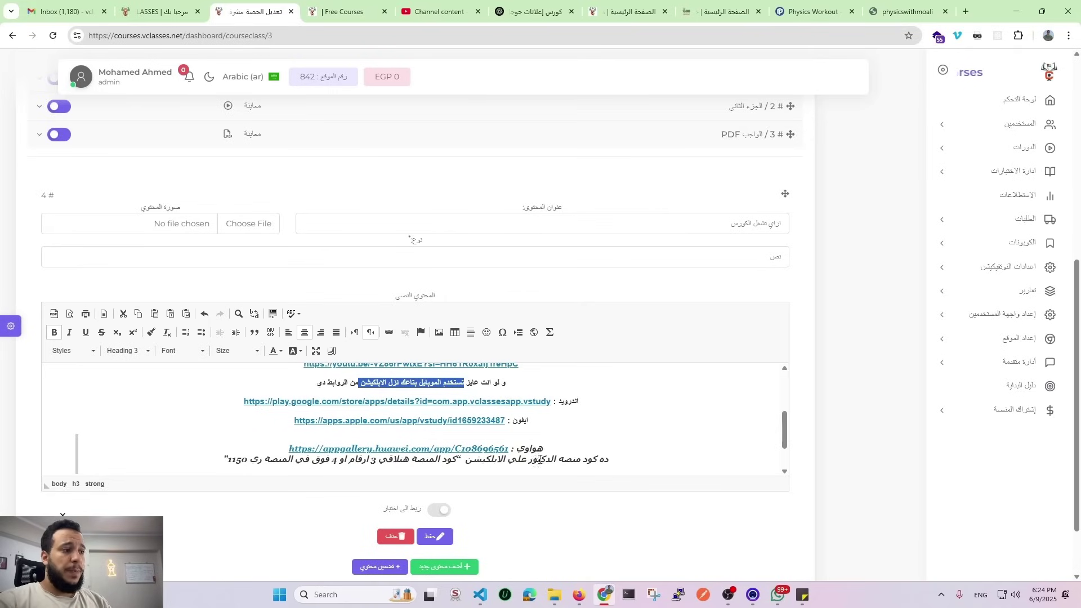
scroll(418, 429, "down", 1)
scroll(418, 429, "down", 1)
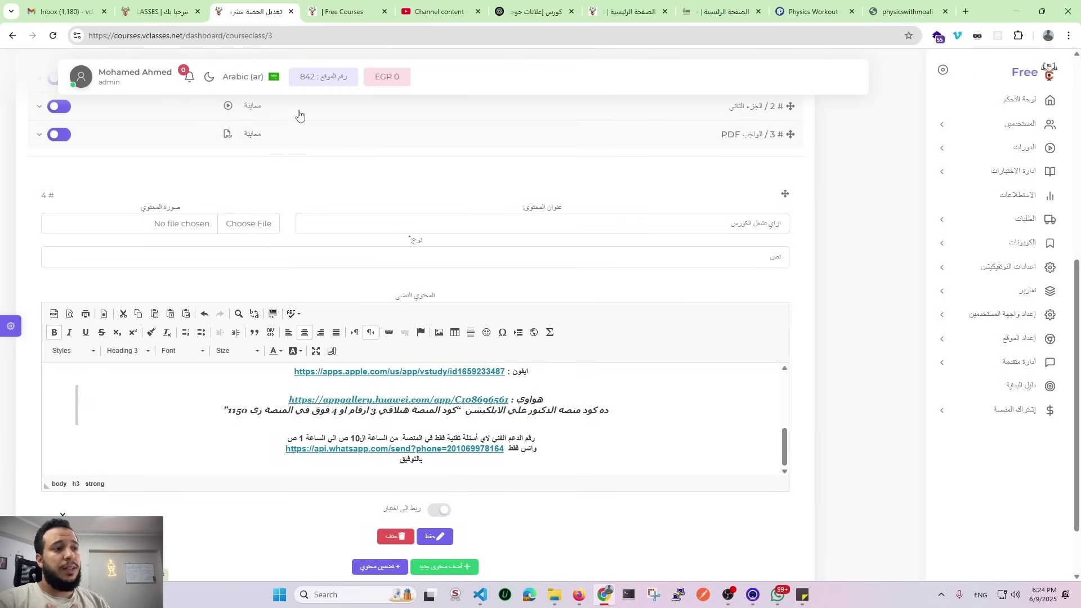
Replace the example code text with the platform code 842.
left_click_drag(230, 412, 458, 417)
type("8432")
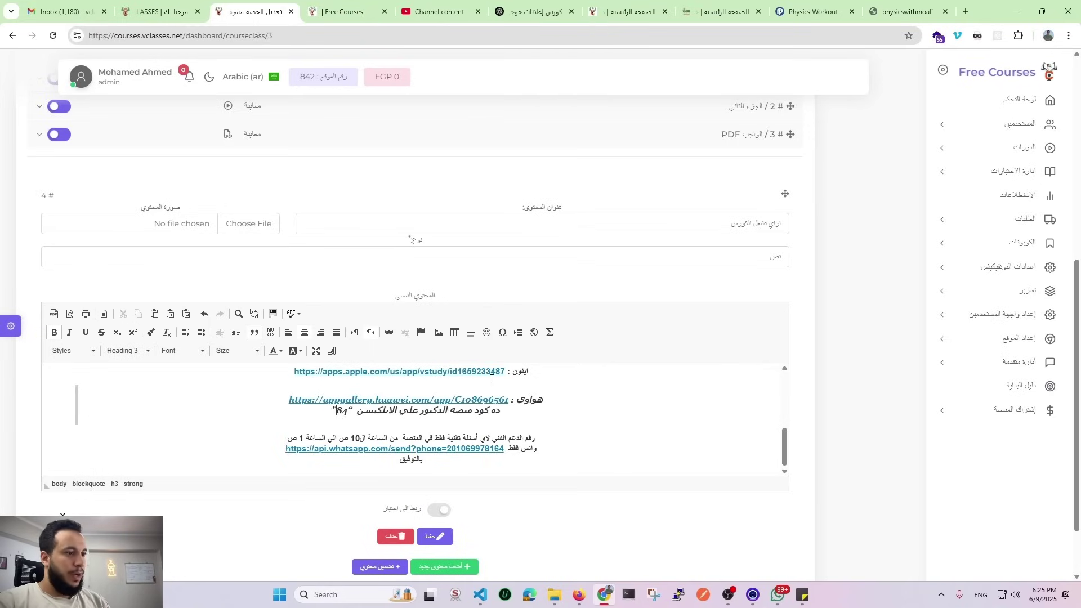
key("BackSpace")
key("BackSpace")
type("2")
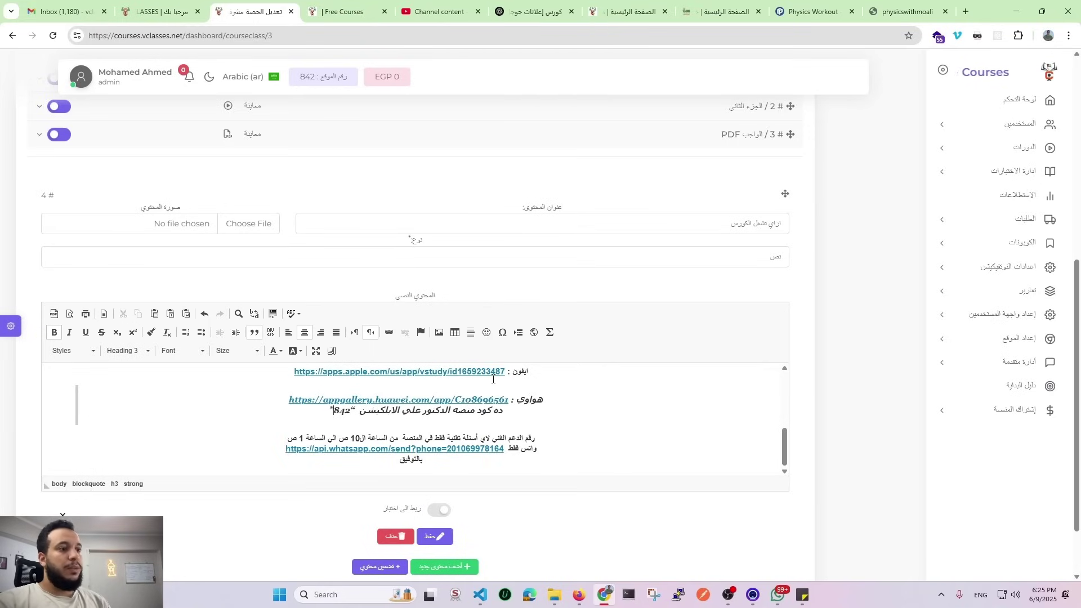
left_click(515, 408)
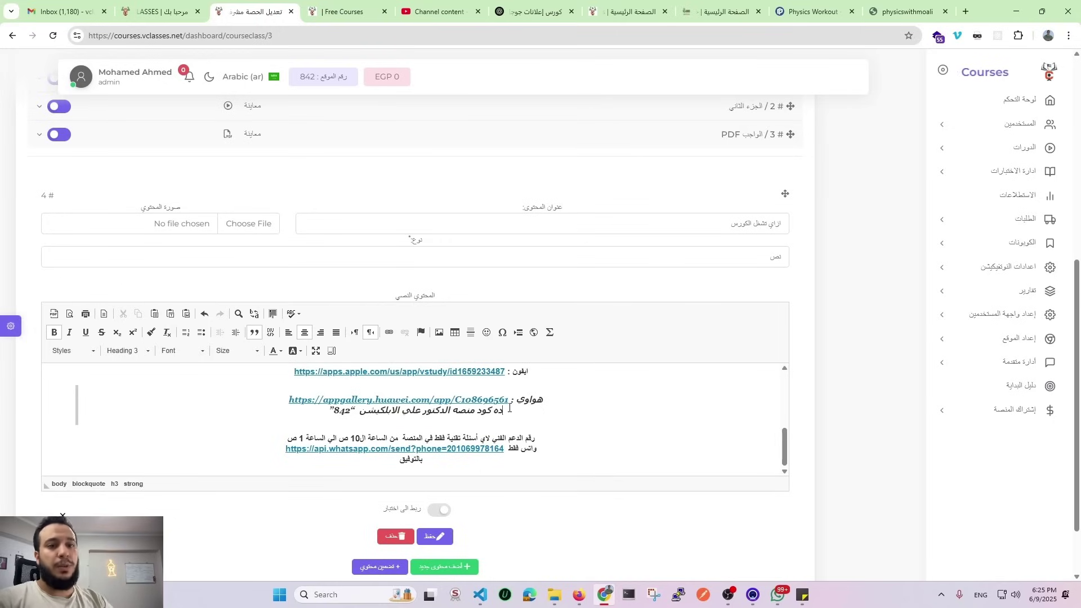
Review the technical support paragraph and its WhatsApp support link.
scroll(509, 408, "down", 1)
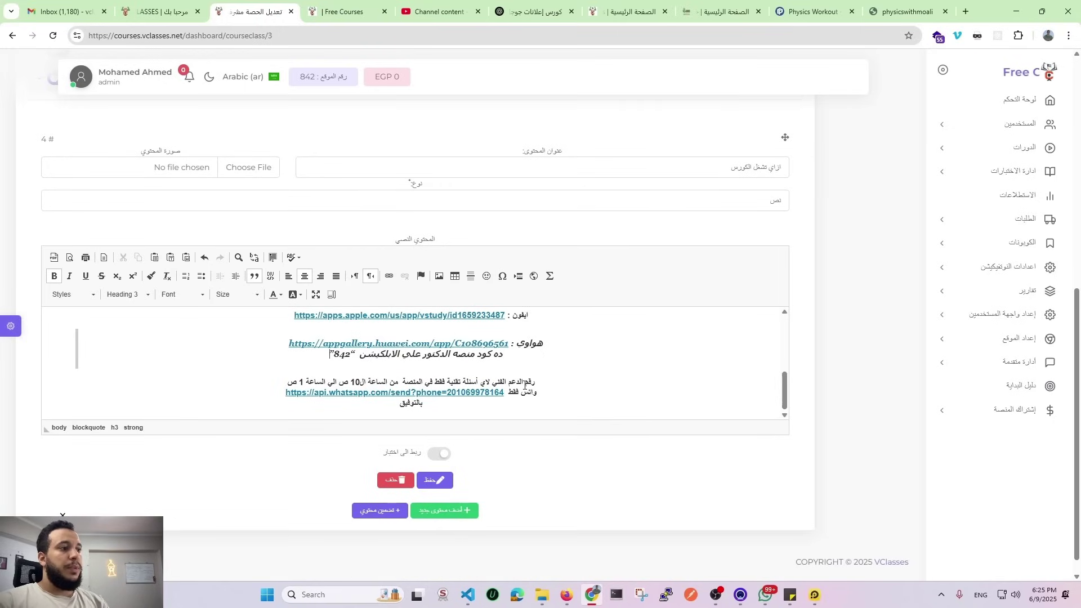
left_click_drag(539, 381, 386, 407)
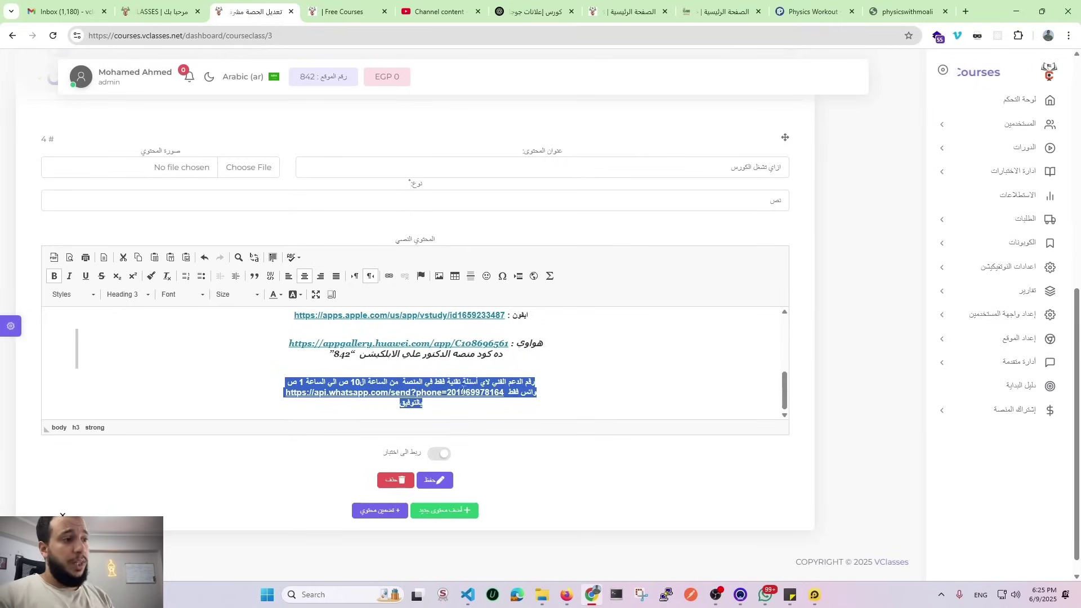
left_click(462, 390)
left_click_drag(285, 392, 504, 393)
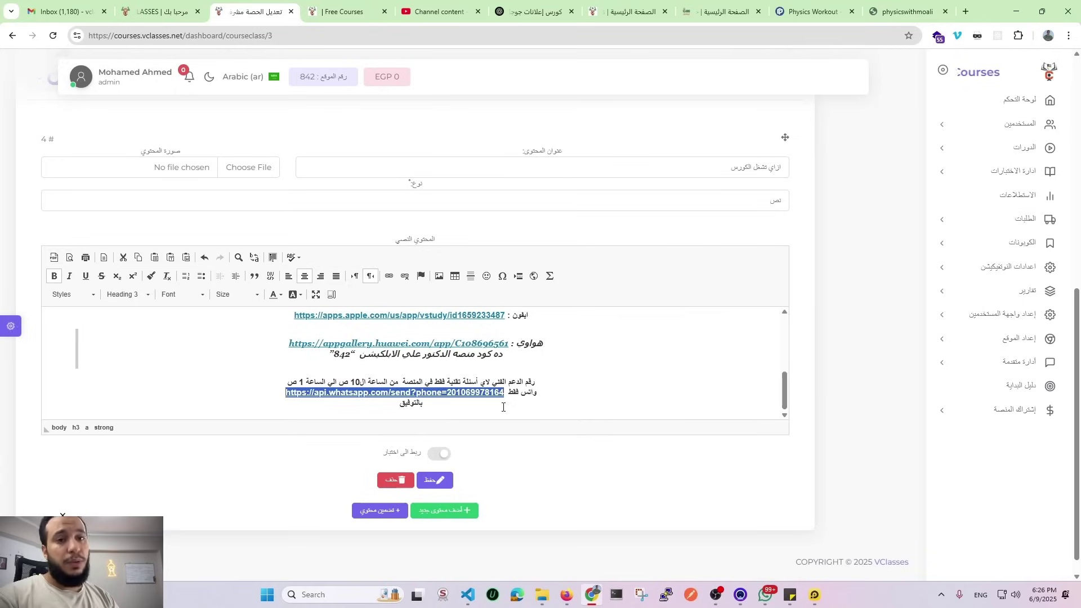
left_click(572, 391)
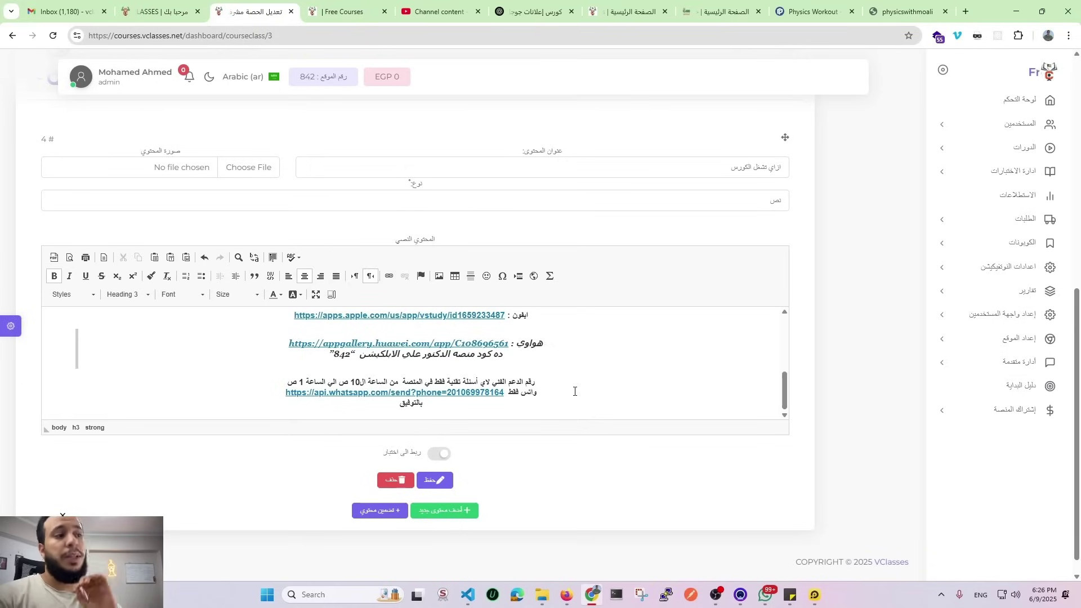
left_click_drag(450, 382, 453, 382)
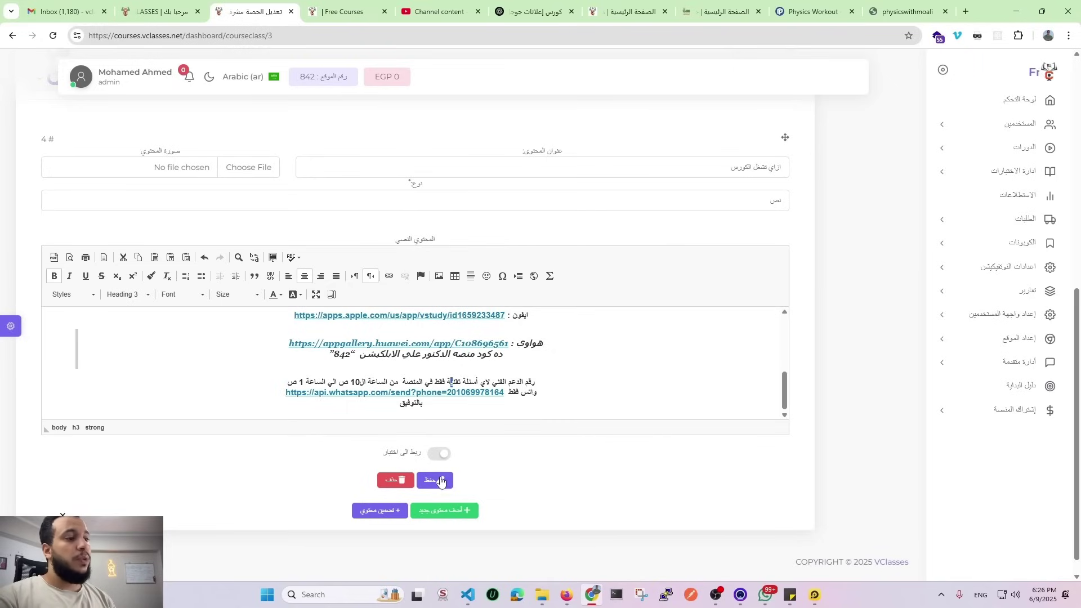
Save the welcome text item and drag it up the lesson's content list.
scroll(481, 398, "up", 1)
scroll(481, 398, "up", 8)
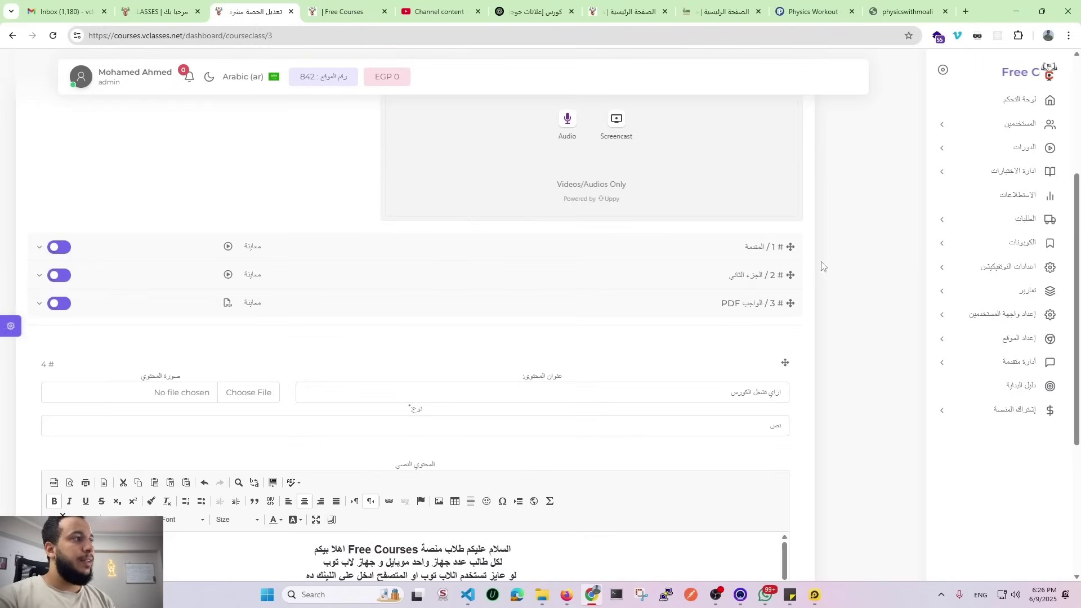
scroll(640, 439, "down", 4)
left_click(440, 480)
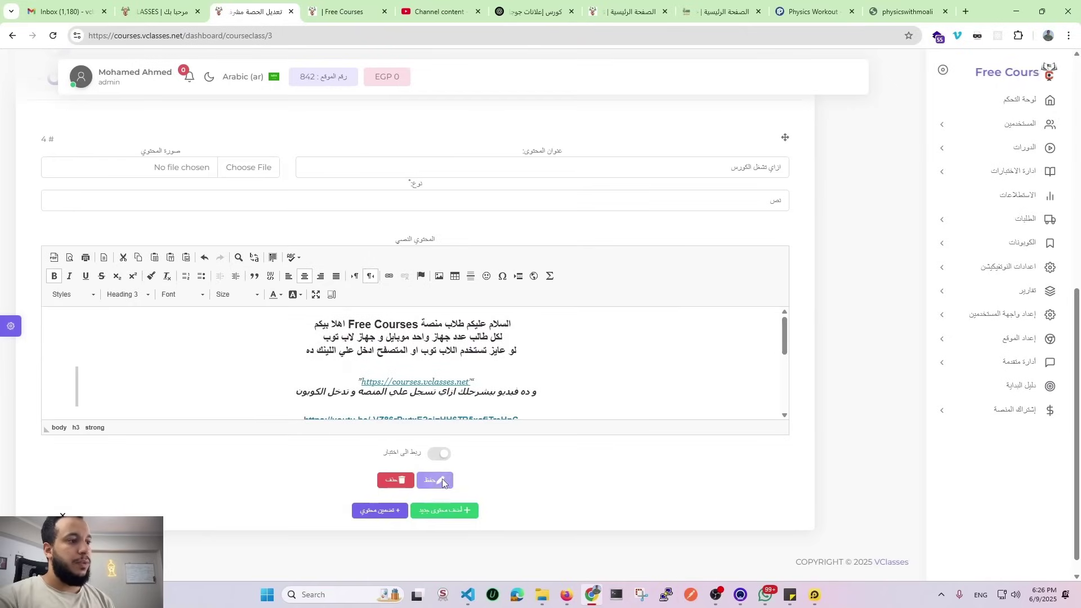
left_click(550, 353)
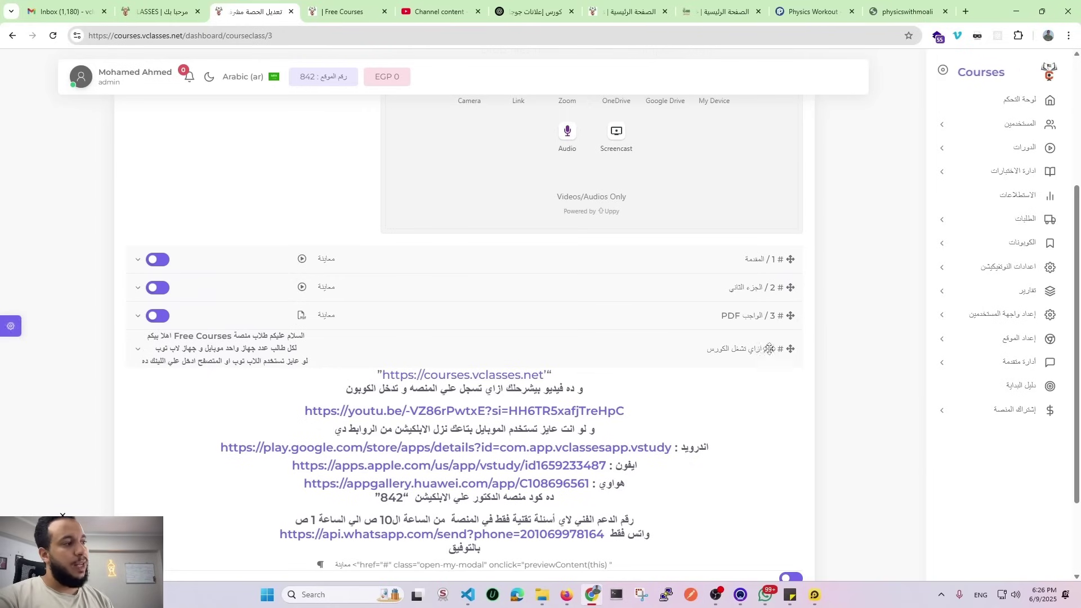
left_click_drag(771, 345, 765, 273)
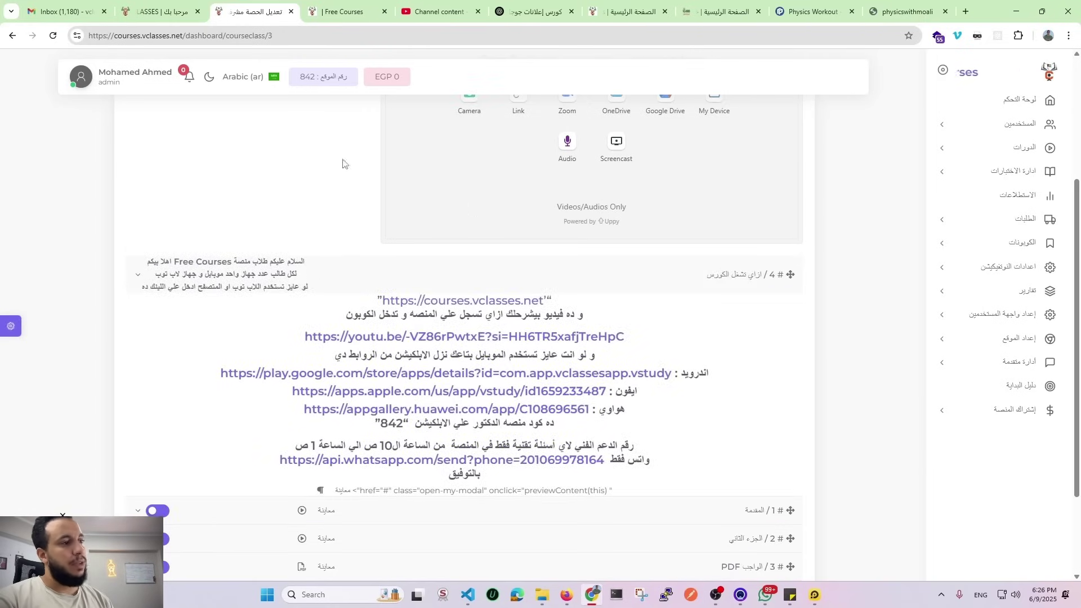
Reload the lesson content page to show the welcome item first.
left_click(53, 35)
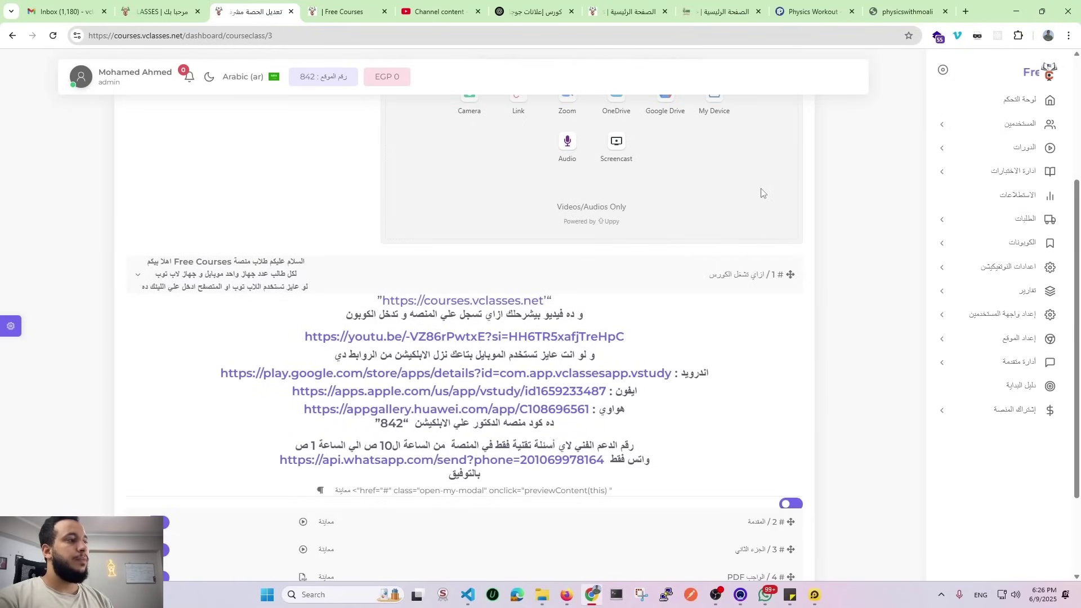
scroll(761, 213, "down", 1)
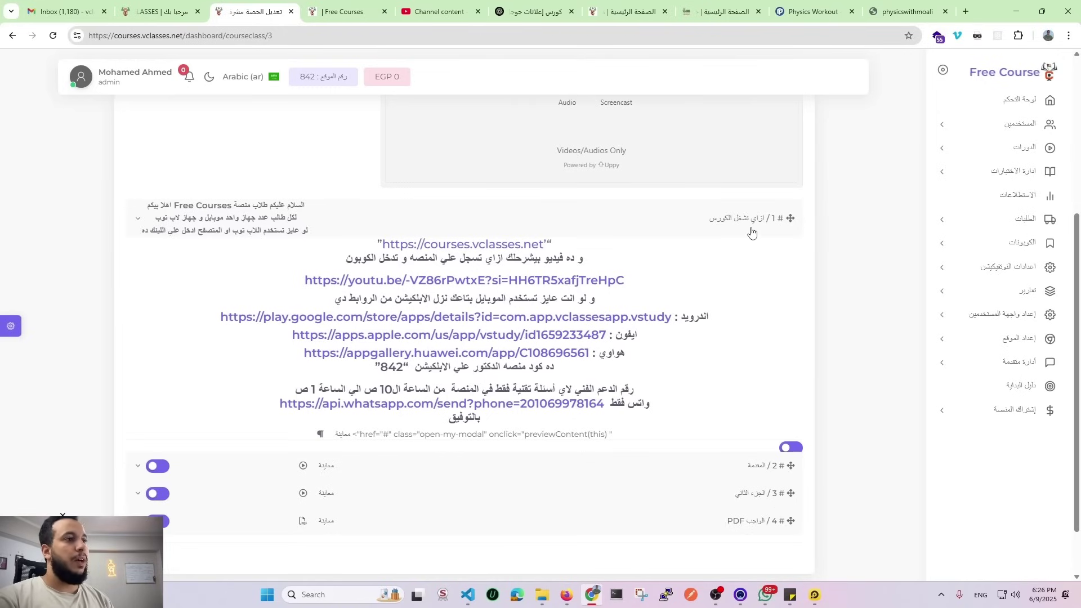
scroll(751, 236, "up", 5)
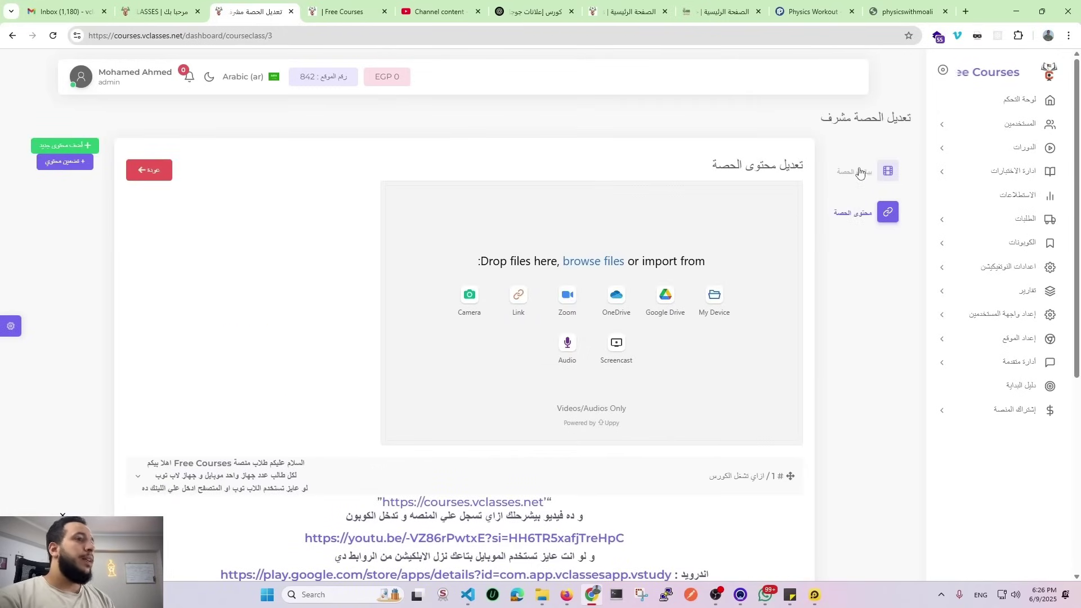
Start a new lesson titled 'الحصة الثانية' from the course's lesson list.
left_click(149, 170)
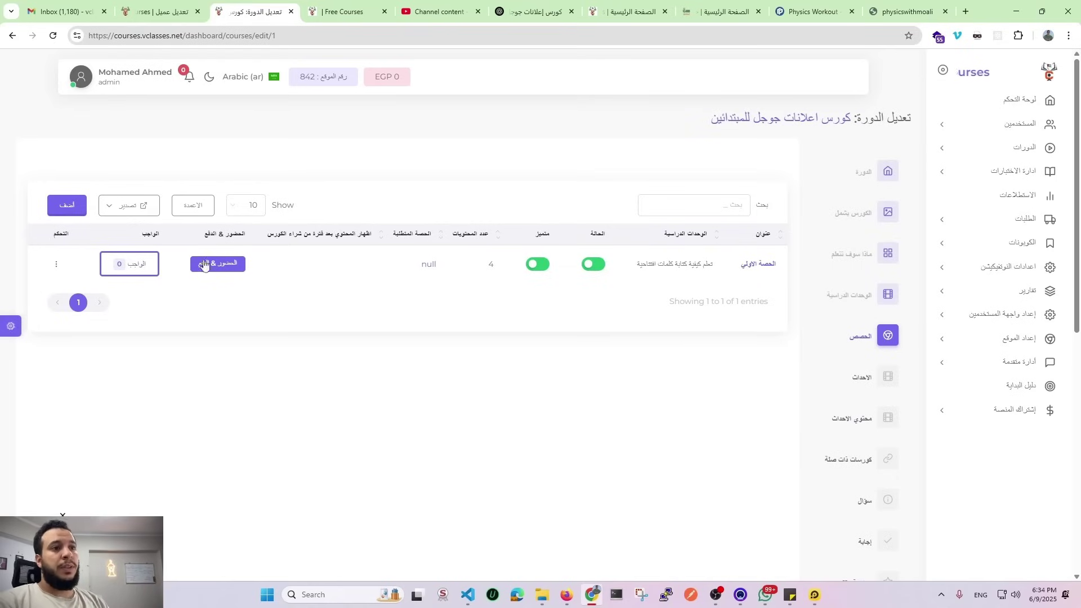
left_click(73, 209)
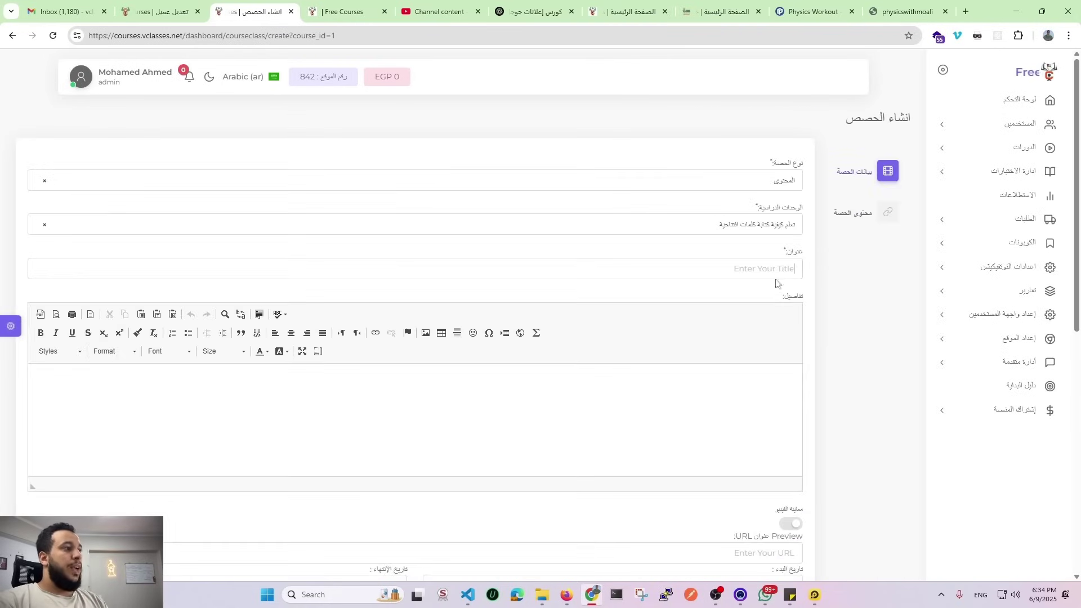
left_click(777, 272)
key("alt+shift")
type("الحصة الثانية")
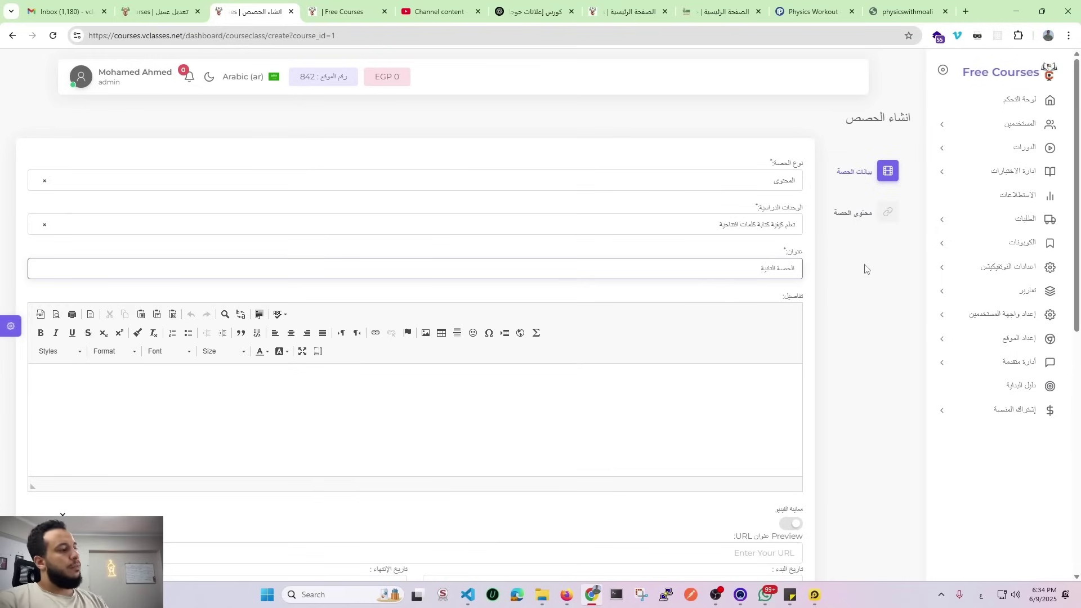
Set الحصة الأولى as the new lesson's prerequisite.
scroll(869, 282, "down", 7)
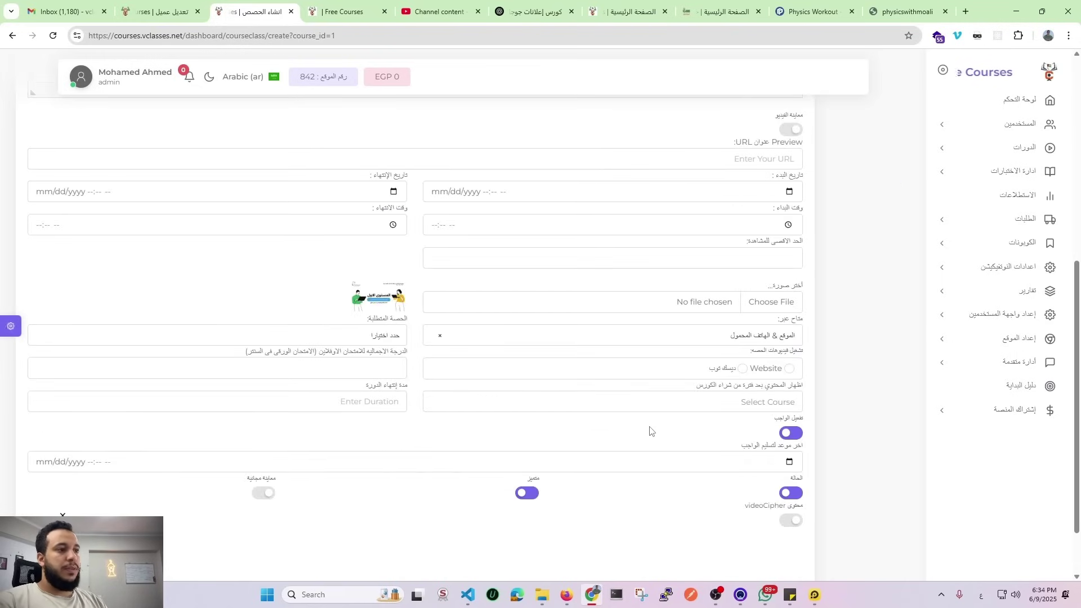
left_click(378, 338)
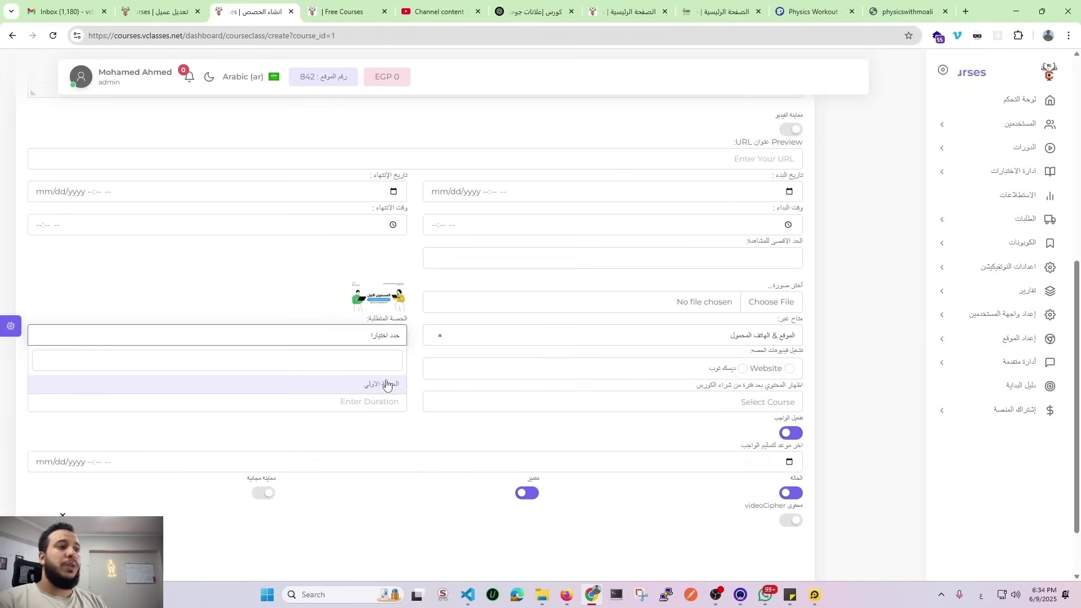
left_click(386, 385)
left_click(365, 456)
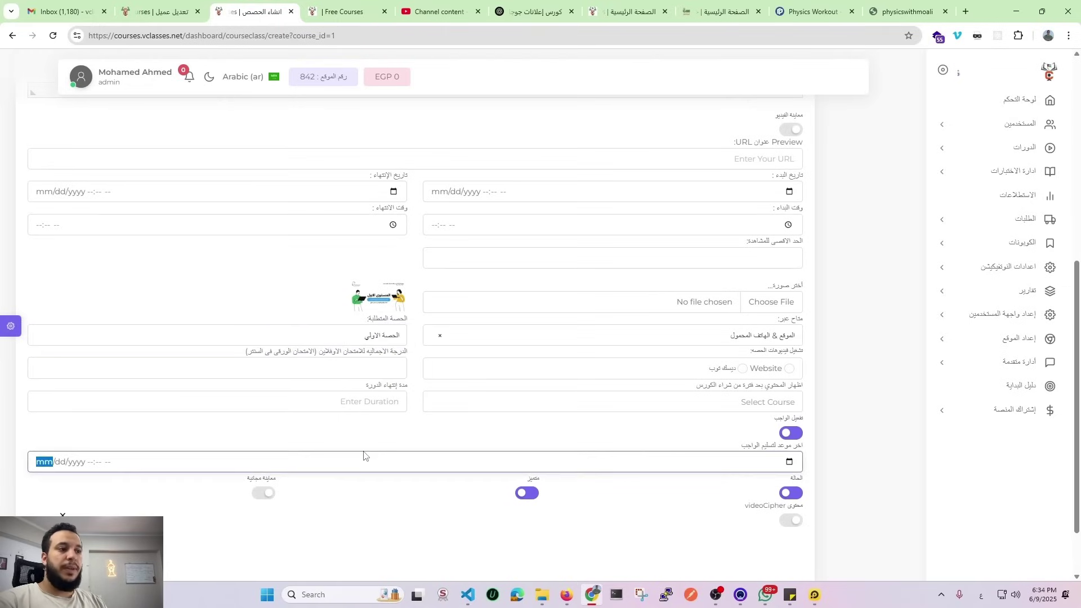
scroll(877, 324, "up", 10)
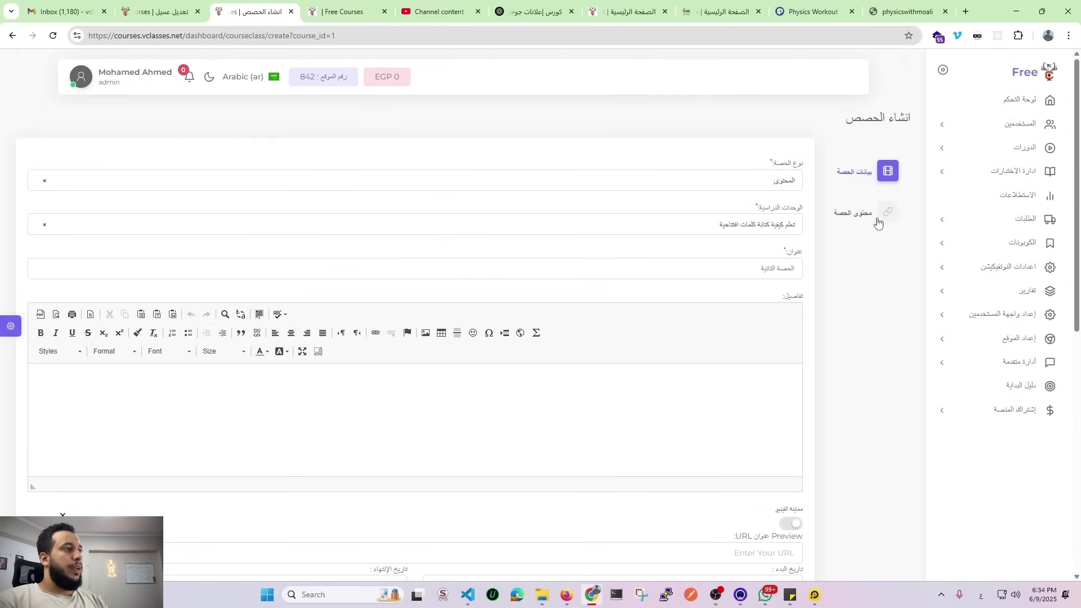
left_click(877, 218)
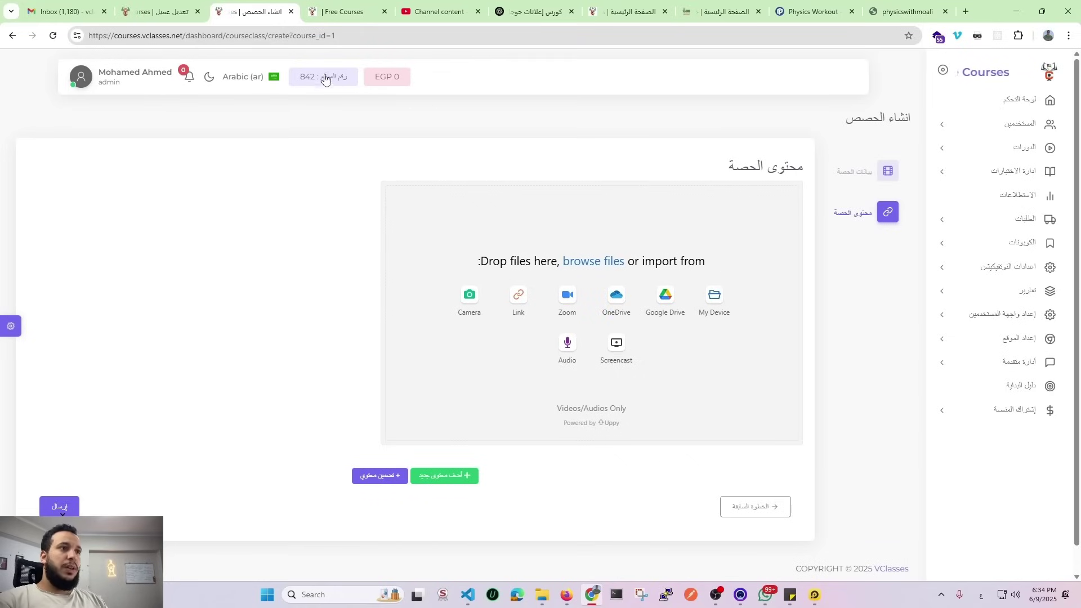
Upload the 11.mp4 video from this computer into the lesson content.
left_click(723, 294)
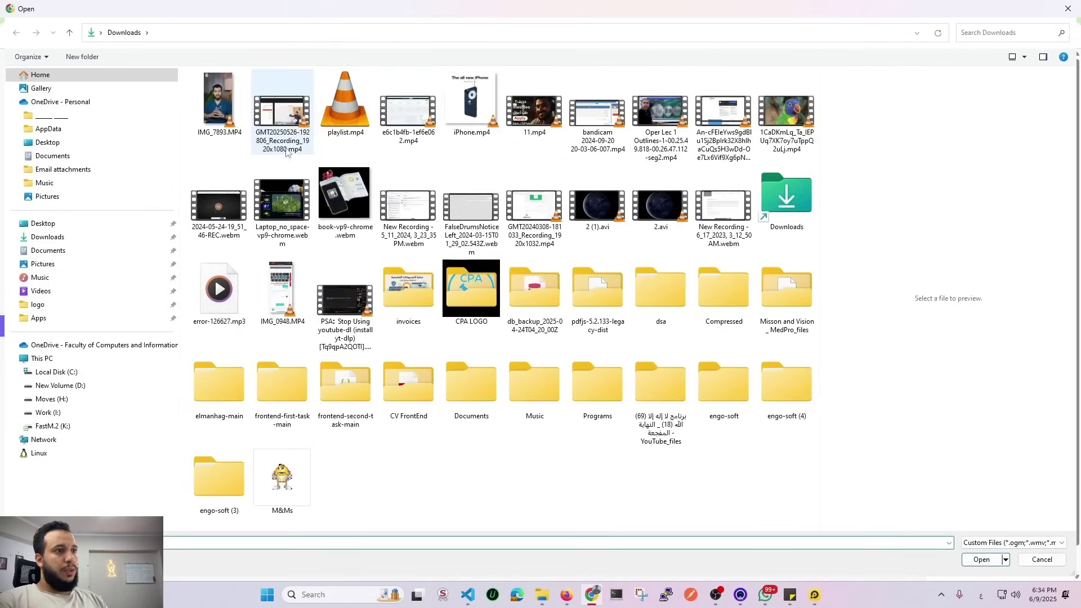
double_click(291, 214)
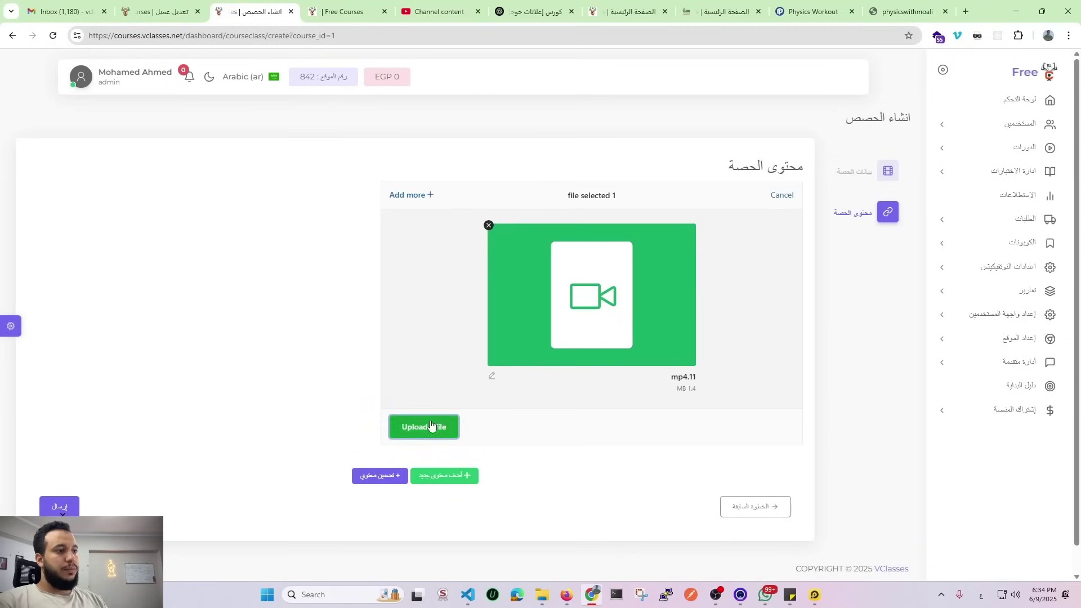
left_click(429, 423)
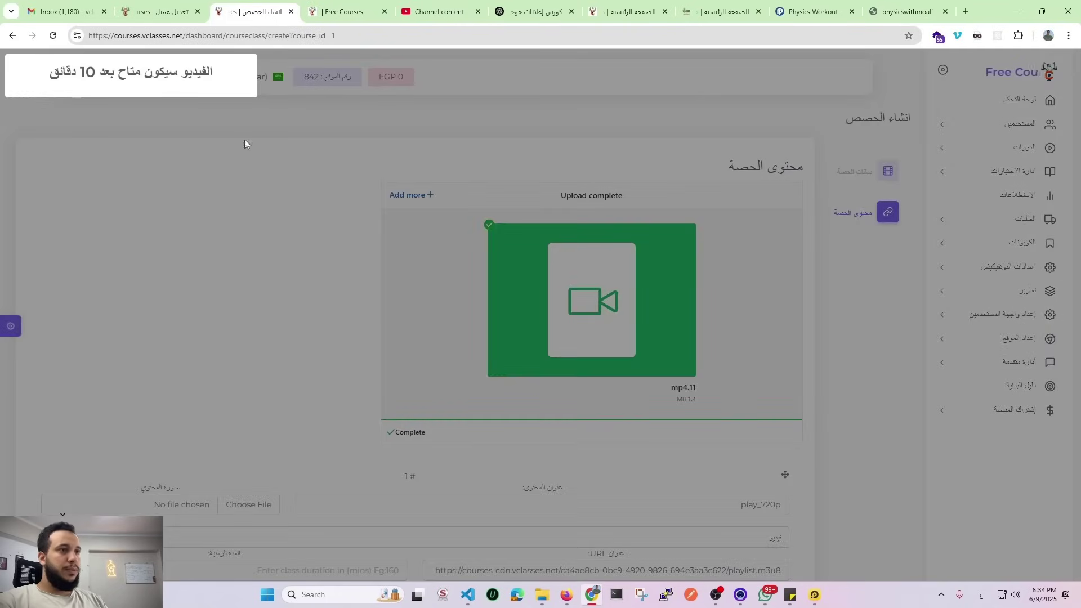
scroll(250, 168, "down", 3)
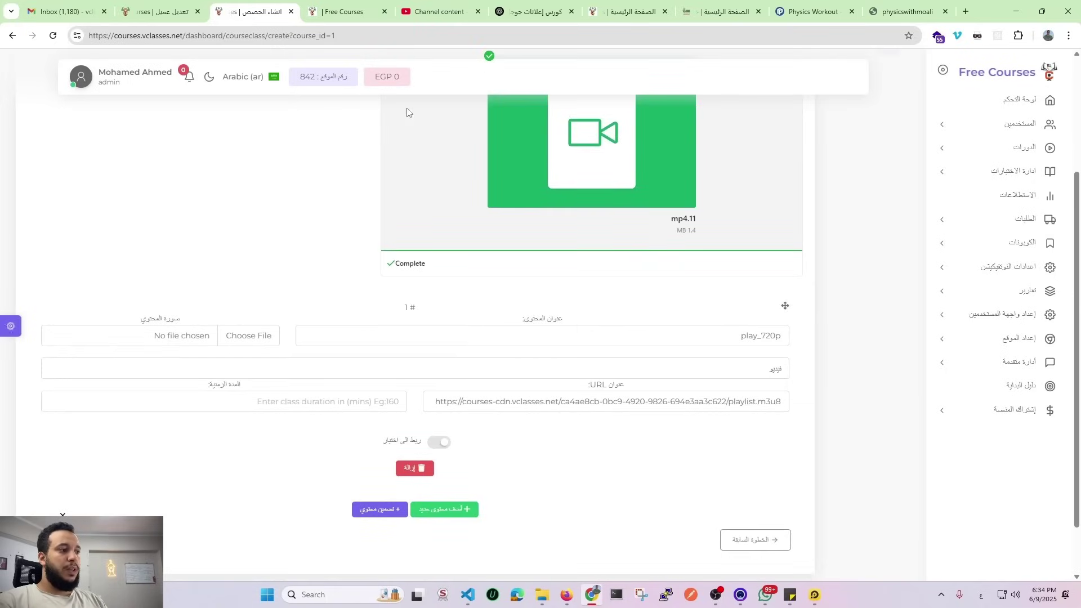
scroll(697, 219, "up", 2)
Retitle the uploaded video from play_720p to الجزء الاول.
left_click_drag(738, 392, 836, 397)
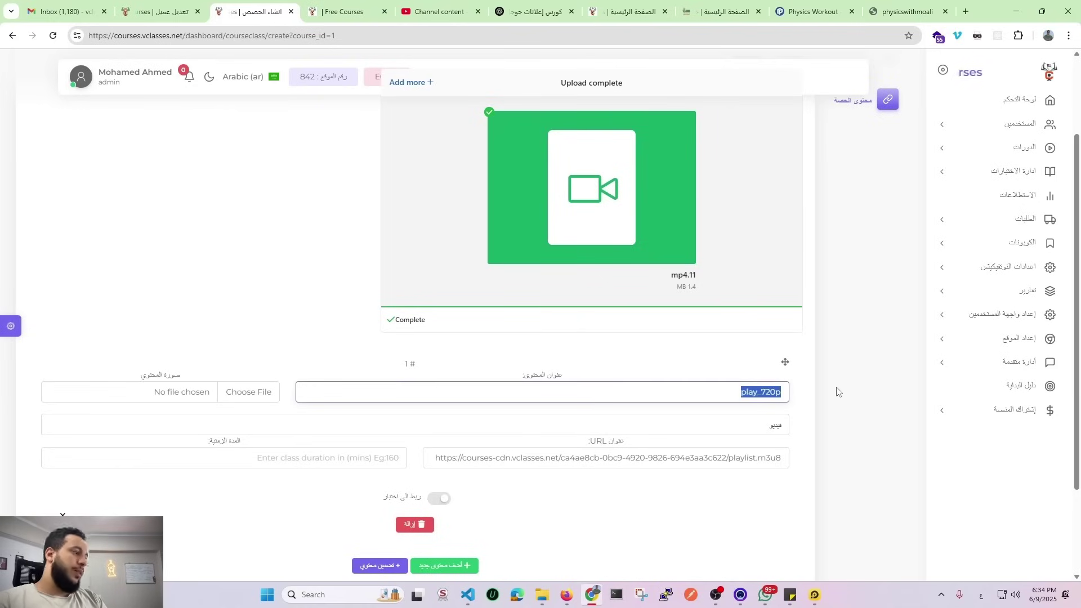
key("BackSpace")
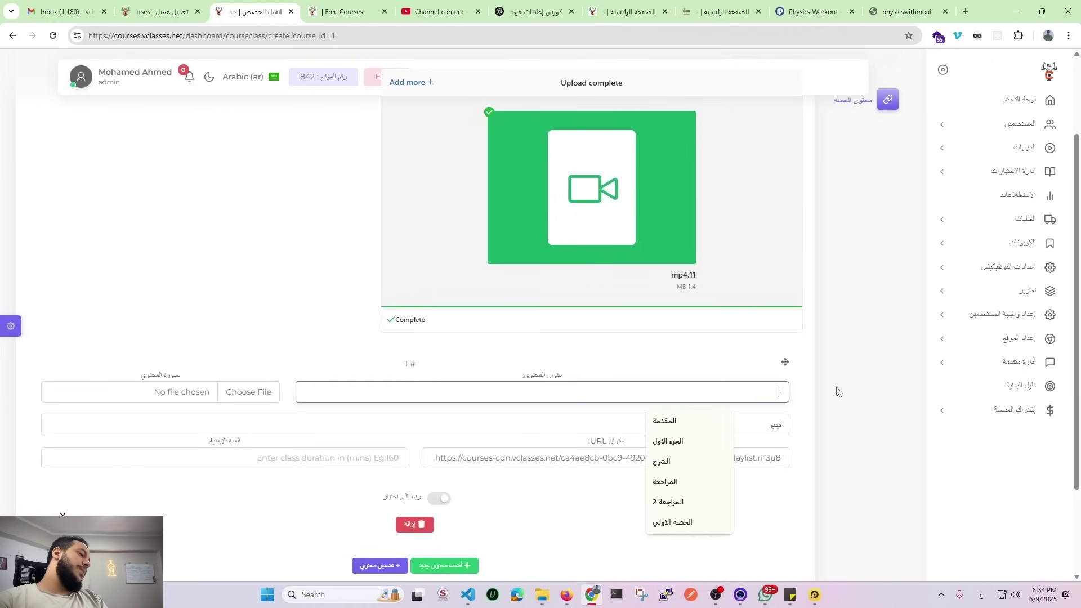
left_click(669, 442)
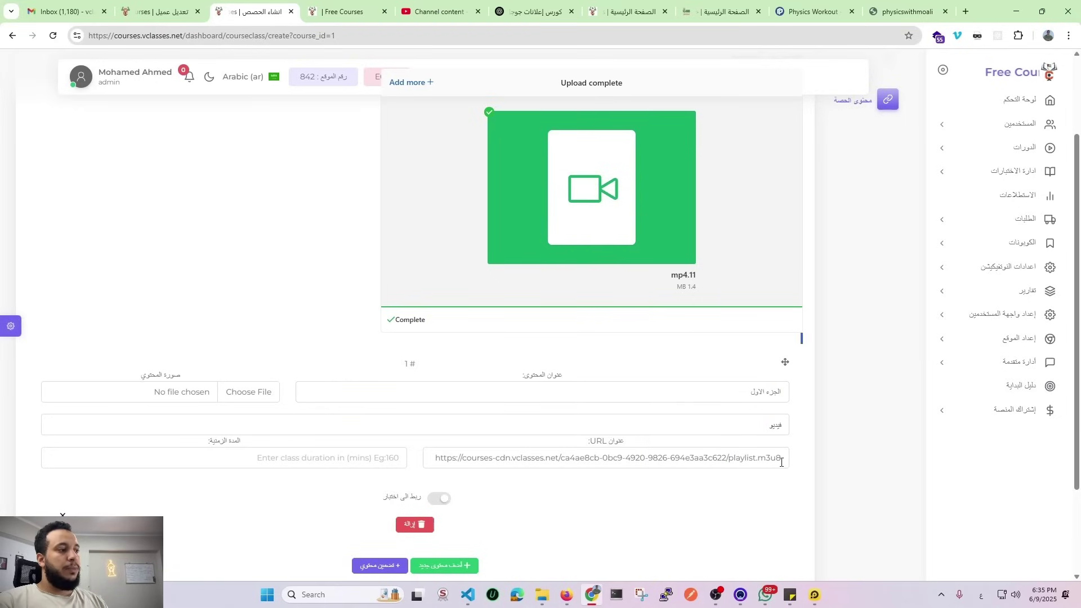
left_click_drag(782, 462, 422, 469)
left_click(577, 490)
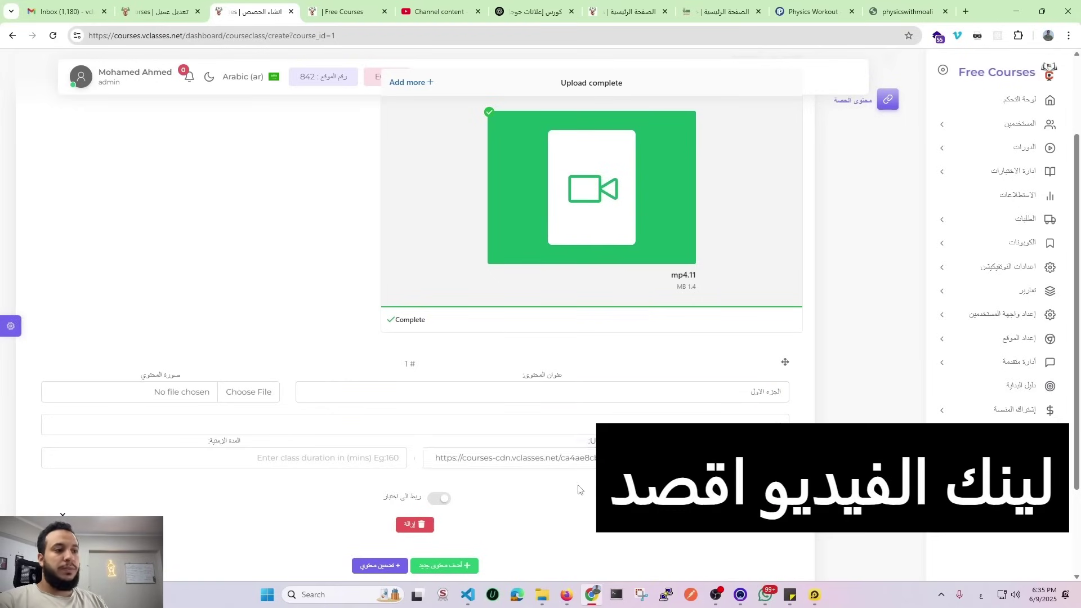
scroll(412, 187, "up", 2)
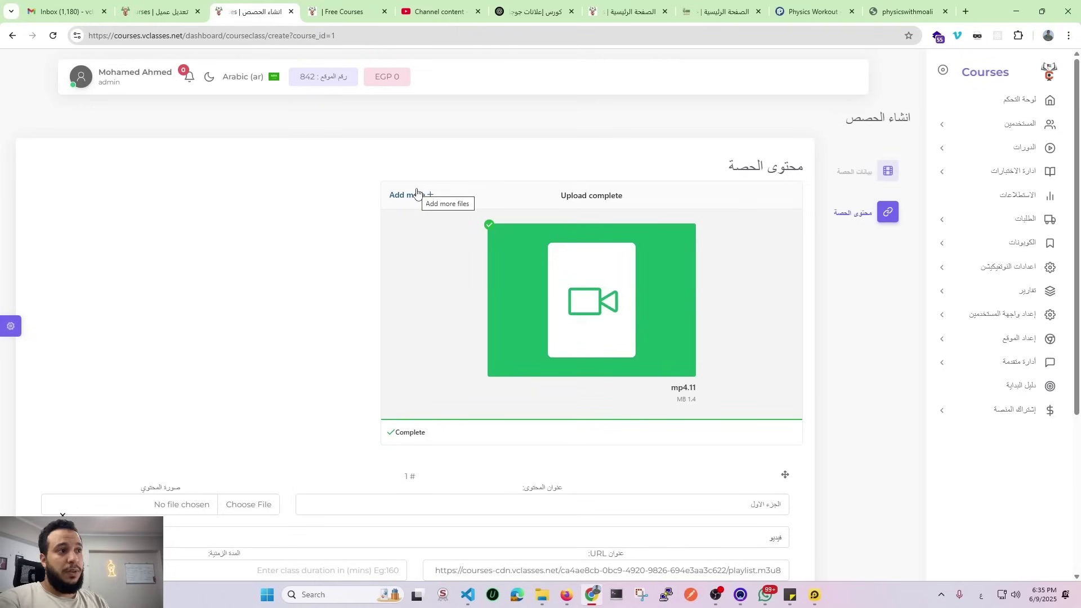
Choose Google Drive as a source, logging out of the linked account to reconnect.
left_click(417, 193)
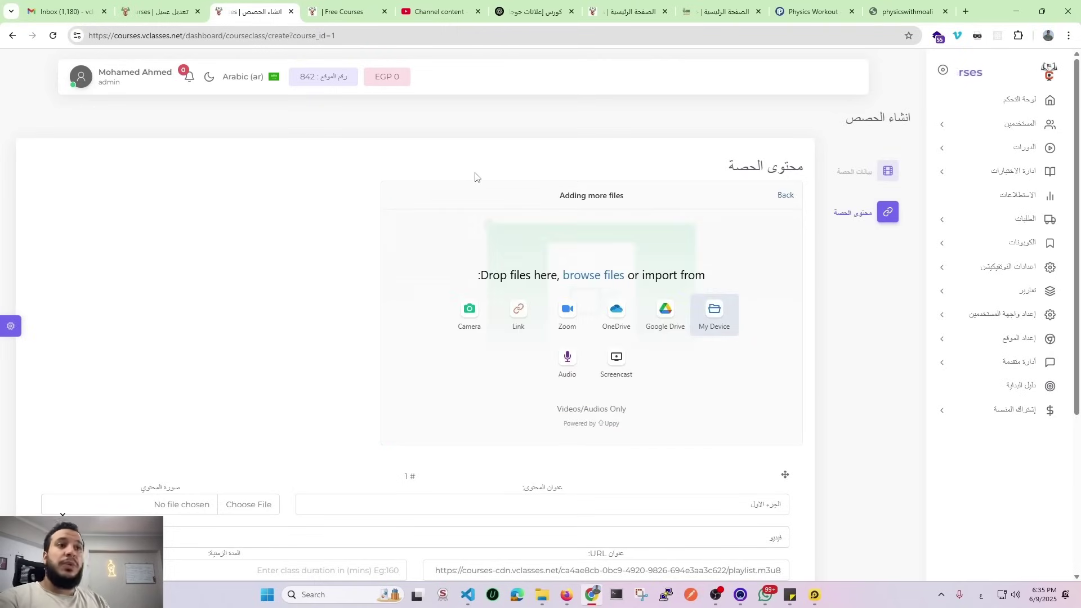
left_click(784, 206)
left_click(413, 193)
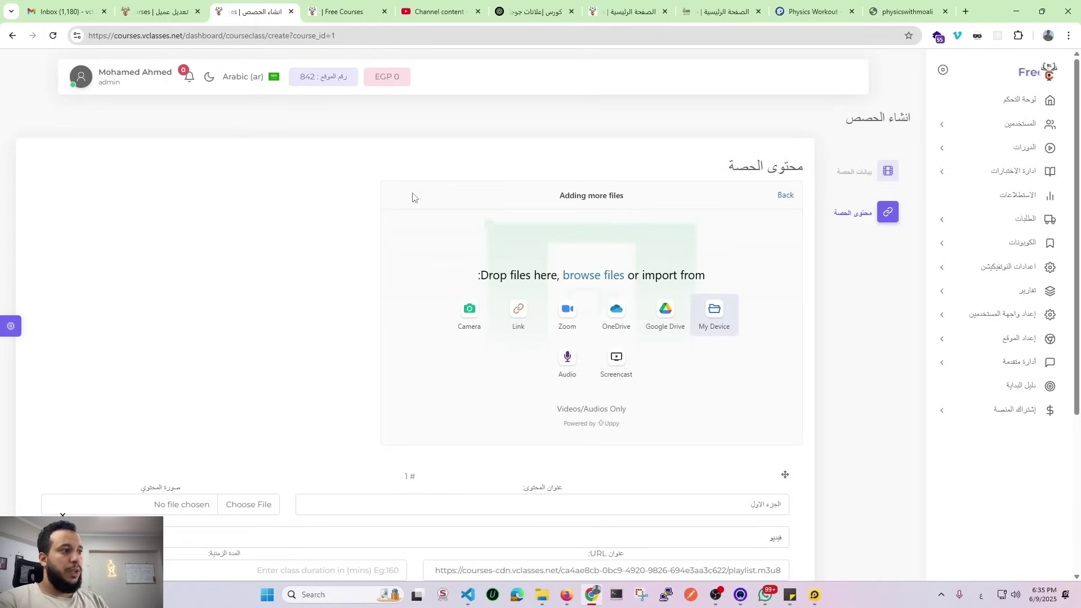
left_click(666, 315)
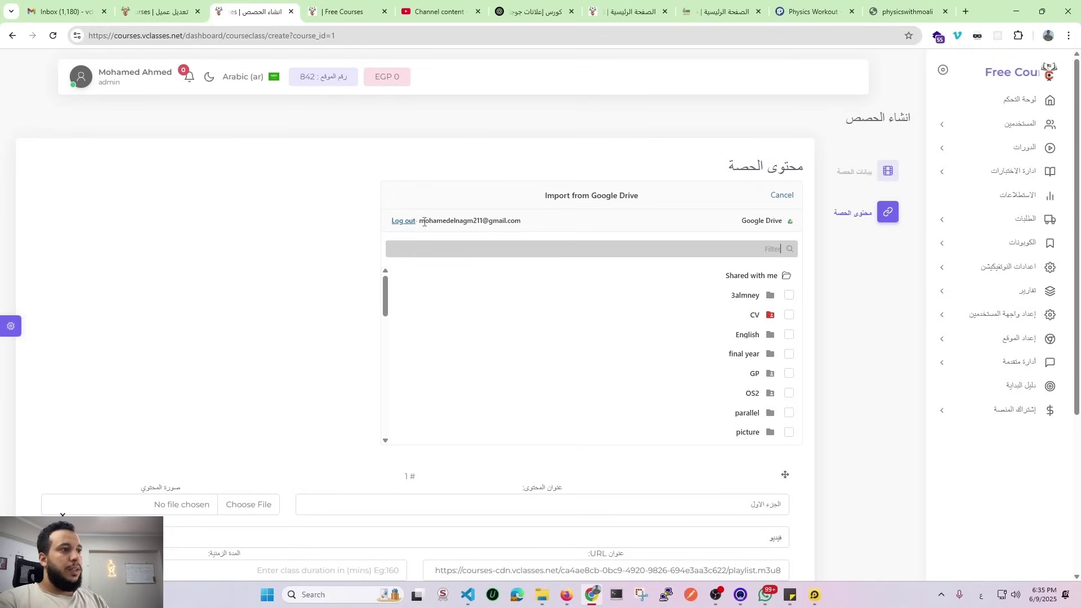
left_click_drag(537, 228, 417, 222)
left_click(413, 225)
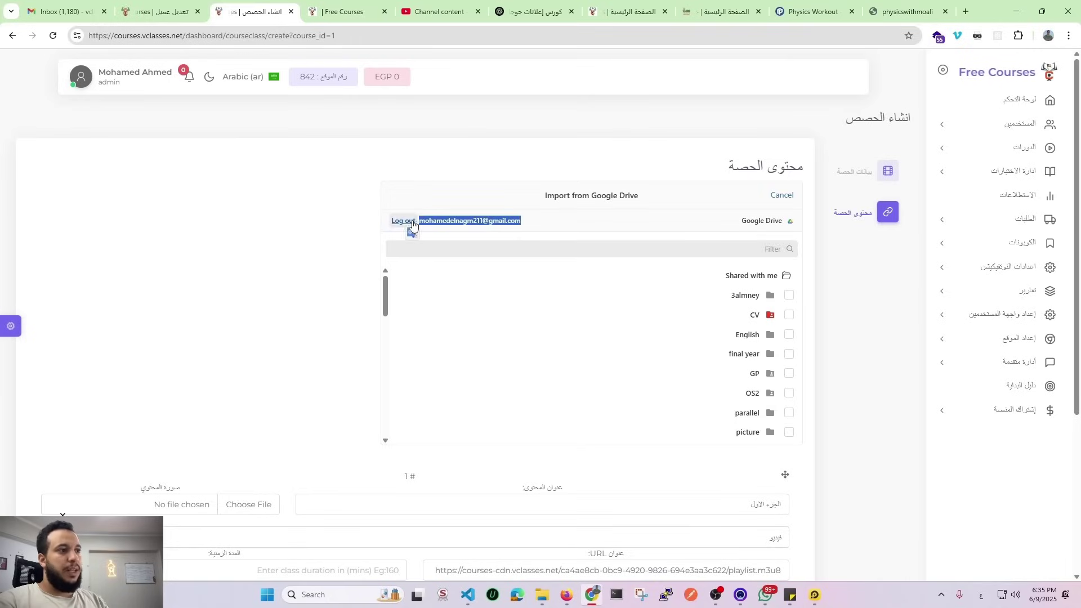
left_click(583, 367)
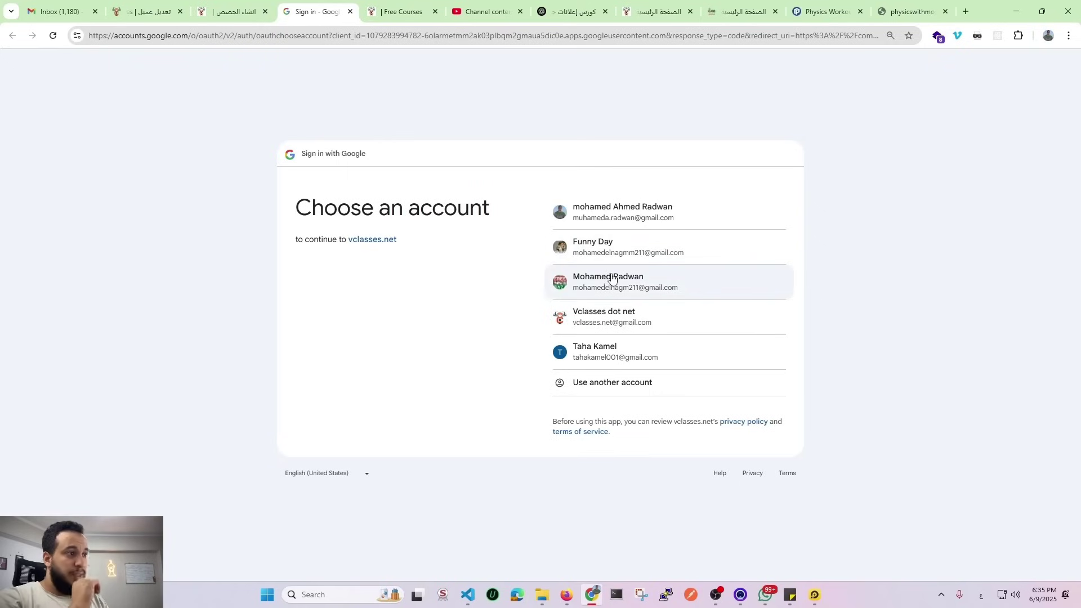
Choose a Google account, get past the unverified-app warning, and grant vclasses.net Drive access.
left_click(602, 245)
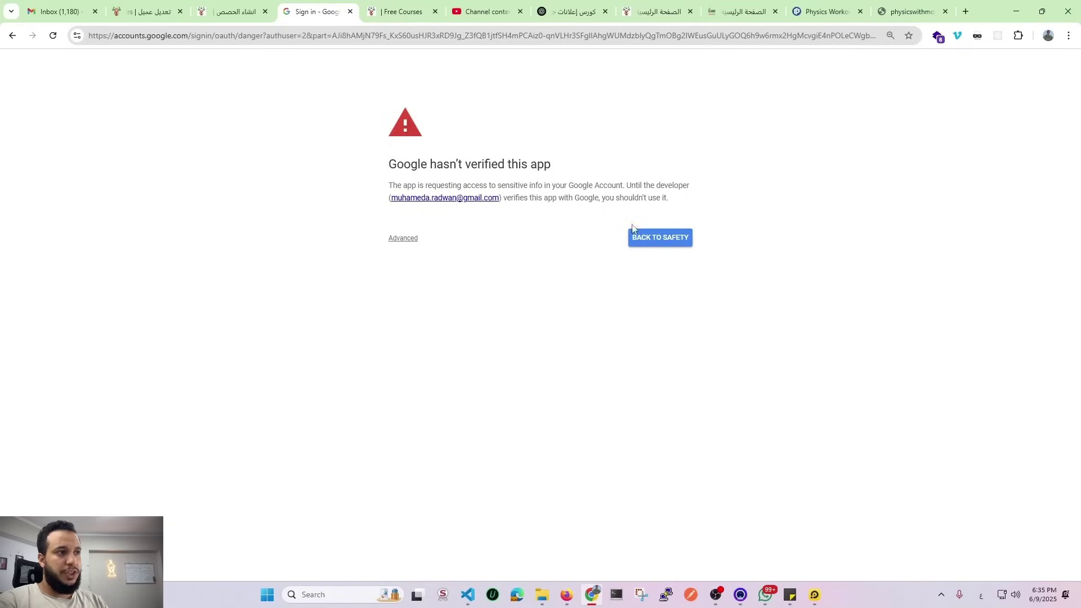
left_click(405, 239)
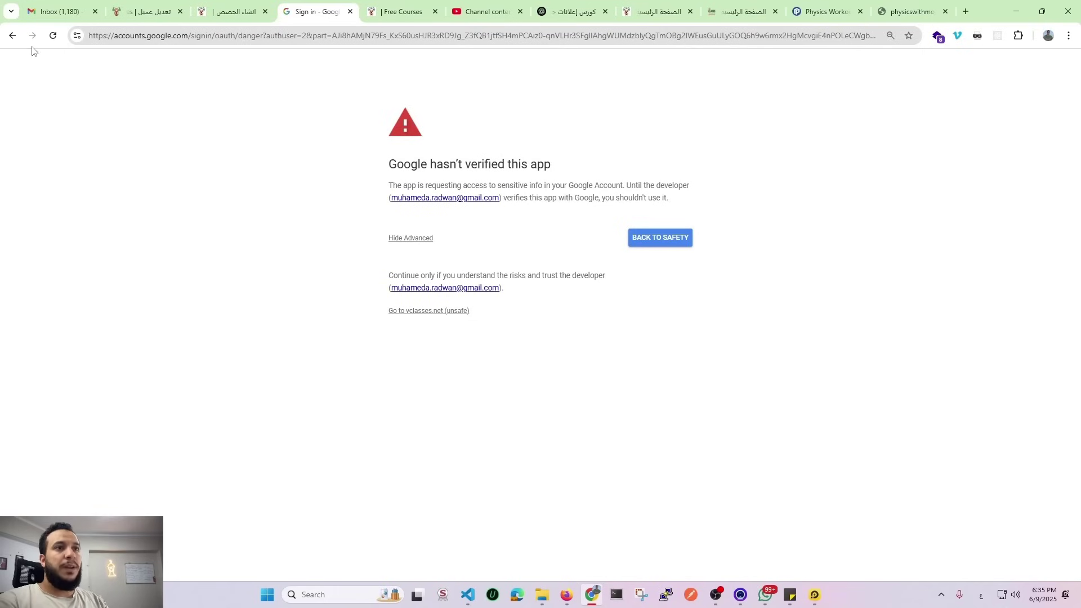
left_click(11, 36)
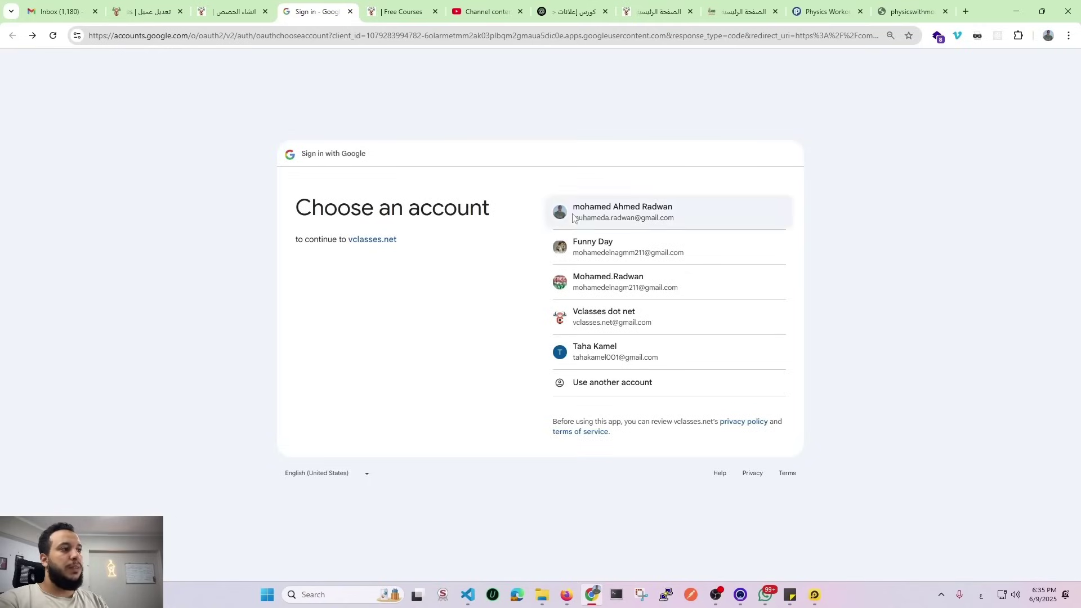
left_click(573, 217)
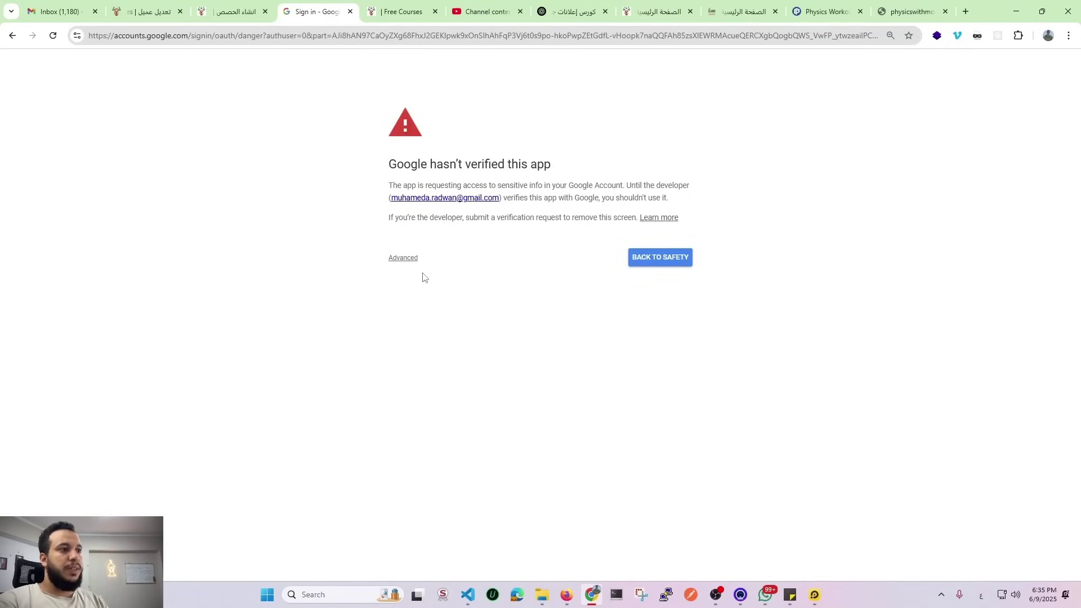
left_click(407, 259)
left_click(415, 332)
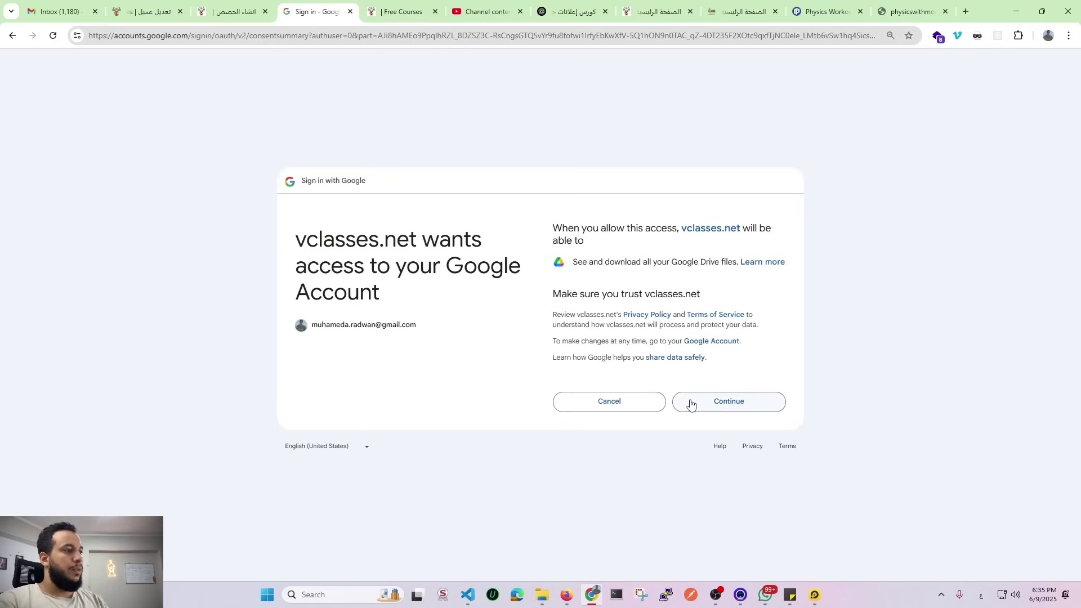
left_click(691, 405)
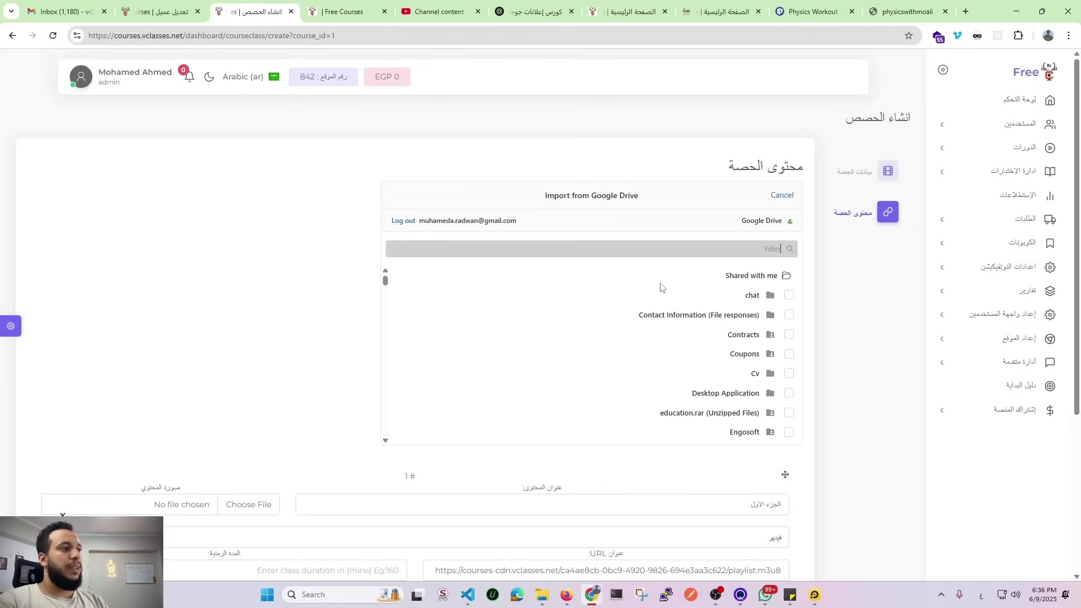
Select the dated mp4 video in the Drive picker and upload it.
scroll(700, 310, "down", 8)
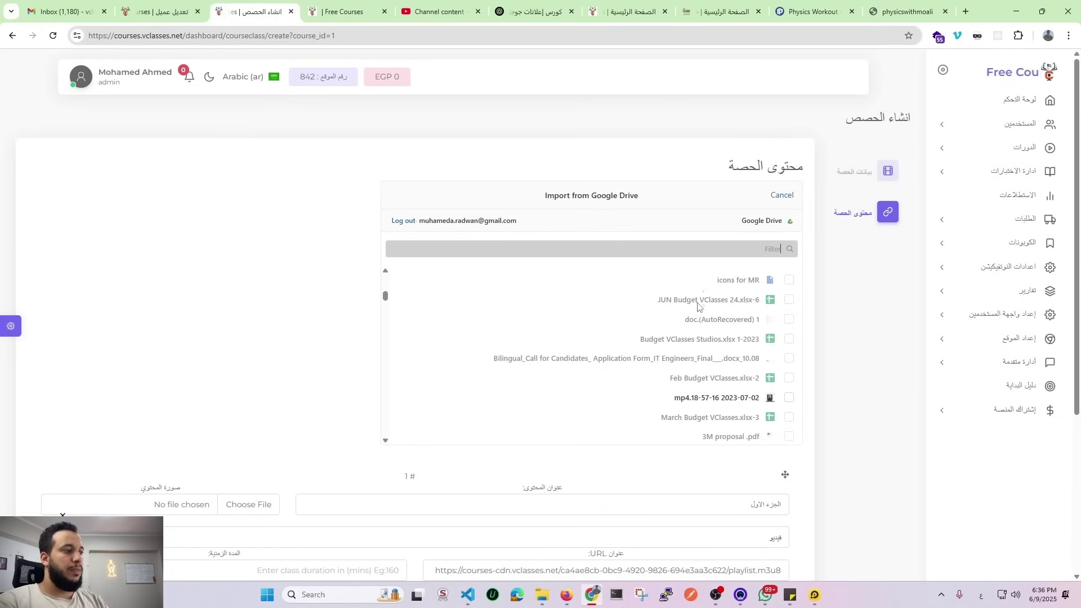
left_click(788, 398)
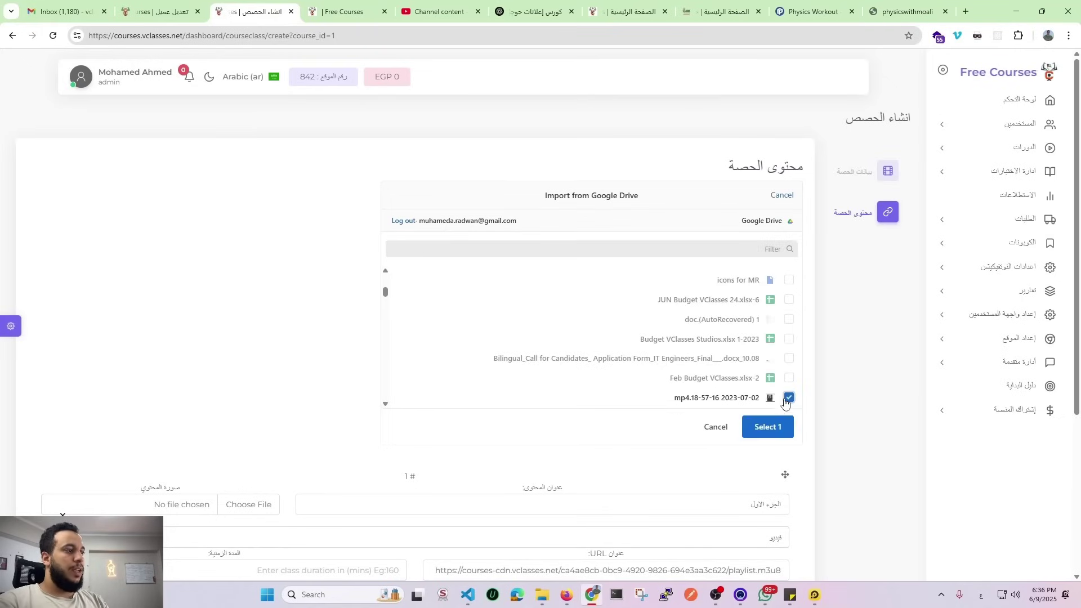
left_click(768, 427)
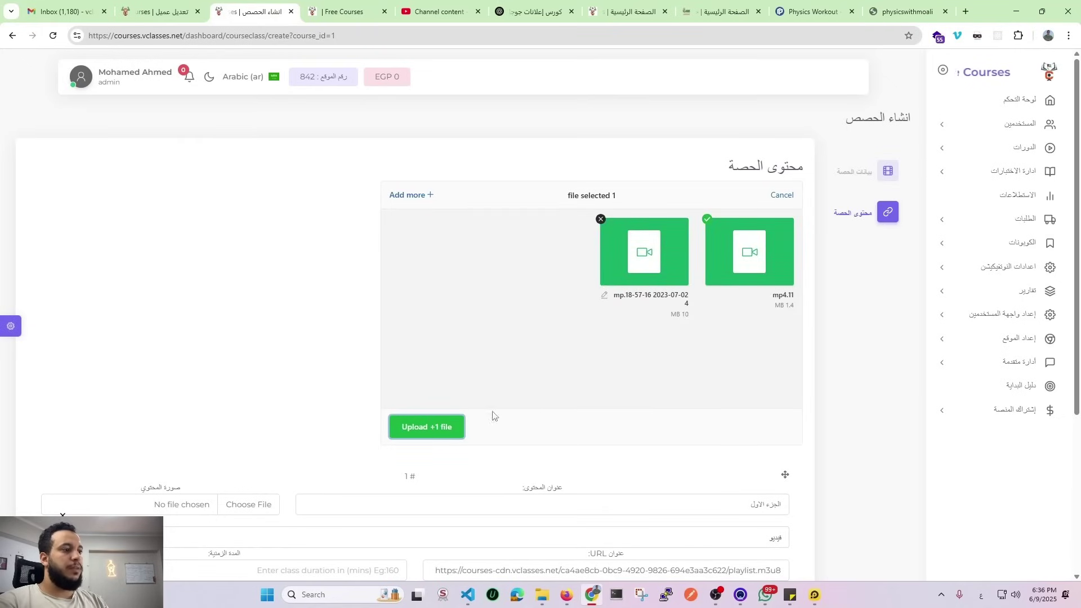
left_click(456, 430)
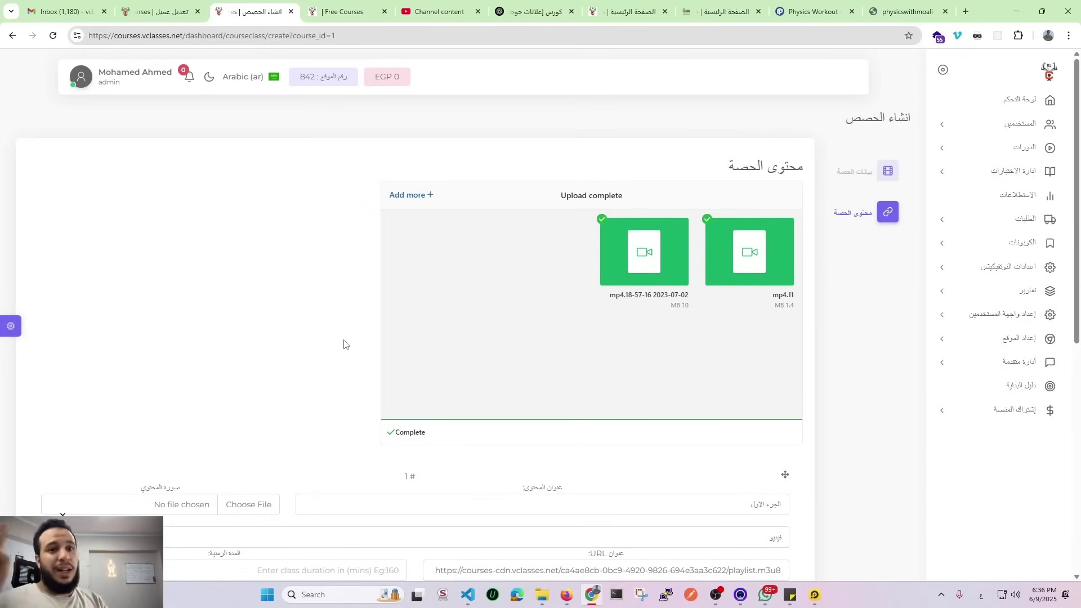
Rename content item #2 from play_720p to فيديو رقم 2.
scroll(350, 358, "down", 7)
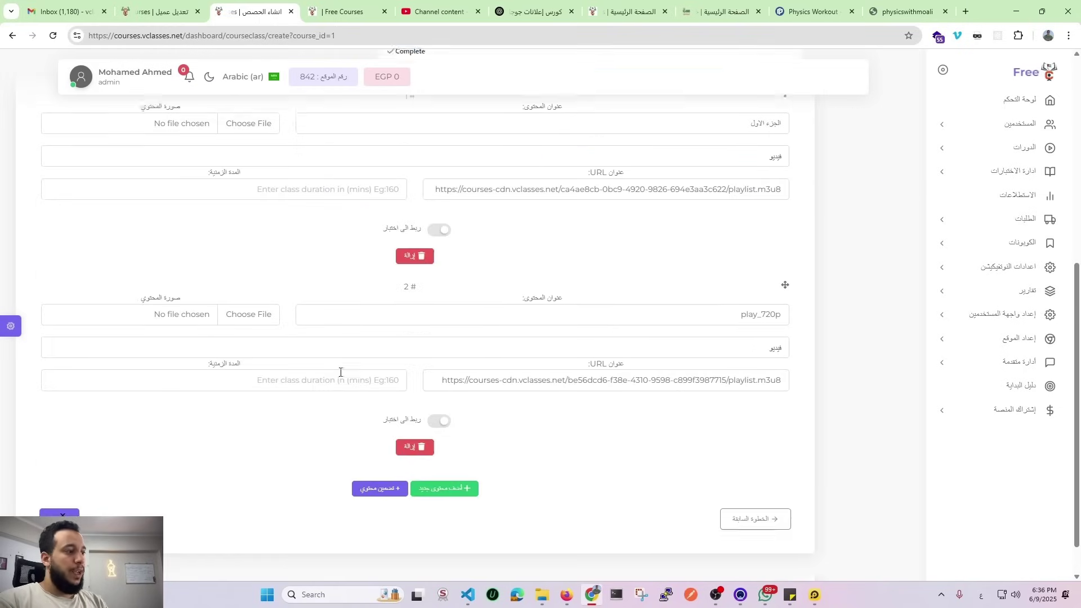
left_click_drag(722, 303, 860, 316)
key("BackSpace")
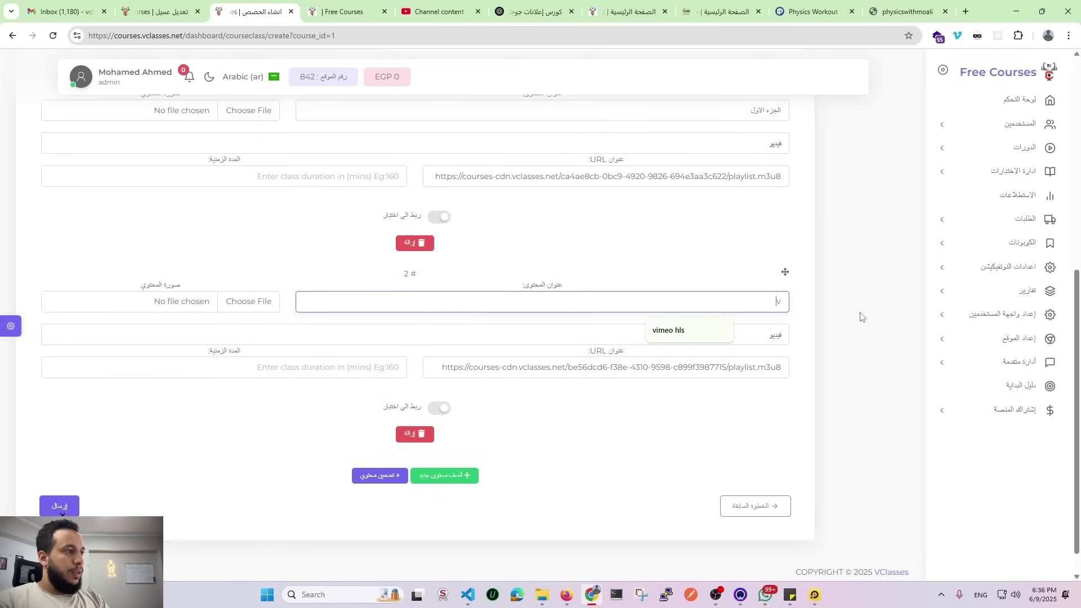
key("alt+shift")
type("في")
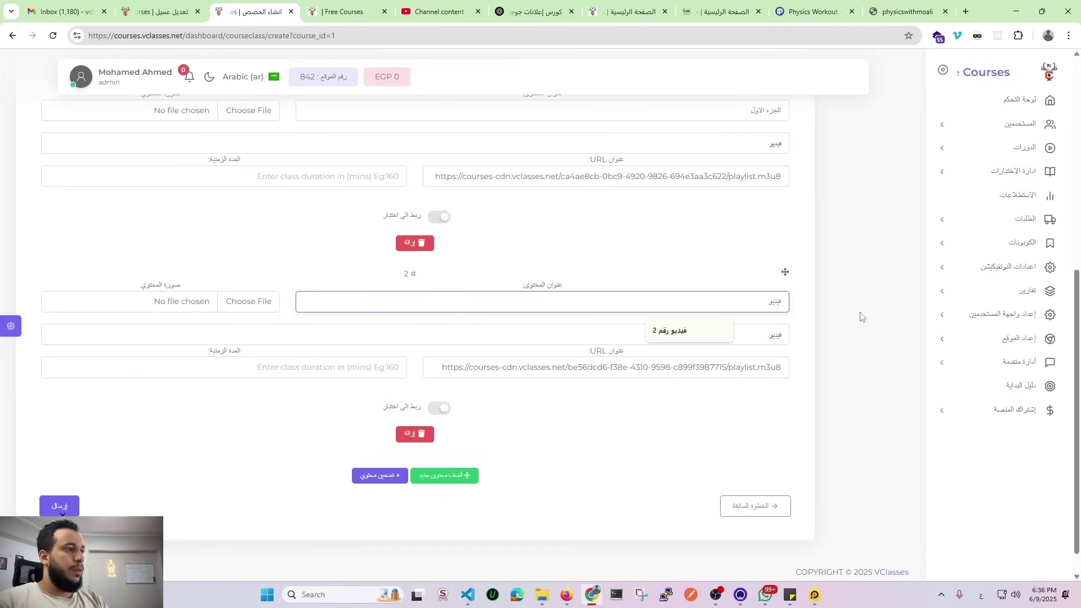
type("ديو")
left_click(692, 335)
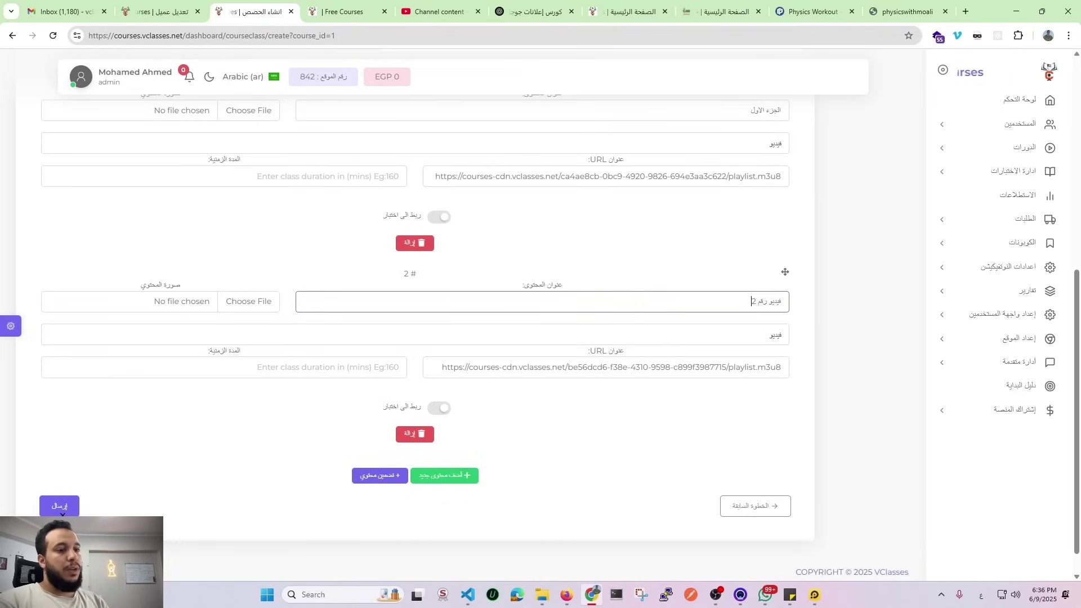
scroll(513, 360, "down", 1)
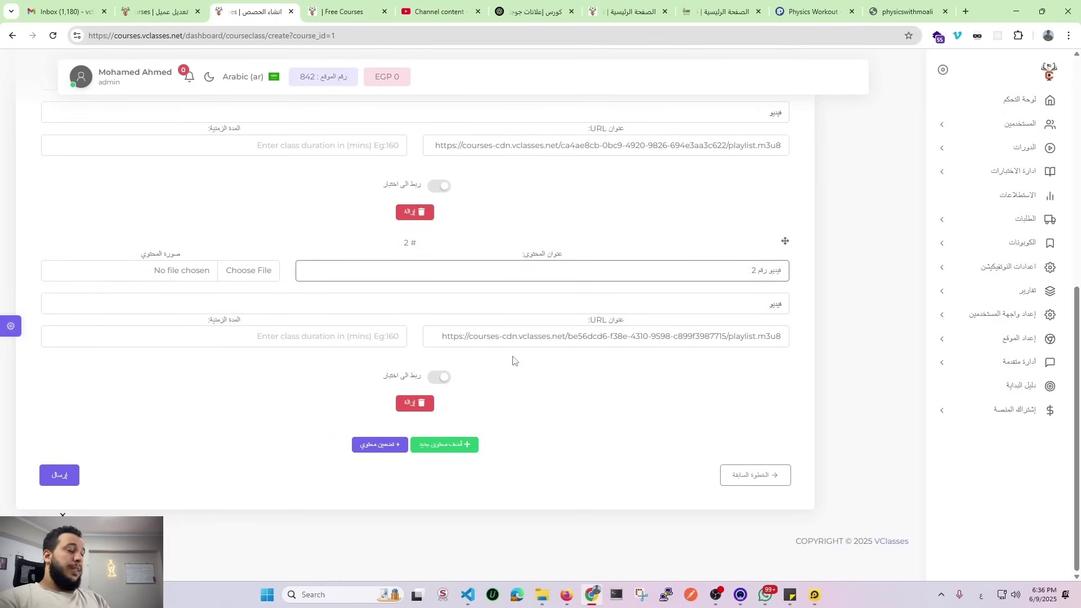
scroll(505, 358, "up", 1)
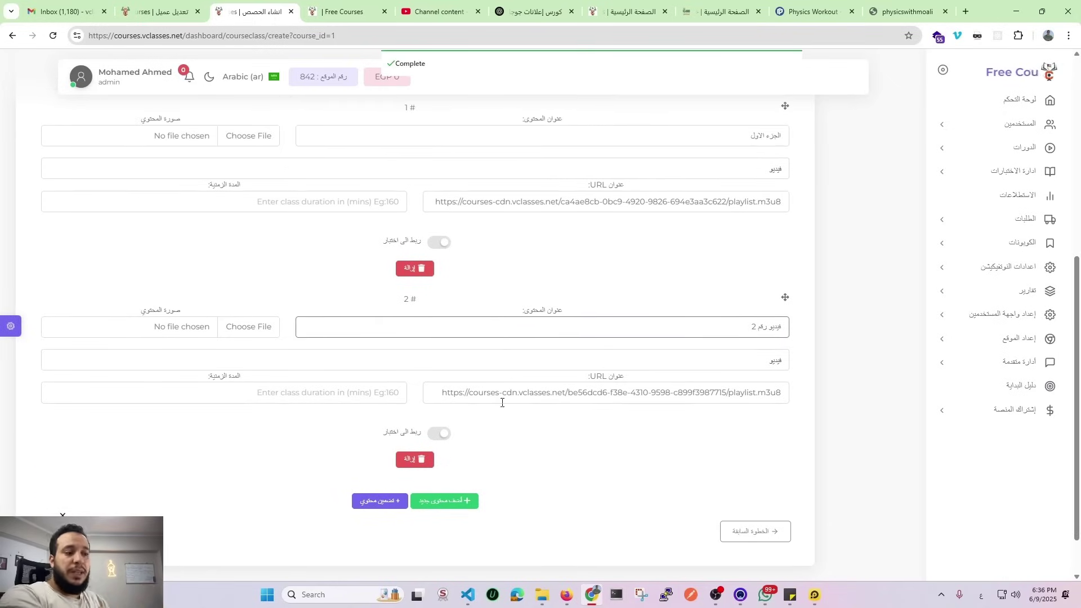
Embed the الجزء الثاني video from كورس اعلانات جوجل للمبتدئين, session الحصة الاولي.
left_click(386, 505)
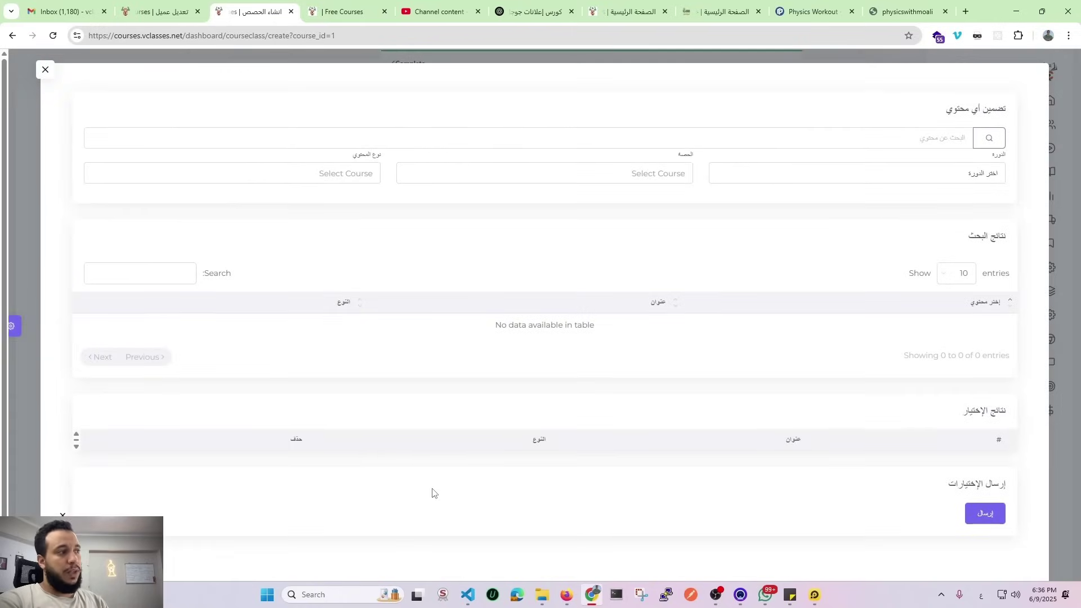
left_click(945, 174)
left_click(974, 225)
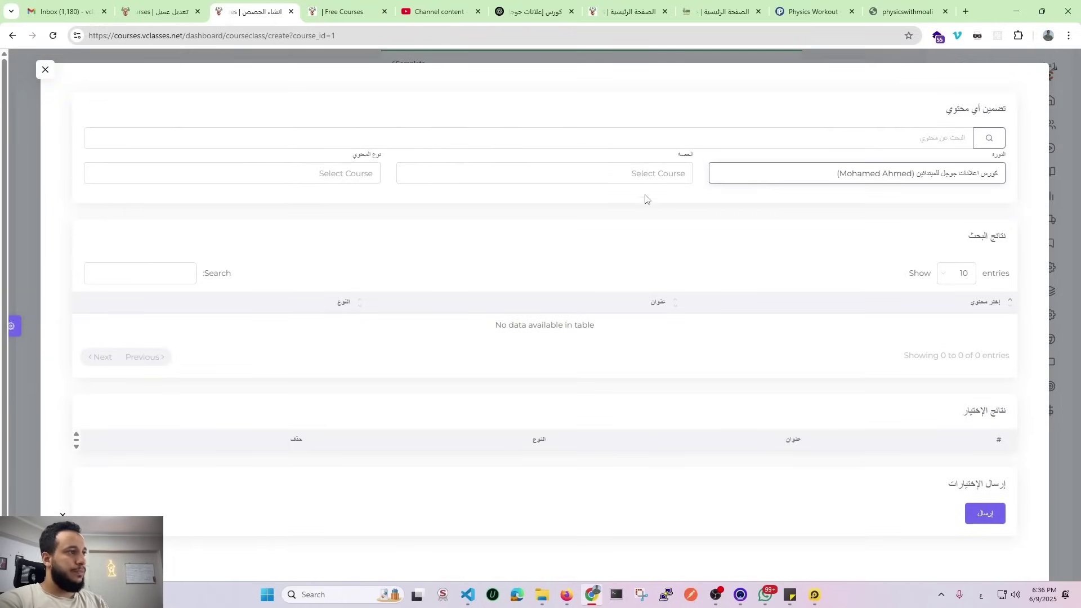
left_click(633, 179)
left_click(654, 222)
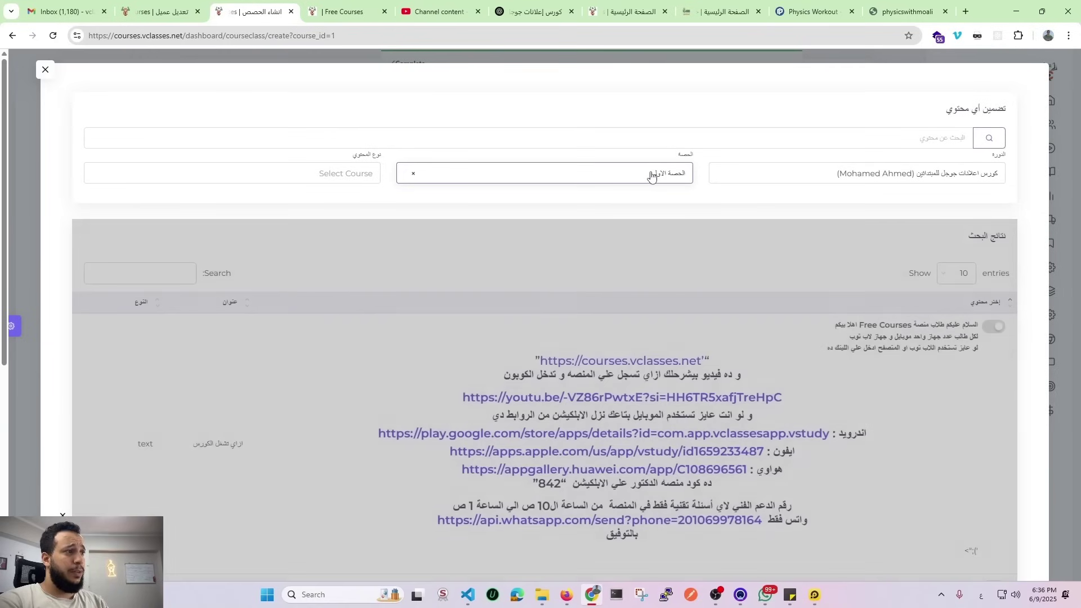
scroll(824, 240, "down", 4)
scroll(930, 269, "down", 2)
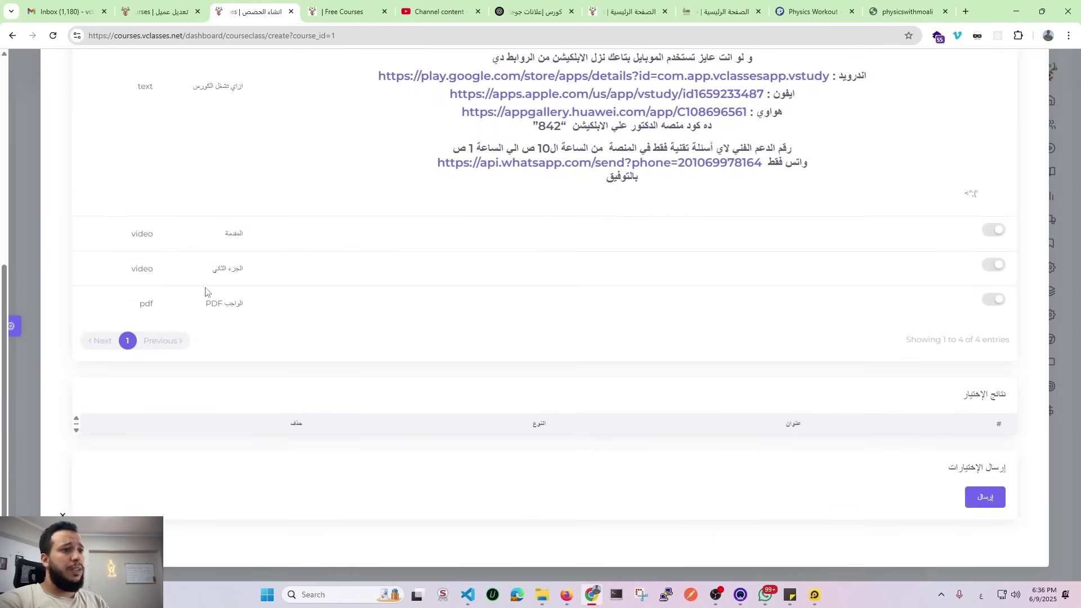
left_click(992, 265)
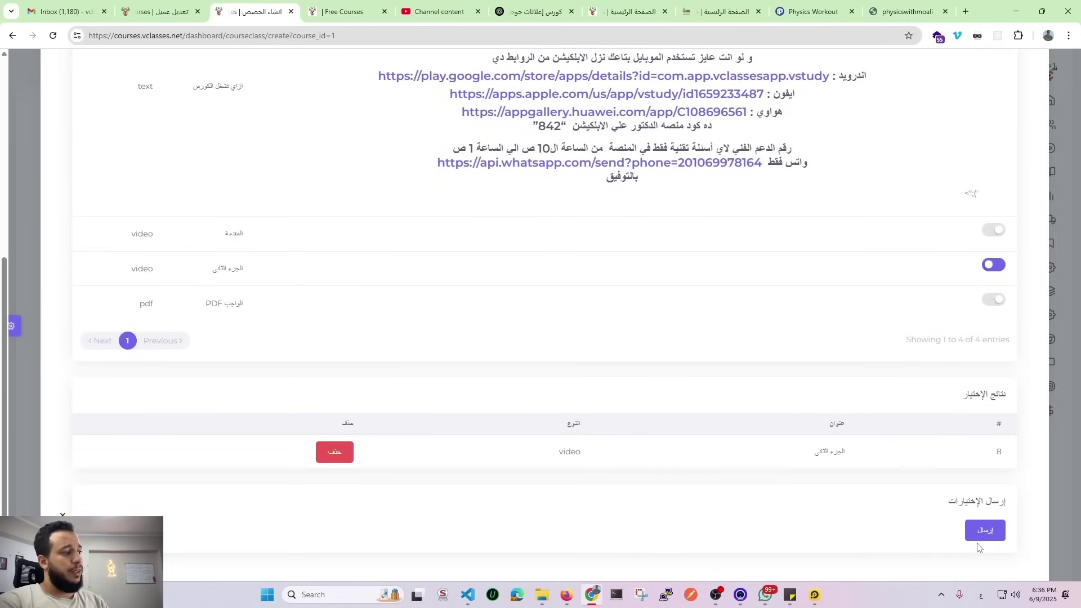
scroll(518, 238, "up", 2)
scroll(921, 379, "down", 3)
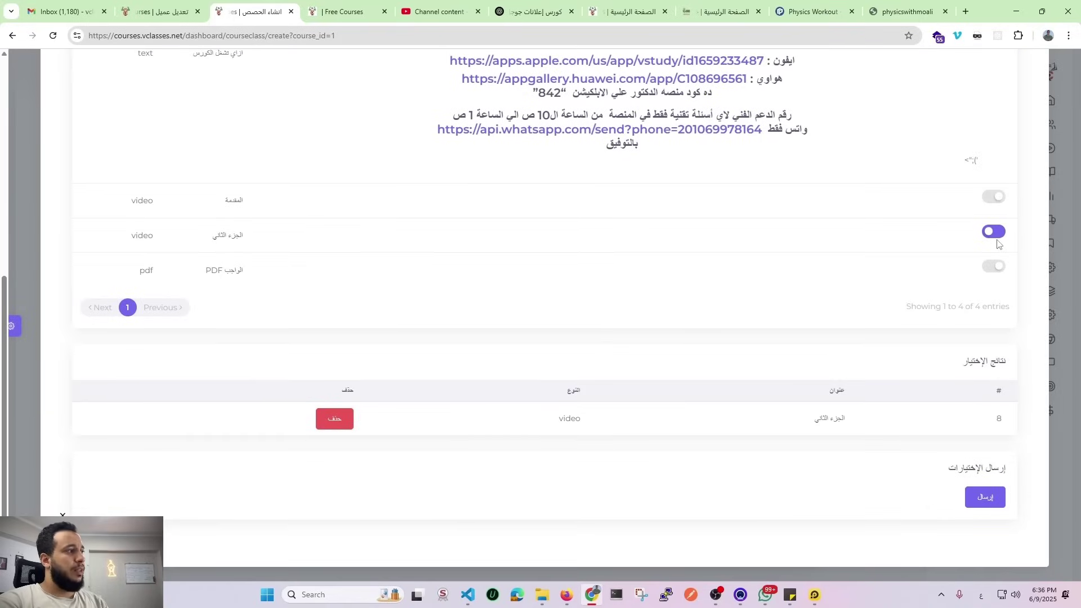
left_click(985, 497)
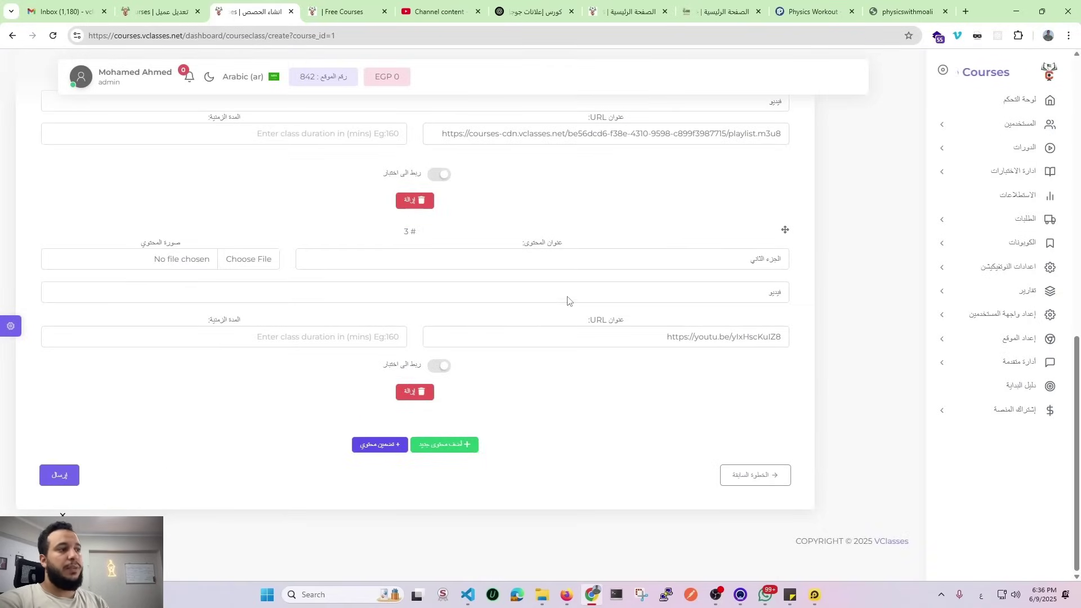
Save the new class الحصة الثانية and dismiss the confirmation.
scroll(743, 256, "up", 7)
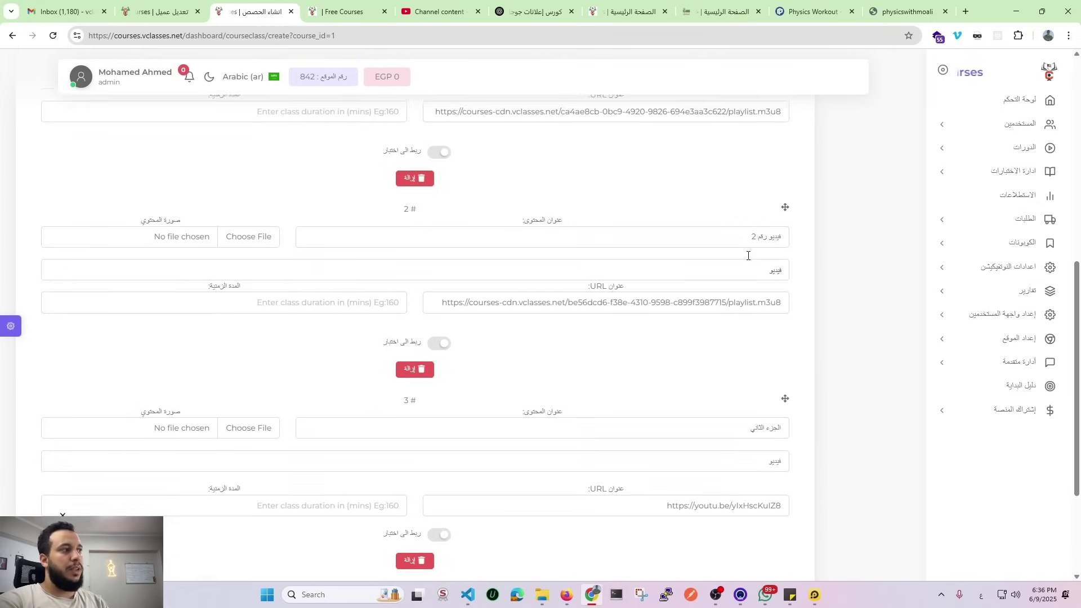
scroll(765, 270, "down", 6)
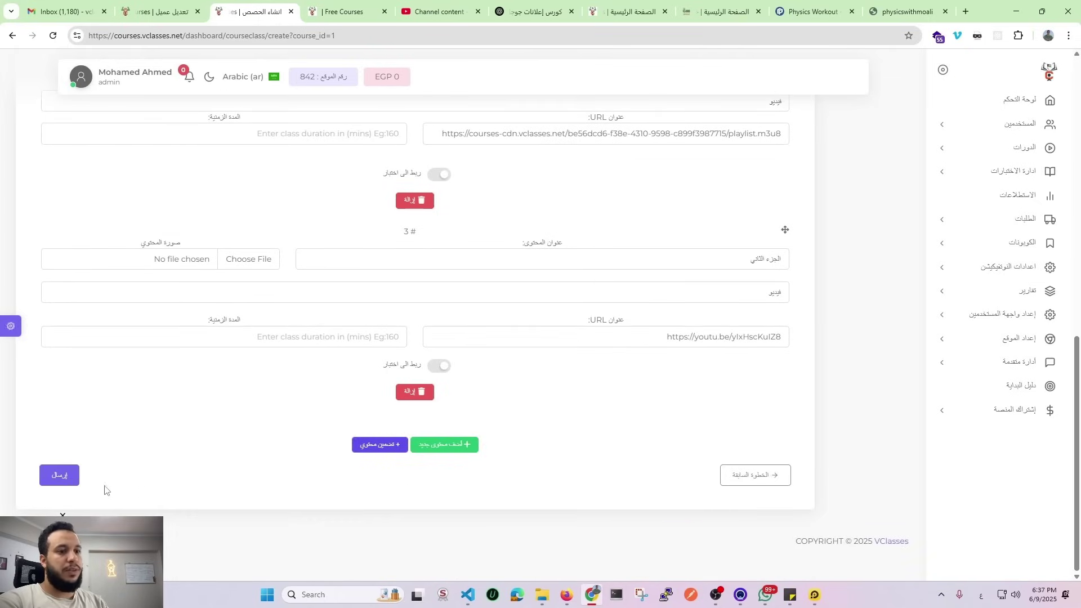
left_click(77, 477)
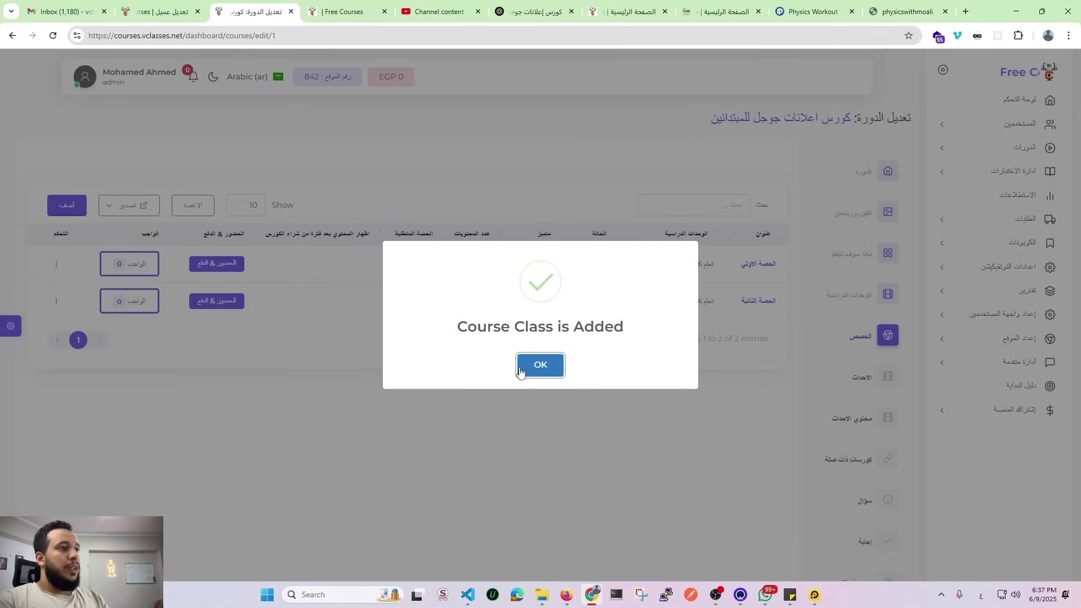
left_click(519, 371)
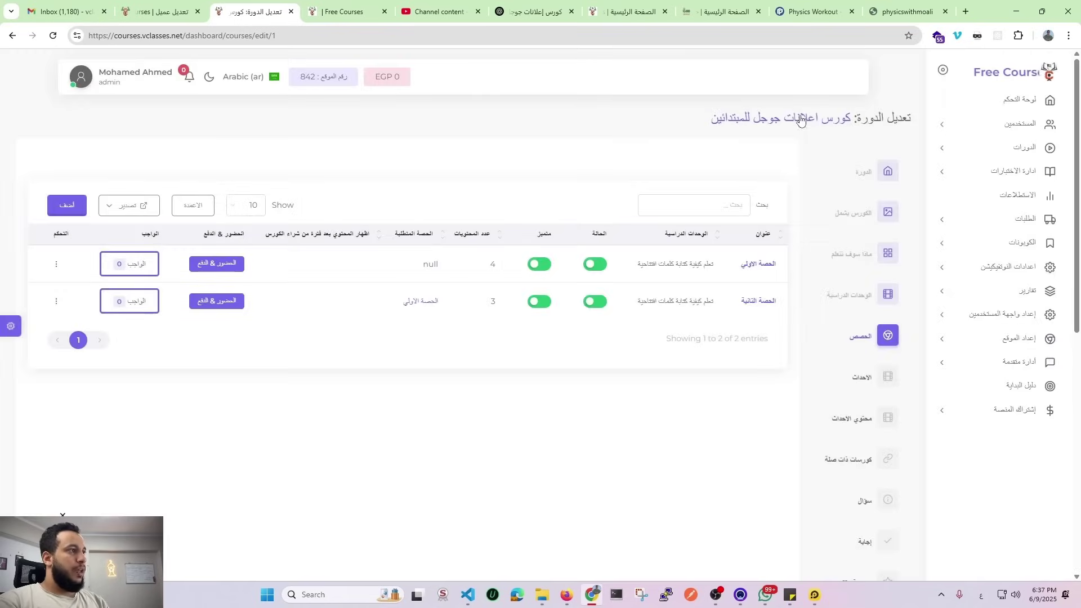
right_click(801, 122)
Open the course content in a new tab and play the المقدمة lesson video.
left_click(810, 130)
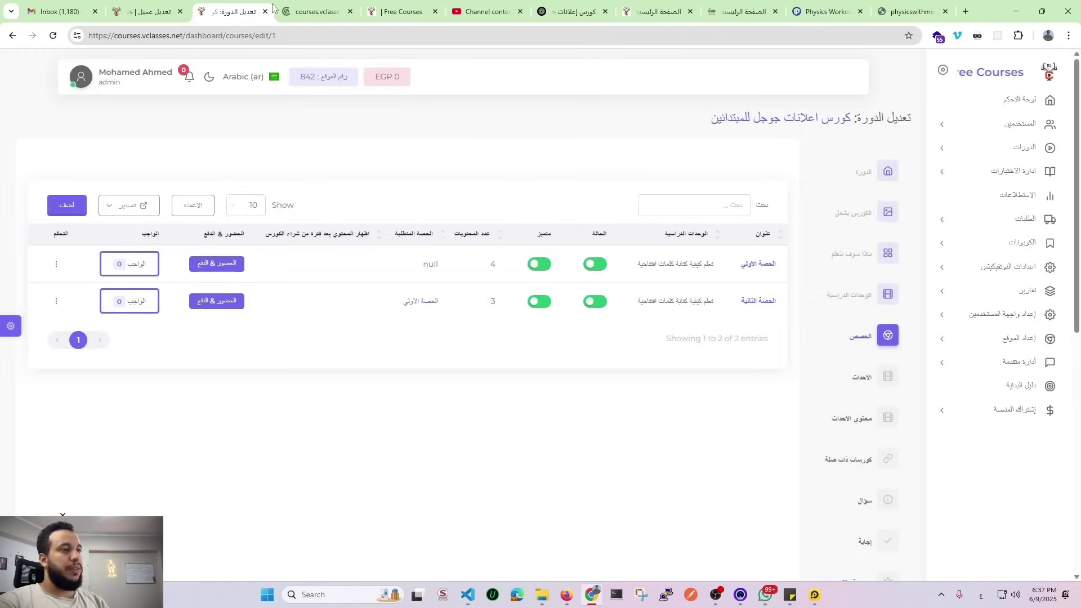
left_click(288, 5)
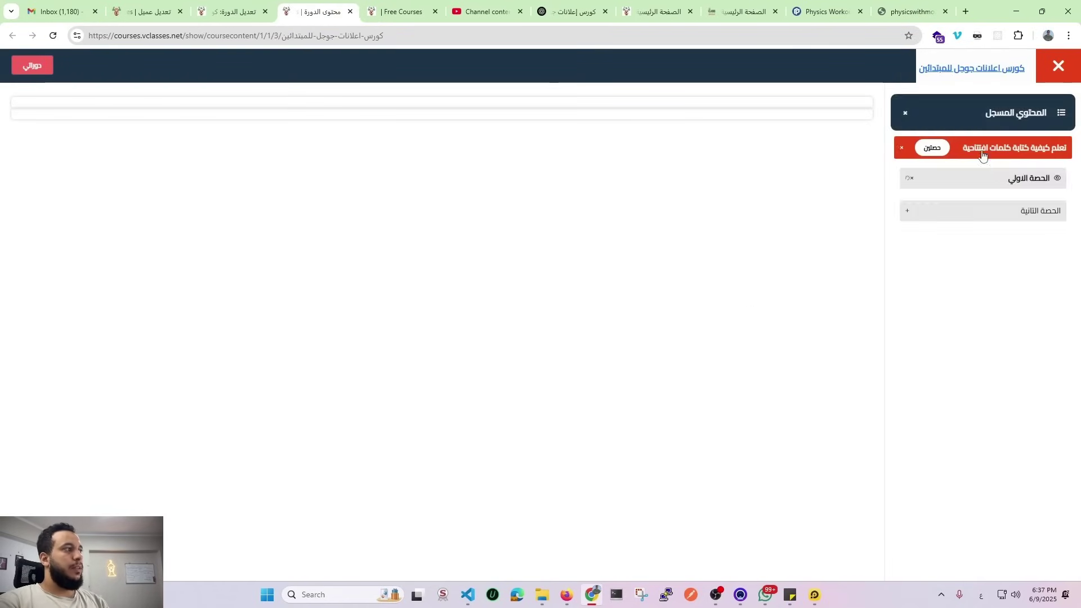
left_click(1039, 181)
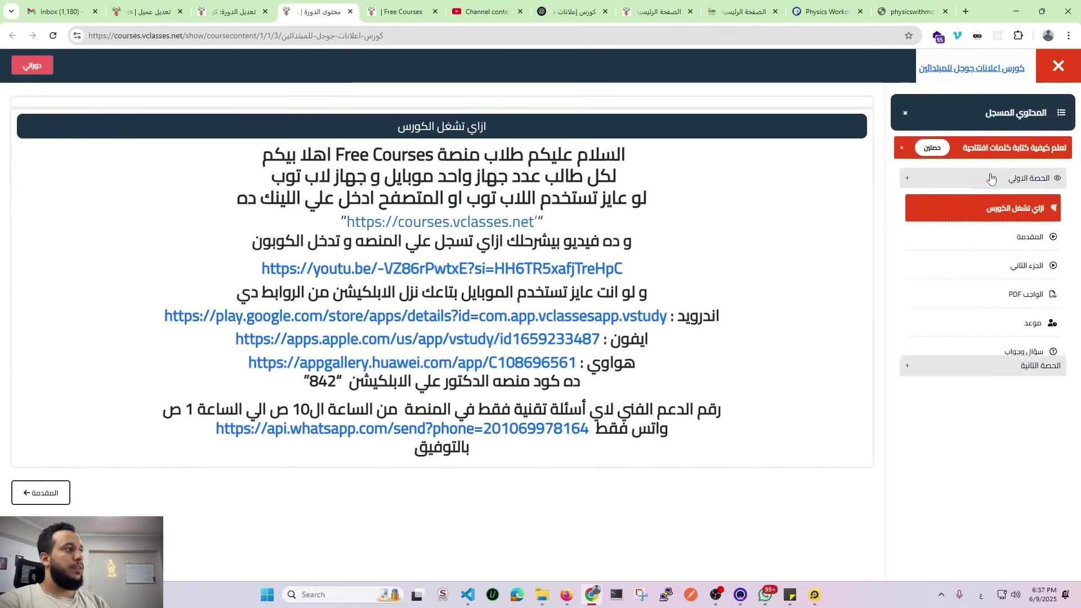
left_click(1026, 186)
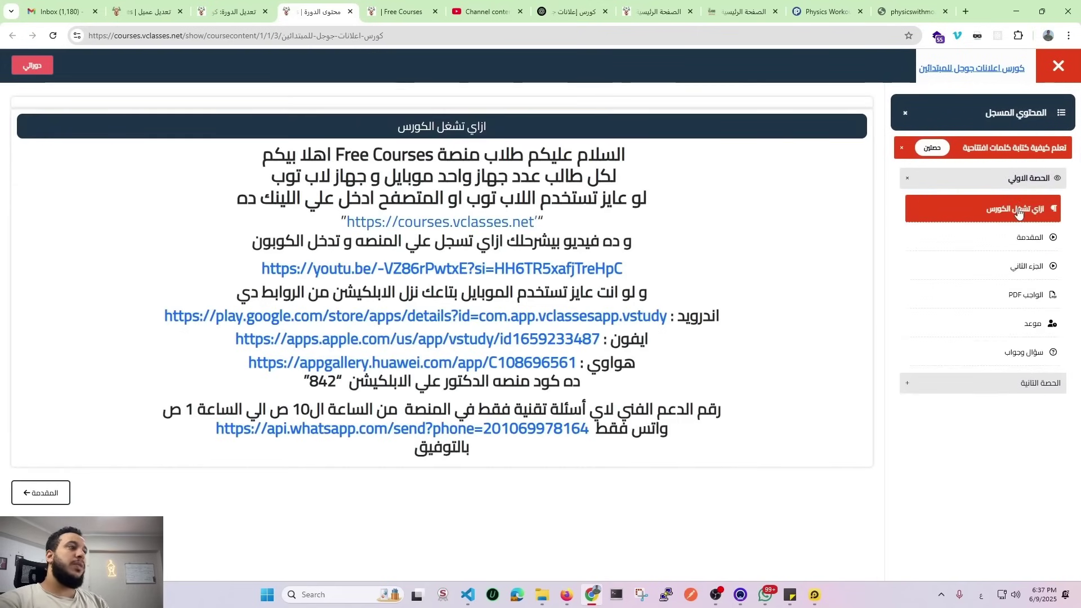
left_click(1010, 234)
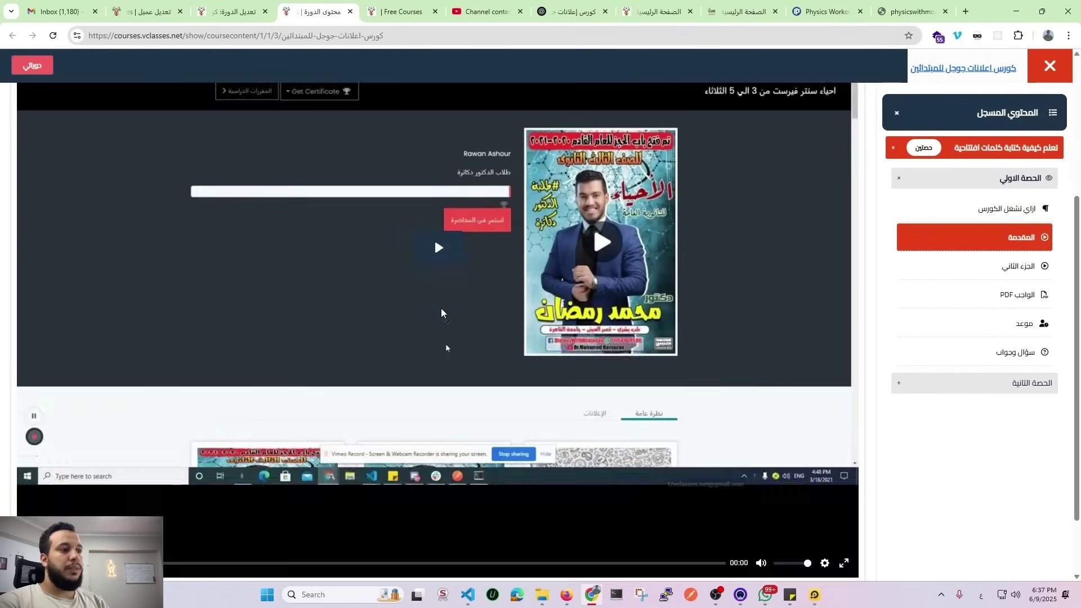
left_click(437, 246)
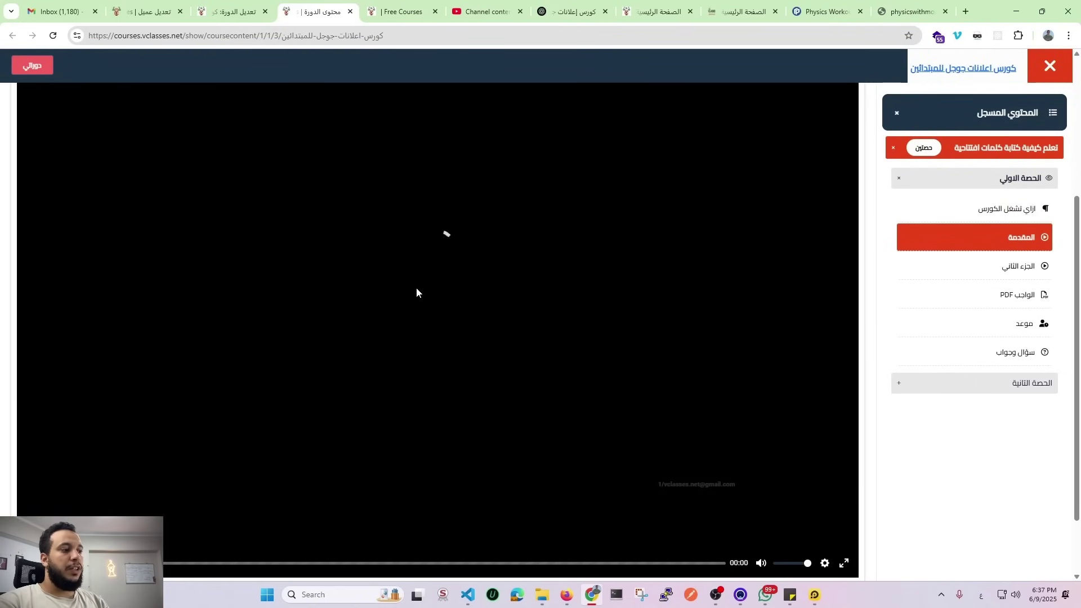
left_click(416, 287)
left_click(400, 293)
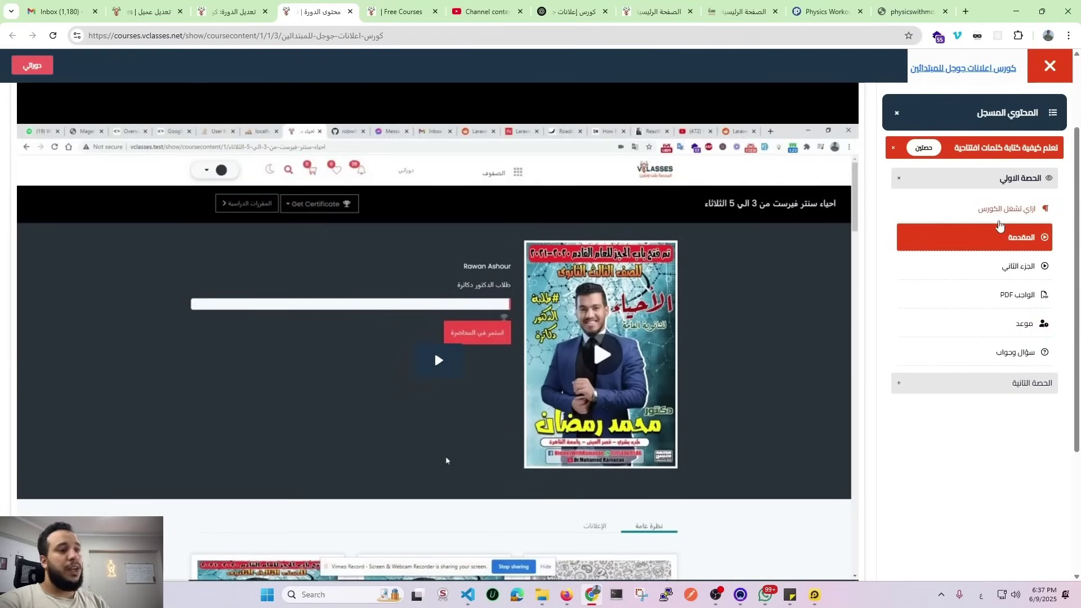
Flip and zoom through the الواجب PDF, then open الحصة الثانية's الجزء الاول.
left_click(1016, 294)
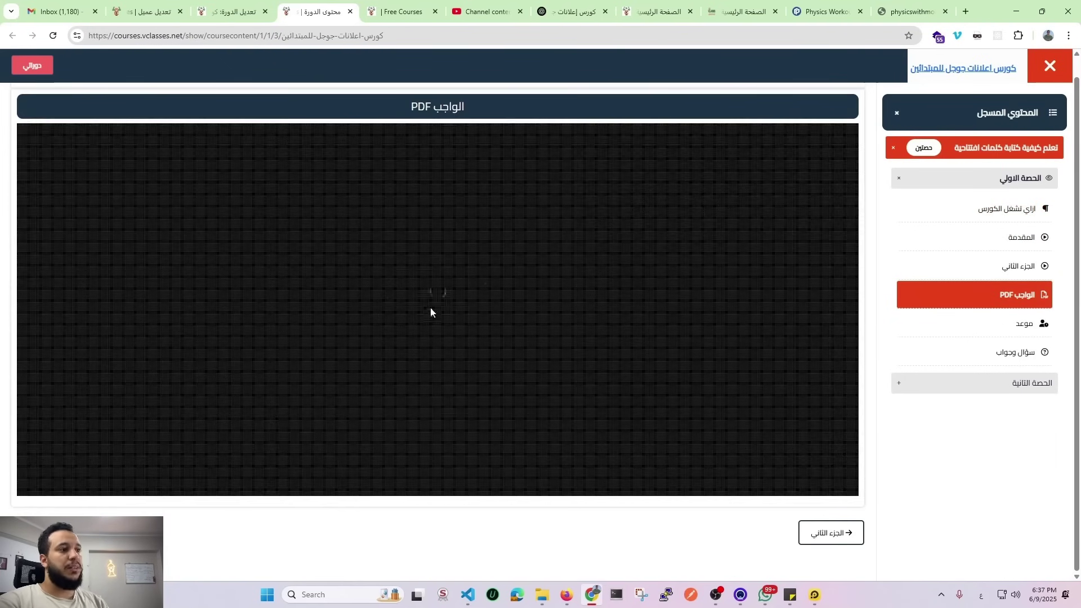
left_click_drag(473, 291, 255, 270)
left_click_drag(606, 292, 274, 275)
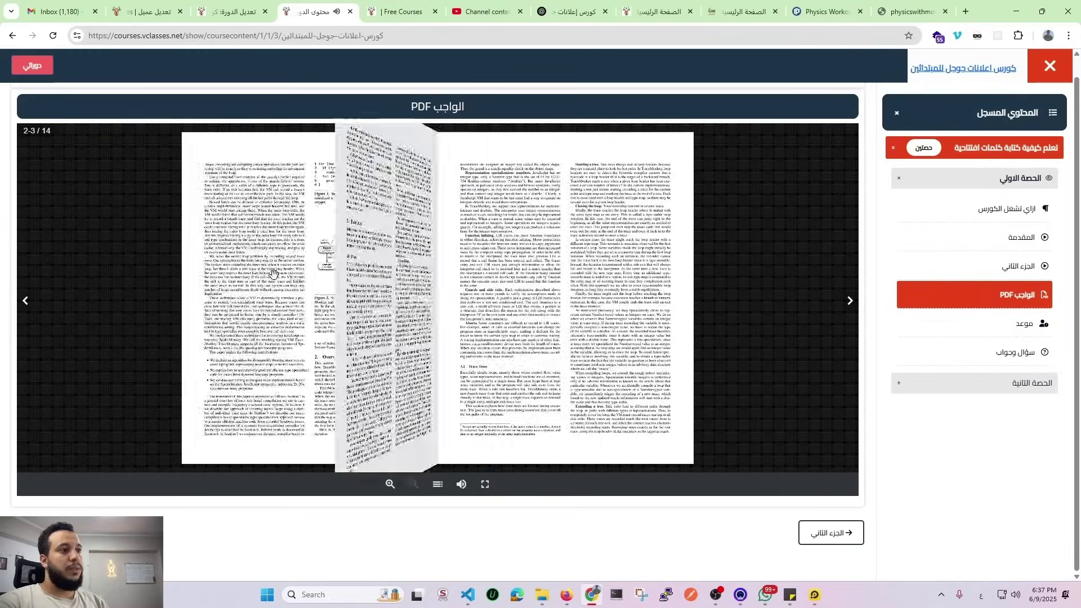
double_click(265, 249)
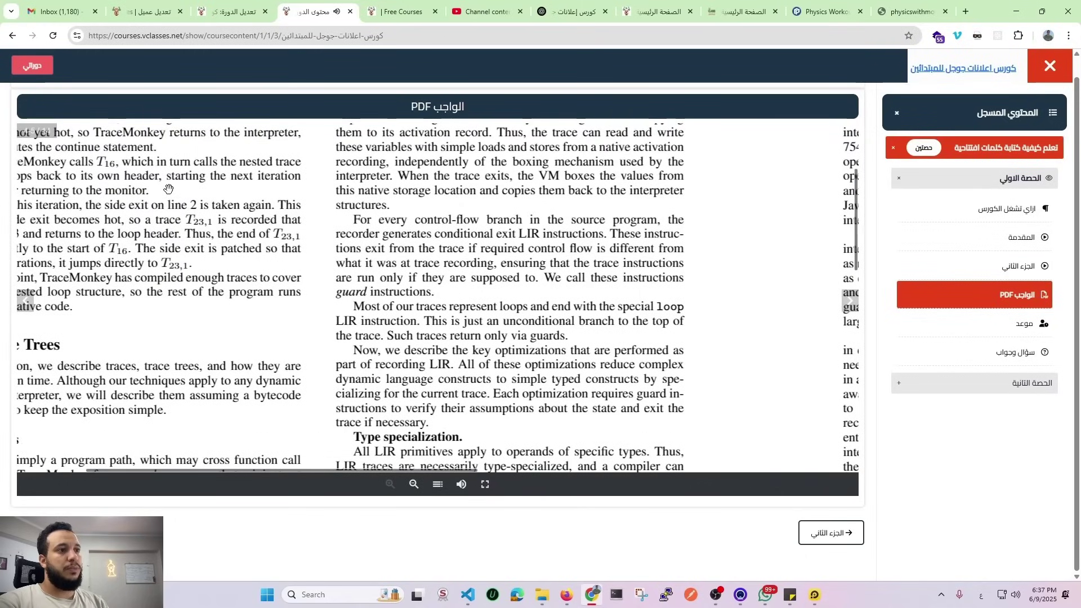
scroll(333, 317, "up", 2)
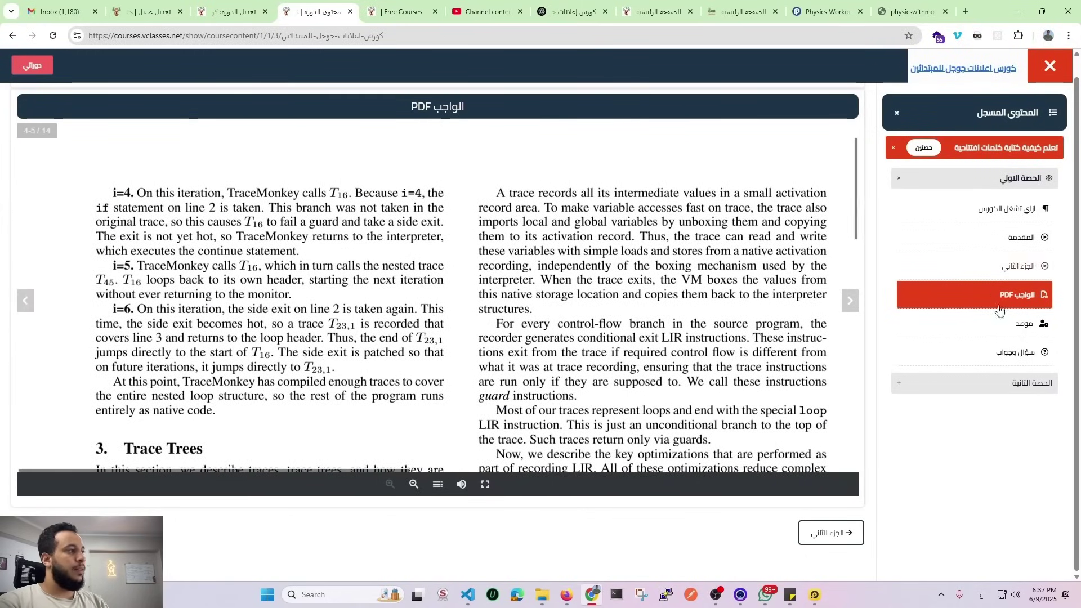
left_click(991, 178)
left_click(998, 201)
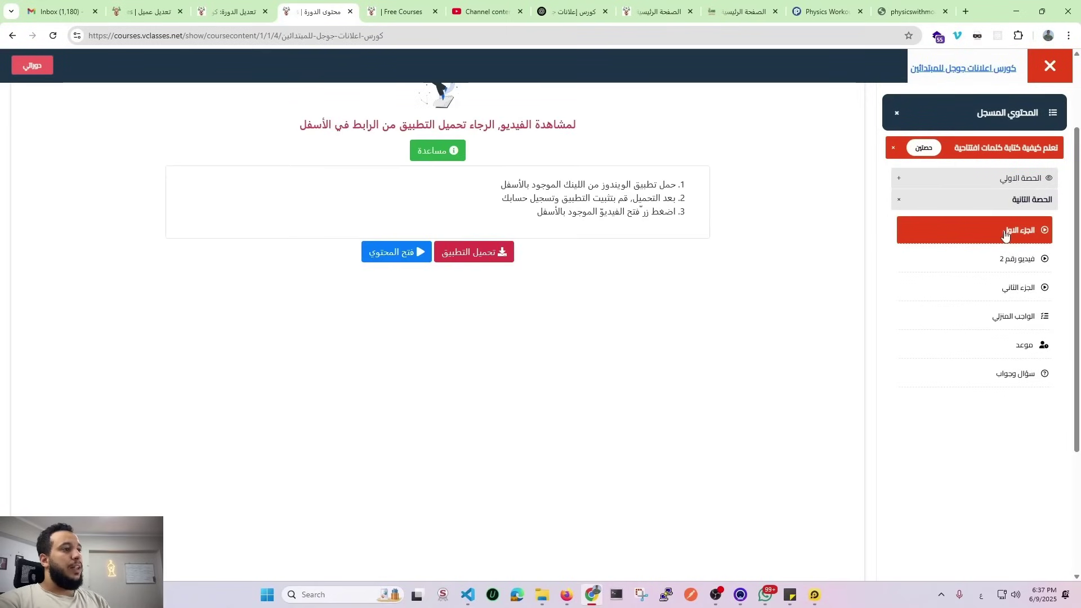
Download and save the VStudy app installer for watching videos.
scroll(589, 206, "up", 2)
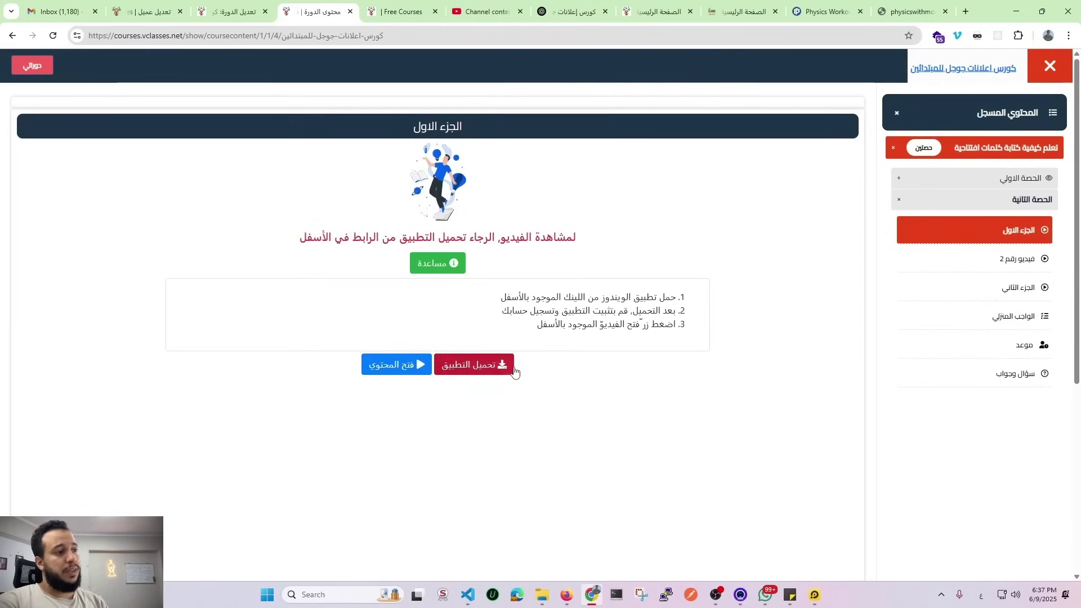
left_click(485, 365)
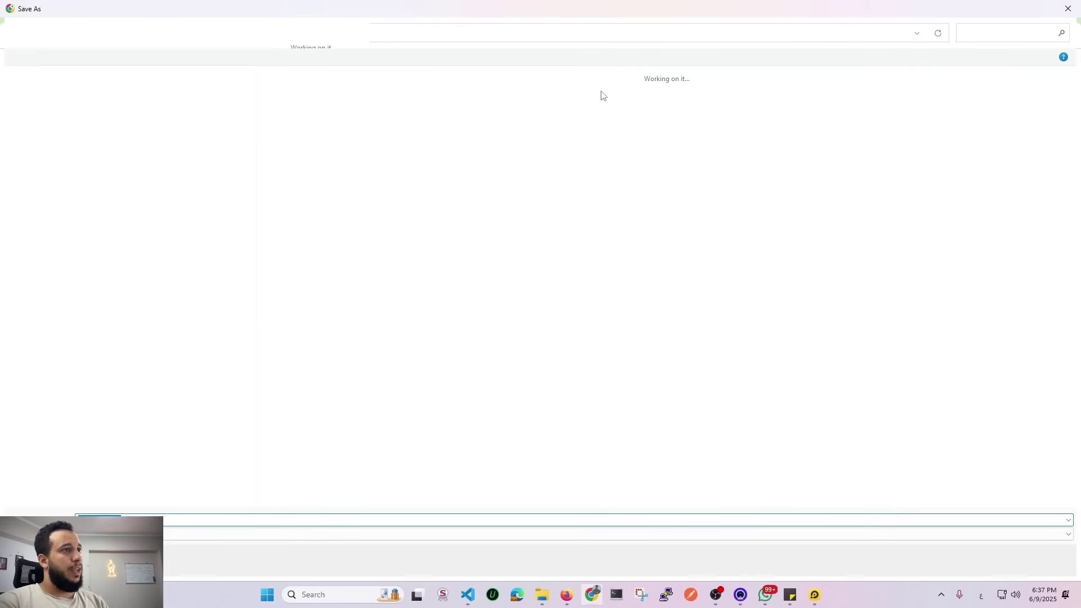
left_click(976, 556)
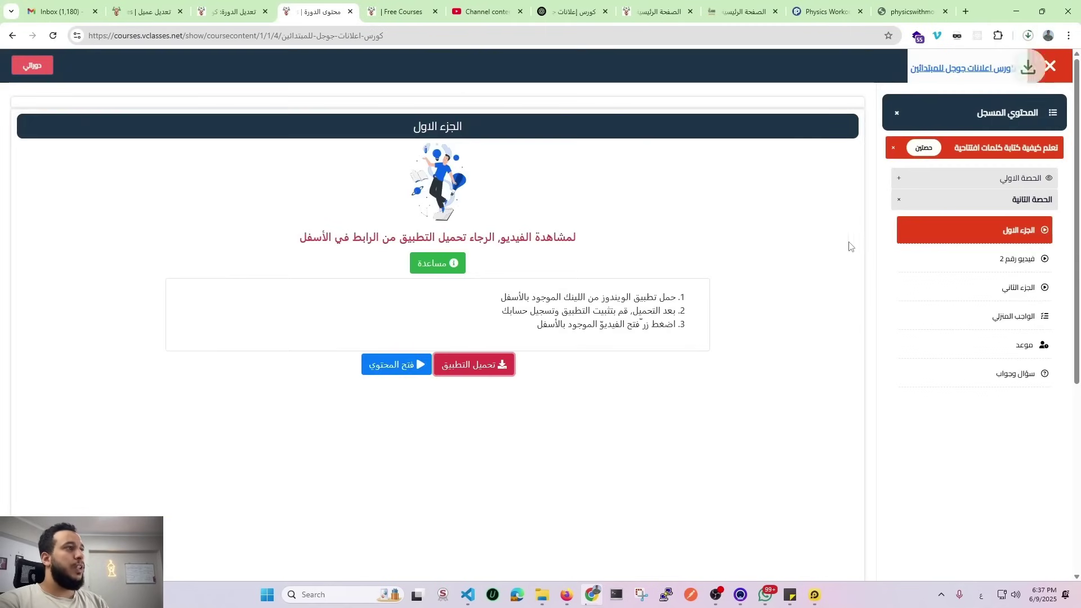
View the welcome lesson ازاي تشغل الكورس, check the download, and return to تعديل الدورة.
left_click(998, 179)
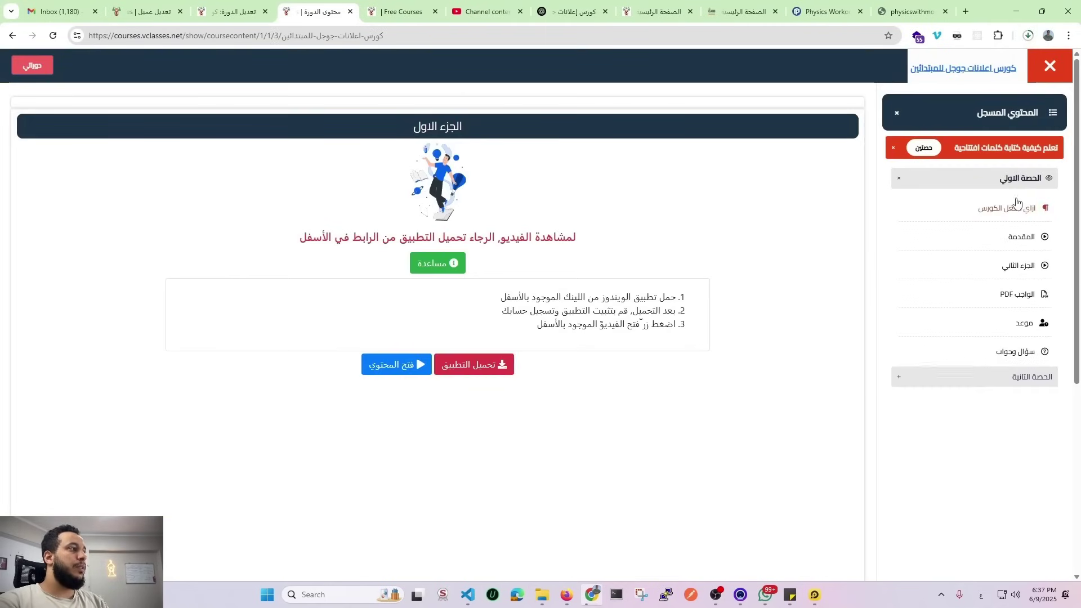
left_click(1013, 208)
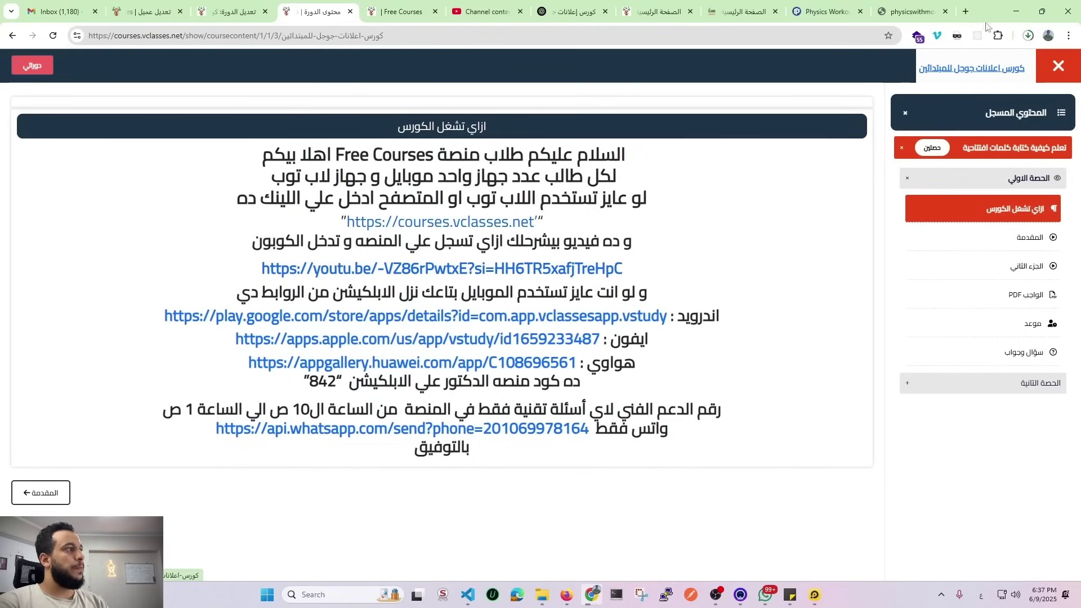
left_click(1028, 35)
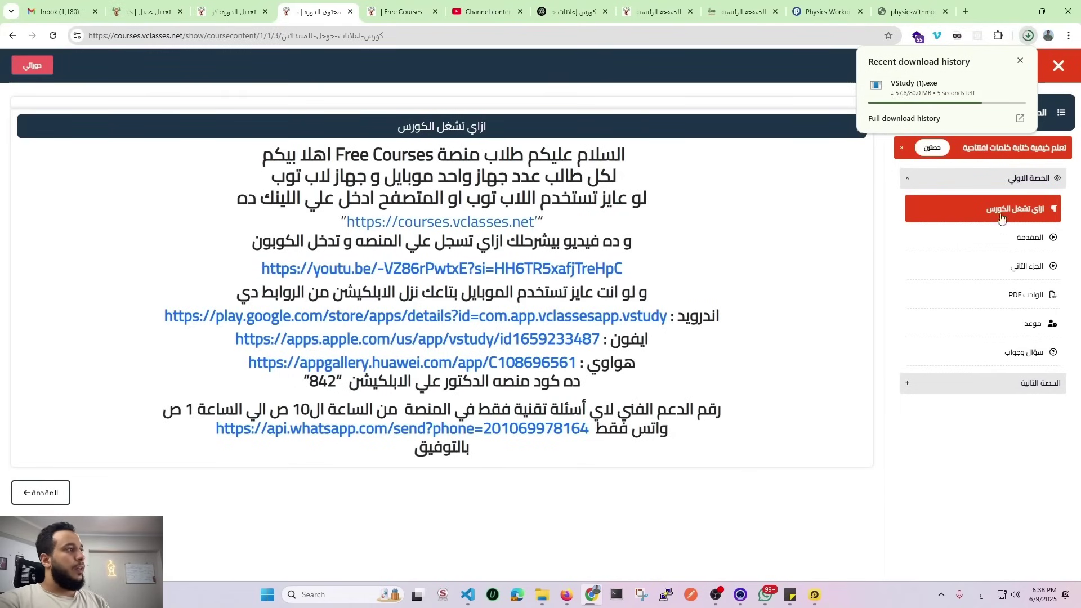
left_click(1000, 179)
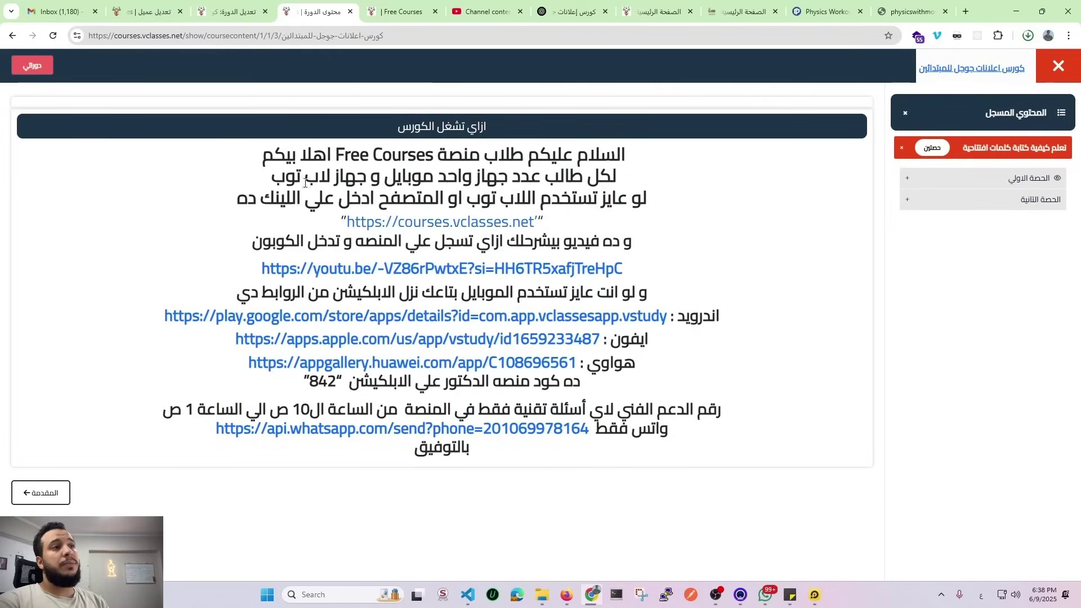
left_click(244, 3)
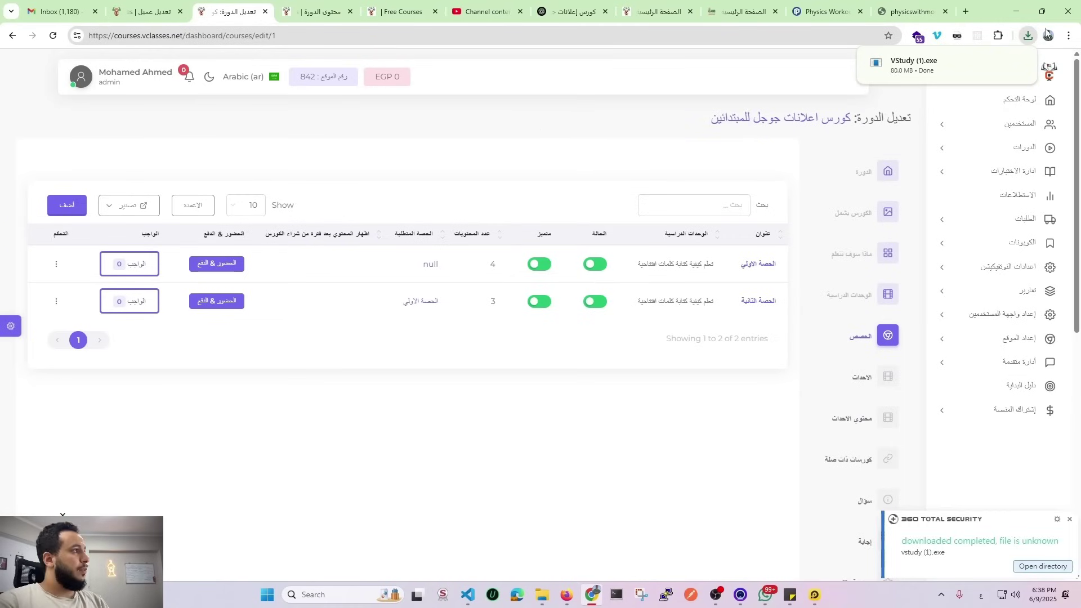
Load courses.vclasses.net in a new incognito window using the domain copied from the regular window.
left_click(1068, 35)
left_click(901, 115)
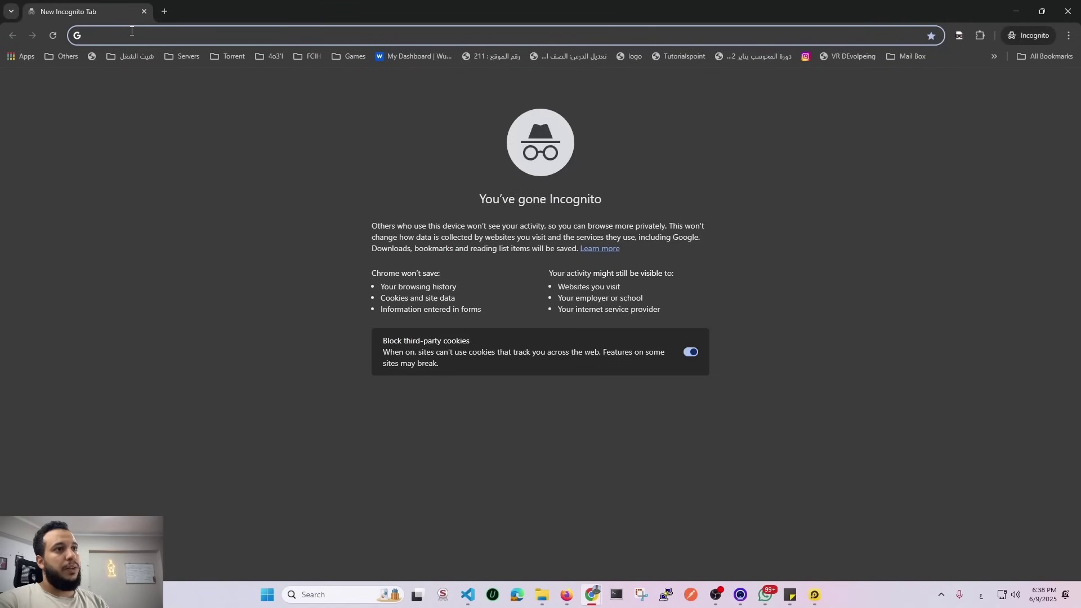
key("alt+Tab")
left_click_drag(185, 36, 55, 39)
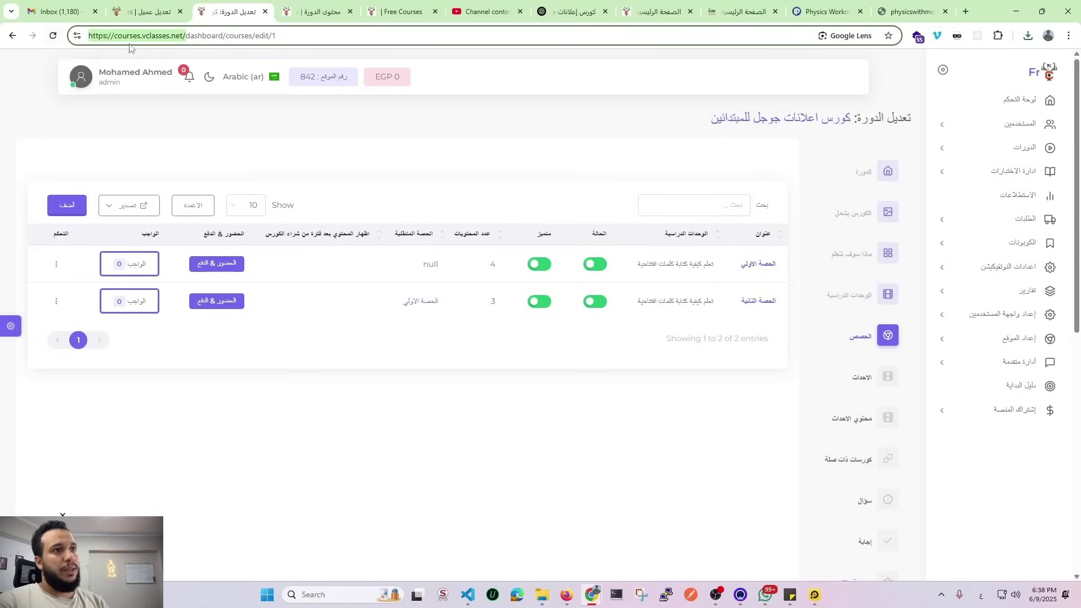
key("ctrl+c")
key("alt+Tab")
key("ctrl+v")
key("Return")
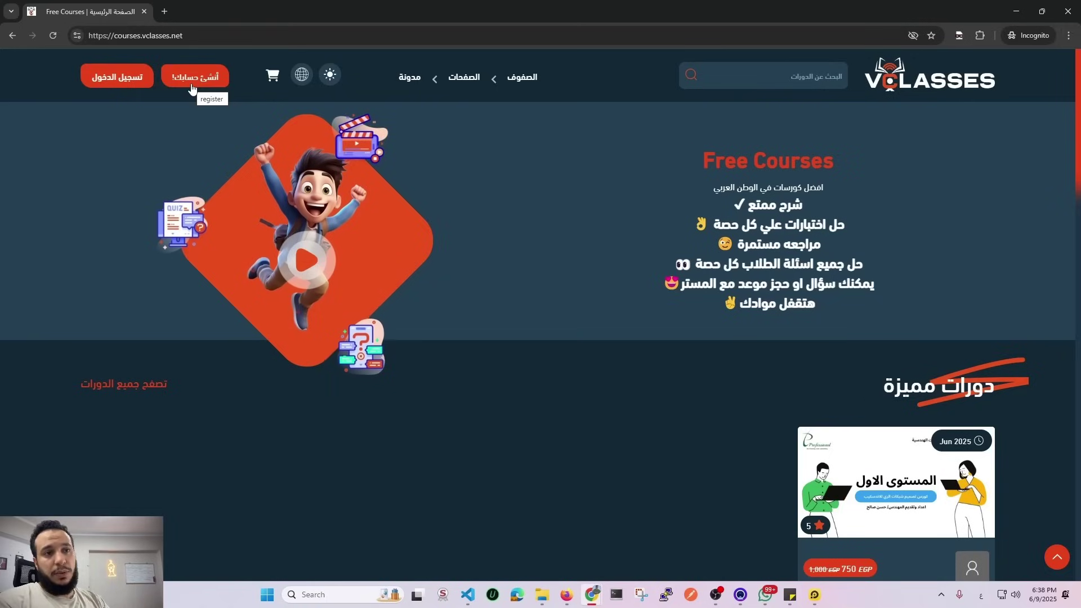
Go to the student login page and look over its email and password fields.
left_click(117, 77)
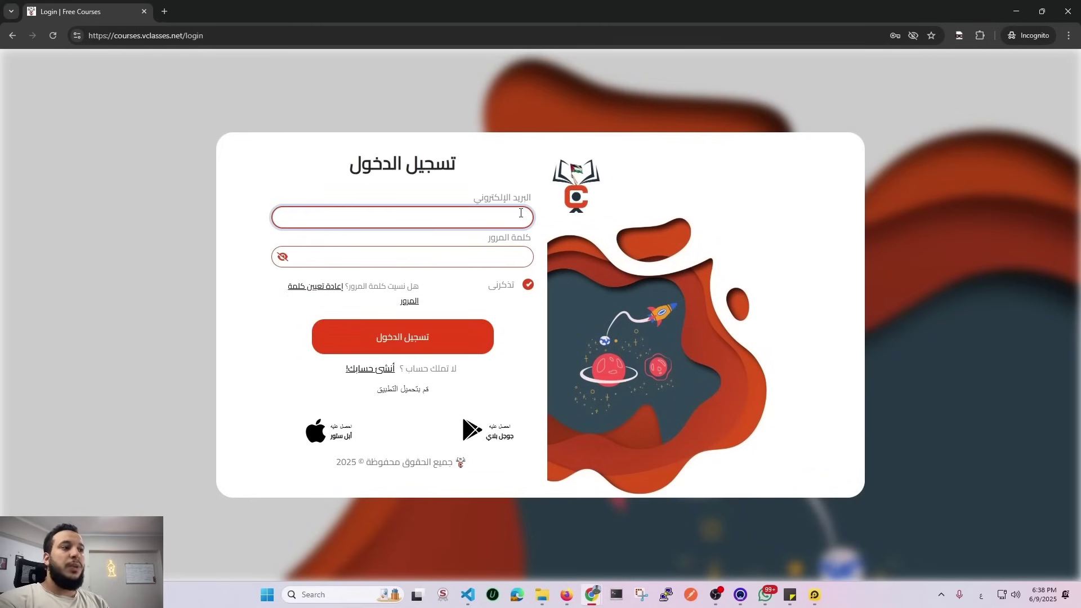
left_click(521, 255)
left_click(487, 220)
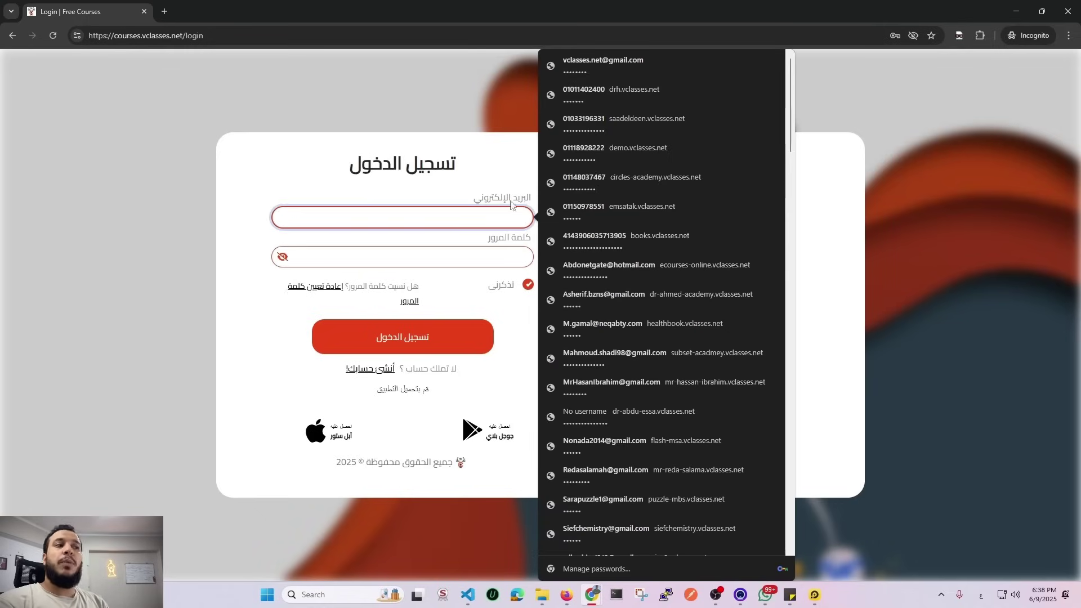
left_click(476, 233)
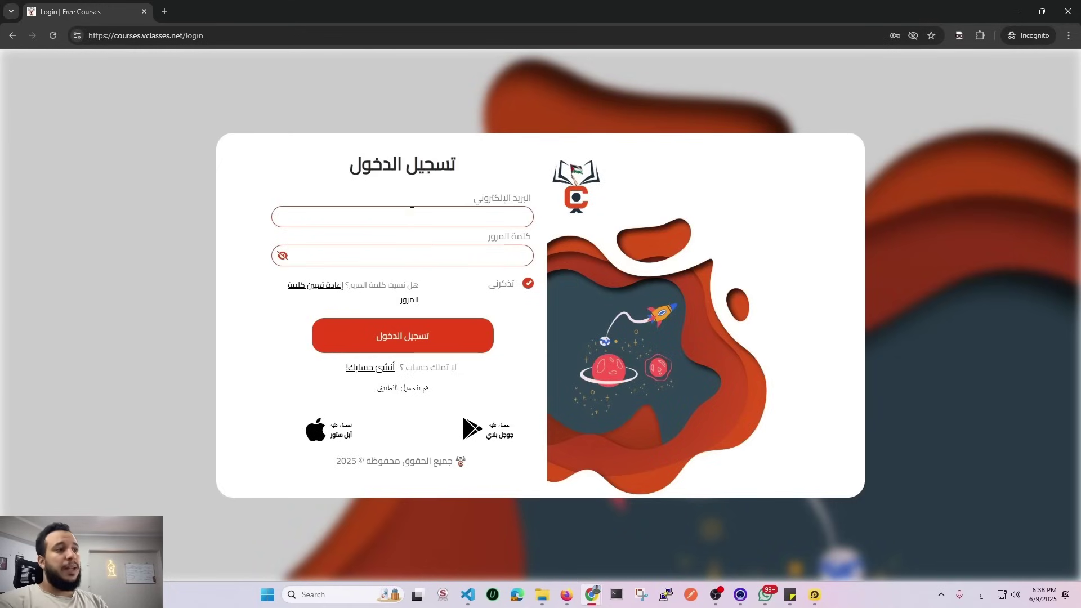
Open the أنشئ حسابك! registration form and point out its name, email, mobile and password fields.
left_click(376, 368)
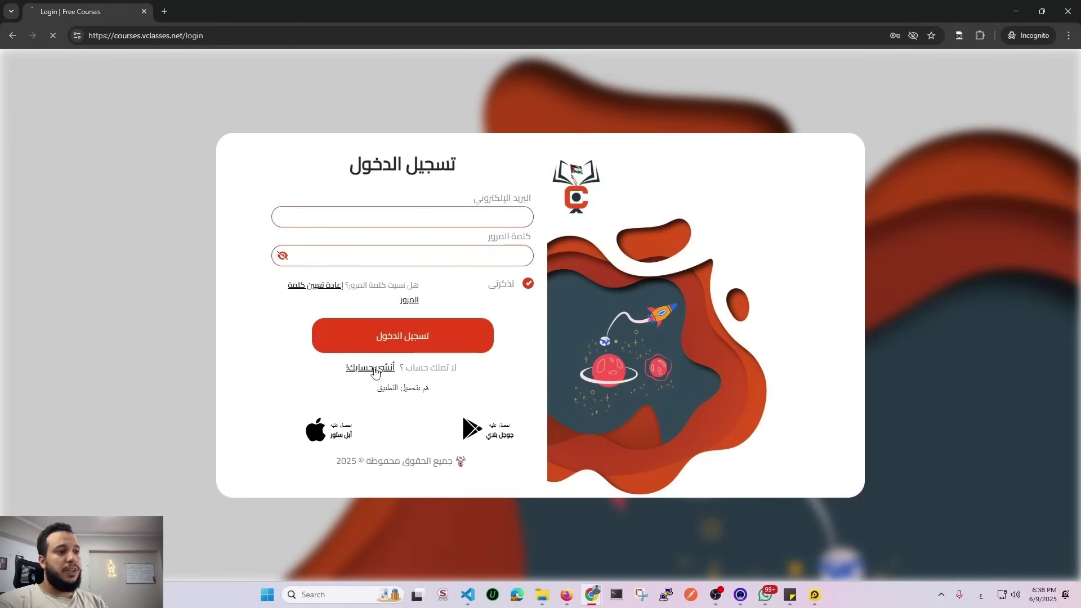
left_click(484, 169)
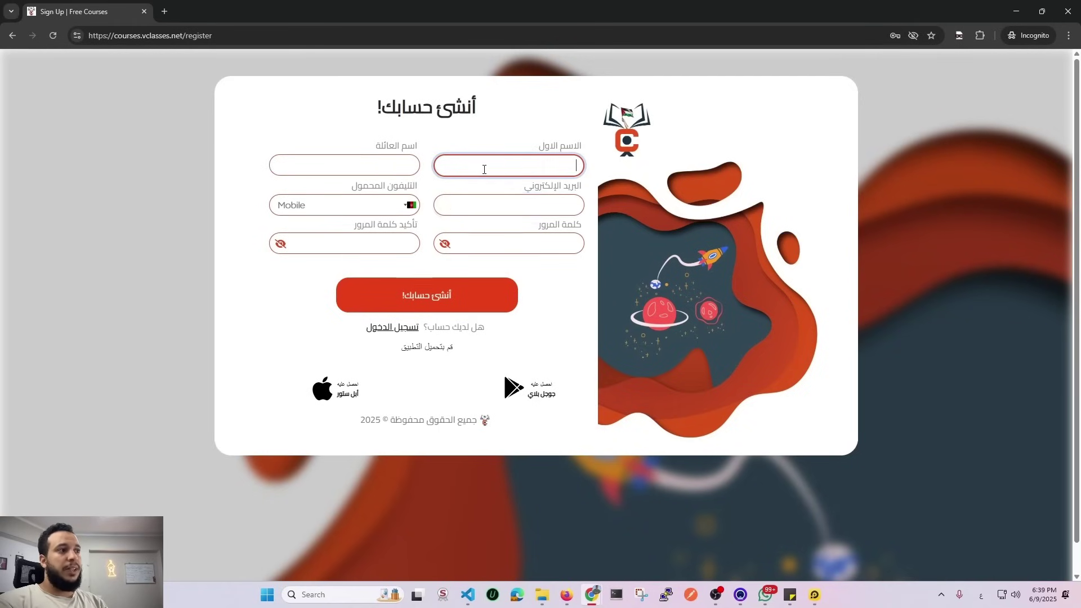
left_click(567, 205)
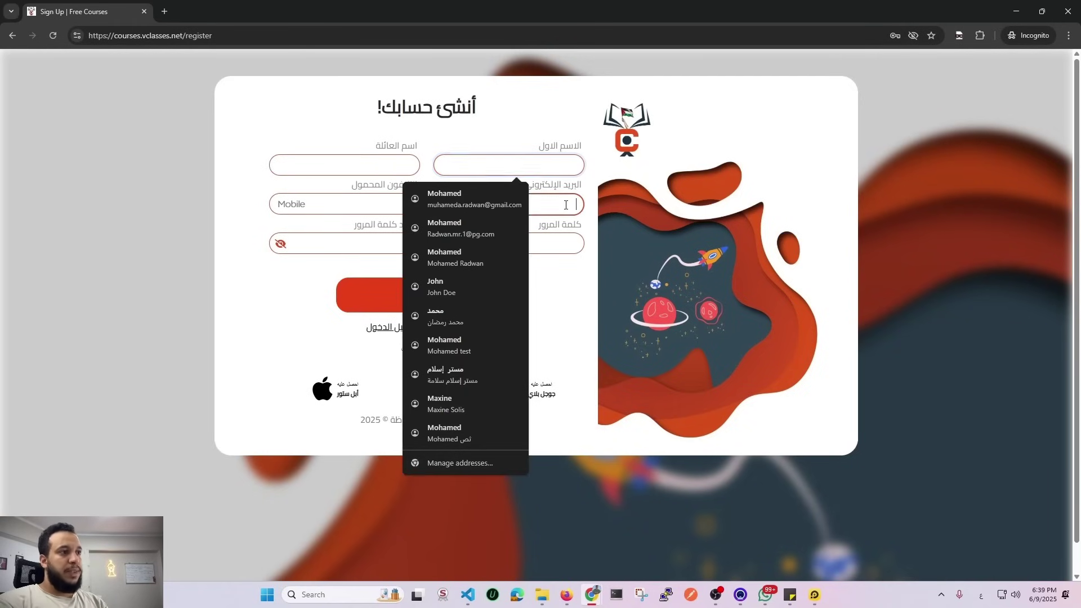
left_click(359, 214)
left_click(507, 239)
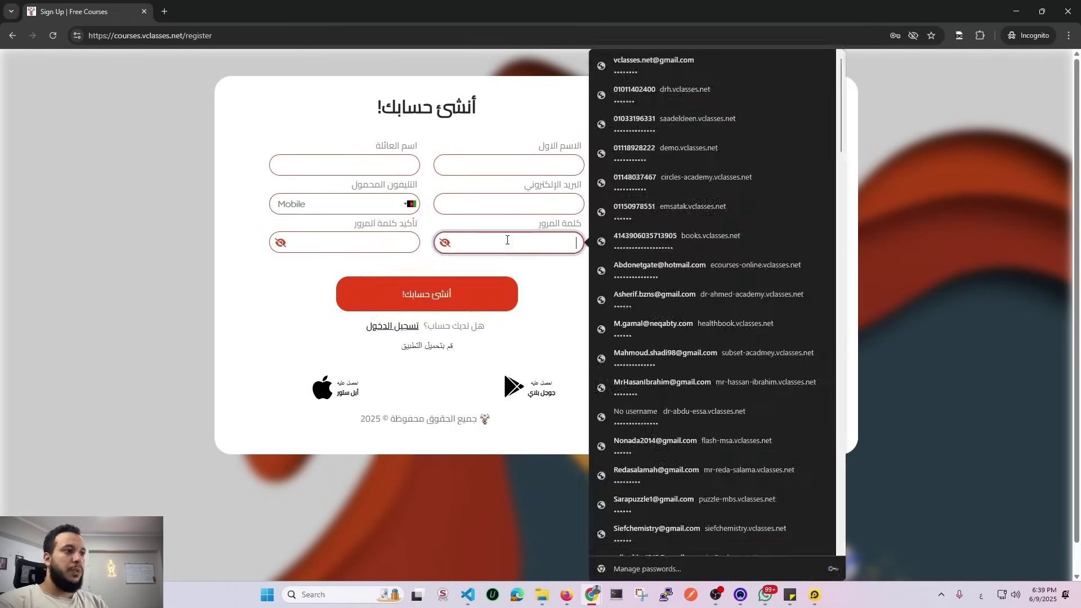
left_click(360, 249)
left_click(240, 297)
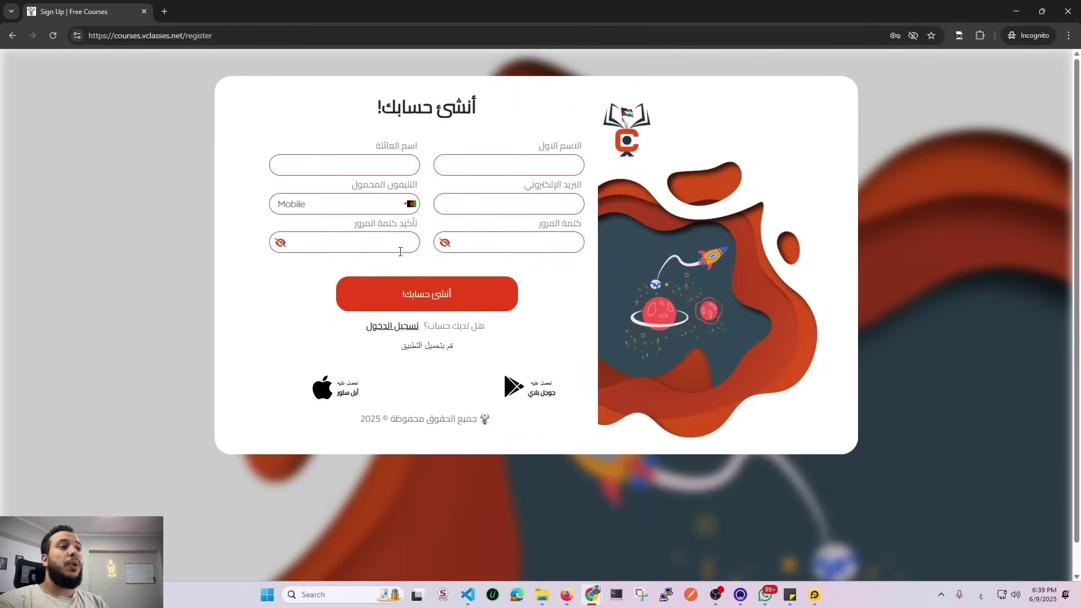
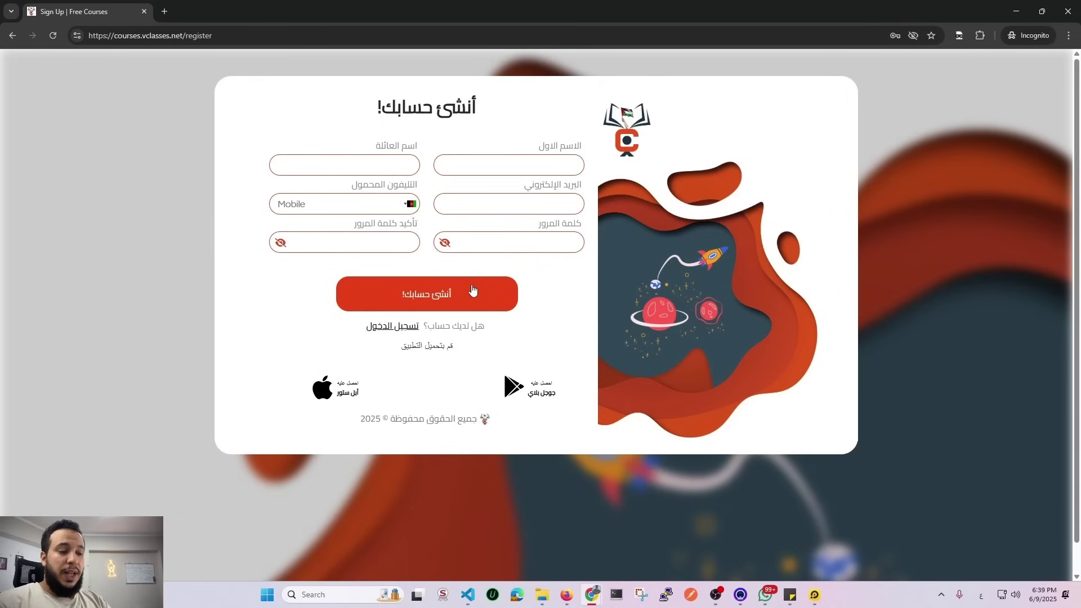
In User Settings, turn on showing the parent's phone number and parent self-registration, then save.
key("alt+Tab")
left_click(1020, 340)
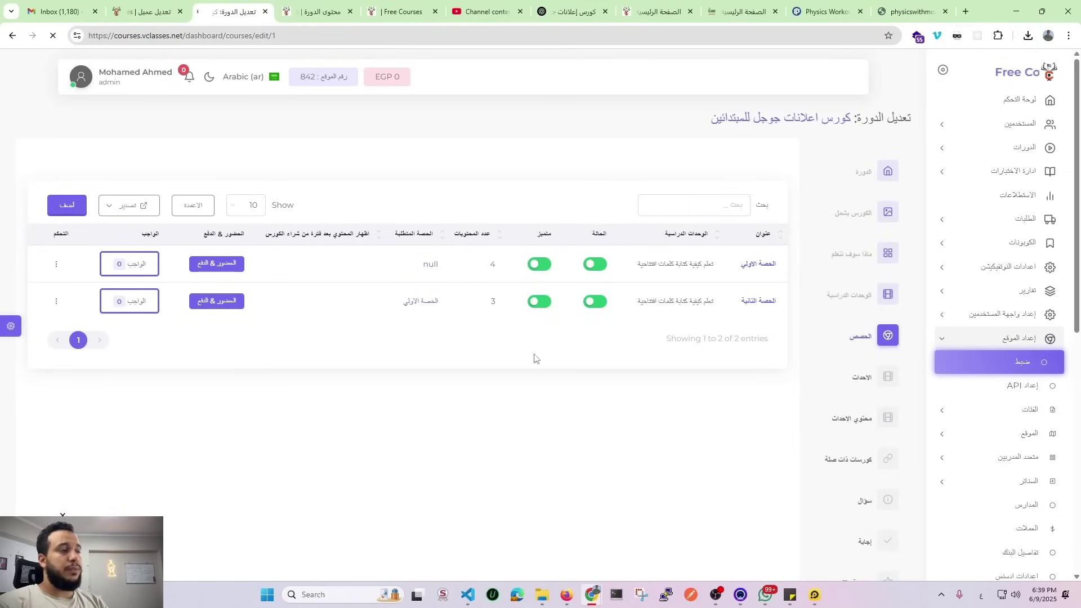
scroll(882, 341, "down", 3)
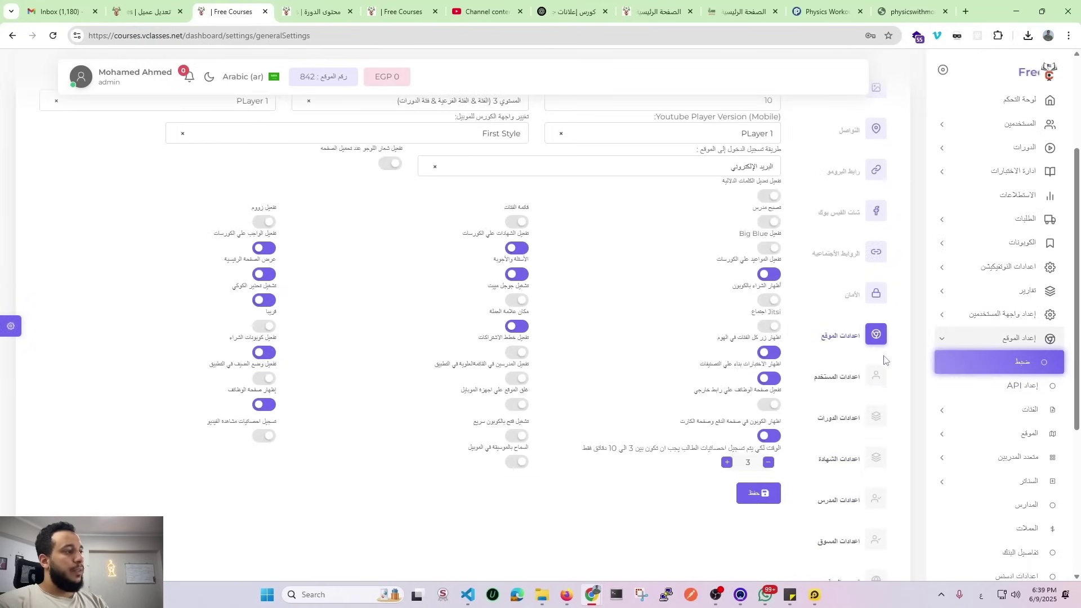
left_click(874, 386)
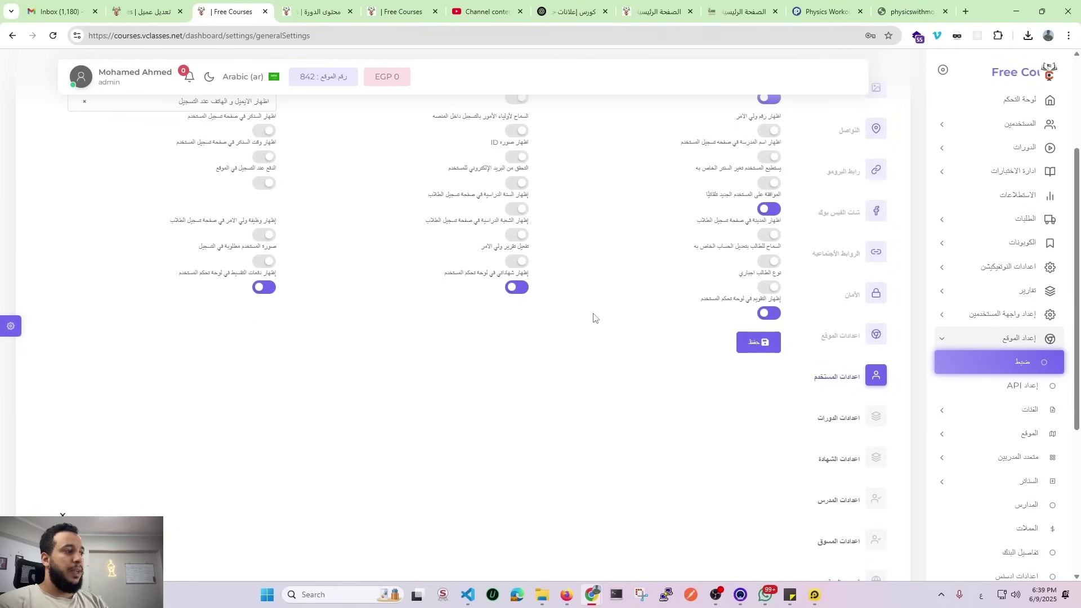
scroll(591, 316, "up", 2)
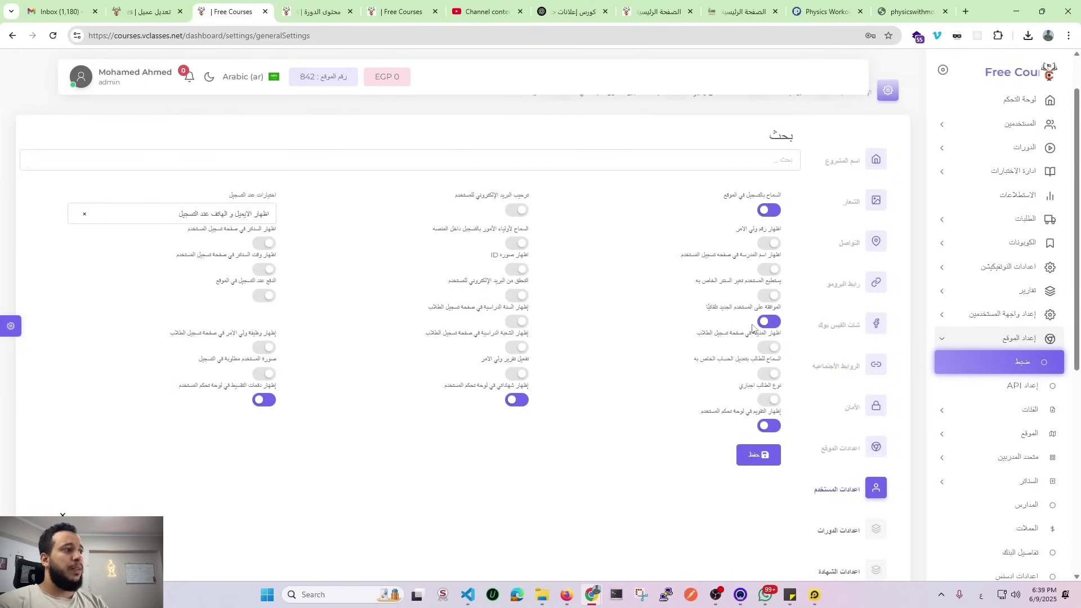
left_click(766, 247)
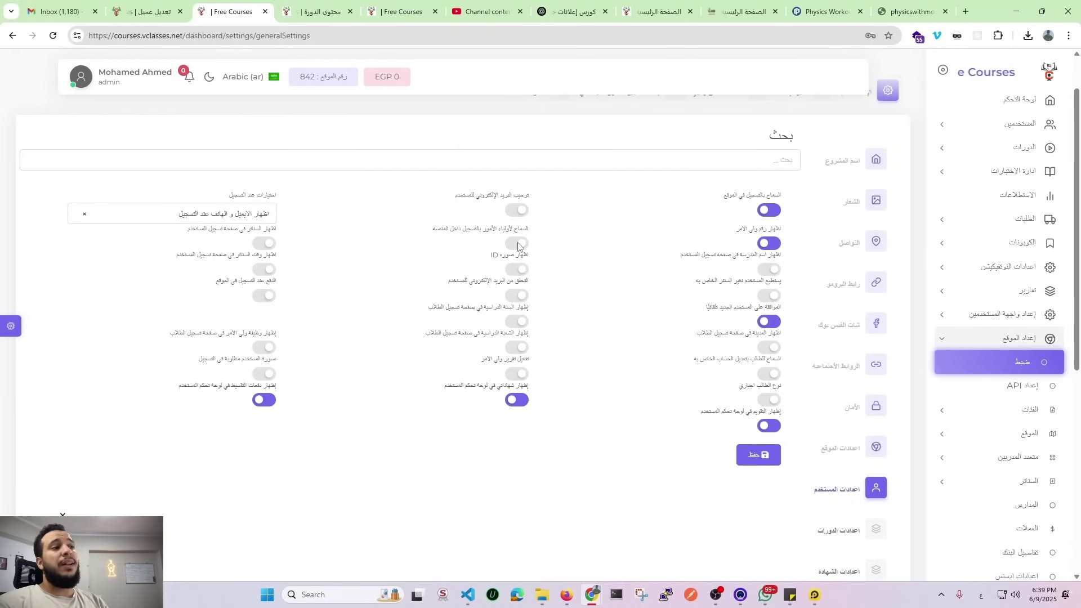
left_click(516, 244)
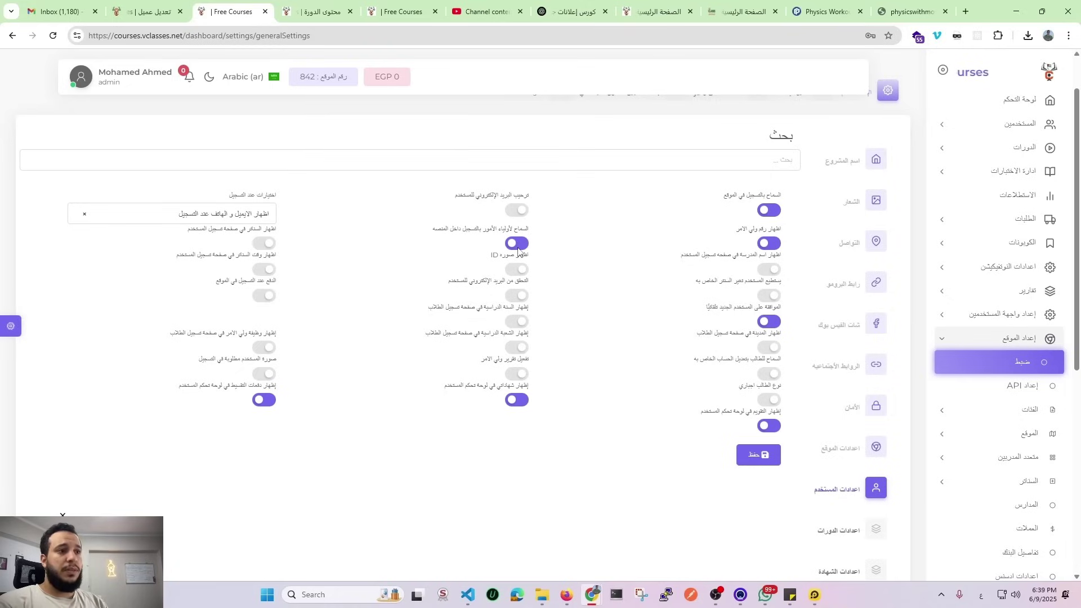
left_click(759, 456)
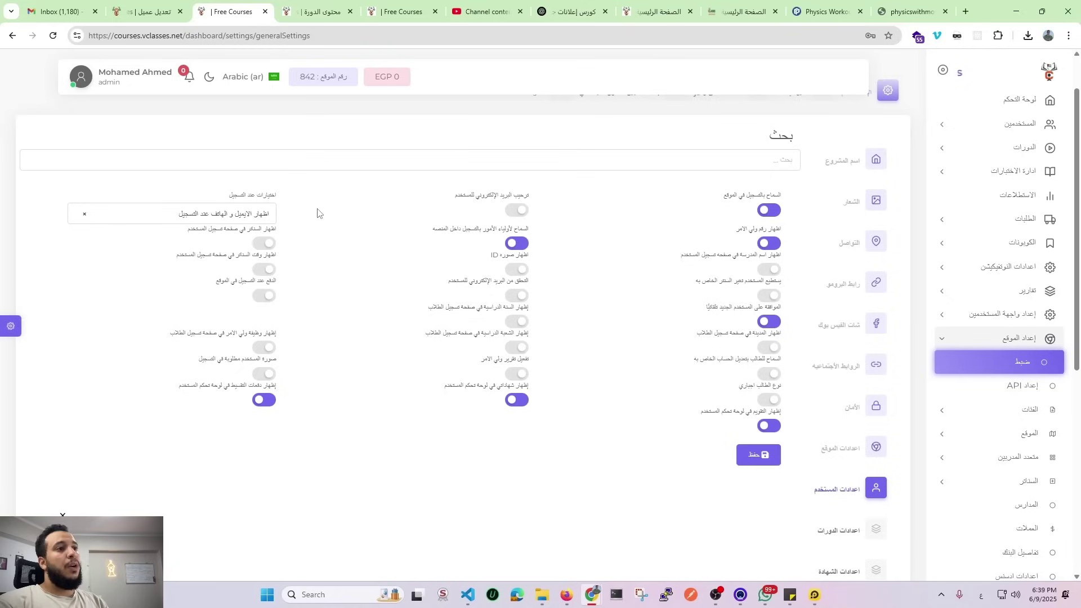
Keep the email-and-phone registration option and save the user settings again.
left_click(262, 214)
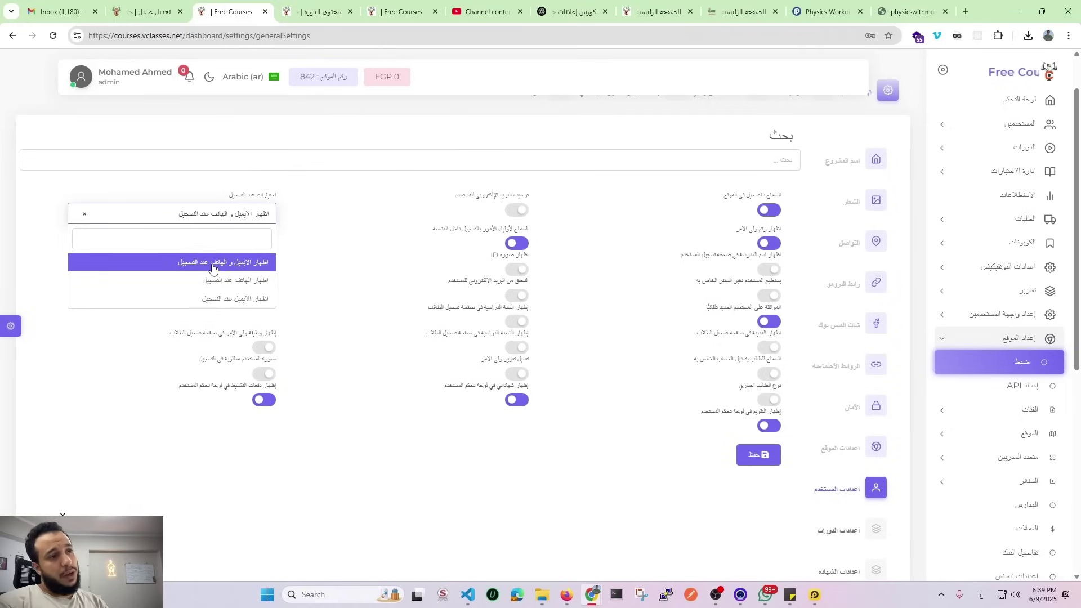
left_click(235, 214)
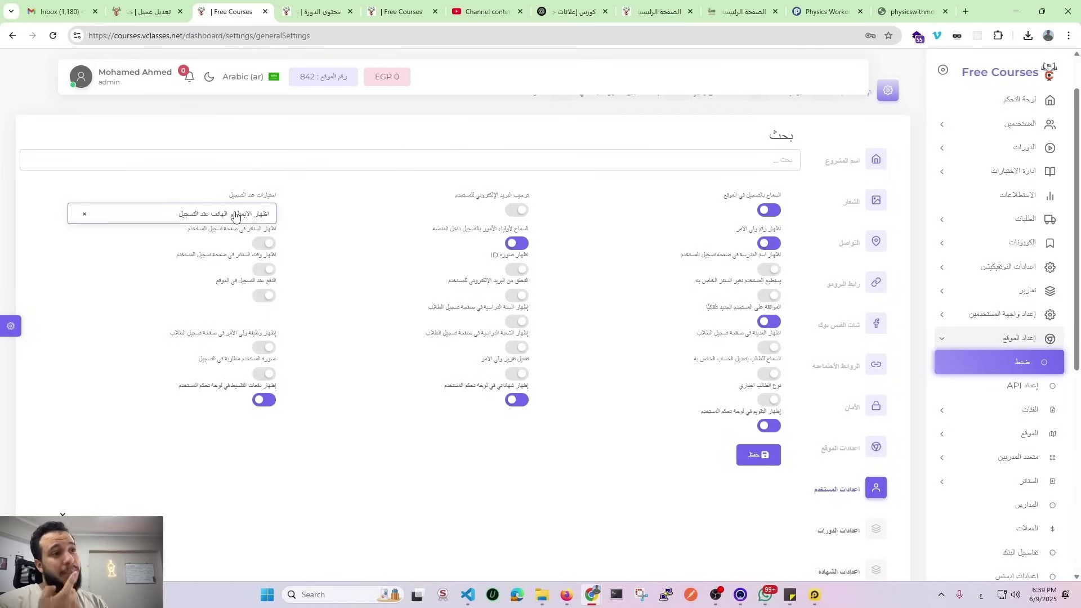
left_click(758, 455)
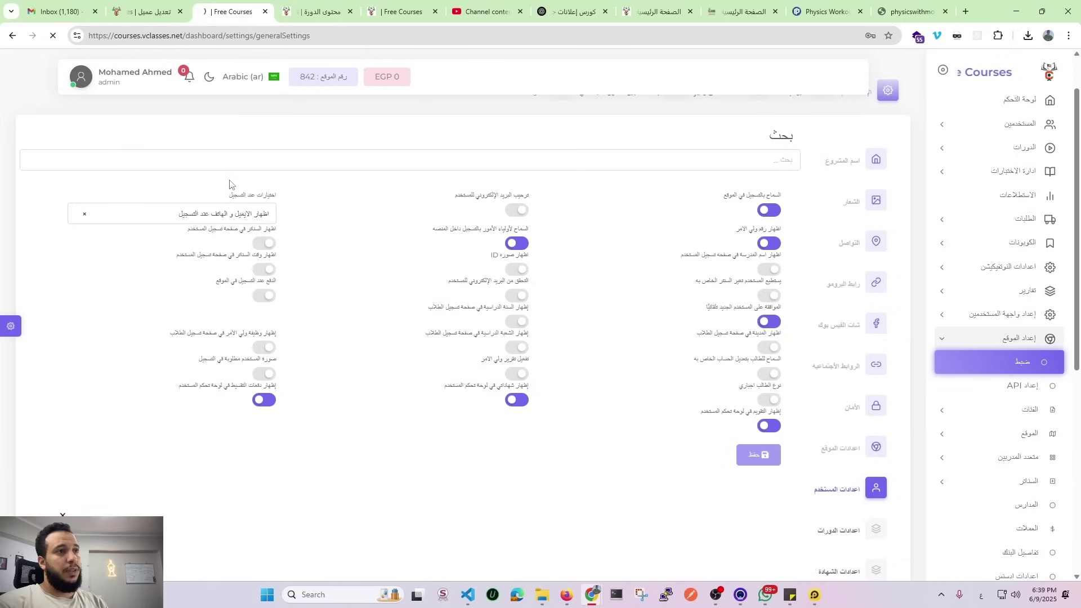
key("alt+Tab")
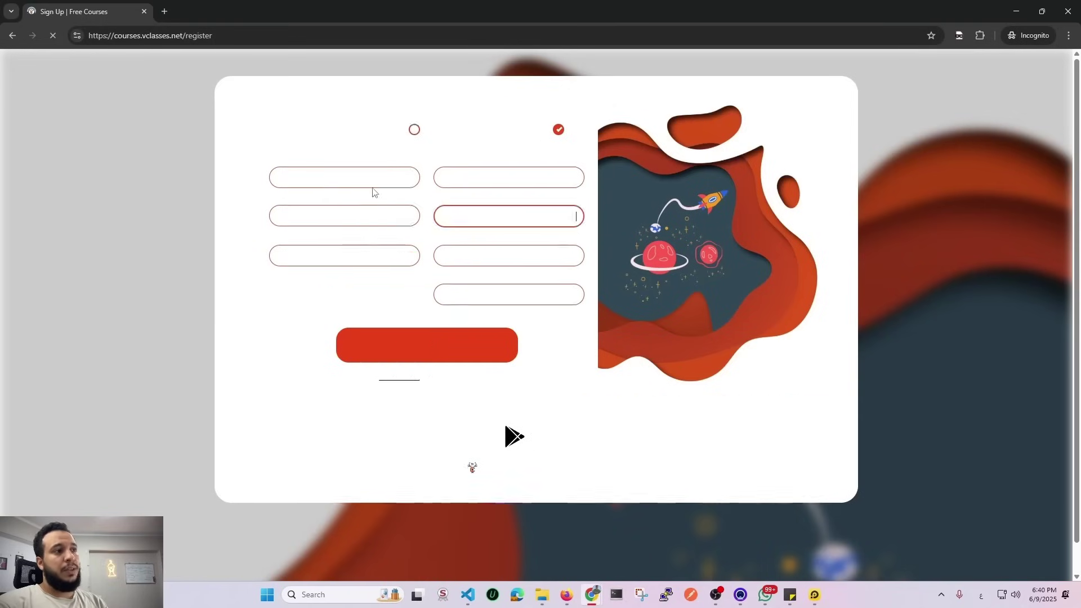
Check the sign-up form's Parent Mobile field and its parent/student toggle.
left_click(510, 314)
left_click(416, 309)
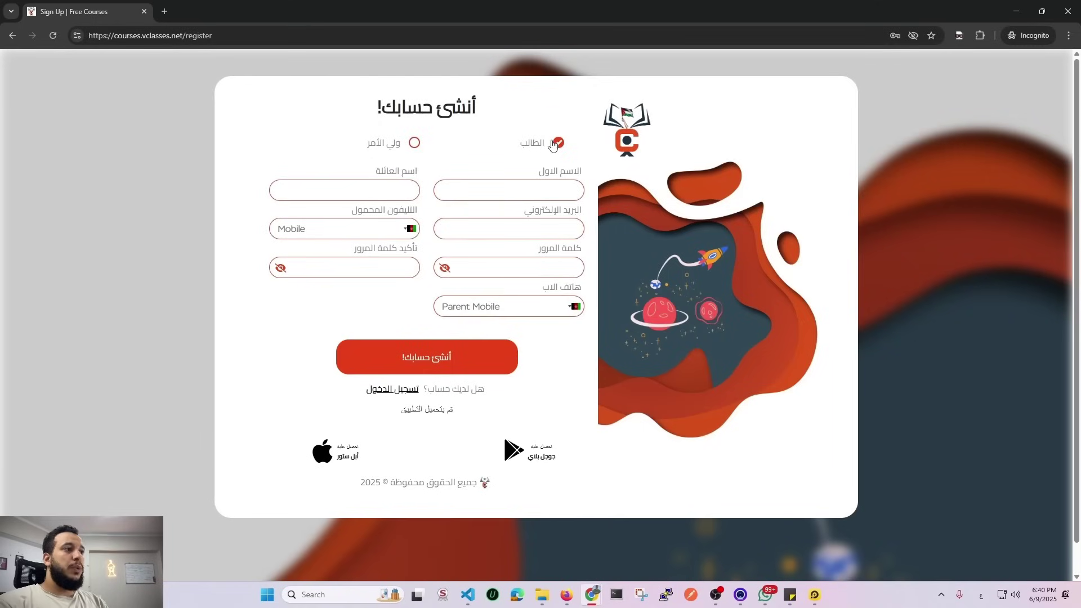
left_click(399, 147)
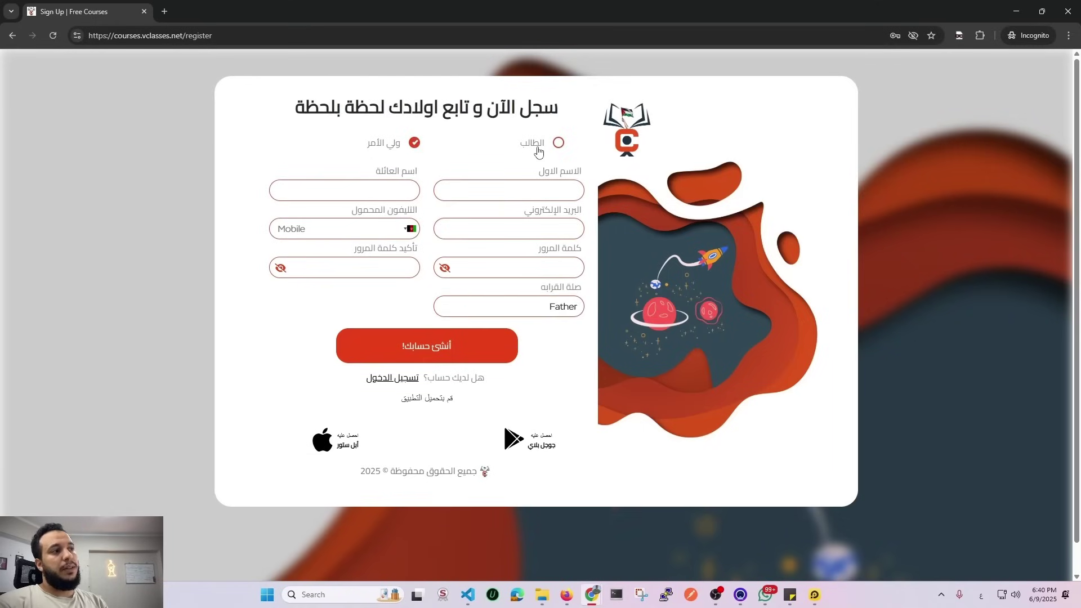
left_click(558, 143)
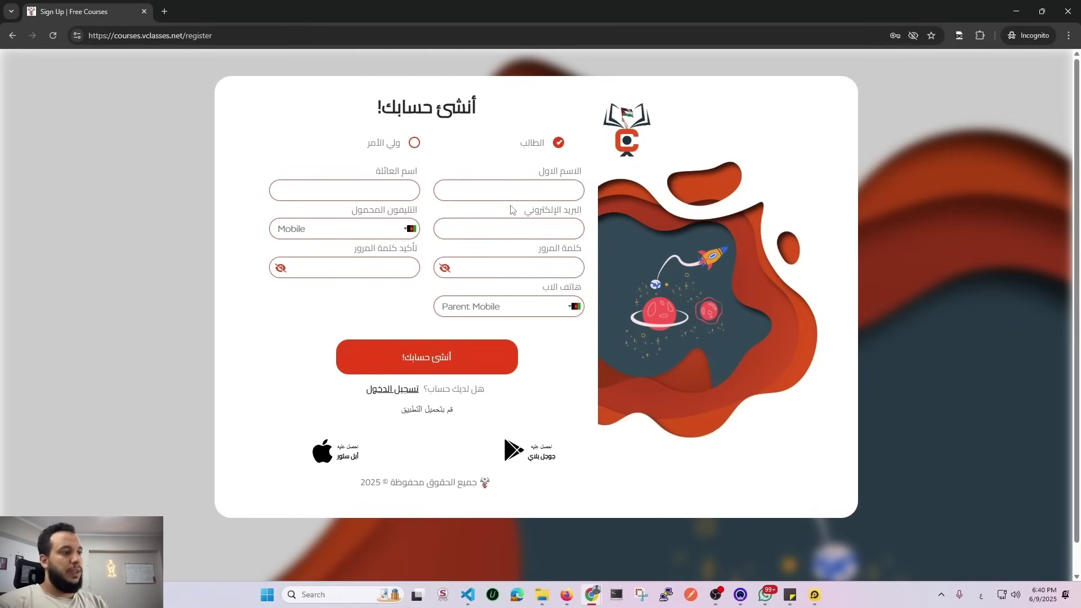
key("alt+Tab")
key("alt+Tab")
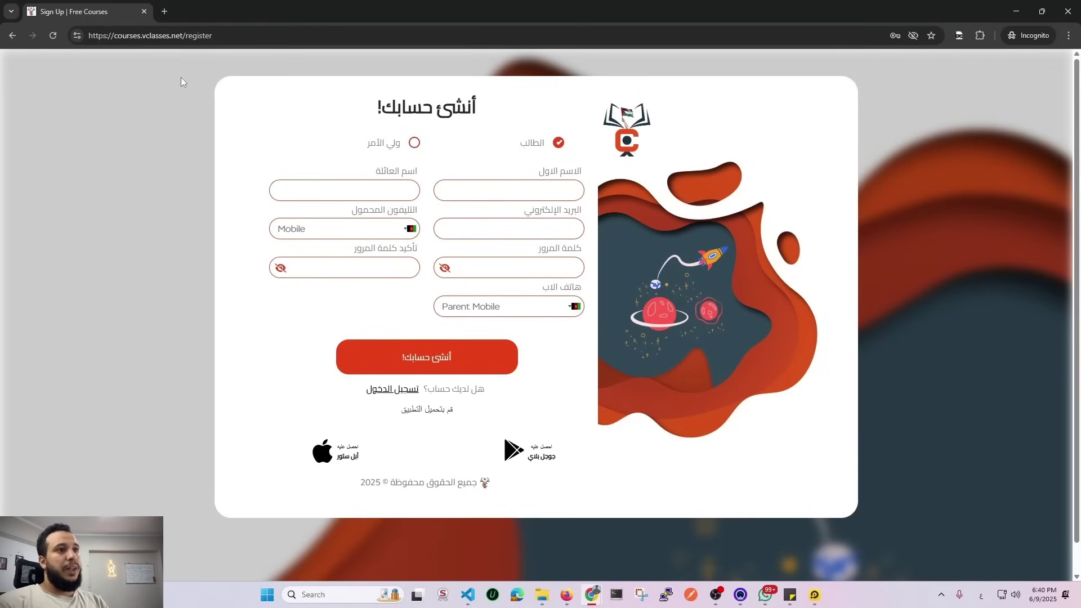
Open the student login page and look at its email and password fields.
left_click(410, 394)
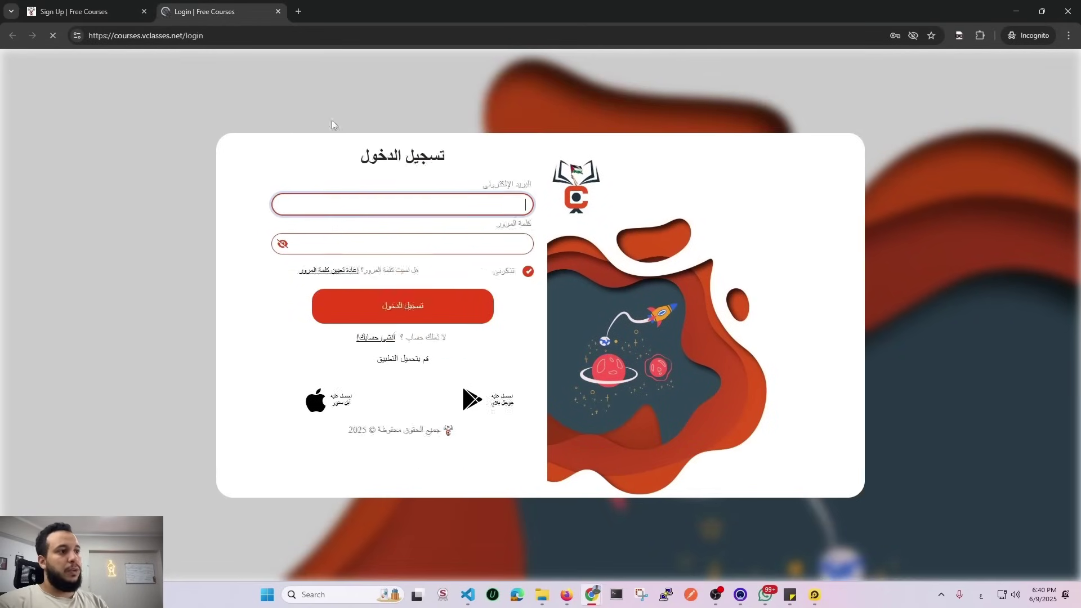
left_click(500, 257)
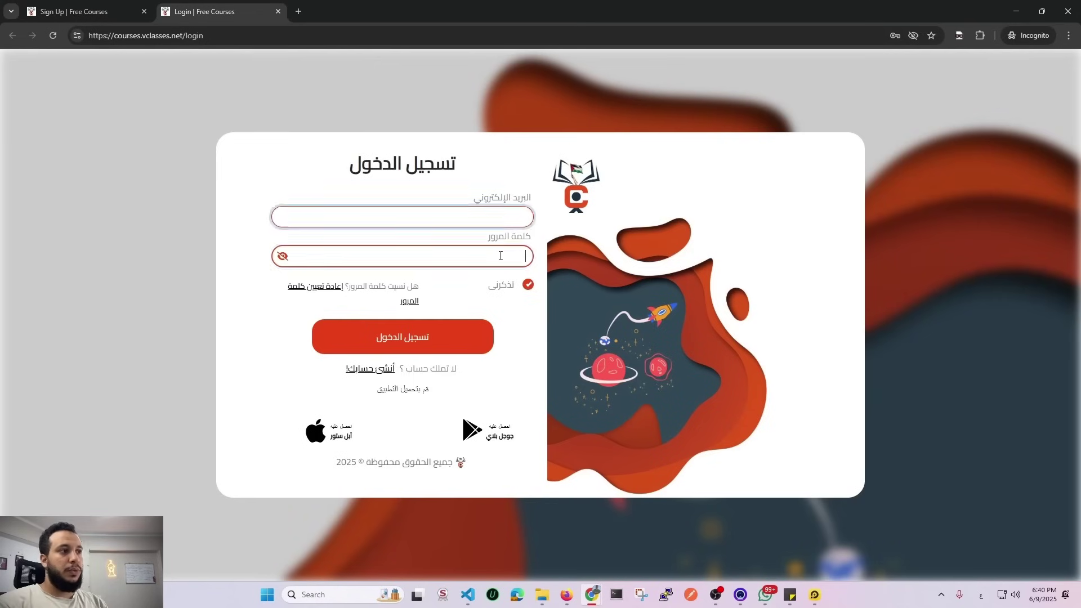
left_click(485, 220)
Set the Site Settings login method to mobile phone and save.
key("alt+Tab")
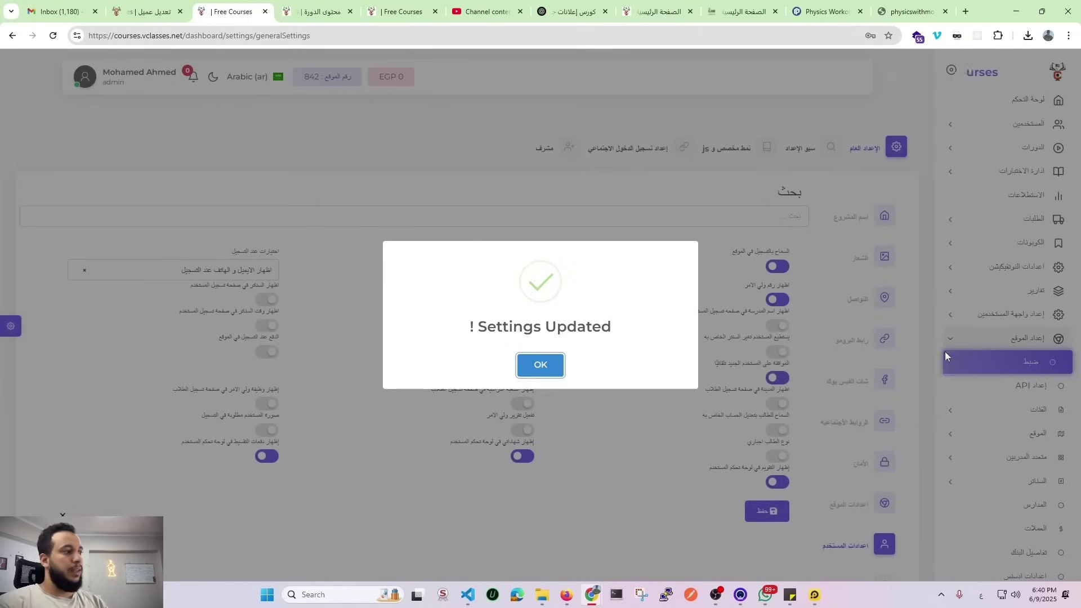
left_click(945, 356)
left_click(851, 505)
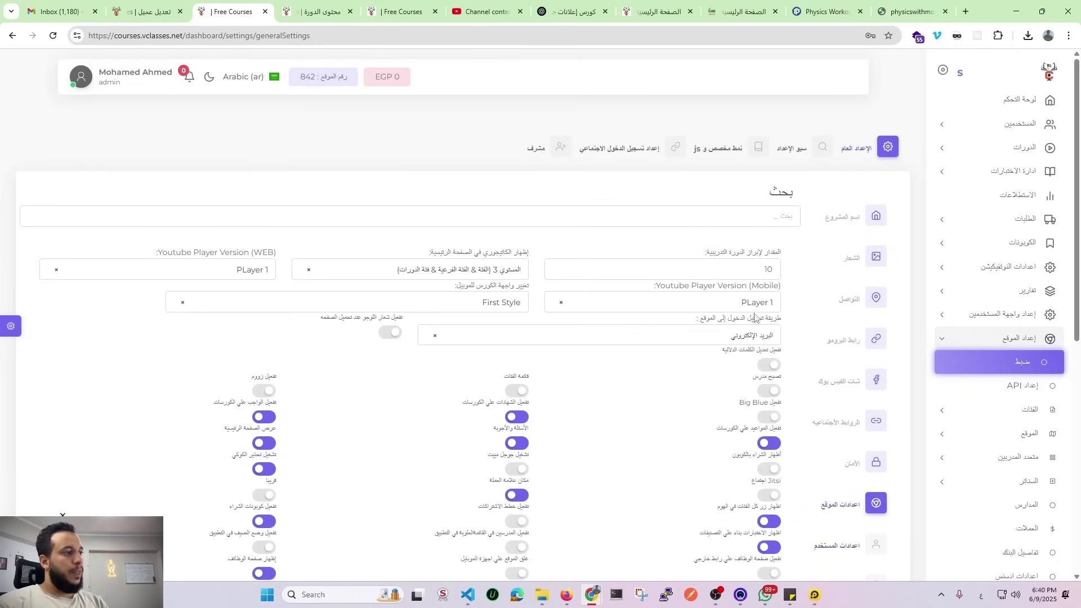
left_click(754, 338)
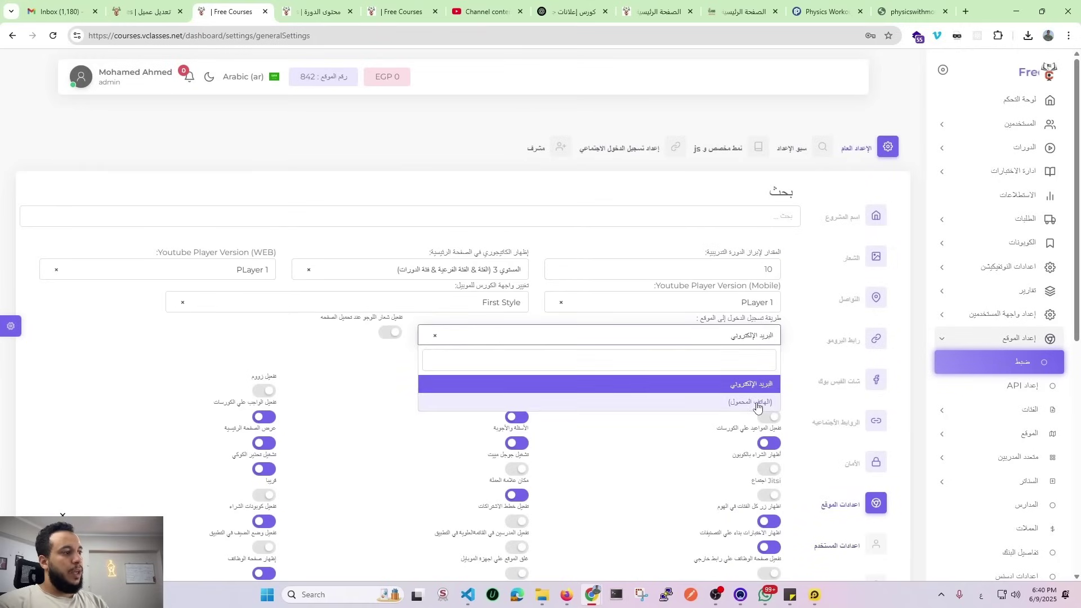
left_click(757, 403)
scroll(757, 403, "down", 4)
left_click(756, 442)
Reload the incognito login page and confirm it now asks for a Mobile number.
key("alt+Tab")
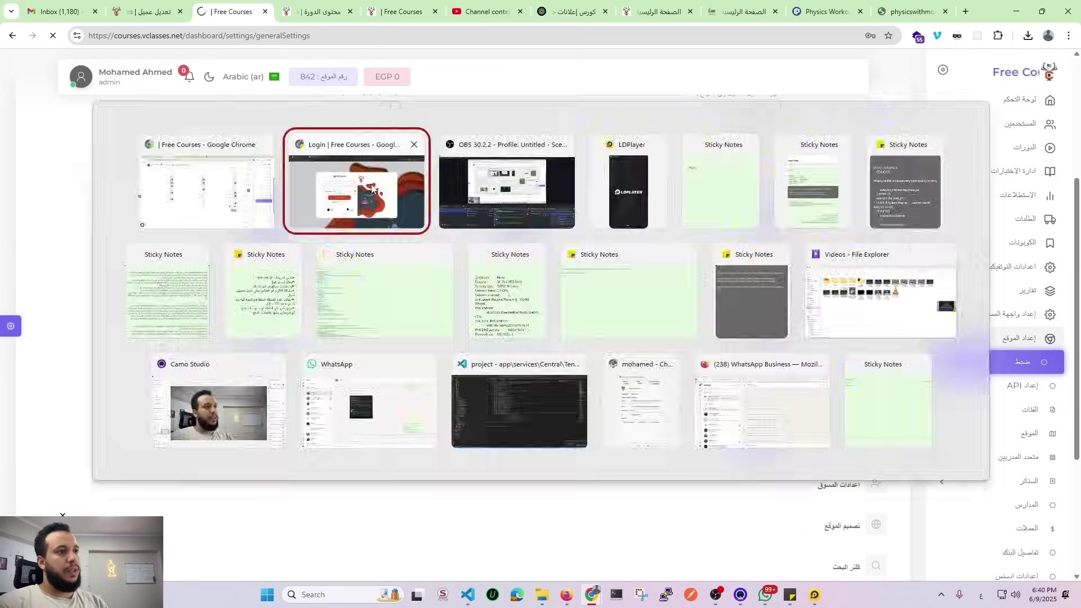
left_click(371, 188)
right_click(215, 66)
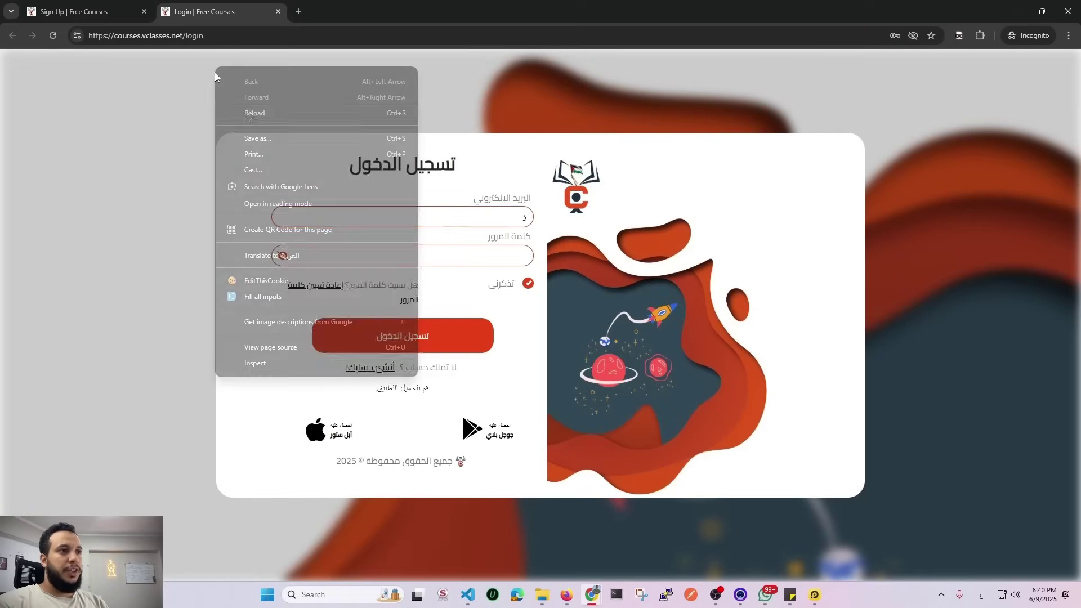
left_click(248, 110)
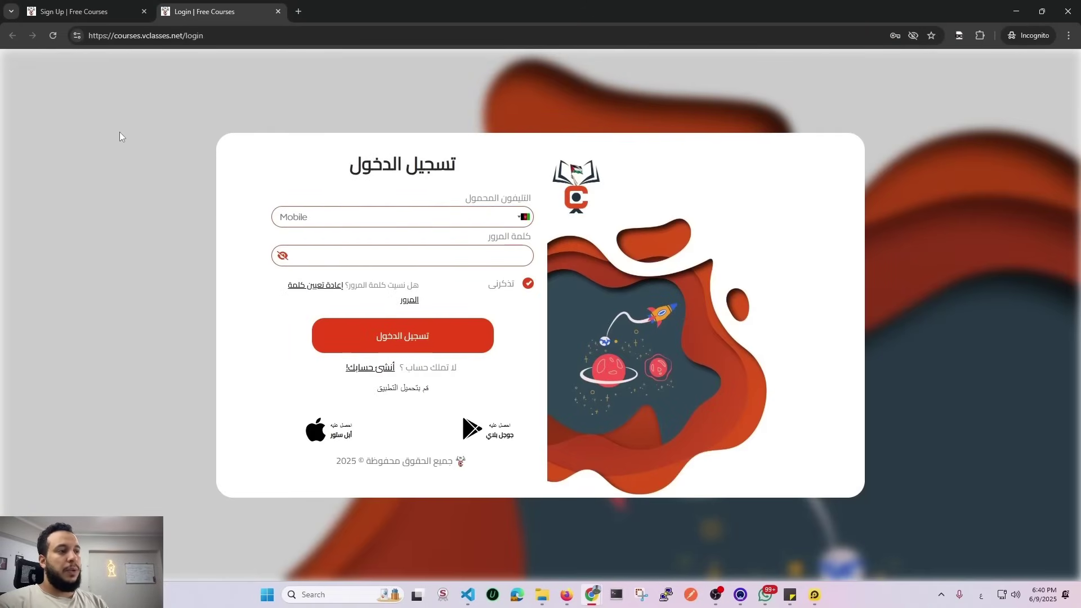
left_click(485, 214)
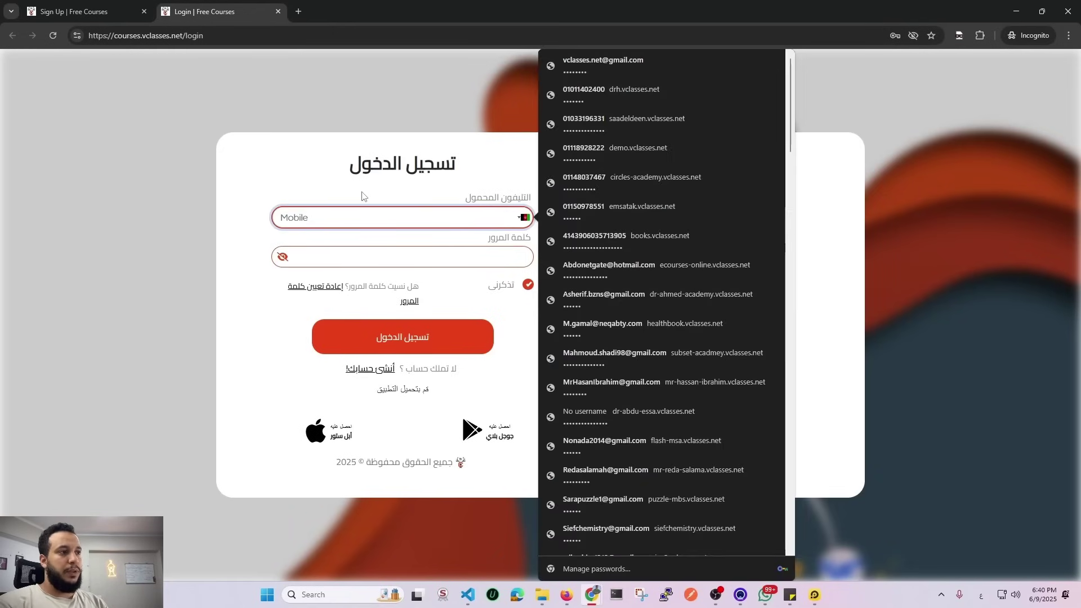
Back on the sign-up page, fill in the student's saved details and the password twice.
left_click(364, 197)
left_click(45, 7)
left_click(526, 194)
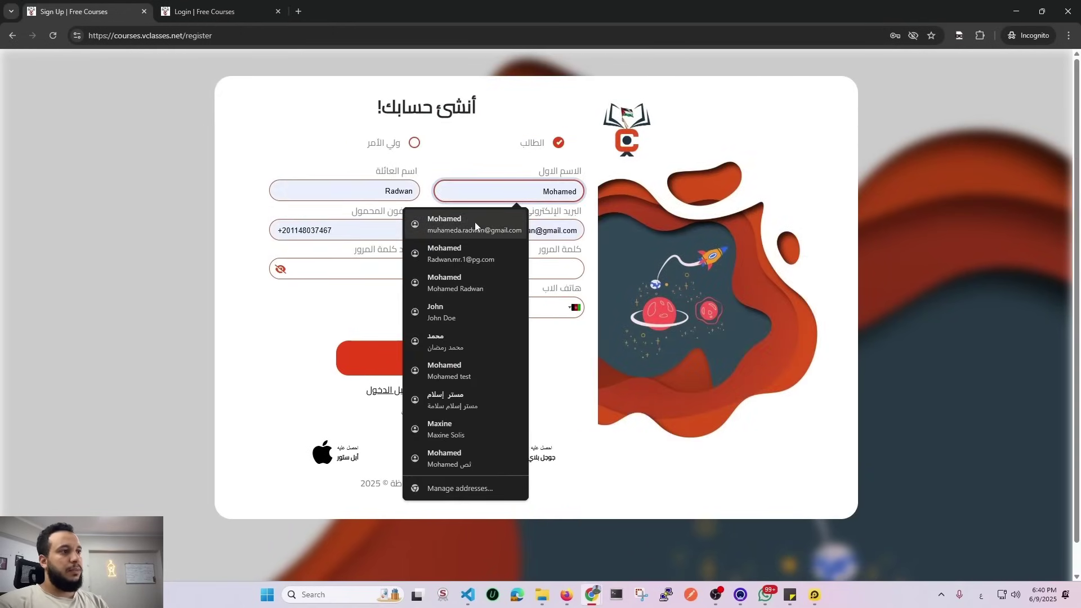
left_click(475, 226)
left_click(523, 284)
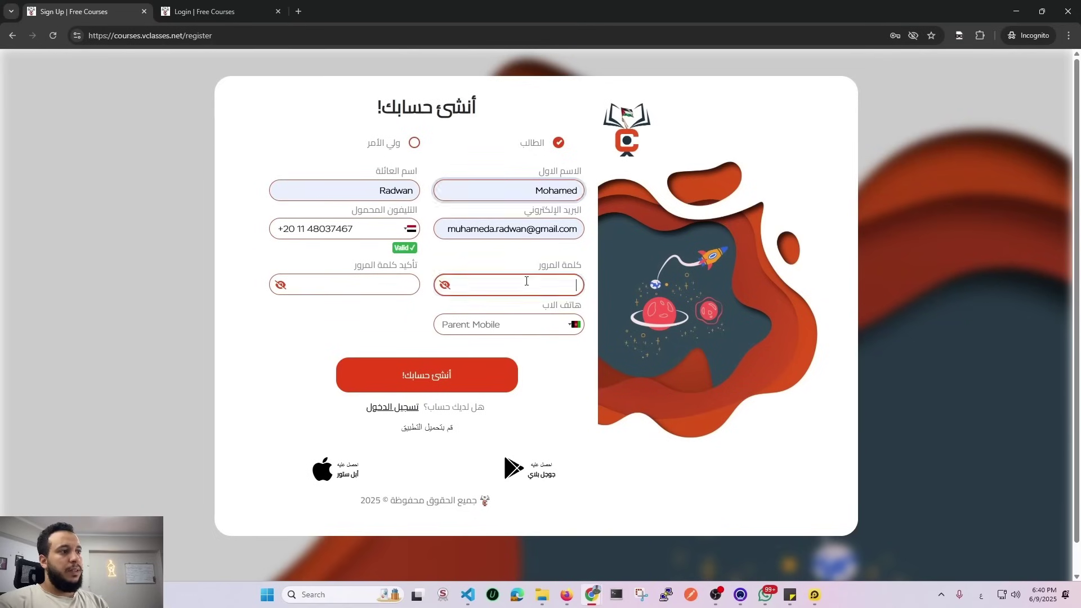
type("•••")
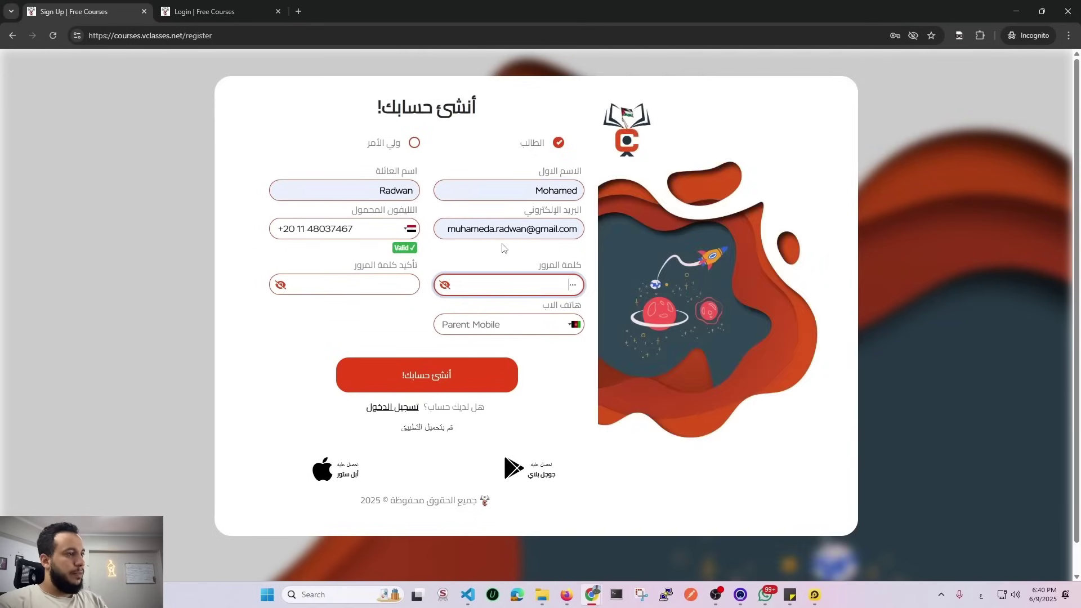
key("Tab")
type("••••••")
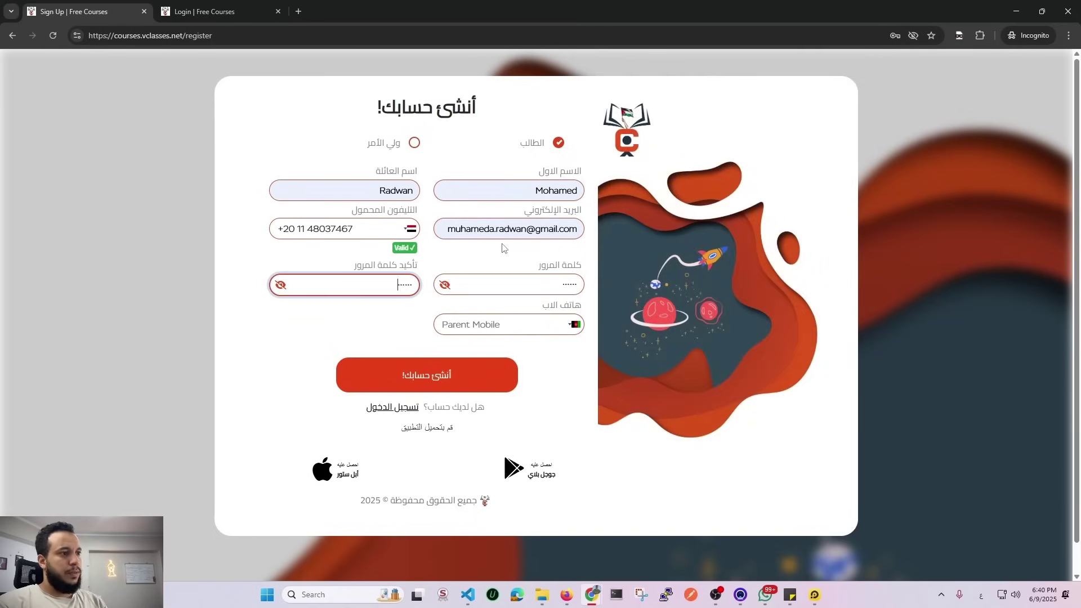
Enter the parent phone number, remove its extra digit so it validates, and create the account.
key("Tab")
key("Tab")
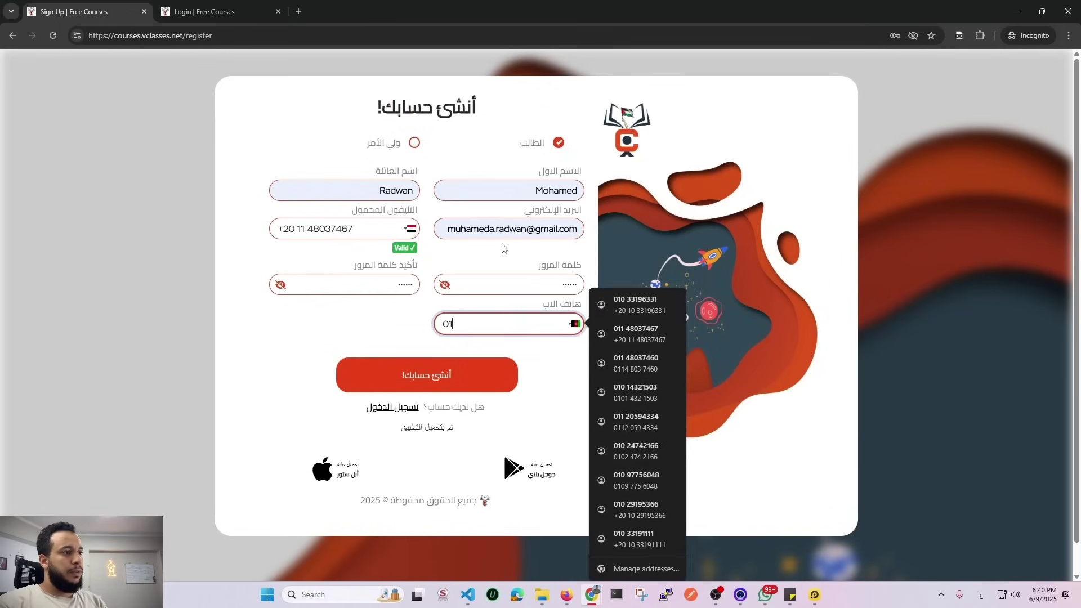
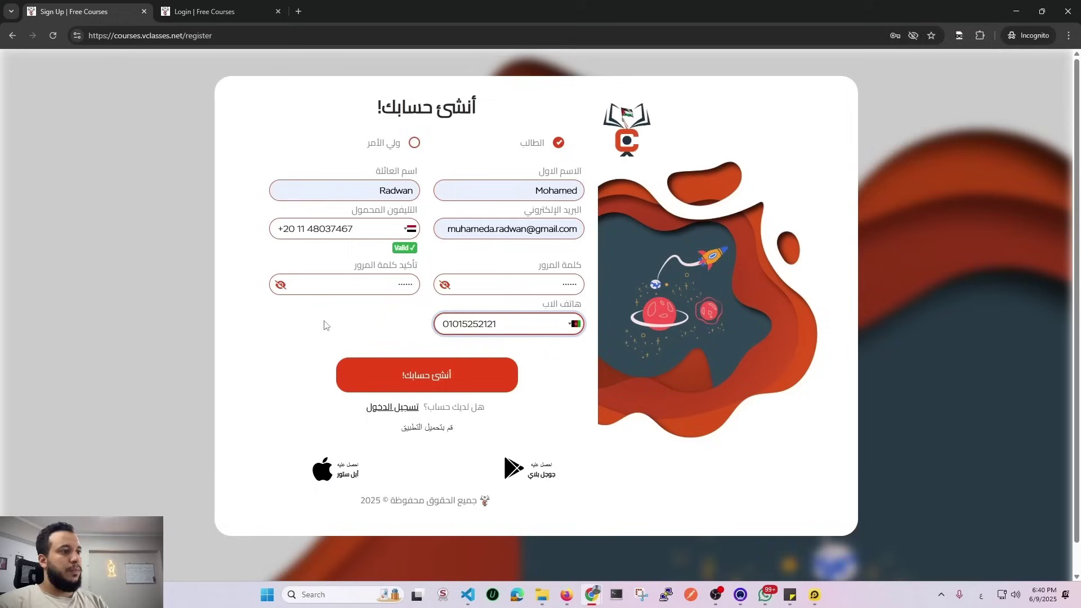
left_click(324, 324)
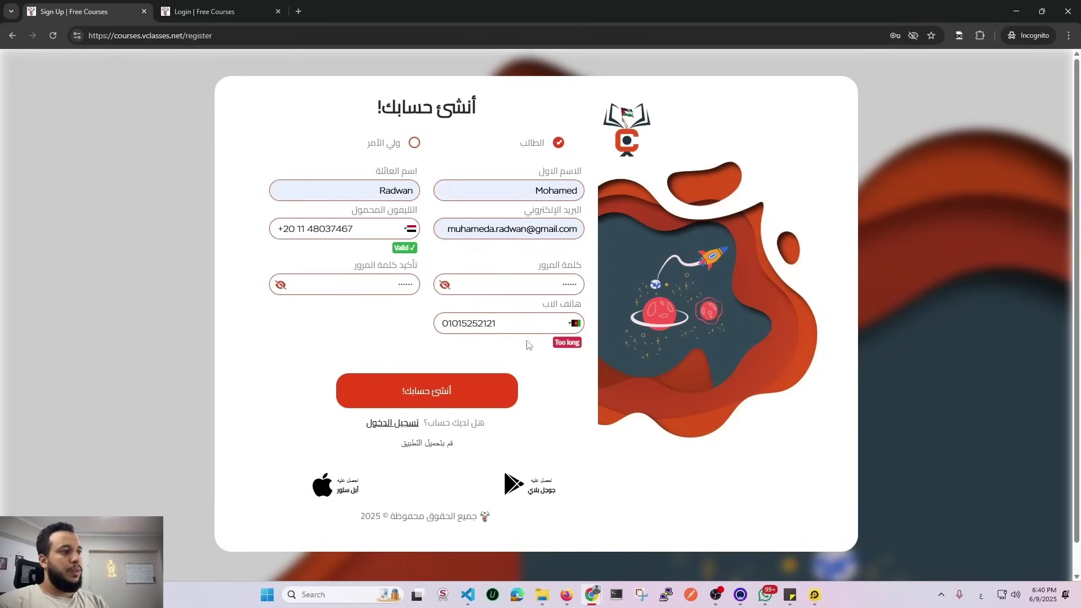
left_click(515, 323)
key("BackSpace")
left_click(410, 344)
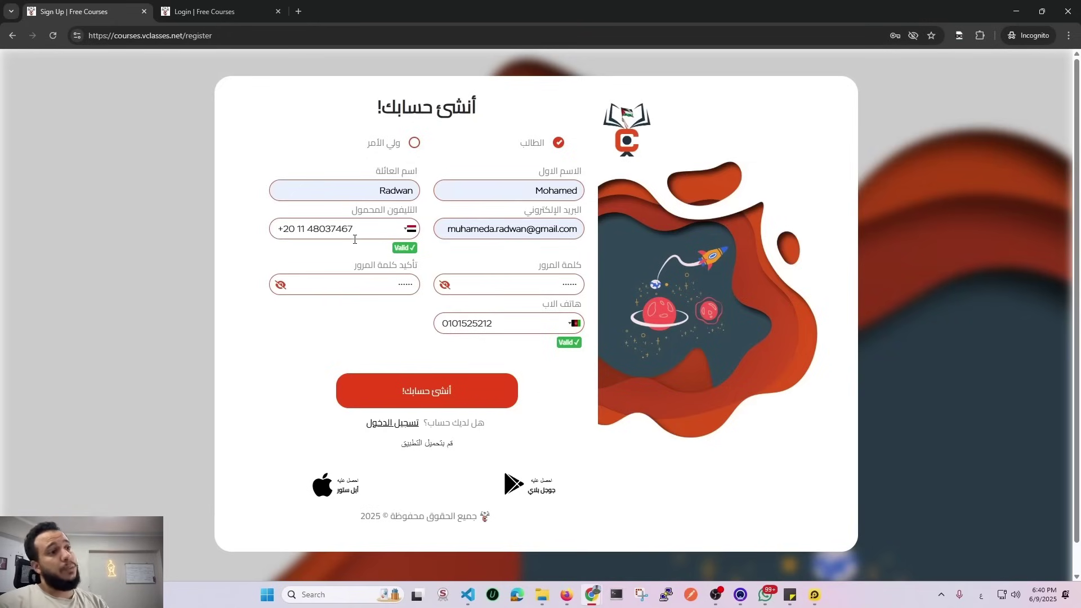
left_click(401, 391)
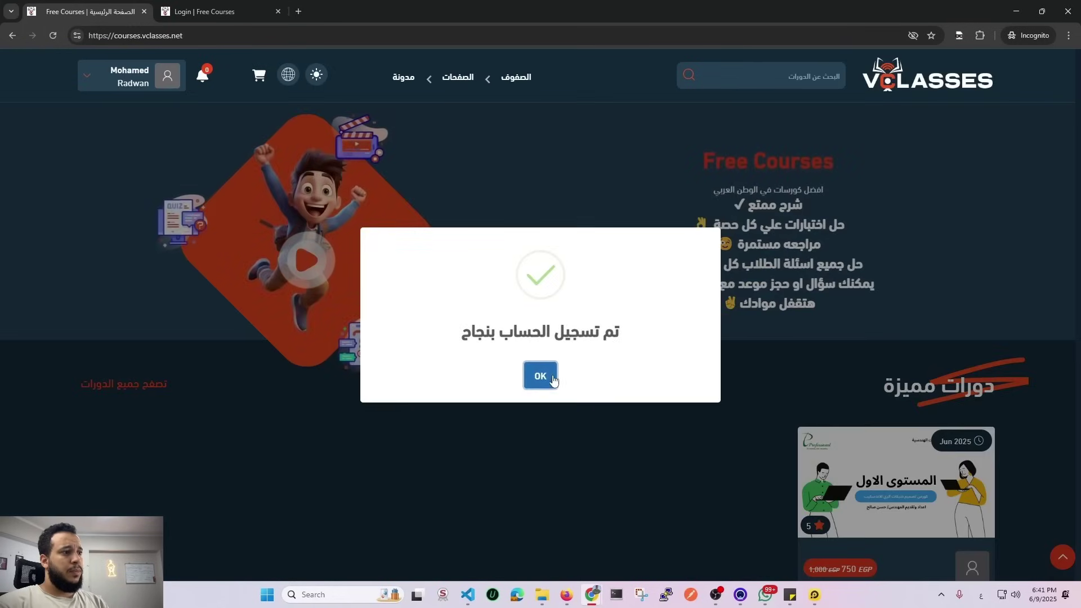
Dismiss the account-created and notification prompts on the student site.
left_click(552, 379)
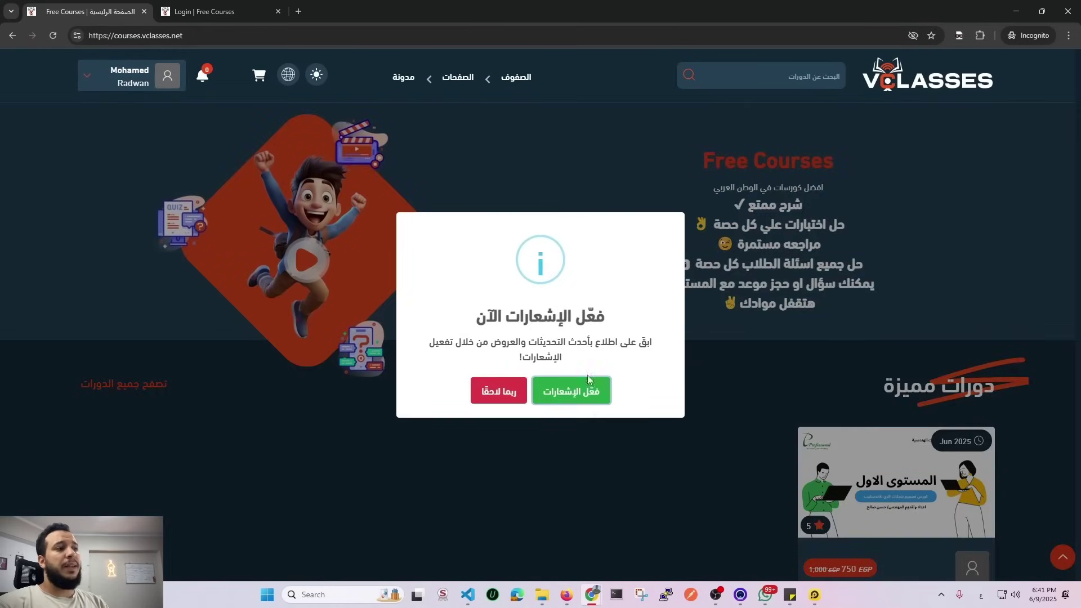
left_click(570, 390)
left_click(136, 83)
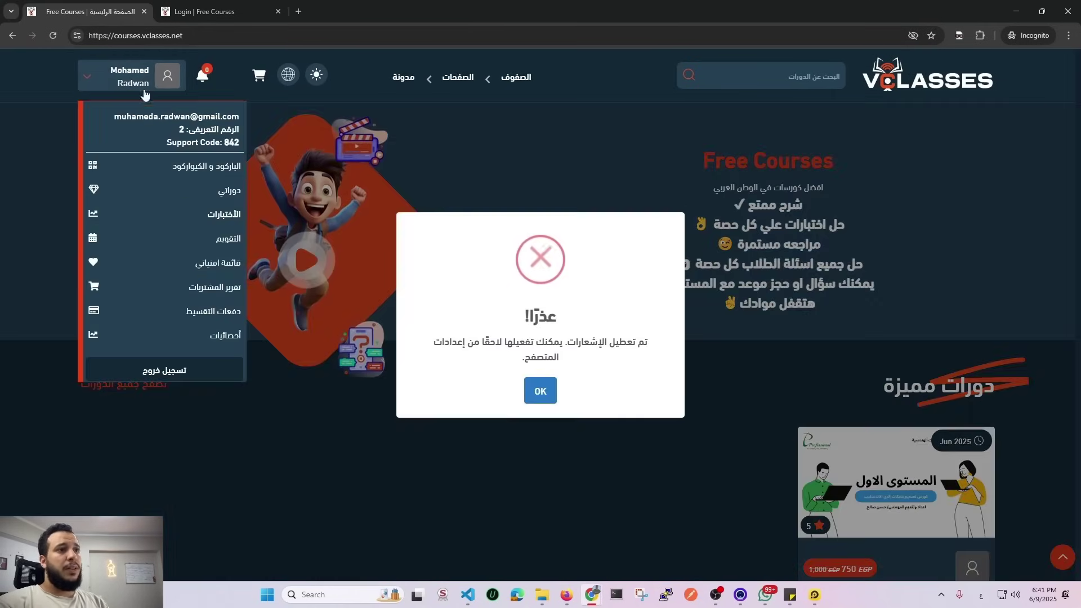
left_click(540, 391)
scroll(964, 362, "down", 4)
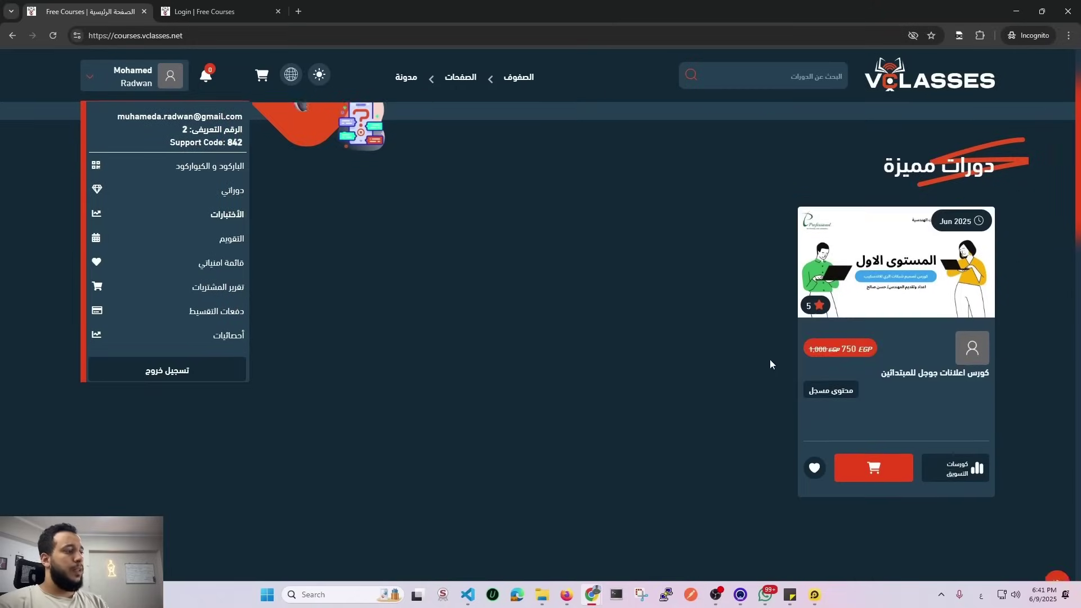
Open the Google Ads beginners course and register to reach checkout at EGP 750.
left_click(968, 367)
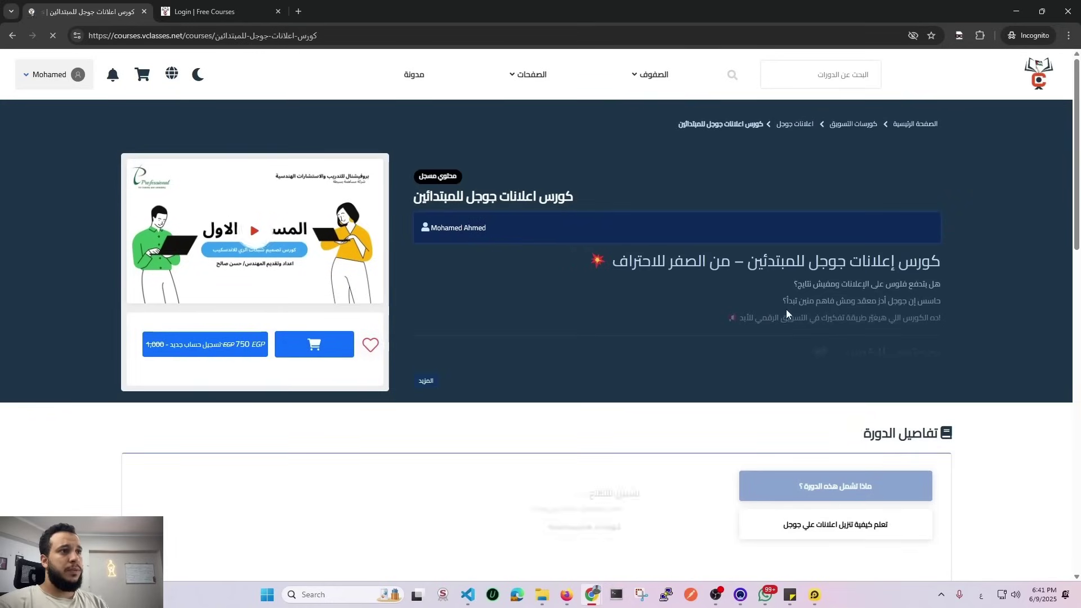
left_click(212, 349)
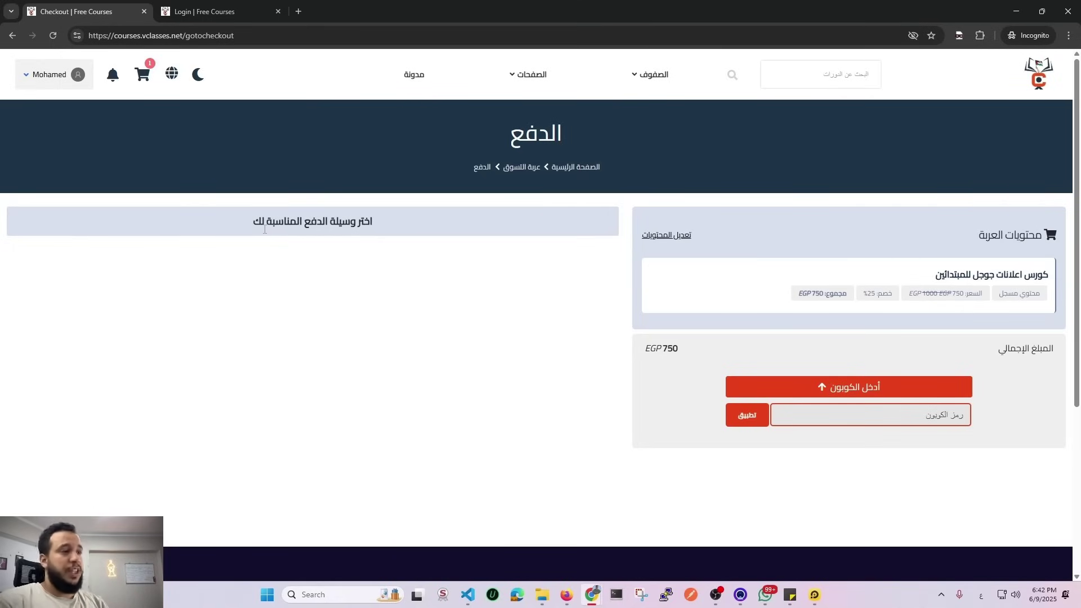
key("alt+Tab")
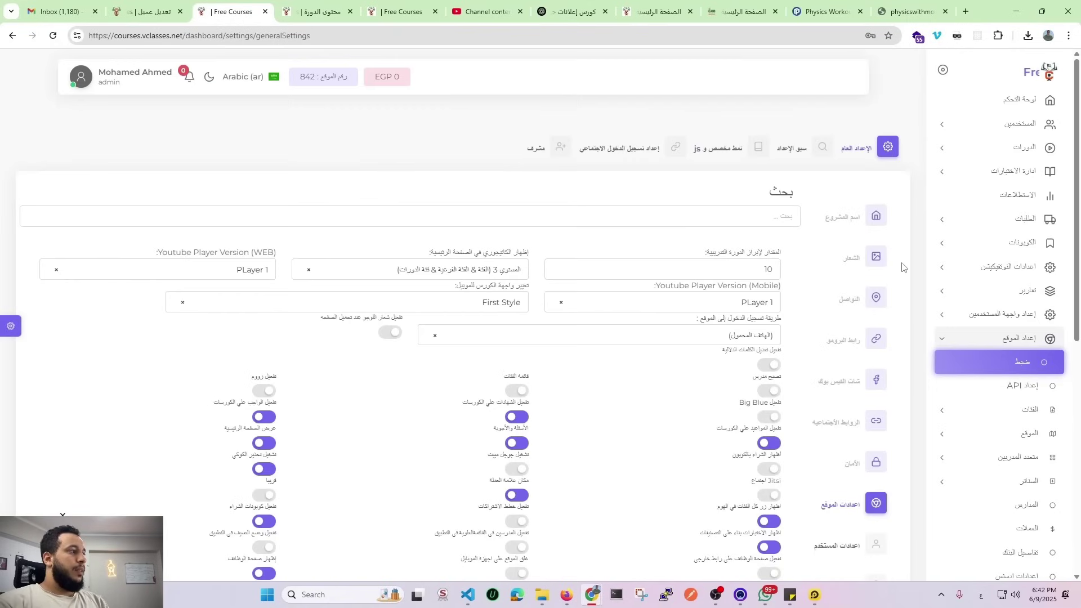
Browse the wallets, Fawaterk, Tap and Fawry payment settings in API integration.
left_click(1013, 393)
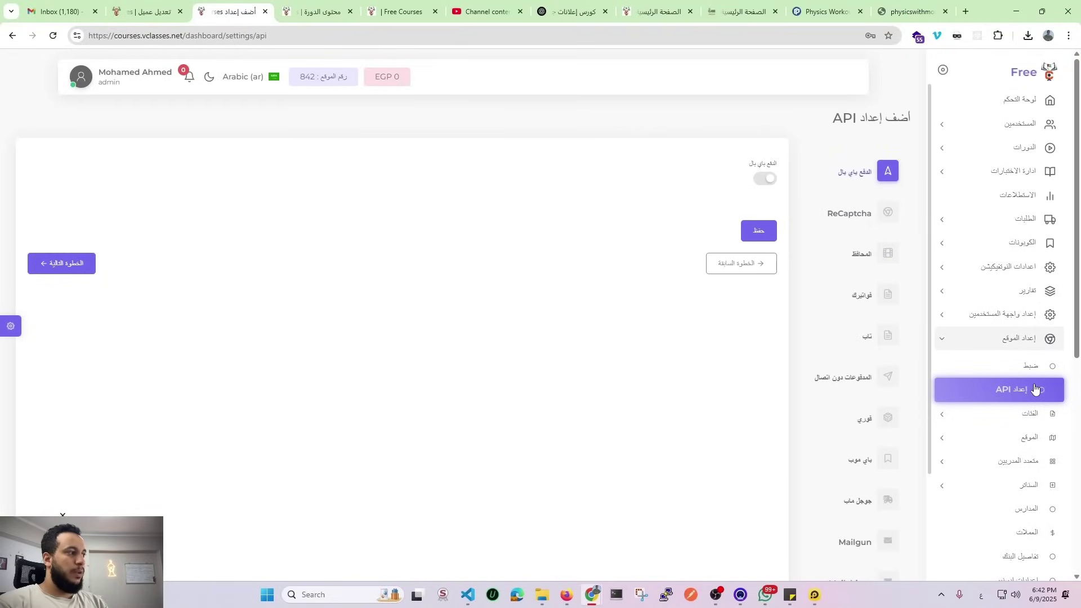
left_click(866, 267)
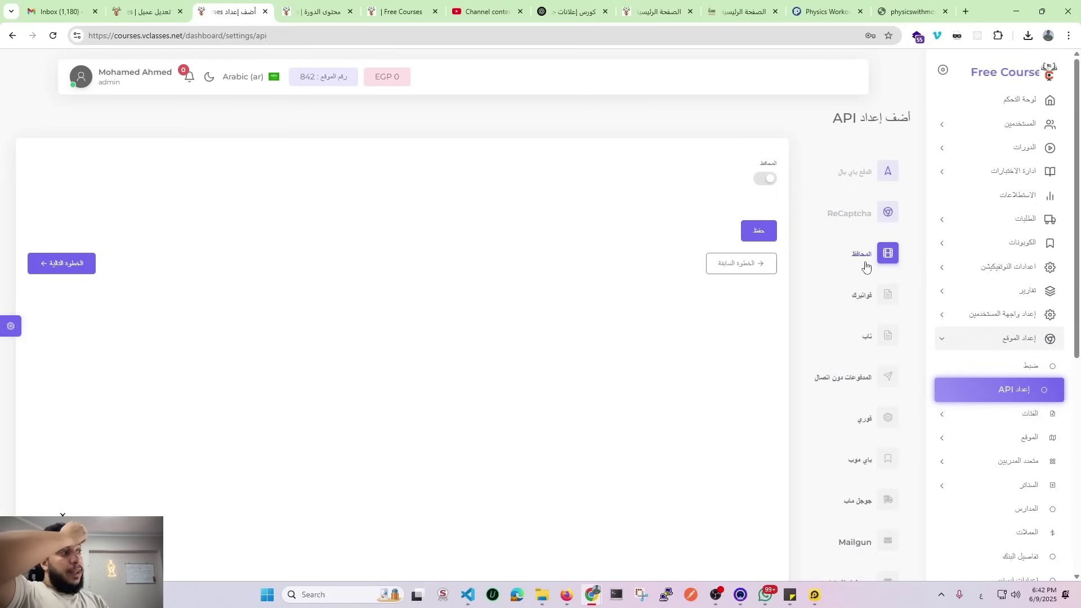
left_click(872, 297)
left_click(757, 180)
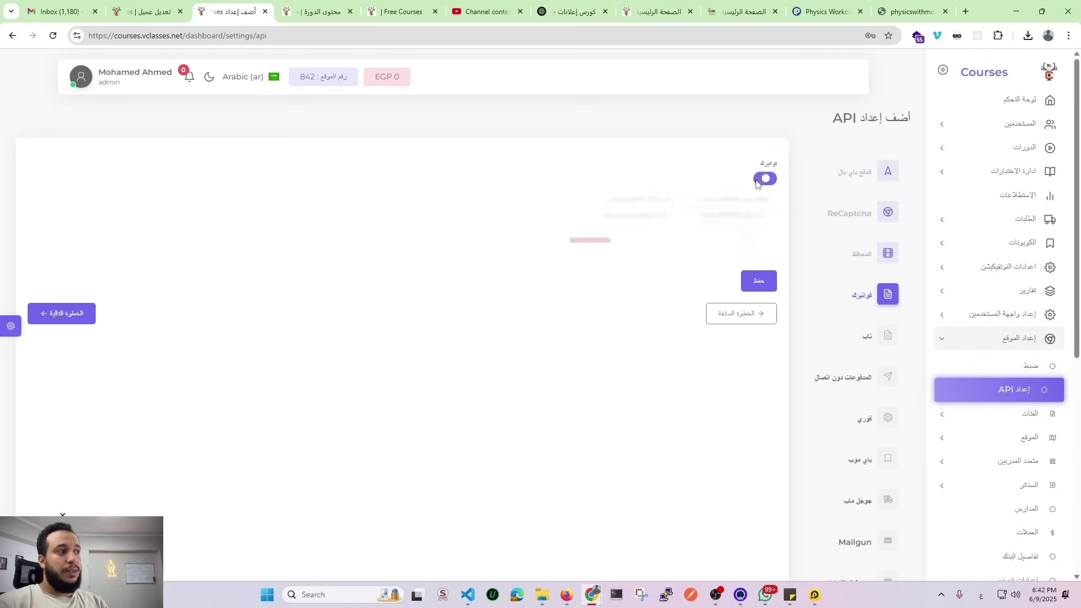
left_click(757, 181)
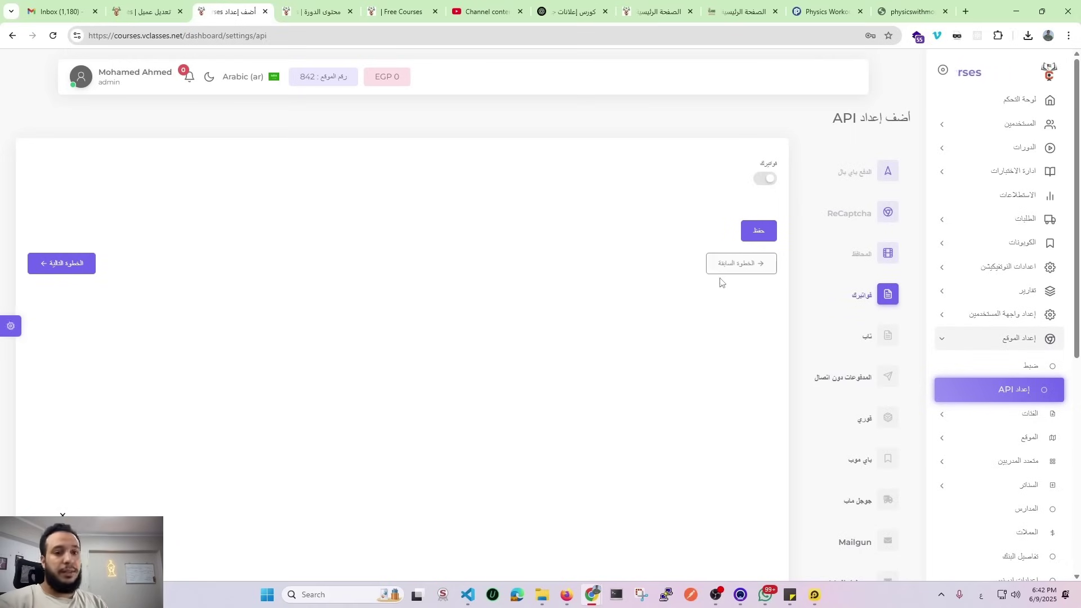
left_click(865, 341)
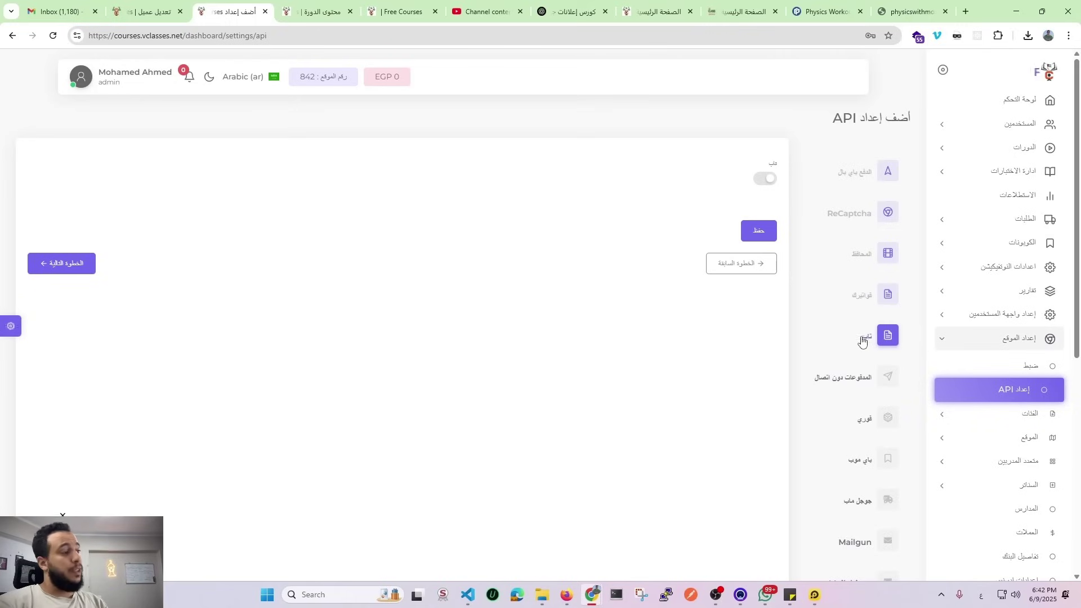
left_click(857, 381)
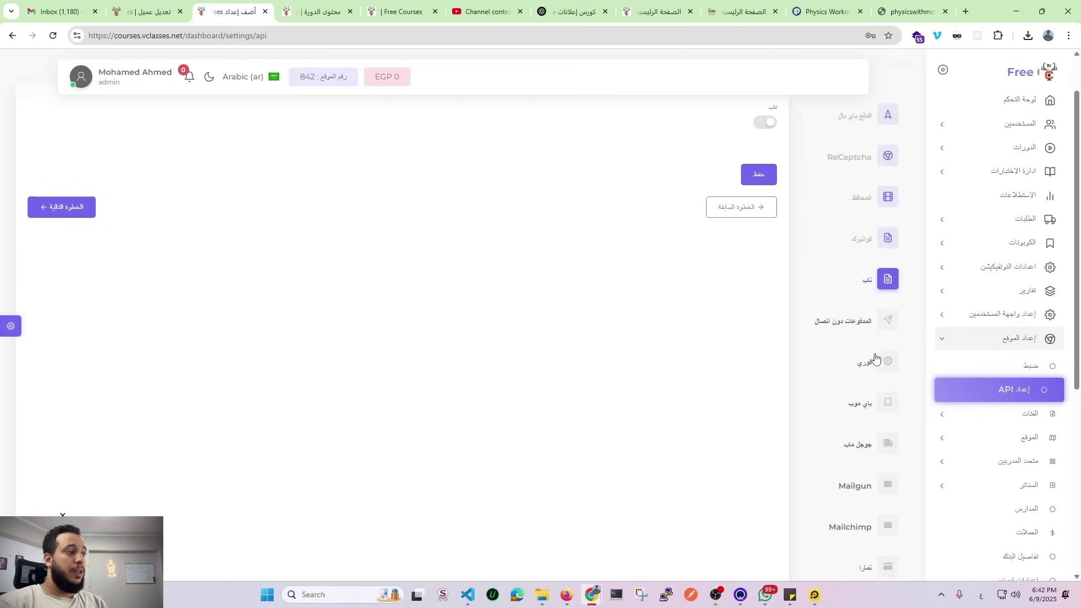
Enable Vodafone Cash under offline payments with the receiving wallet number and save.
left_click(878, 386)
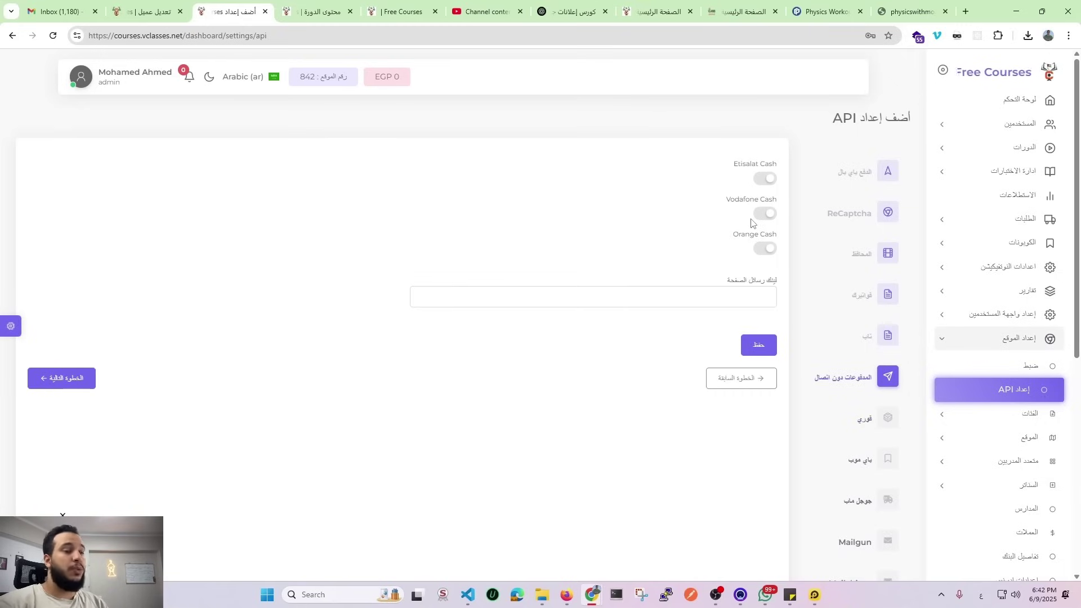
left_click(764, 213)
left_click(743, 250)
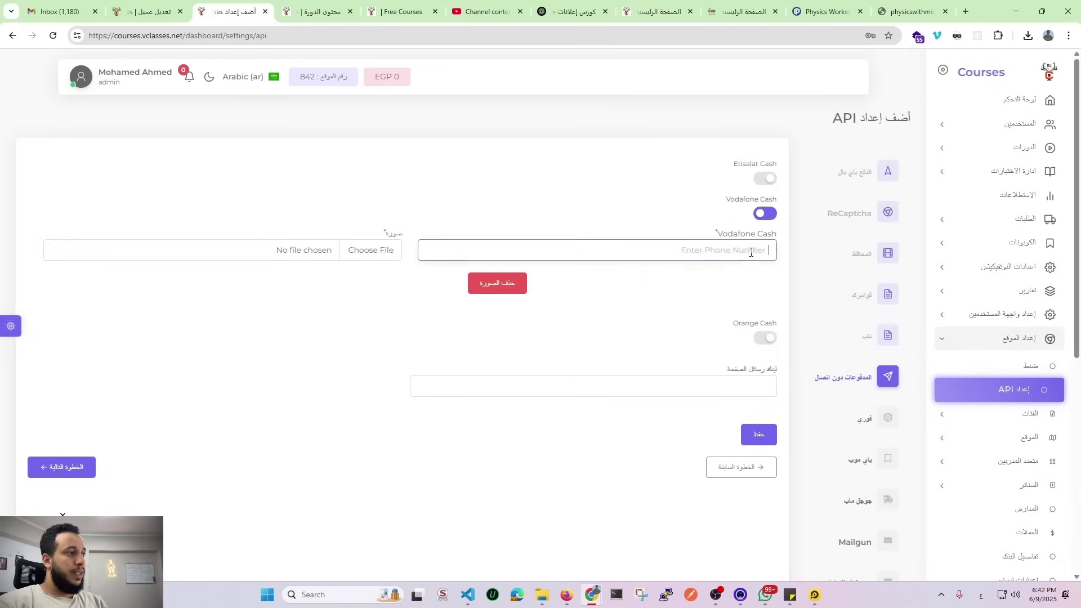
left_click(653, 279)
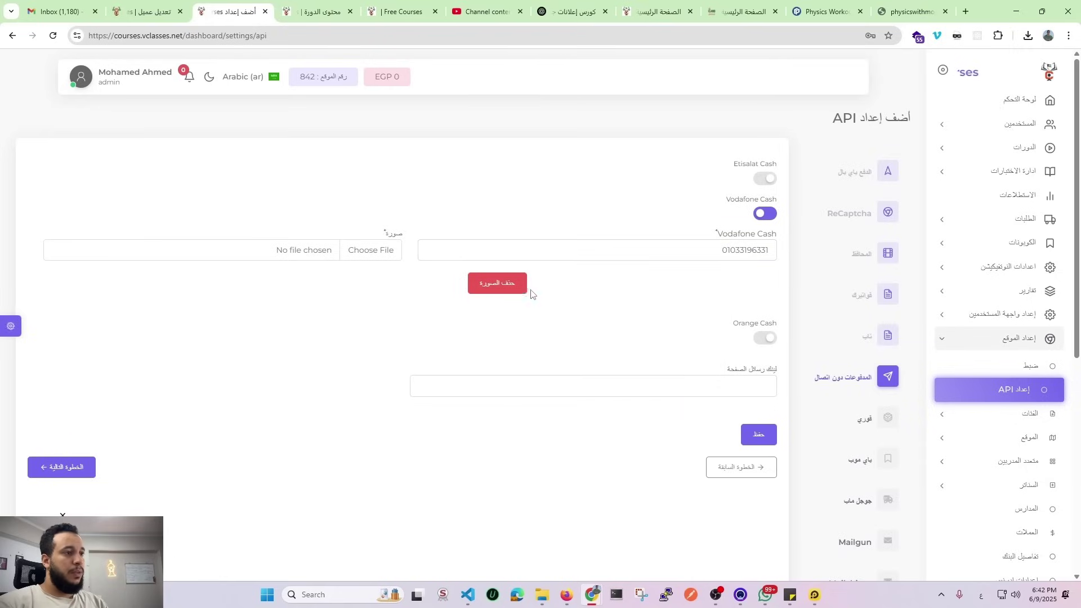
left_click(765, 439)
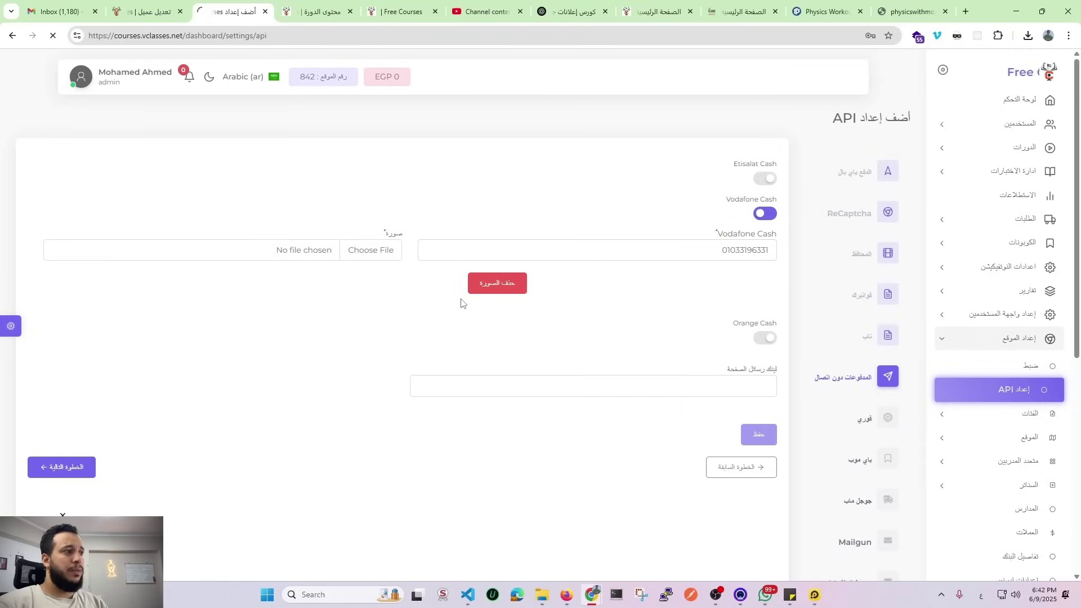
key("alt+Tab")
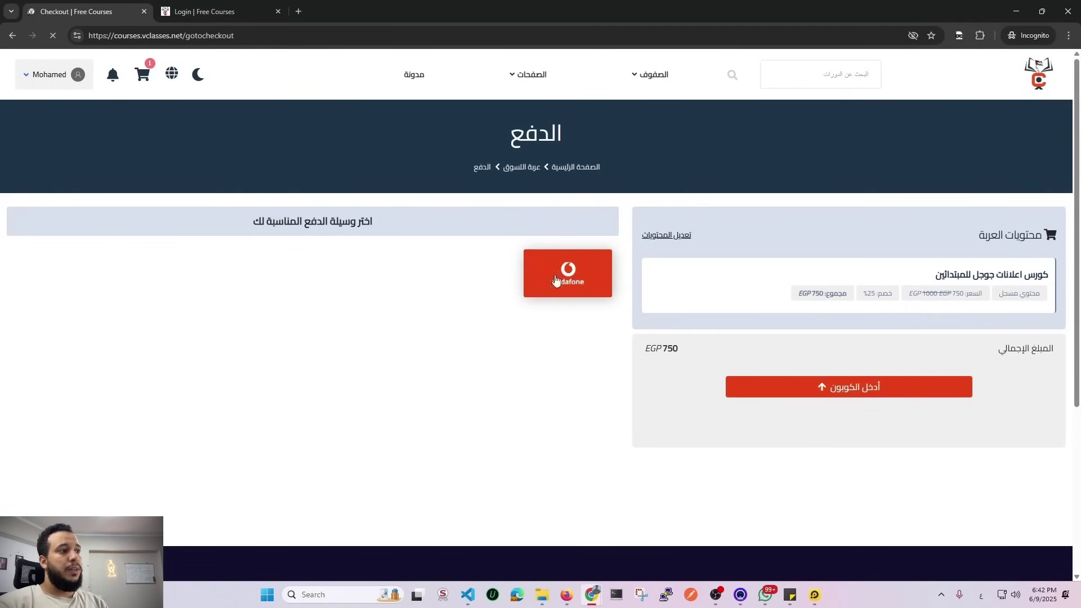
Choose Vodafone Cash at checkout and highlight the transfer steps and wallet number.
left_click(570, 280)
left_click_drag(735, 262, 660, 297)
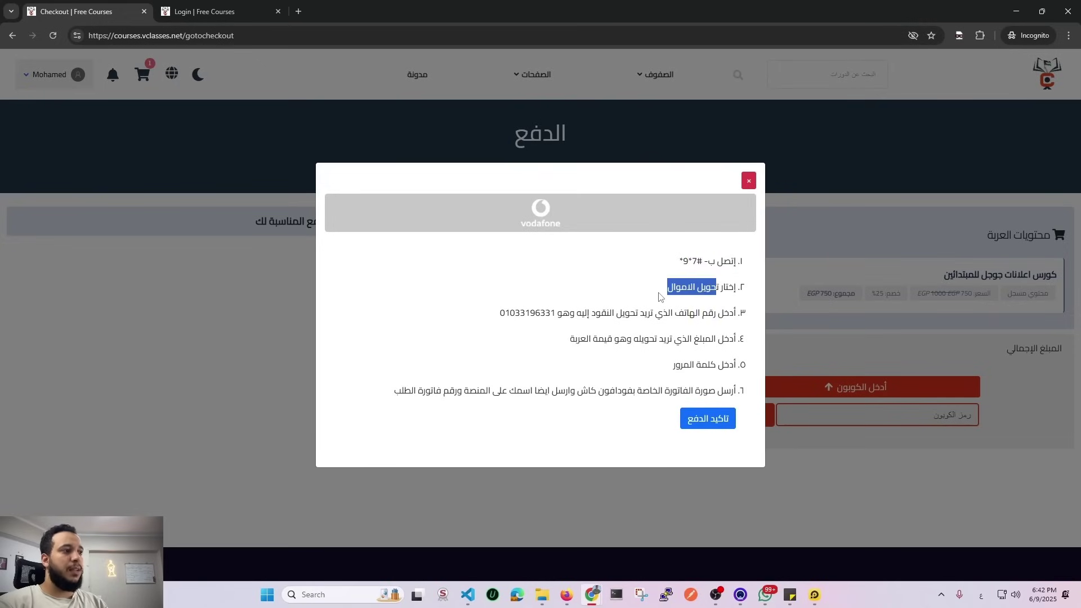
double_click(530, 313)
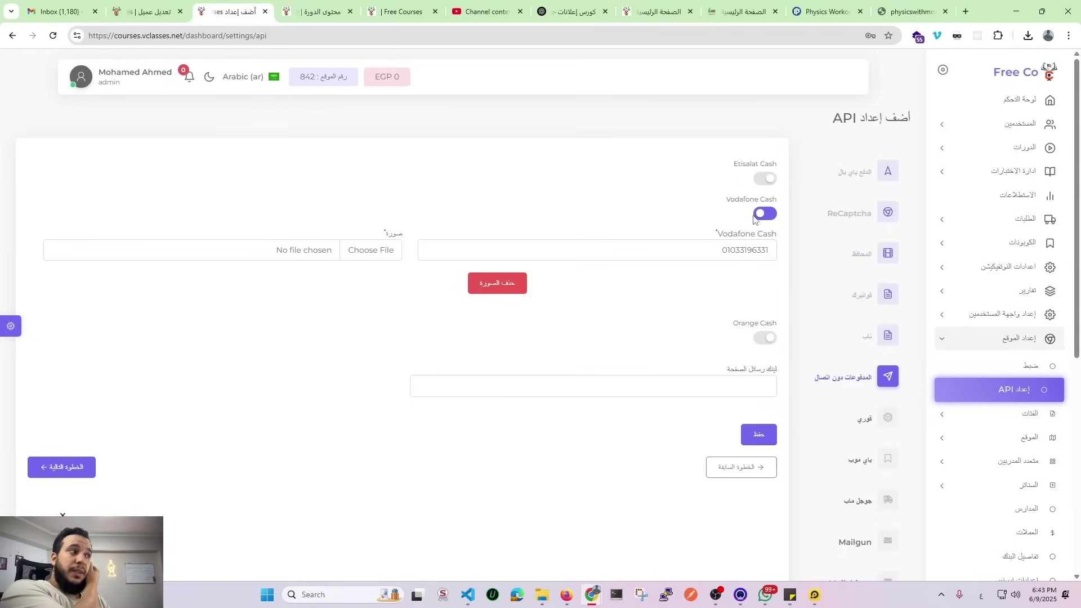
Scroll through the Fawaterk payment settings, glance at checkout, then reopen the Fawaterk section.
left_click(861, 294)
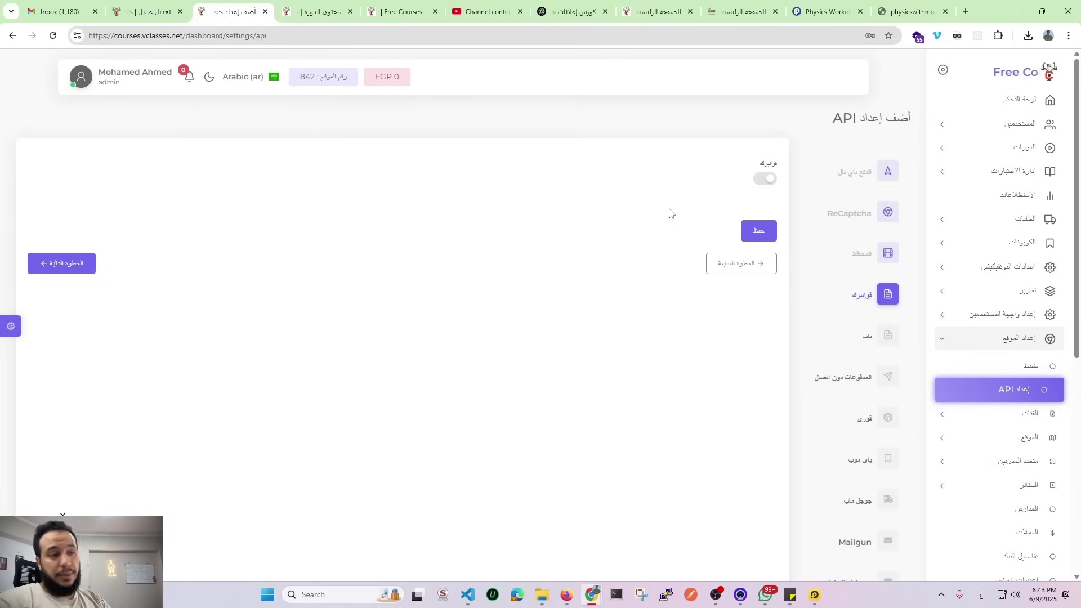
scroll(779, 233, "down", 3)
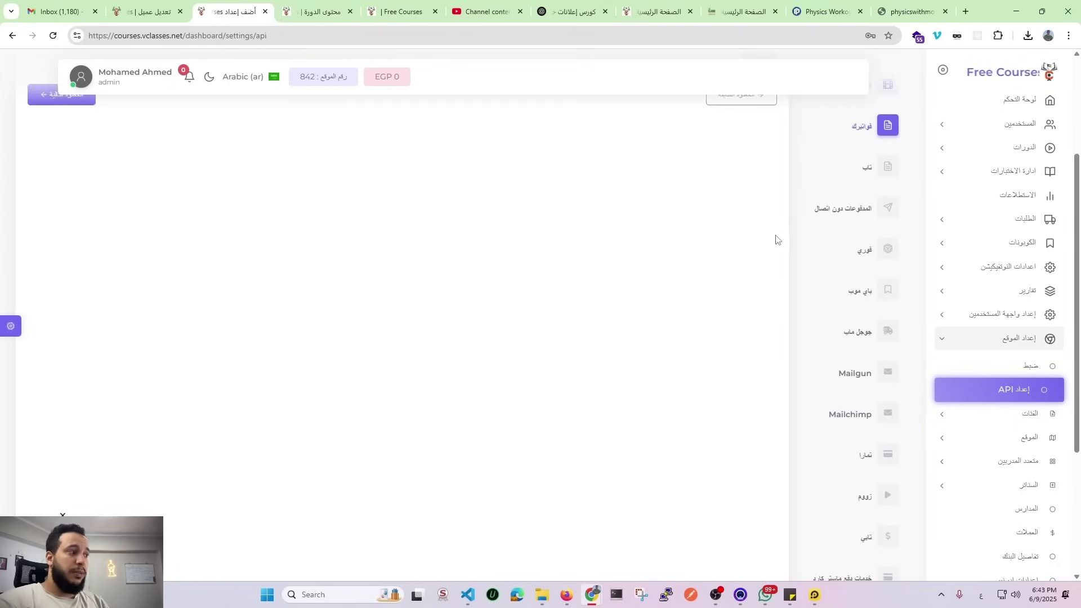
scroll(774, 236, "up", 3)
scroll(682, 209, "down", 5)
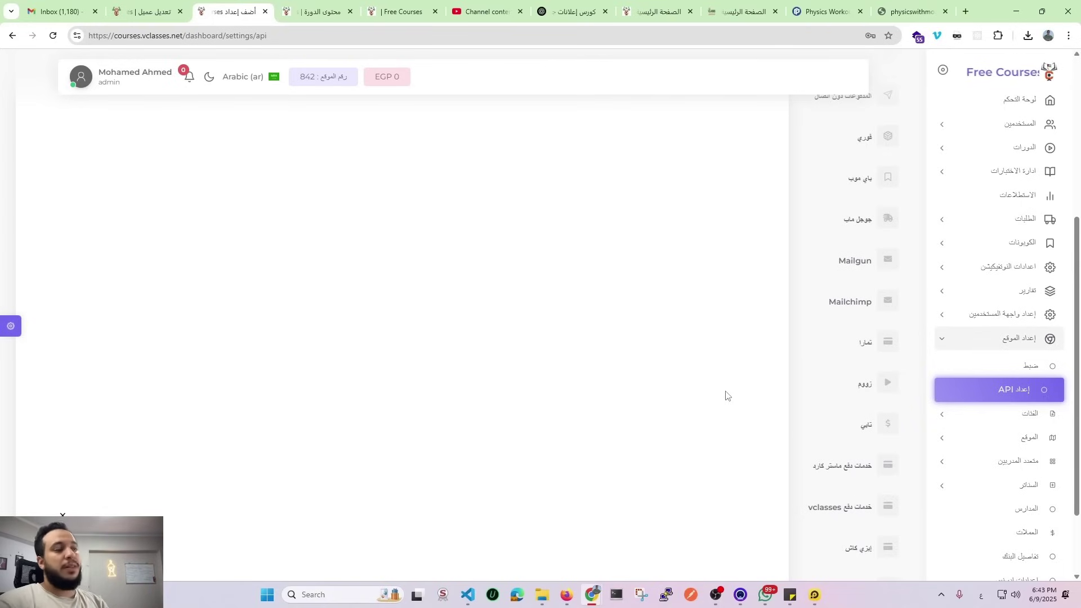
scroll(755, 445, "up", 5)
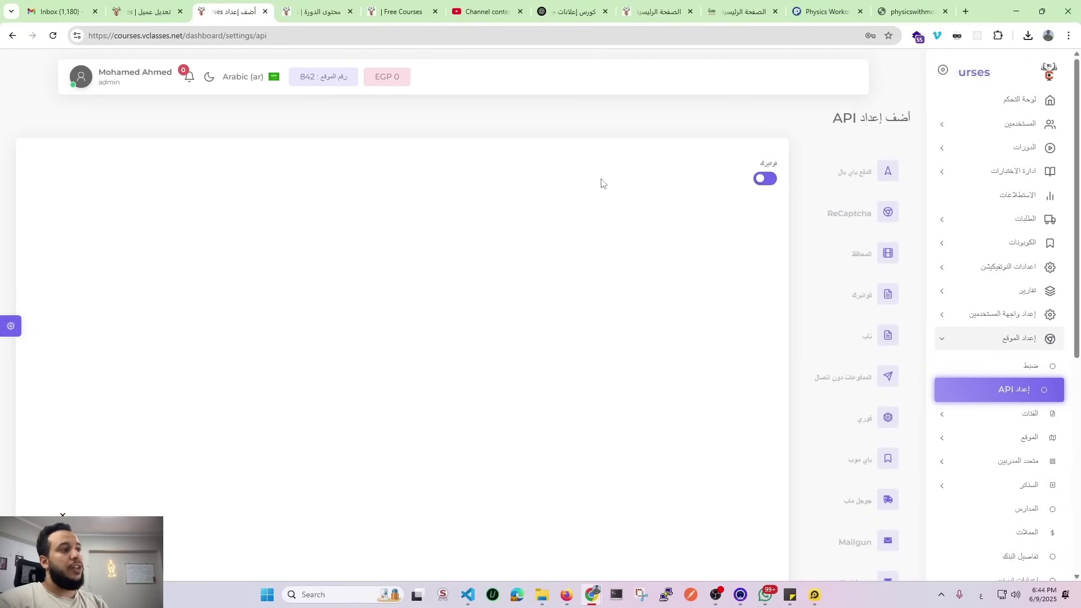
key("alt+Tab")
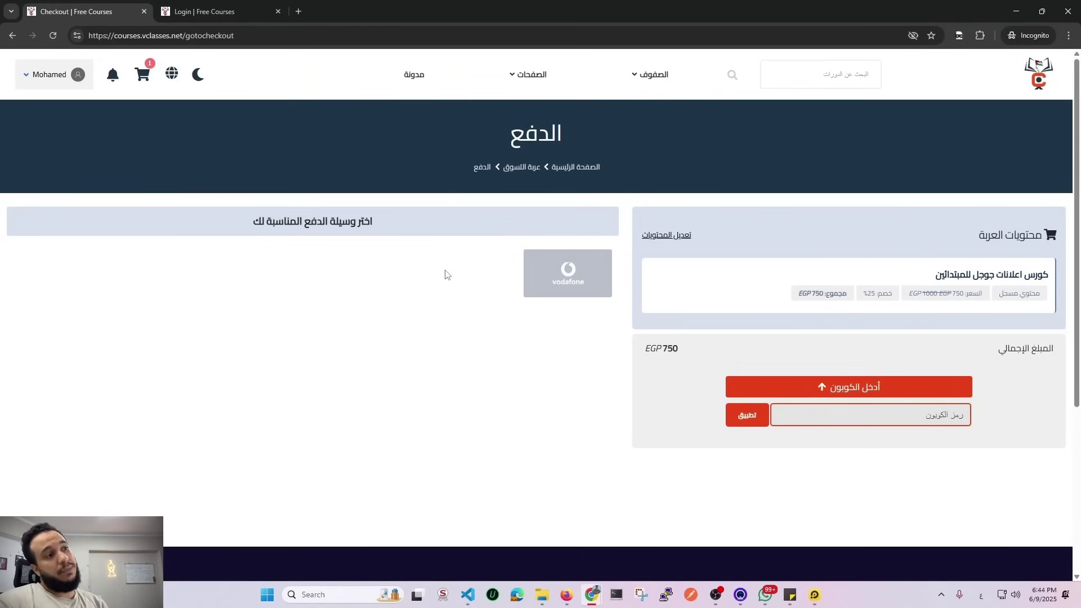
key("alt+Tab")
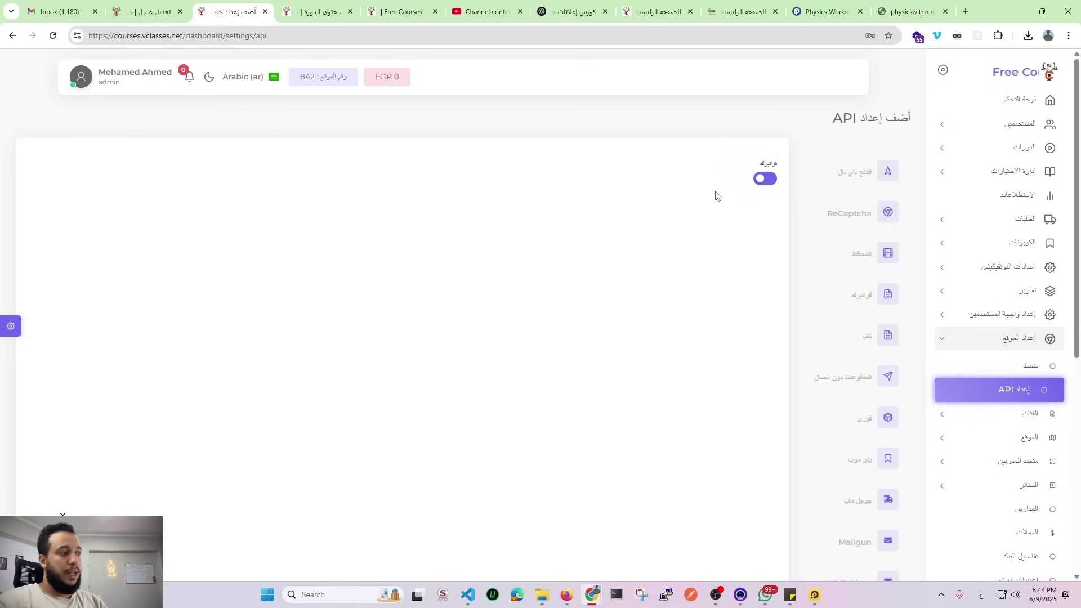
left_click(859, 301)
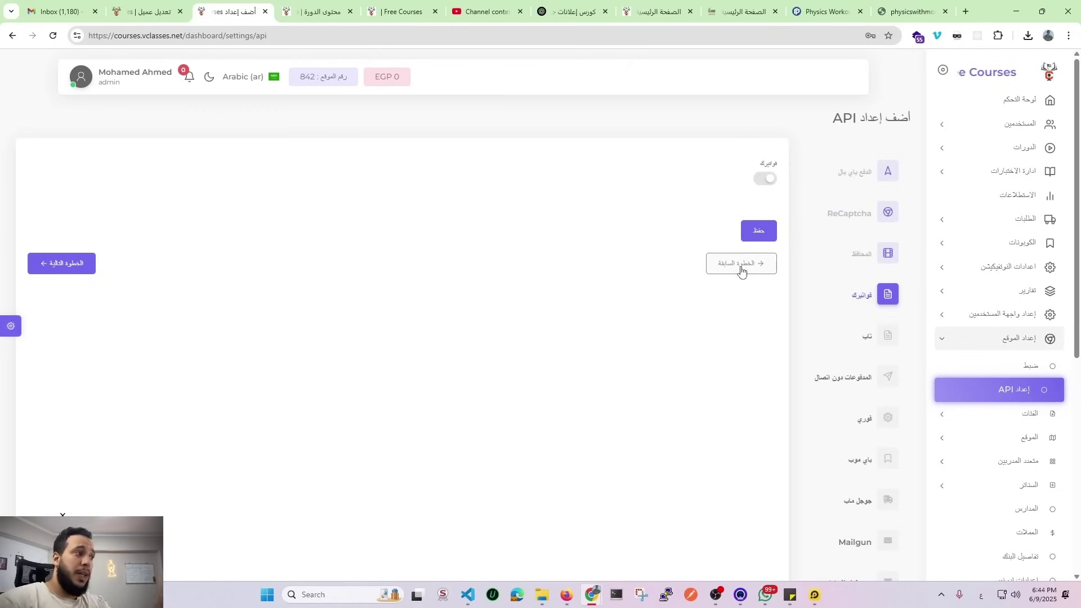
Toggle the Fawaterk gateway on, then switch it back off.
left_click(769, 180)
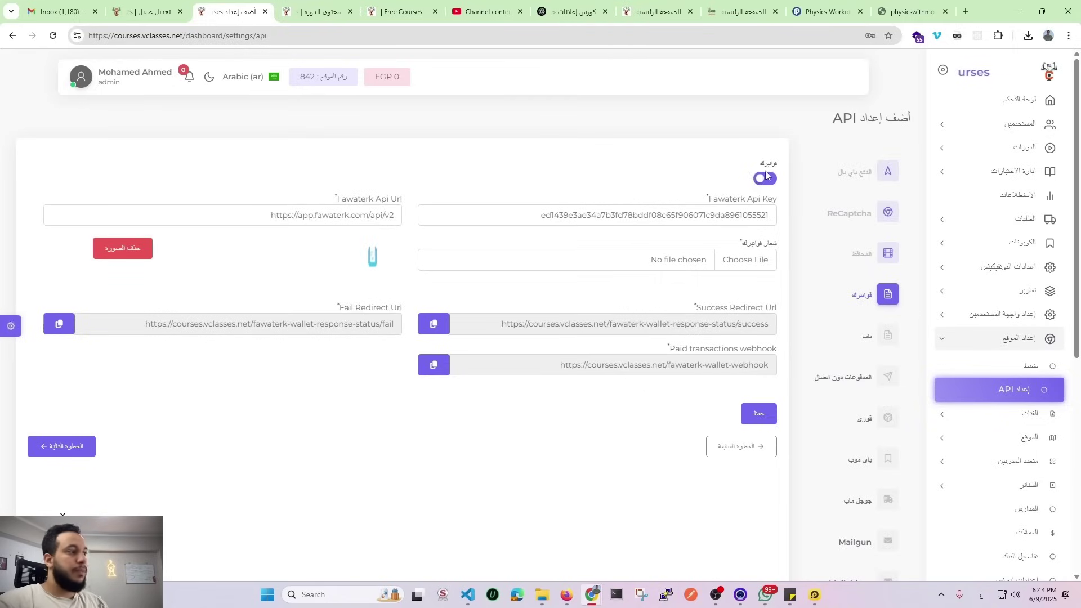
left_click(768, 183)
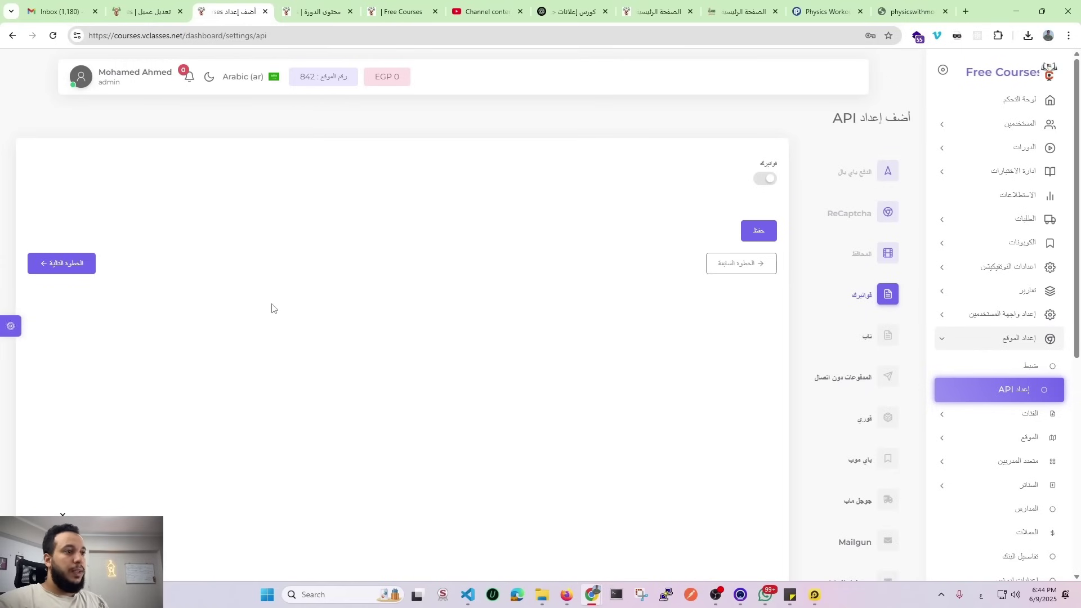
key("alt+Tab")
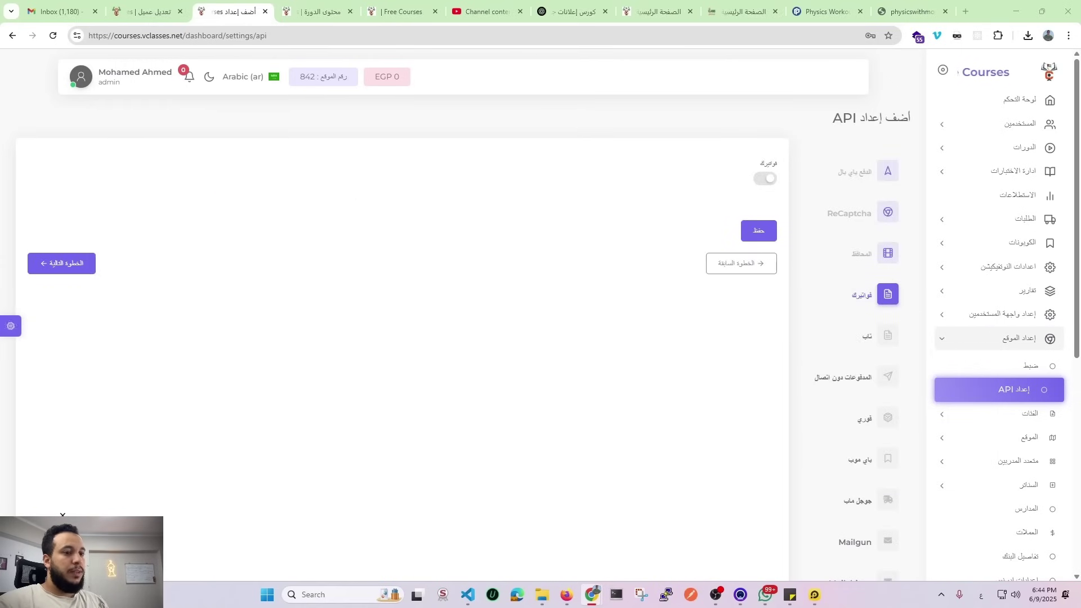
Open the support chat widget and start a new conversation.
left_click(26, 555)
key("alt+Tab")
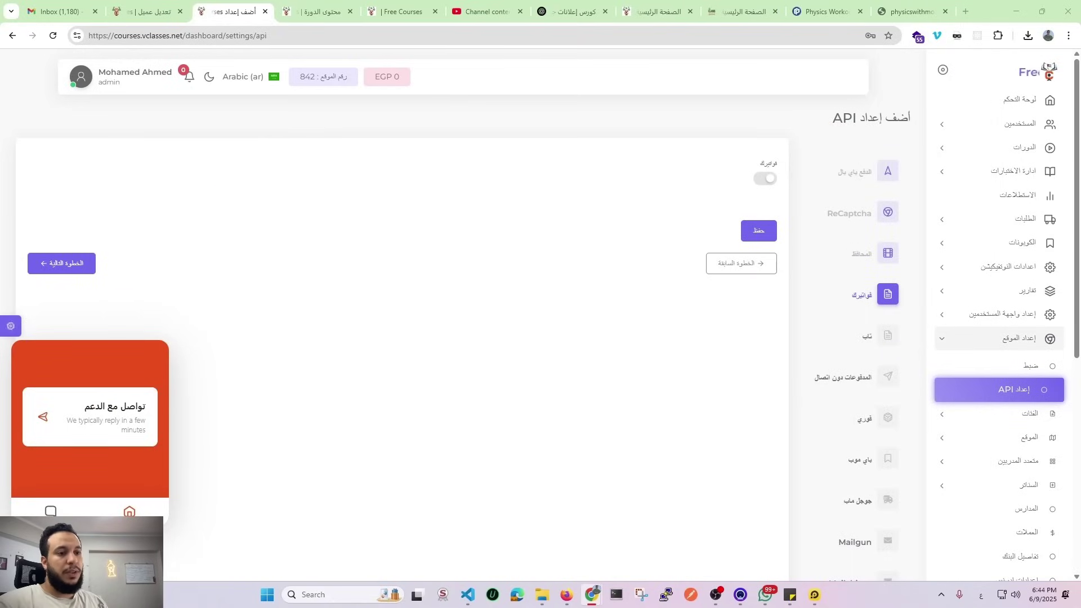
scroll(99, 462, "down", 2)
scroll(102, 416, "up", 2)
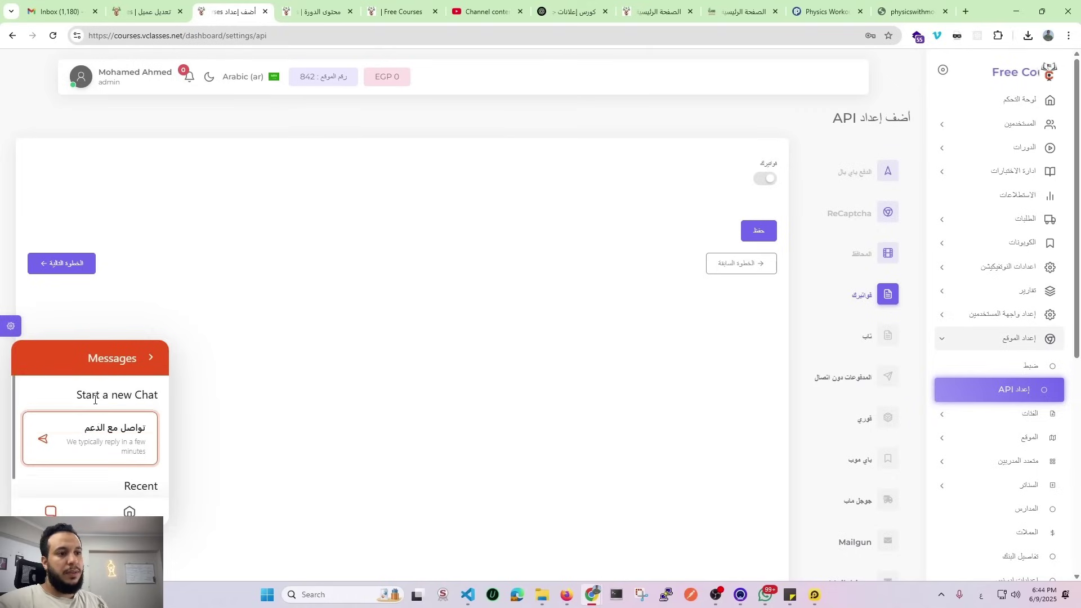
scroll(107, 431, "down", 3)
left_click(114, 432)
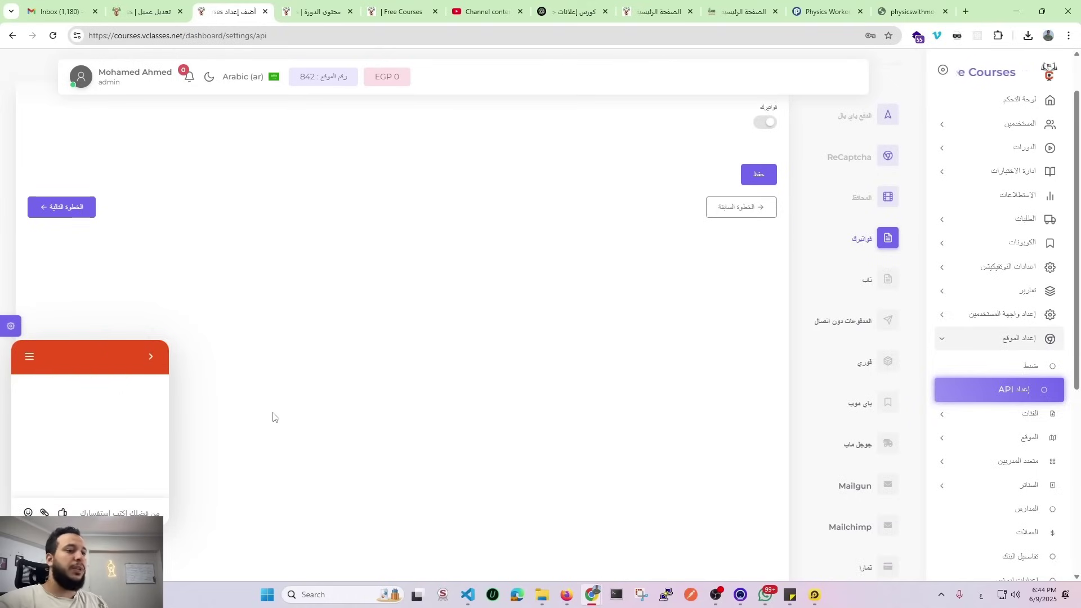
key("alt+Tab")
key("alt+Tab")
key("alt+Tab")
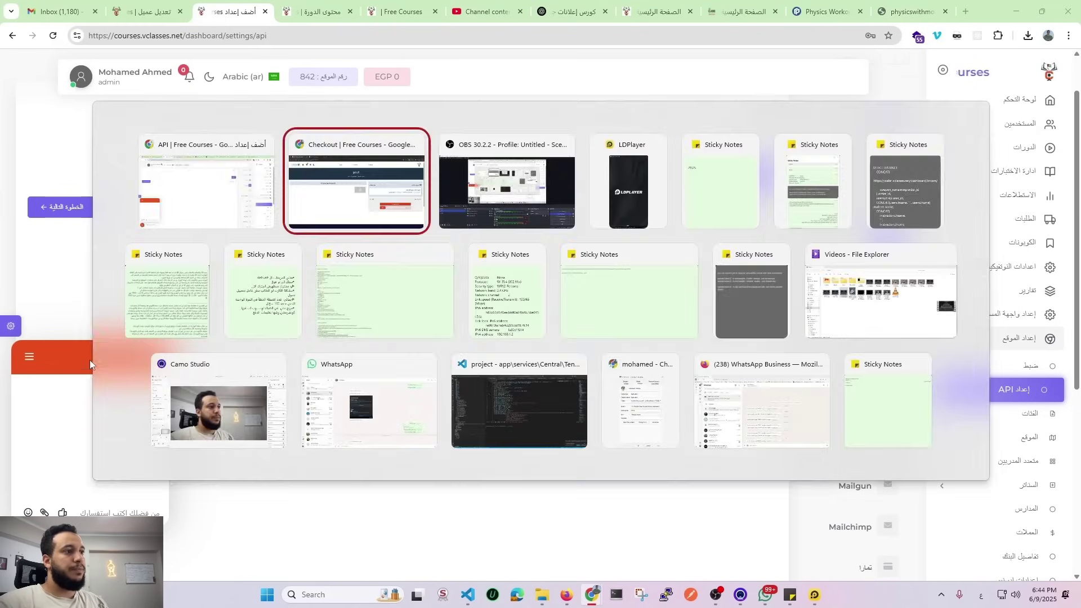
left_click(211, 202)
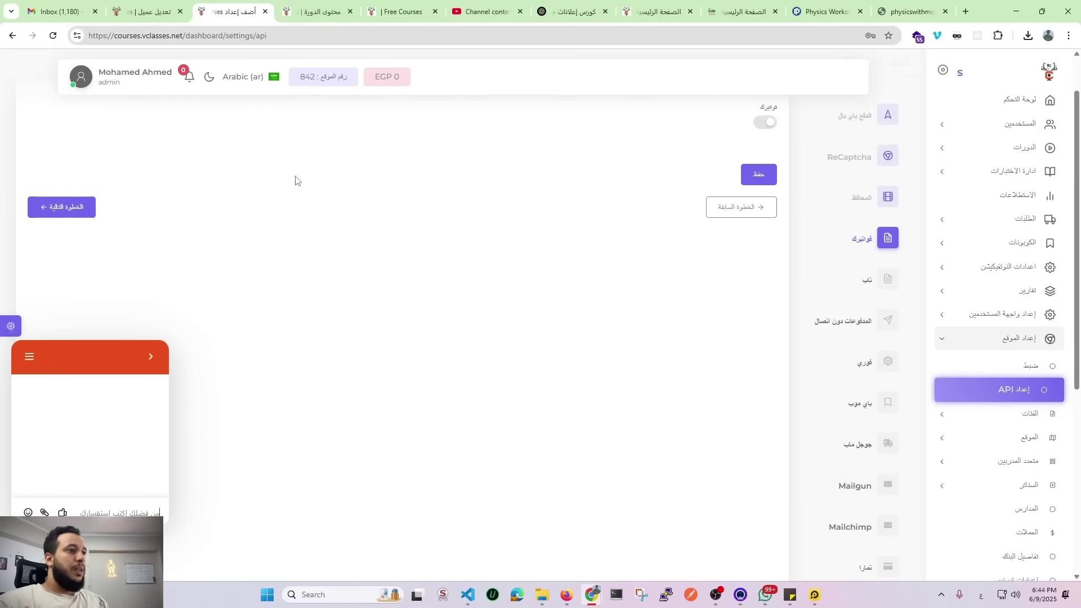
Place the Google Ads course order with Vodafone Cash, then expand Orders in the admin menu.
key("alt+Tab")
left_click(335, 193)
left_click(534, 248)
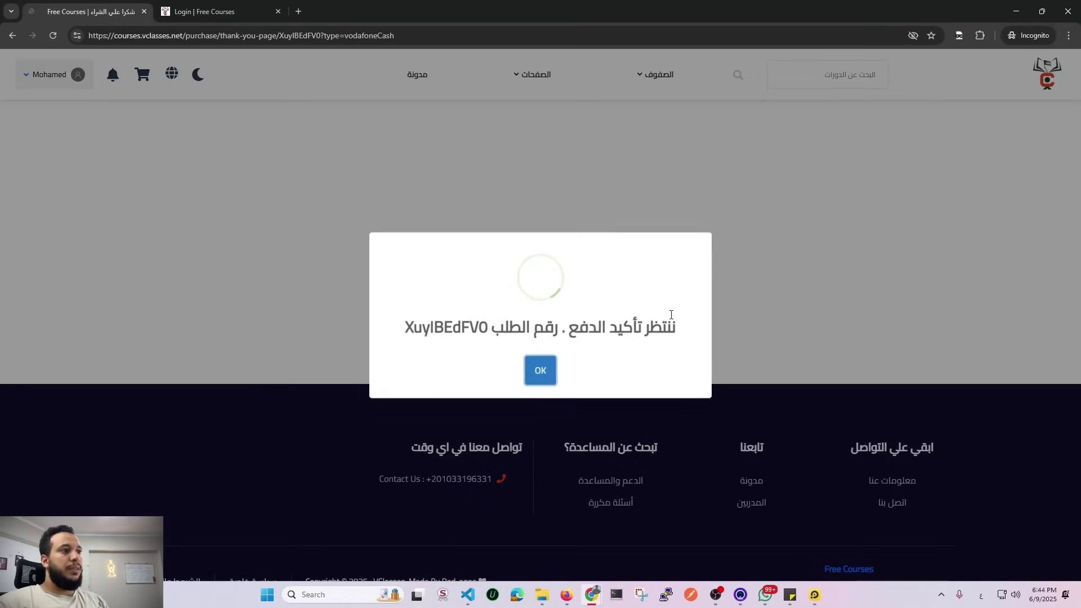
left_click(540, 369)
left_click_drag(651, 282, 415, 285)
key("alt+Tab")
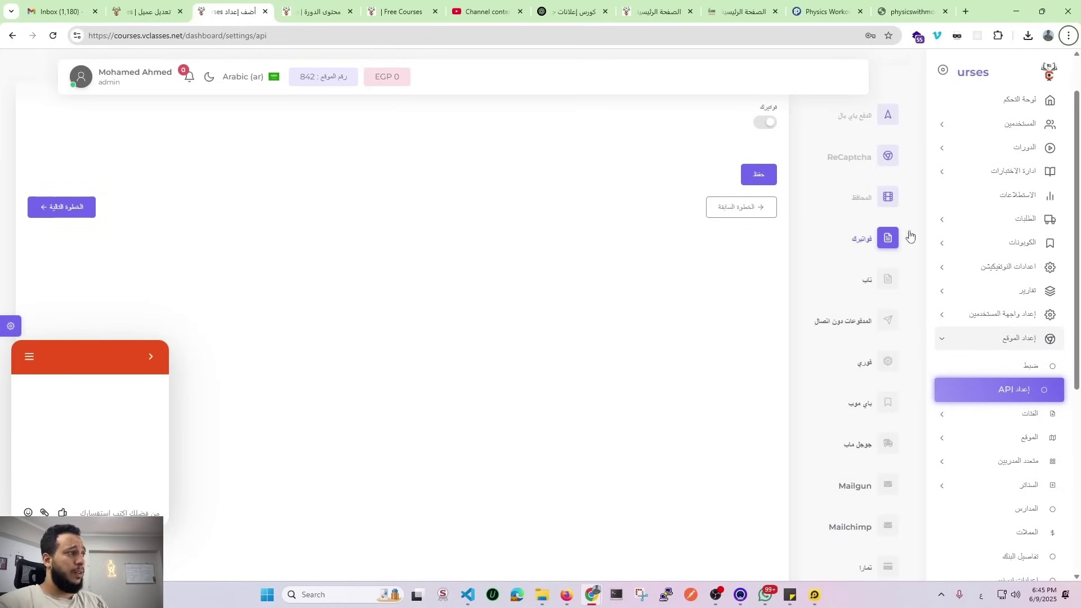
left_click(1013, 220)
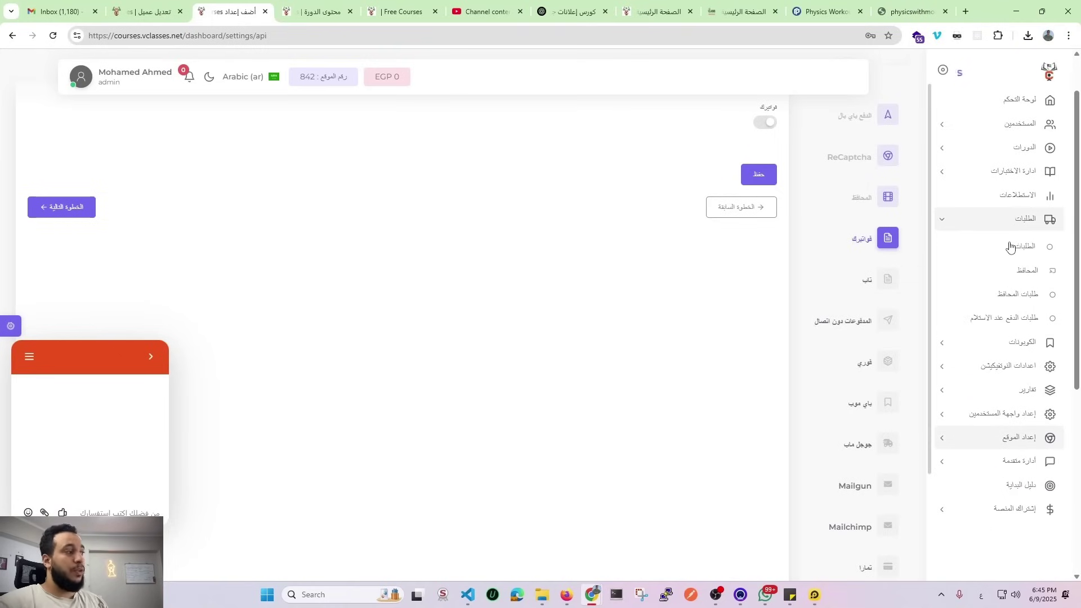
Open the orders list, close the support chat, and mark the student's 750 order as paid.
left_click(1030, 248)
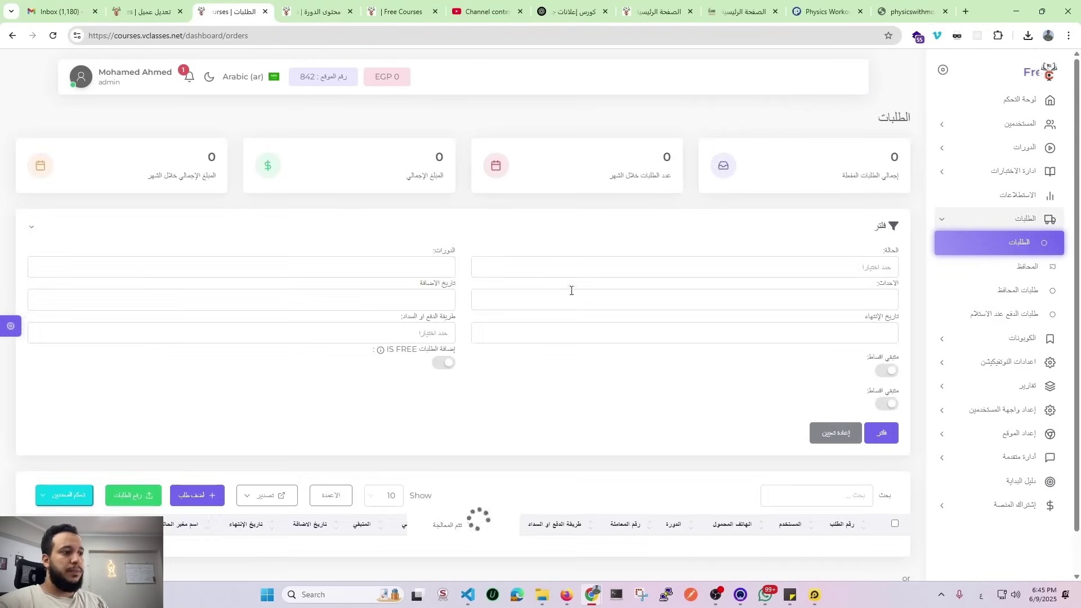
scroll(572, 293, "down", 3)
left_click(189, 363)
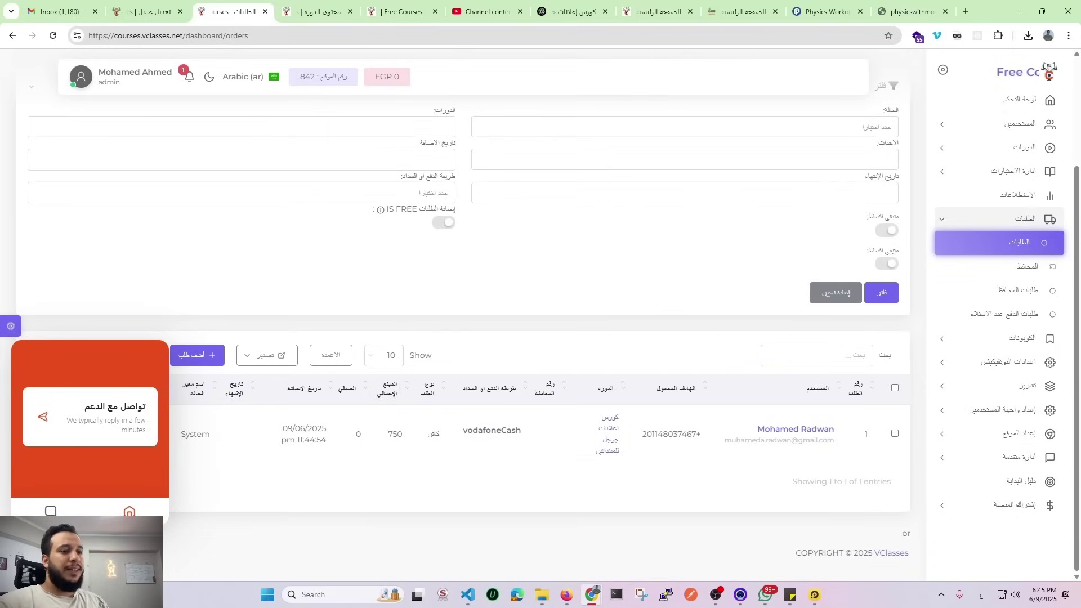
left_click(28, 553)
scroll(769, 336, "up", 3)
scroll(673, 422, "down", 3)
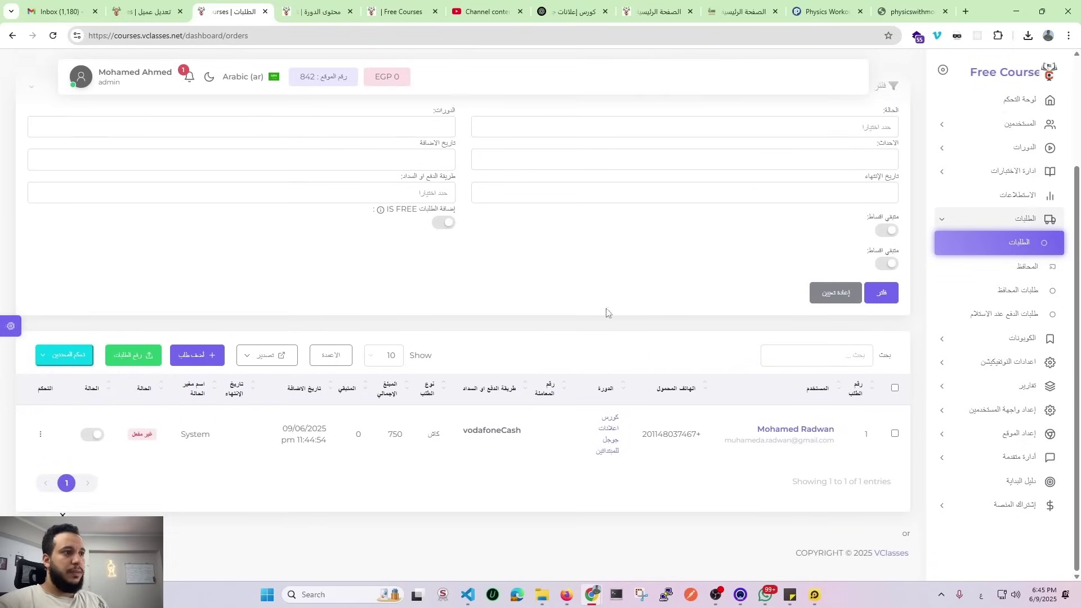
scroll(563, 270, "up", 2)
scroll(632, 269, "down", 2)
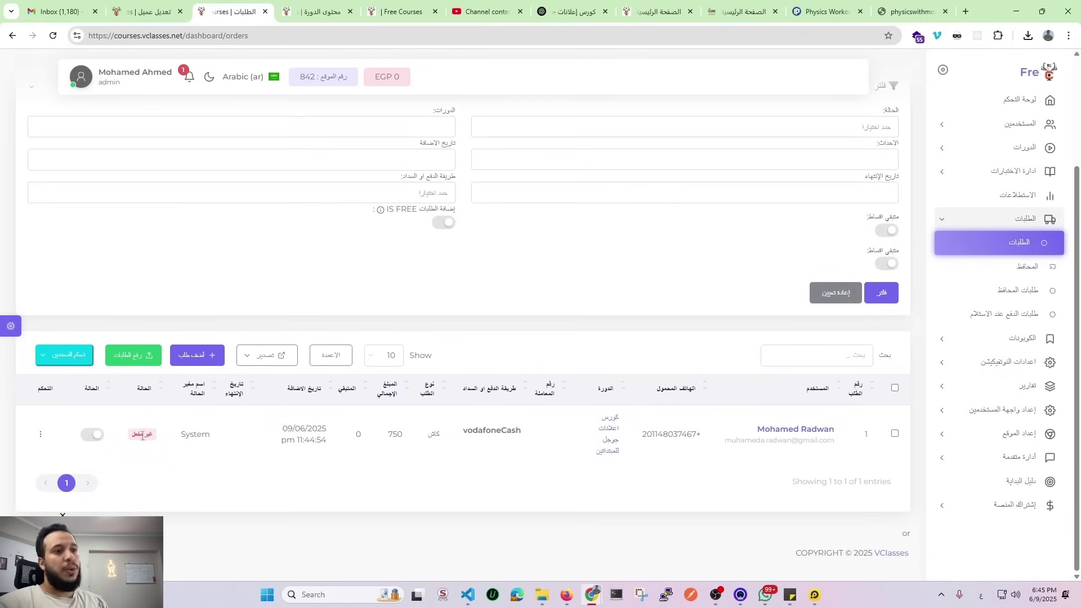
left_click(90, 435)
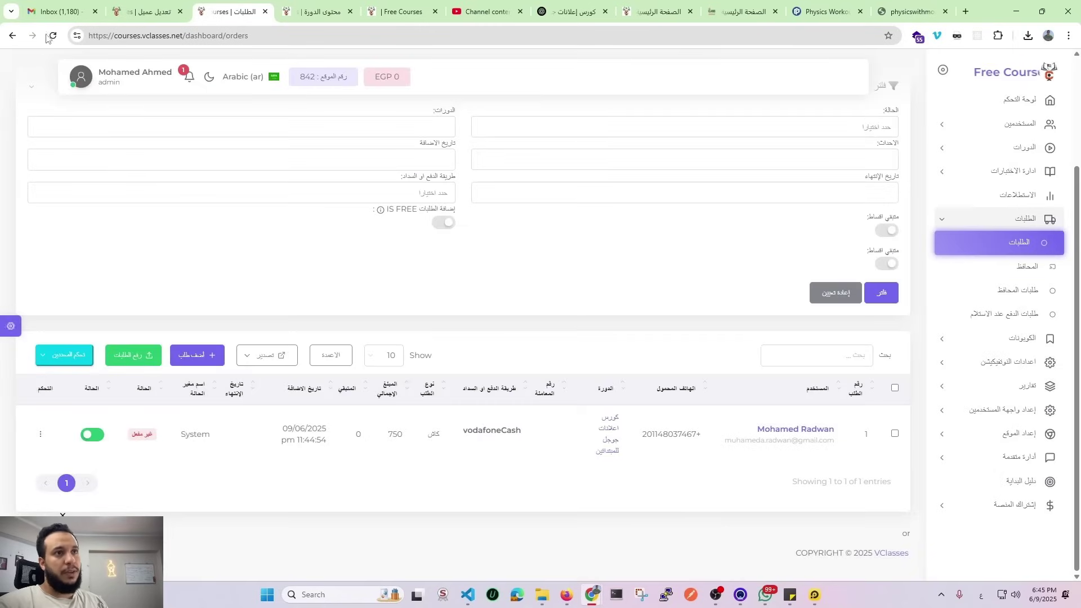
left_click(51, 36)
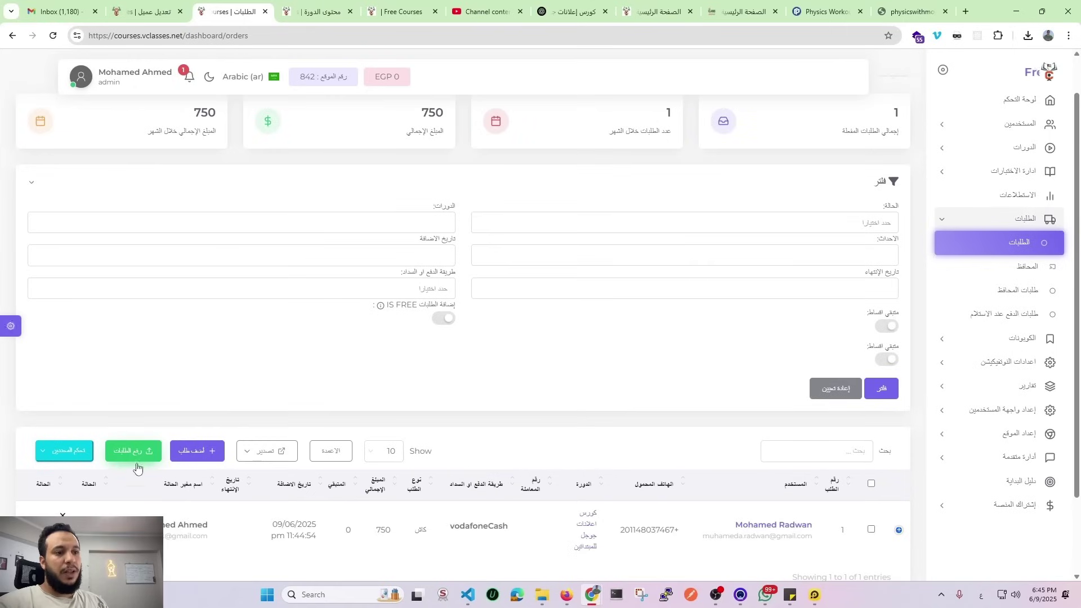
Highlight the order's paid status and the admin who changed it.
double_click(87, 439)
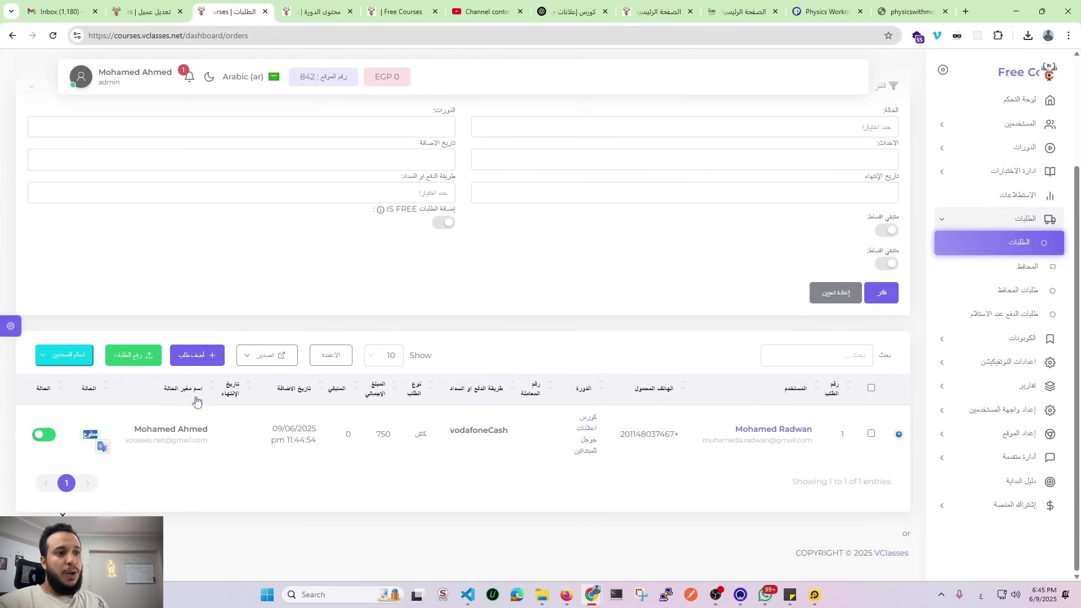
left_click_drag(124, 441, 207, 445)
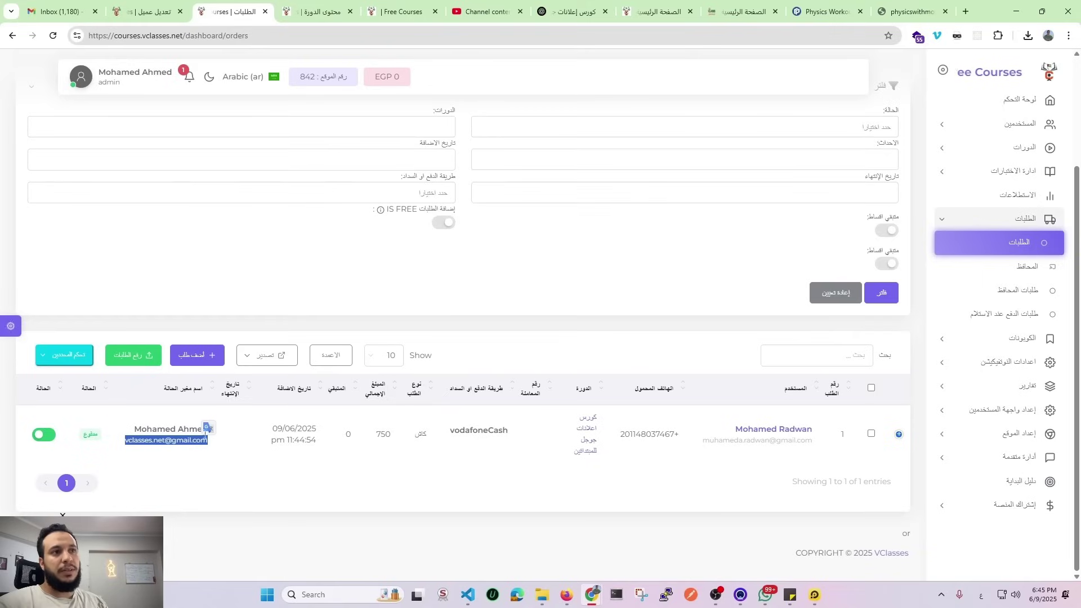
left_click(116, 85)
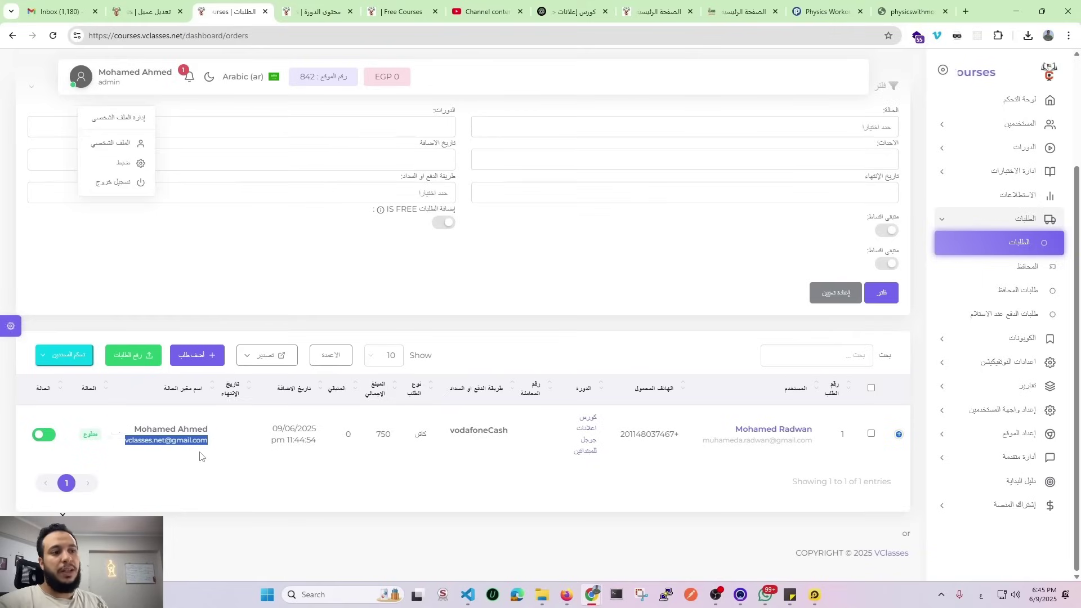
left_click_drag(208, 429, 132, 430)
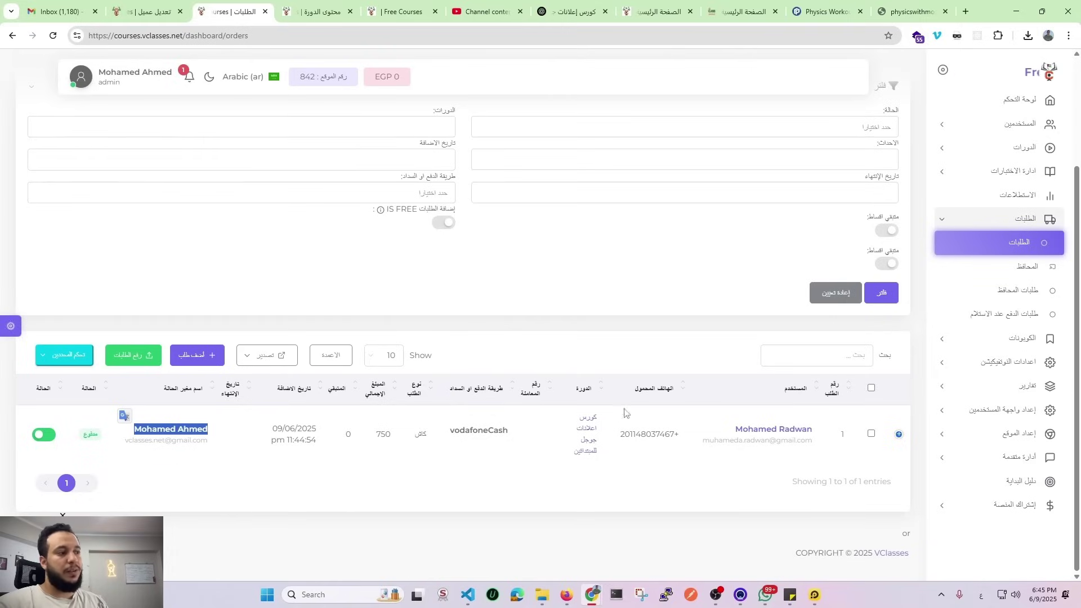
key("alt+Tab")
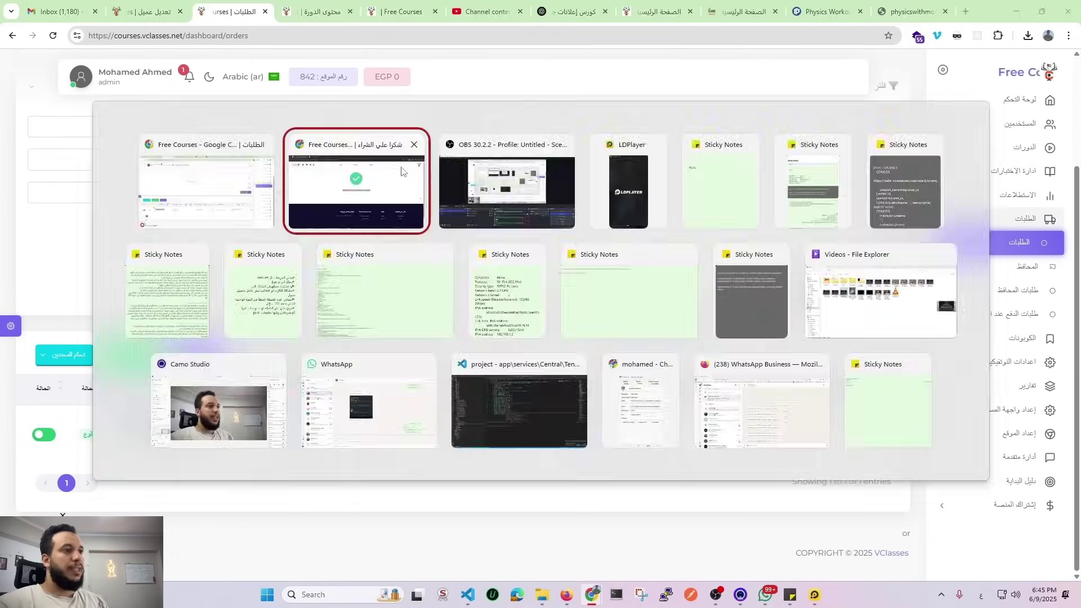
Go to the student's enrolled courses and open the purchased Google Ads course.
key("F5")
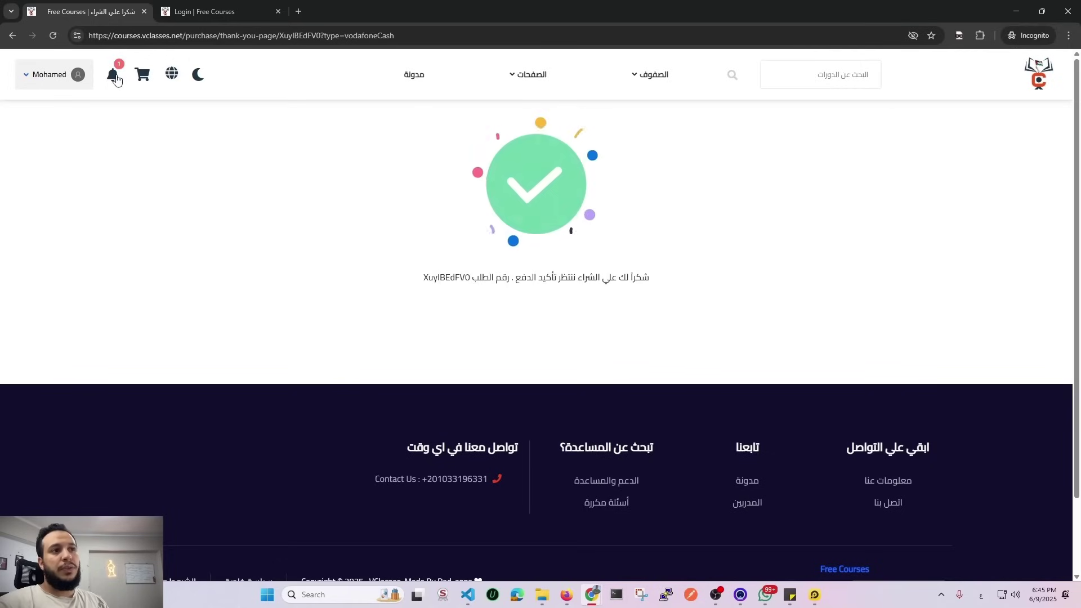
left_click(114, 77)
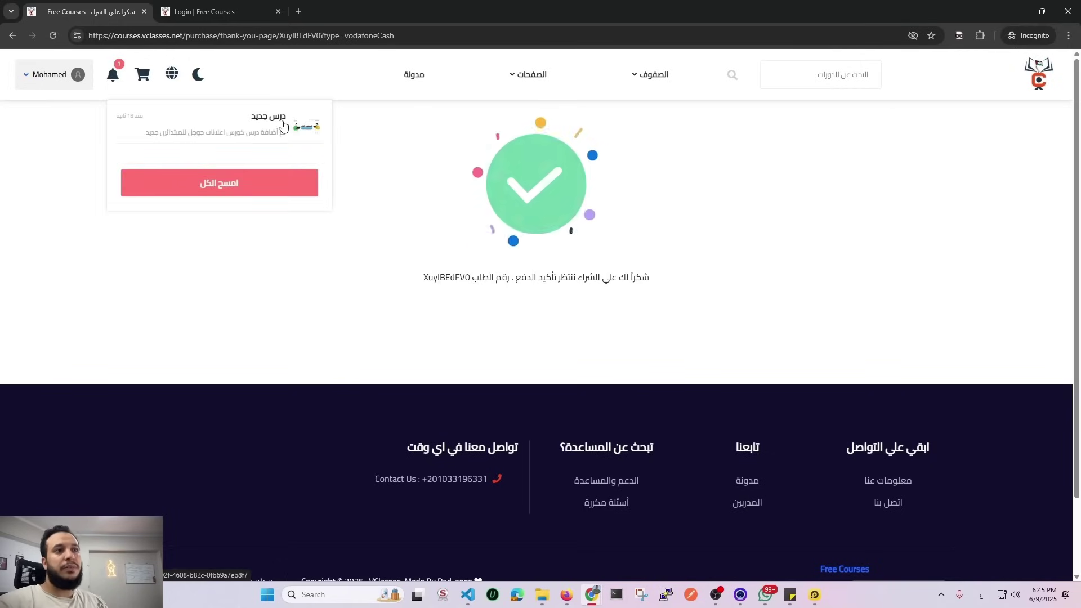
left_click(63, 77)
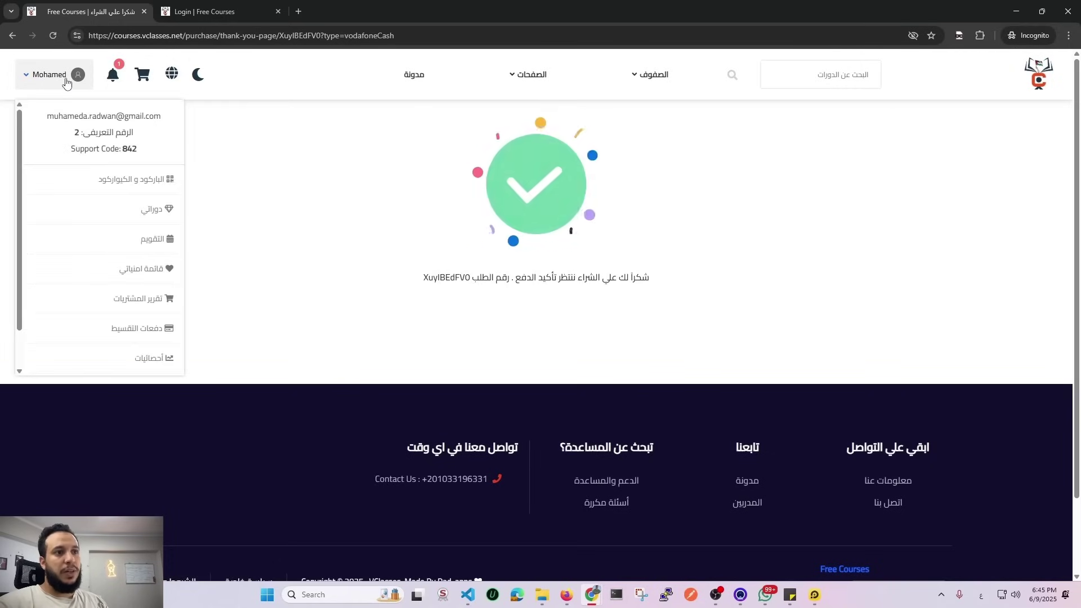
left_click(148, 219)
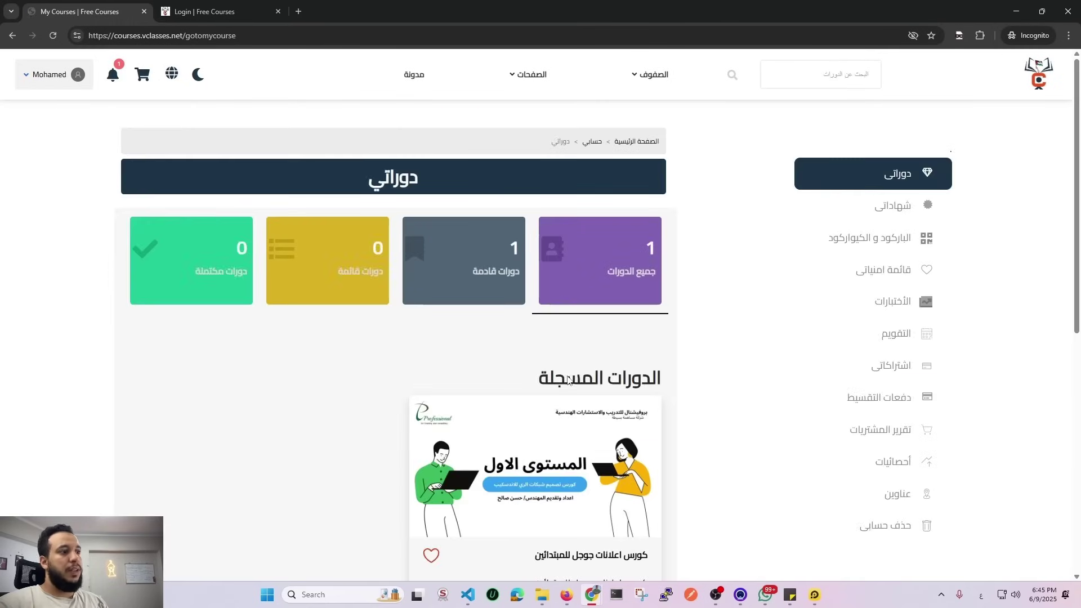
scroll(568, 381, "down", 4)
left_click(450, 390)
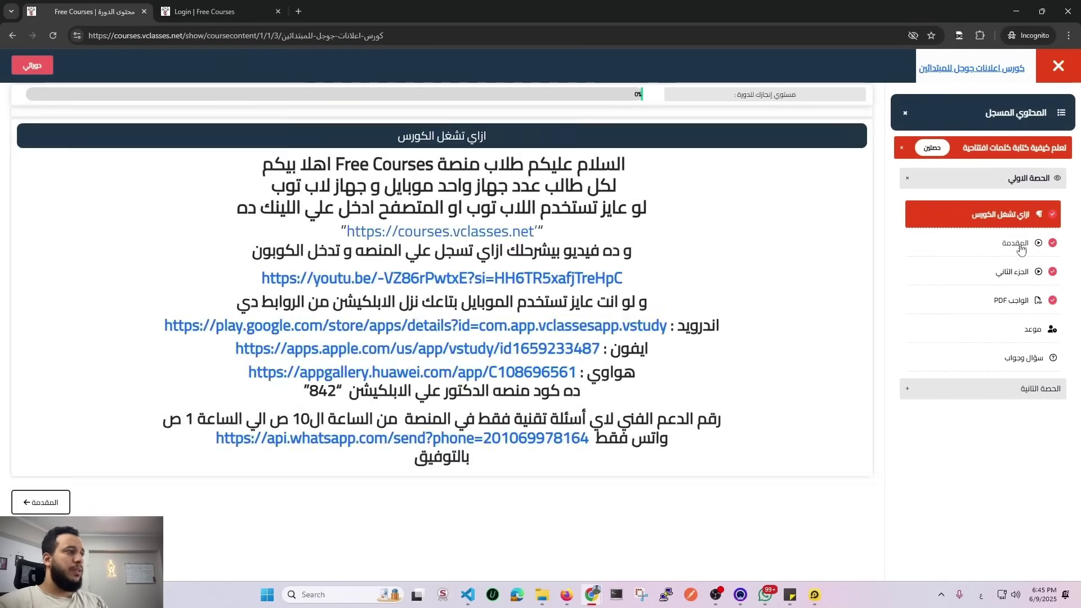
Open the first session's المقدمة intro lesson and play its video.
left_click(1019, 248)
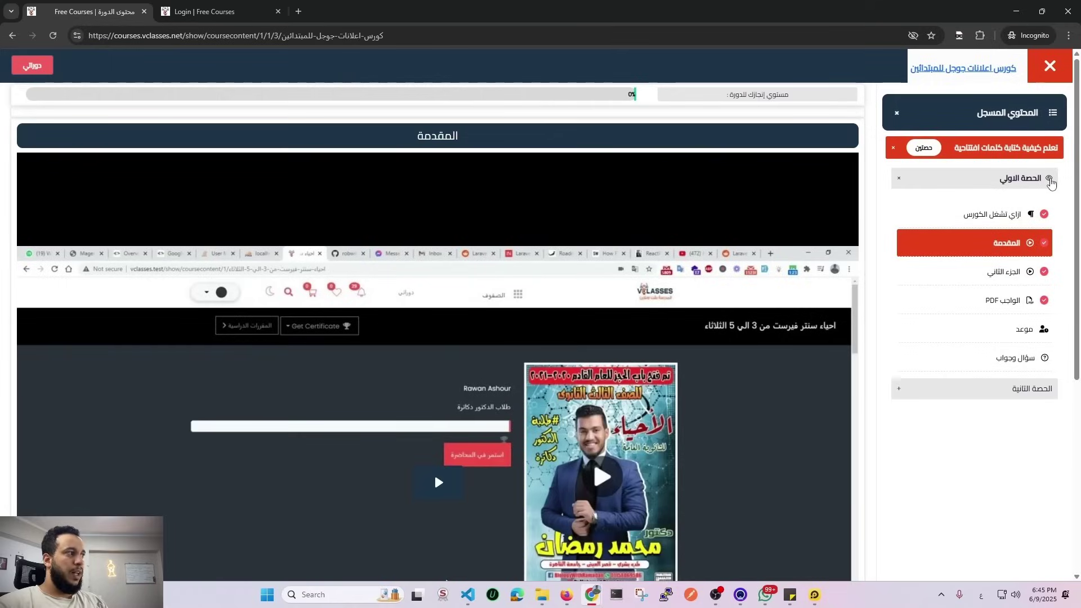
left_click(1009, 278)
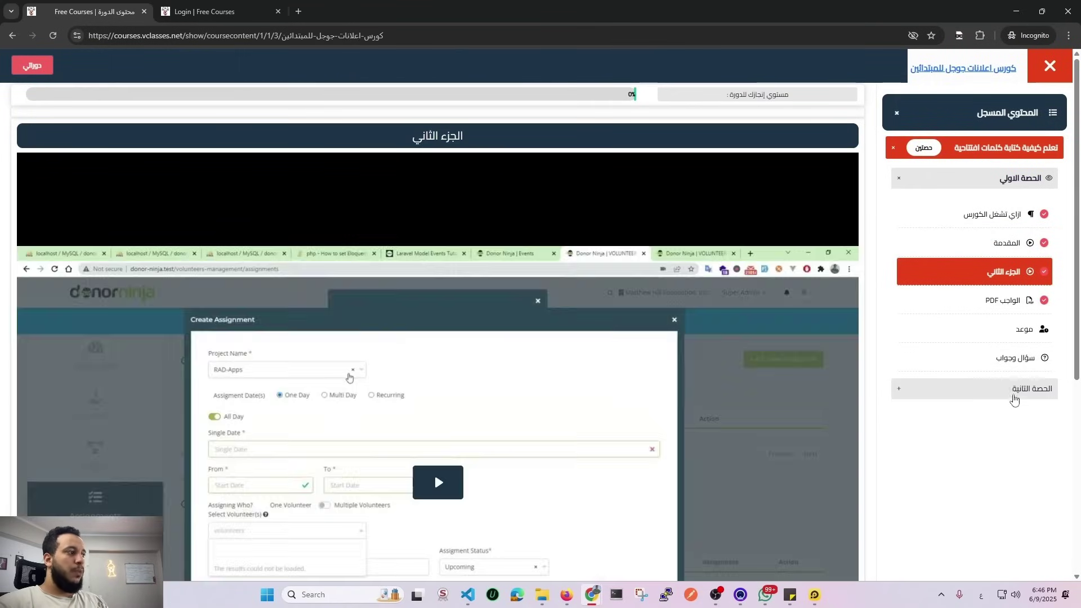
left_click(1013, 394)
left_click(993, 249)
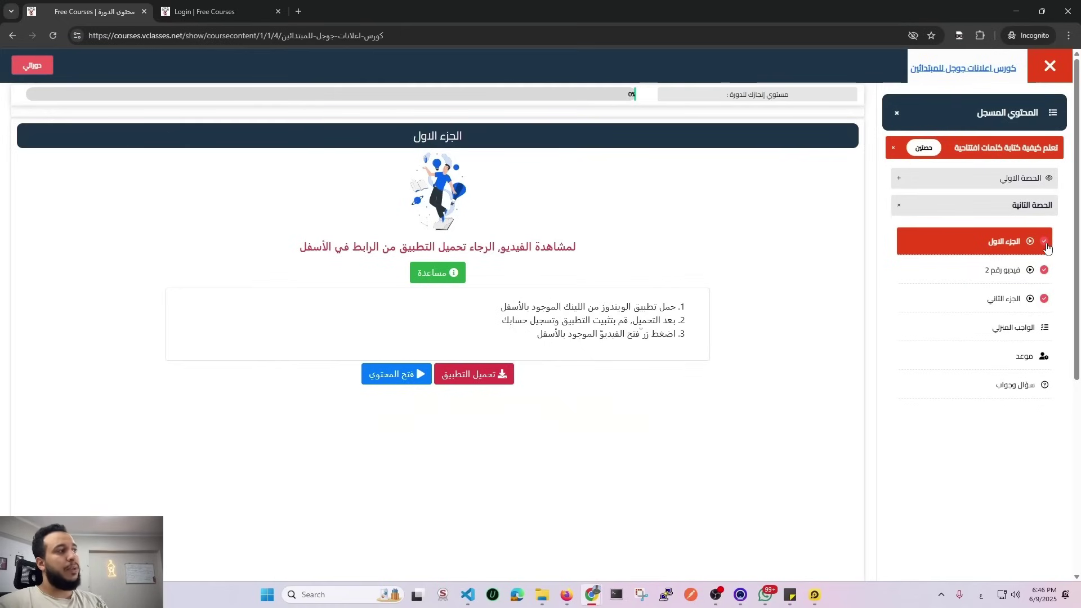
left_click(1010, 205)
left_click(999, 179)
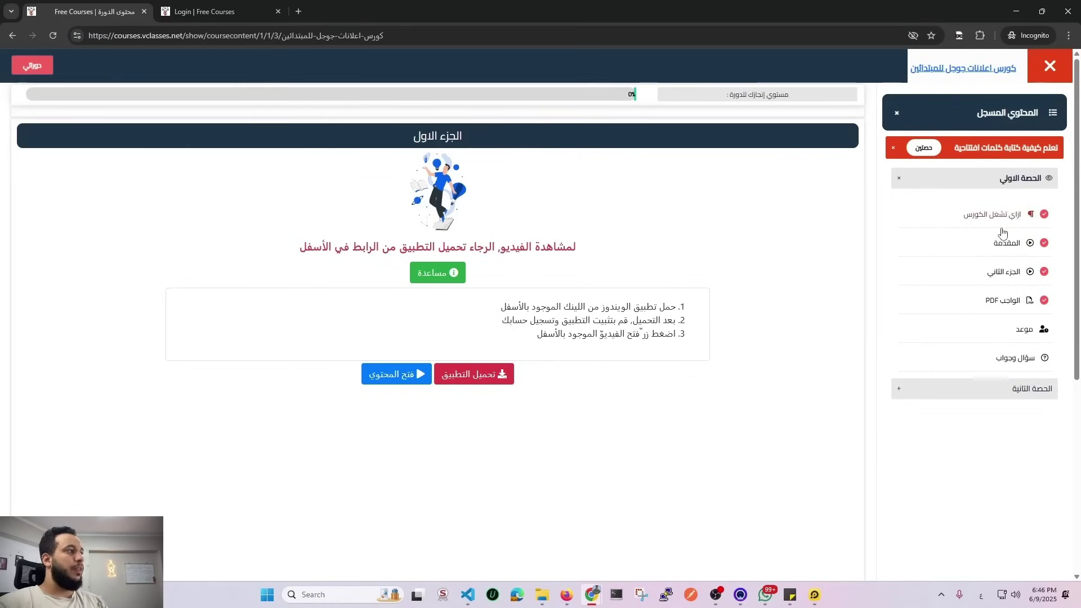
left_click(1003, 239)
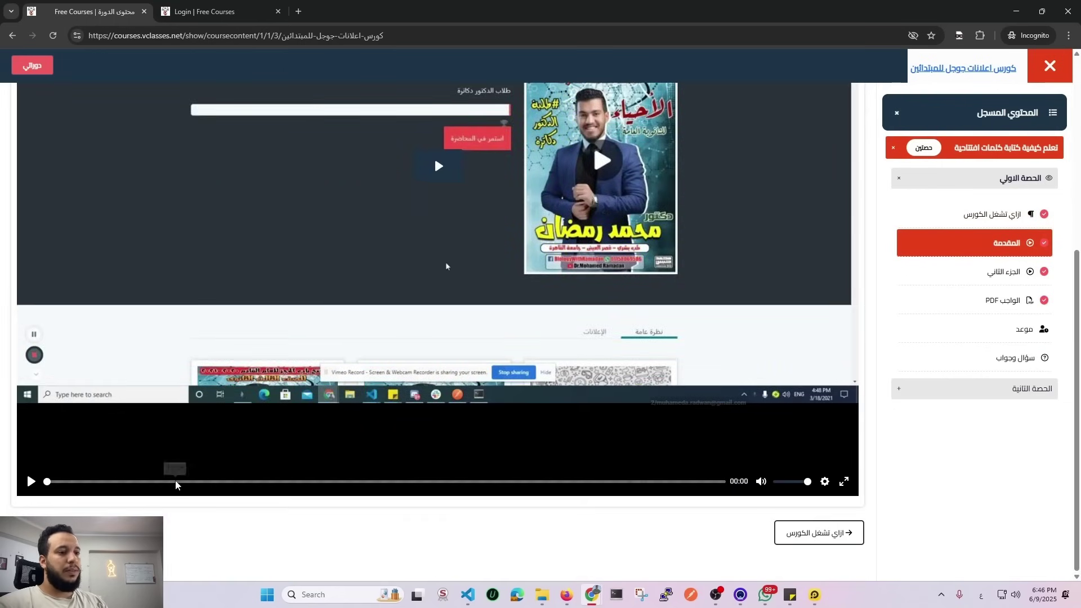
left_click(31, 481)
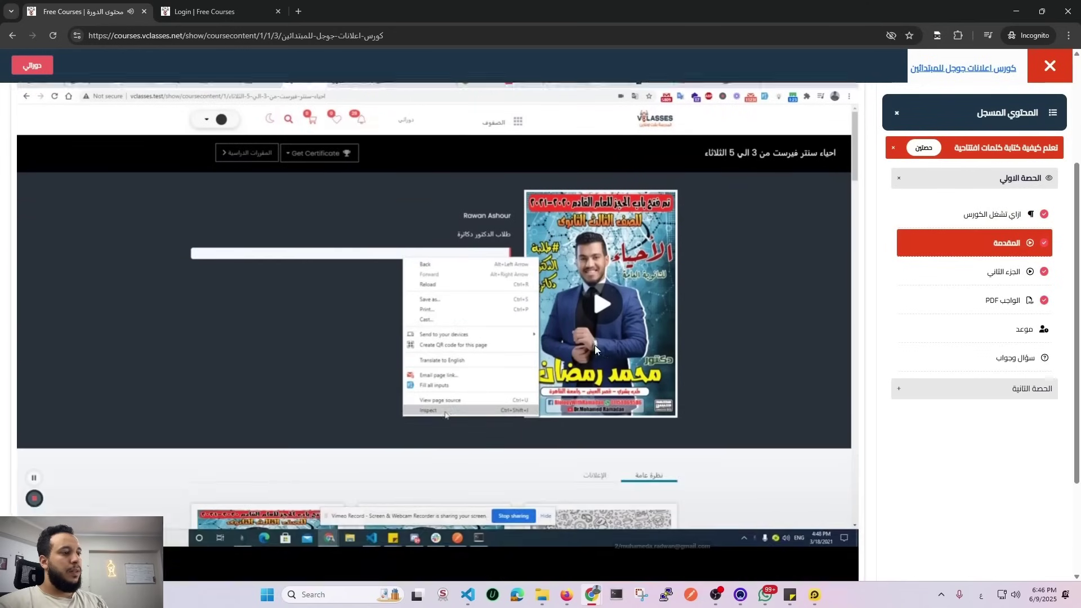
Reload to show 42% progress, then open الحصة الثانية's الواجب المنزلي upload form.
scroll(444, 494, "up", 3)
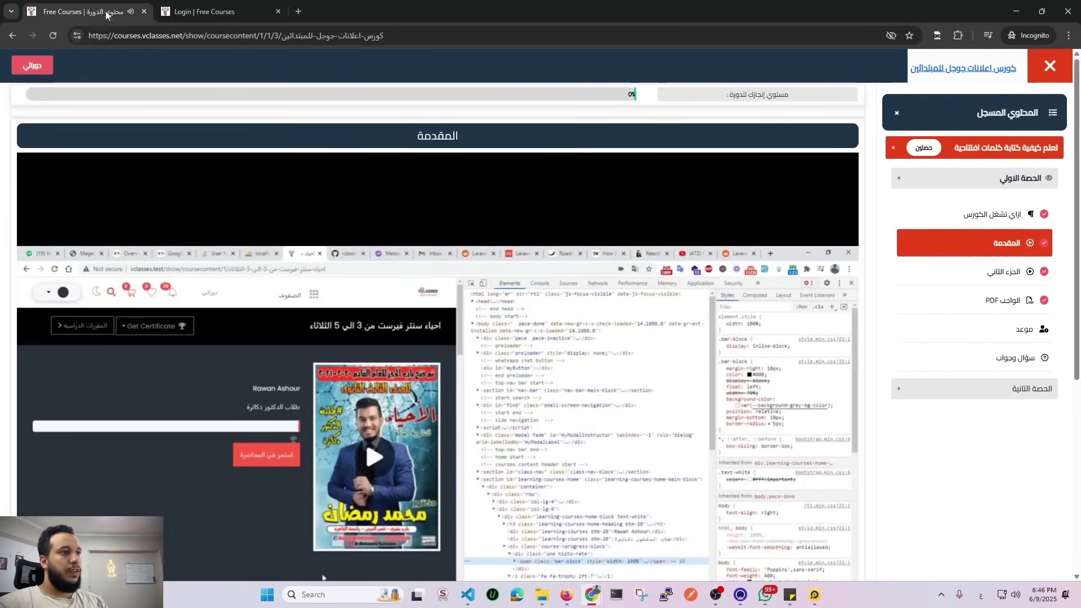
left_click(53, 35)
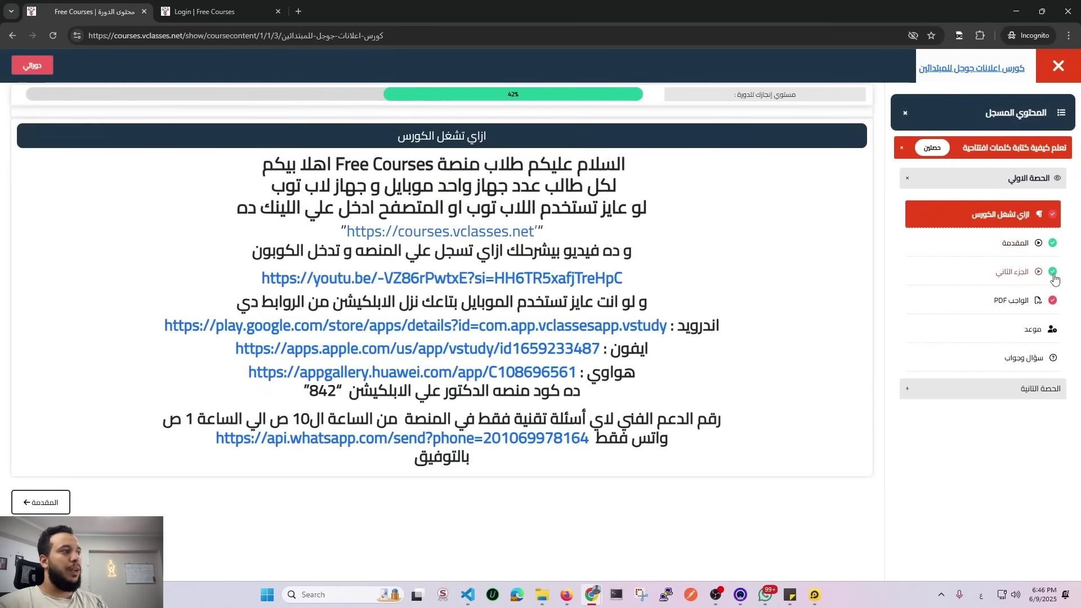
left_click_drag(529, 99, 386, 99)
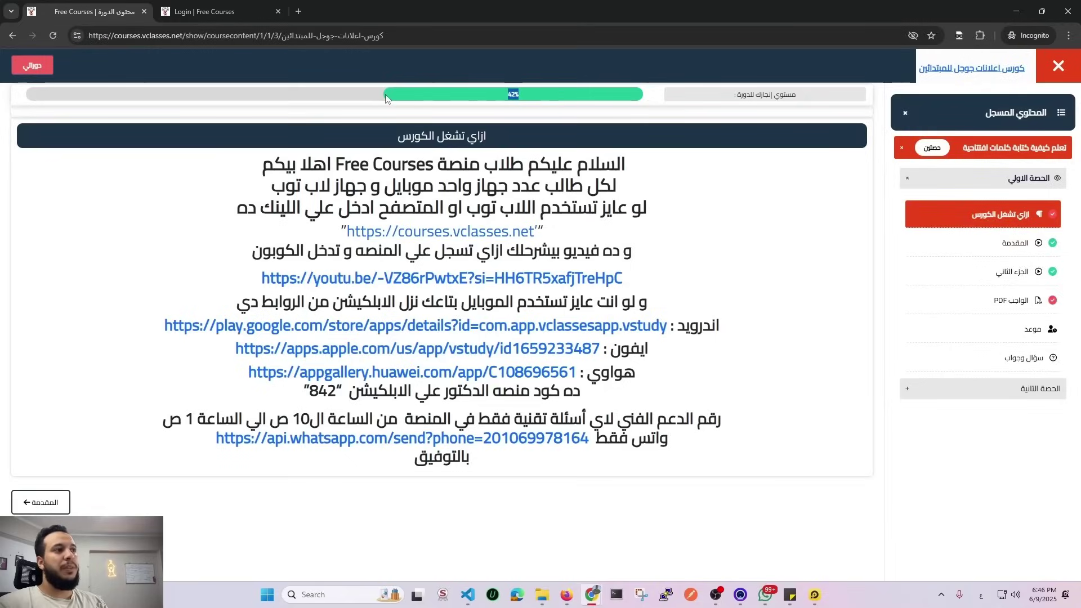
left_click(1041, 388)
left_click(1031, 241)
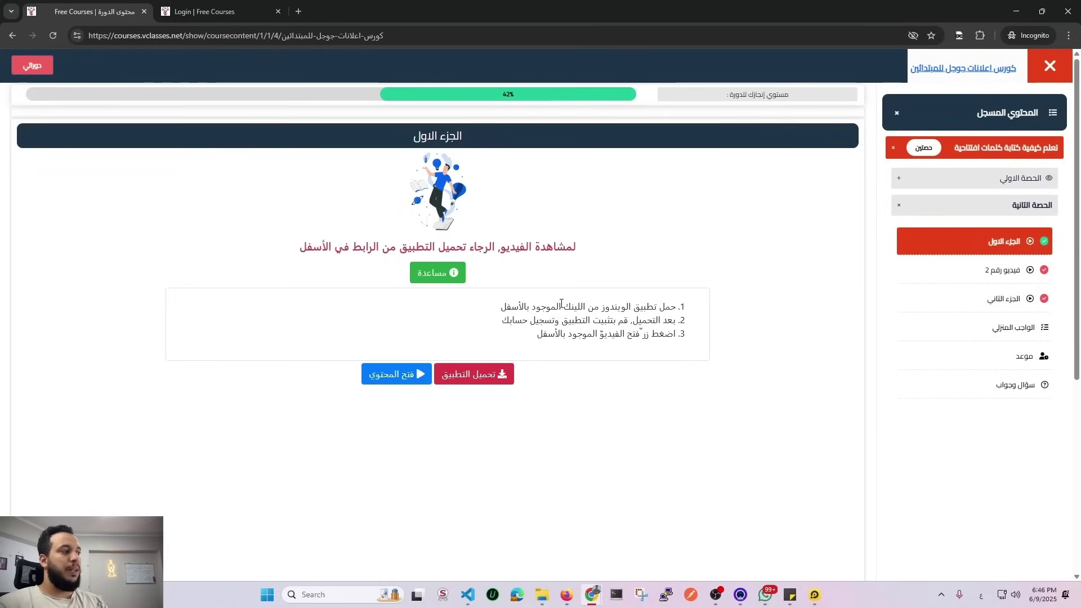
left_click(1032, 330)
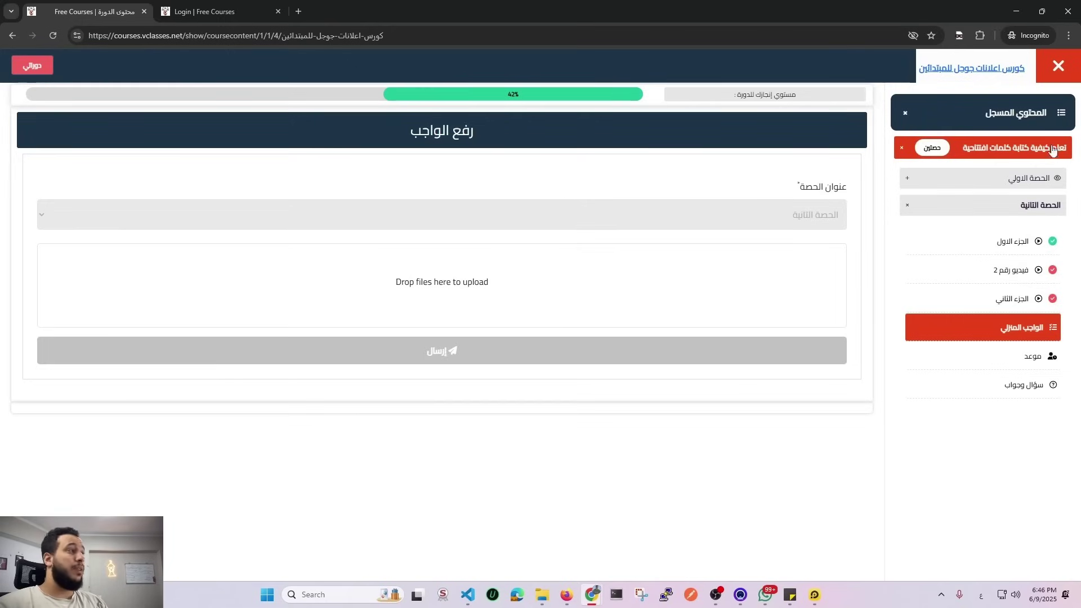
left_click(982, 112)
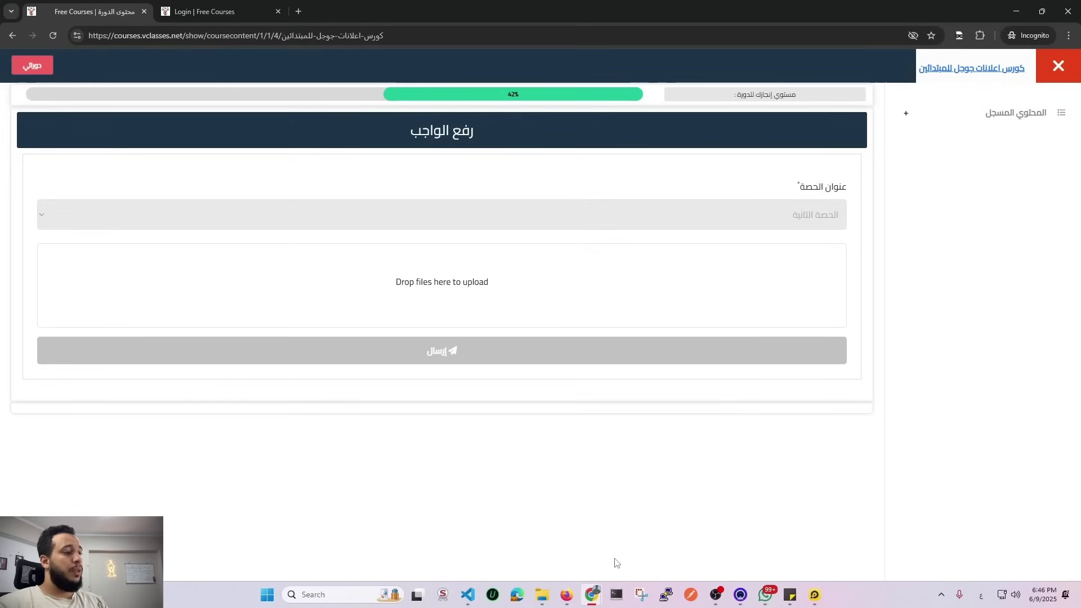
Return to the admin dashboard and start a new quiz from ادارة الاختبارات > الاختبارات.
mouse_move(591, 595)
left_click(550, 531)
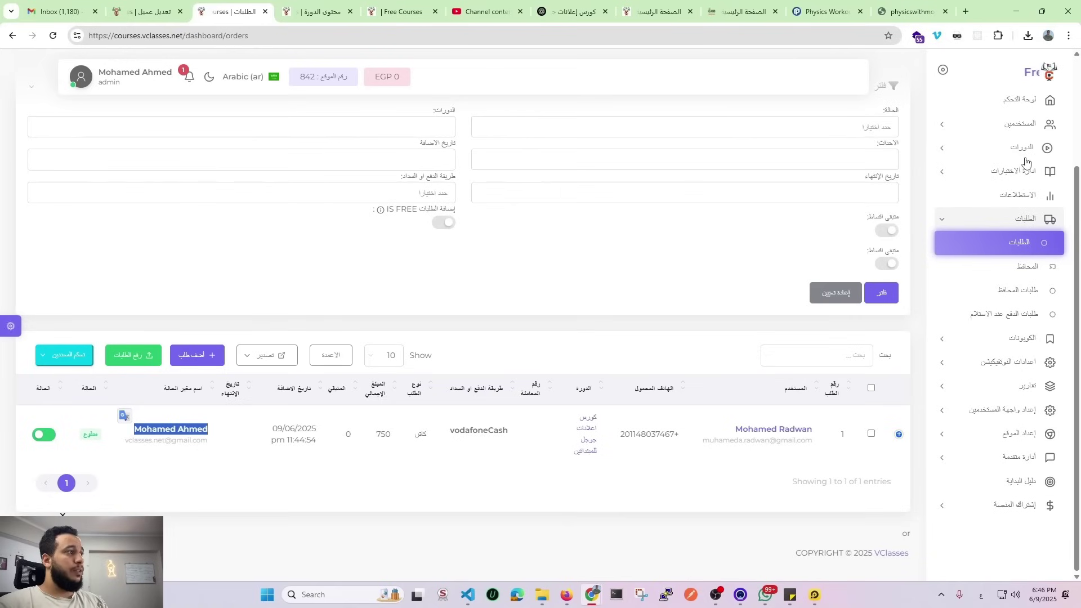
key("alt+Tab")
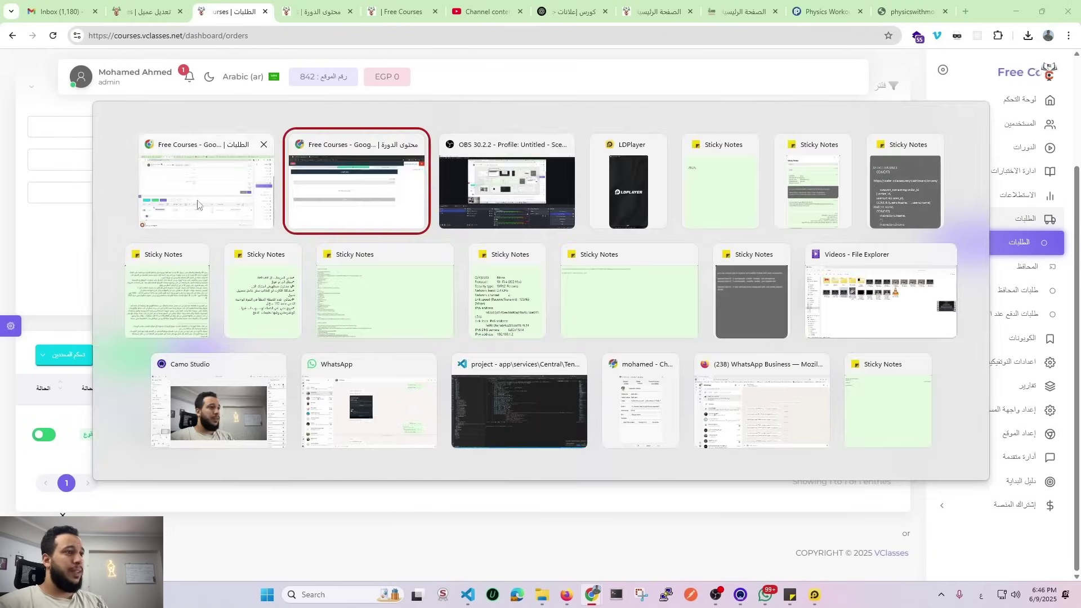
left_click(197, 204)
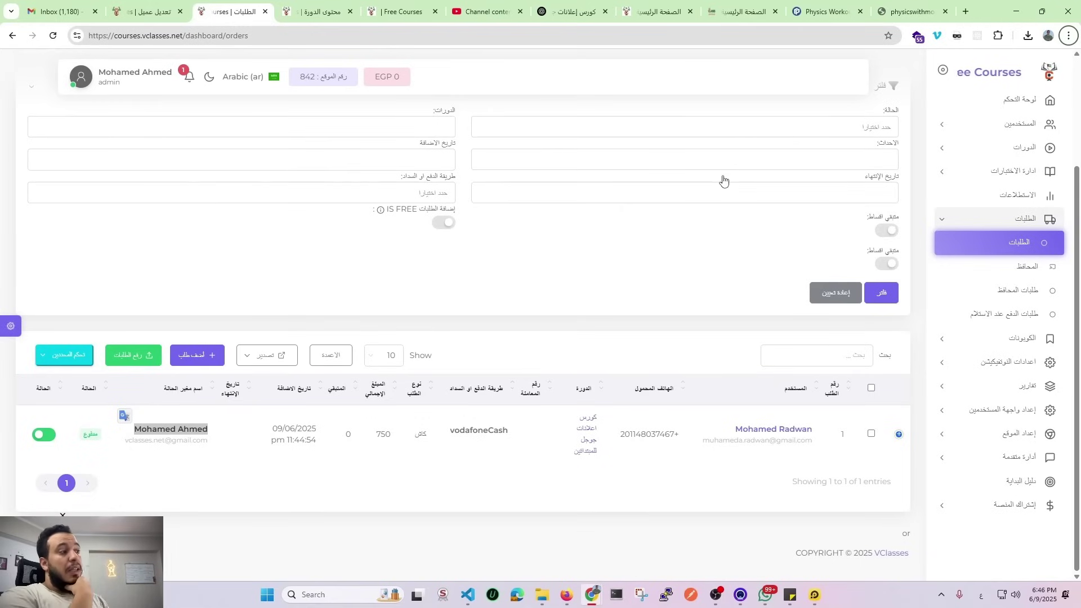
left_click(1009, 180)
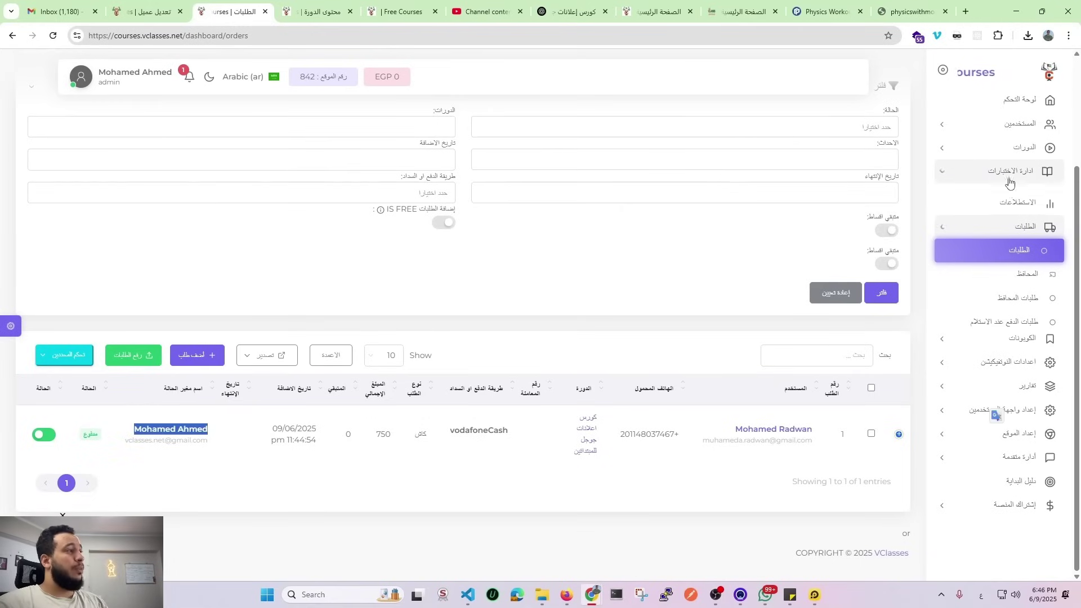
left_click(1045, 201)
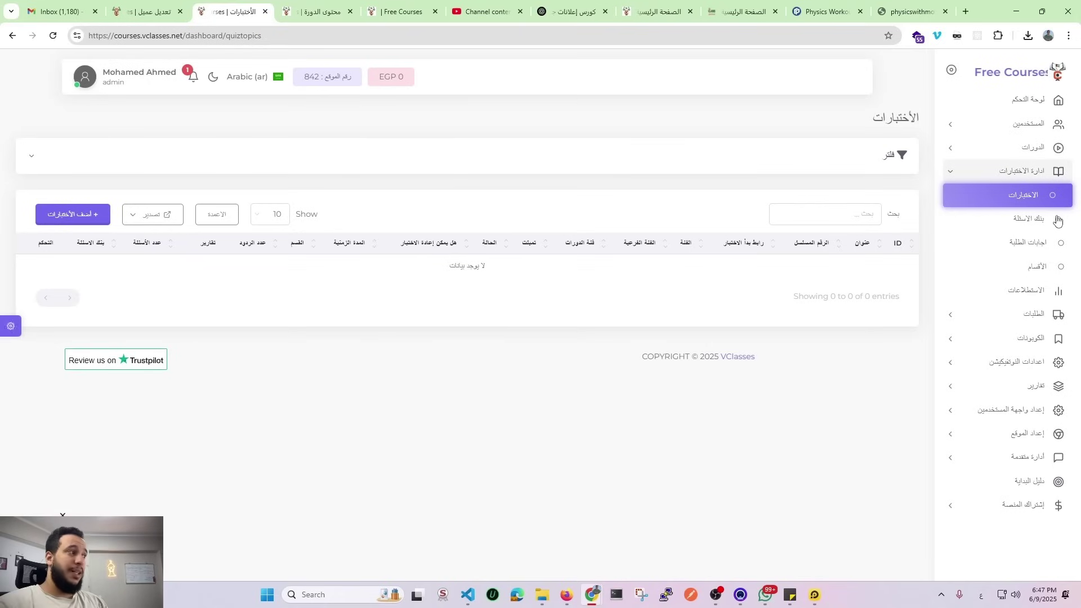
left_click(100, 217)
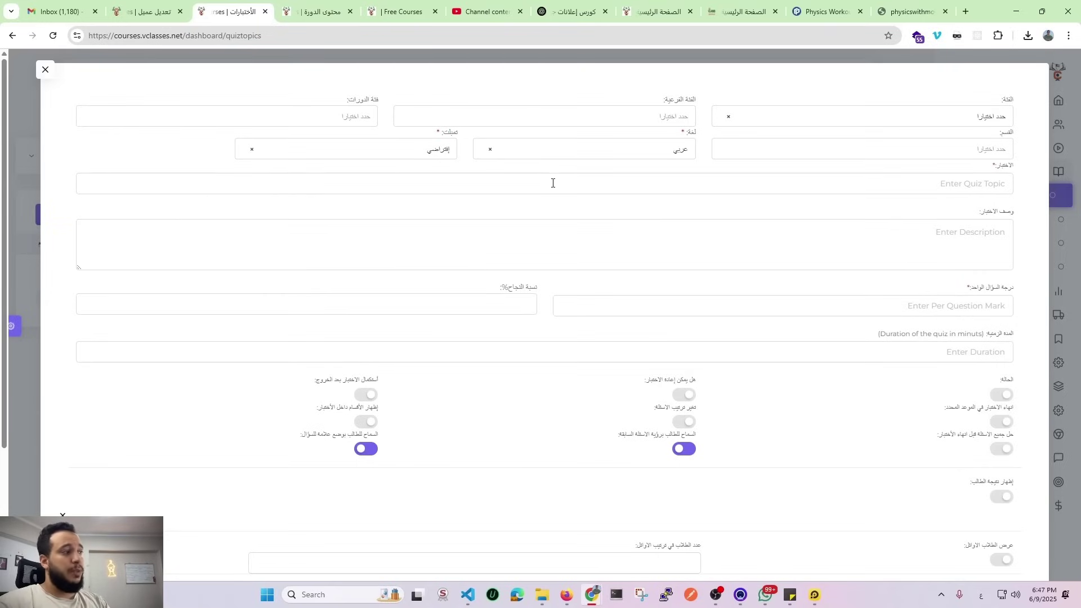
Choose category كورسات التسويق and subcategory اعلانات جوجل, keeping quiz type إفتراضي.
left_click(1010, 115)
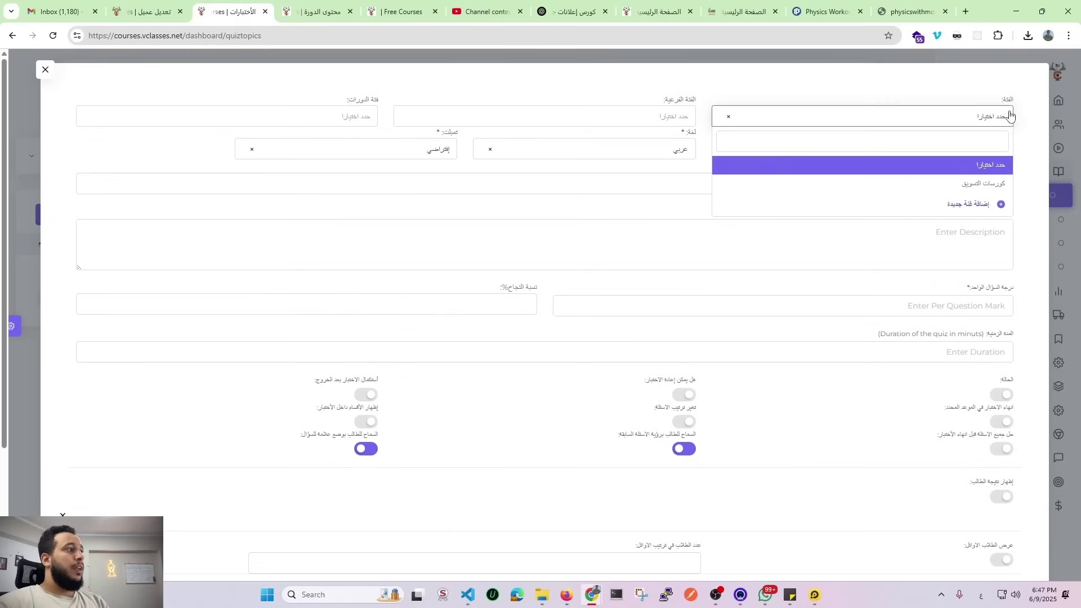
left_click(982, 184)
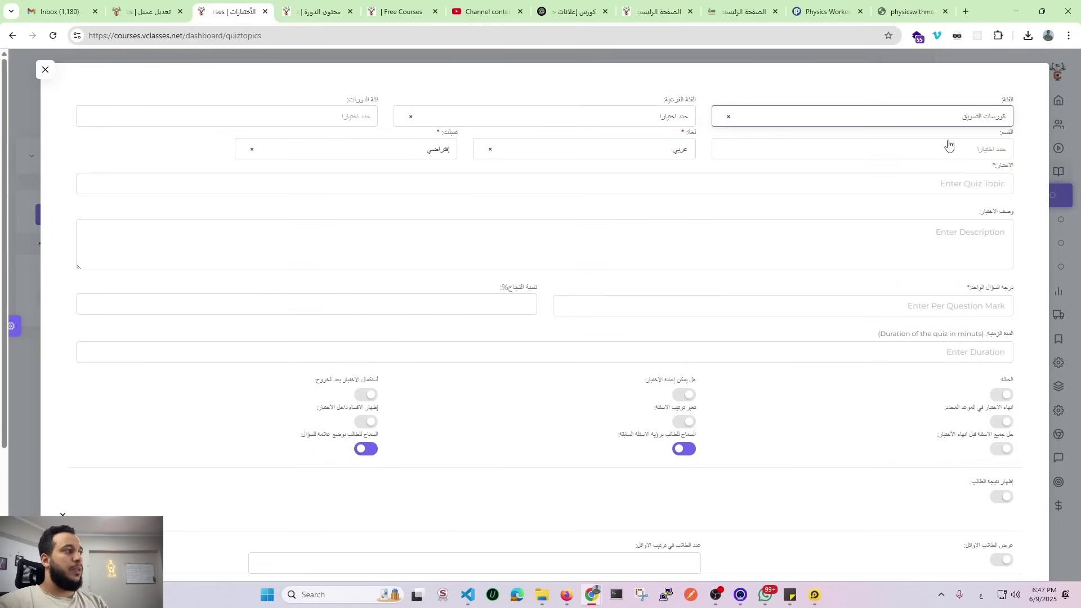
left_click(658, 116)
left_click(692, 189)
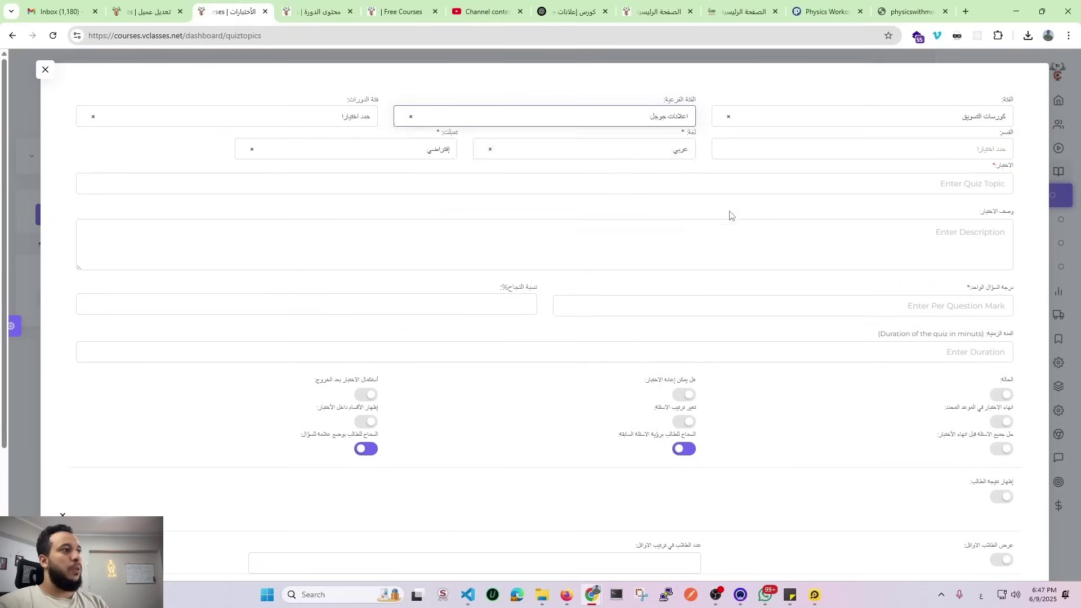
left_click(961, 150)
left_click(1019, 164)
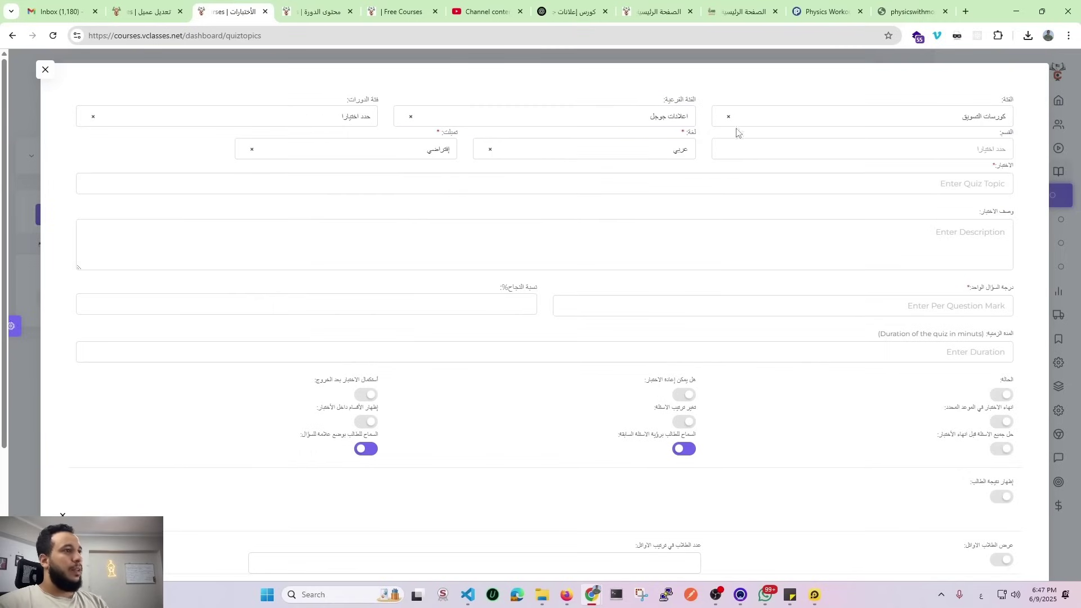
left_click(982, 180)
left_click(391, 148)
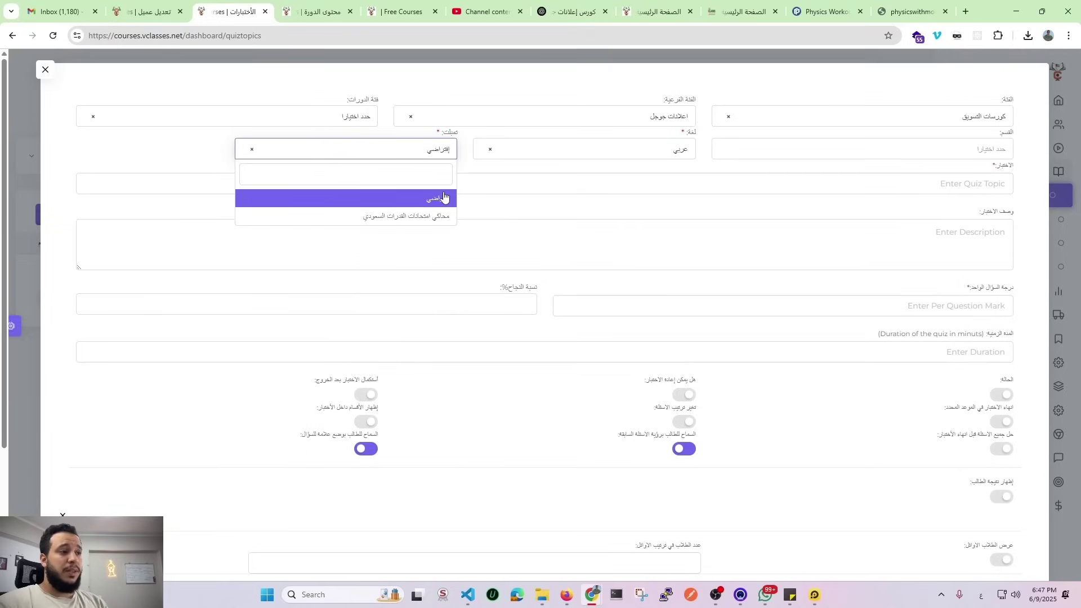
left_click(968, 180)
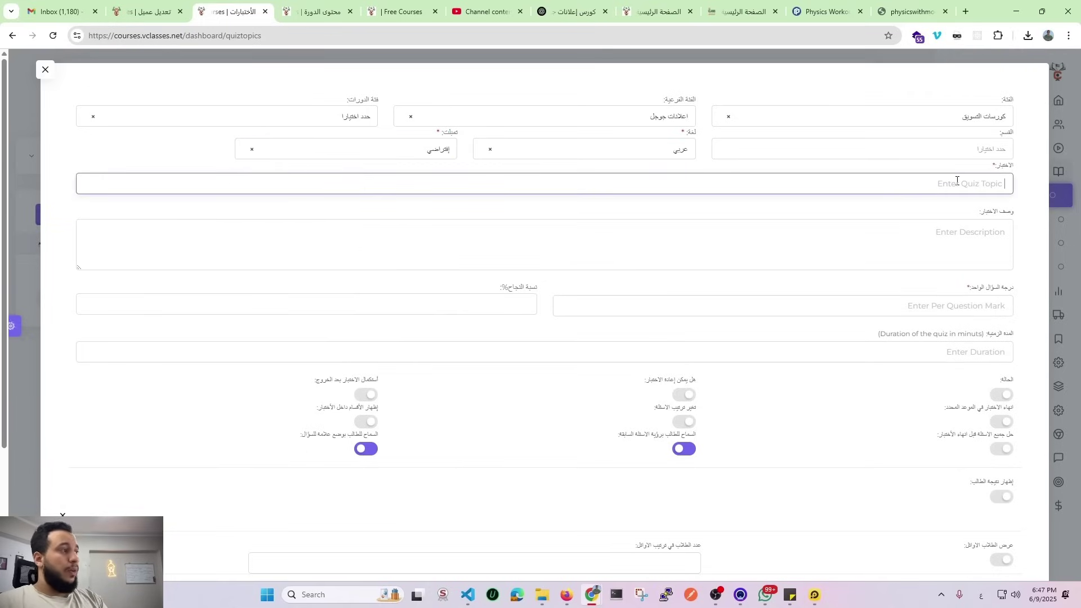
Enter the title اختبار عن الحصة الثانية, 1 mark per question and a 50% pass rate.
type("اختبار عن الحصة الثانية")
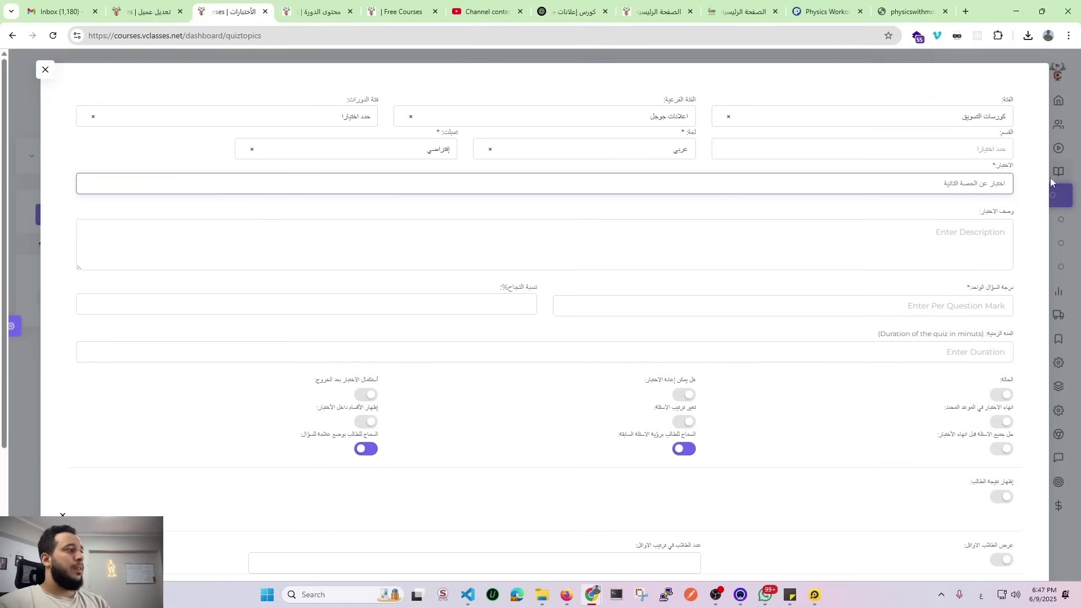
left_click(948, 308)
type("1")
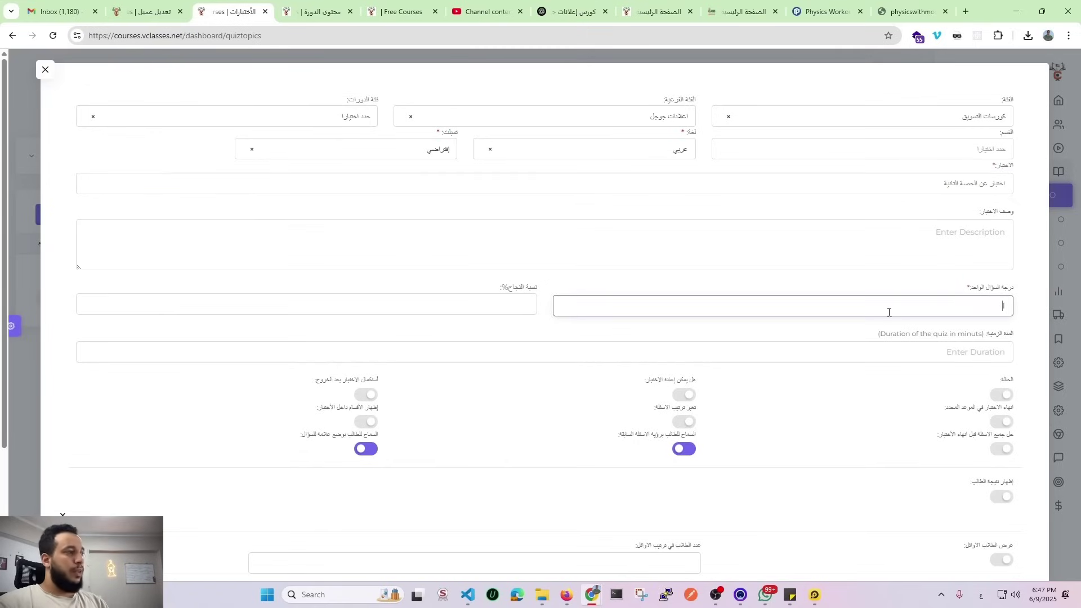
left_click(480, 314)
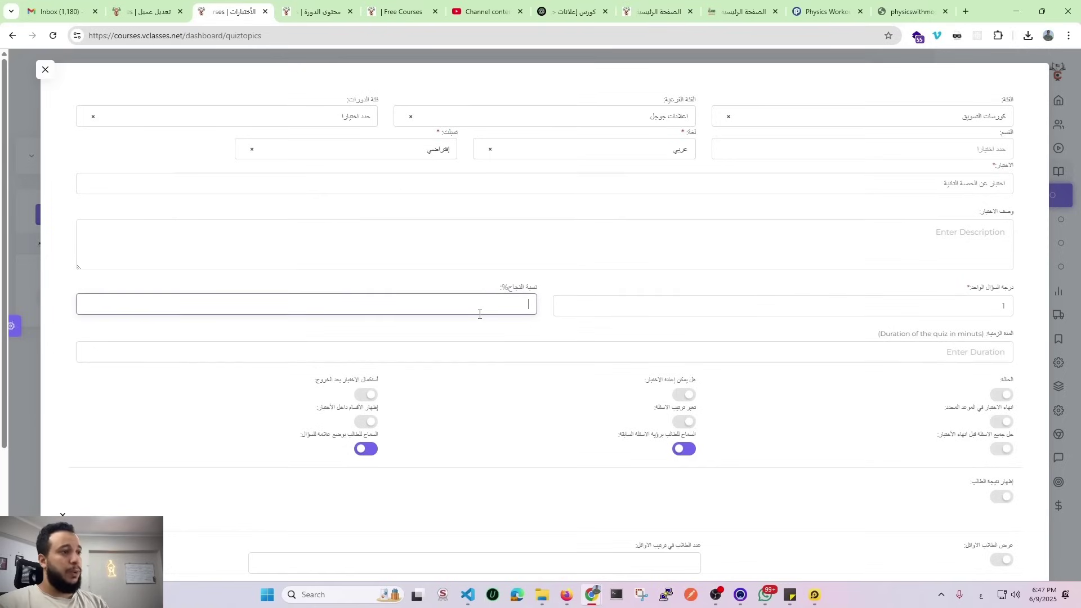
left_click(485, 336)
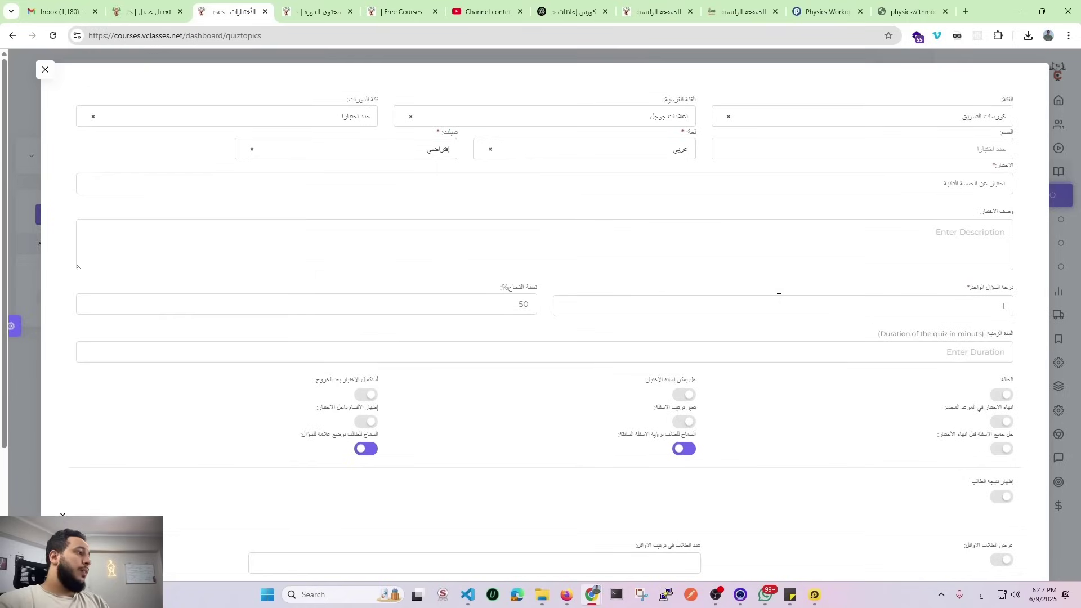
scroll(830, 289, "down", 2)
left_click(1004, 282)
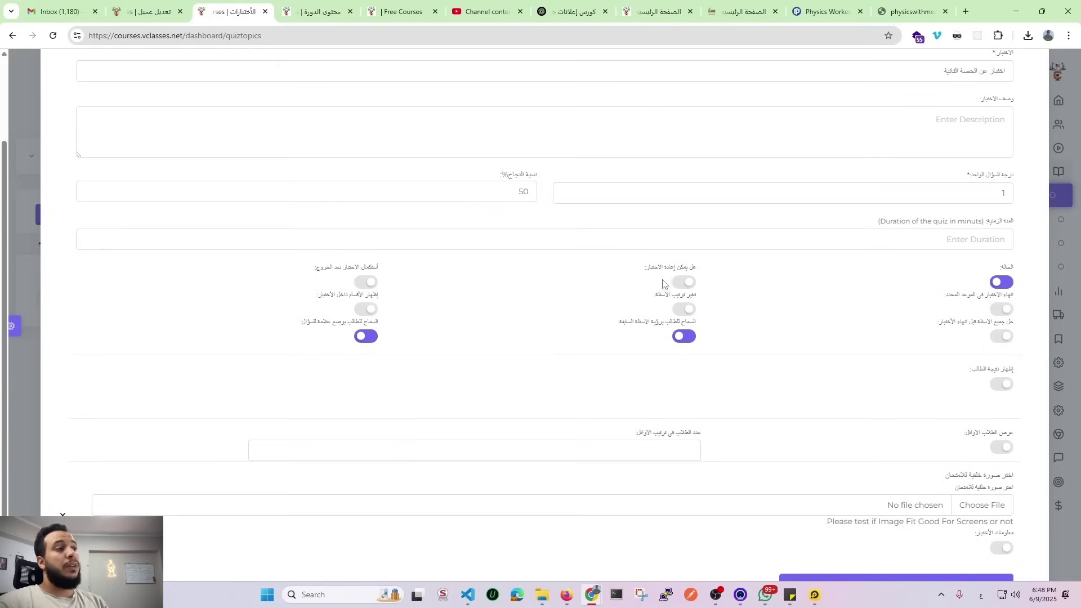
scroll(664, 283, "up", 2)
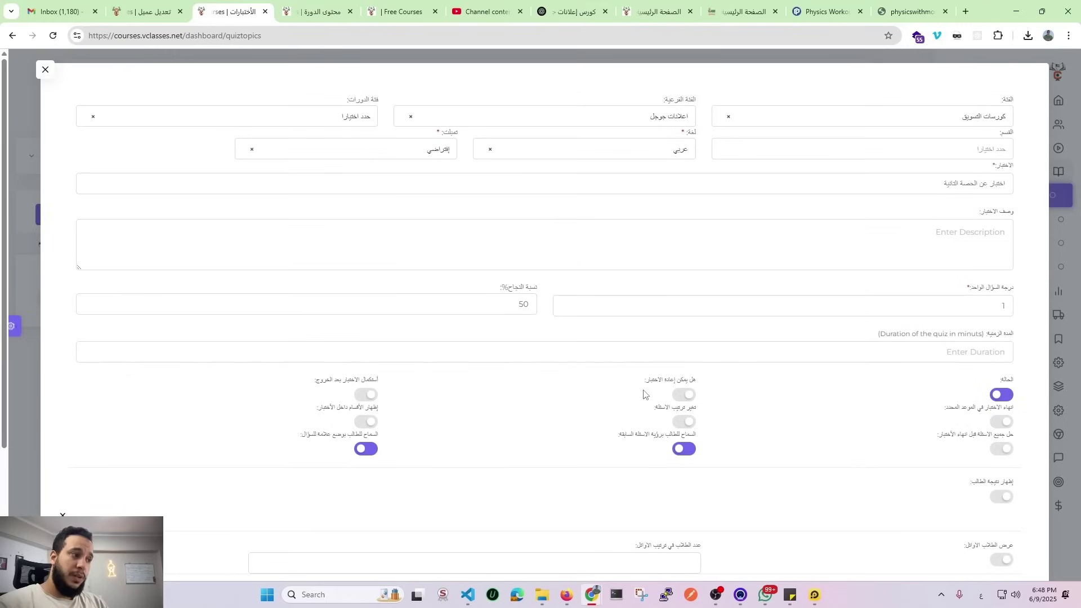
left_click(684, 396)
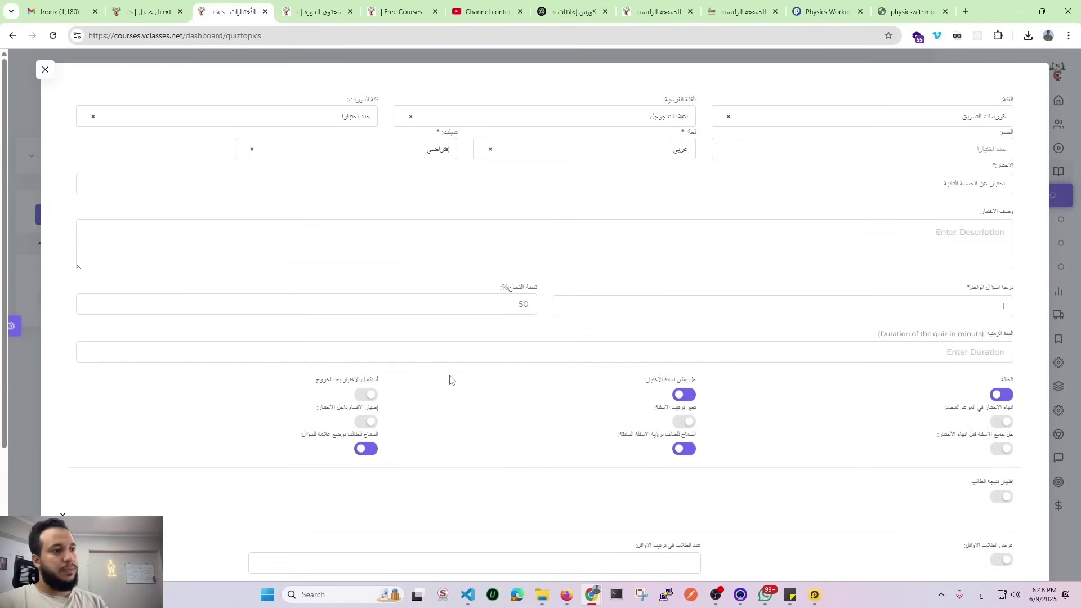
left_click(367, 393)
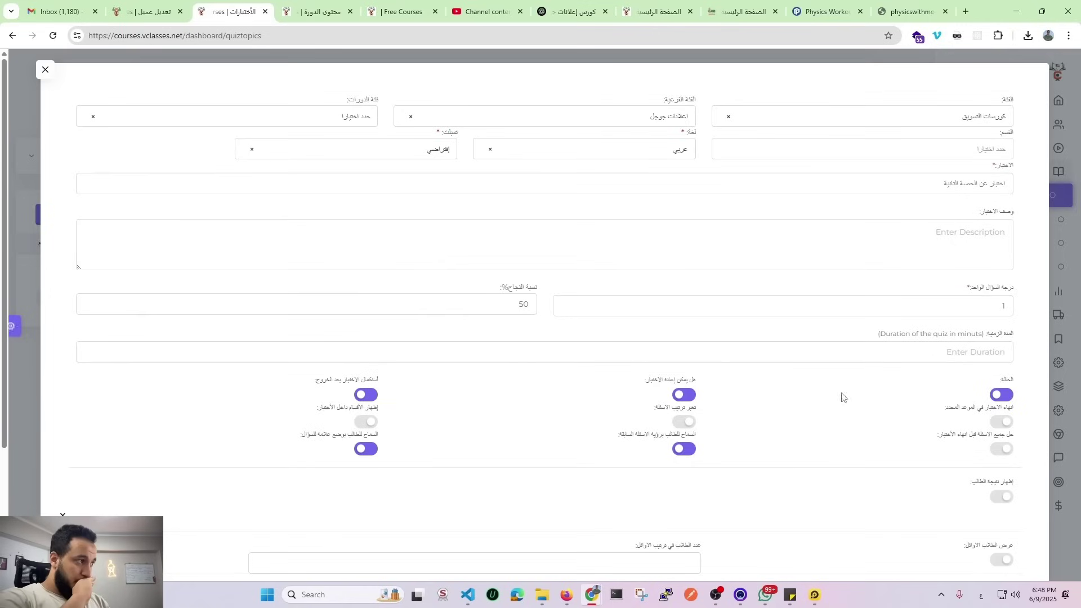
left_click(992, 355)
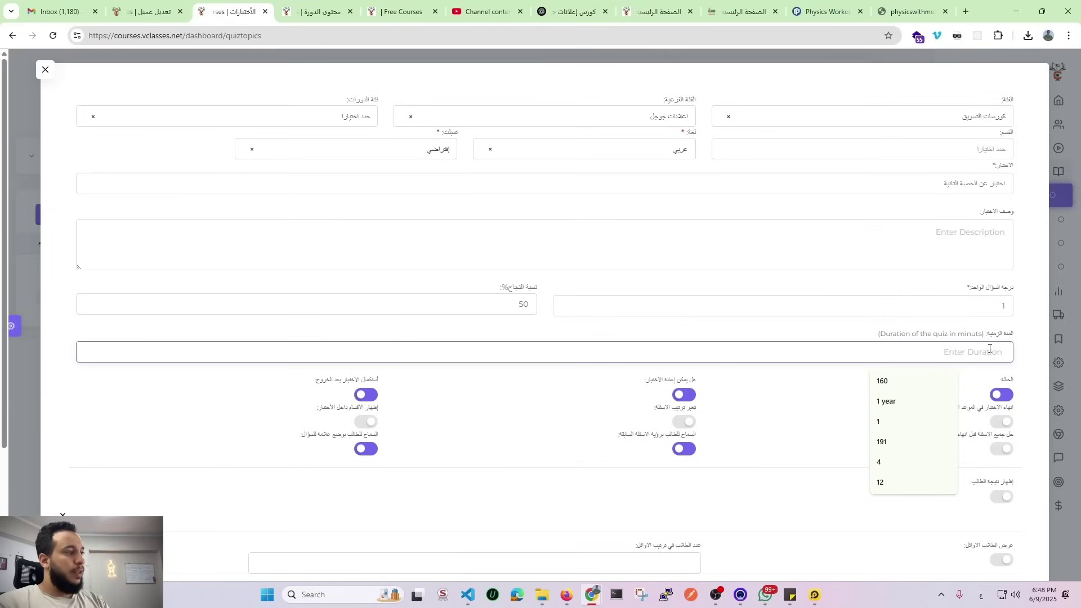
type("120")
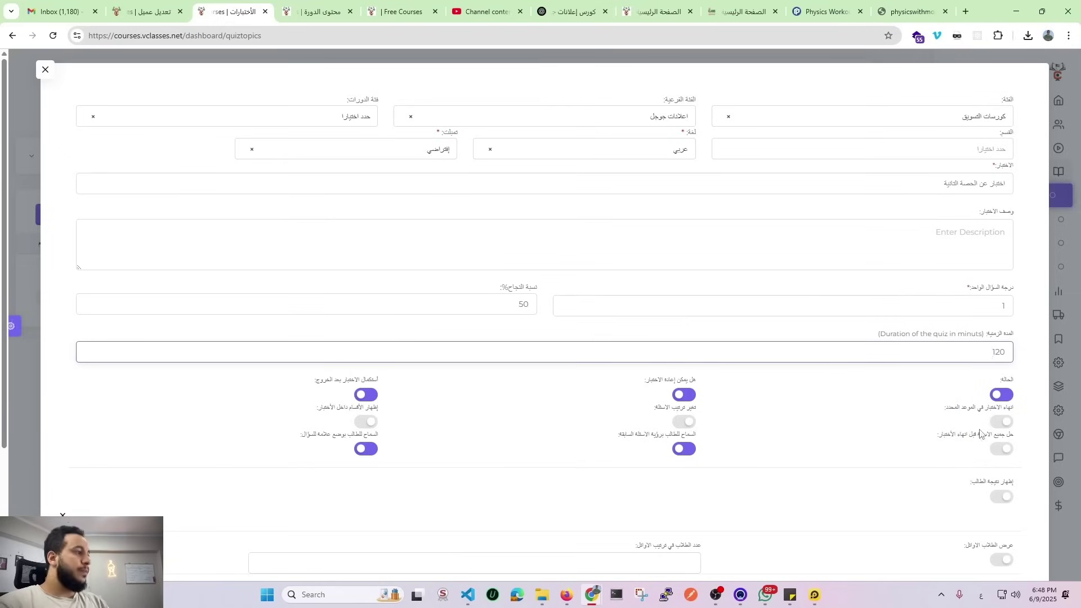
left_click_drag(1015, 412, 943, 424)
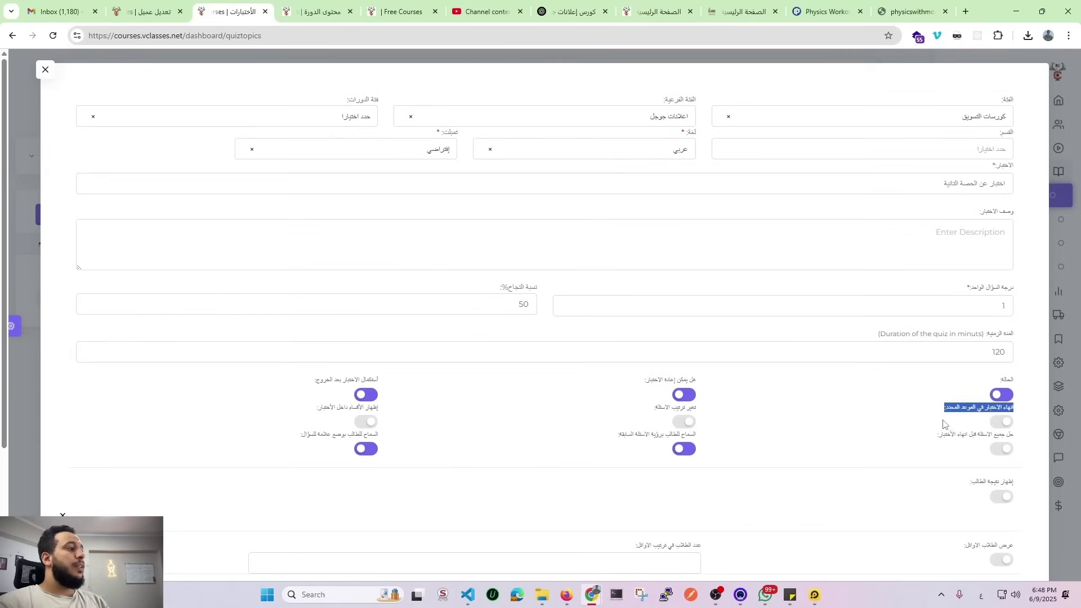
left_click(997, 425)
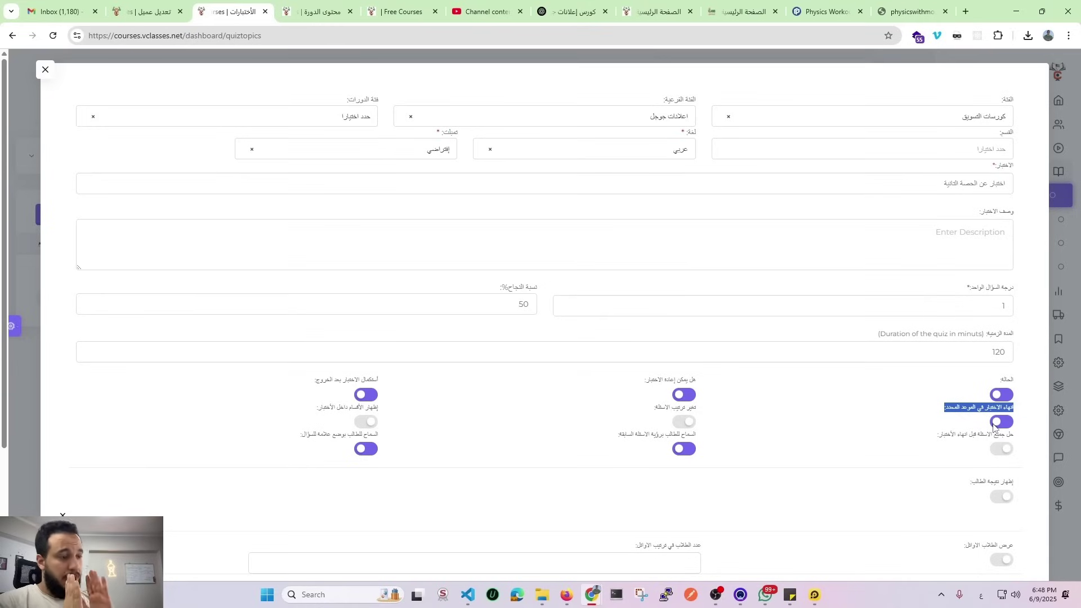
double_click(997, 351)
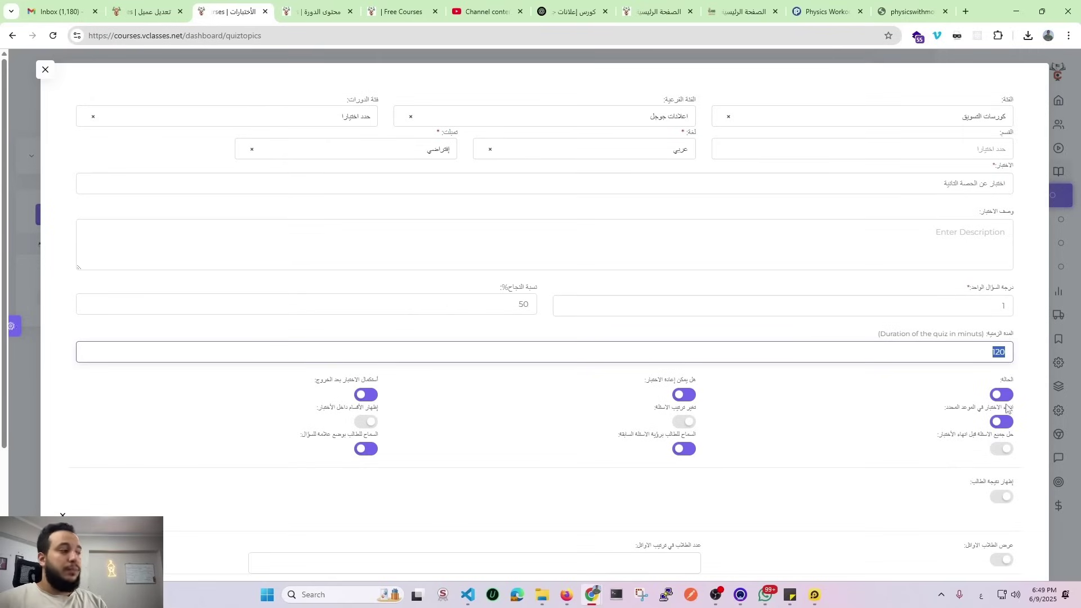
left_click(1002, 355)
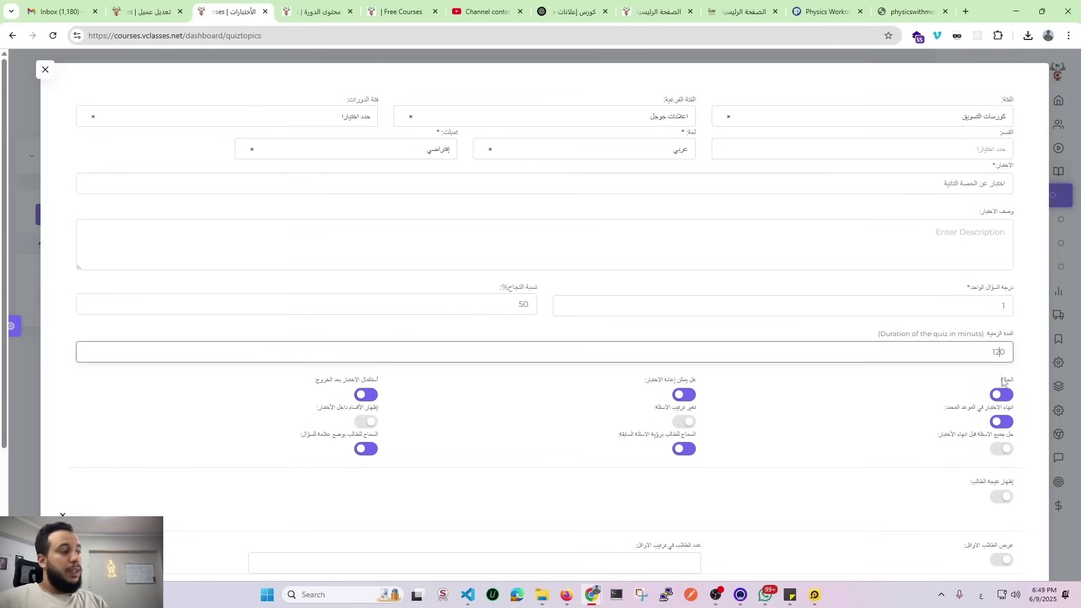
left_click(997, 420)
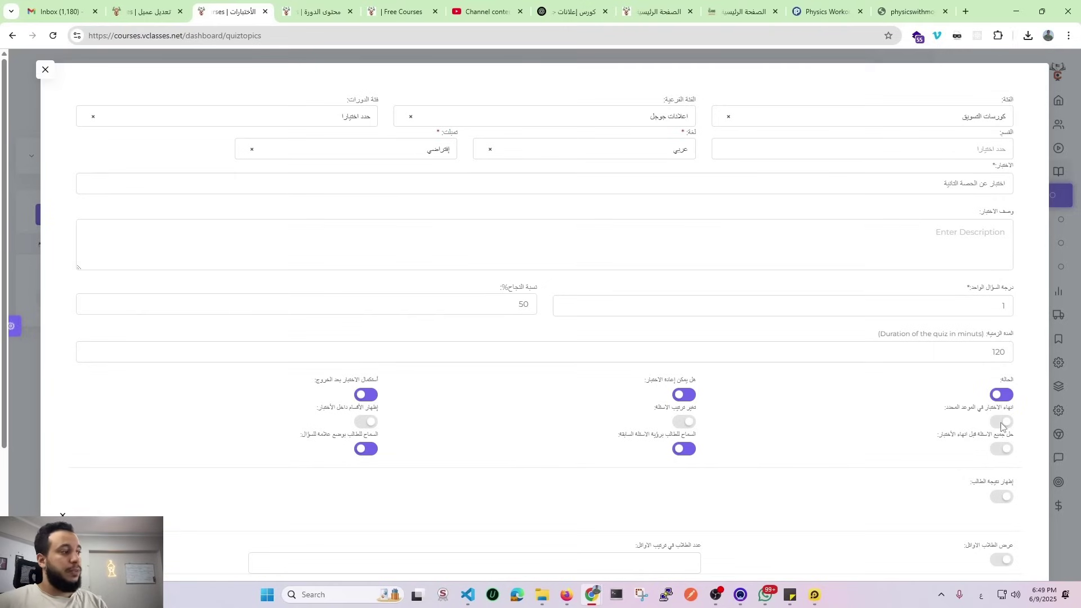
Turn on end-at-scheduled-time, show student result, shuffle questions and solve-all-questions.
left_click(1000, 422)
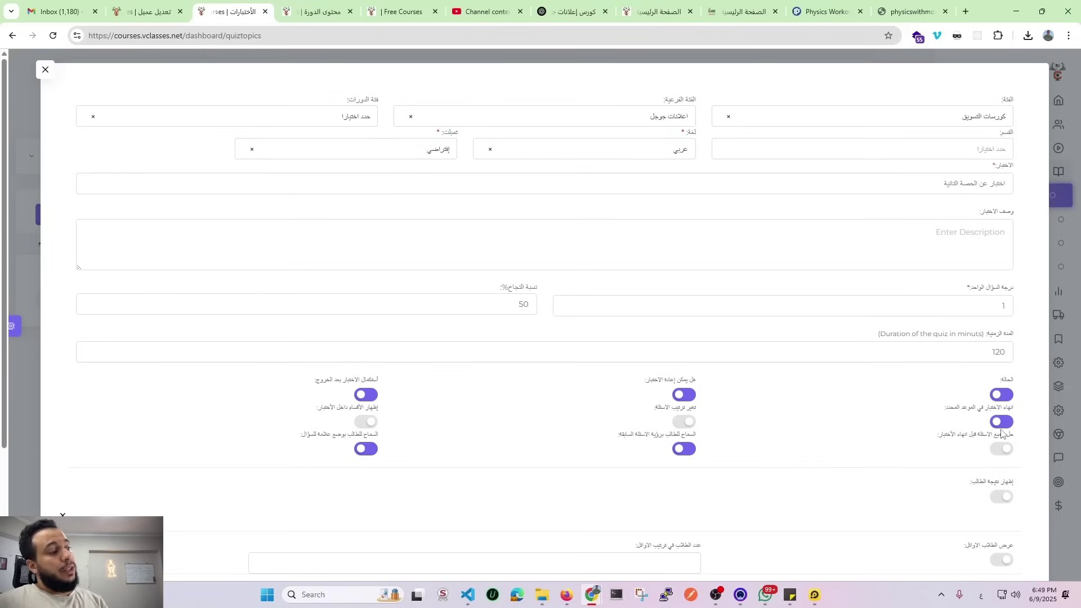
left_click(1002, 496)
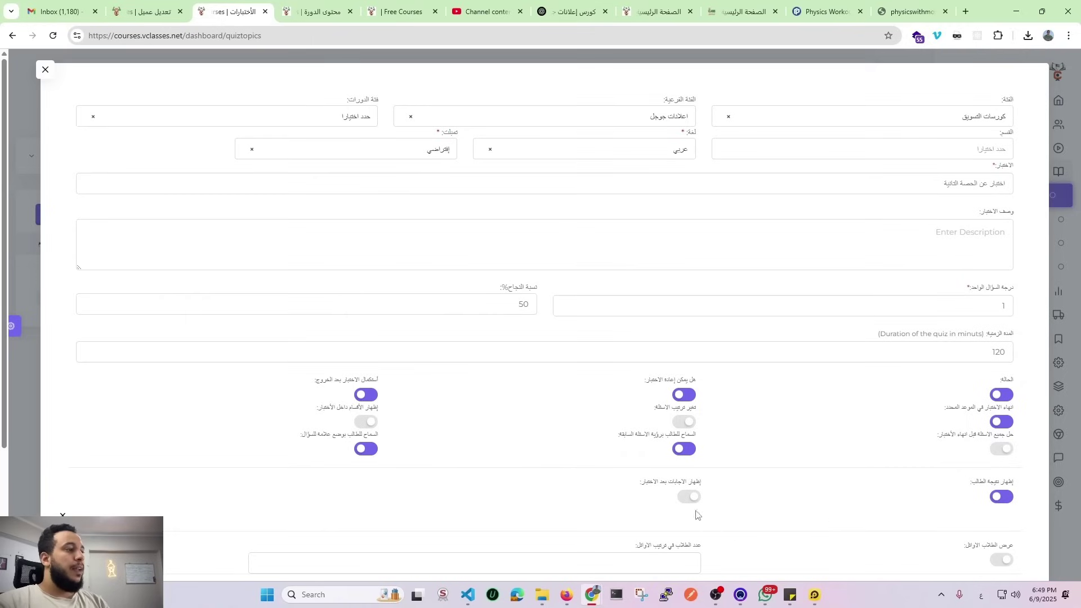
left_click(688, 426)
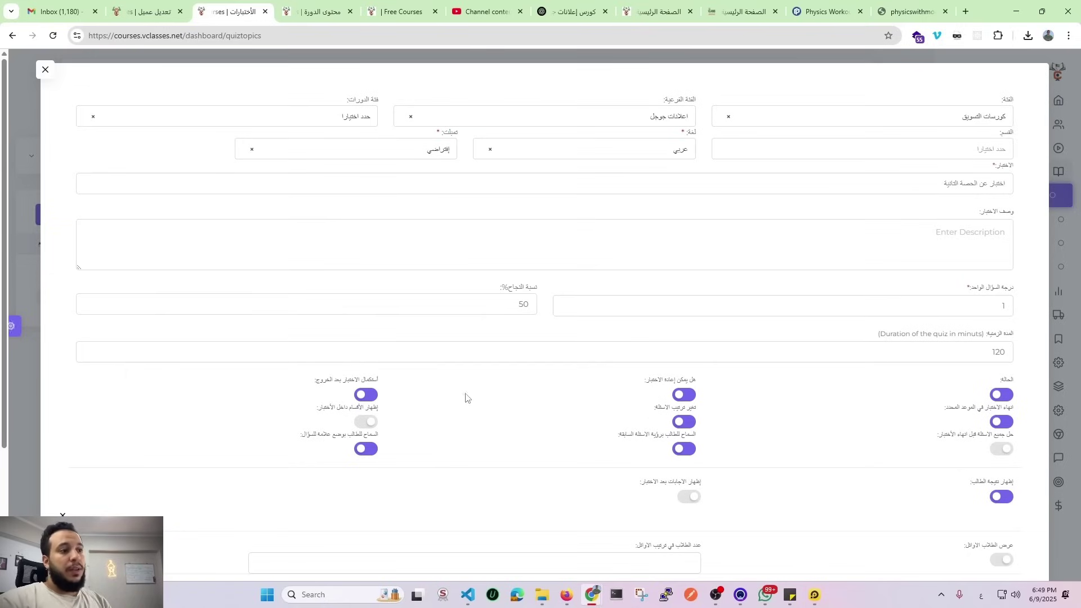
left_click(1003, 452)
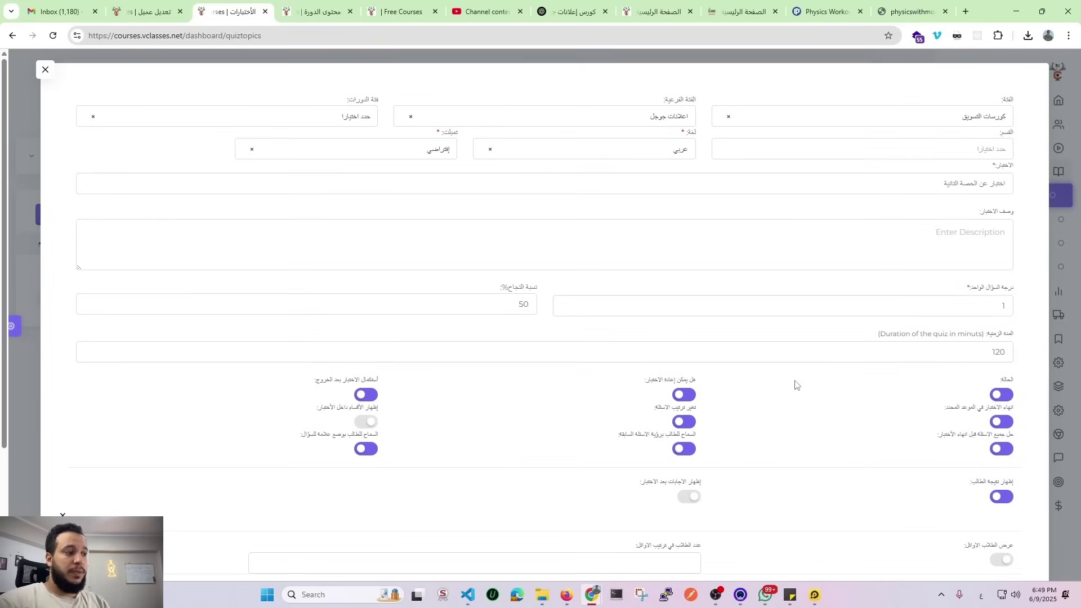
scroll(718, 374, "down", 2)
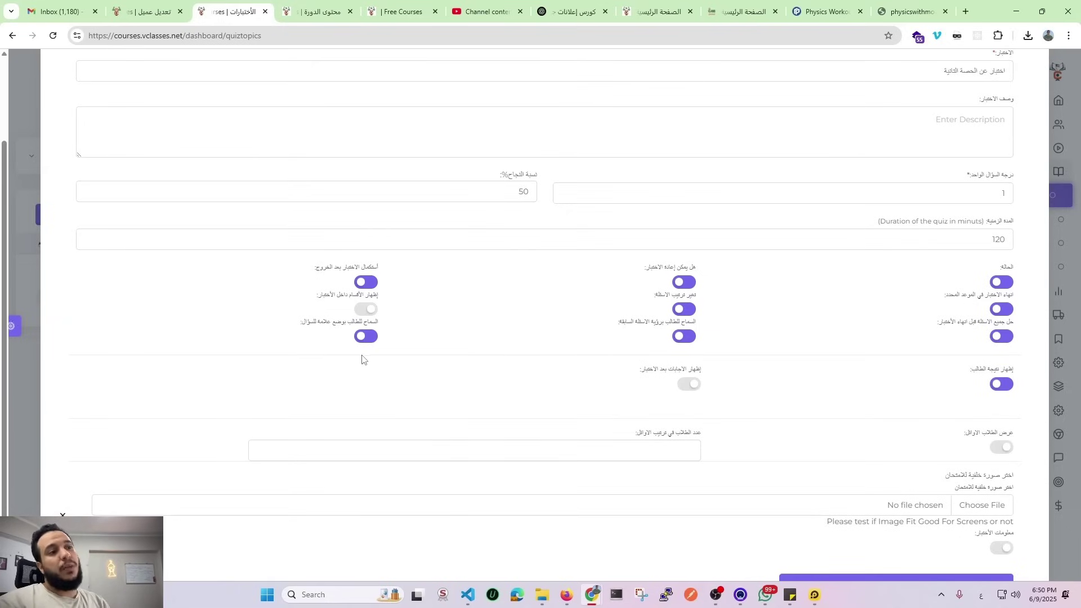
Leave quiz sections off and show answers only to students scoring above 30%.
left_click(365, 309)
scroll(371, 326, "up", 1)
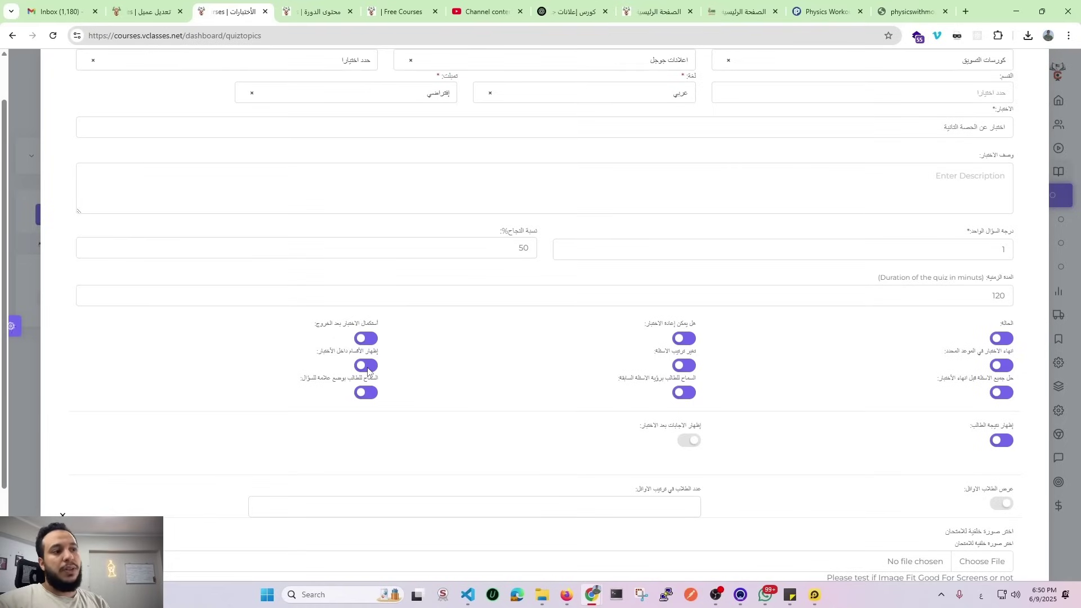
left_click(367, 366)
scroll(366, 369, "down", 2)
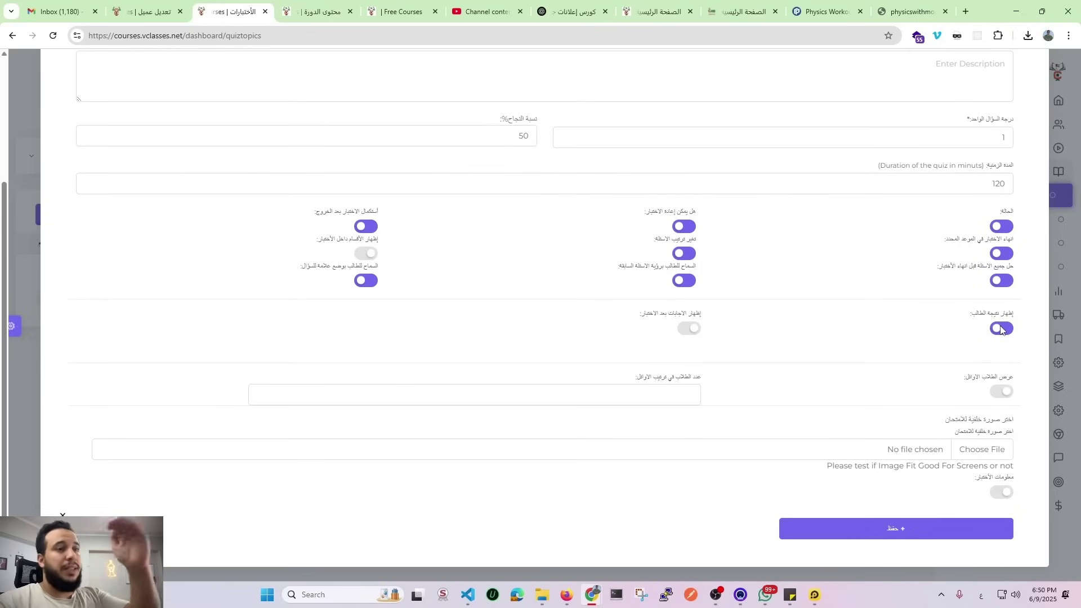
left_click(688, 329)
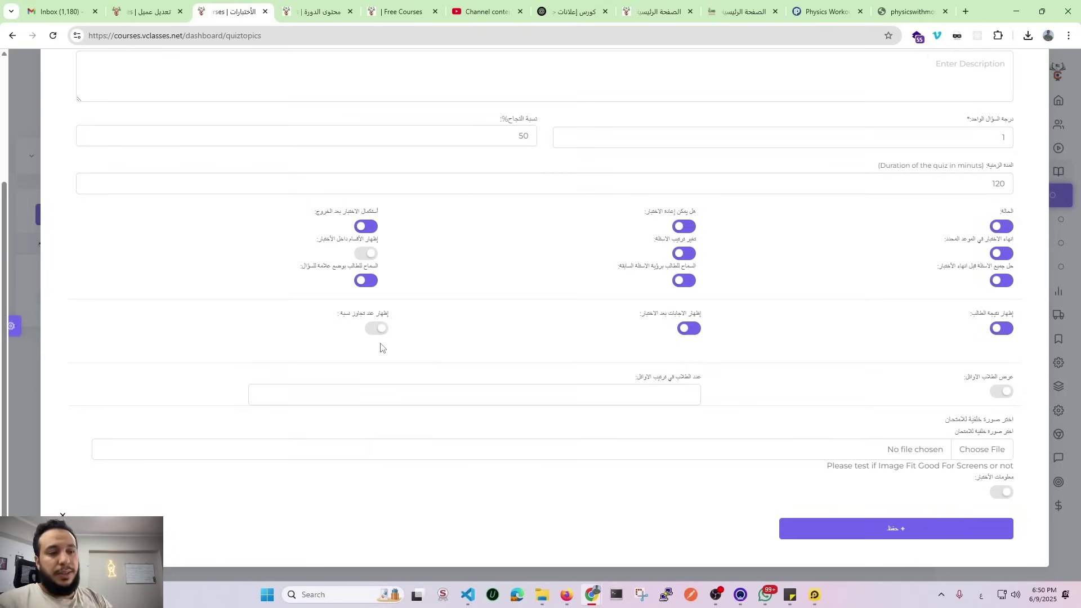
left_click(373, 330)
left_click(899, 356)
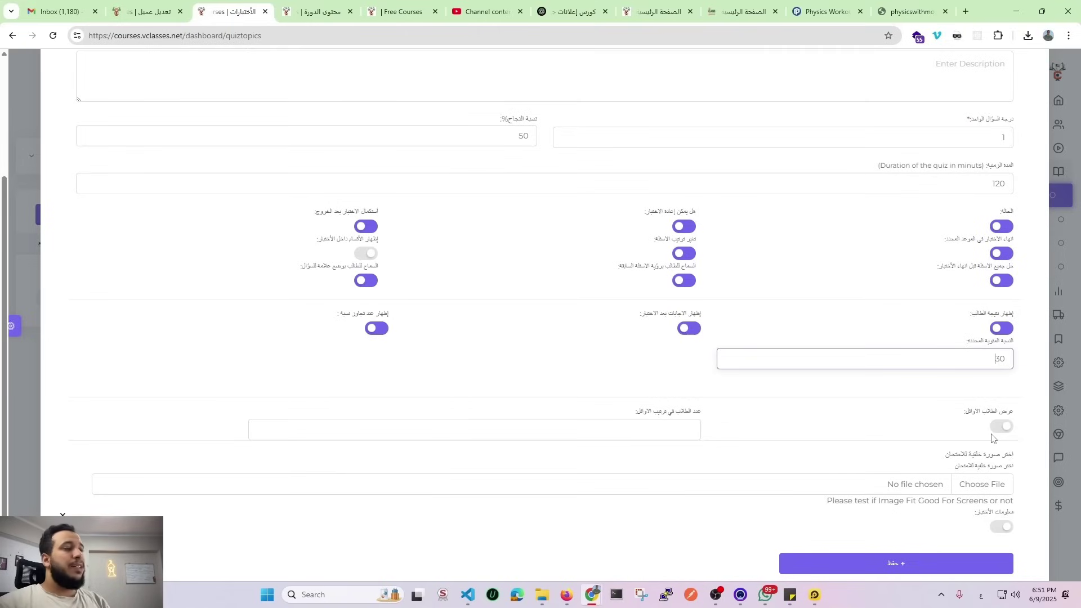
Rank the top 20 students, leave quiz information off, and save the quiz.
left_click(1004, 428)
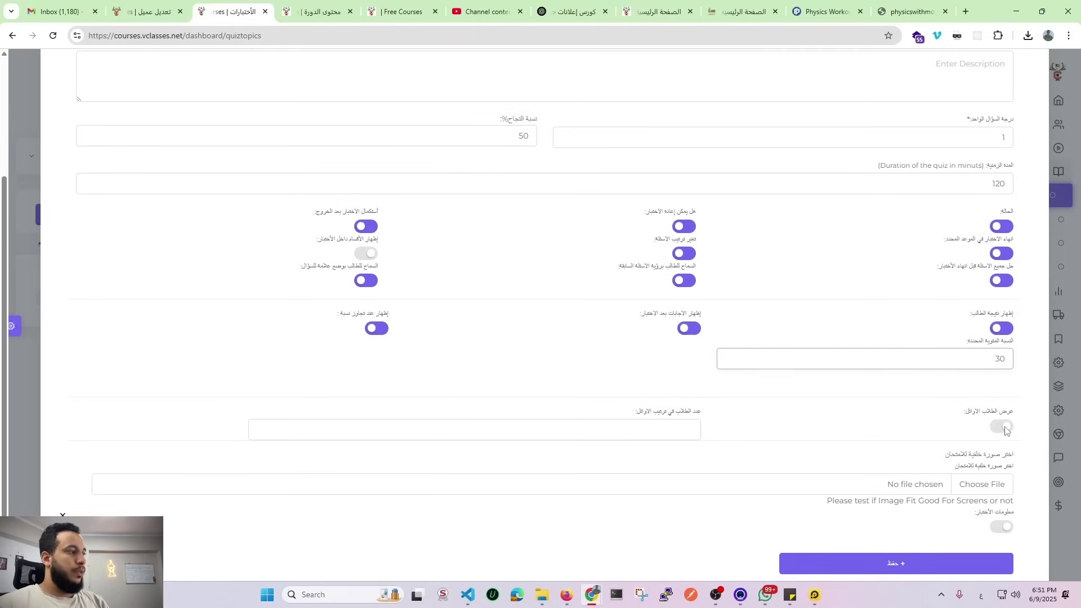
left_click(647, 428)
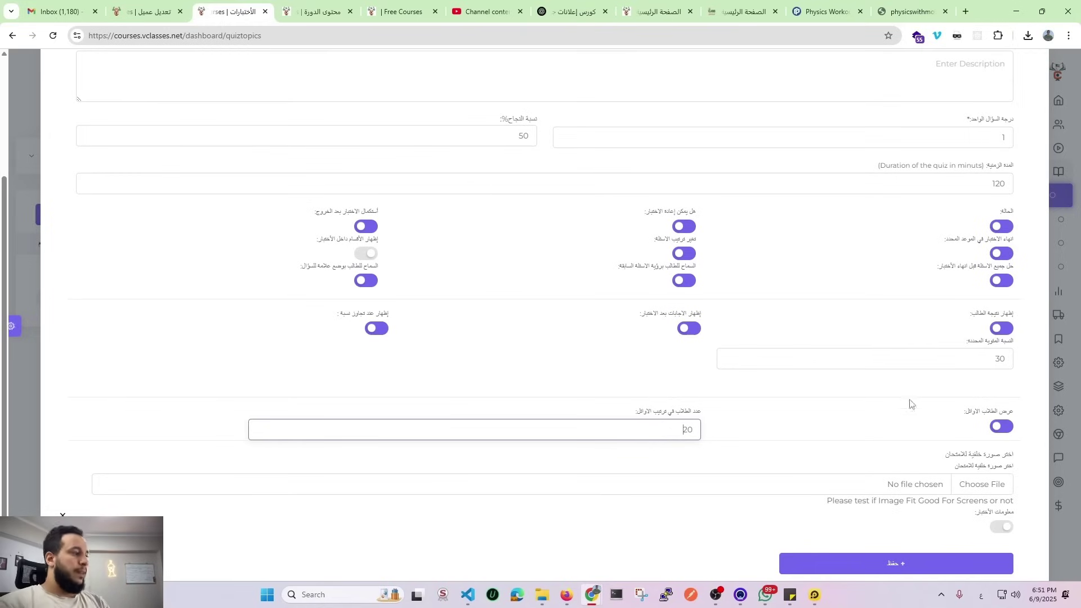
scroll(1003, 428, "down", 1)
left_click(1001, 493)
scroll(1003, 495, "down", 1)
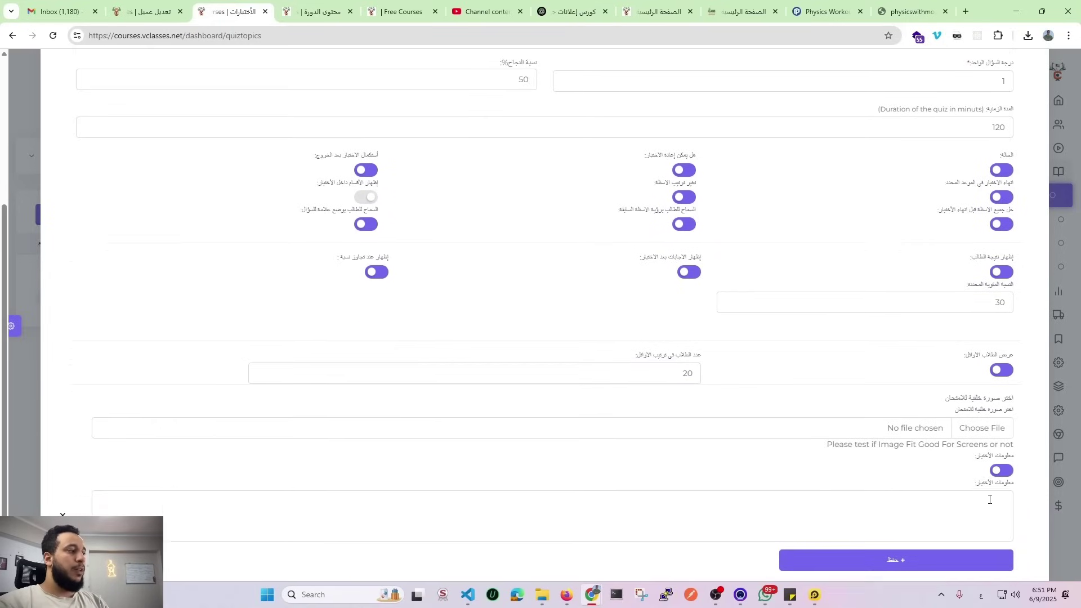
left_click(952, 481)
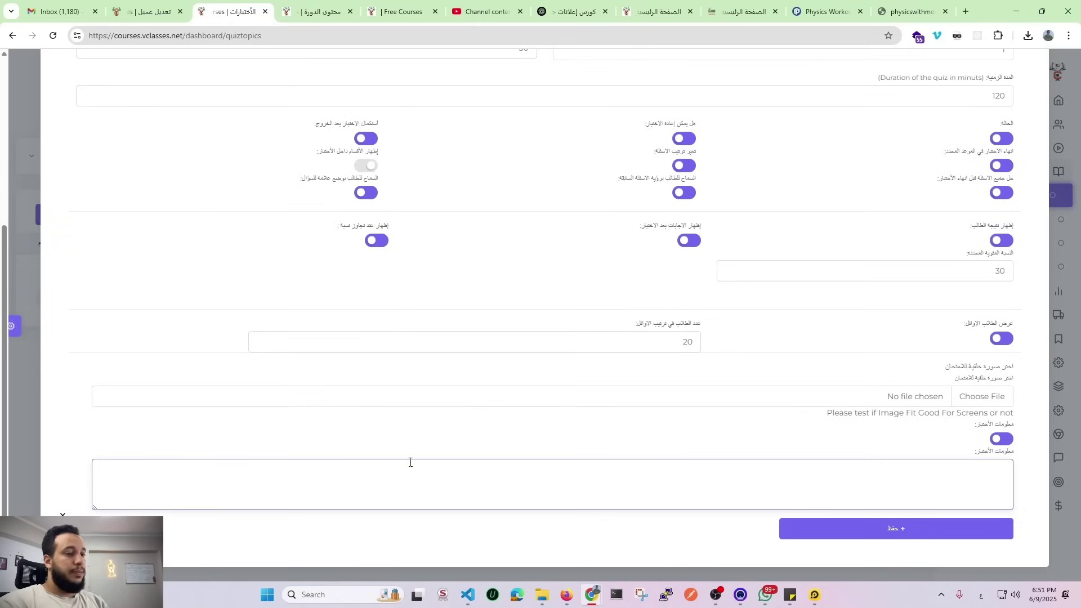
left_click(1002, 439)
left_click(928, 528)
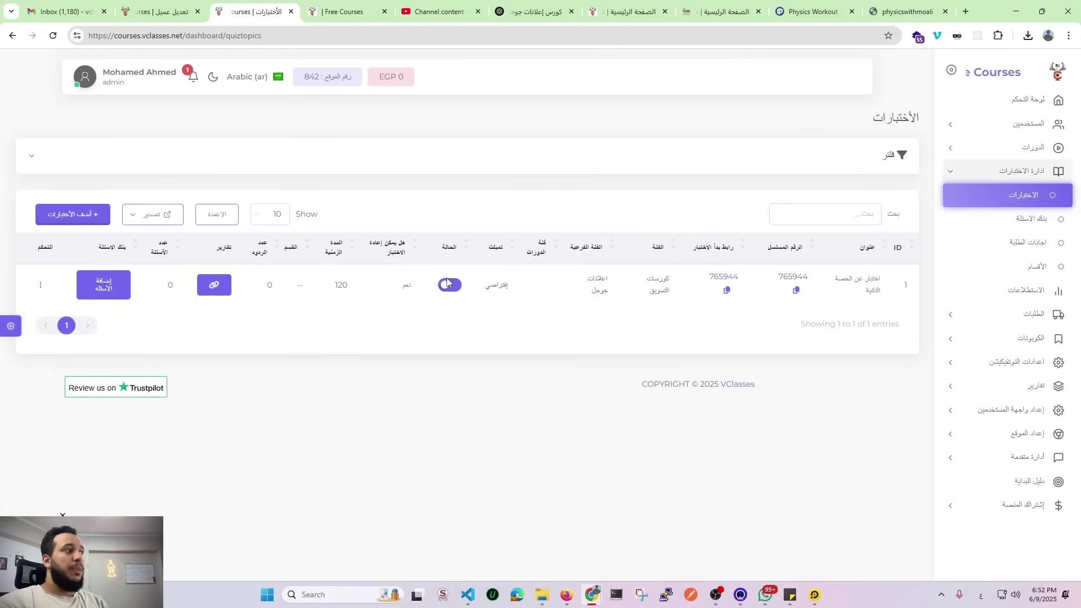
Download the sample questionsTopics-new (10).xlsx from the رفع الأسئلة dialog and open it.
left_click(112, 297)
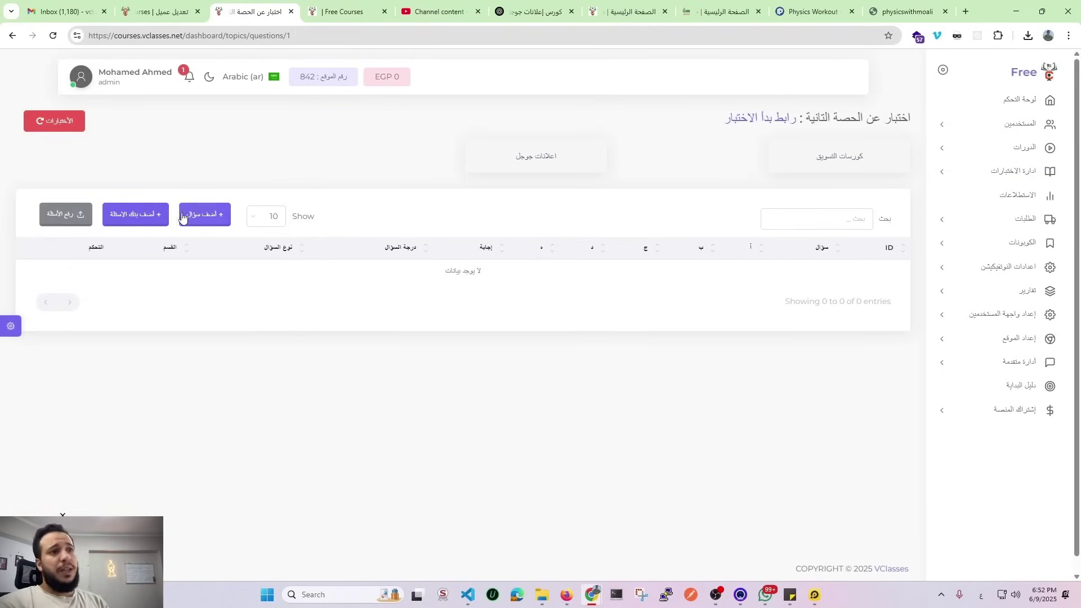
left_click(75, 217)
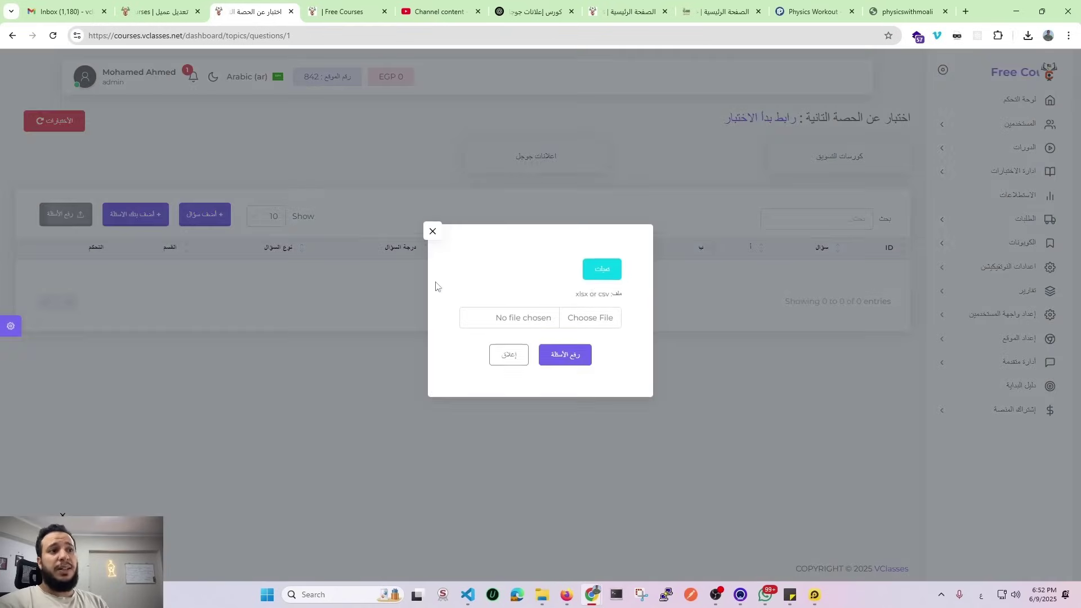
left_click(600, 284)
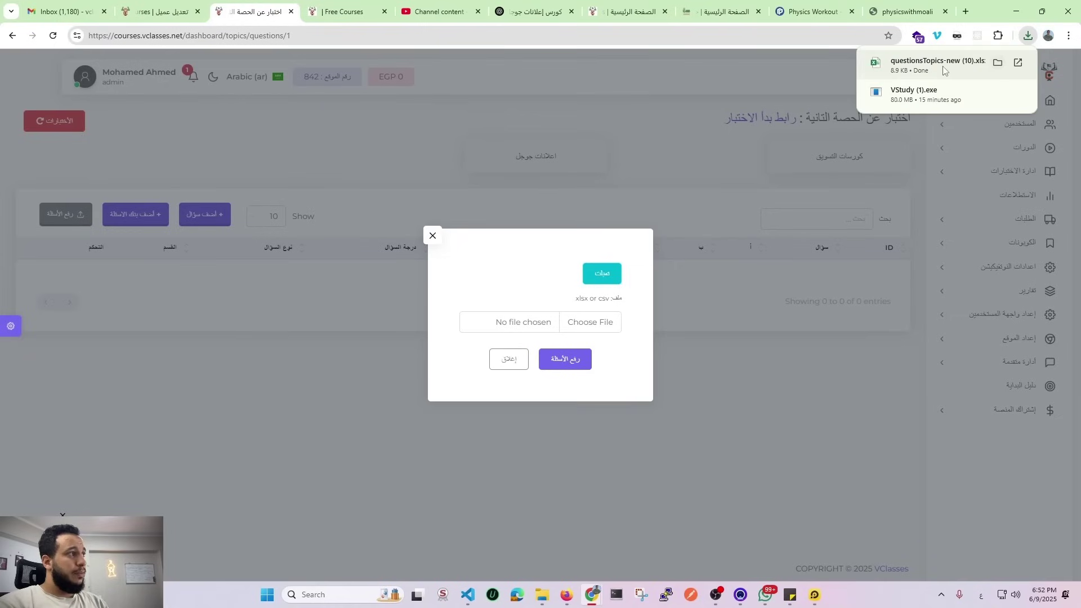
left_click(943, 68)
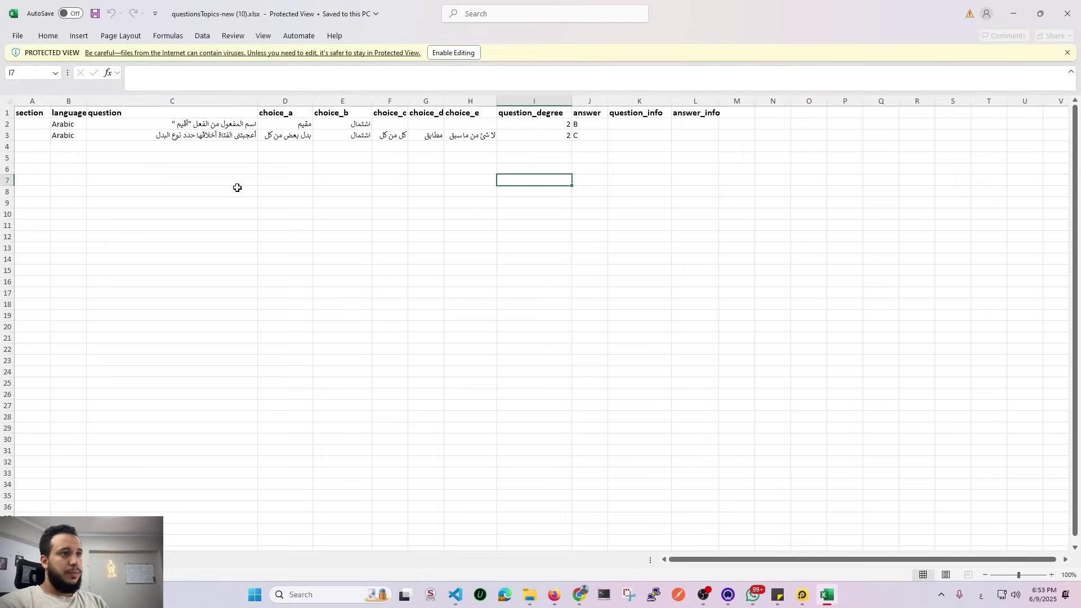
Review the language, question text and choice A–E columns of the two sample questions.
left_click(236, 188)
left_click_drag(70, 124, 69, 137)
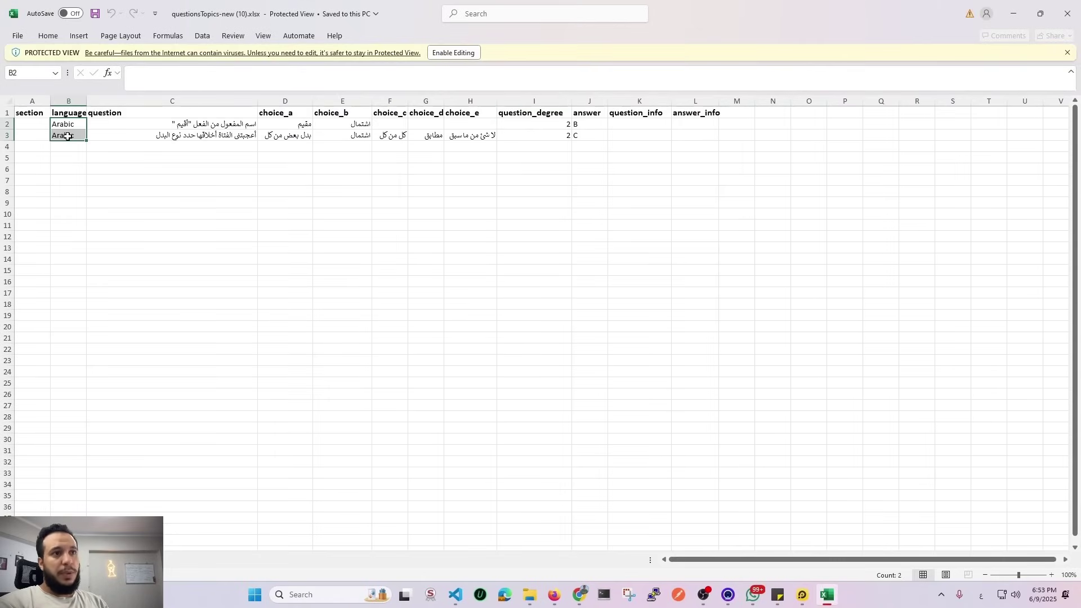
left_click(77, 154)
left_click_drag(200, 122, 223, 133)
left_click(303, 135)
left_click(366, 135)
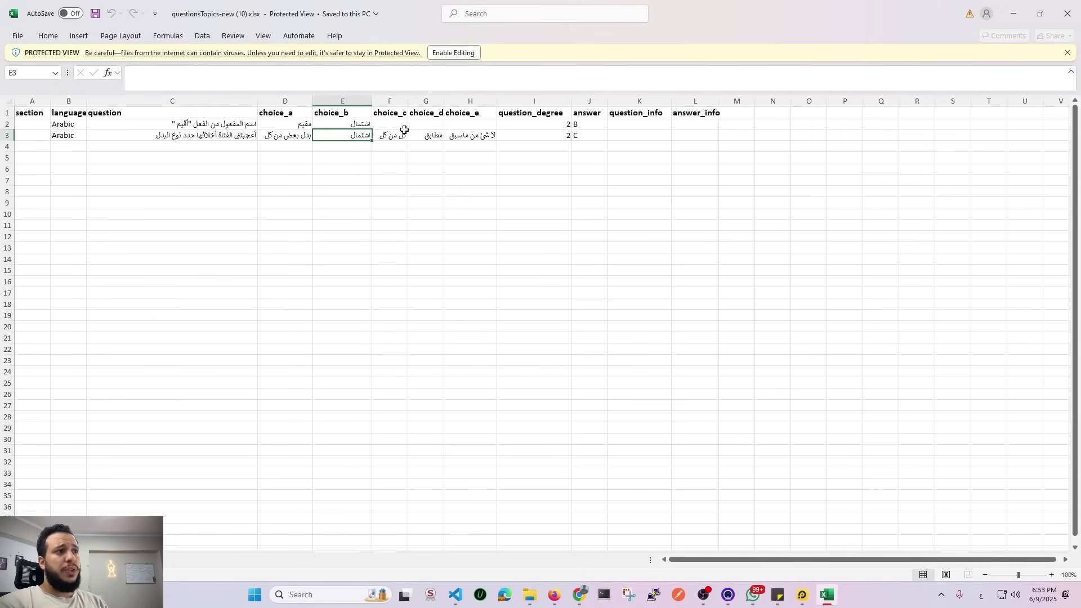
left_click(397, 135)
left_click(431, 135)
left_click(470, 135)
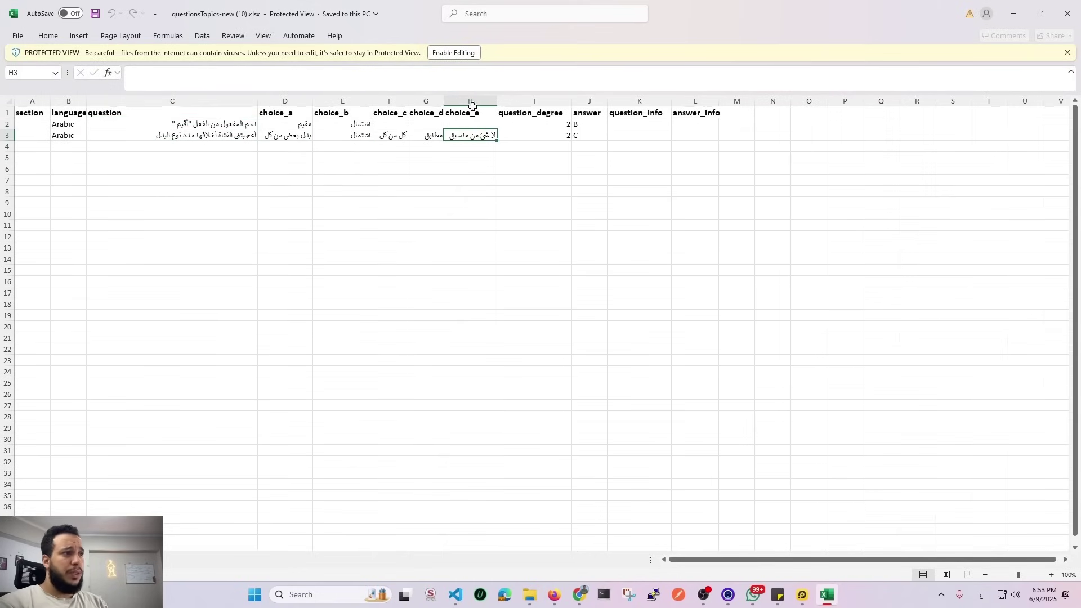
Enable editing, check the degree of 2 and answers B and C, then return to the browser.
left_click(458, 56)
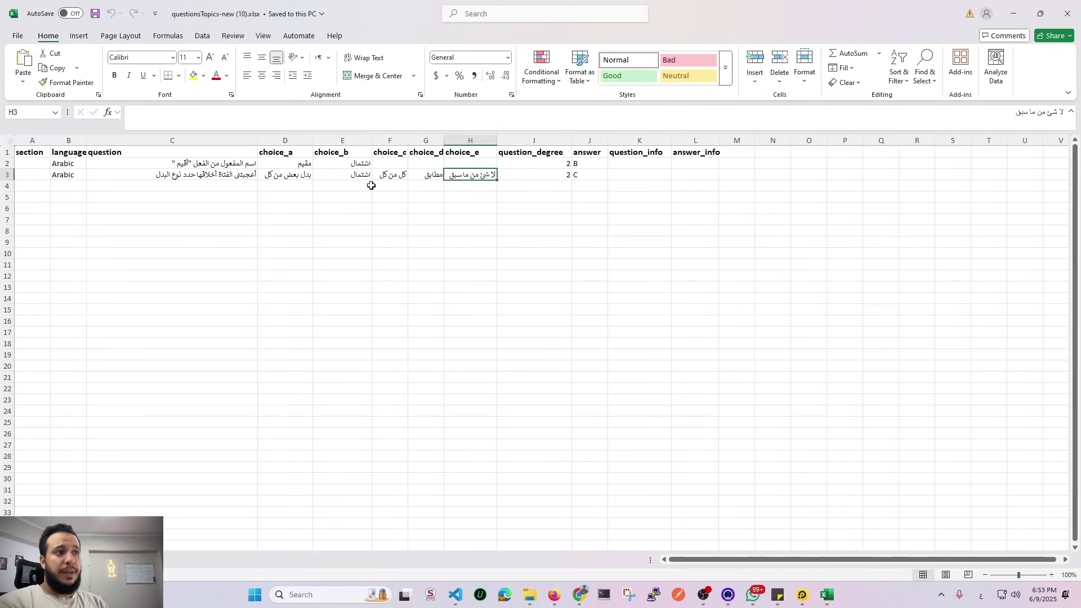
left_click(551, 173)
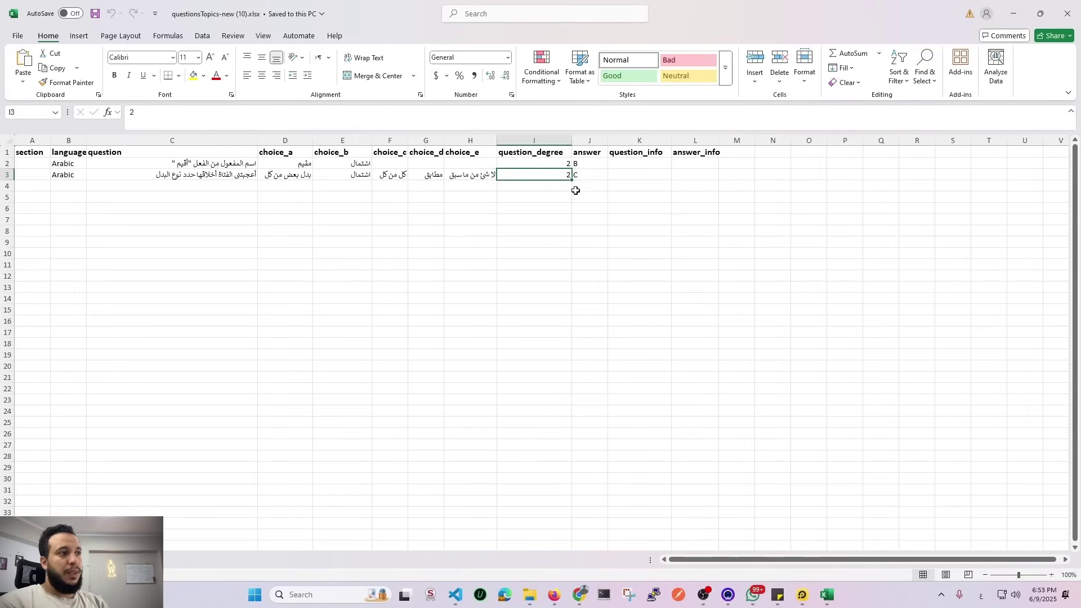
left_click(584, 168)
left_click(590, 180)
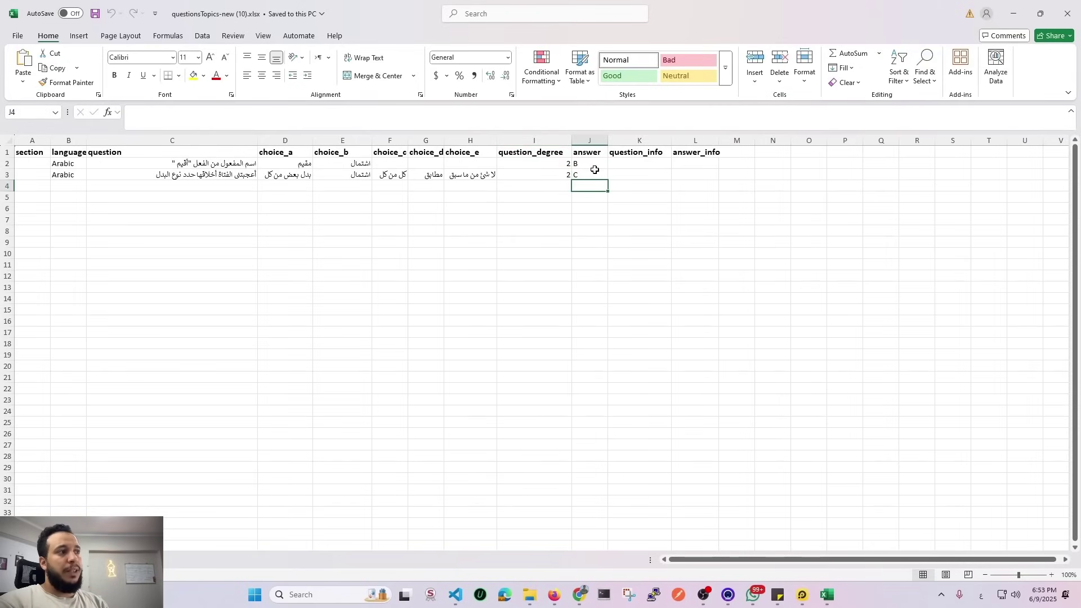
left_click(661, 164)
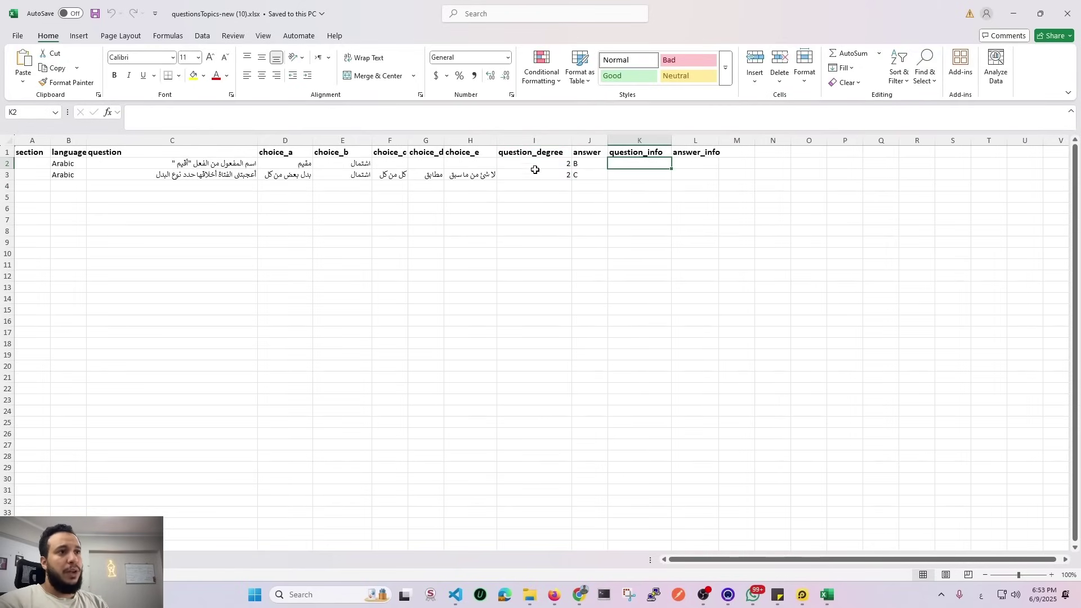
key("alt+Tab")
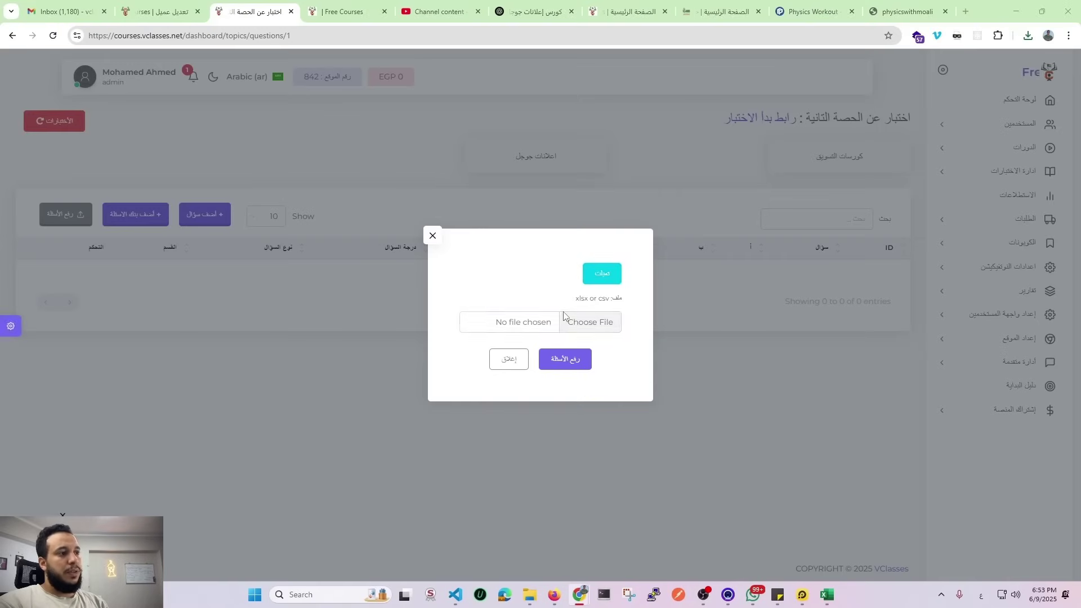
Upload the questions xlsx via رفع الأسئلة, dismiss the success message, and begin أضف سؤال.
left_click(567, 314)
double_click(230, 106)
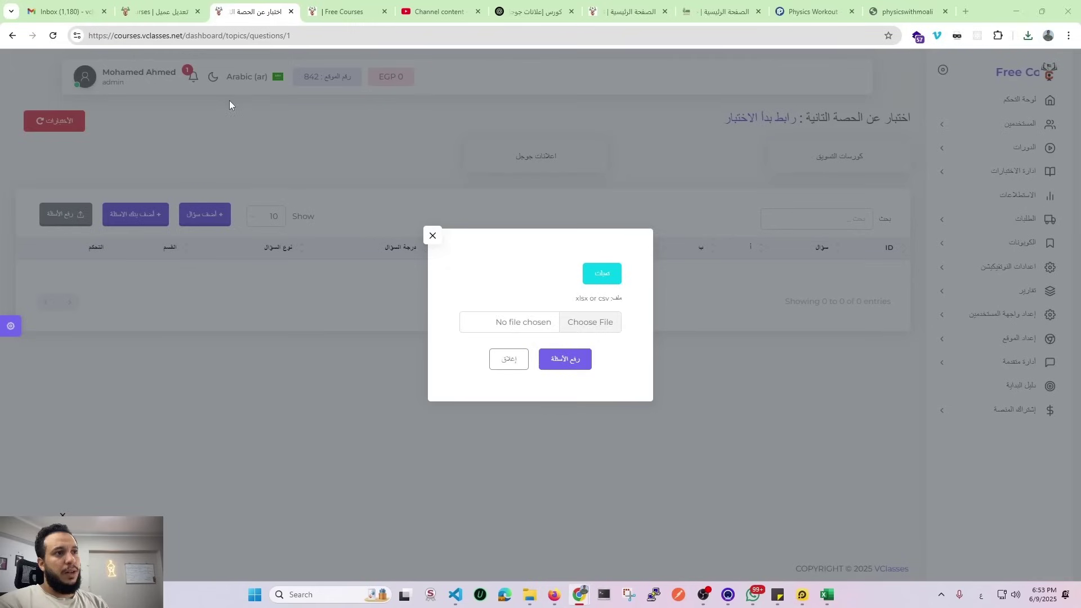
left_click(579, 360)
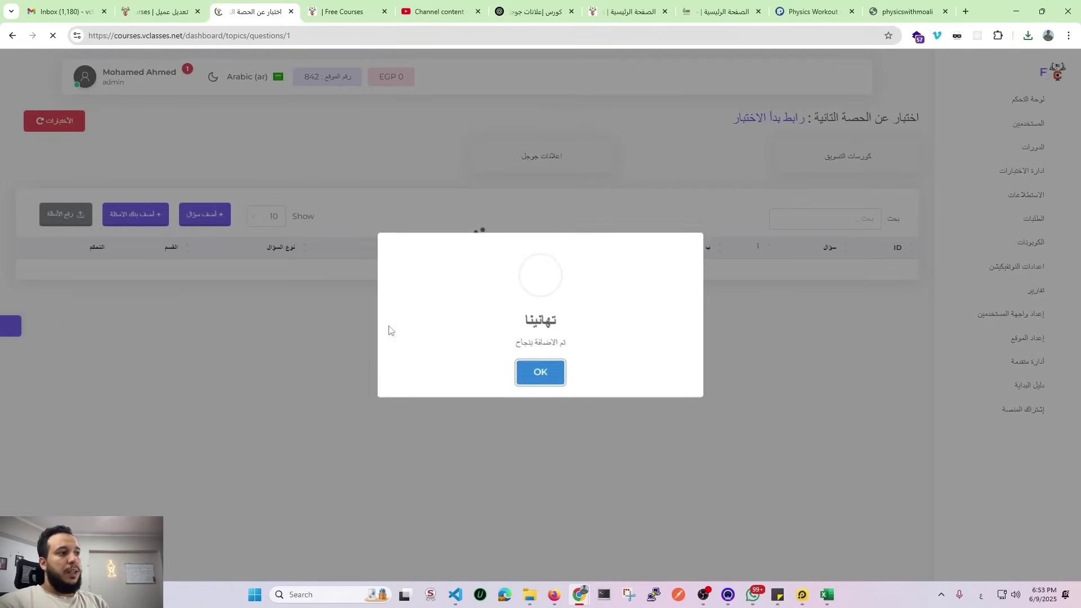
left_click(543, 374)
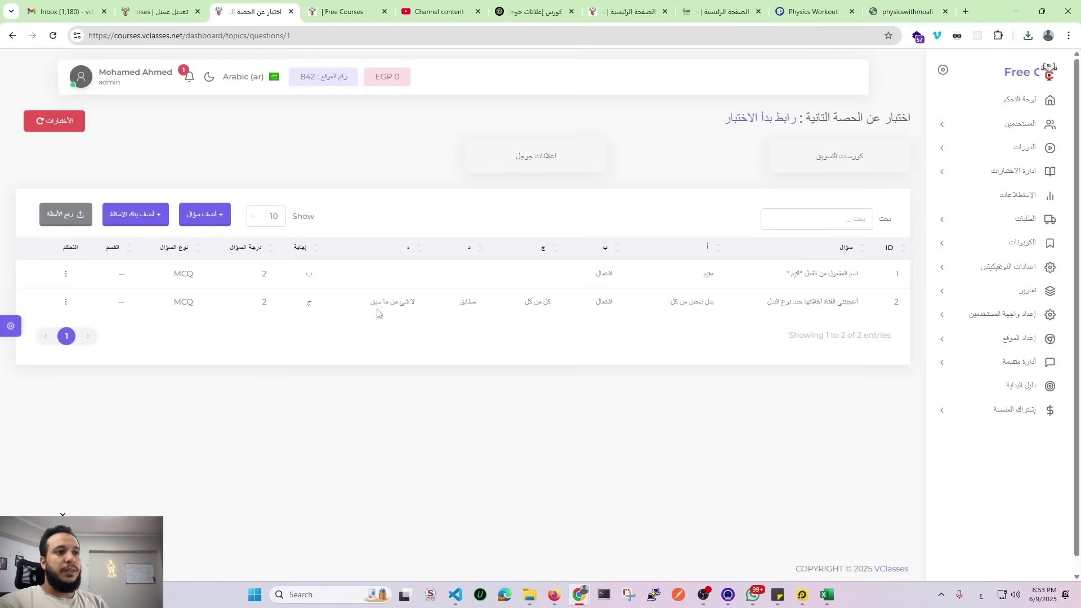
left_click(204, 214)
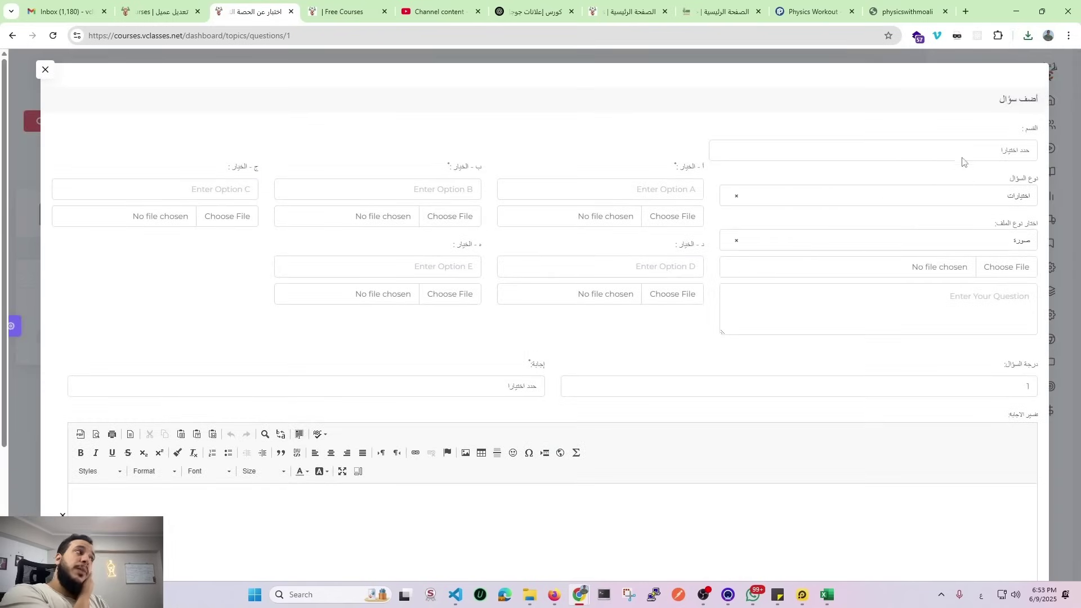
left_click(983, 198)
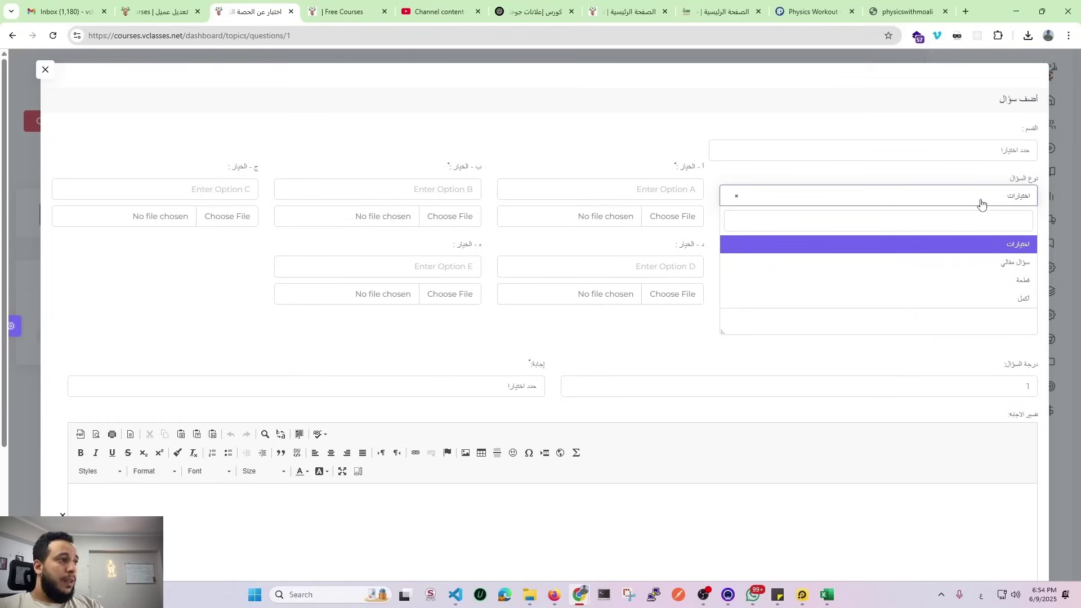
left_click(912, 246)
left_click(977, 304)
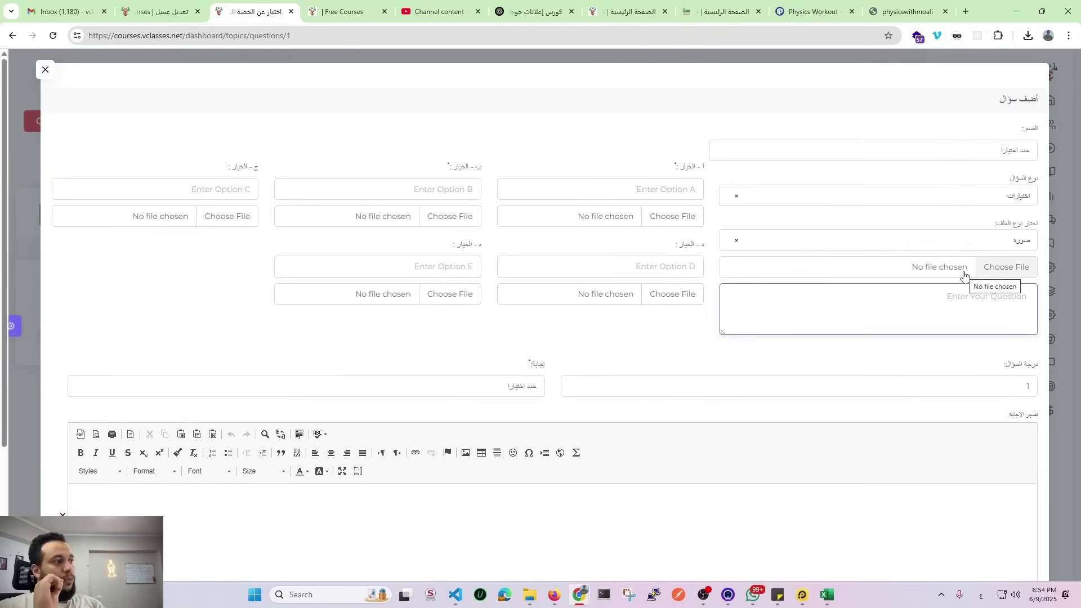
Browse from Downloads to Desktop > quiz and attach 13.png as the question image.
left_click(964, 274)
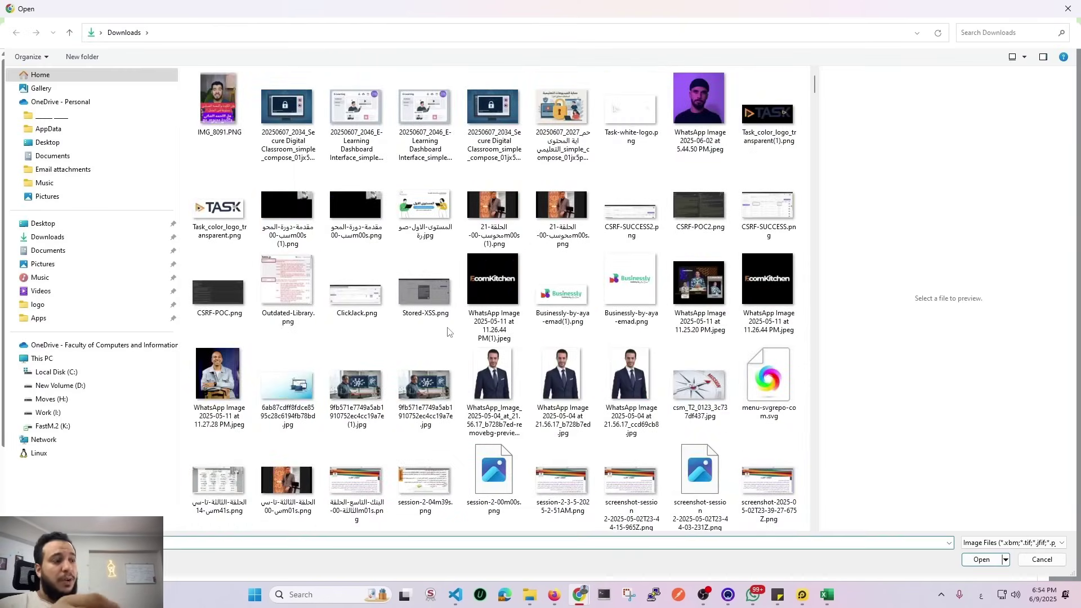
left_click(356, 481)
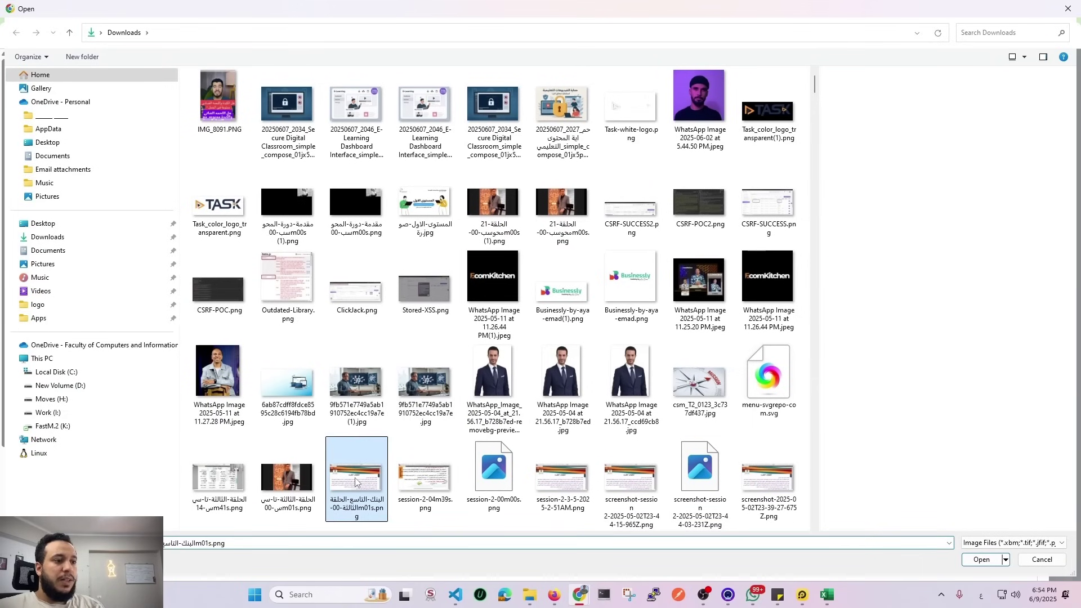
left_click(410, 458)
scroll(423, 395, "down", 10)
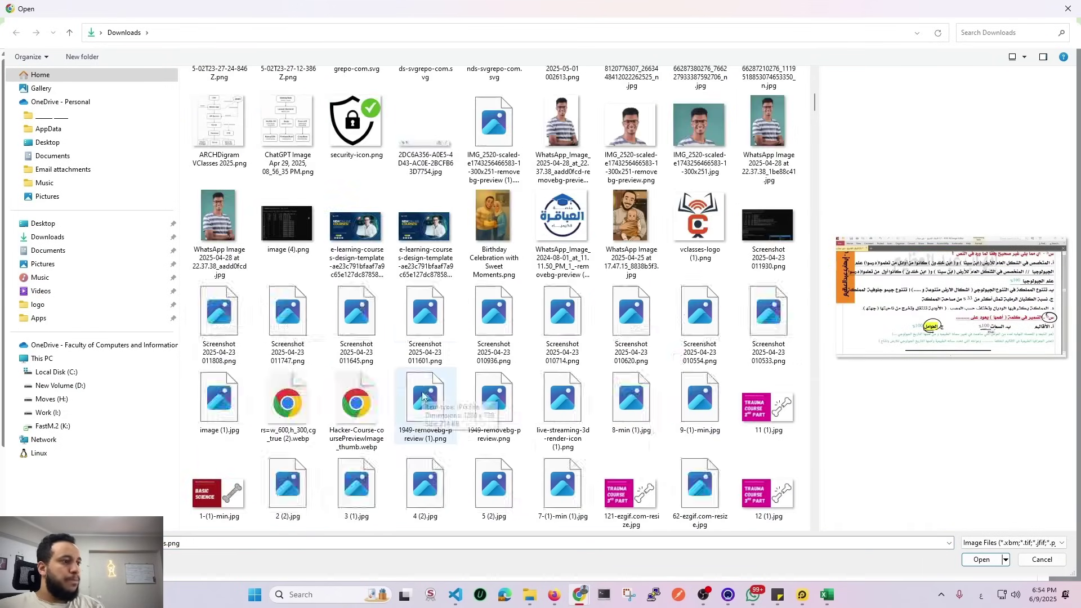
scroll(422, 395, "up", 10)
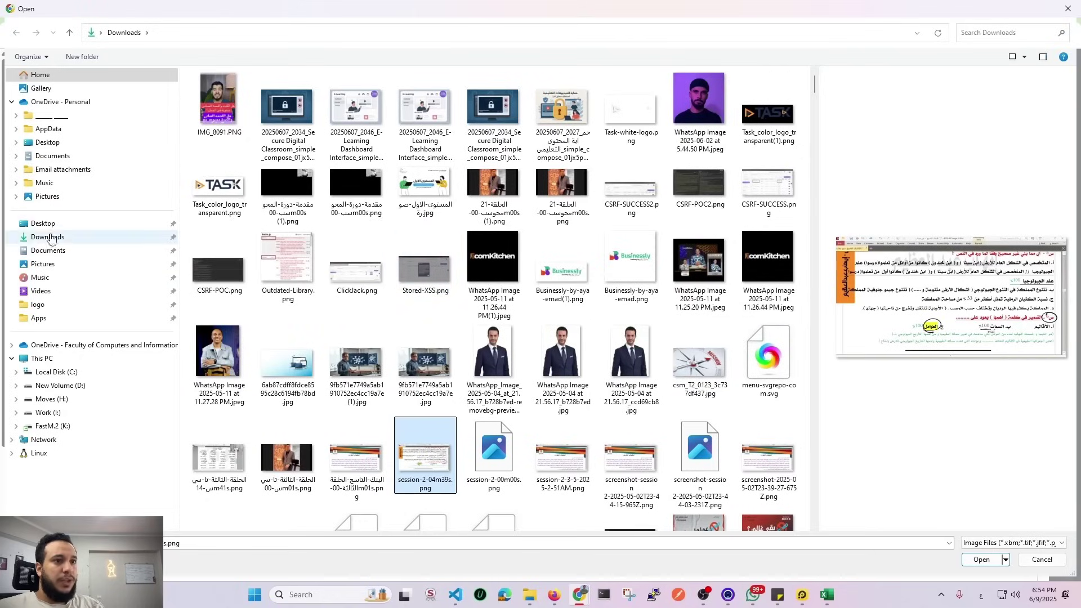
left_click(45, 224)
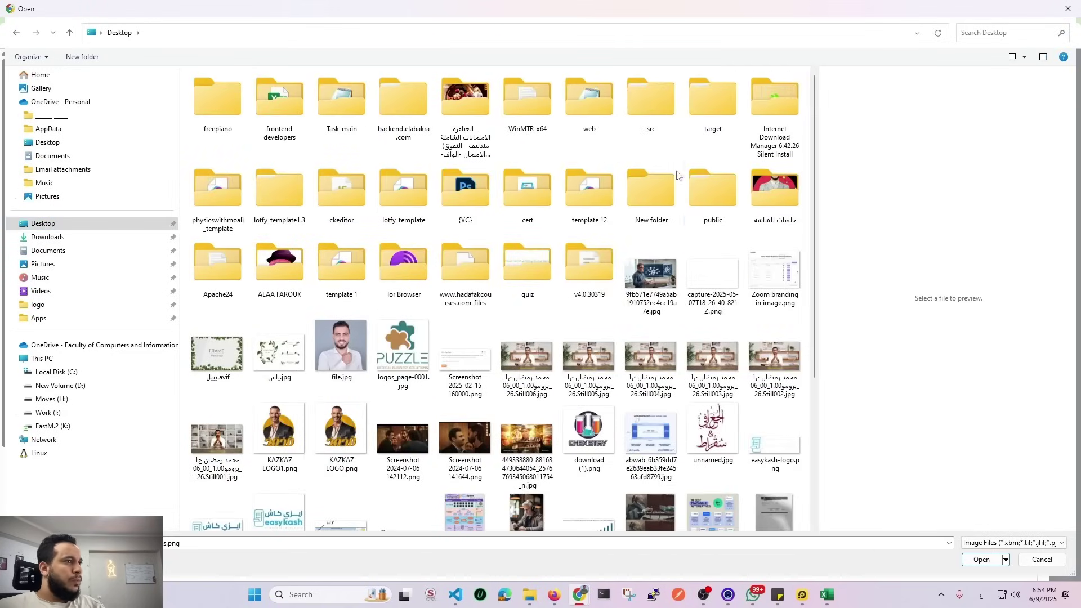
double_click(528, 258)
left_click(348, 175)
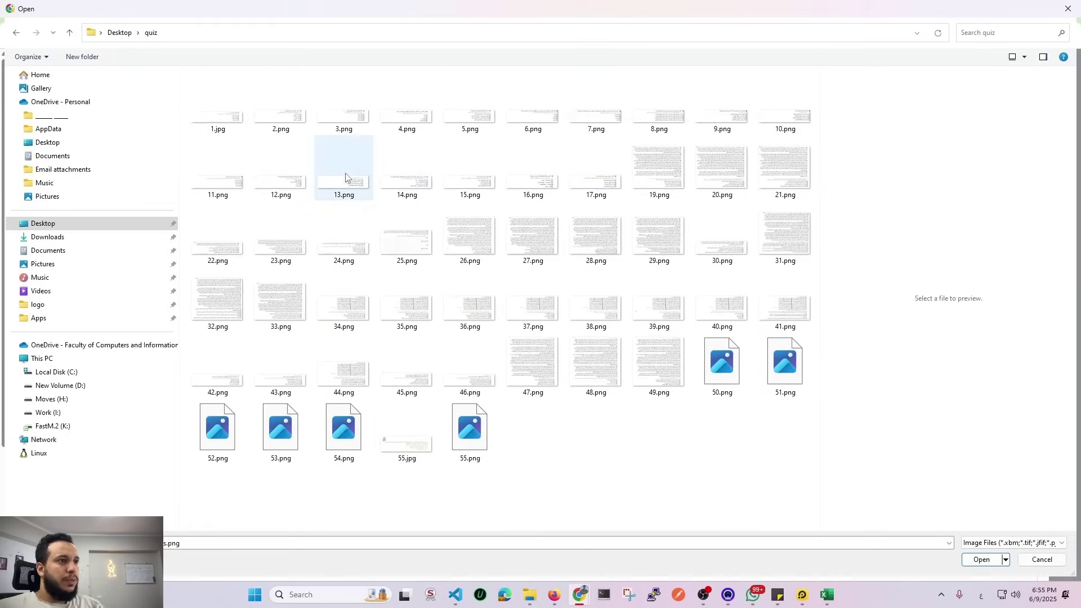
double_click(350, 177)
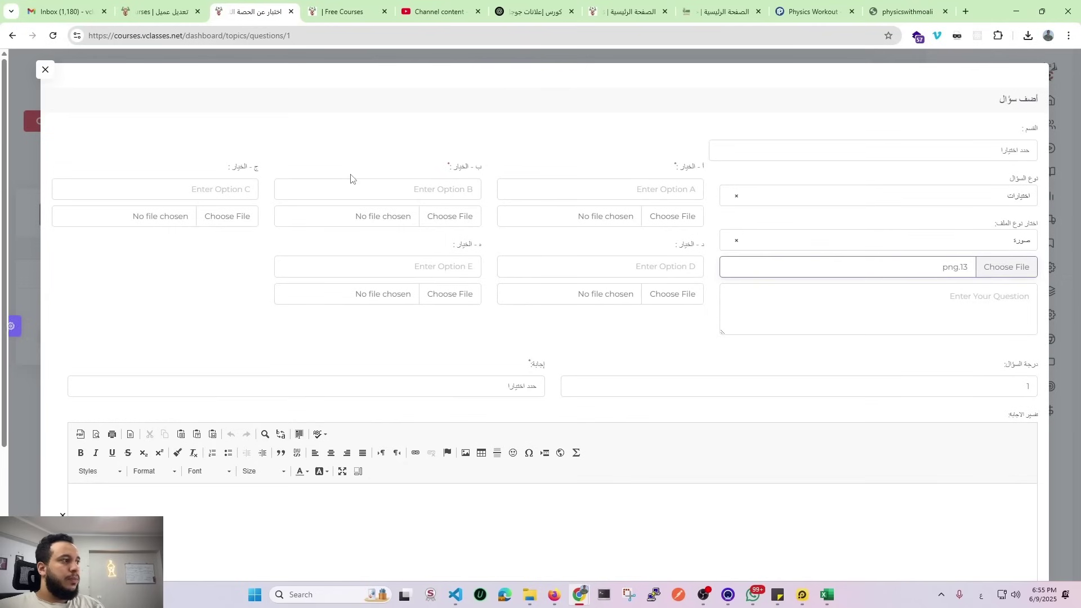
Fill options A–D with the letters ا, ب, ج and د.
left_click(650, 190)
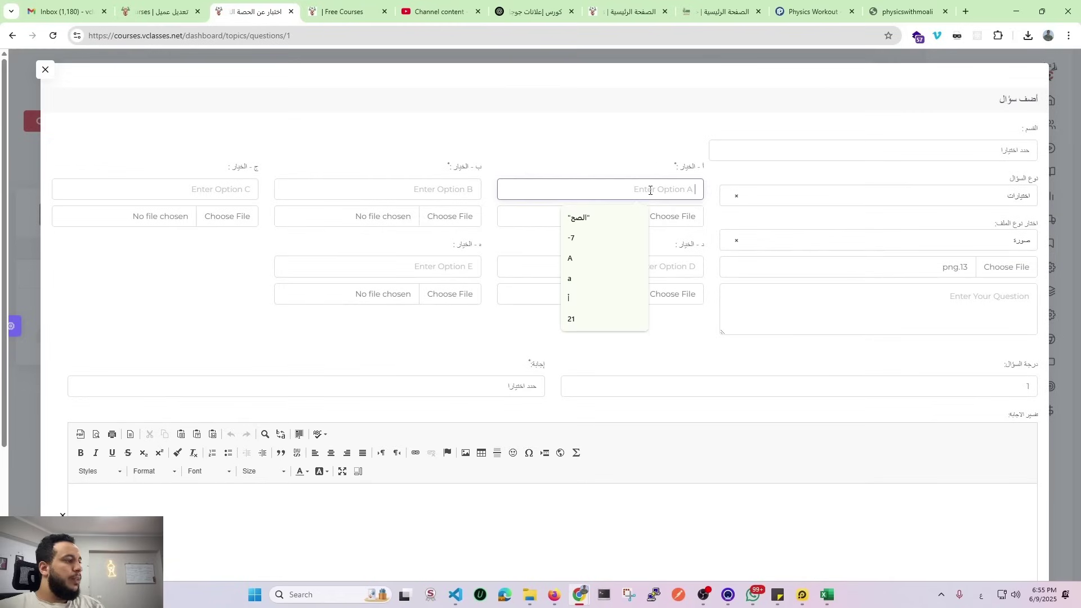
type("ا")
key("Tab")
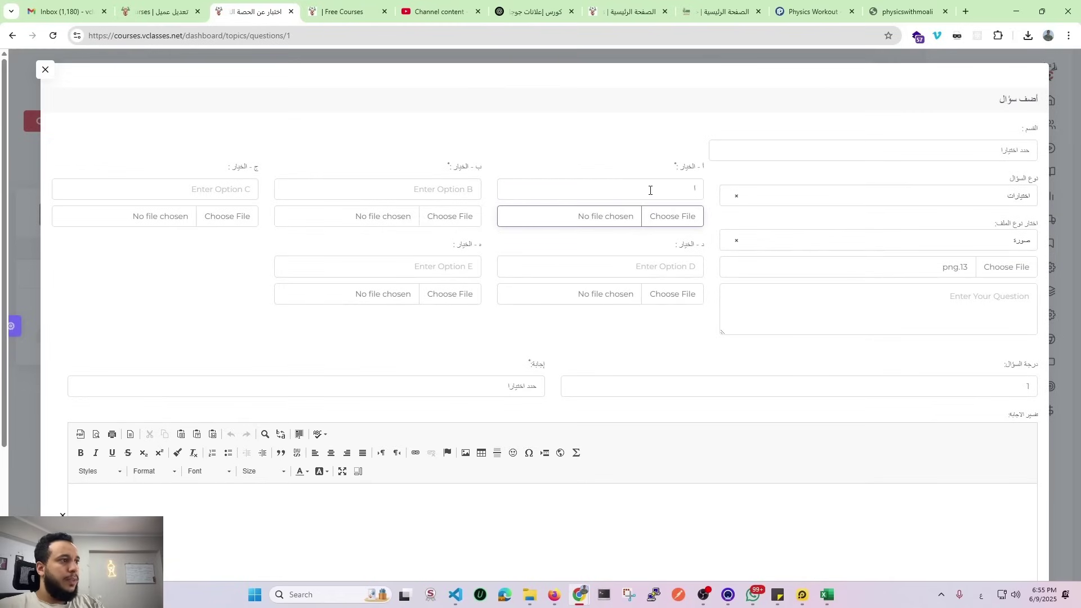
left_click(435, 189)
type("ب")
left_click(211, 189)
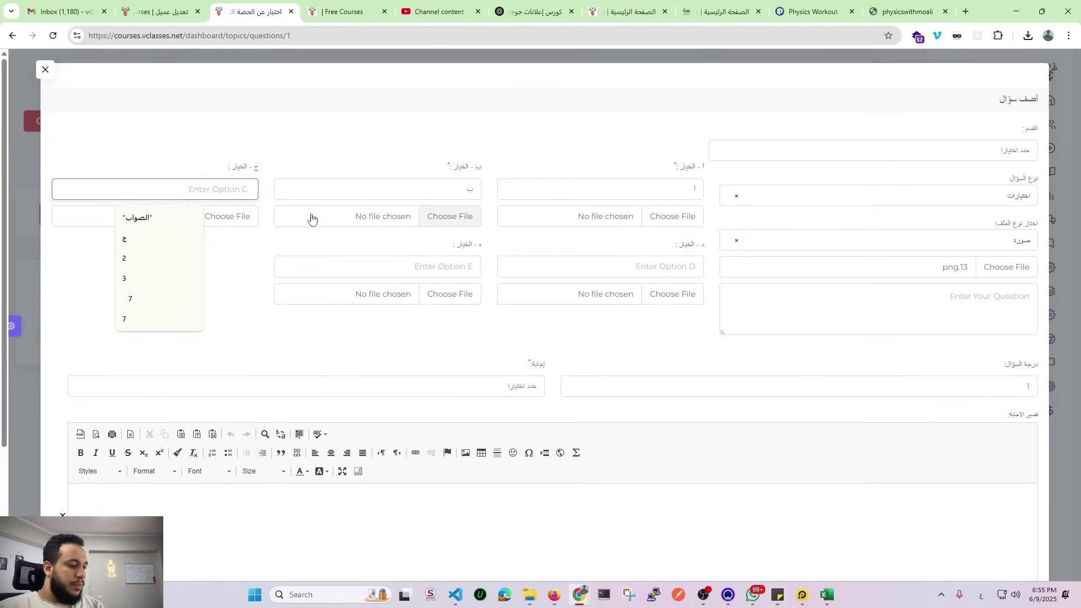
type("ج")
left_click(591, 262)
type("د")
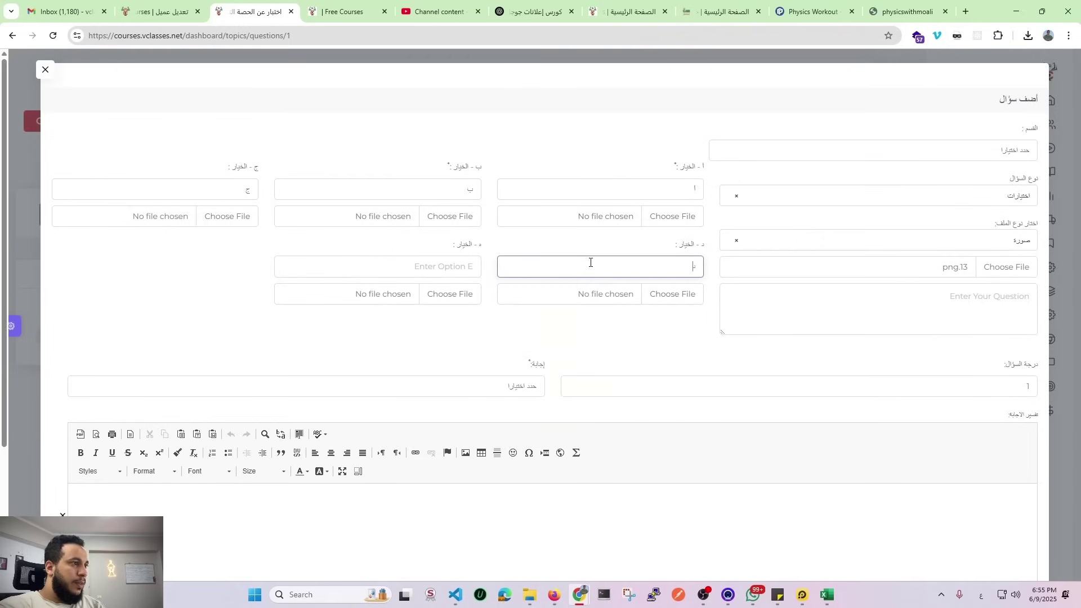
Mark أ as the correct answer and give the question a grade of 1.
left_click(425, 386)
left_click(499, 424)
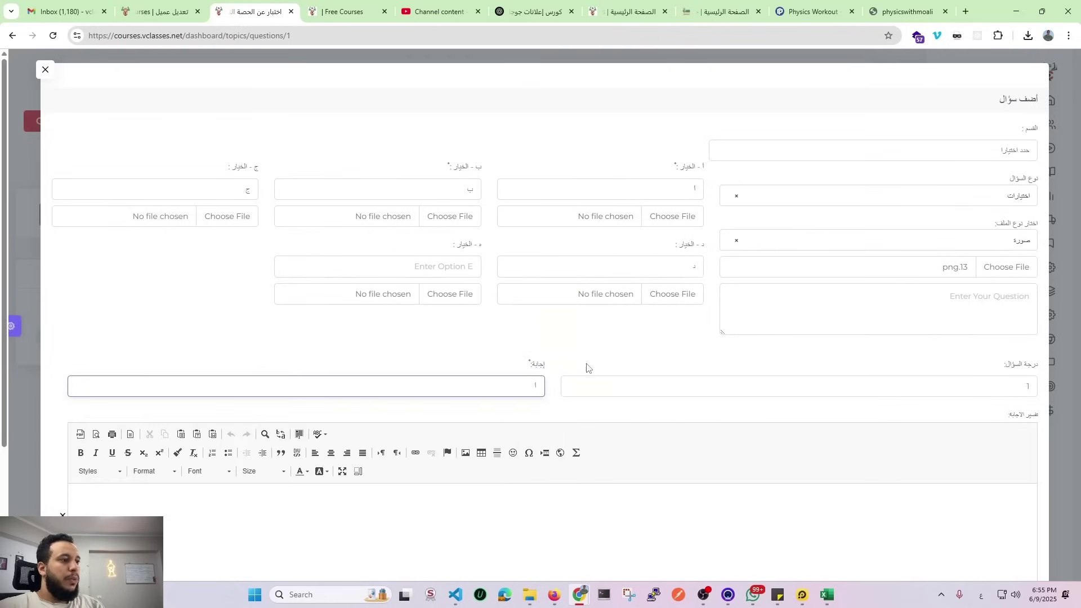
left_click(1027, 386)
type("1")
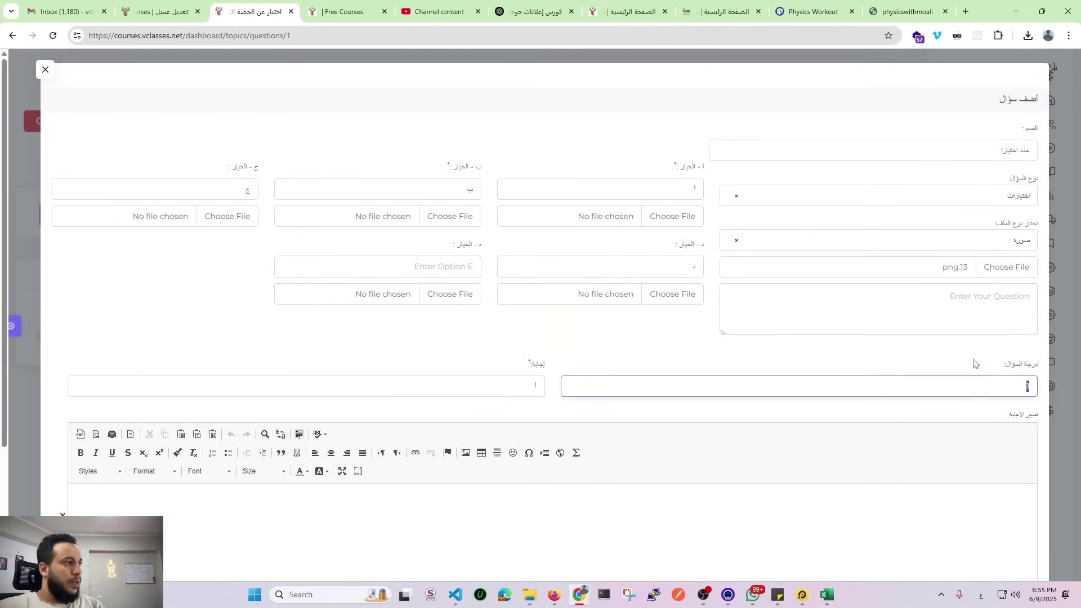
scroll(769, 371, "down", 3)
left_click(768, 360)
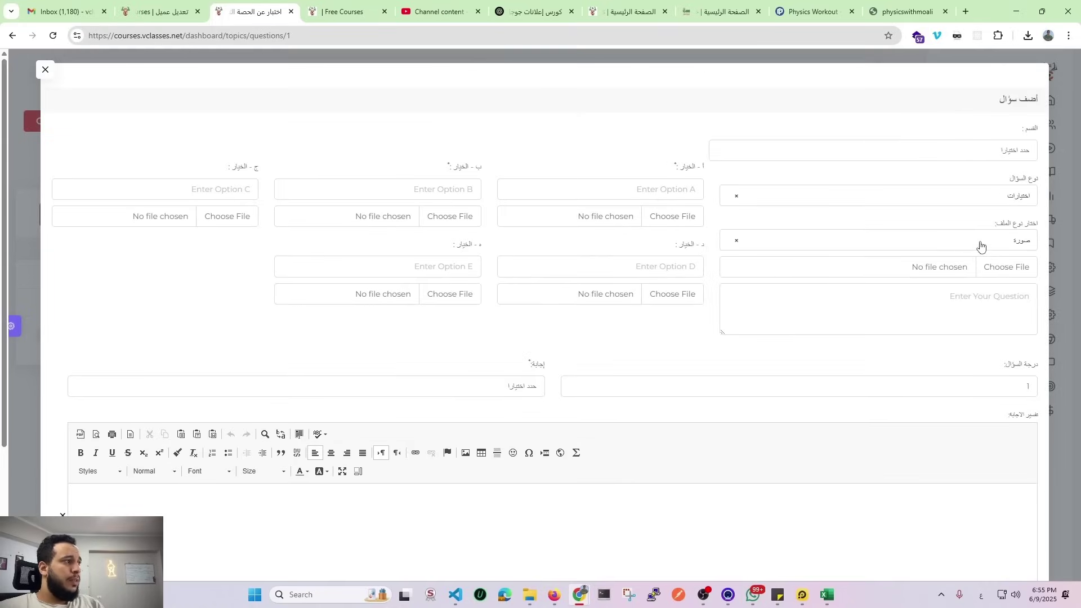
Toggle the question type to essay (سؤال مقالي) and back to اختيارات, then show the image/video/audio attachment types.
left_click(978, 206)
left_click(1021, 275)
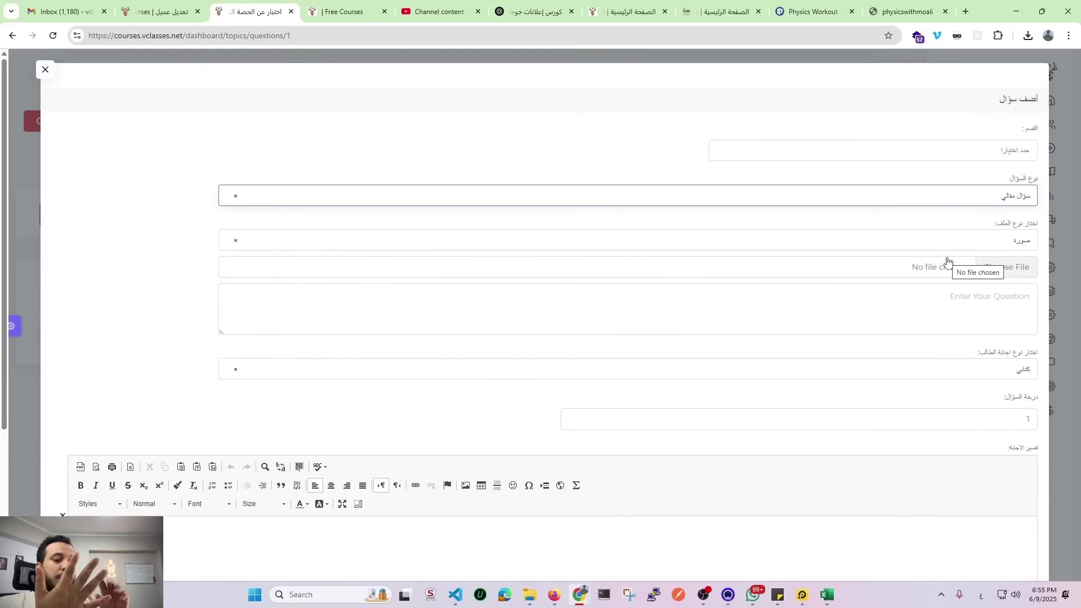
left_click(986, 197)
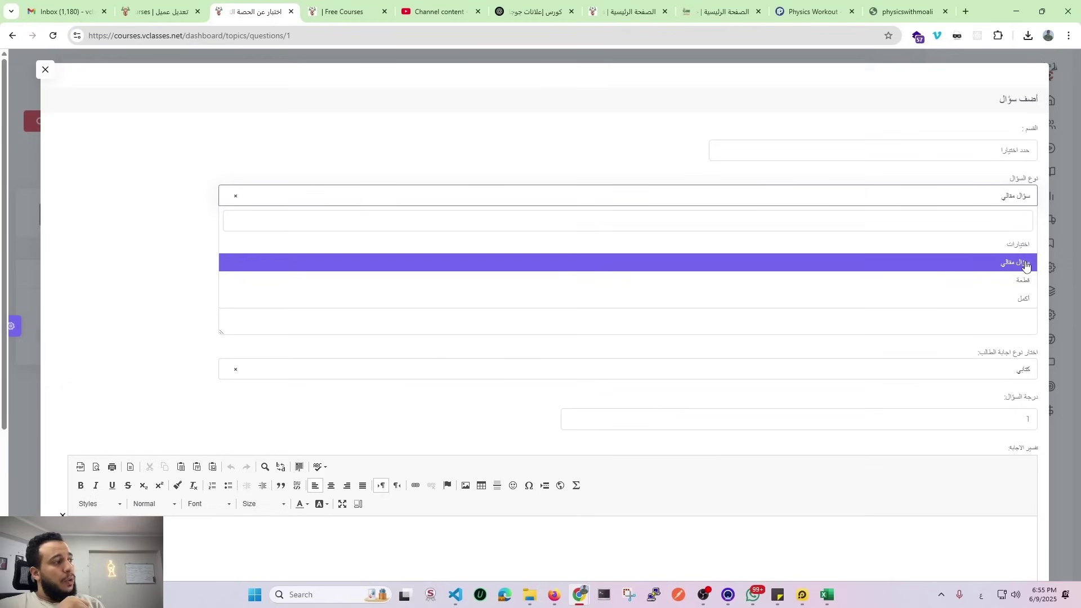
left_click(1022, 245)
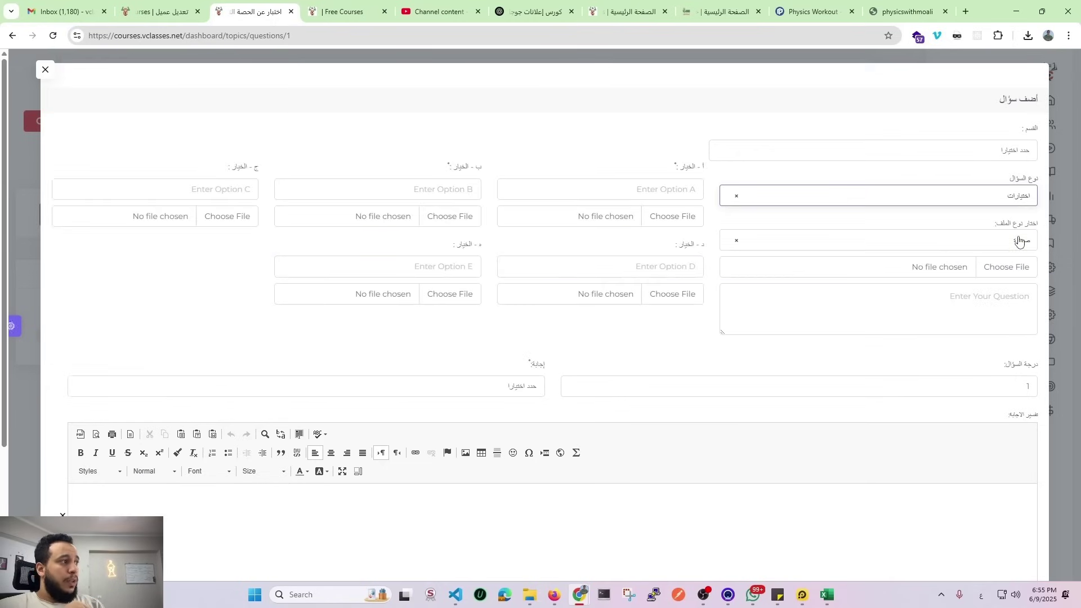
left_click(1022, 243)
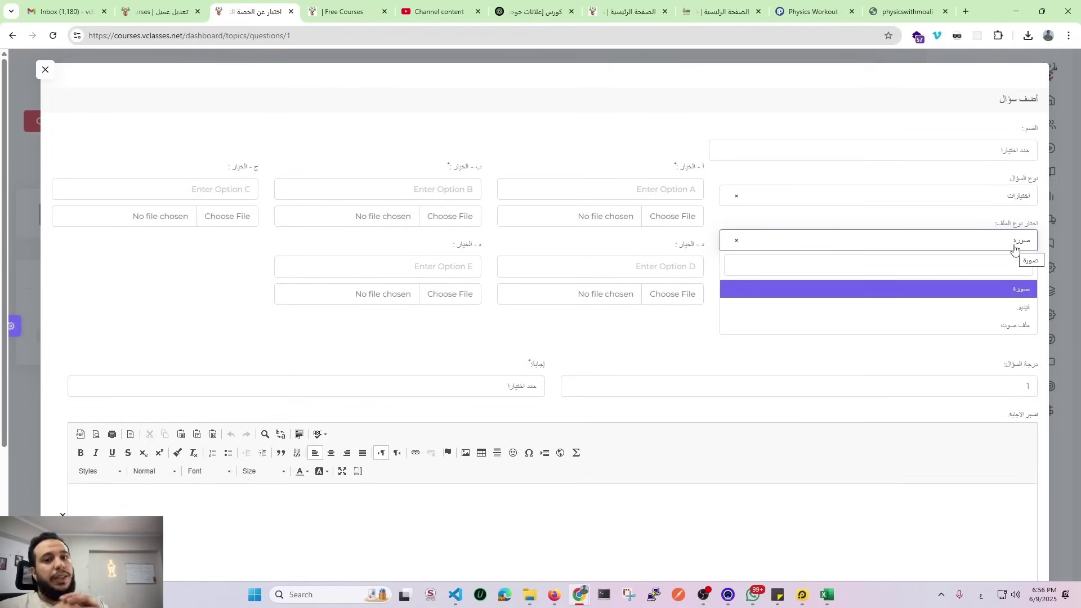
Make the question an essay question that students answer with an image (صورة).
left_click(994, 194)
left_click(1014, 263)
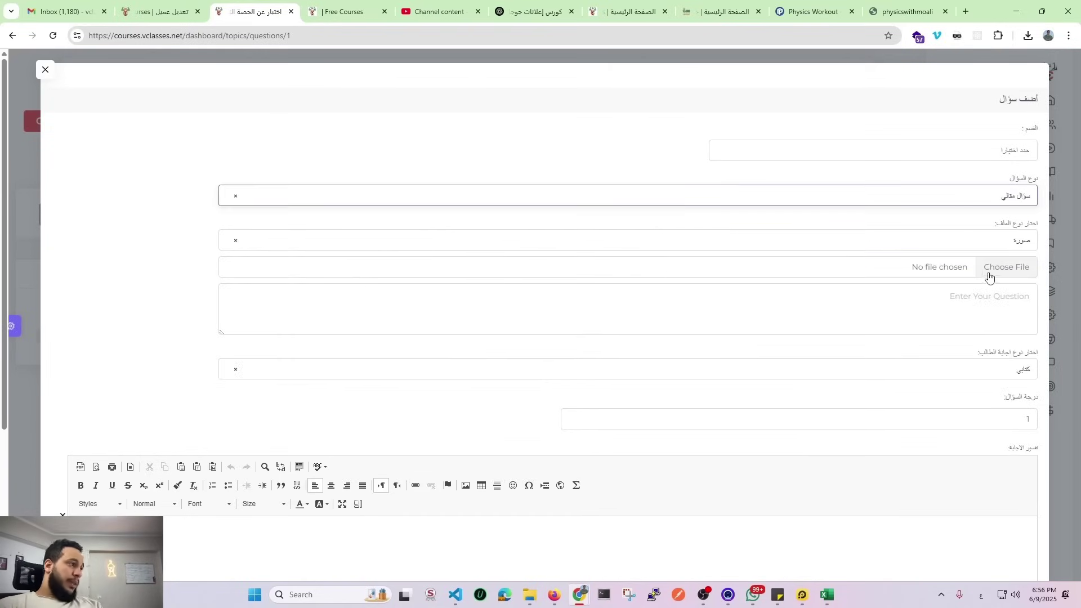
scroll(975, 296, "down", 1)
scroll(975, 296, "down", 2)
left_click(1005, 204)
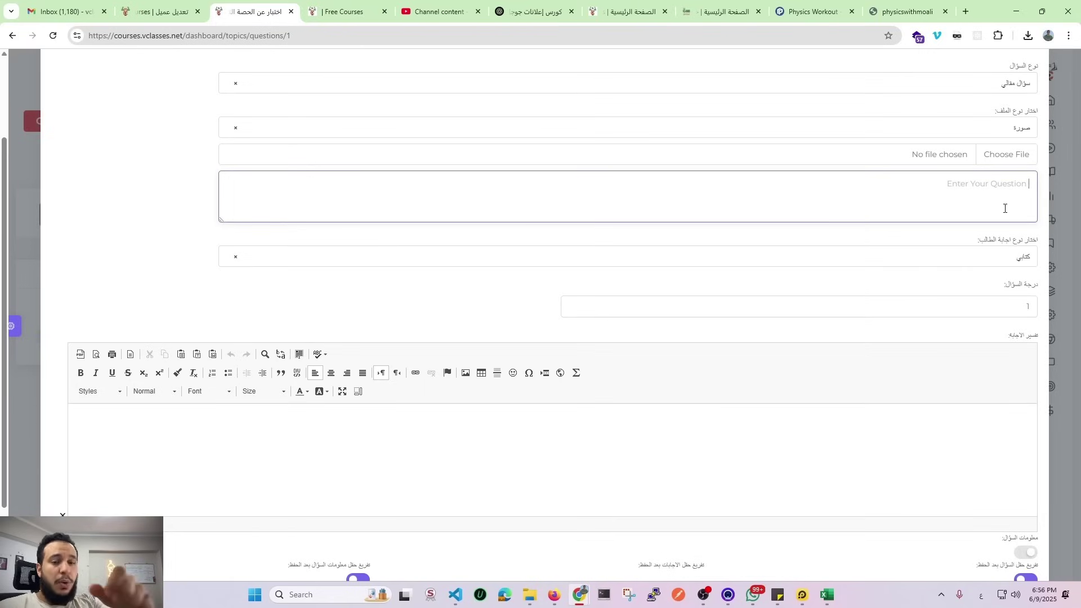
left_click(1011, 255)
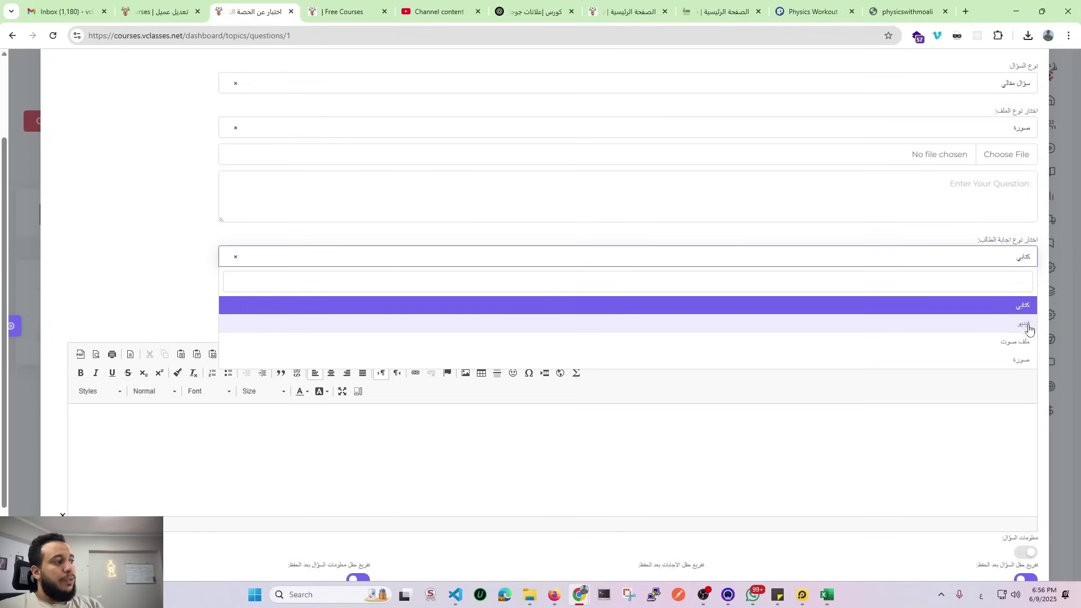
left_click(1033, 360)
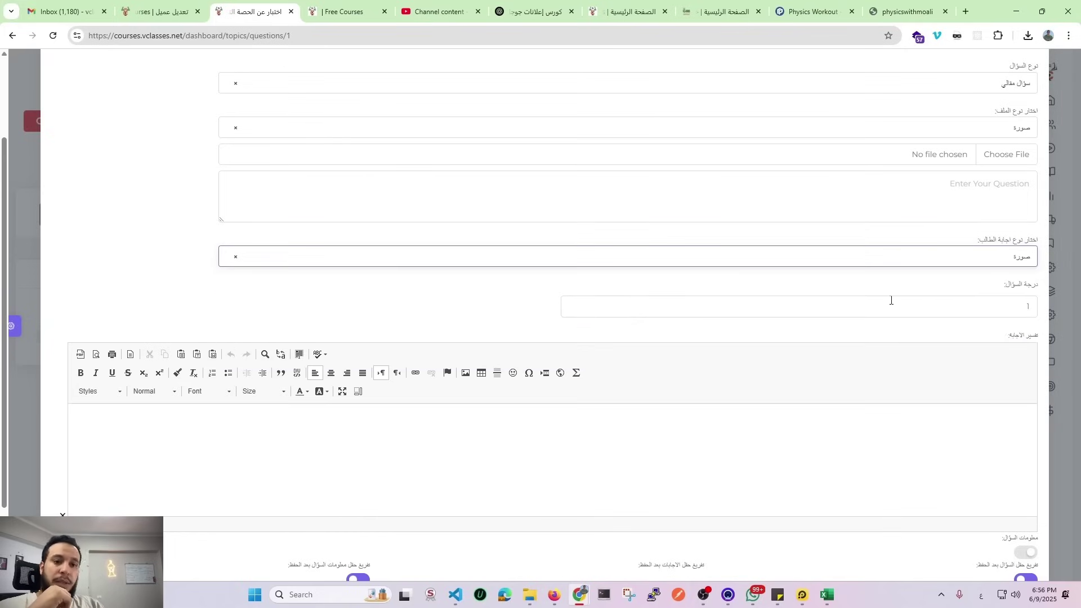
Write the question asking students to draw the pyramids and set its mark to 2.
scroll(731, 394, "up", 2)
scroll(670, 422, "down", 4)
left_click(238, 395)
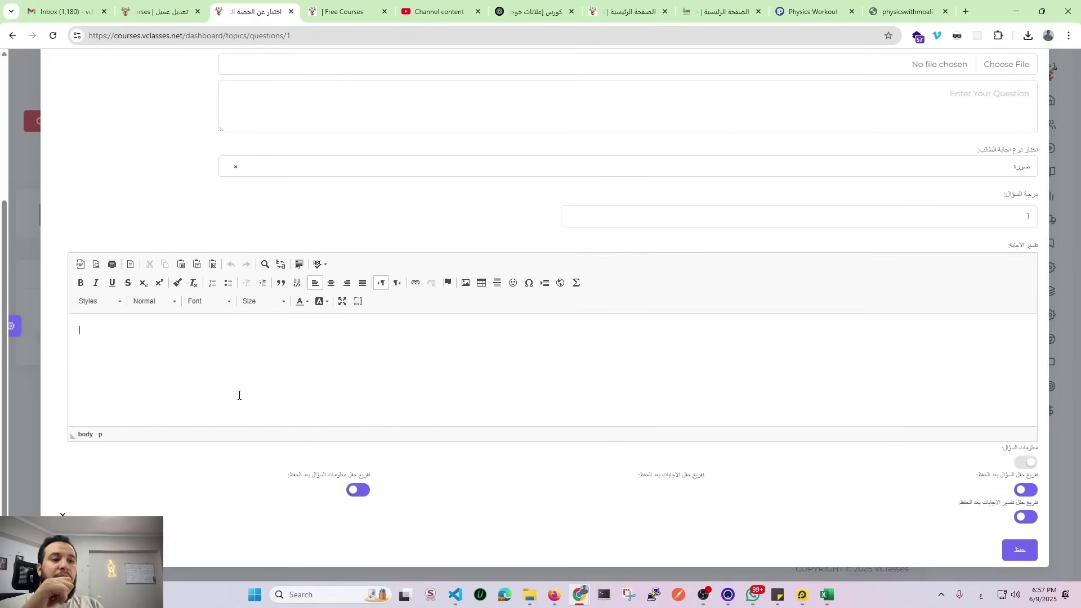
scroll(309, 371, "up", 3)
left_click(1006, 279)
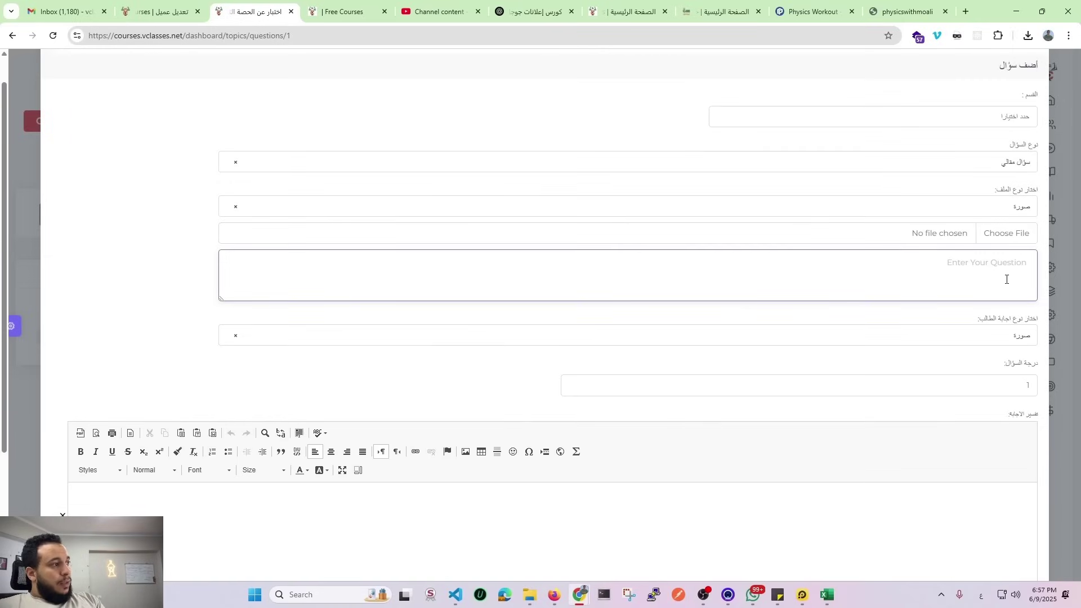
left_click(1022, 338)
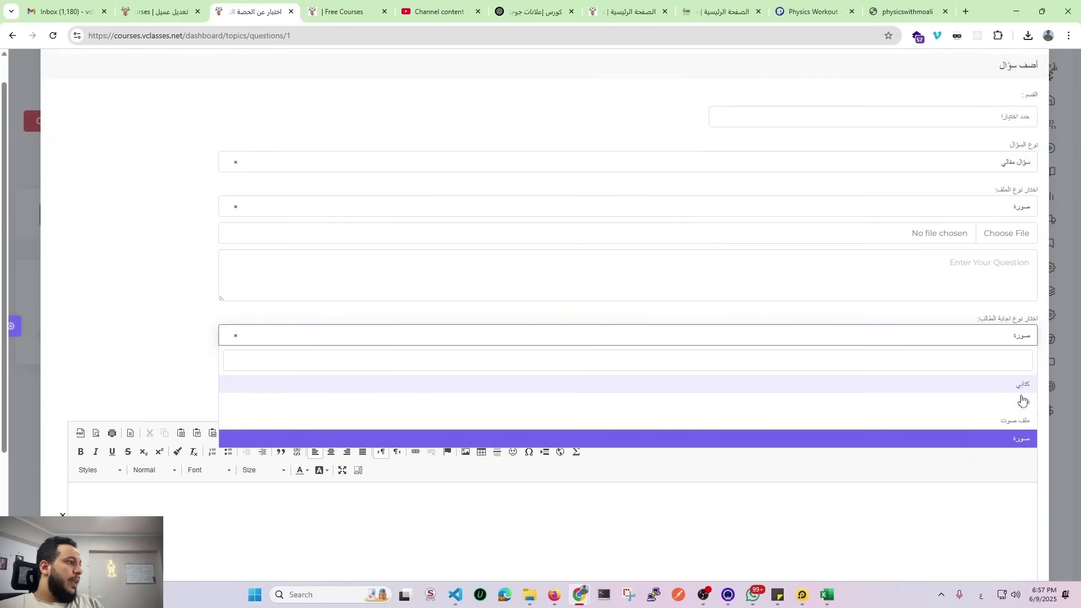
left_click(1011, 281)
type("ارسملي الاهرمات")
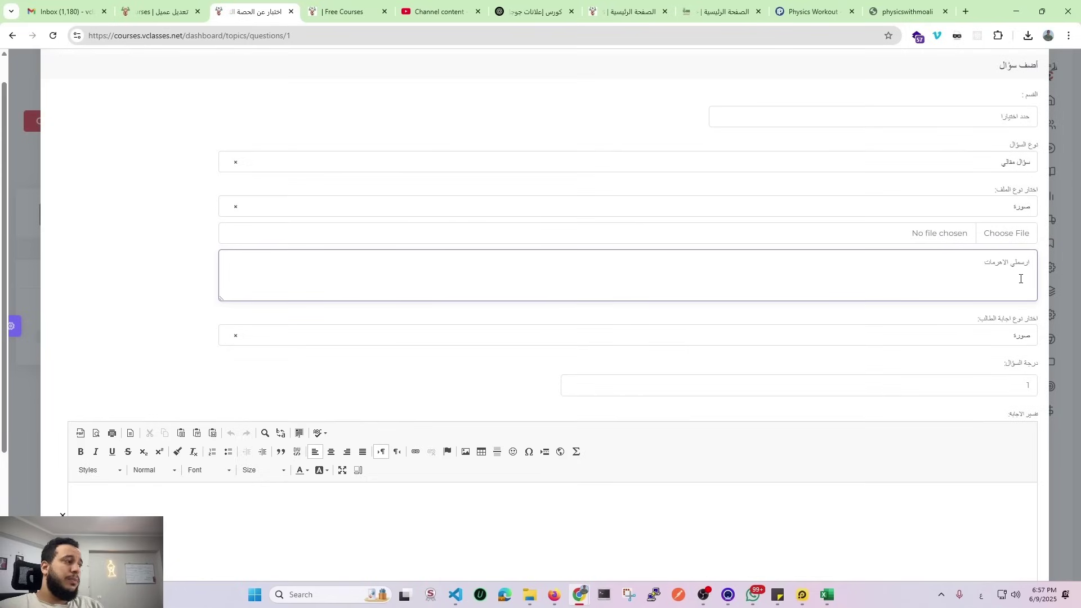
scroll(937, 307, "down", 3)
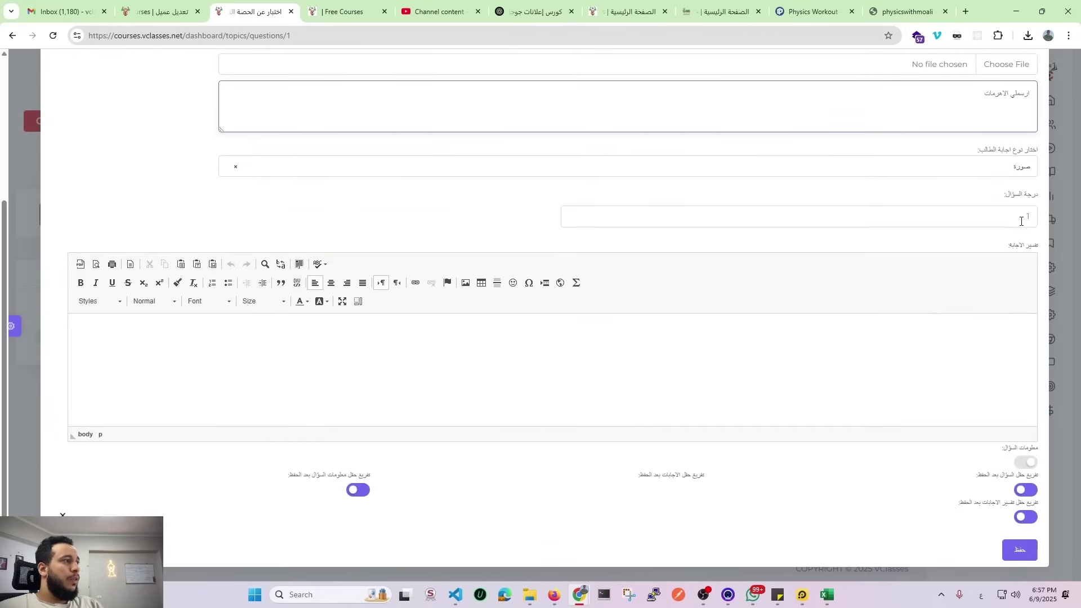
double_click(1021, 221)
Save the essay question and dismiss the success message.
left_click(1030, 554)
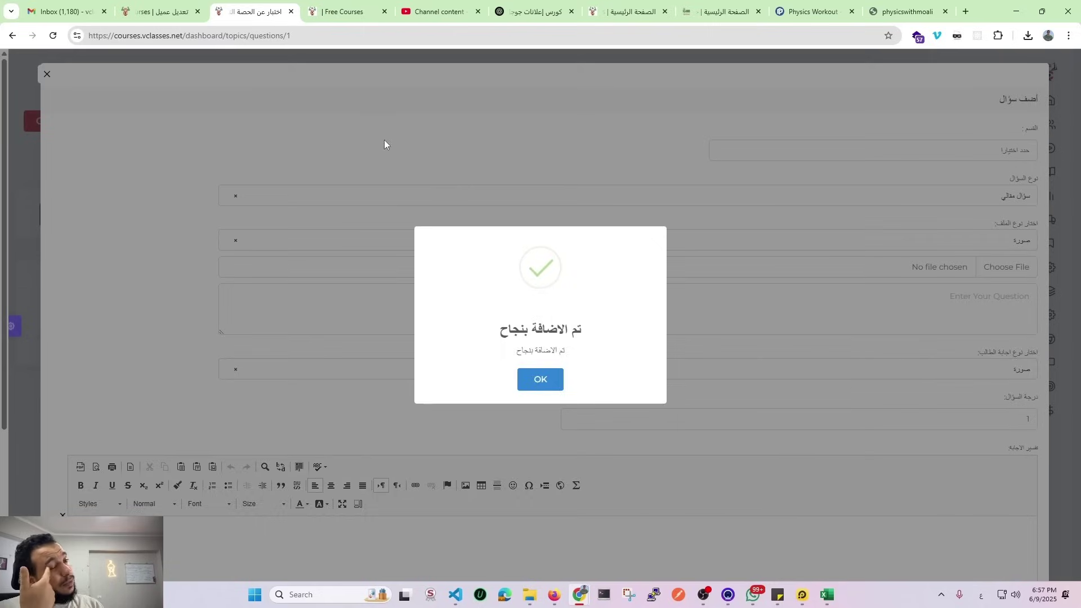
left_click(384, 141)
scroll(343, 121, "up", 4)
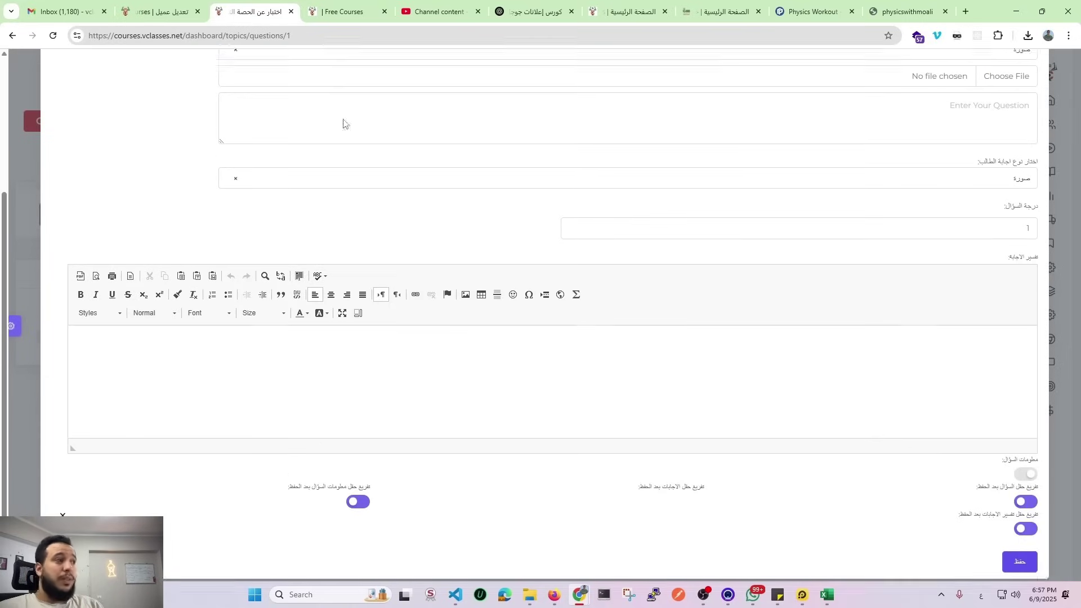
left_click(1013, 195)
Make it a passage question (قطعة) with three lines of placeholder passage text.
left_click(1015, 282)
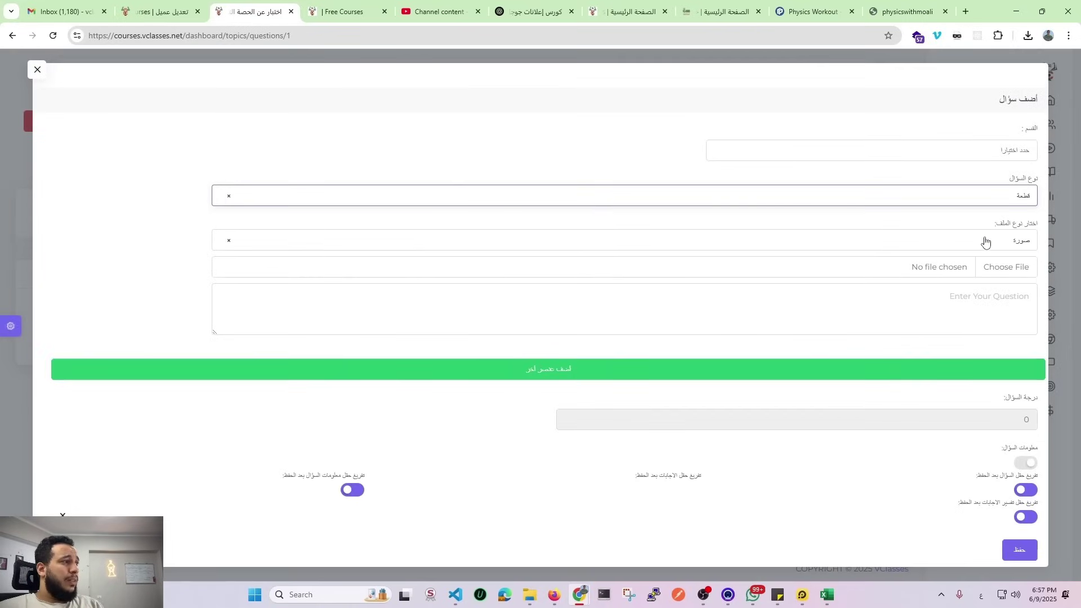
left_click(792, 298)
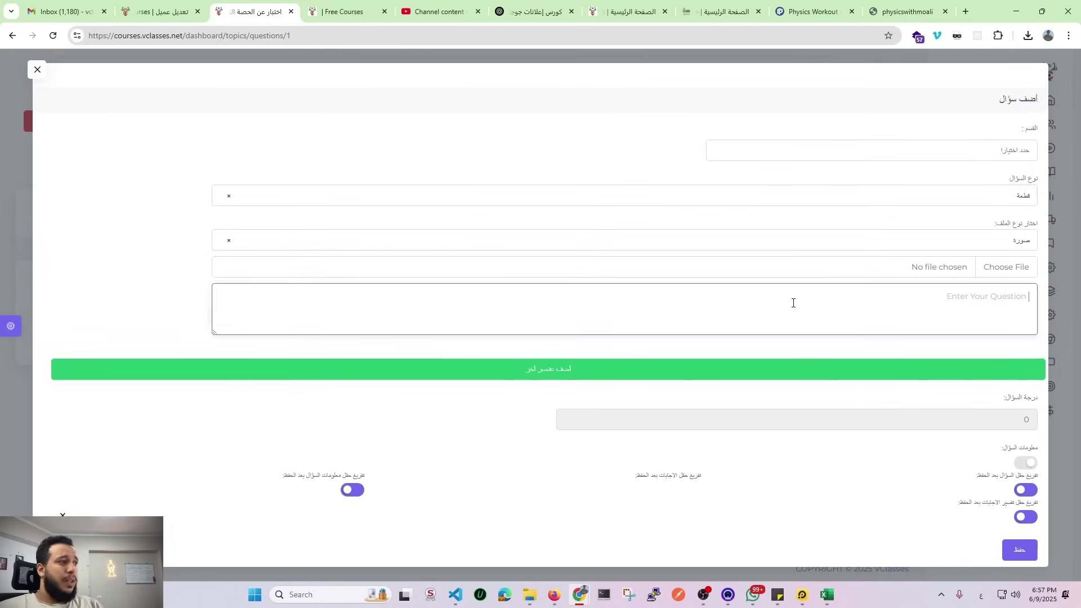
type("شسيشسيشس")
key("Return")
type("يسش")
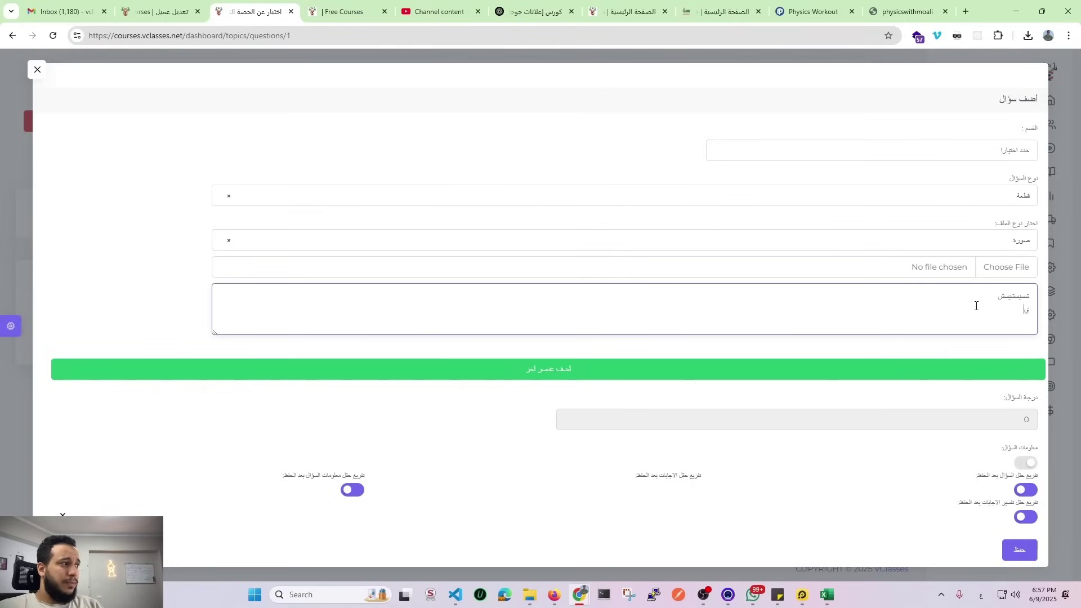
key("Return")
type("يس")
key("Return")
type("ش")
key("Return")
type("يسش")
Add a first sub-question with ب as the correct answer and mark 1.
left_click(869, 372)
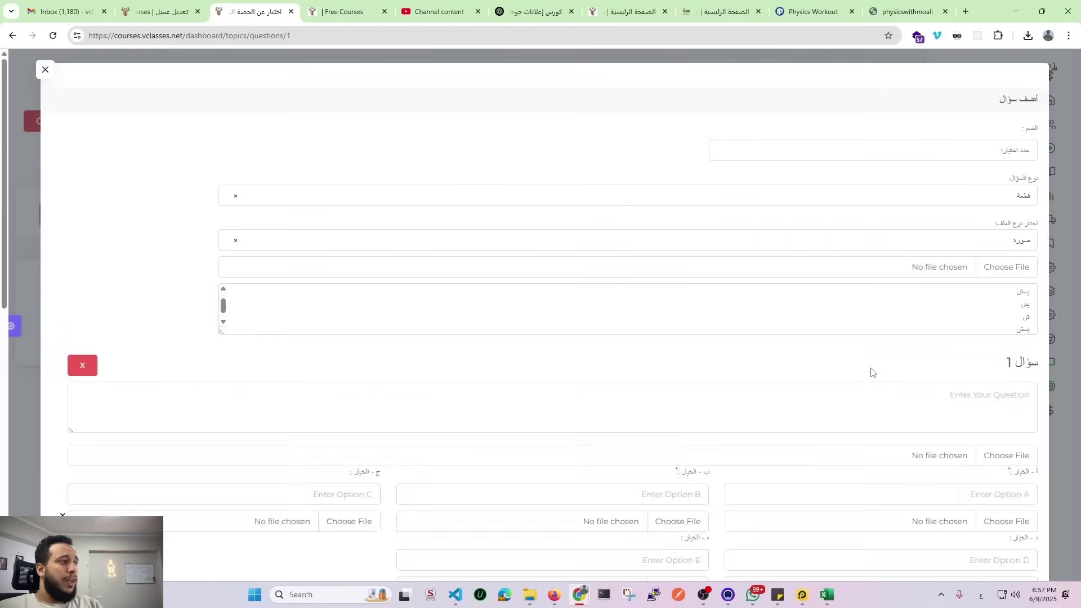
scroll(912, 382, "down", 5)
left_click(941, 304)
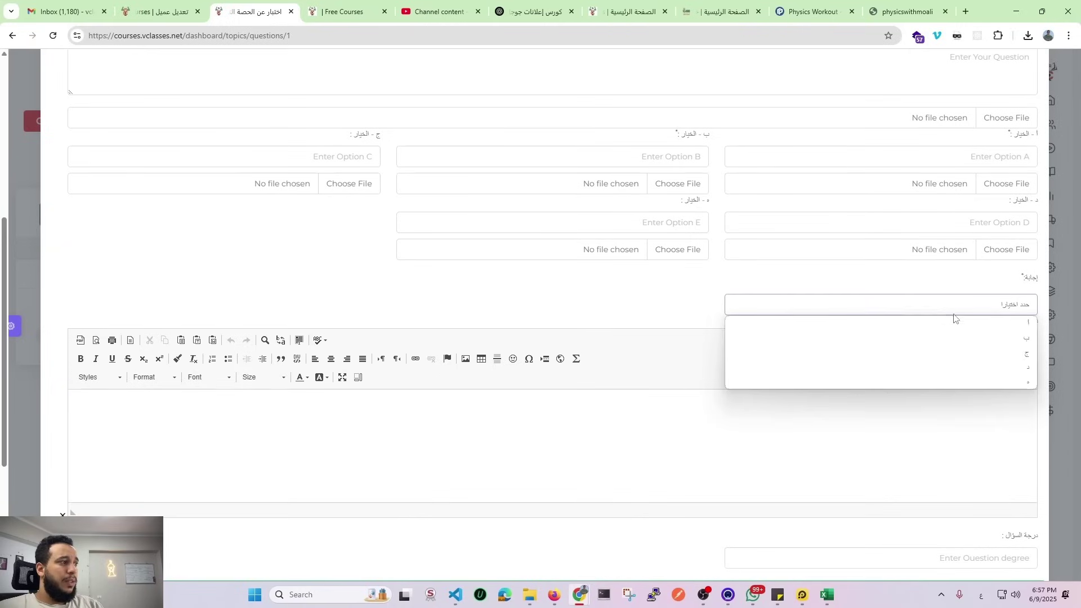
left_click(974, 345)
scroll(960, 291, "down", 2)
left_click(999, 447)
type("1")
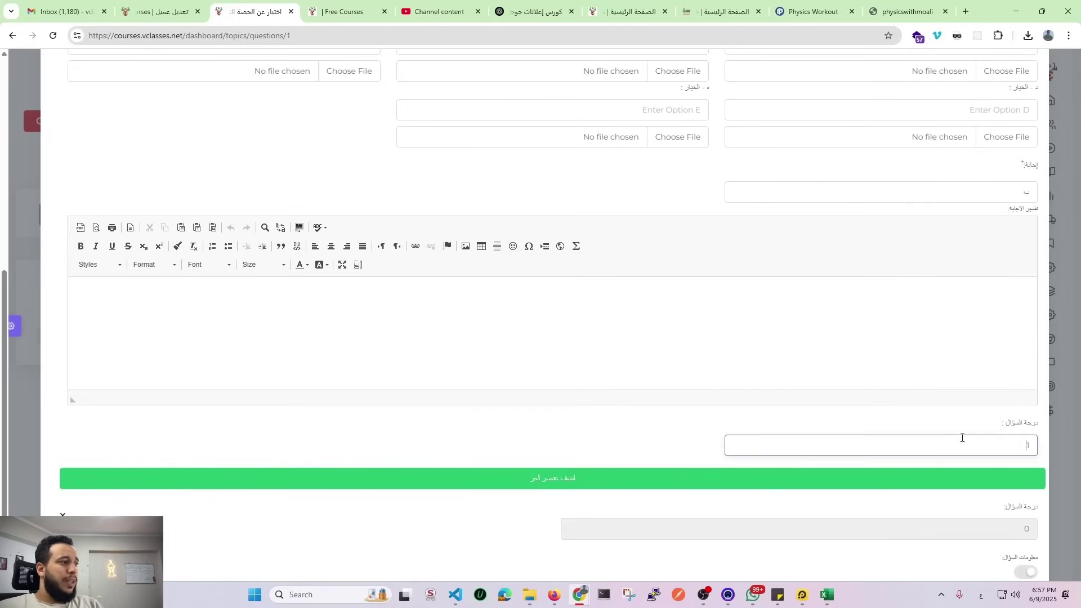
Add a second sub-question with mark 2 and check the overall question mark.
left_click(916, 480)
scroll(957, 422, "down", 3)
scroll(980, 379, "down", 5)
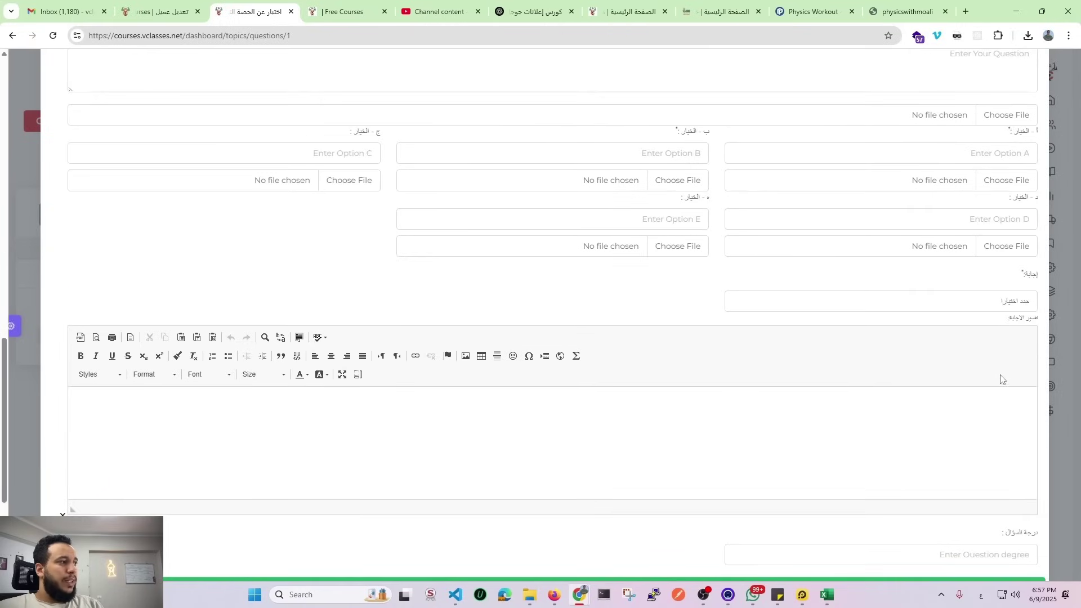
left_click(1019, 555)
type("2")
scroll(964, 520, "down", 4)
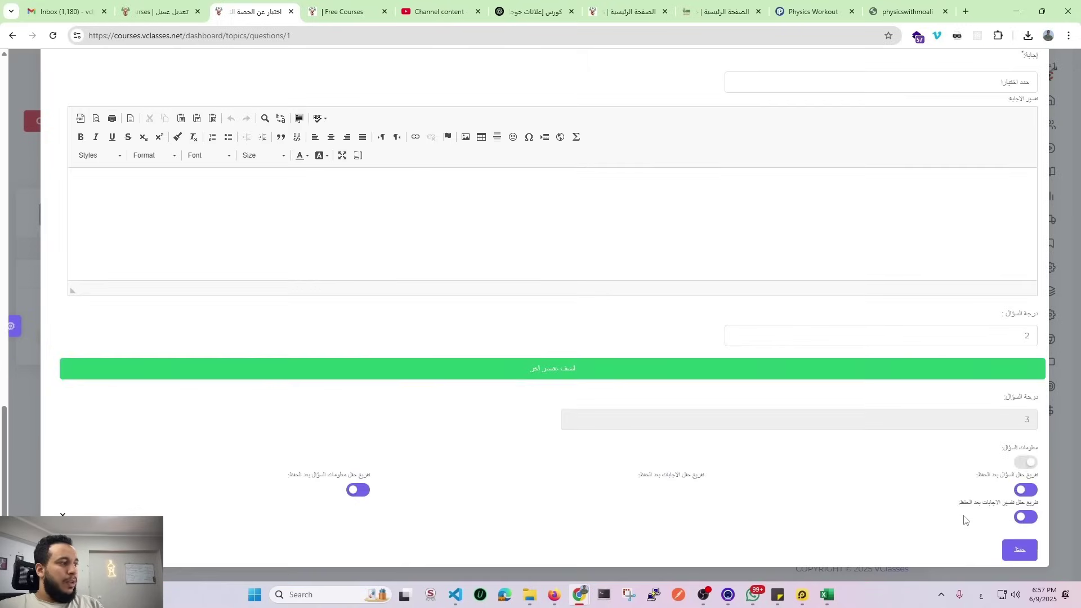
left_click(1030, 419)
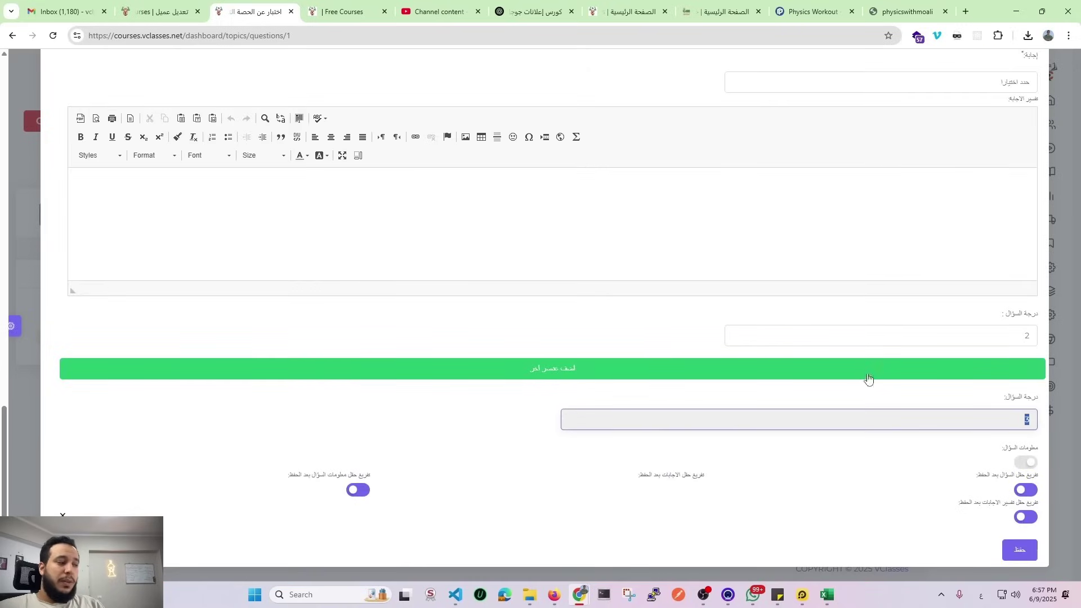
scroll(833, 261, "up", 15)
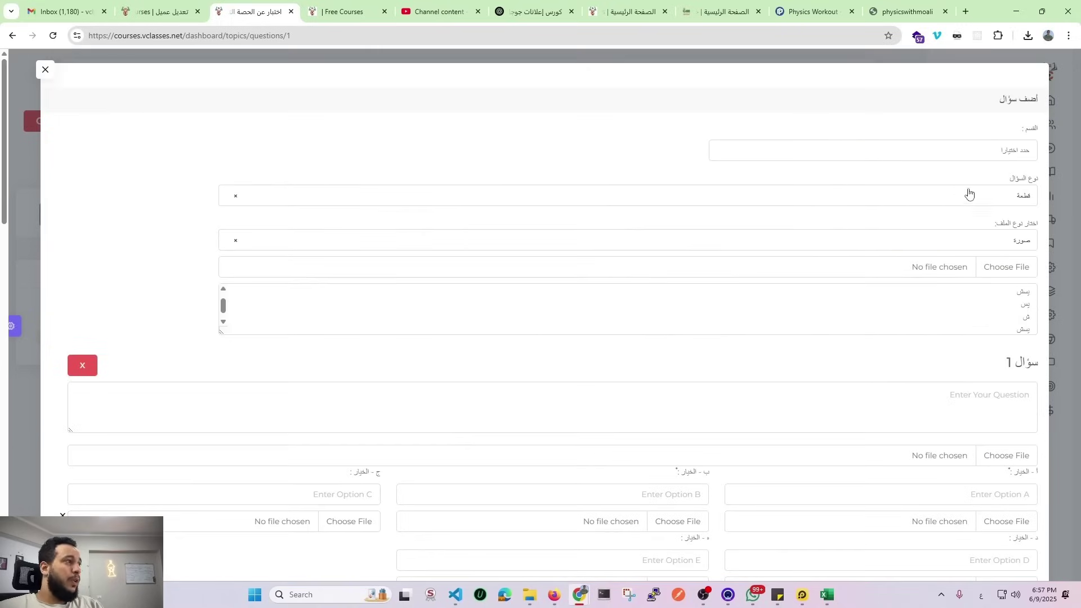
Change the type to fill-in-the-blank (أكمل) with text 1+1= ؟ and answer 2.
left_click(978, 198)
left_click(1027, 309)
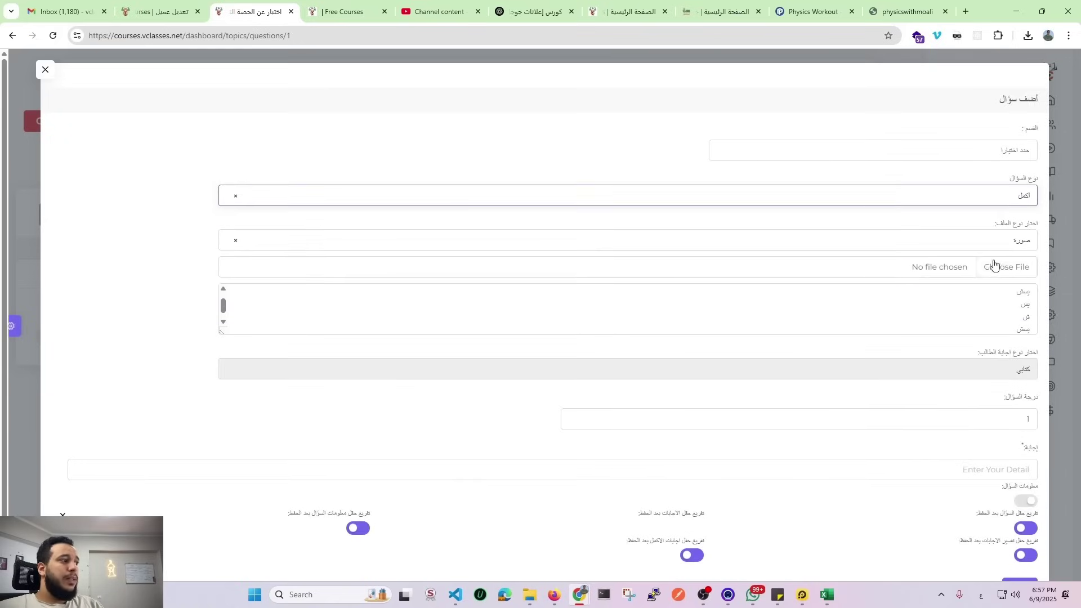
scroll(995, 267, "down", 1)
left_click_drag(1011, 289, 1021, 256)
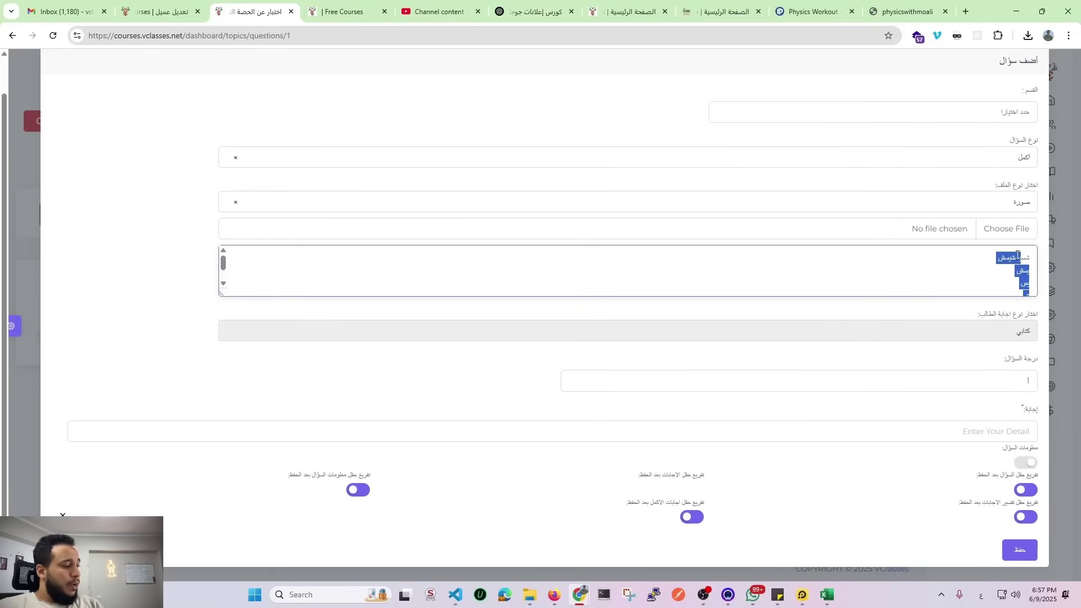
key("BackSpace")
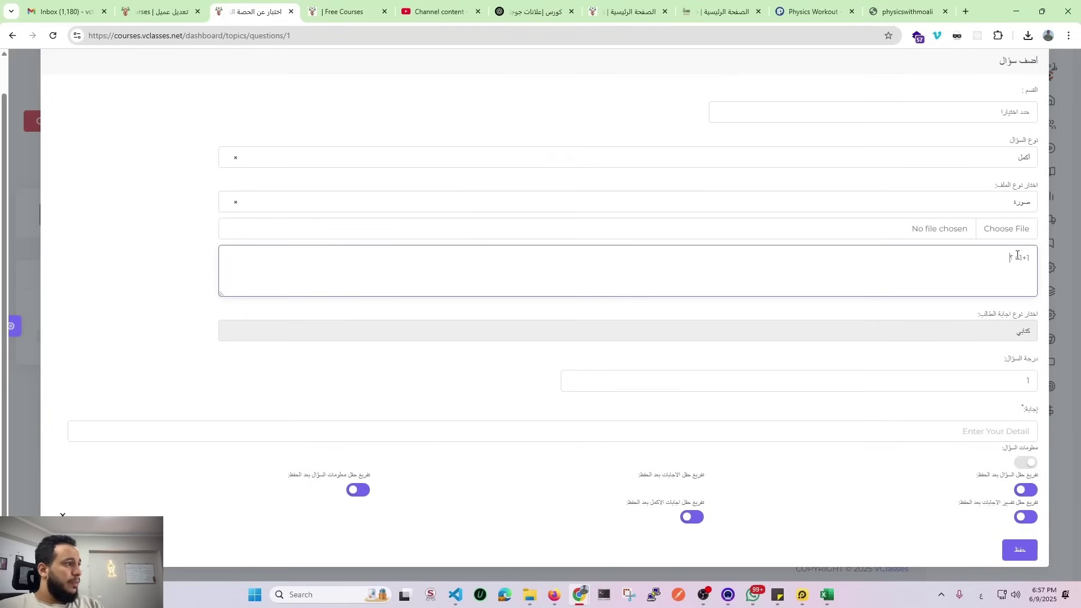
left_click(1005, 432)
type("2")
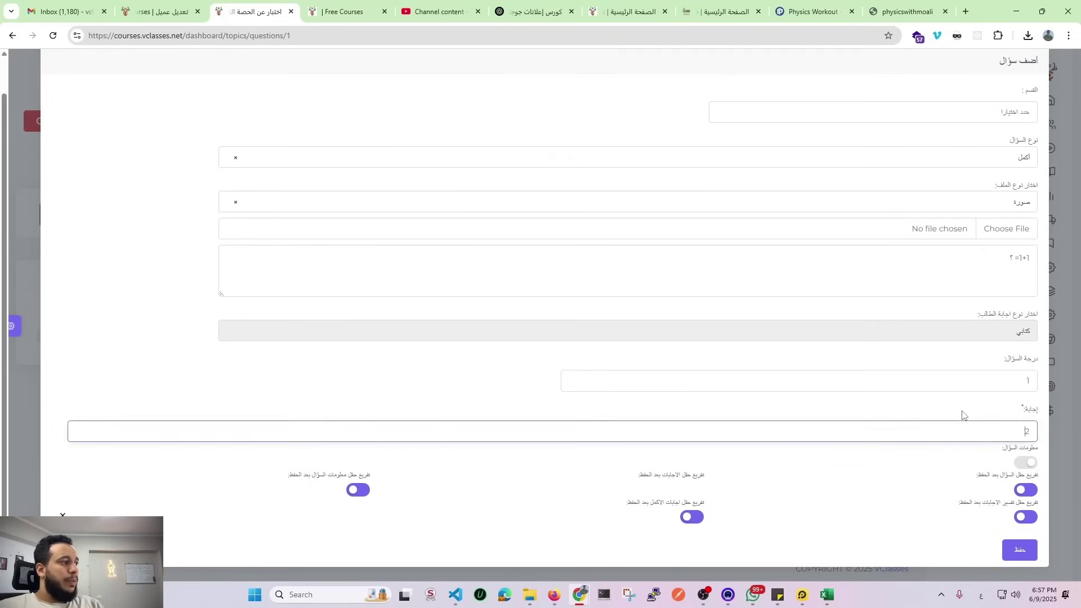
left_click(963, 414)
Save the fill-in-the-blank question, dismiss the success message and close the form.
left_click(1054, 488)
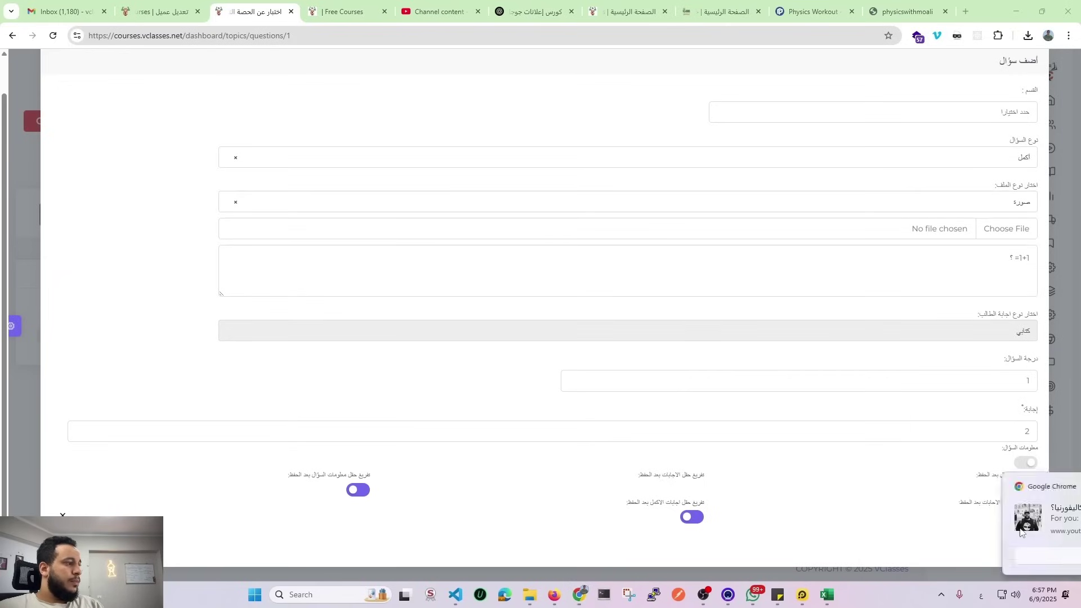
left_click(1017, 557)
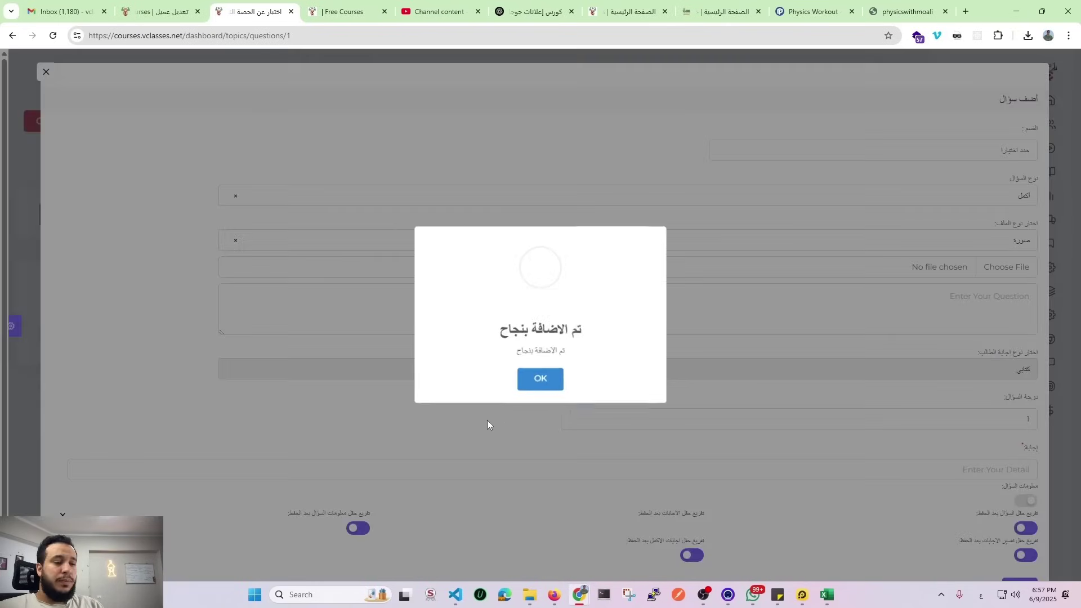
left_click(56, 74)
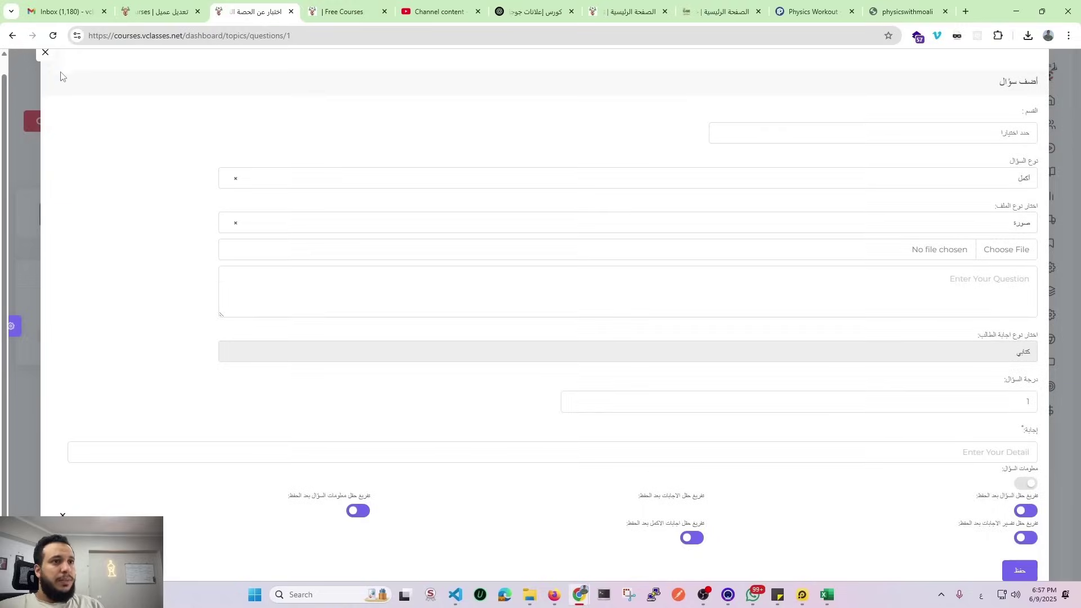
left_click(47, 74)
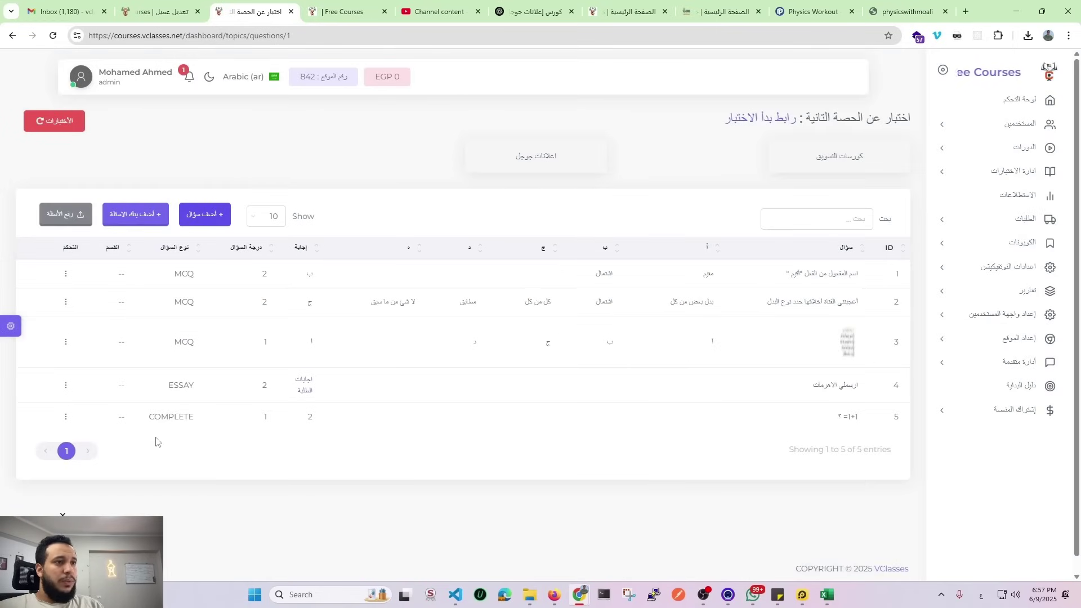
Copy the start link of quiz اختبار عن الحصة الثانية and open it in the other tab.
left_click(350, 12)
left_click(258, 9)
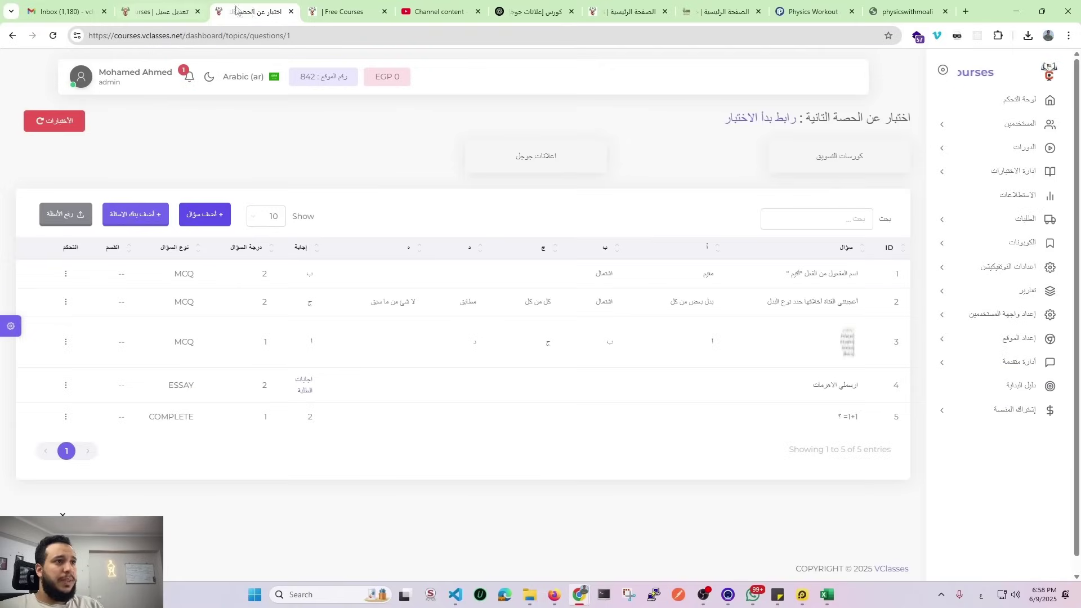
left_click(55, 120)
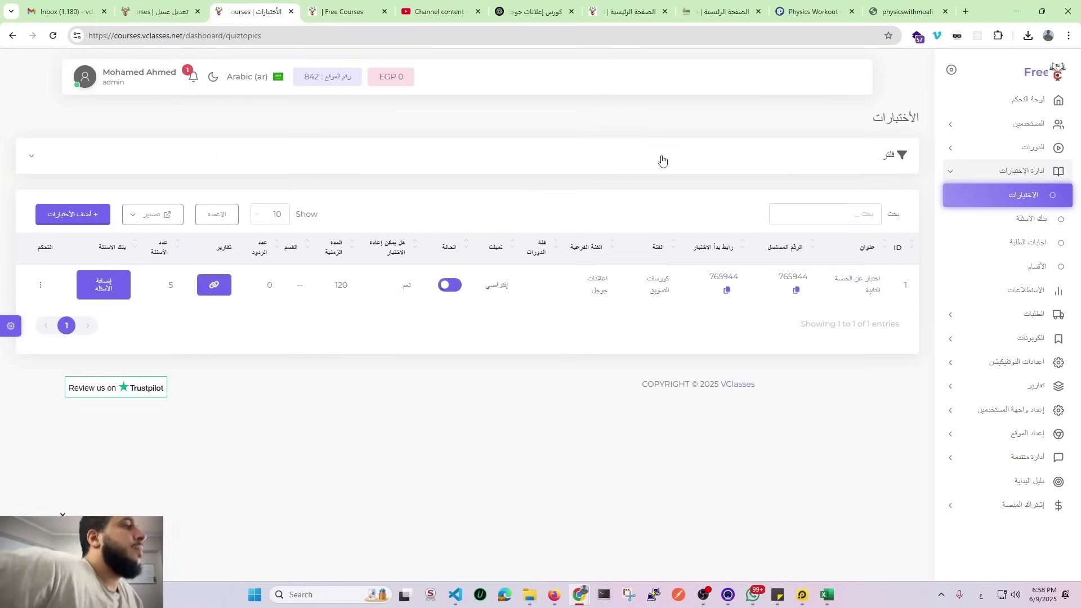
left_click(726, 290)
left_click(345, 12)
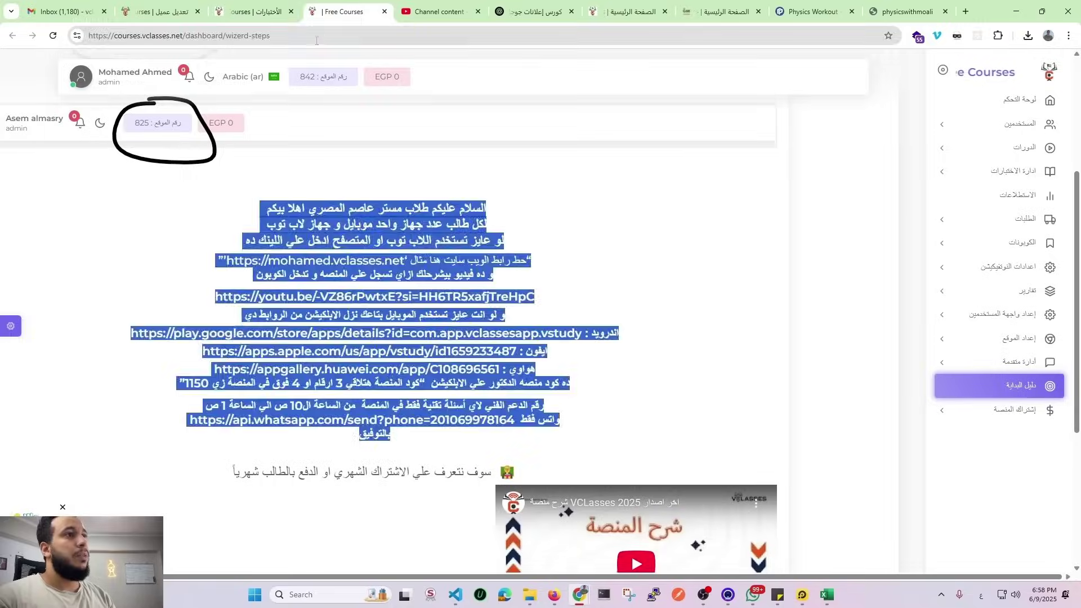
left_click(317, 36)
key("ctrl+v")
key("Return")
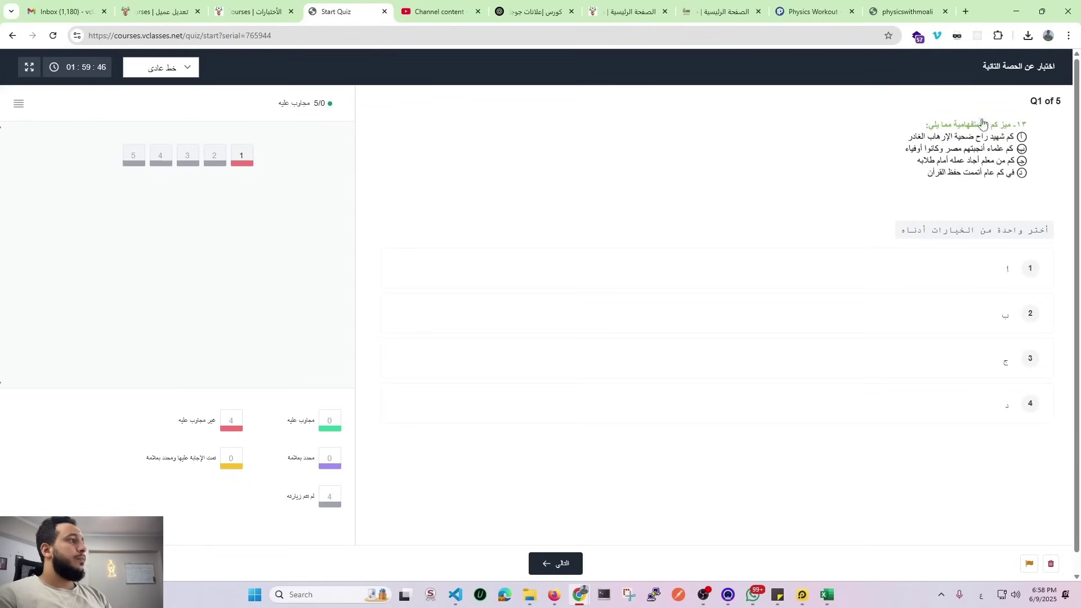
Answer all five questions: first options, اشتمال, upload 11.png, and 2 for 1+1.
left_click(1030, 256)
left_click(557, 563)
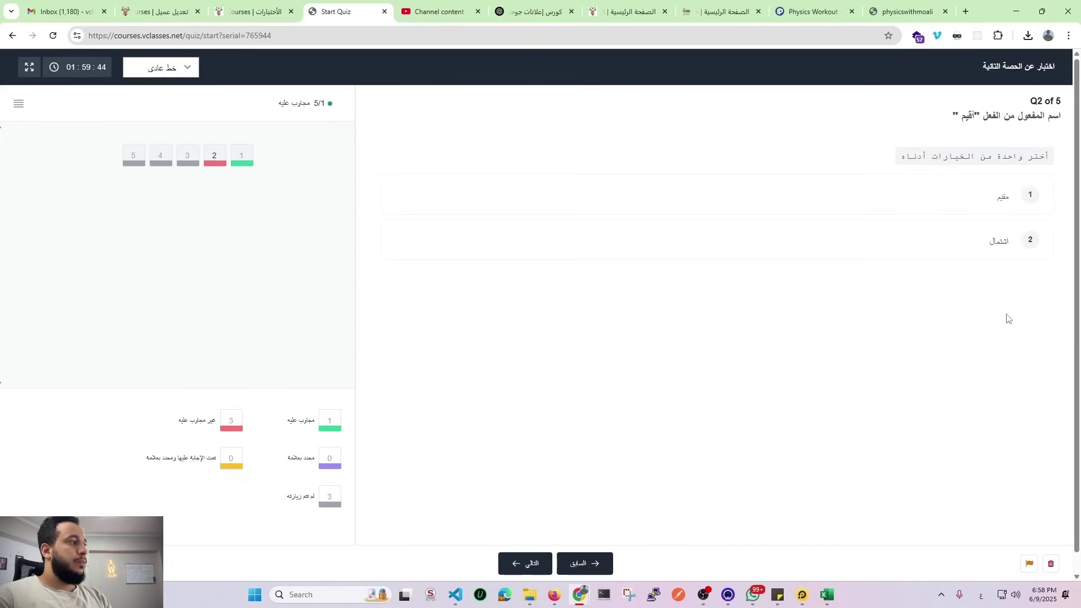
left_click(987, 200)
left_click(525, 557)
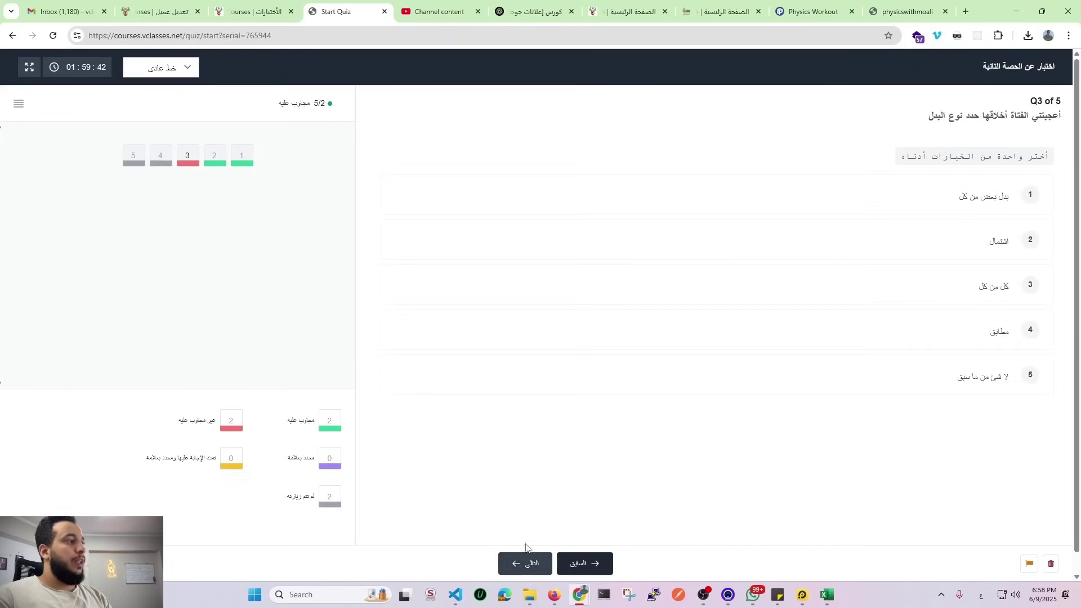
left_click(958, 246)
left_click(537, 561)
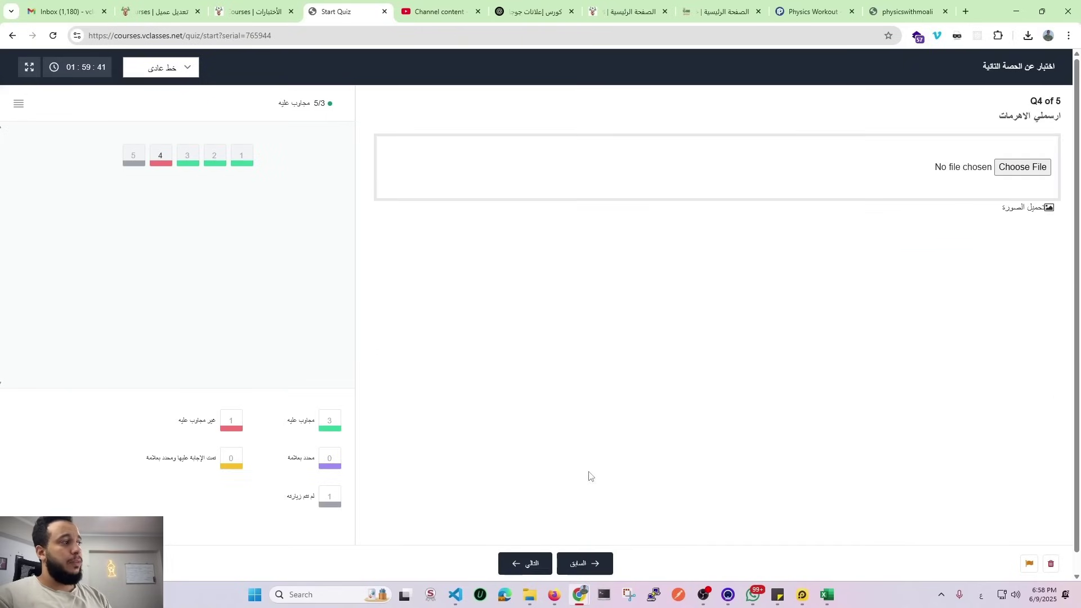
left_click(1013, 169)
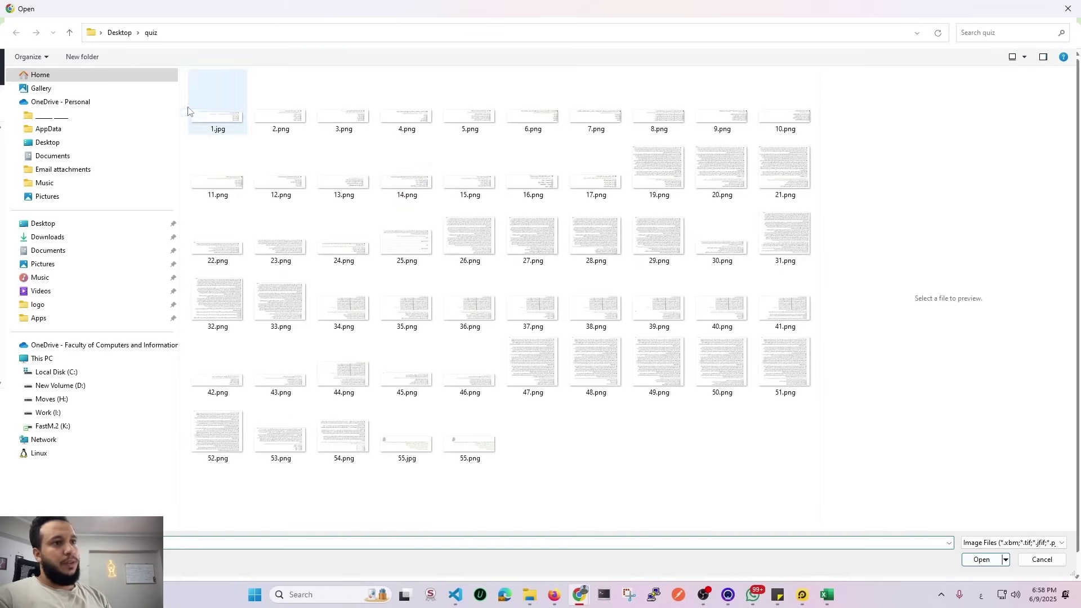
double_click(217, 171)
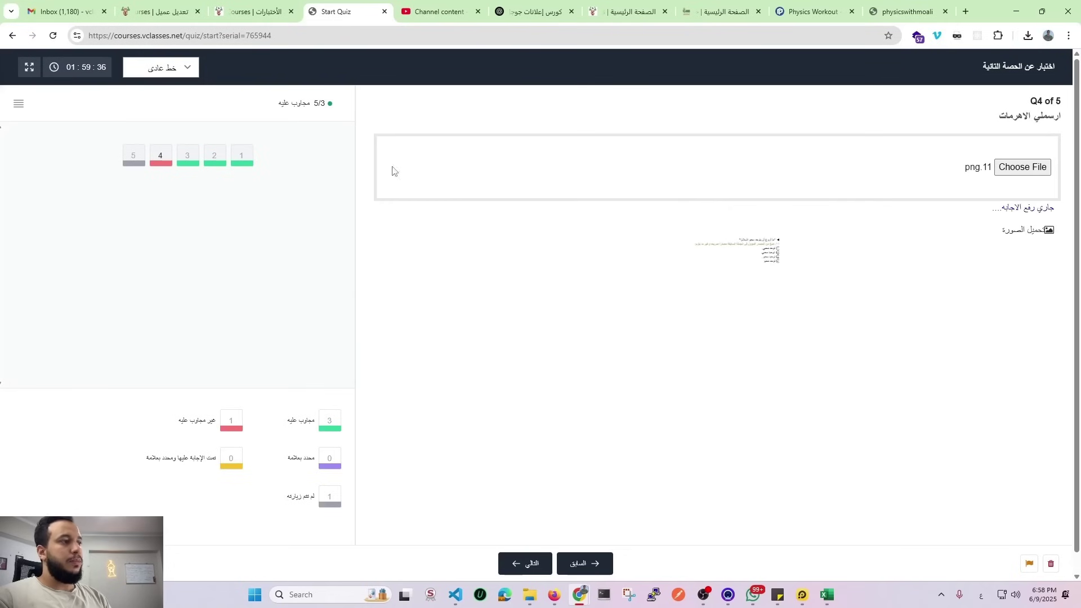
left_click(545, 564)
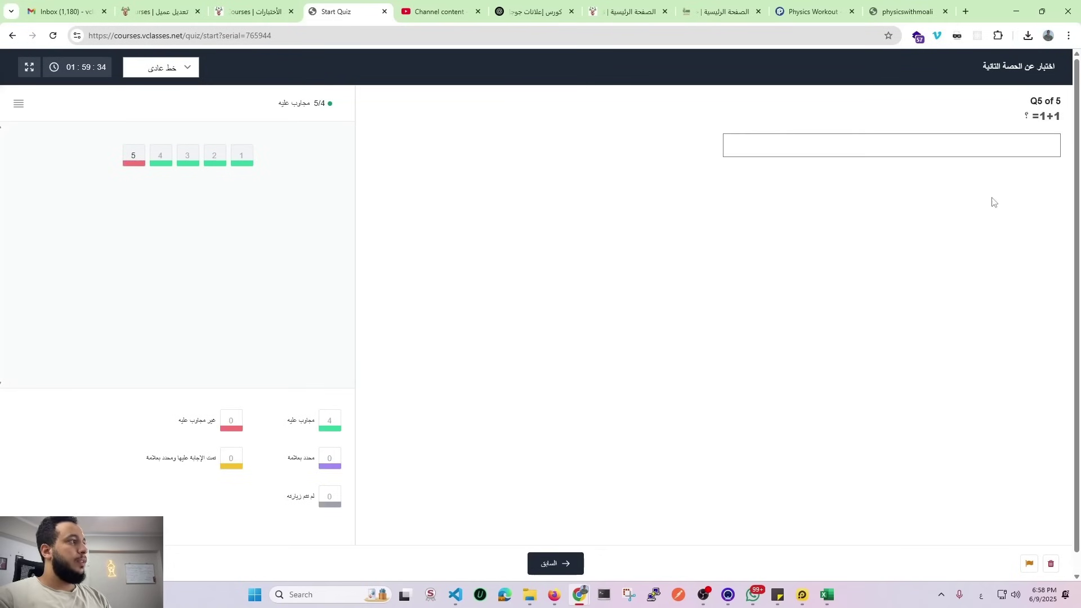
left_click(1033, 146)
type("2")
left_click(365, 479)
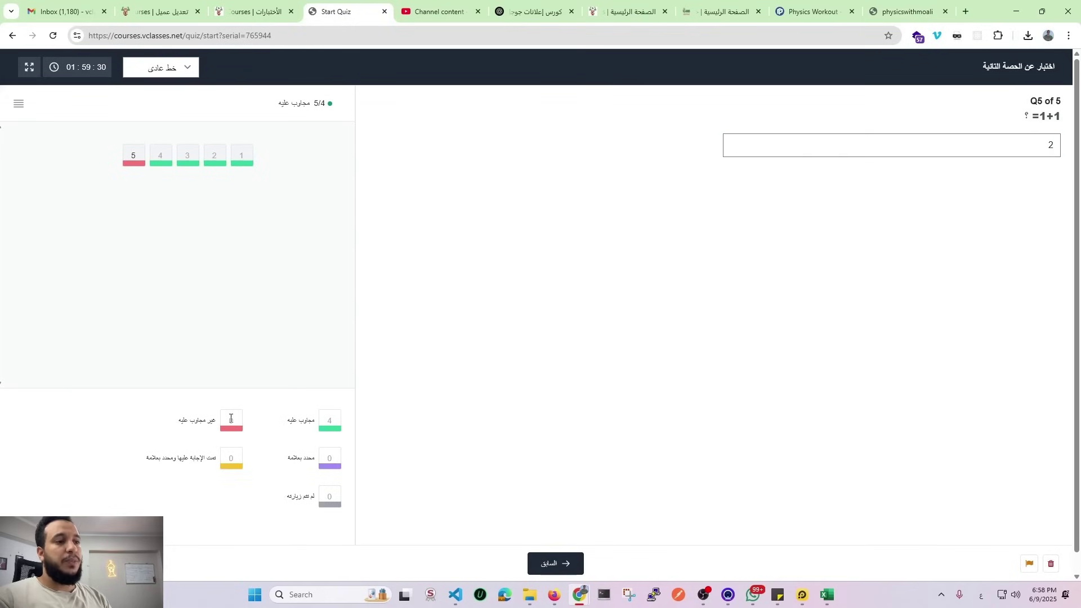
Flag question 3 for review, unflag question 5, and submit the quiz.
left_click(574, 564)
left_click(573, 563)
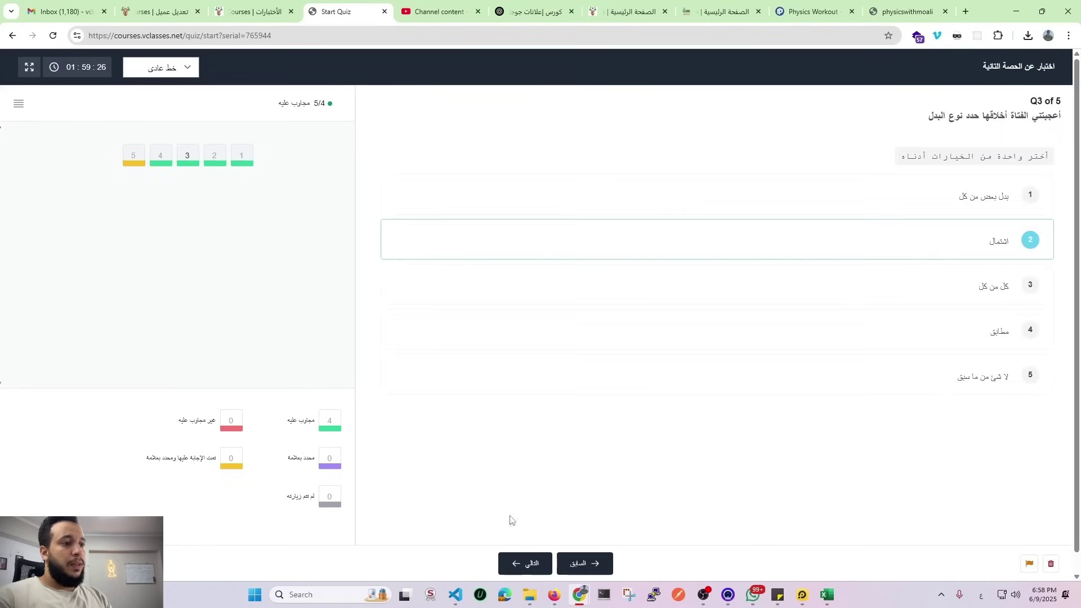
left_click(1029, 563)
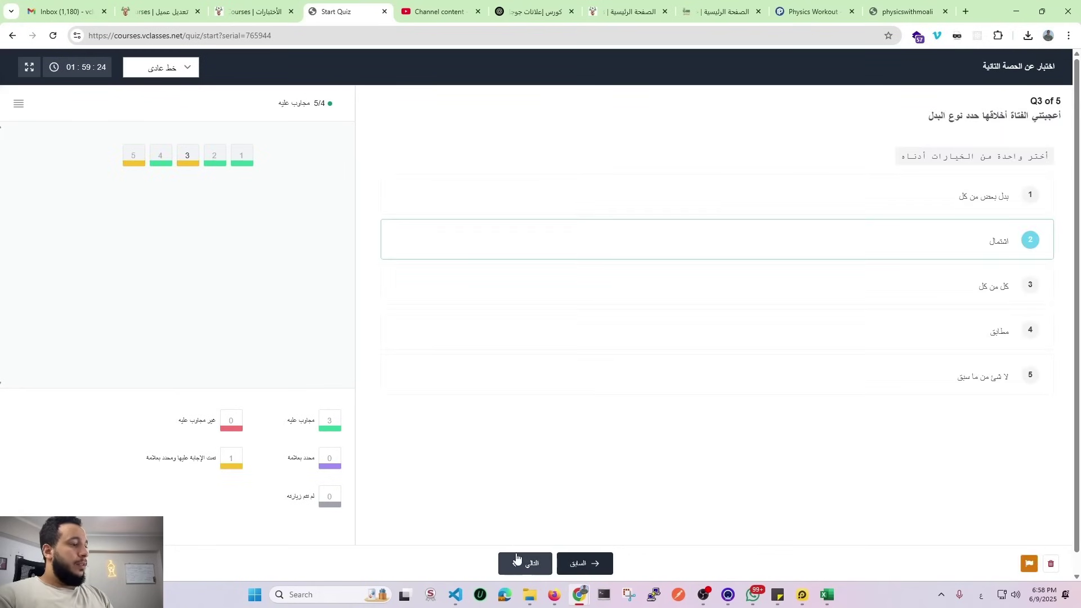
left_click(525, 562)
left_click(525, 563)
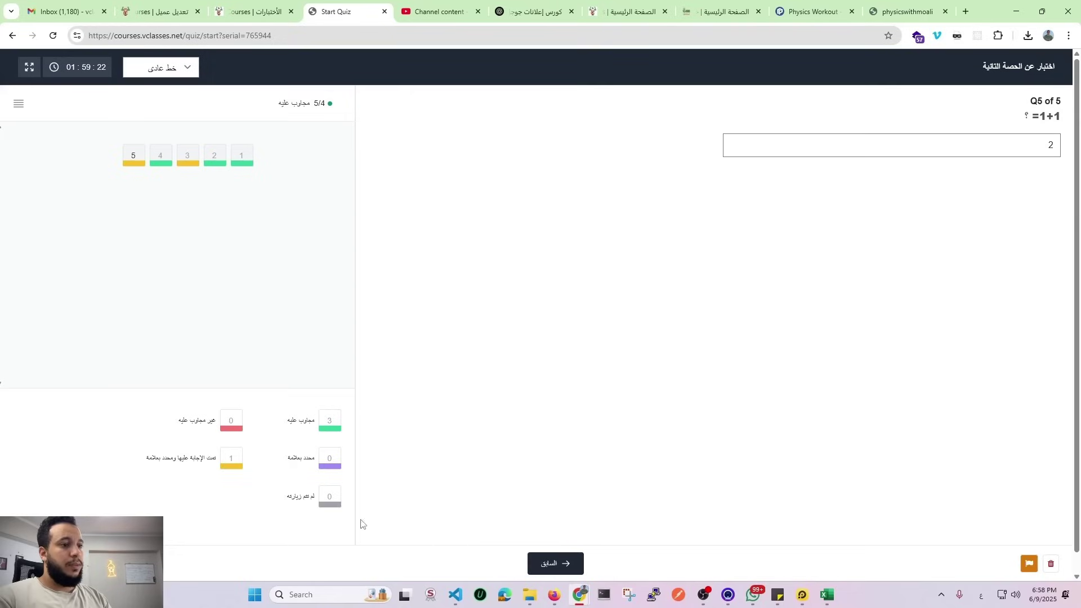
left_click_drag(218, 458, 137, 462)
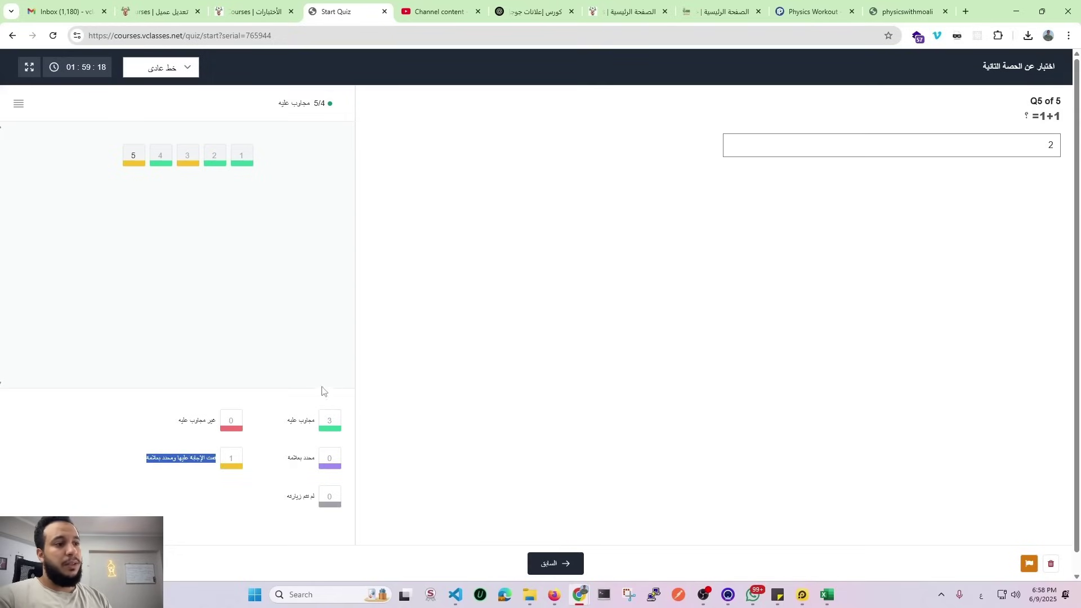
left_click(324, 423)
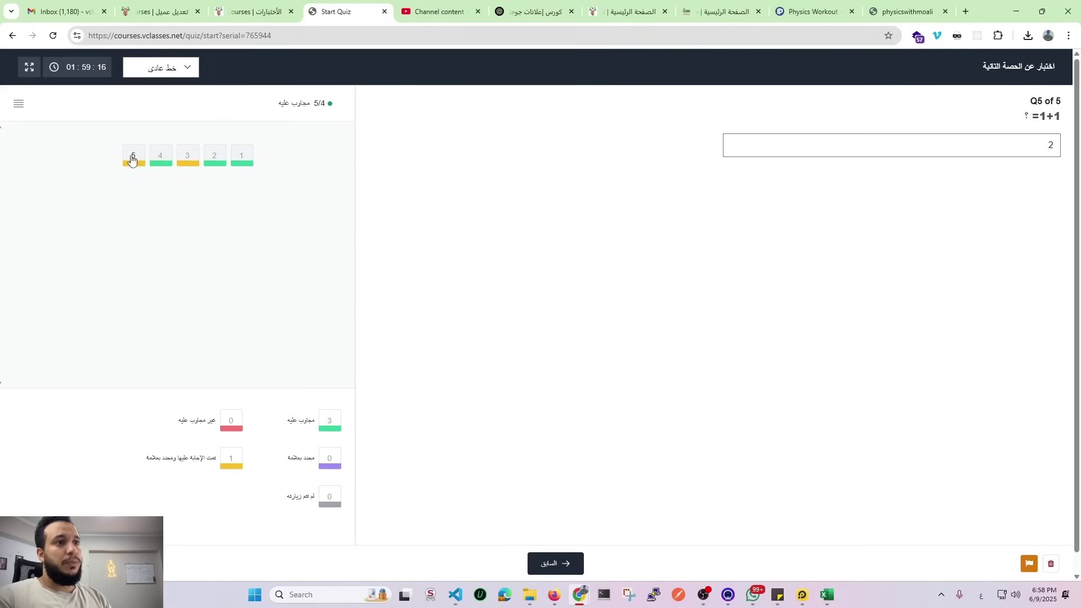
left_click(1029, 563)
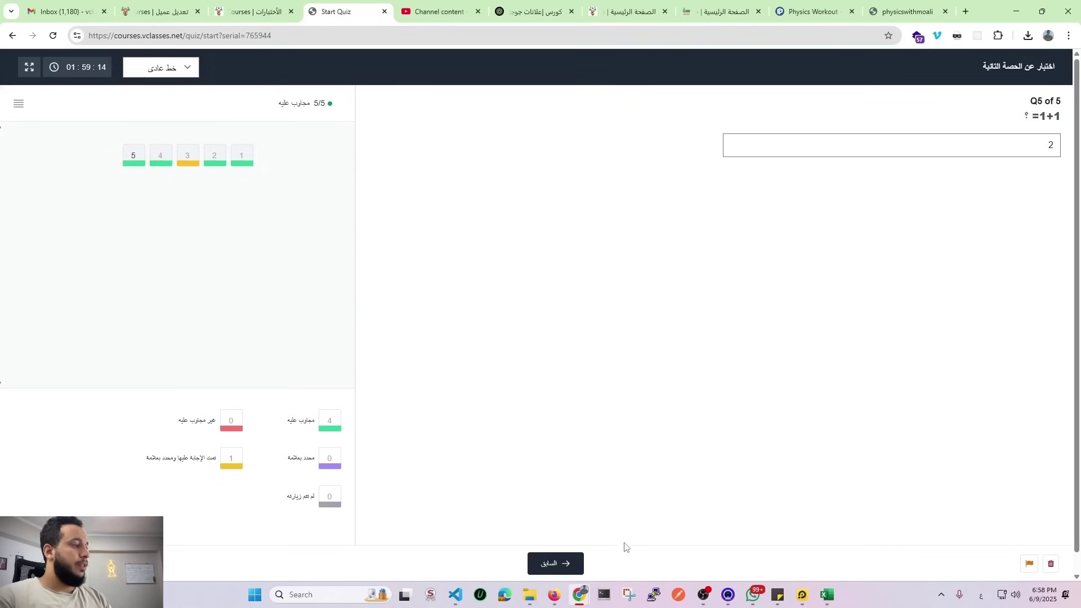
left_click(545, 564)
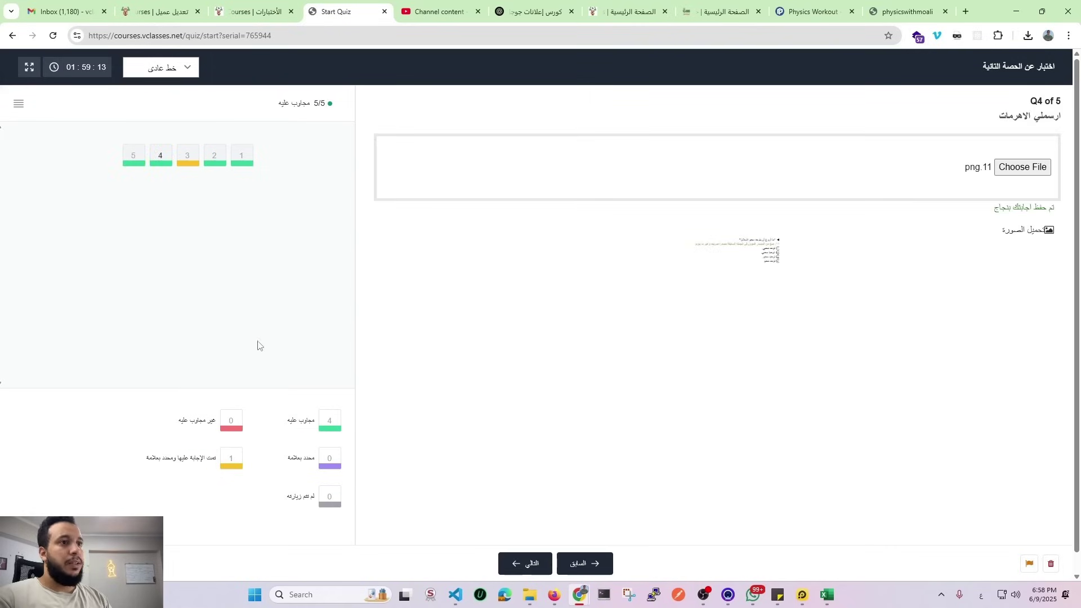
double_click(326, 423)
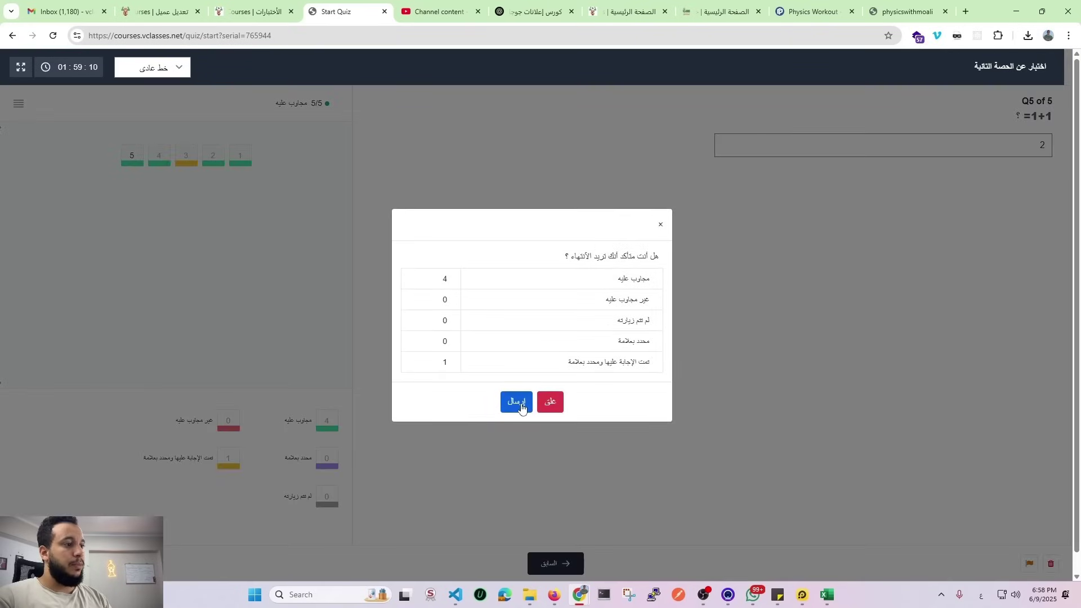
left_click(516, 401)
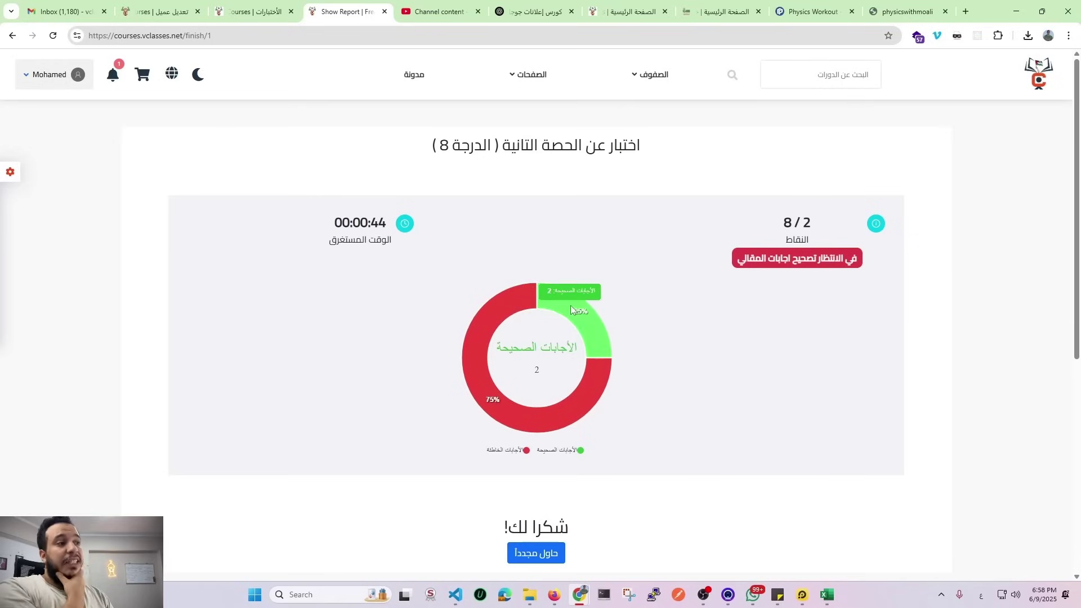
Retake the quiz, choosing the first option for question 1 and uploading 1.jpg.
scroll(589, 387, "down", 3)
scroll(588, 386, "down", 1)
scroll(540, 313, "up", 3)
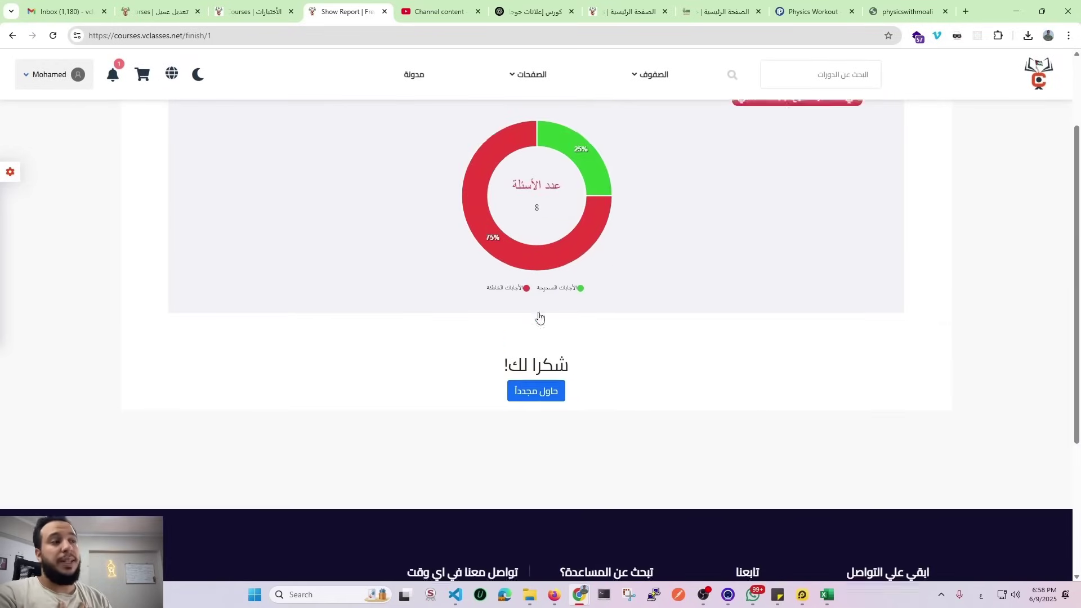
left_click(545, 448)
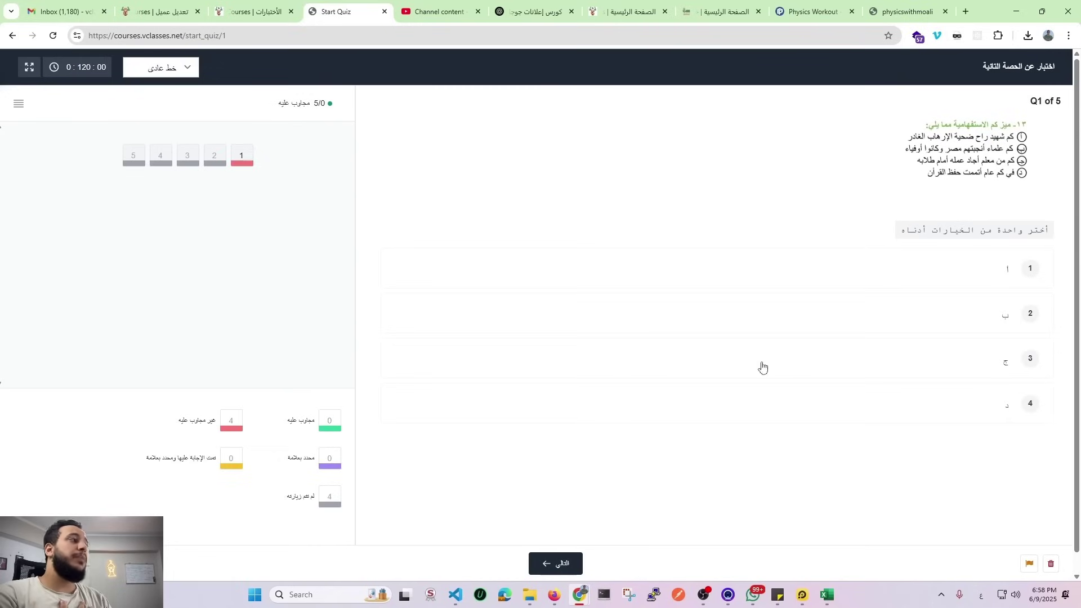
left_click(901, 259)
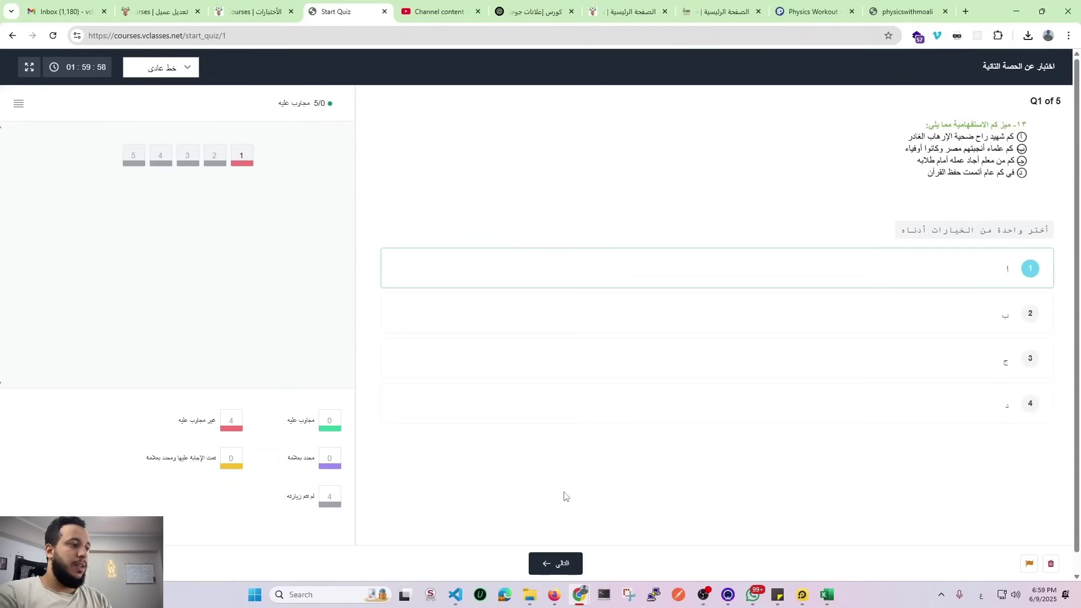
left_click(555, 563)
left_click(1008, 171)
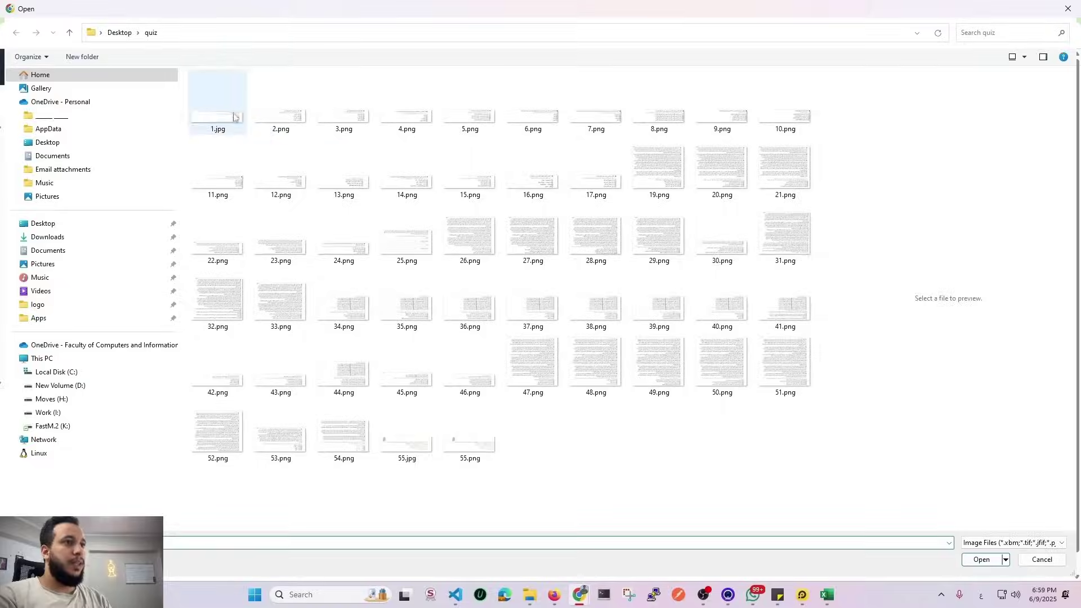
double_click(232, 113)
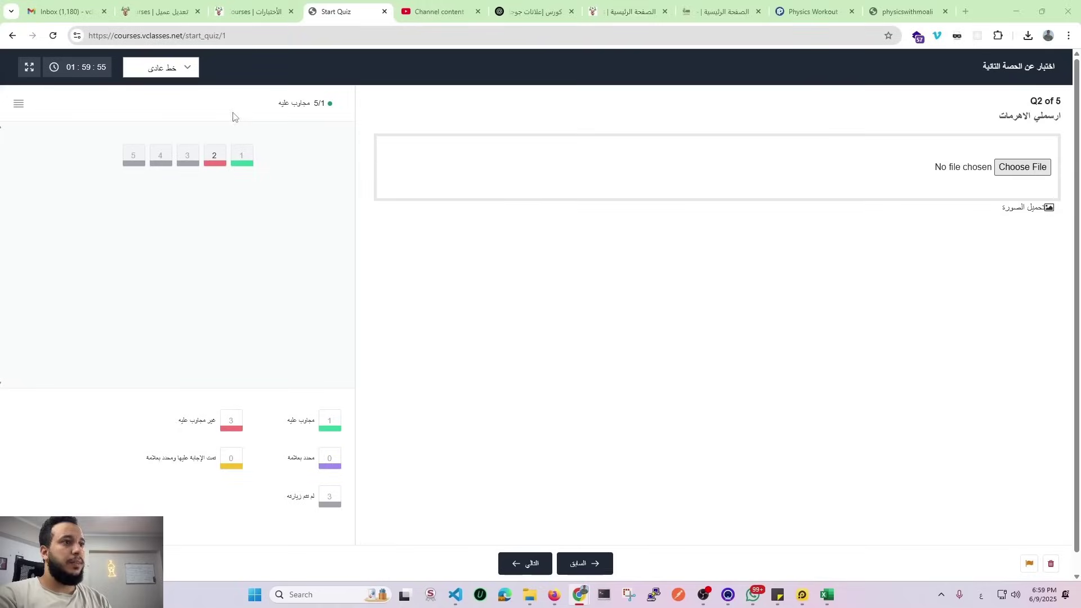
left_click(529, 563)
Answer the remaining questions, choosing اشتمال for question 5, and resubmit the quiz.
left_click(1020, 213)
left_click(529, 563)
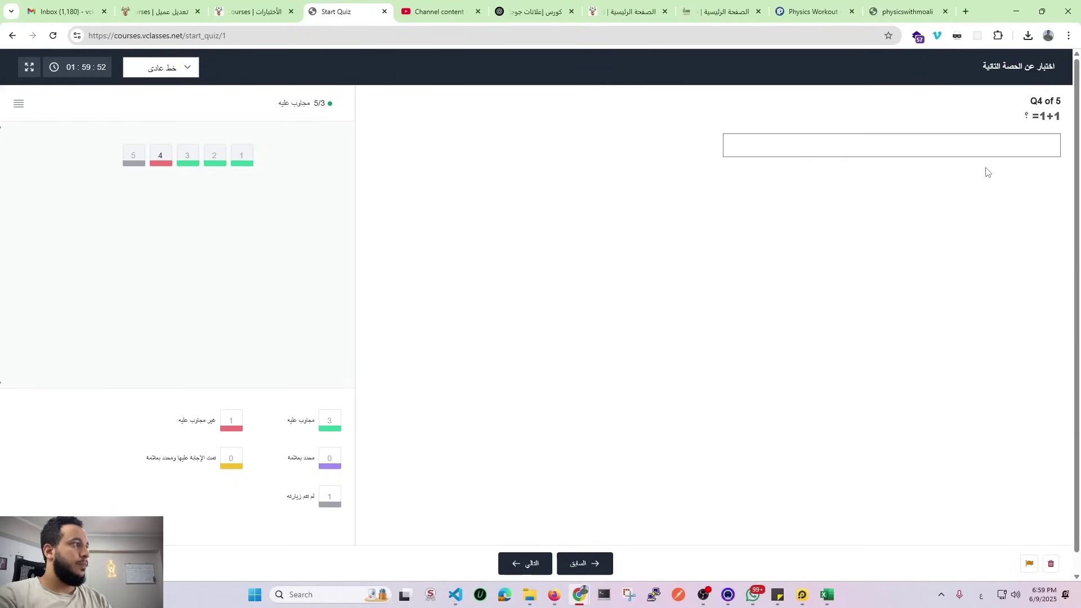
left_click(976, 152)
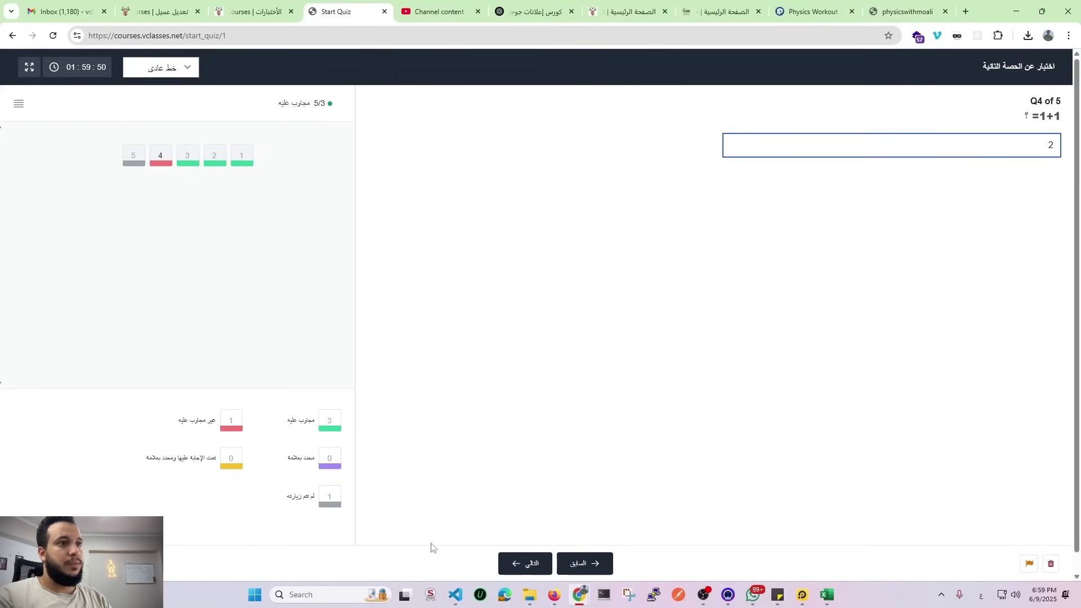
left_click(532, 562)
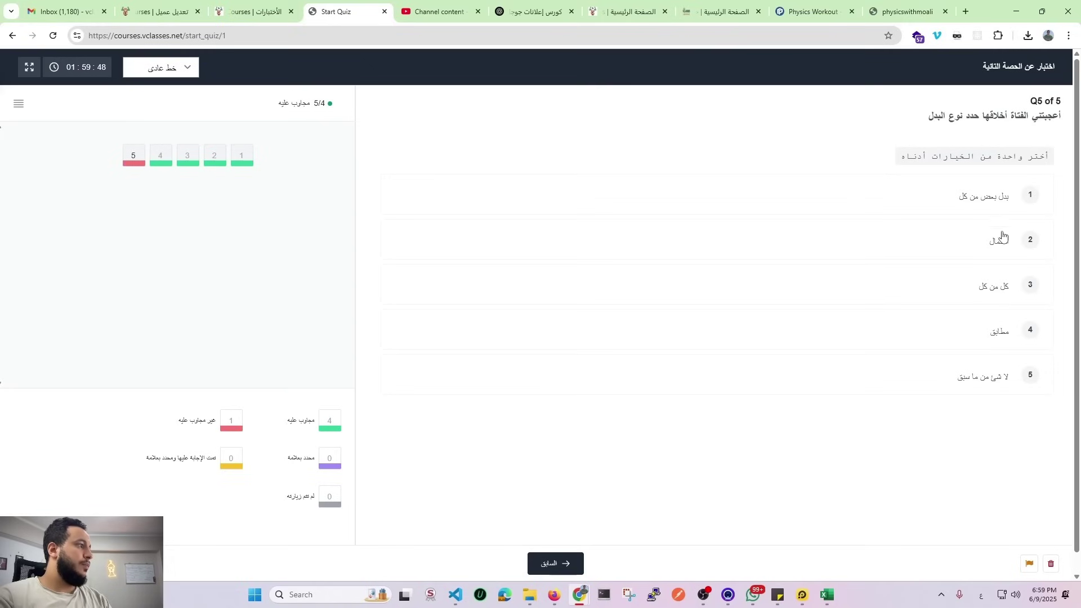
left_click(1001, 238)
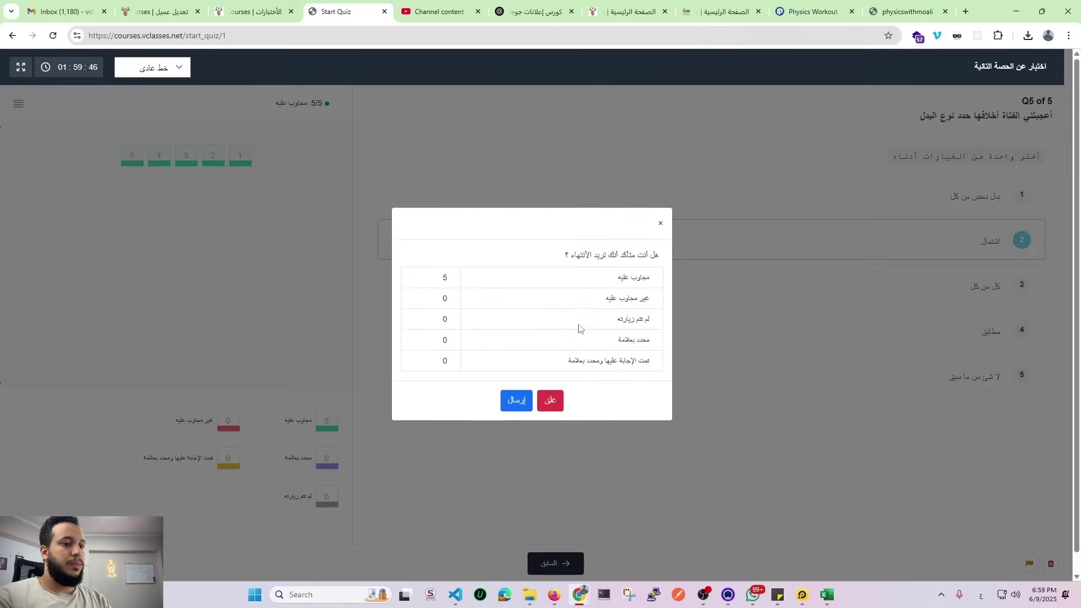
left_click(516, 401)
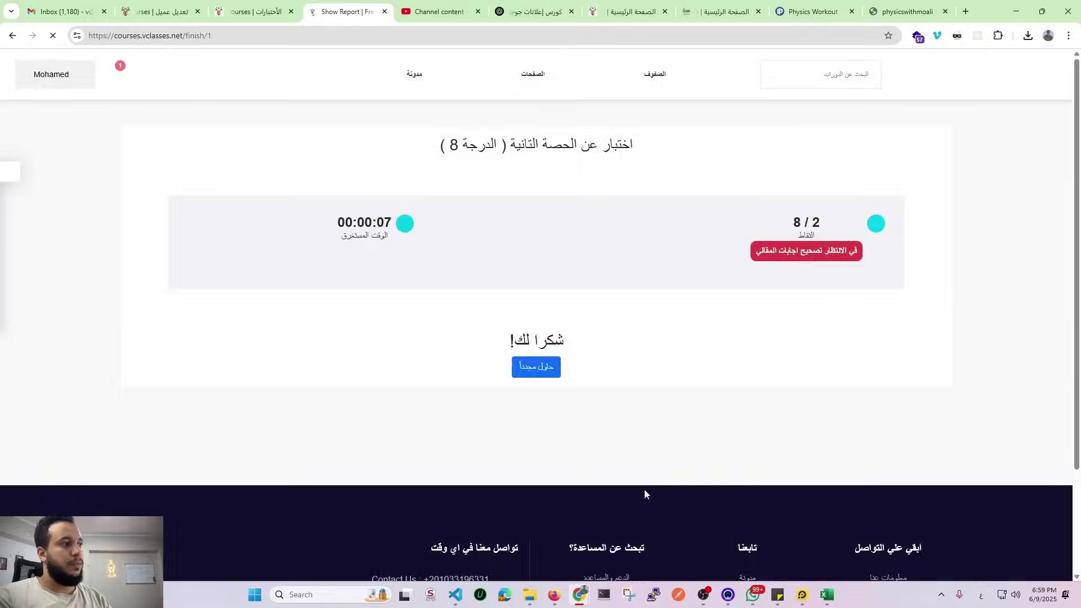
scroll(622, 439, "down", 3)
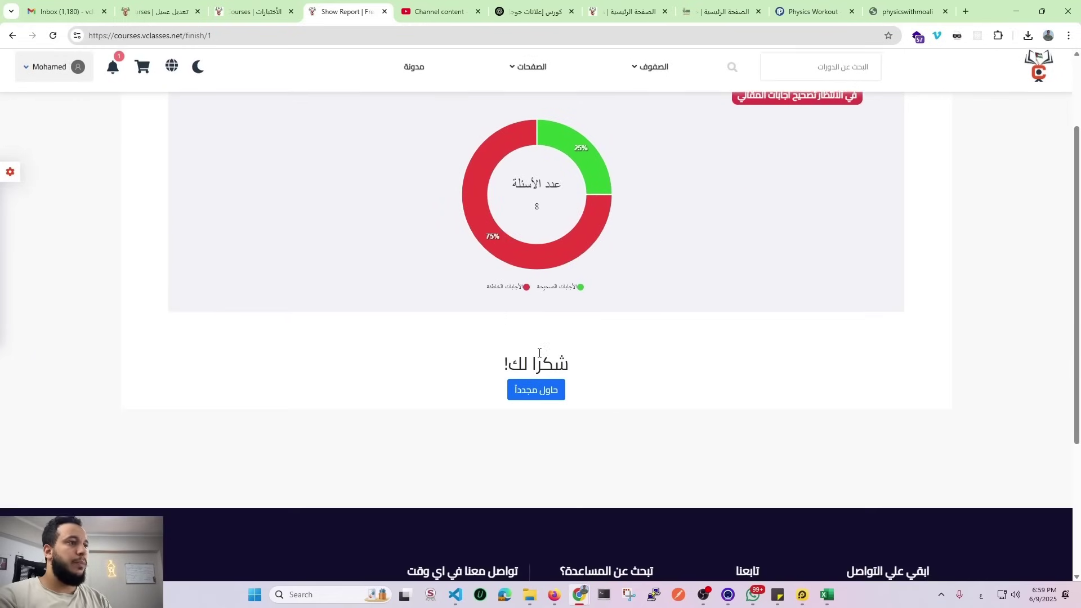
scroll(509, 299, "up", 3)
Change the quiz's result percentage from 30 to 20, save, and go back to the report tab.
left_click(228, 5)
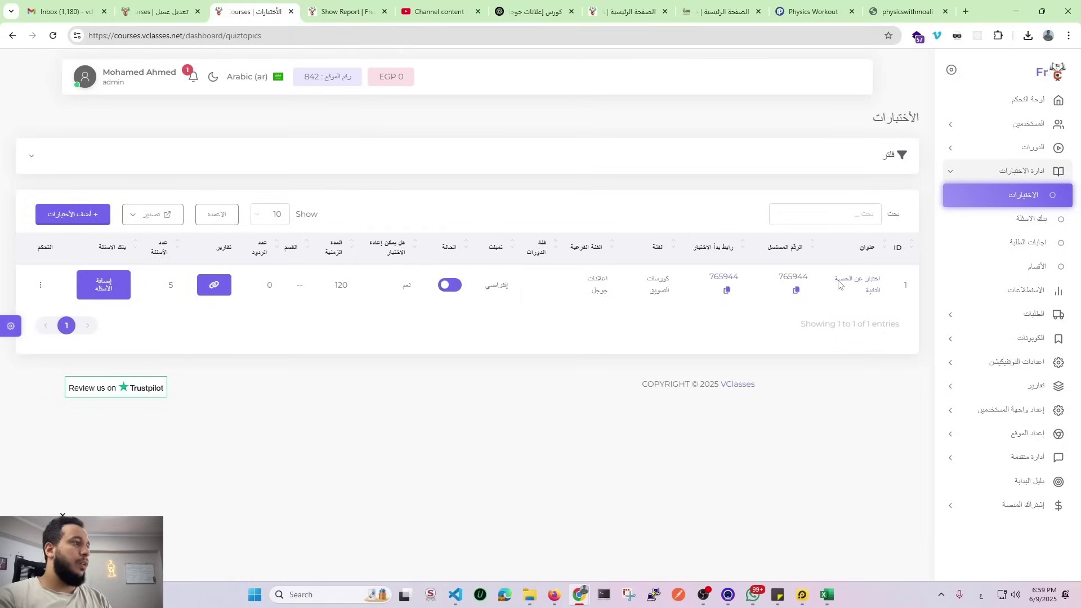
left_click(861, 289)
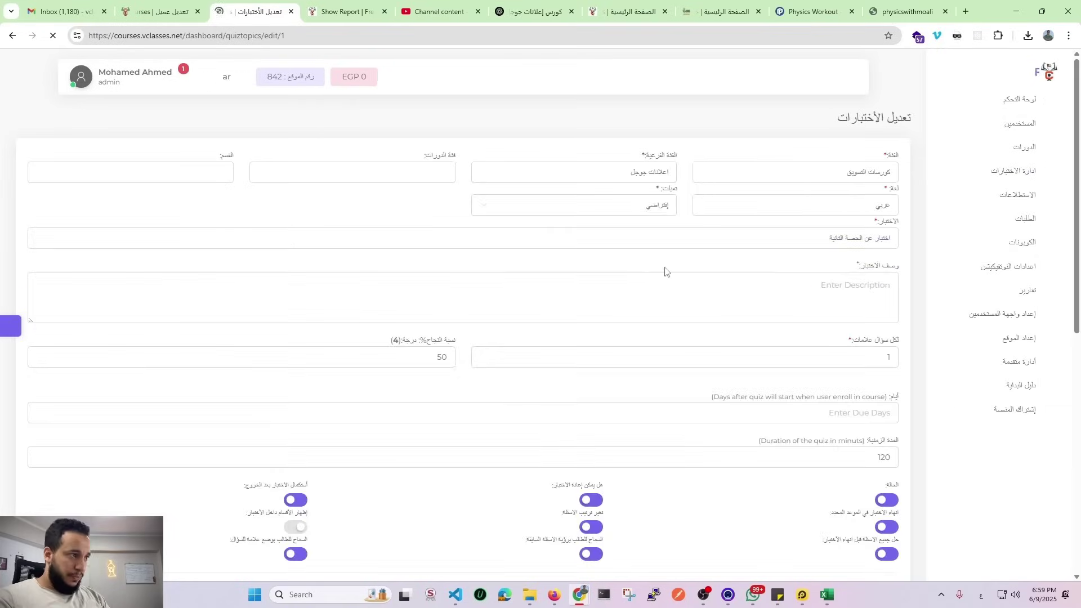
scroll(664, 272, "down", 10)
scroll(587, 248, "up", 1)
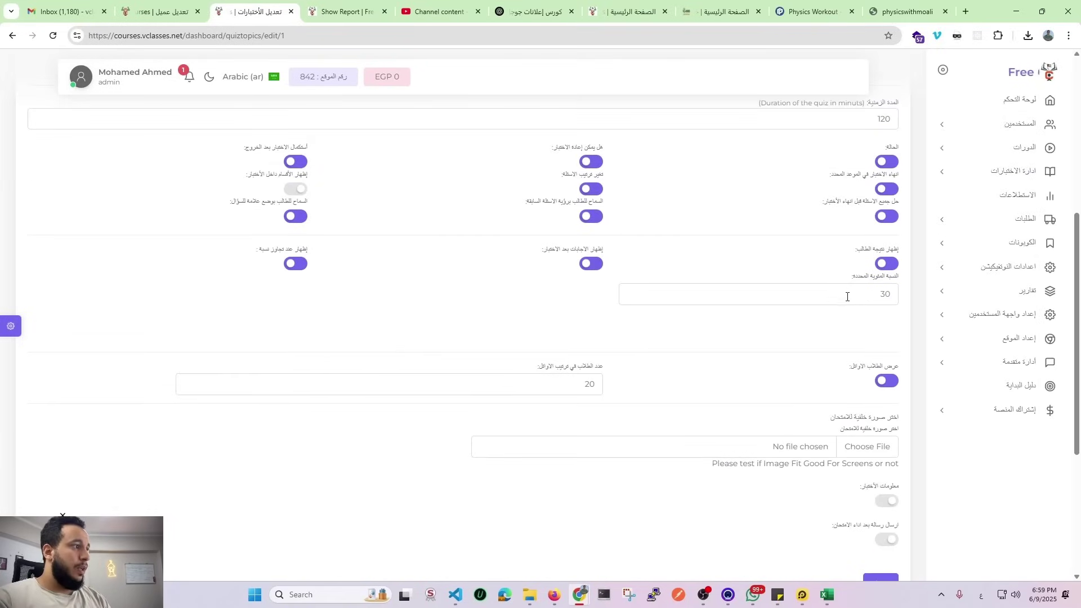
left_click_drag(847, 296, 951, 299)
type("20")
key("Return")
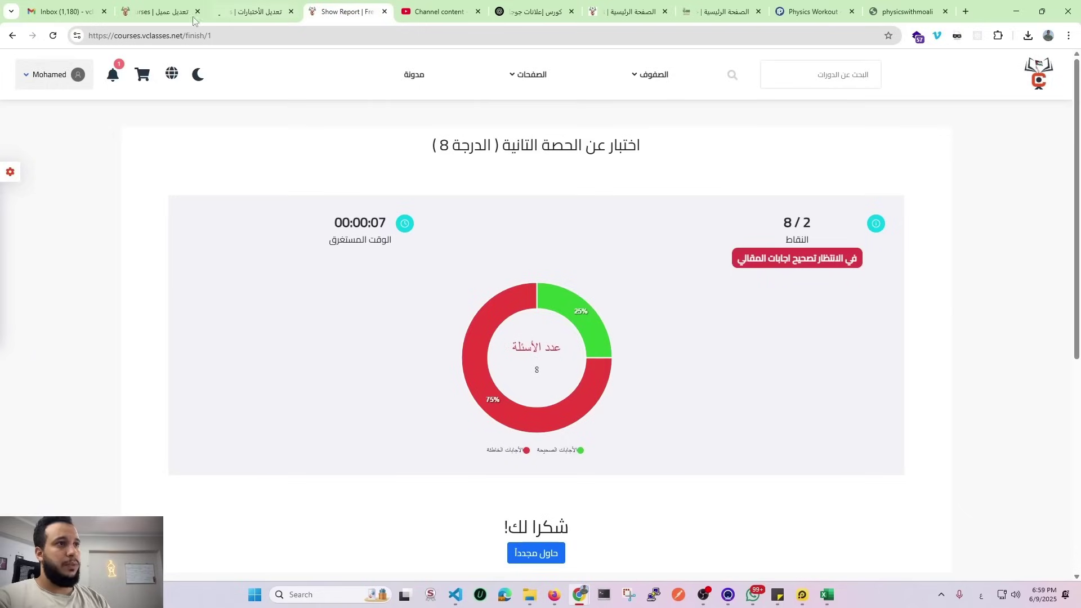
left_click(343, 11)
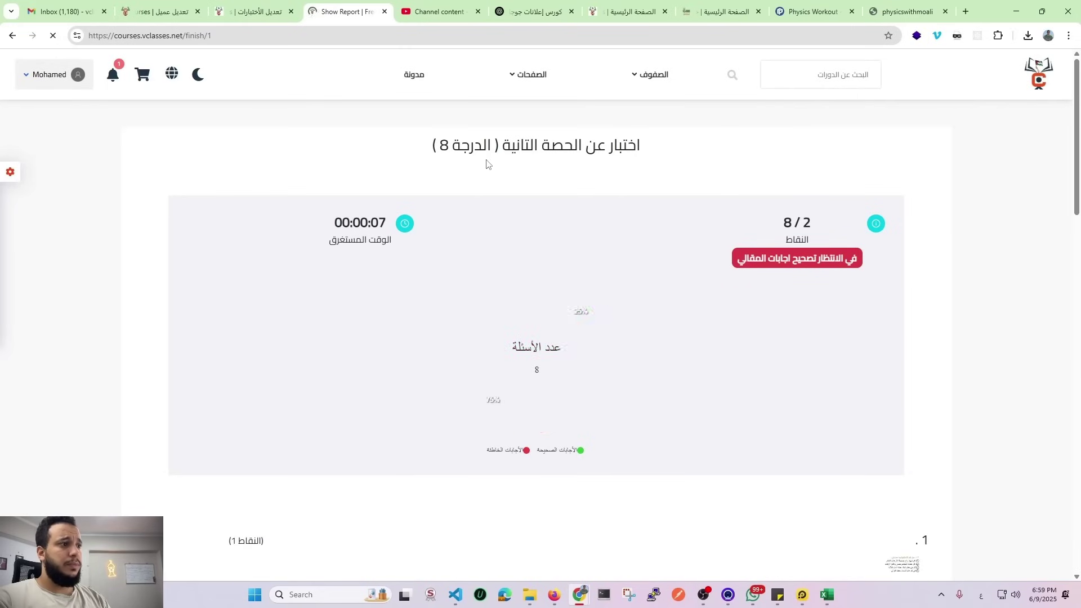
scroll(842, 273, "down", 5)
scroll(815, 367, "down", 8)
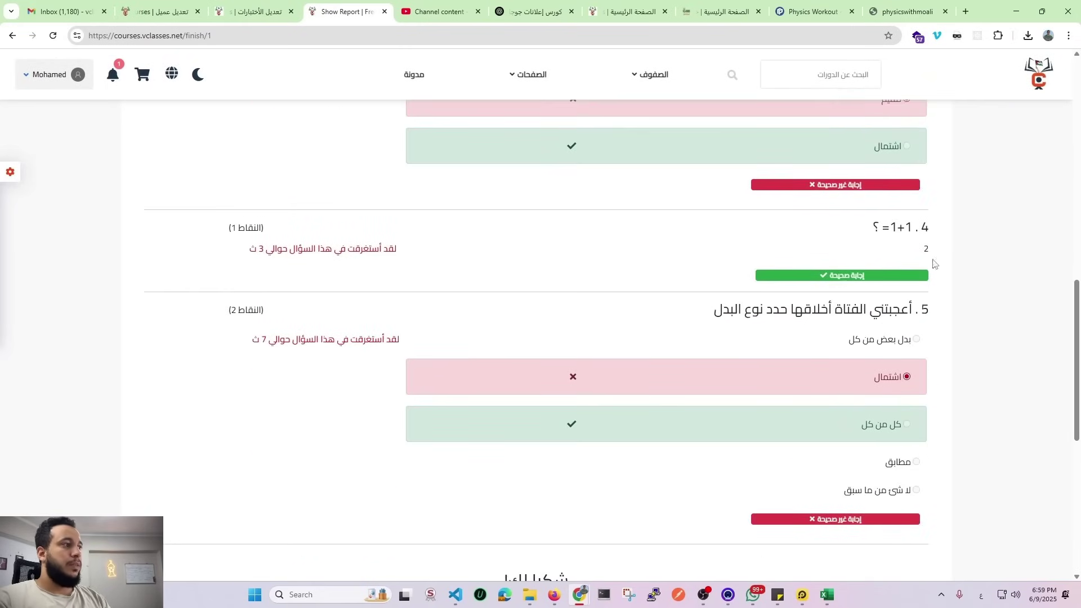
scroll(933, 264, "up", 2)
scroll(894, 321, "down", 4)
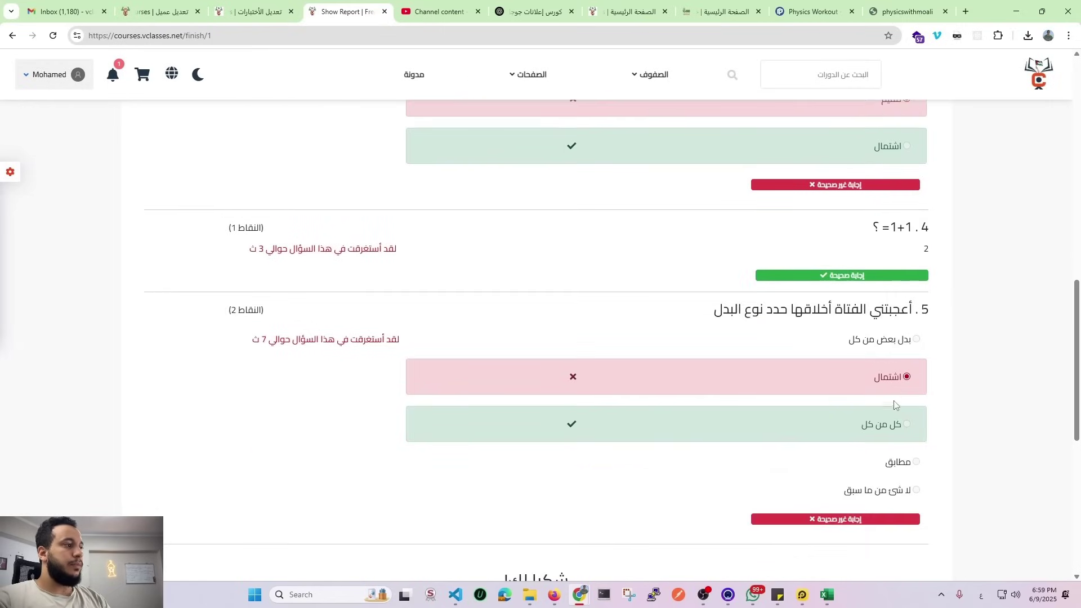
scroll(888, 444, "up", 6)
scroll(870, 395, "up", 8)
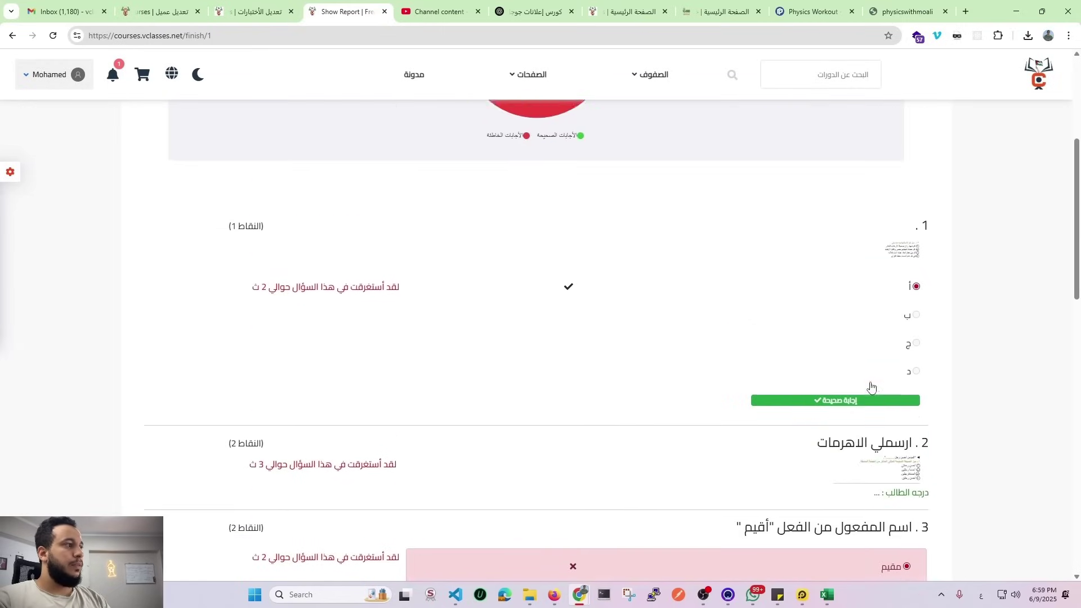
scroll(590, 386, "down", 6)
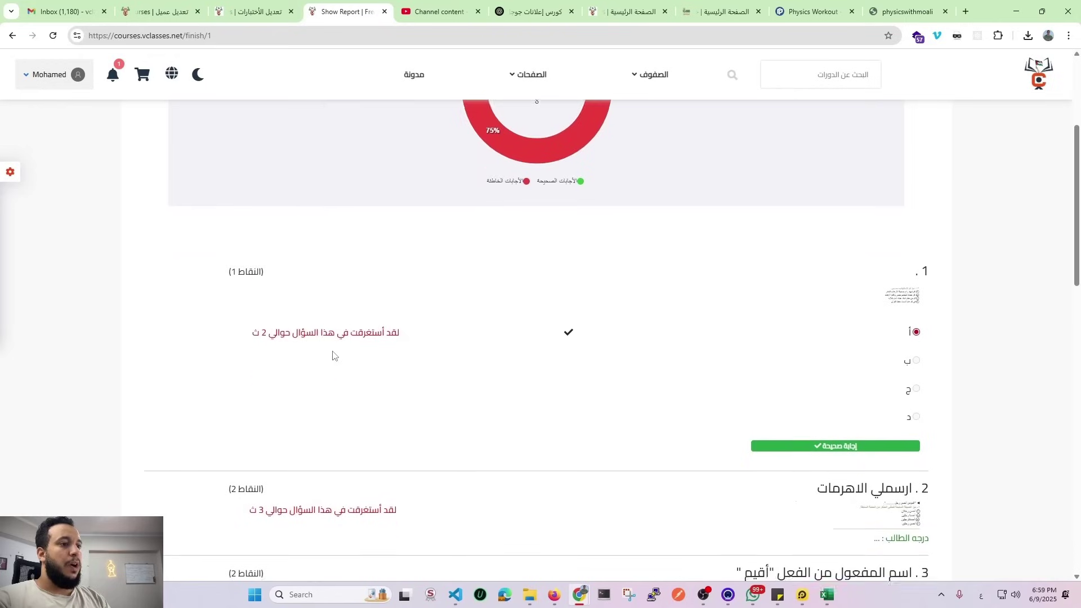
scroll(290, 391, "down", 6)
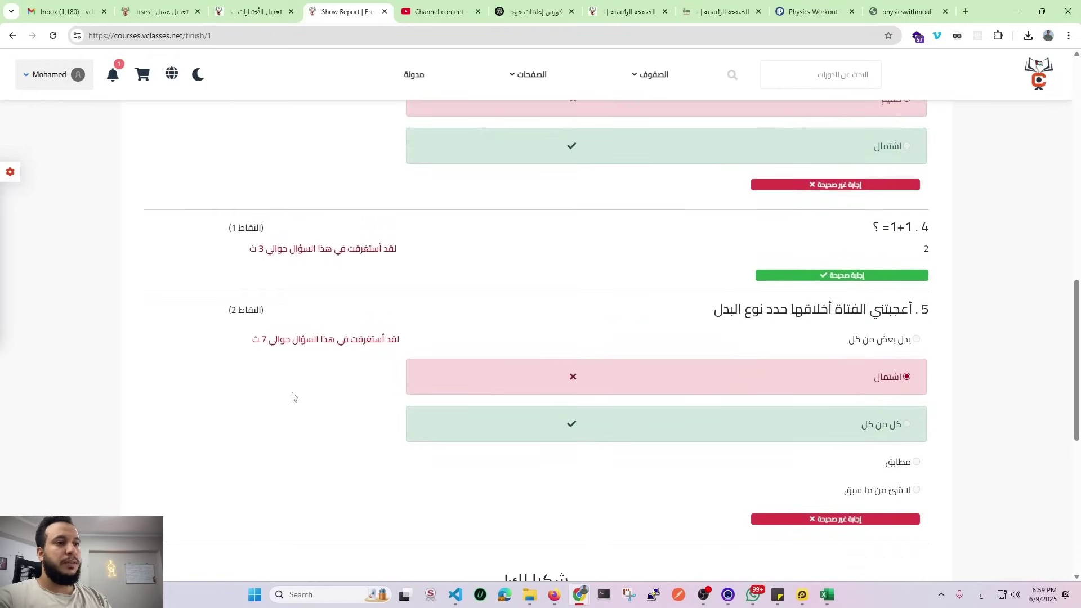
scroll(417, 360, "up", 12)
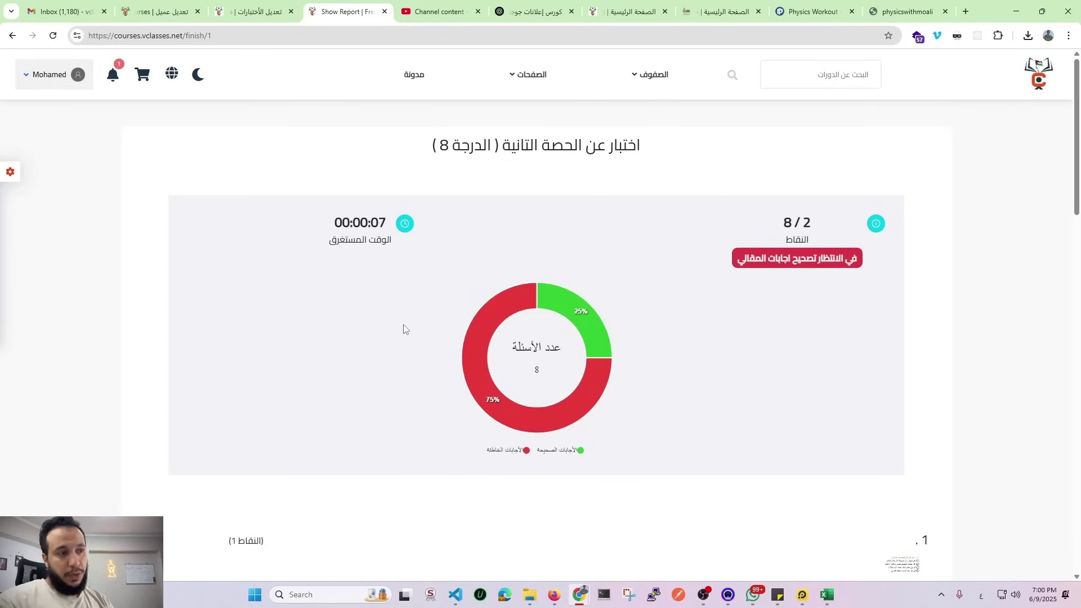
Go from the account menu to the dashboard's إشتراك المنصة page and highlight the Pay as you go plan.
left_click(74, 74)
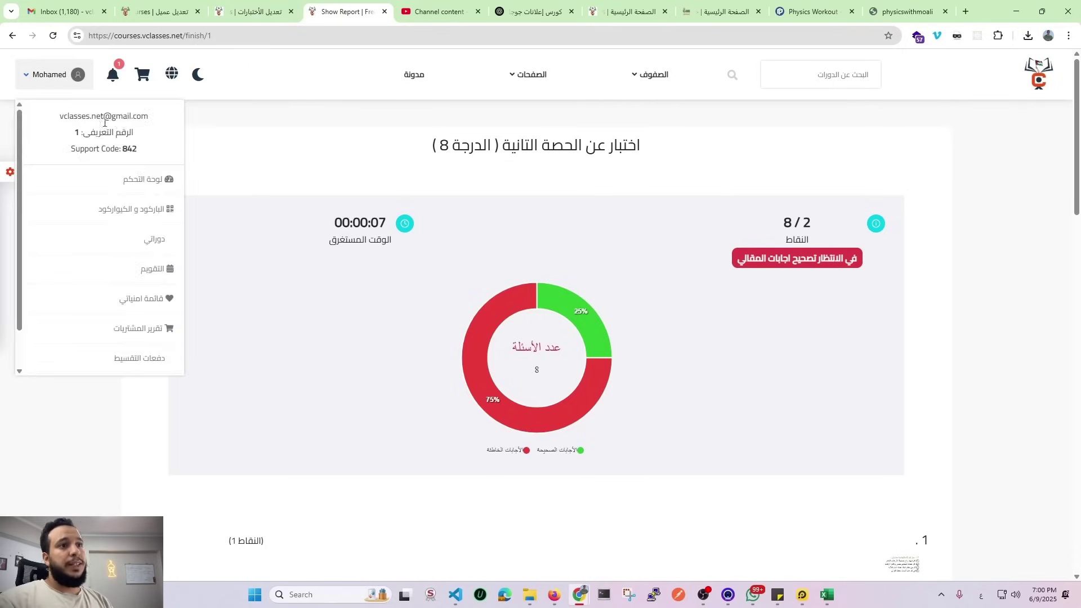
left_click(135, 180)
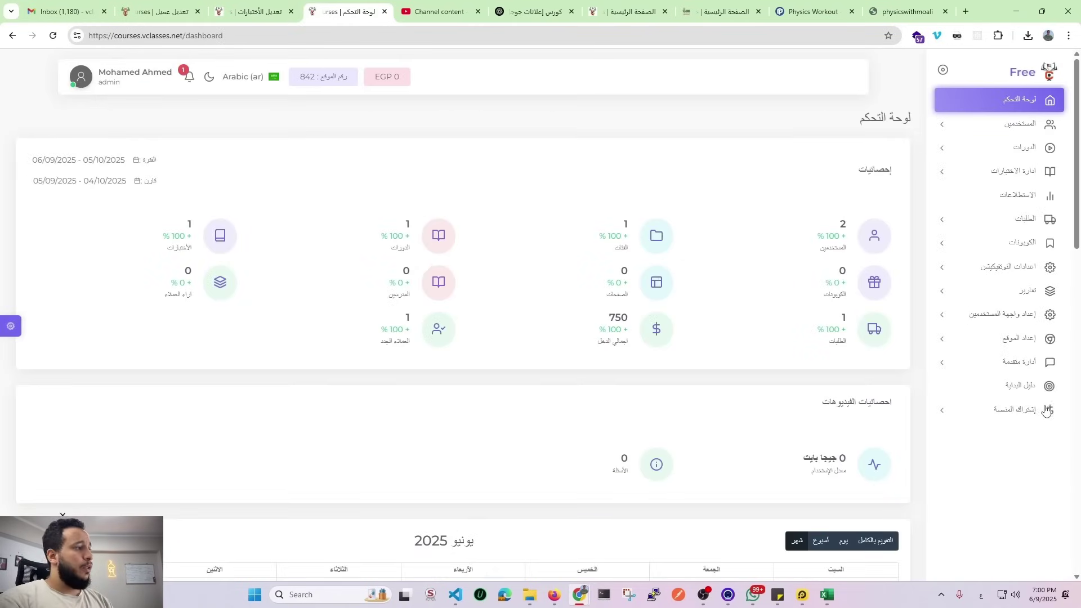
left_click(1013, 409)
left_click(1007, 433)
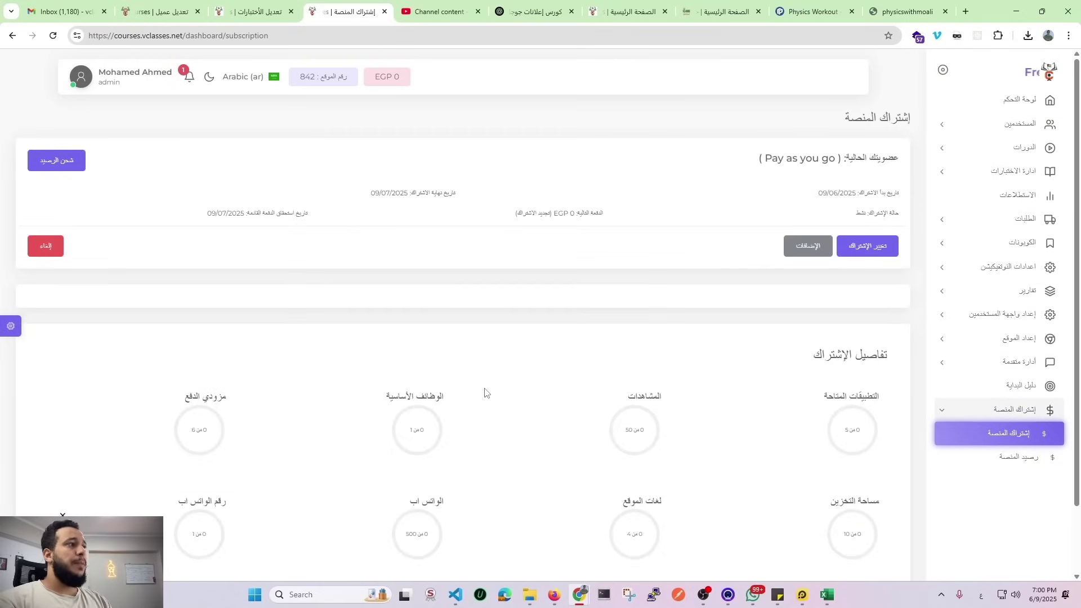
left_click_drag(839, 152, 765, 160)
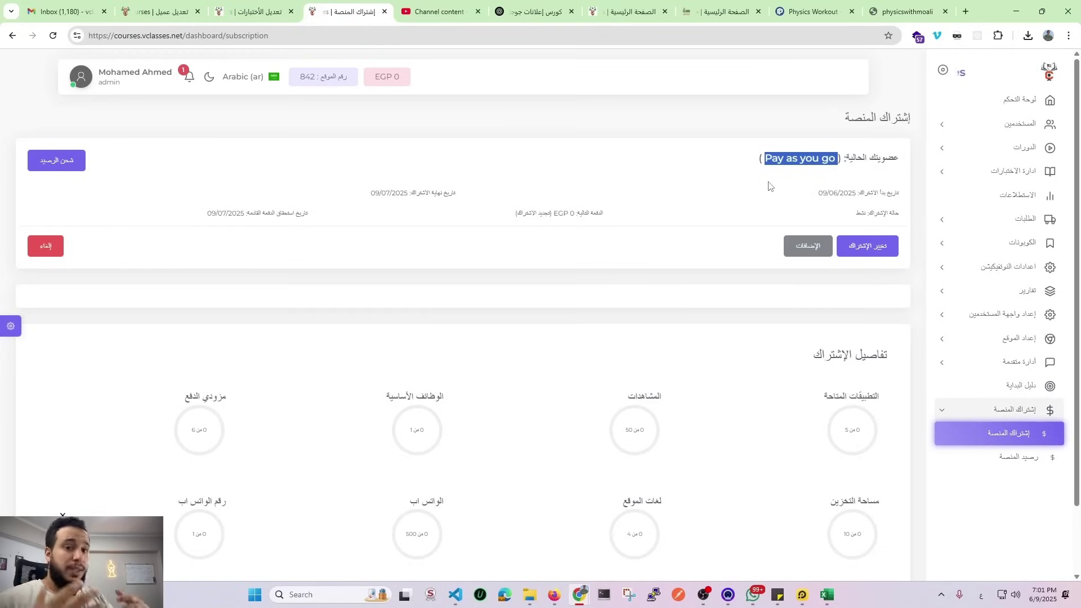
left_click(850, 251)
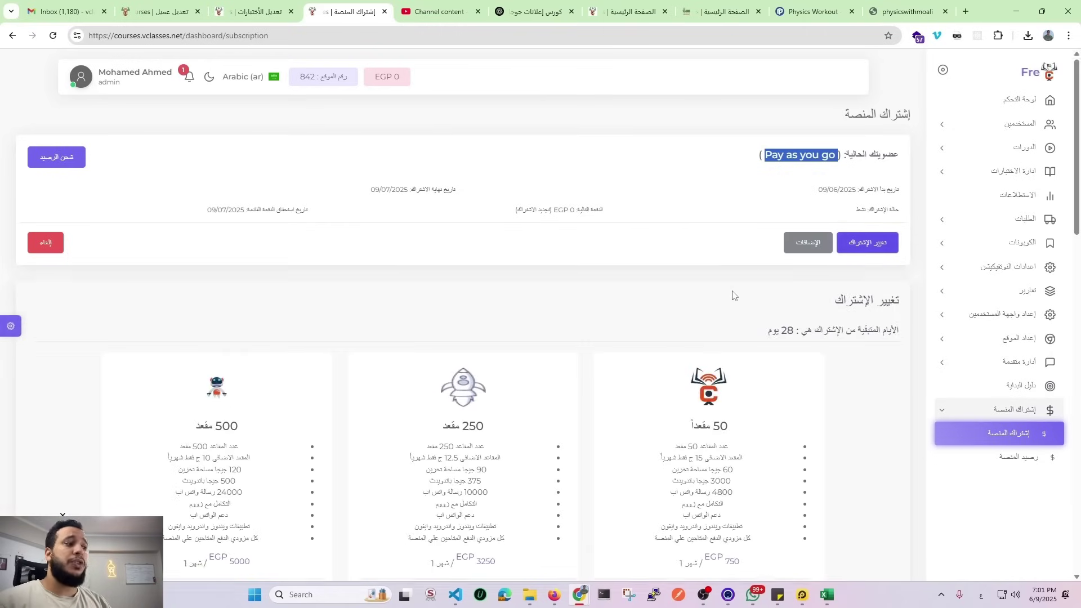
scroll(731, 293, "down", 2)
scroll(656, 302, "up", 2)
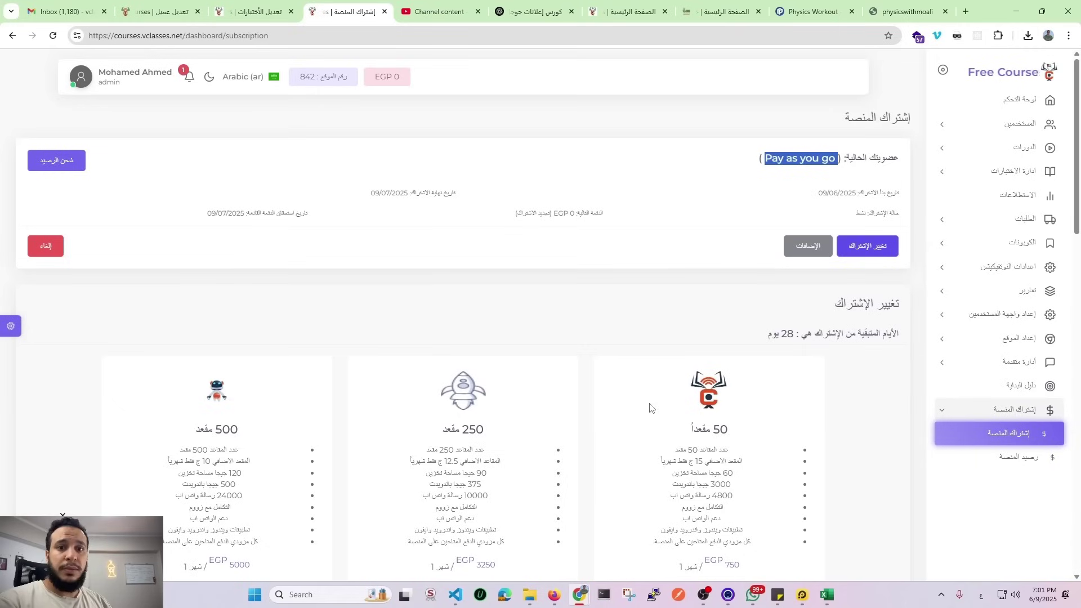
double_click(698, 461)
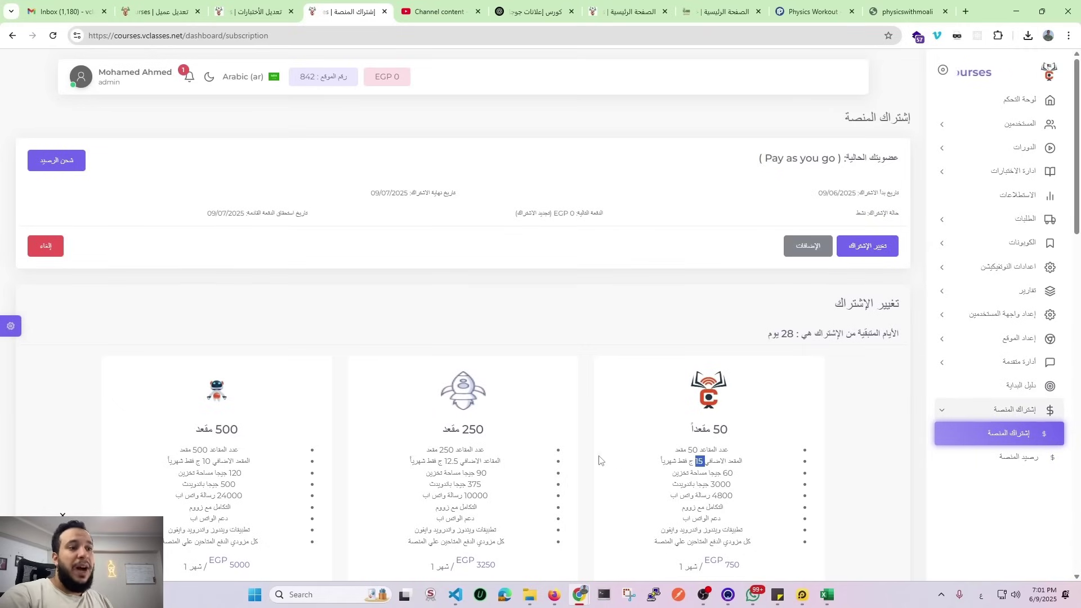
scroll(601, 459, "down", 2)
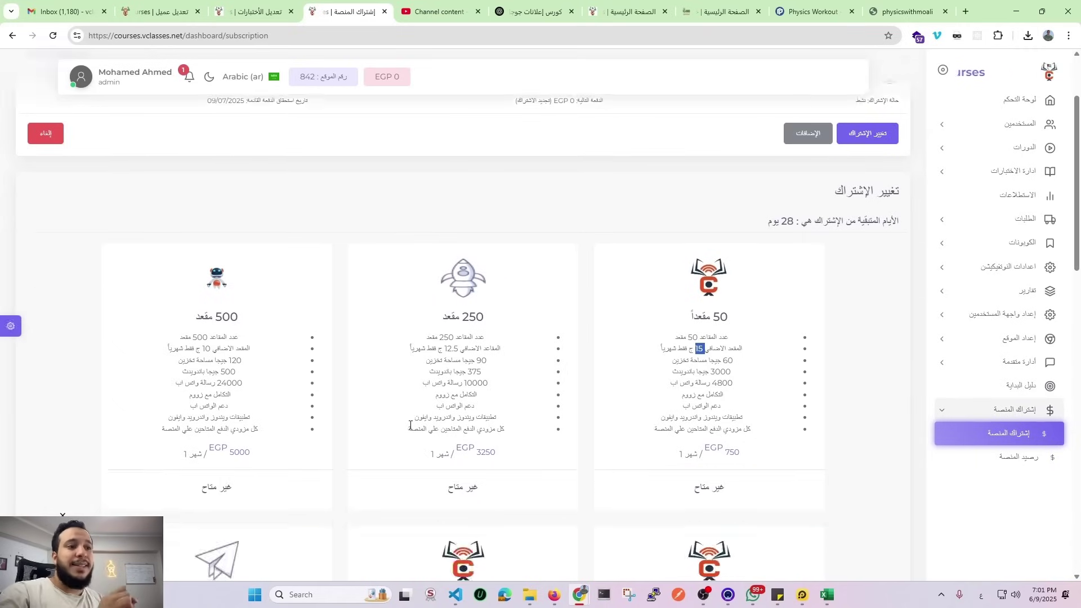
double_click(206, 349)
scroll(326, 372, "down", 2)
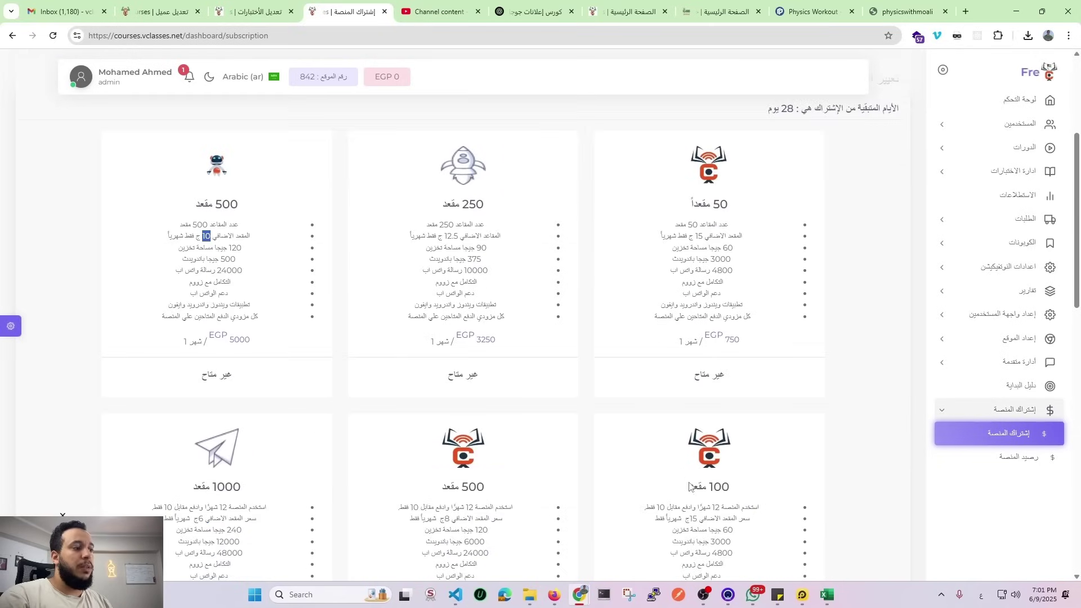
scroll(616, 441, "up", 4)
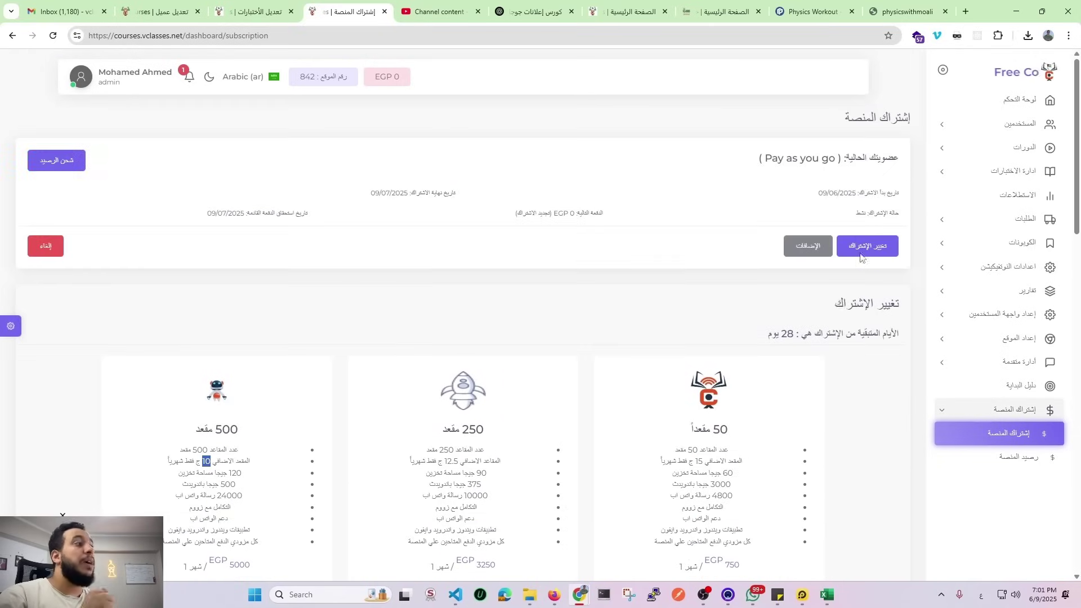
left_click(864, 251)
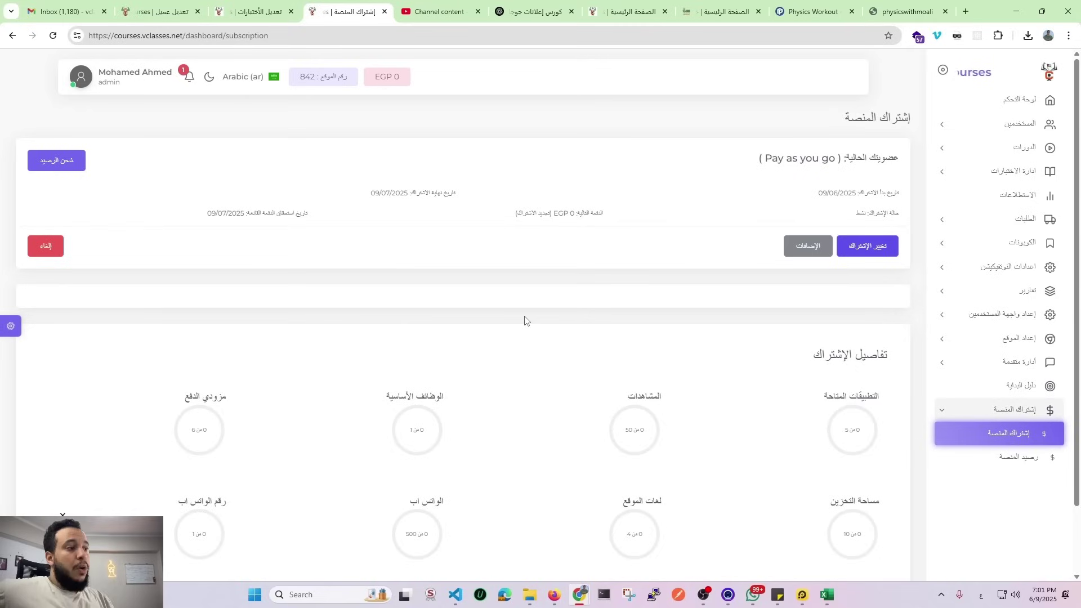
scroll(616, 360, "down", 2)
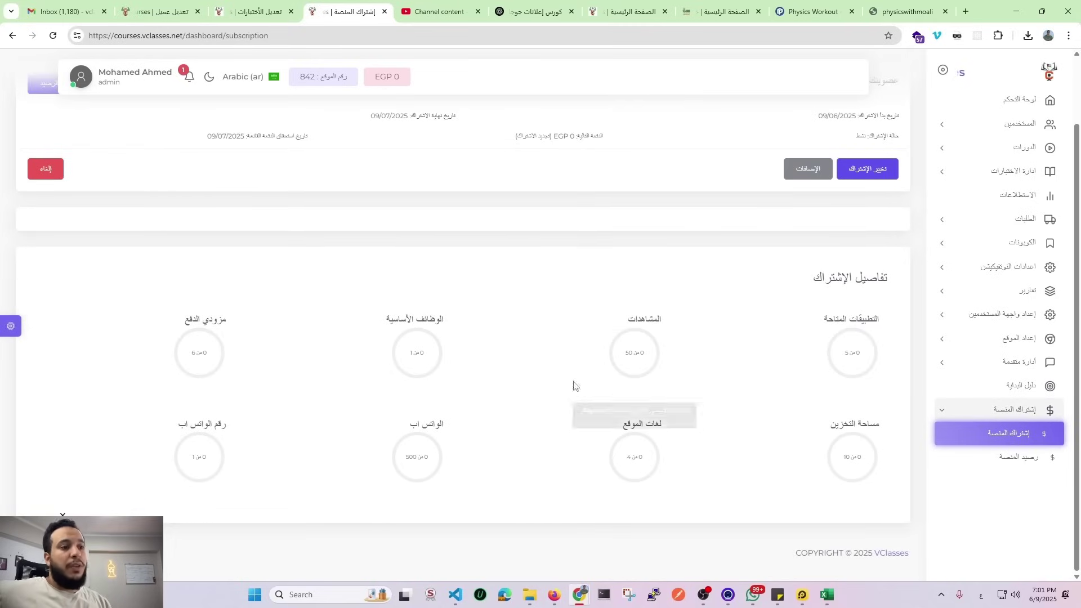
mouse_move(208, 454)
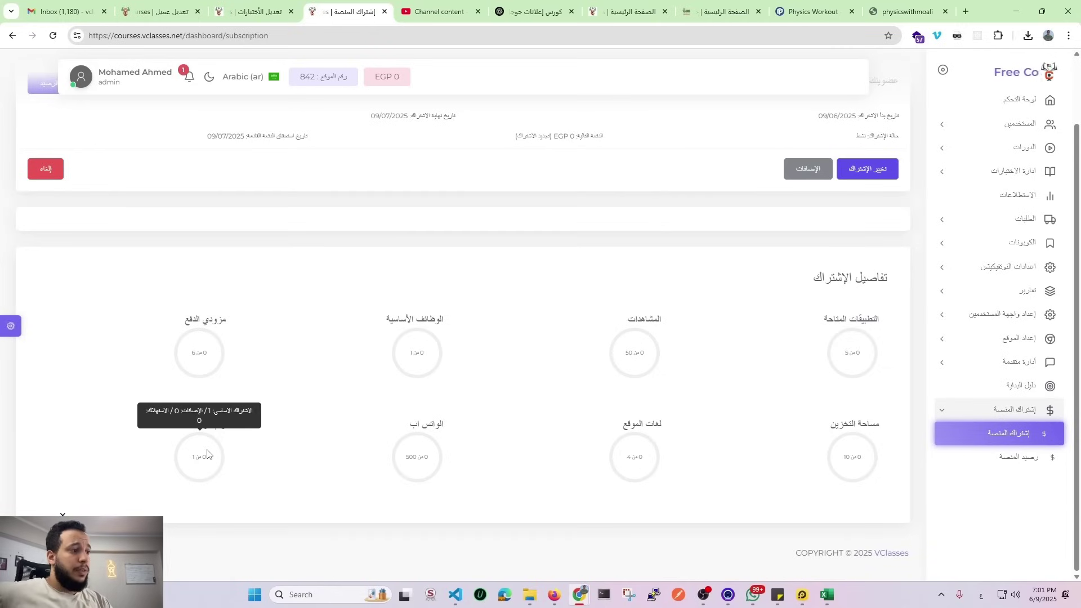
mouse_move(434, 452)
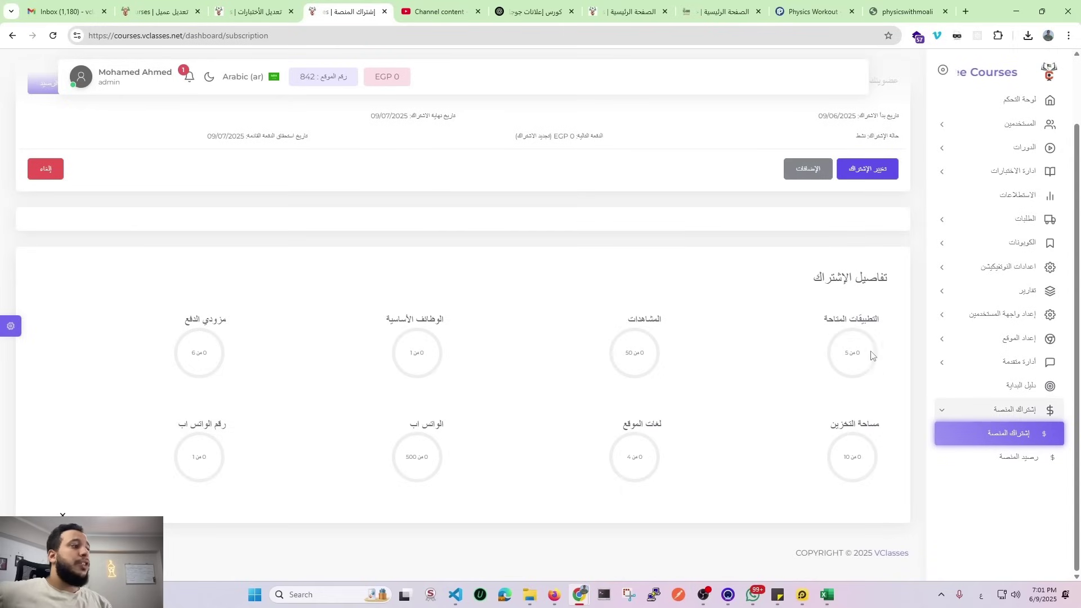
mouse_move(858, 449)
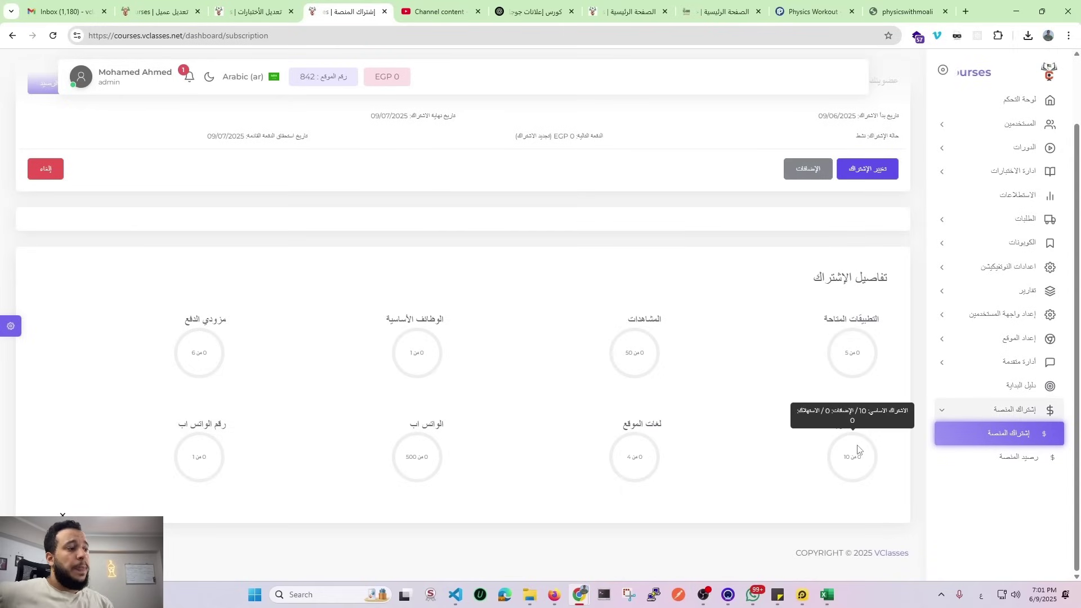
mouse_move(642, 363)
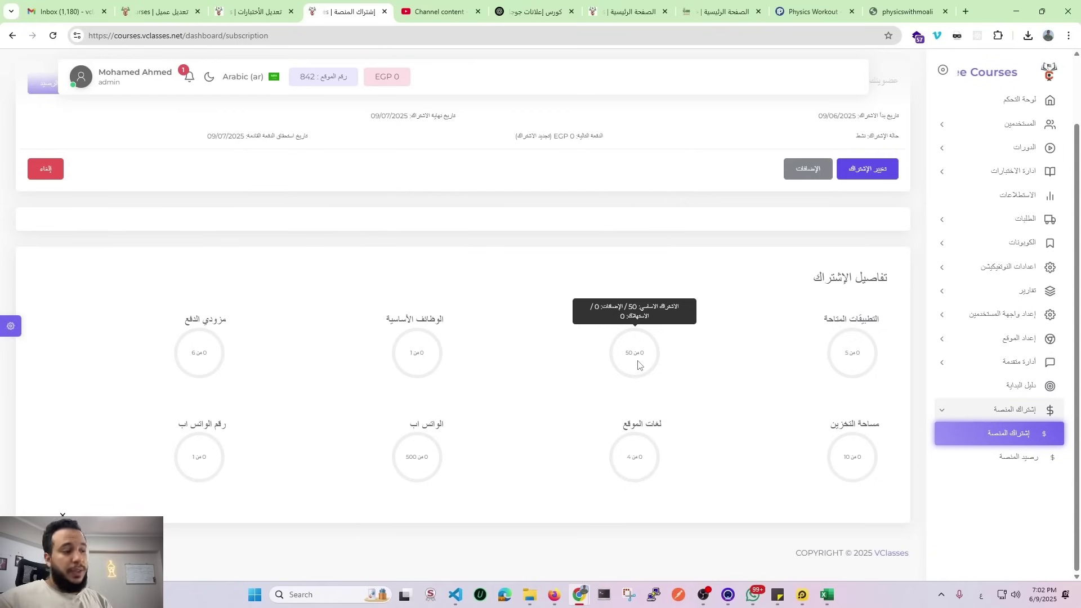
Use Alt+Tab to return to the Chrome subscription page, then bring up the window switcher again.
key("alt+Tab")
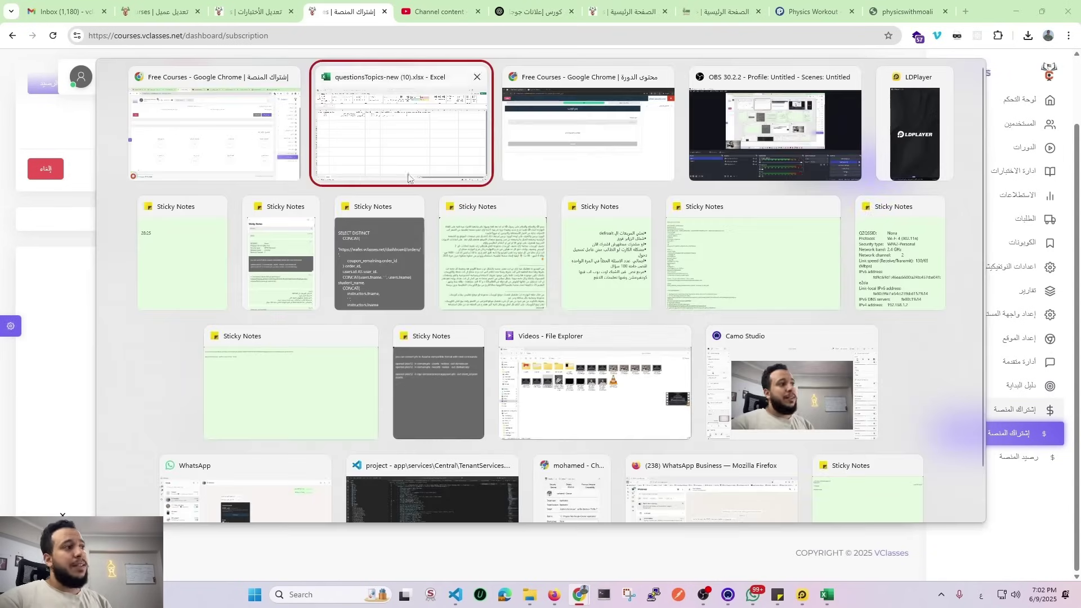
left_click(186, 130)
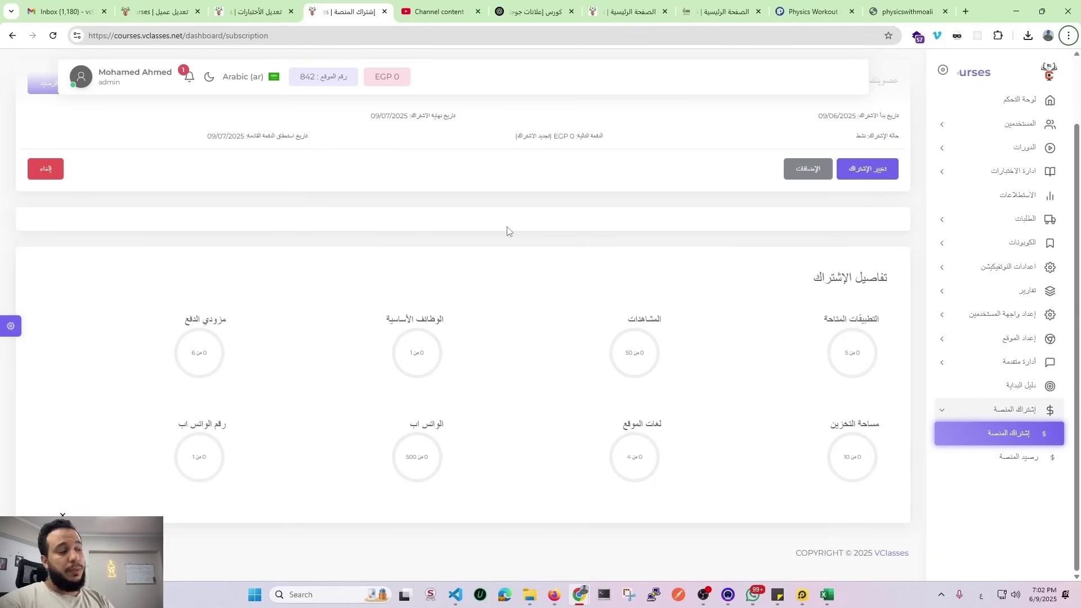
key("alt+Tab")
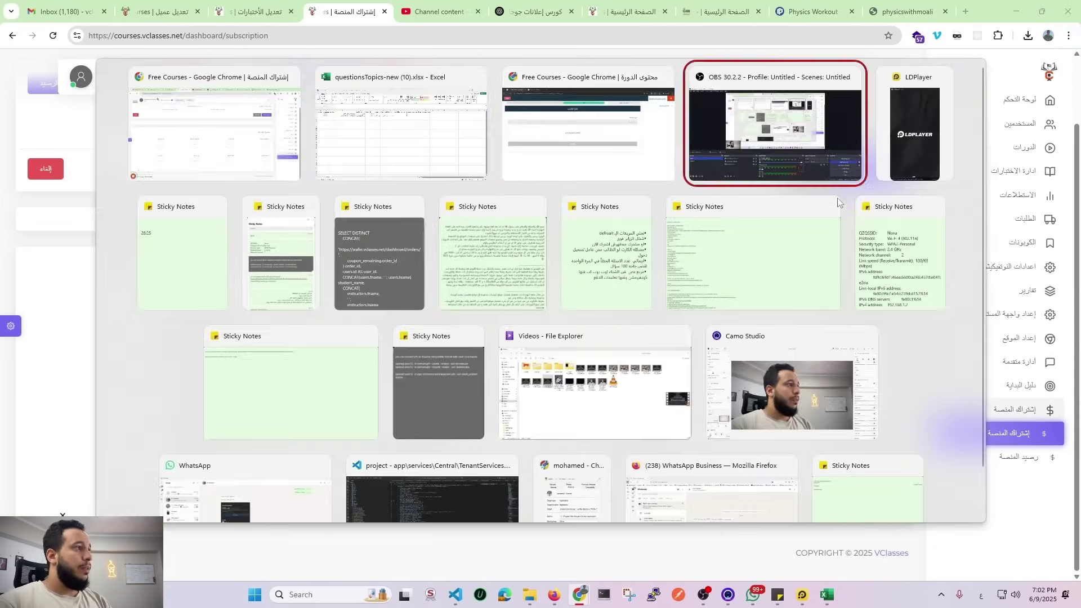